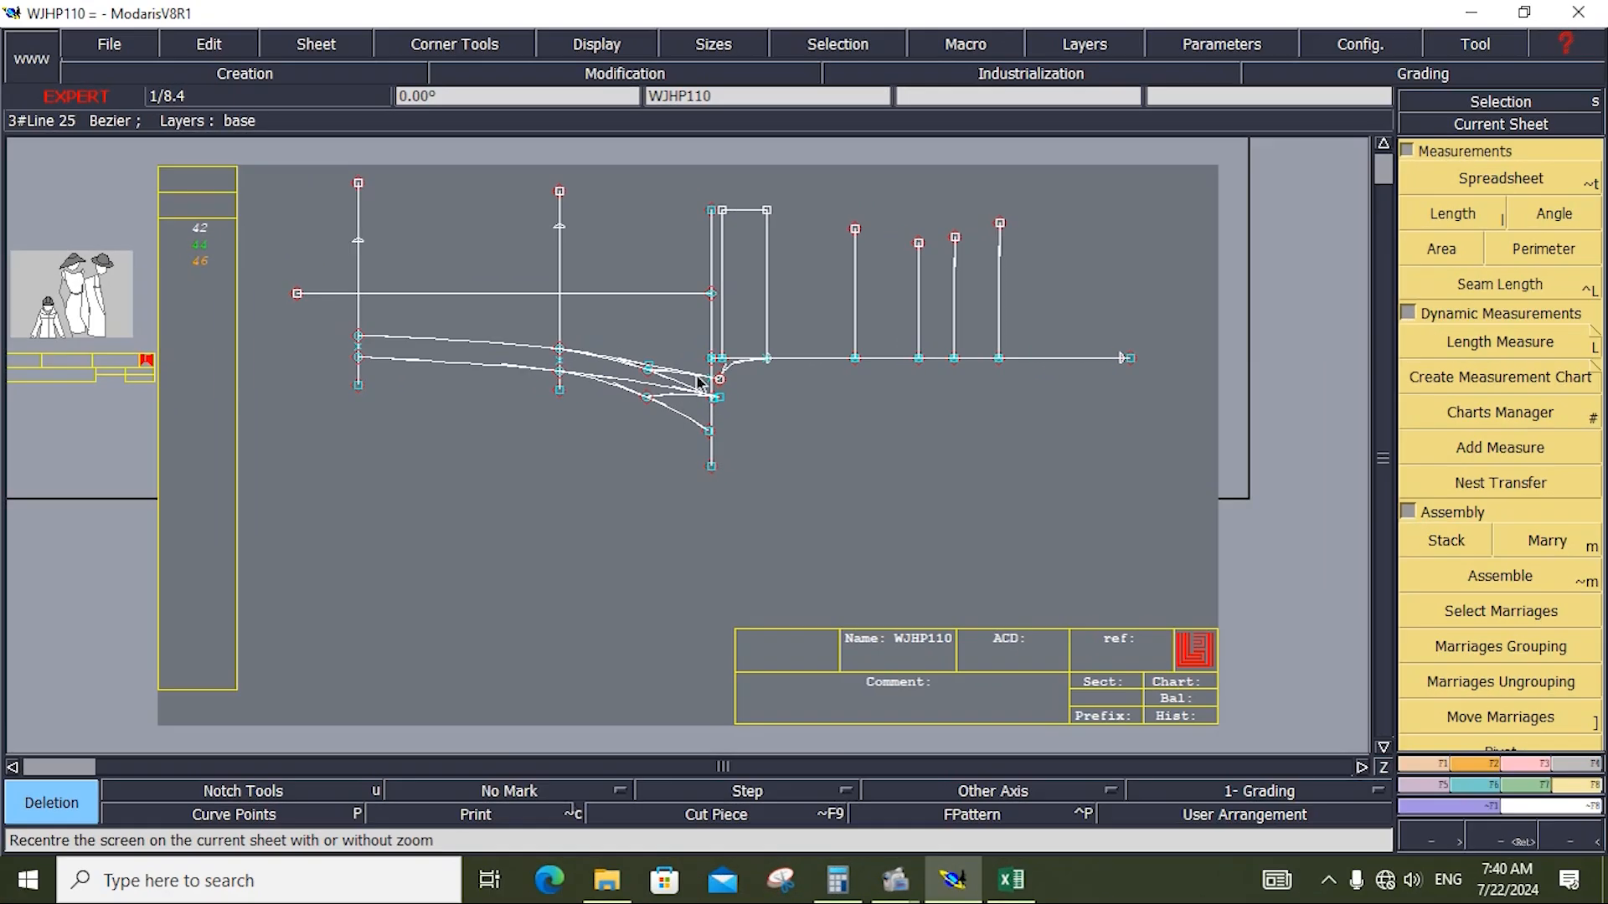
Convert the developed point where the narrow rectangle's right edge meets the horizontal base line into a real point with Insert Point
drag(610, 186, 886, 513)
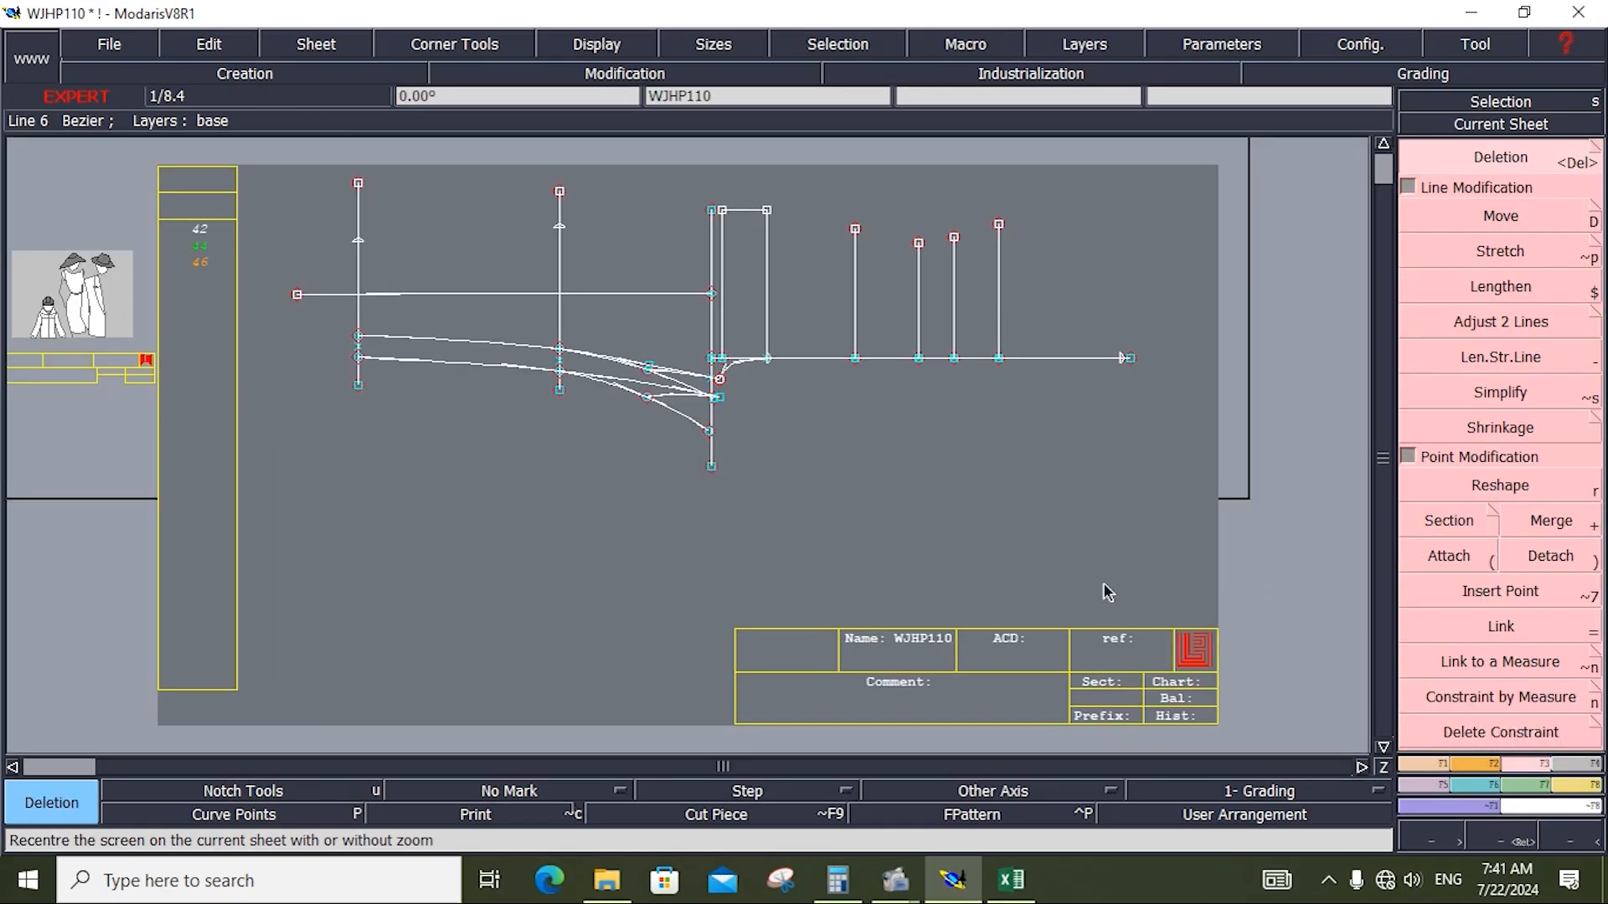
key(z)
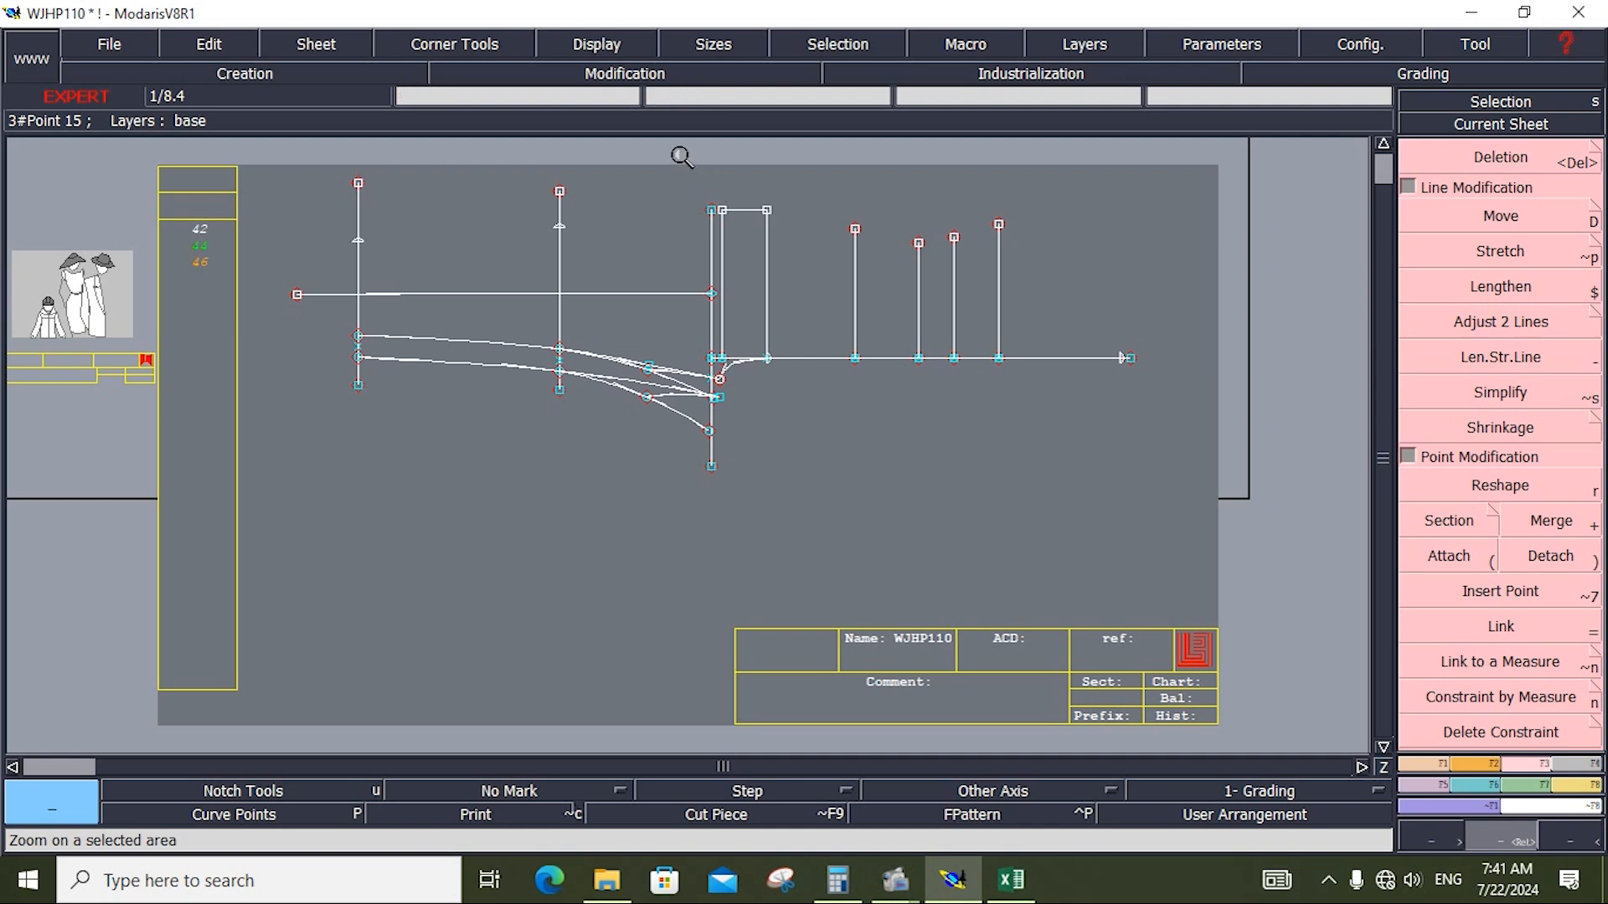
drag(681, 155, 899, 520)
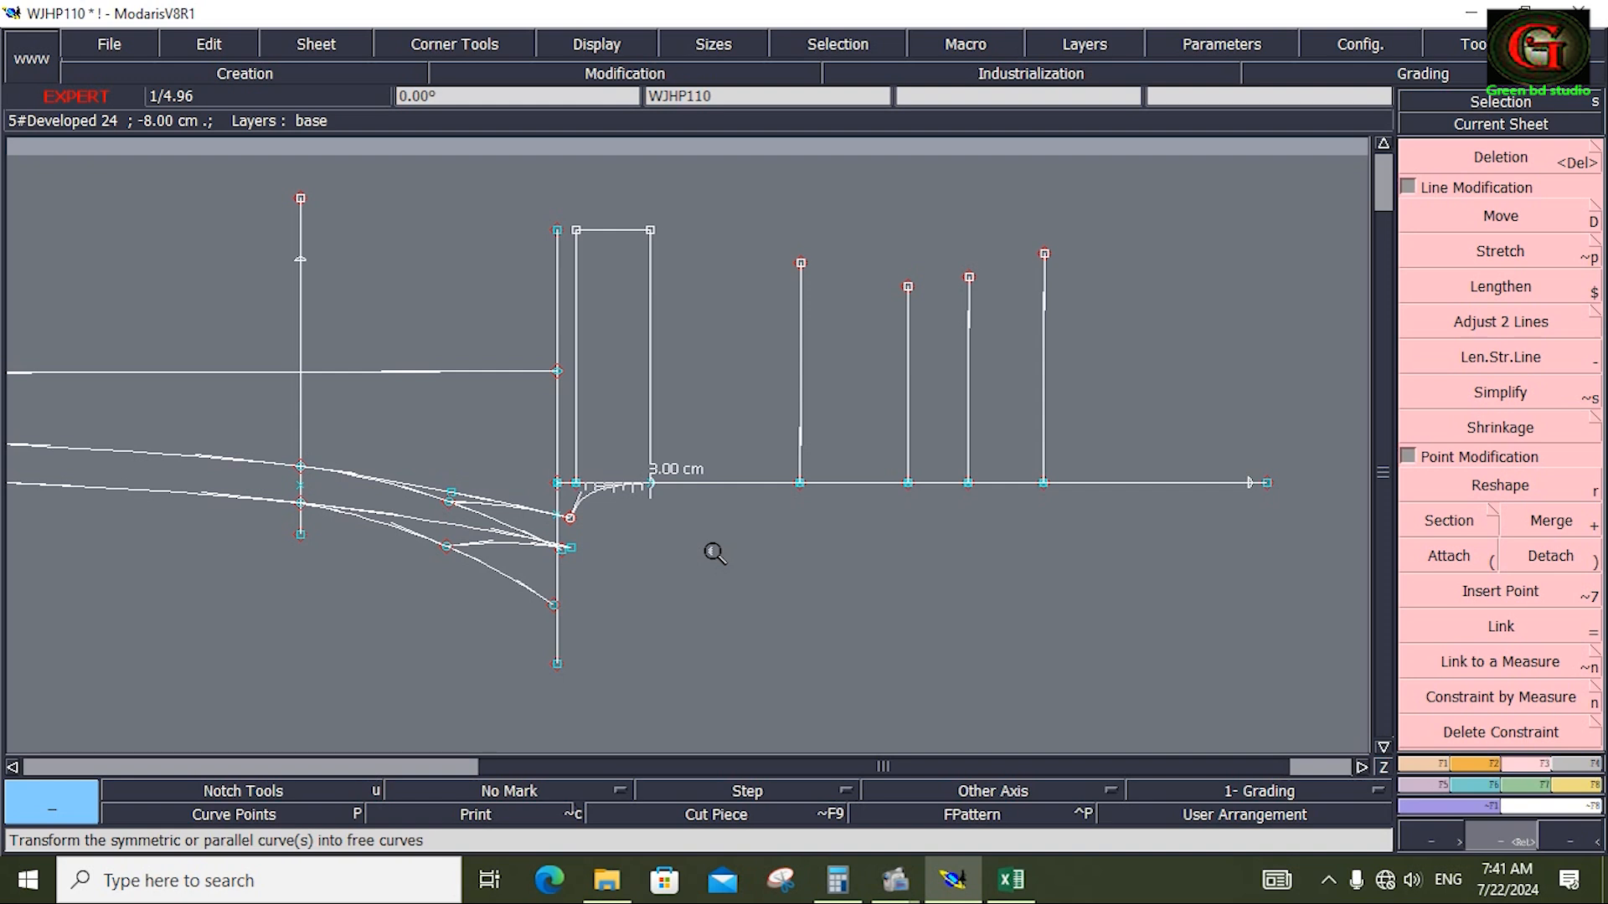
key(alt+7)
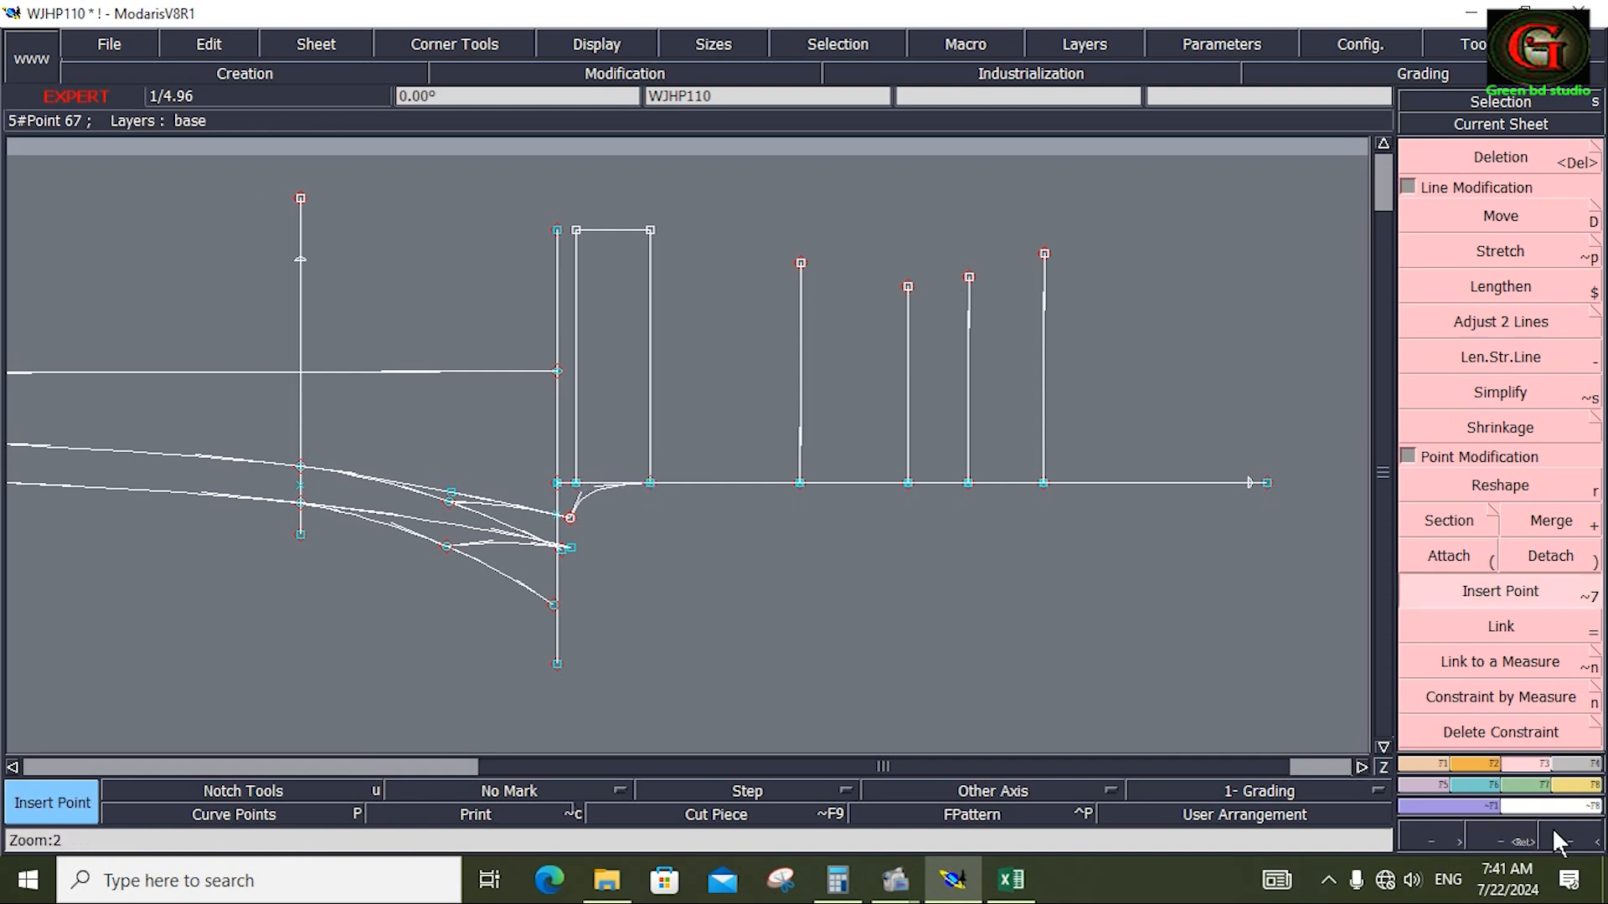
Measure the narrow rectangle's right vertical edge from its upper corner to the horizontal base line with a dynamic Length Measure
click(1581, 785)
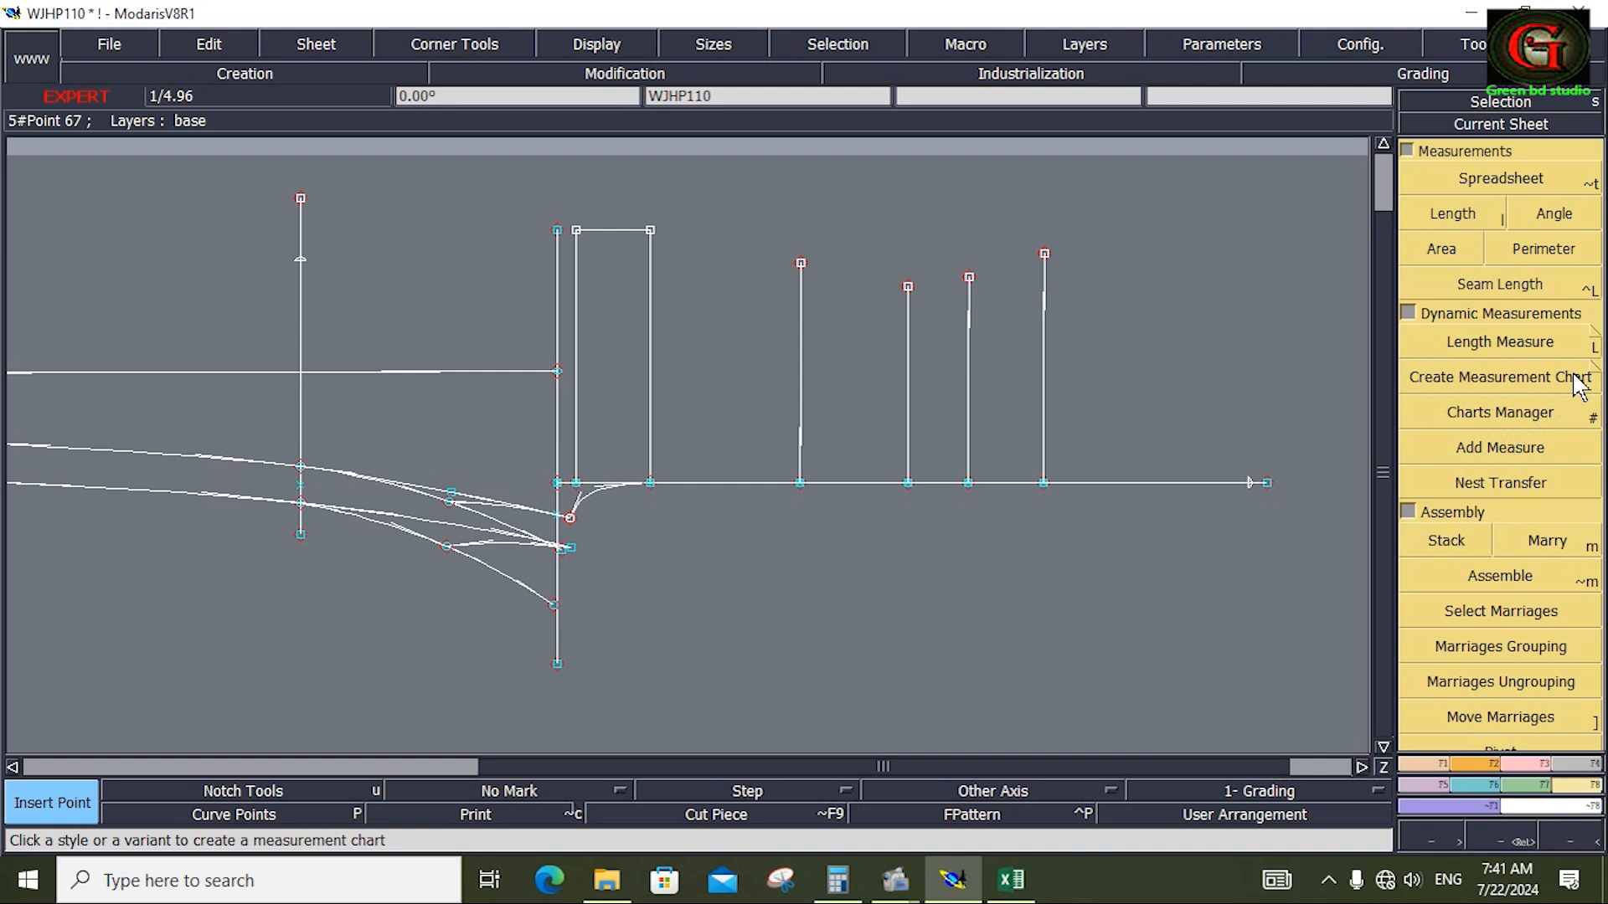
click(1572, 344)
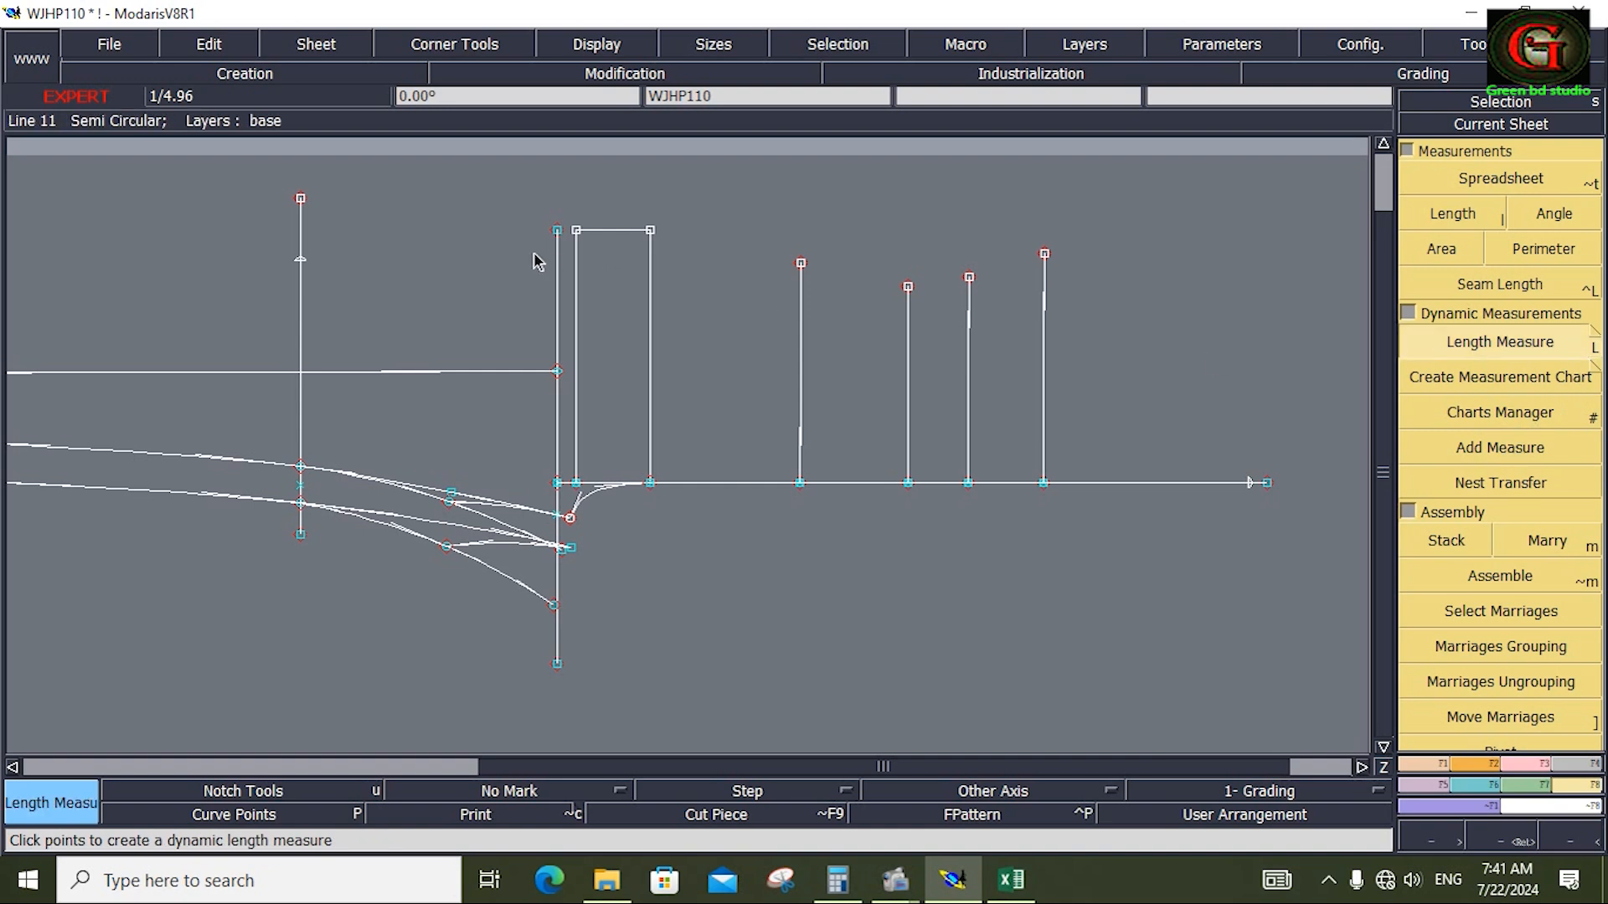
click(650, 230)
click(657, 485)
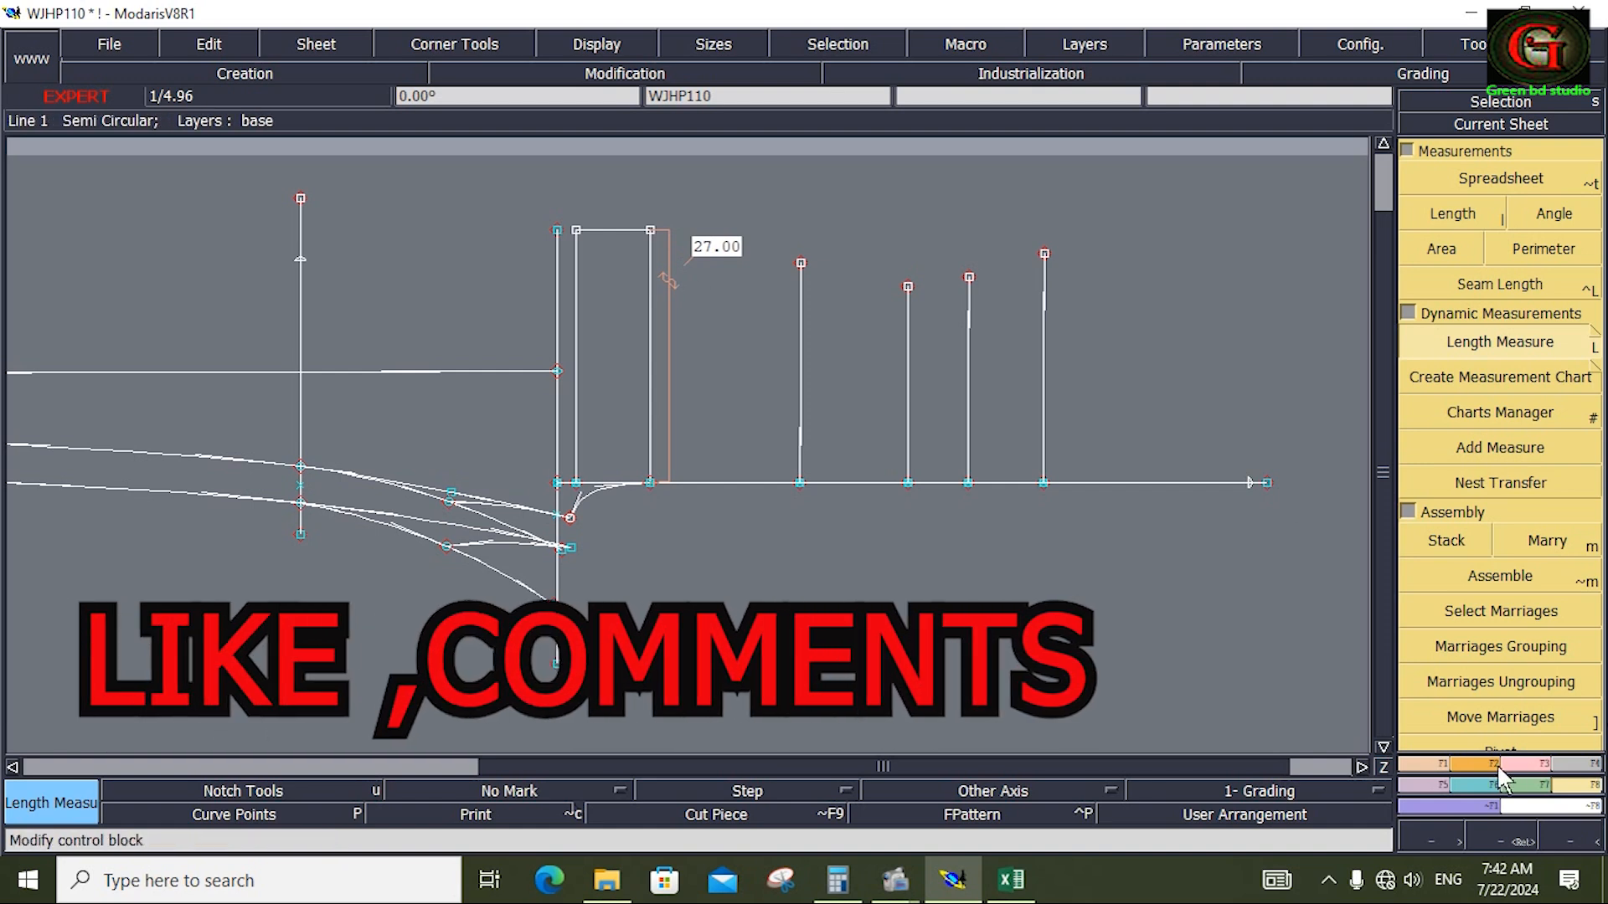
Add a developed point on the rectangle's right vertical edge with a curve length of -2.00 cm from its upper corner
click(1425, 763)
click(1478, 218)
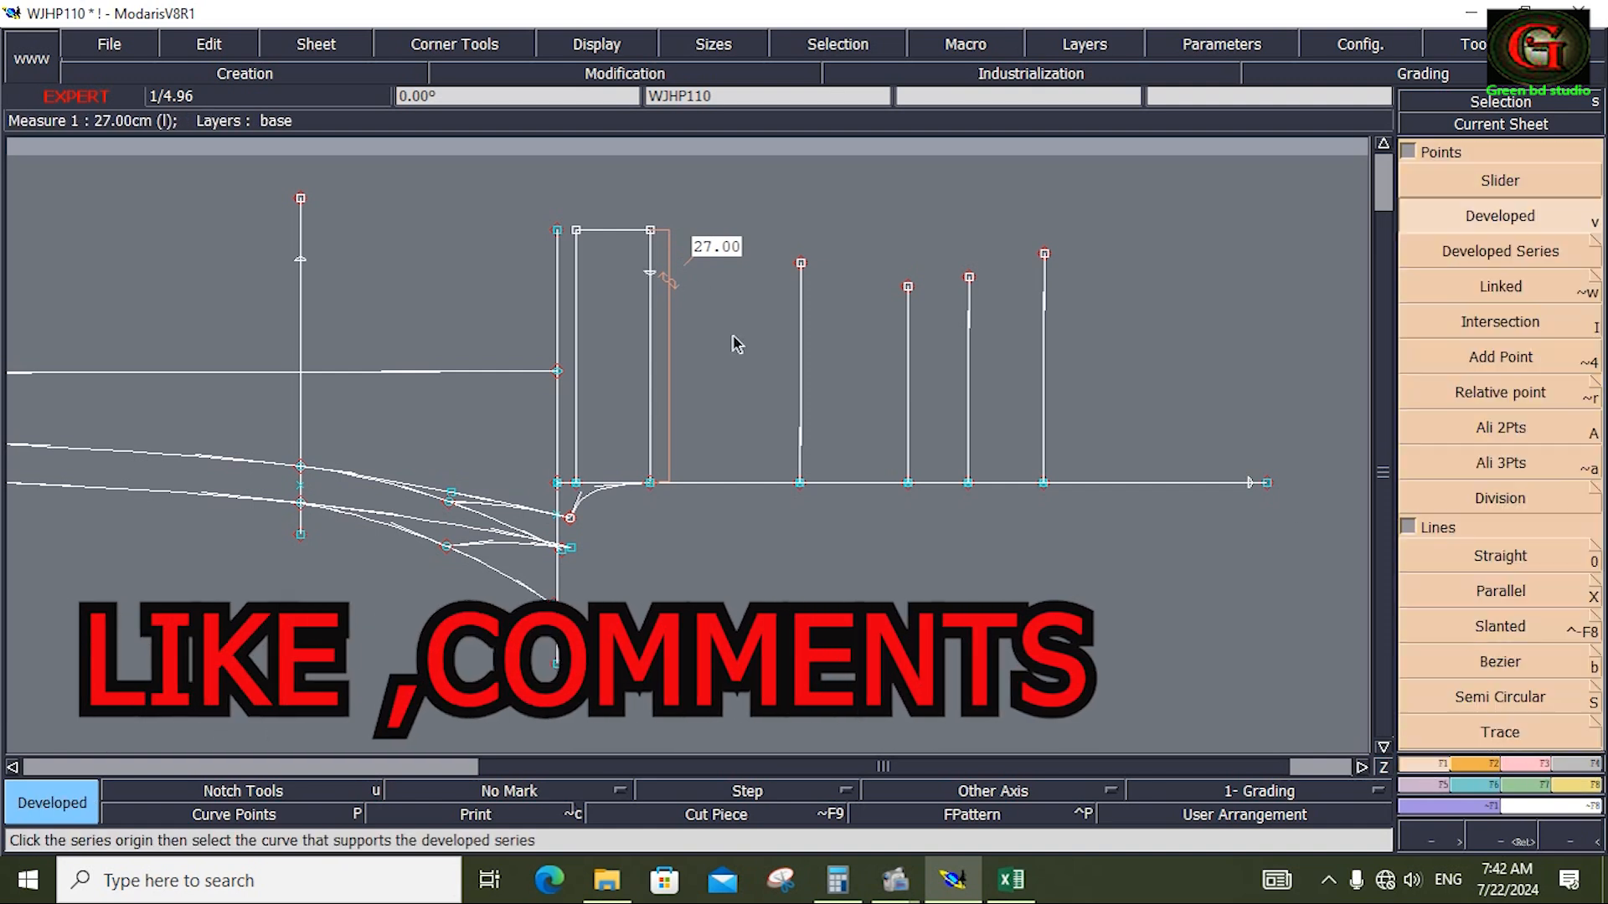
click(650, 240)
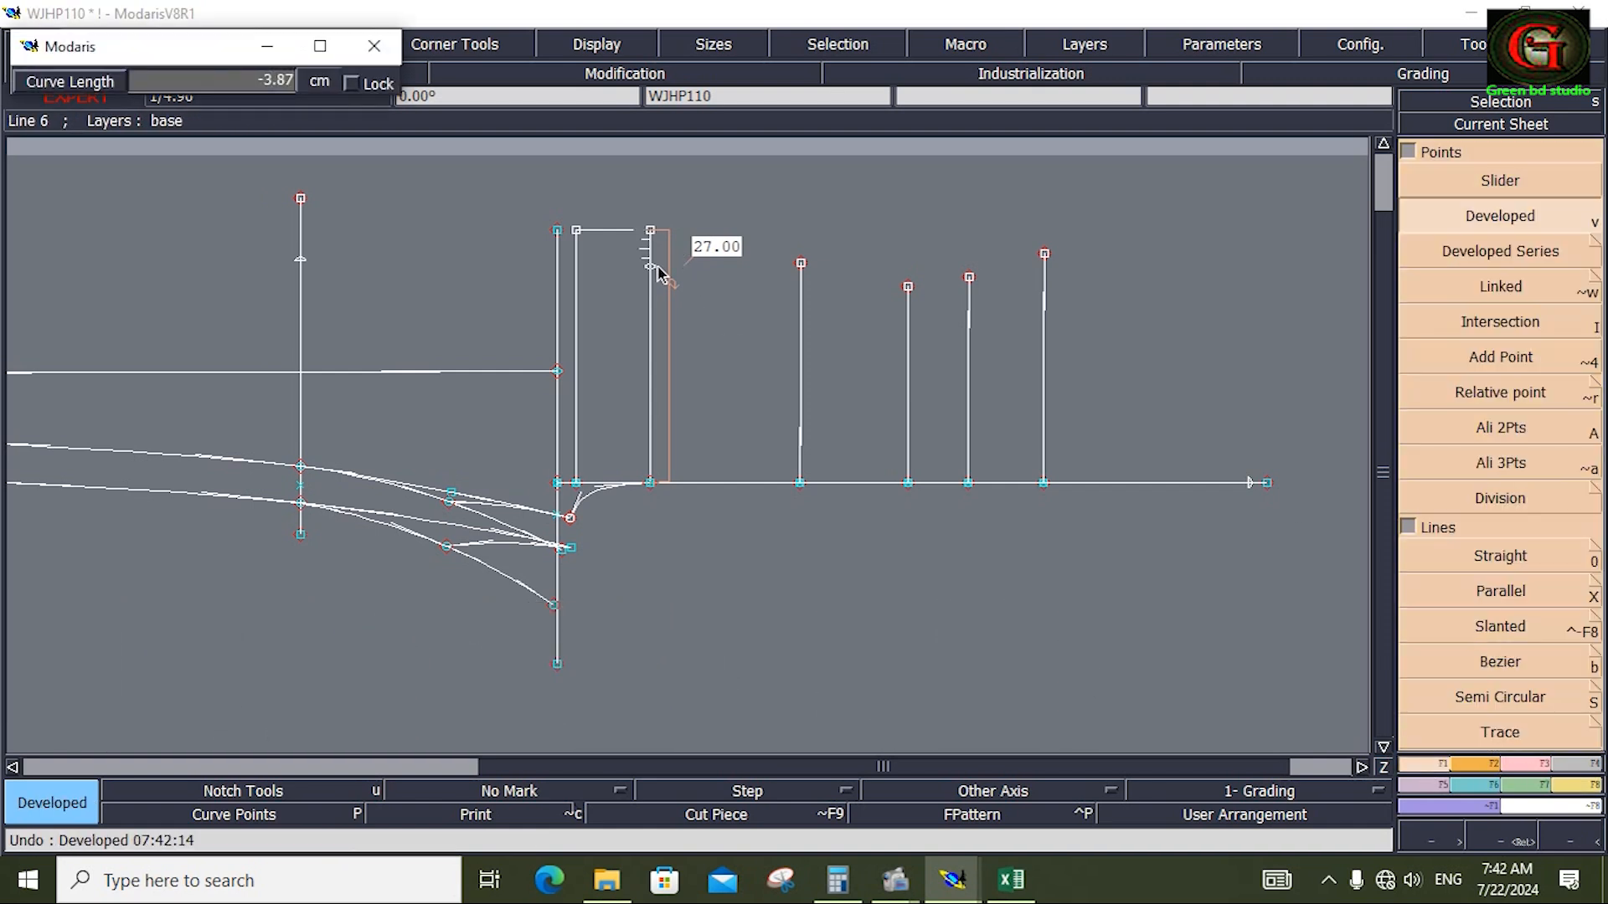
key(Down)
text(-2.00)
key(Return)
Lengthen the rectangle's right vertical edge slightly beyond its upper corner, and convert the developed point on it into a real point
click(625, 72)
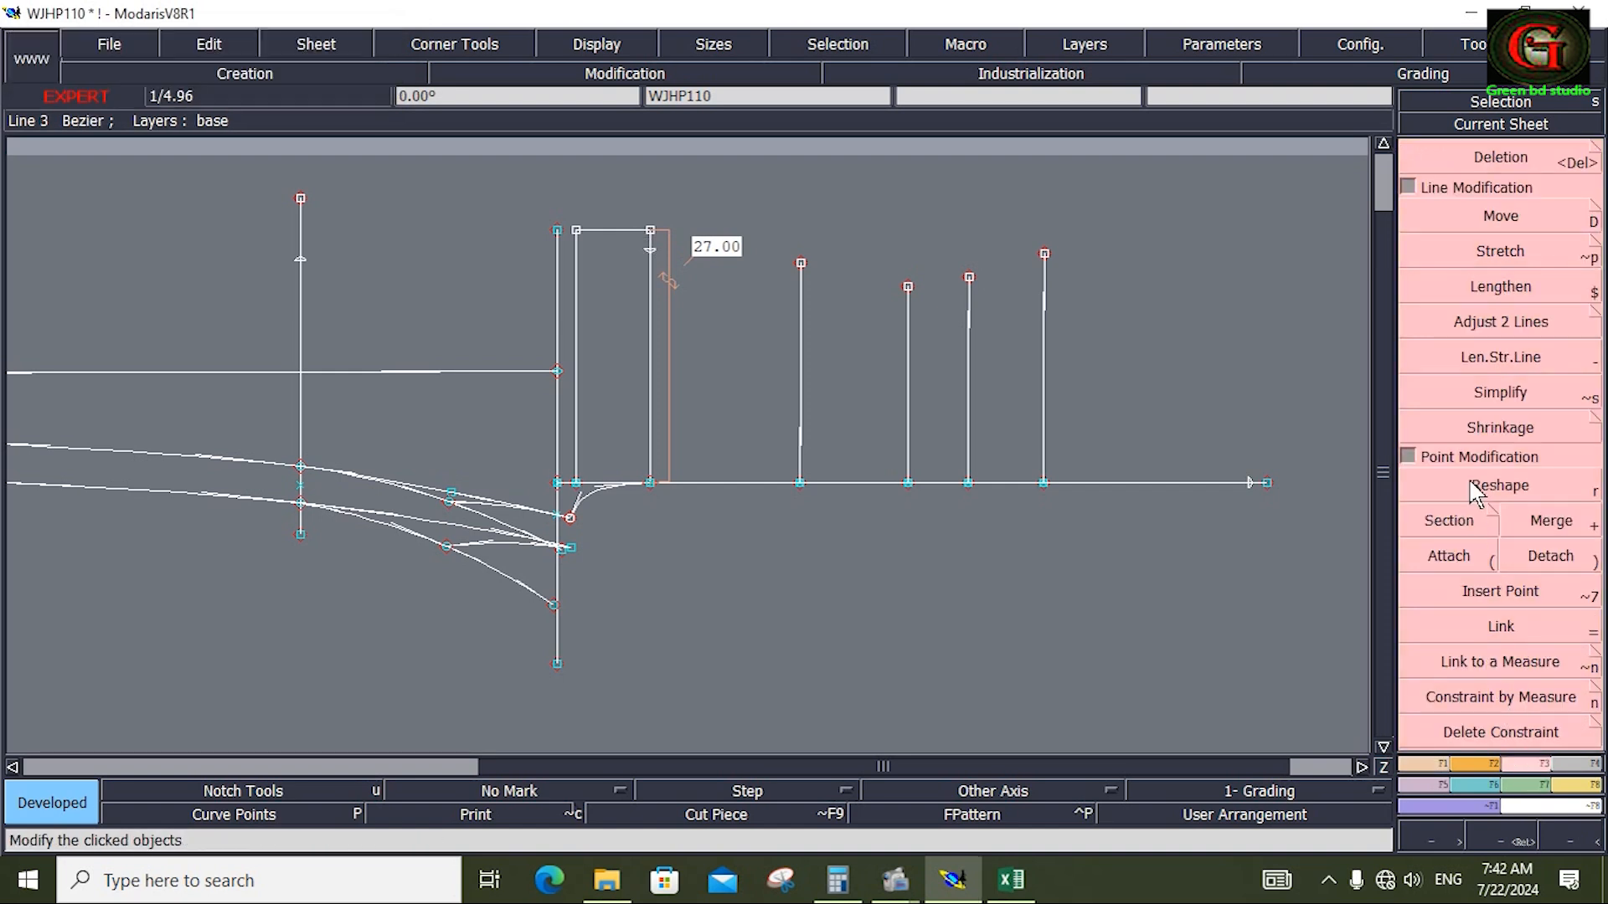
click(1501, 359)
click(658, 289)
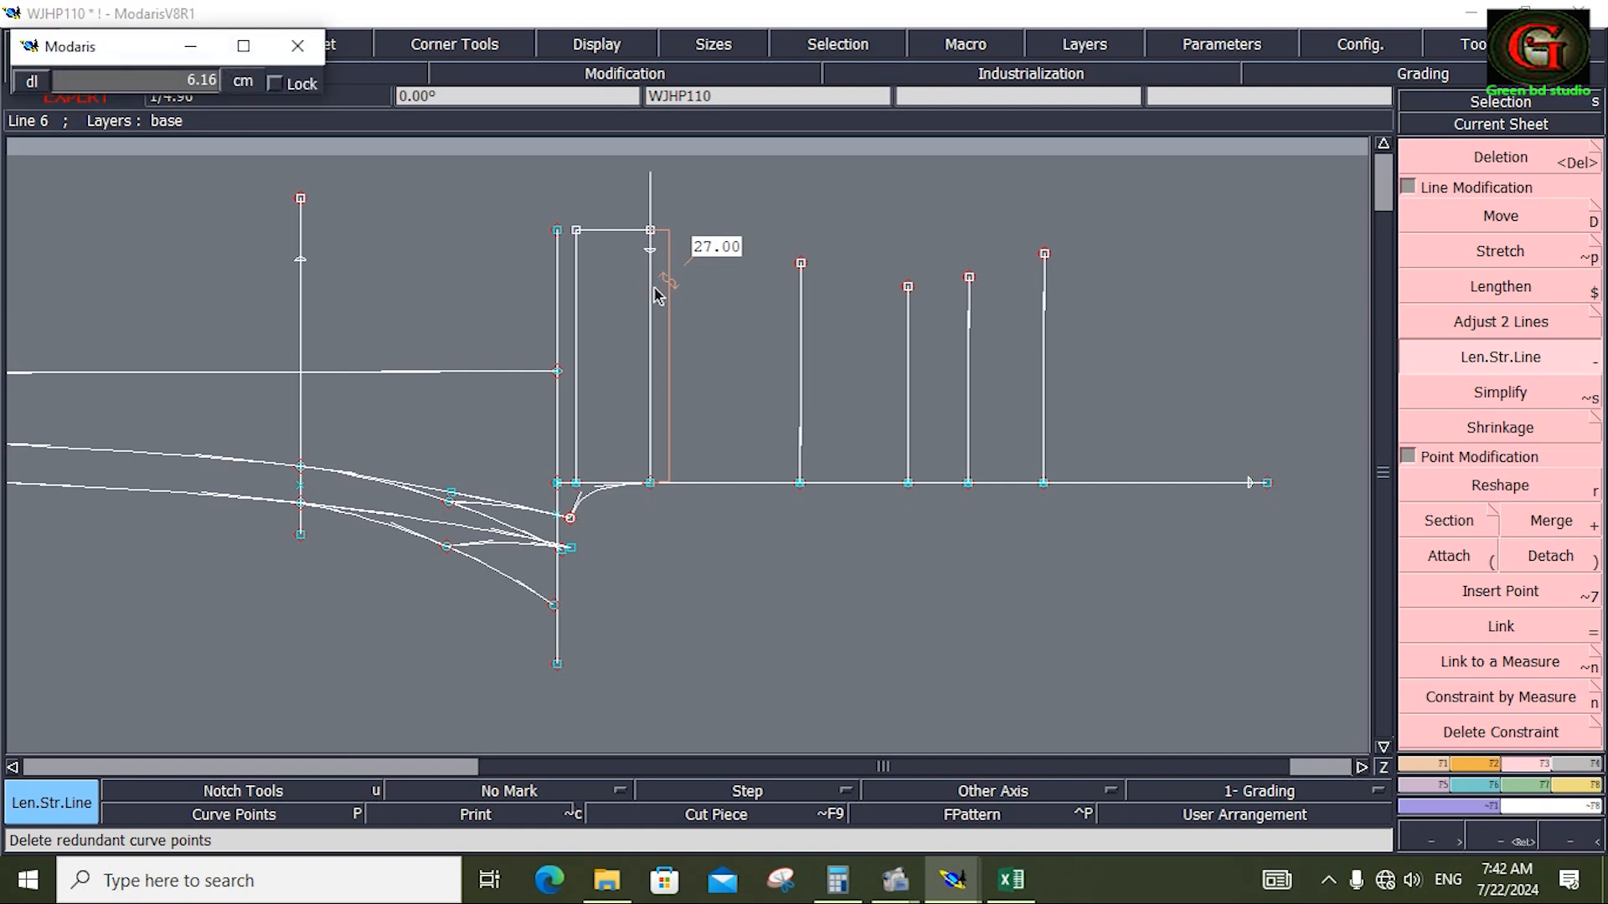
click(651, 214)
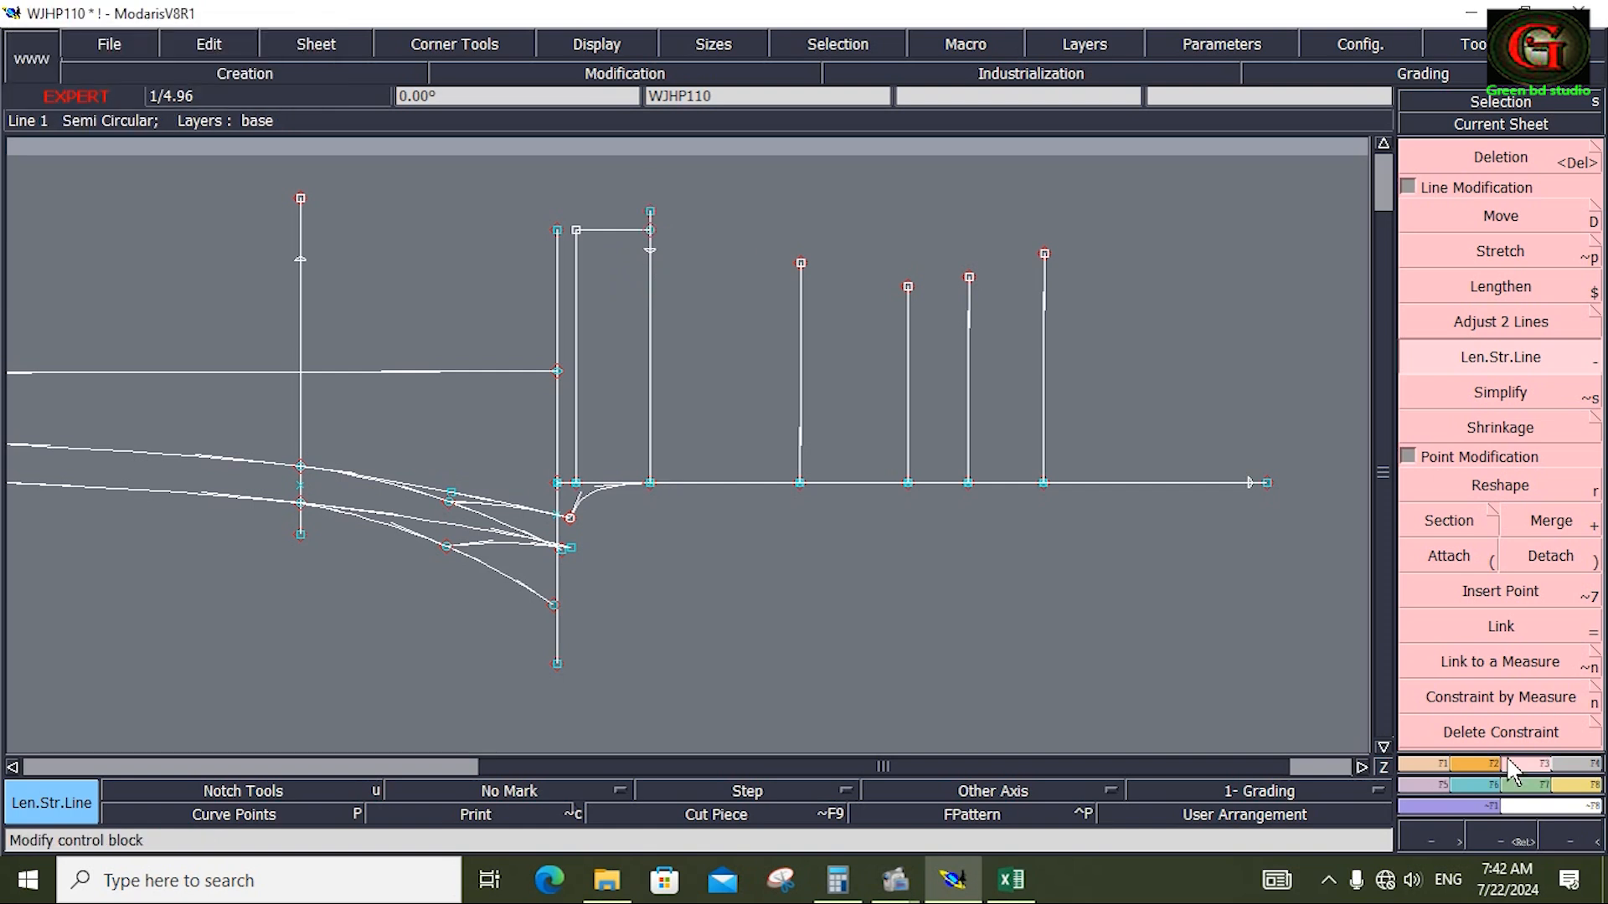
click(1500, 591)
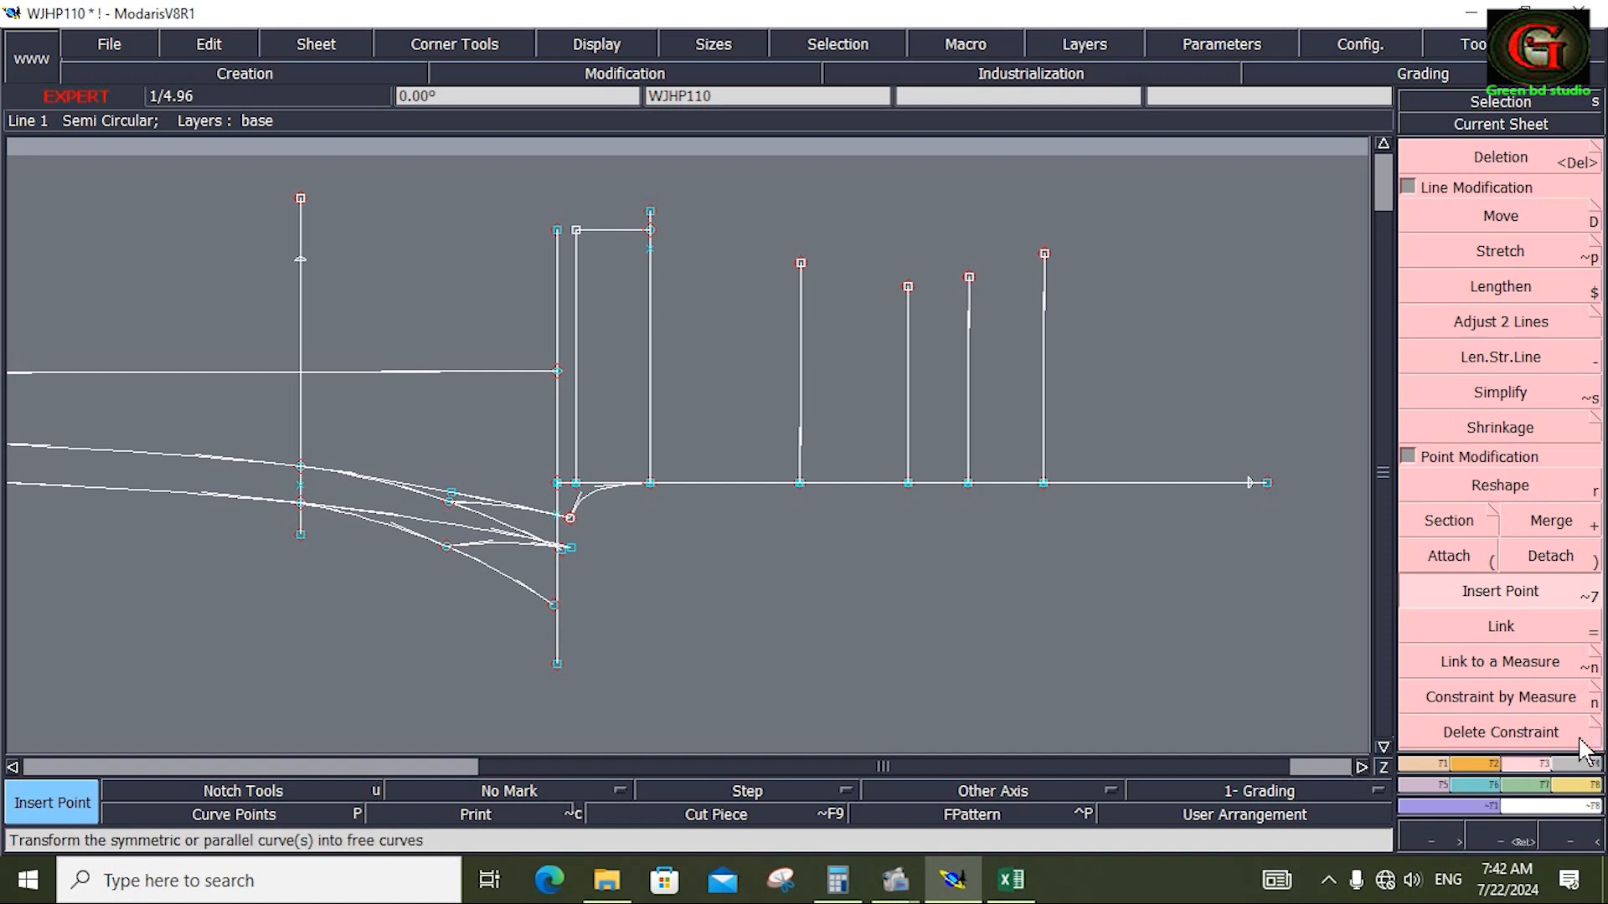
Measure the vertical edge from the new point below the upper corner down to the horizontal base line
click(1584, 787)
click(1558, 343)
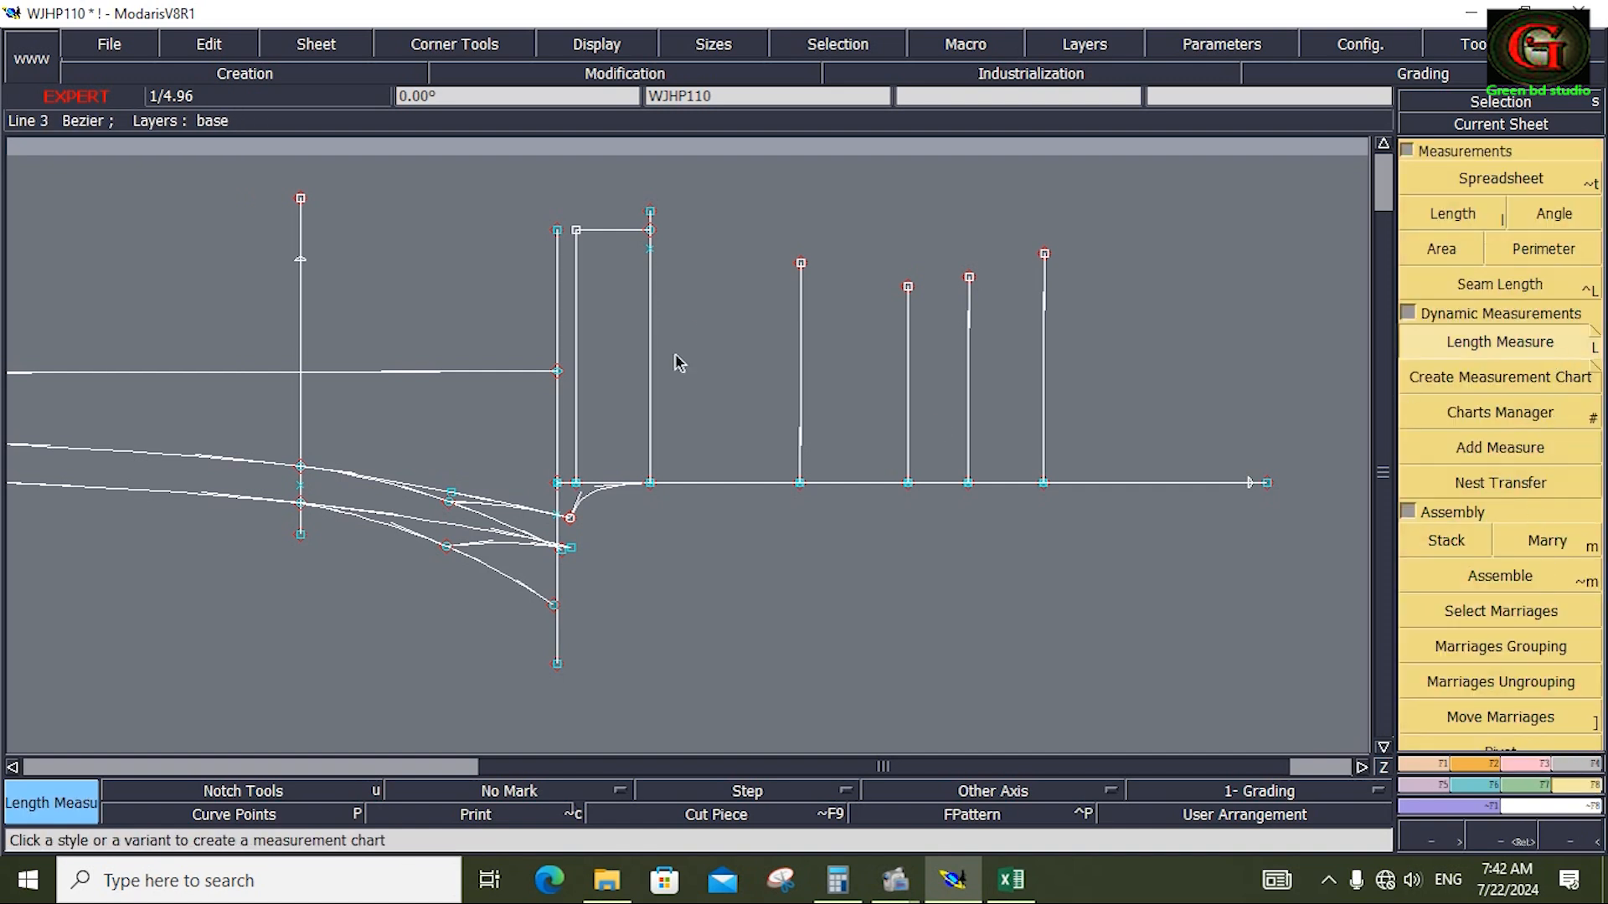
click(653, 251)
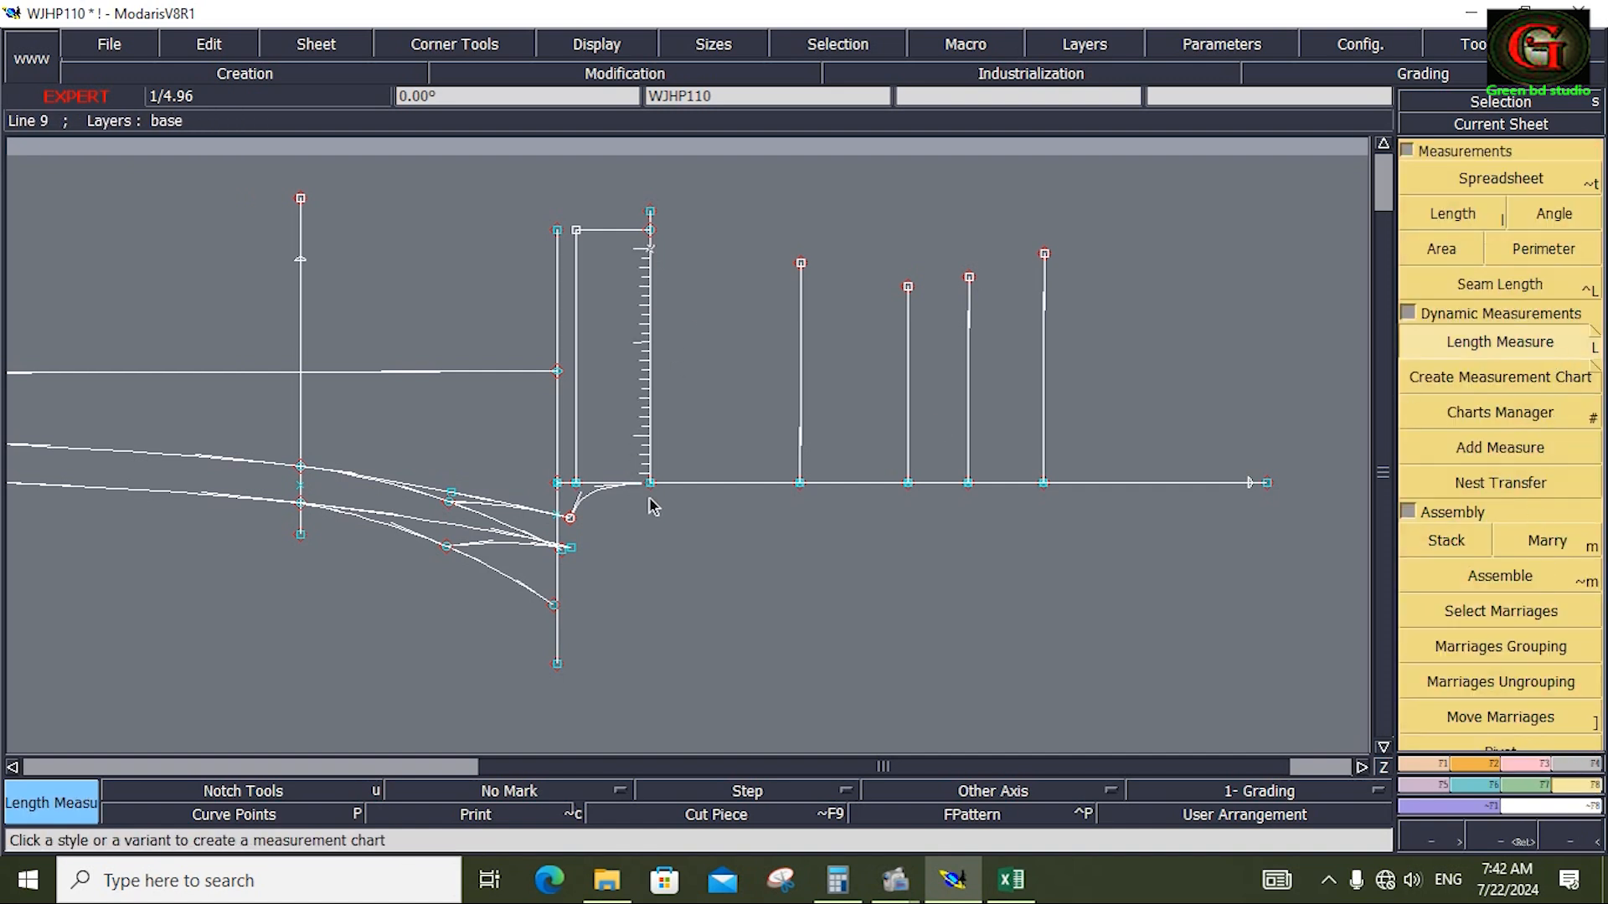
click(650, 484)
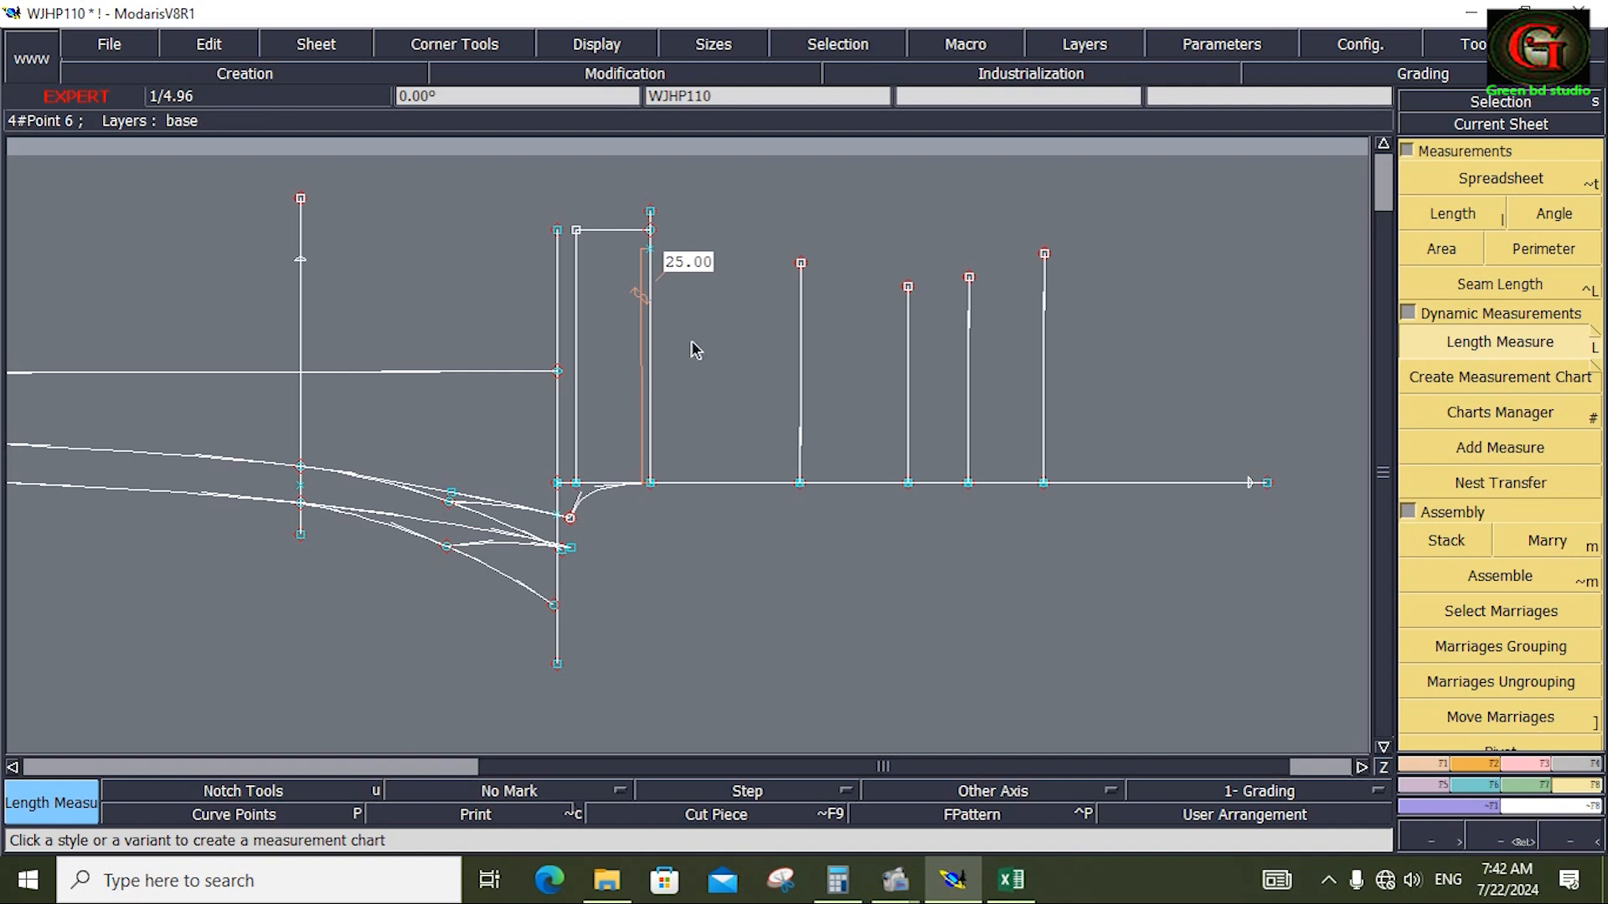
Switch to the Excel measurement sheet and fill the thigh at crotch, crotch gusset width and crotch gusset length rows with yellow
key(alt+Tab)
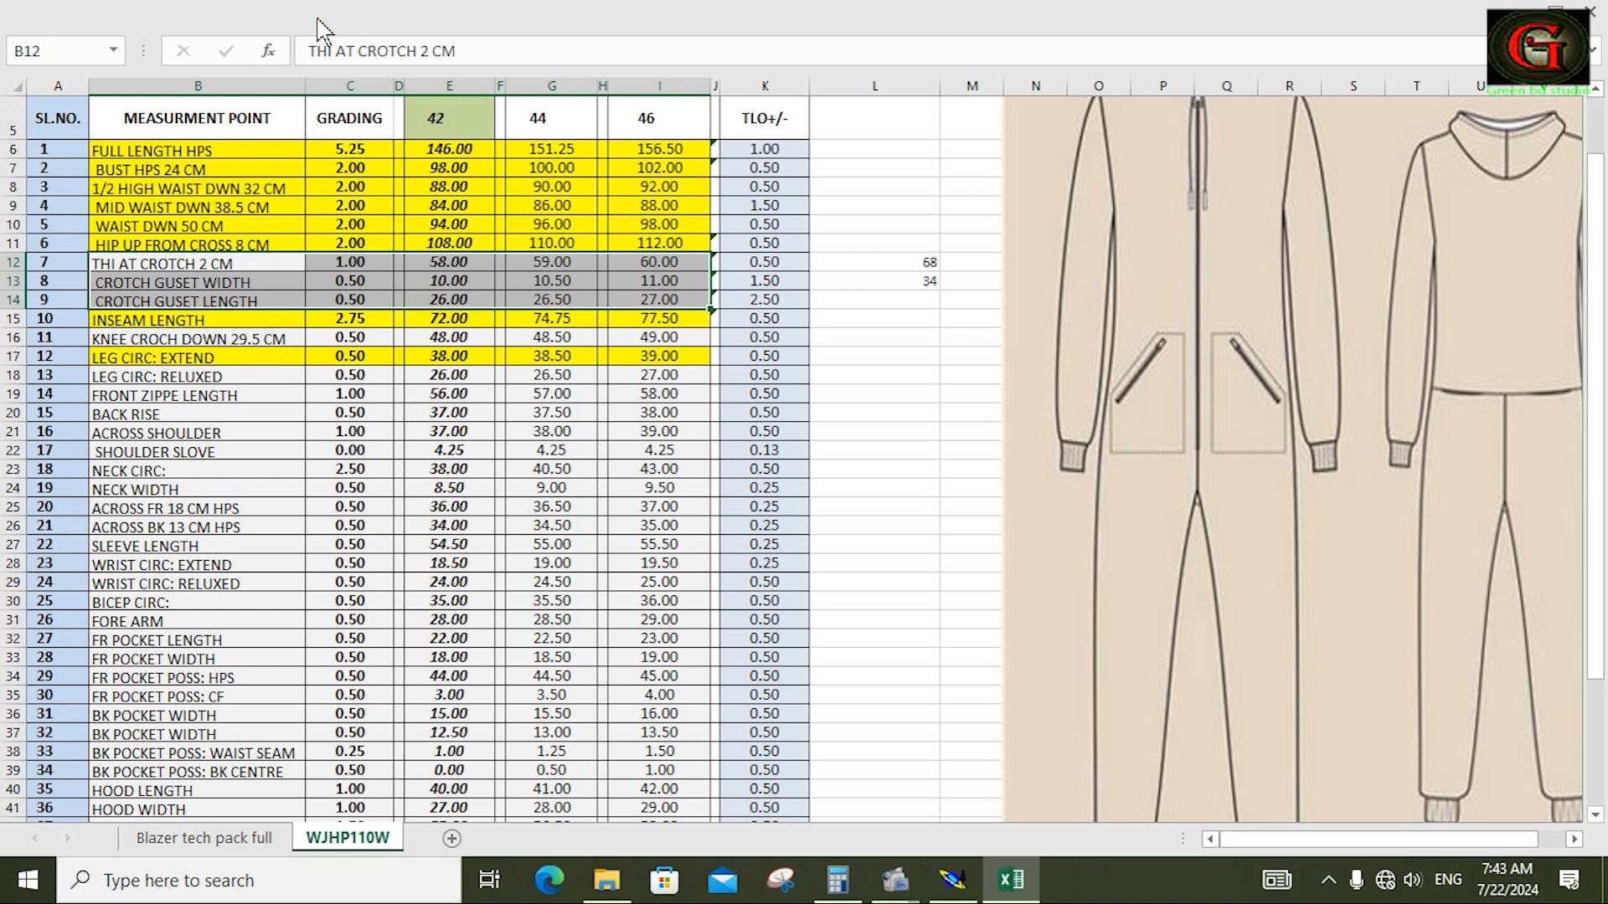
click(318, 15)
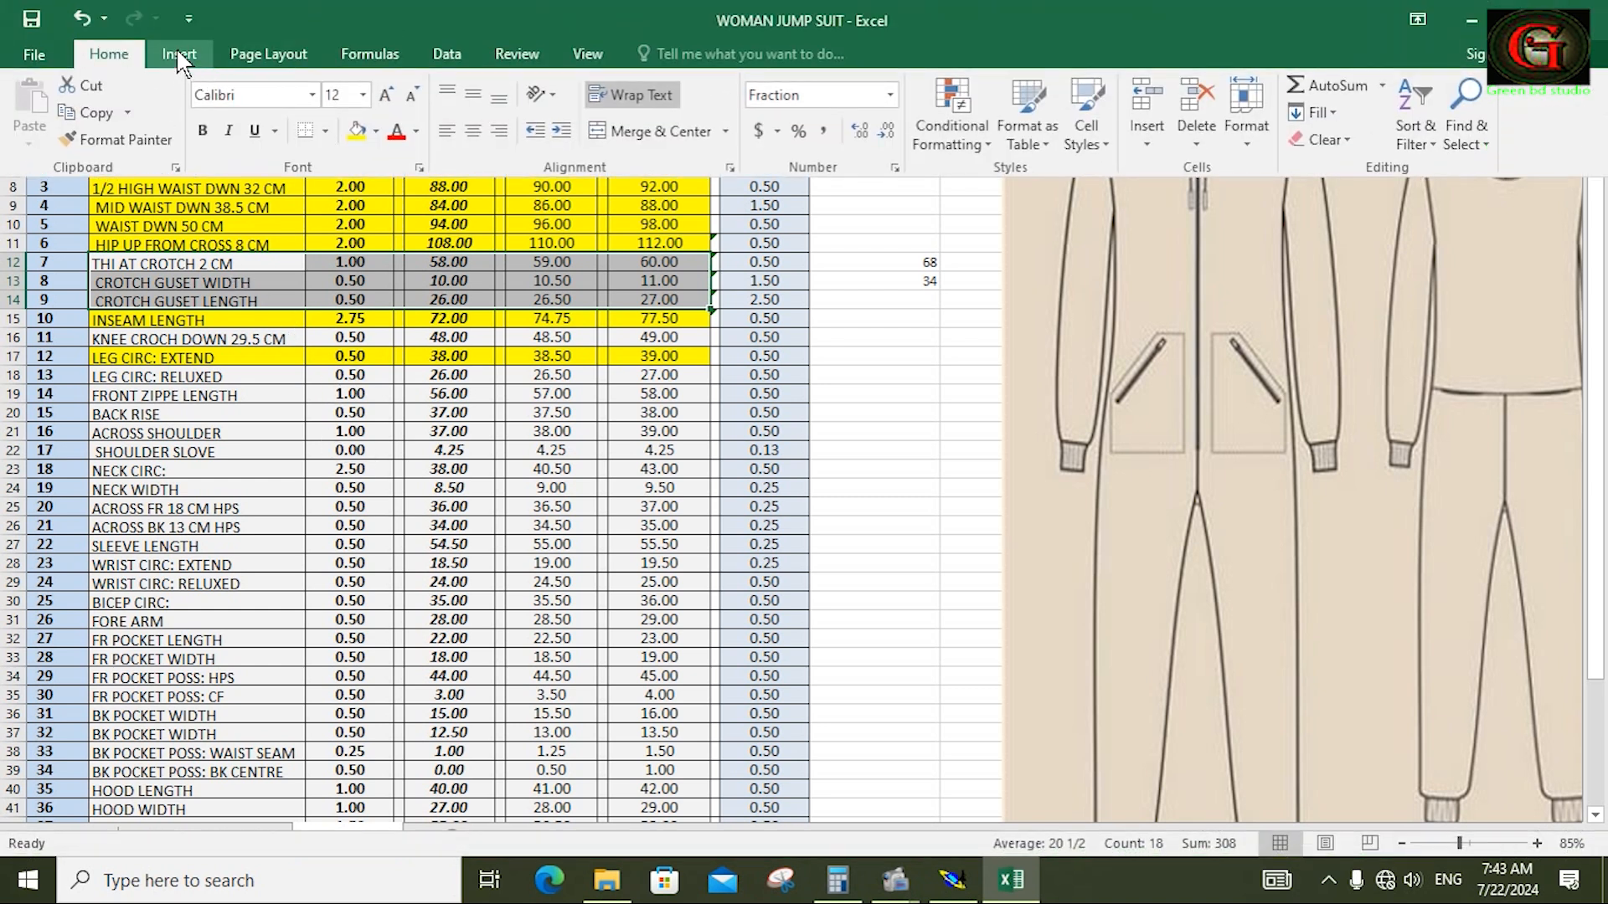
click(357, 134)
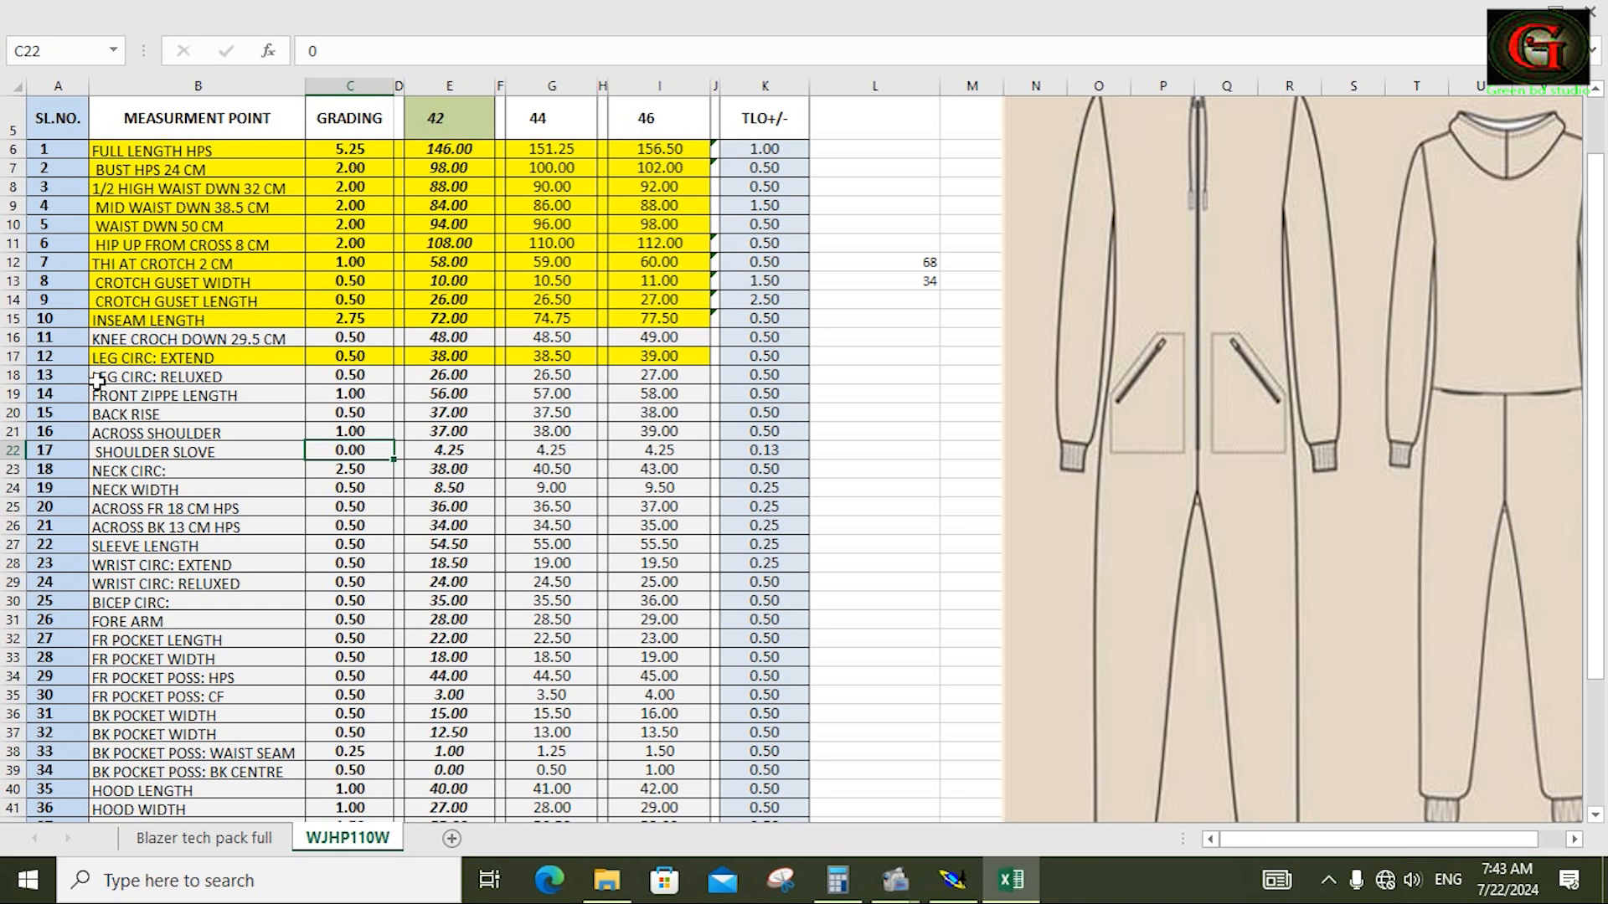
Fill the knee crotch down 29.5 cm and relaxed leg circumference rows with the same yellow highlight
click(181, 338)
drag(181, 338, 645, 339)
click(216, 13)
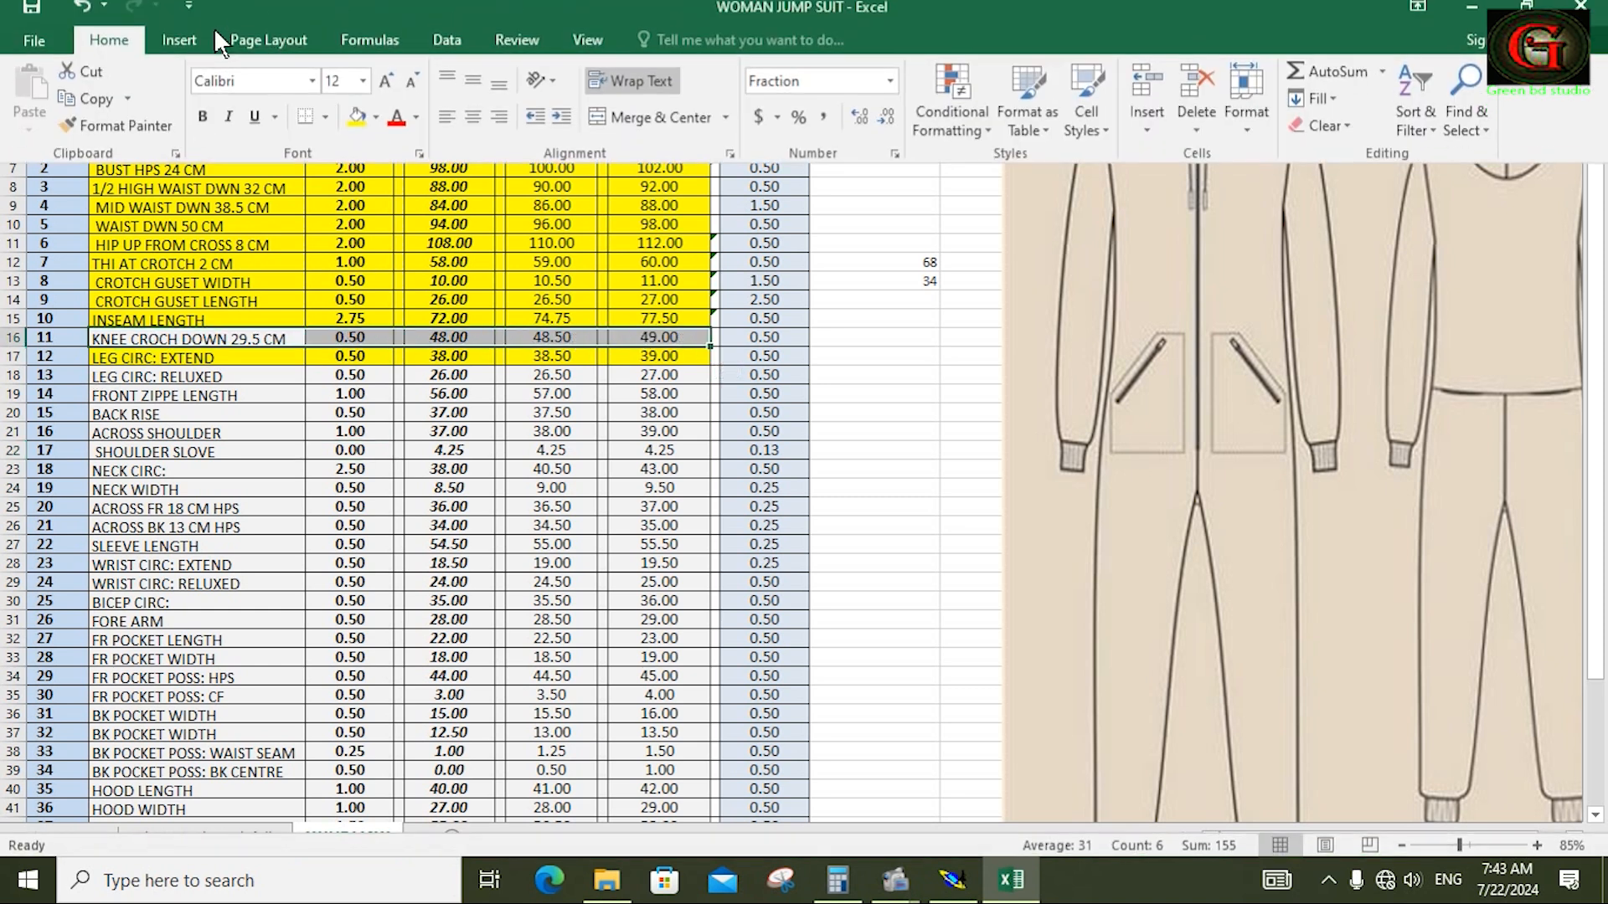
click(356, 132)
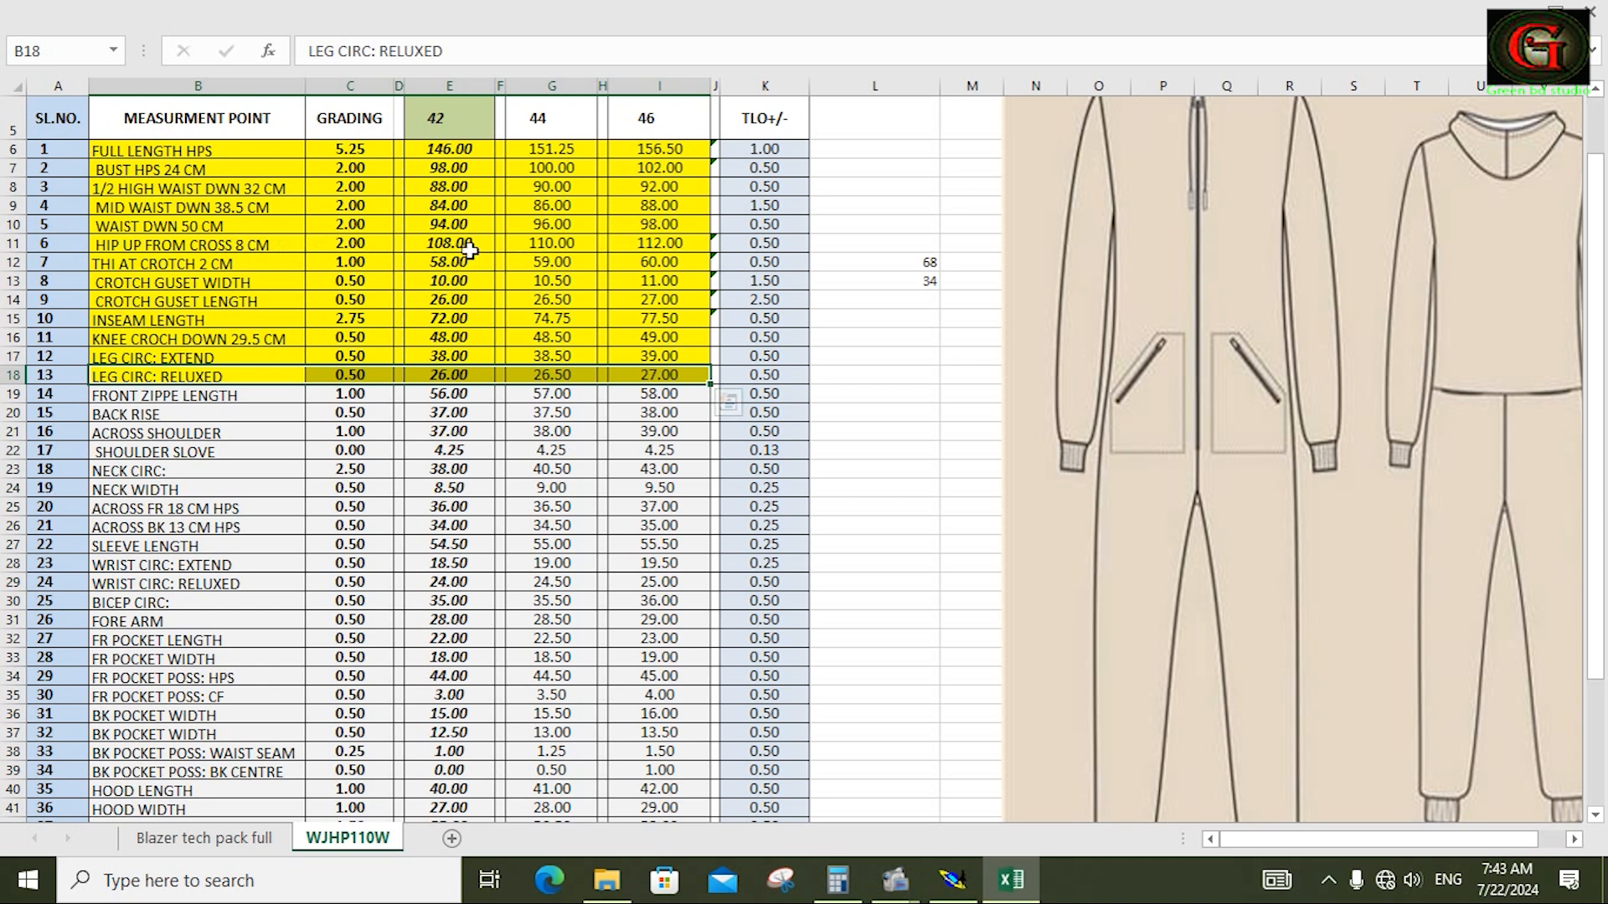
key(alt+Tab)
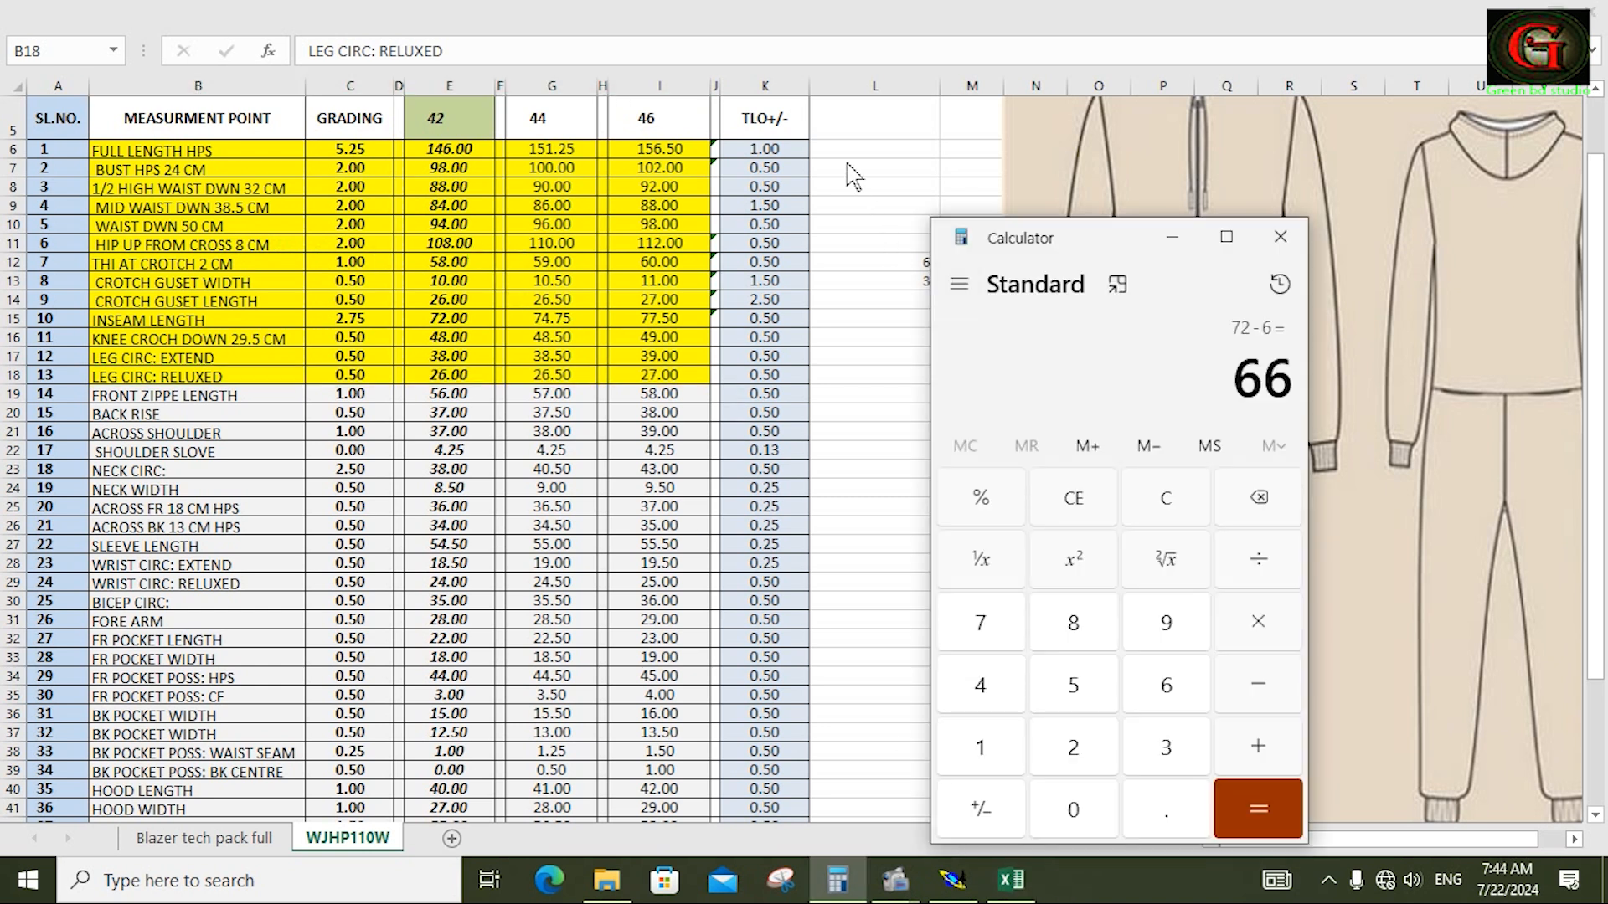
key(alt+Tab)
drag(841, 149, 840, 352)
click(893, 549)
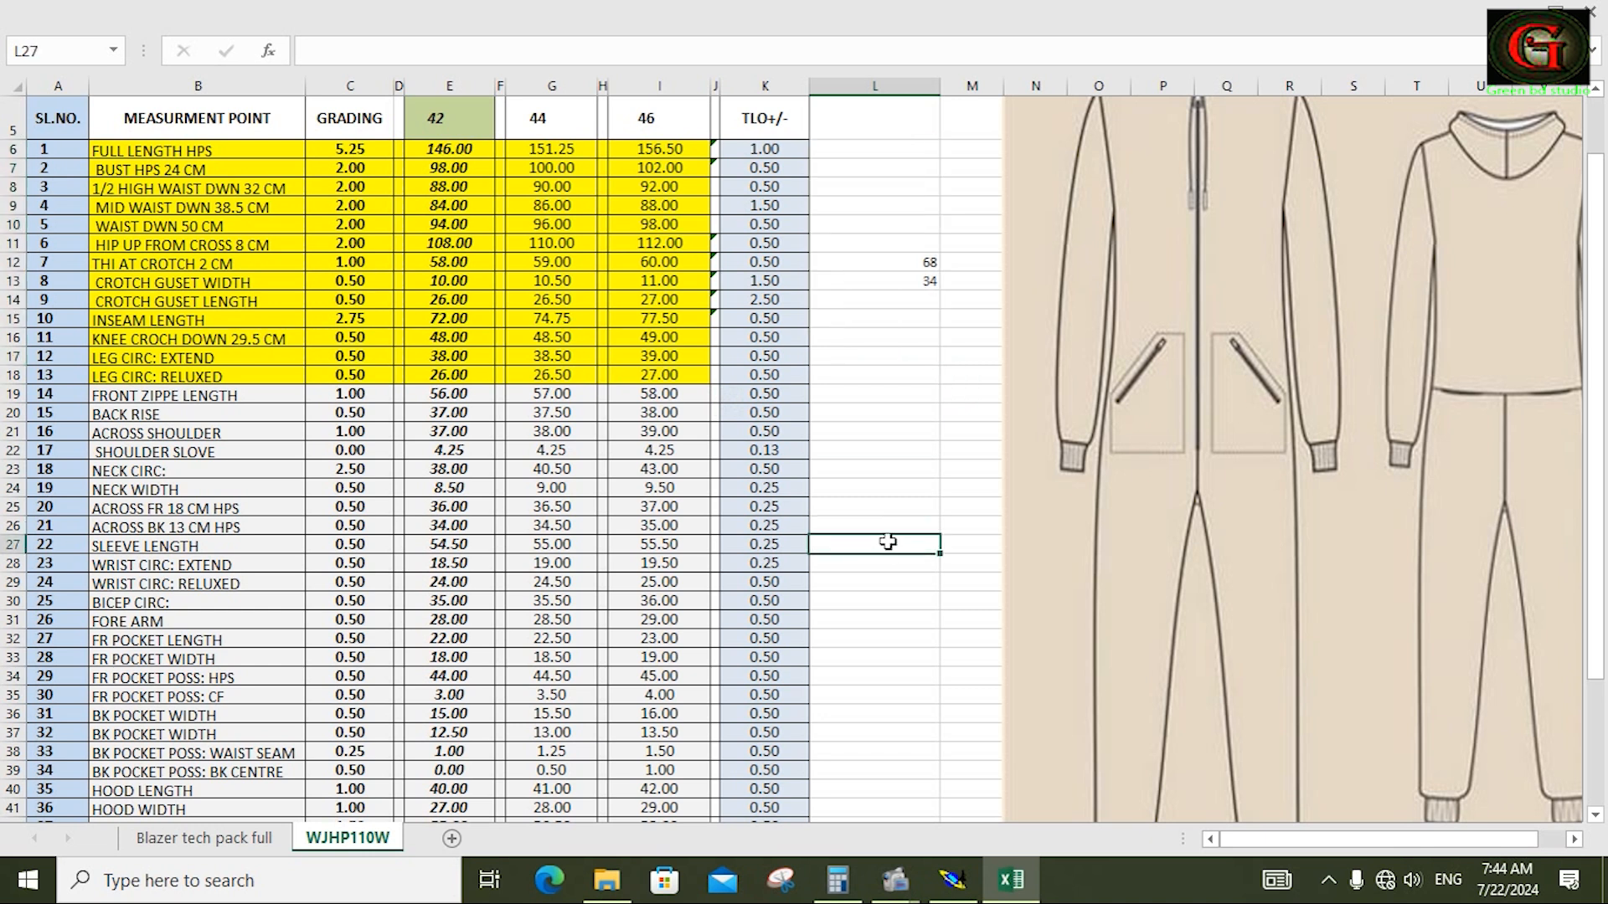
click(870, 476)
click(854, 358)
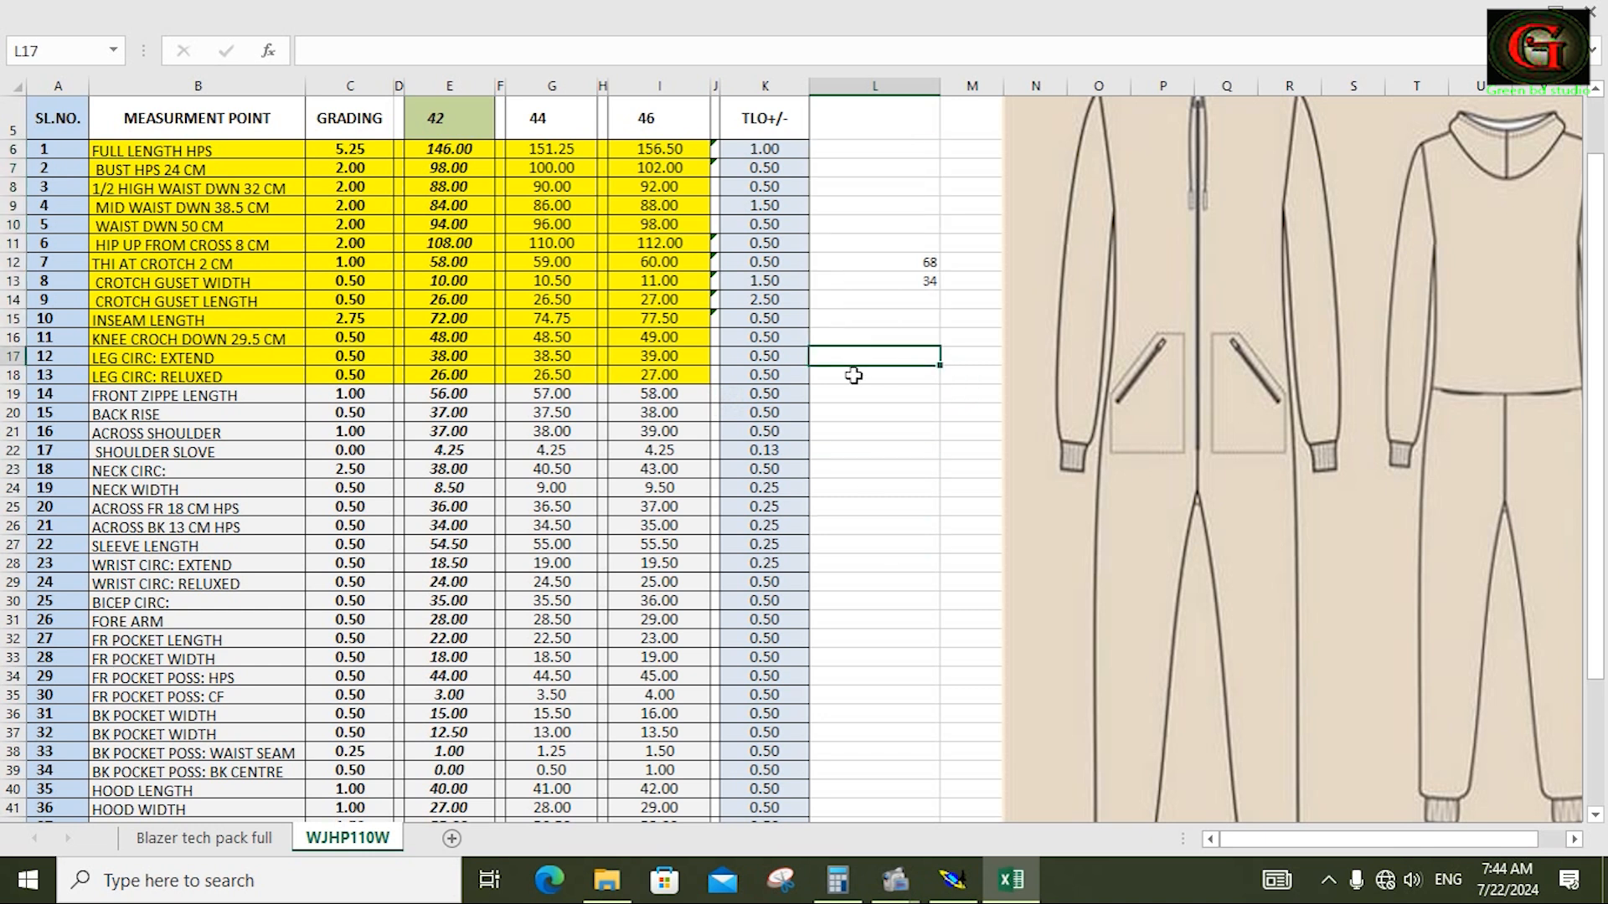
Calculate half of the size 42 hip measurement in cell L11 with the formula =E11/2
text(=)
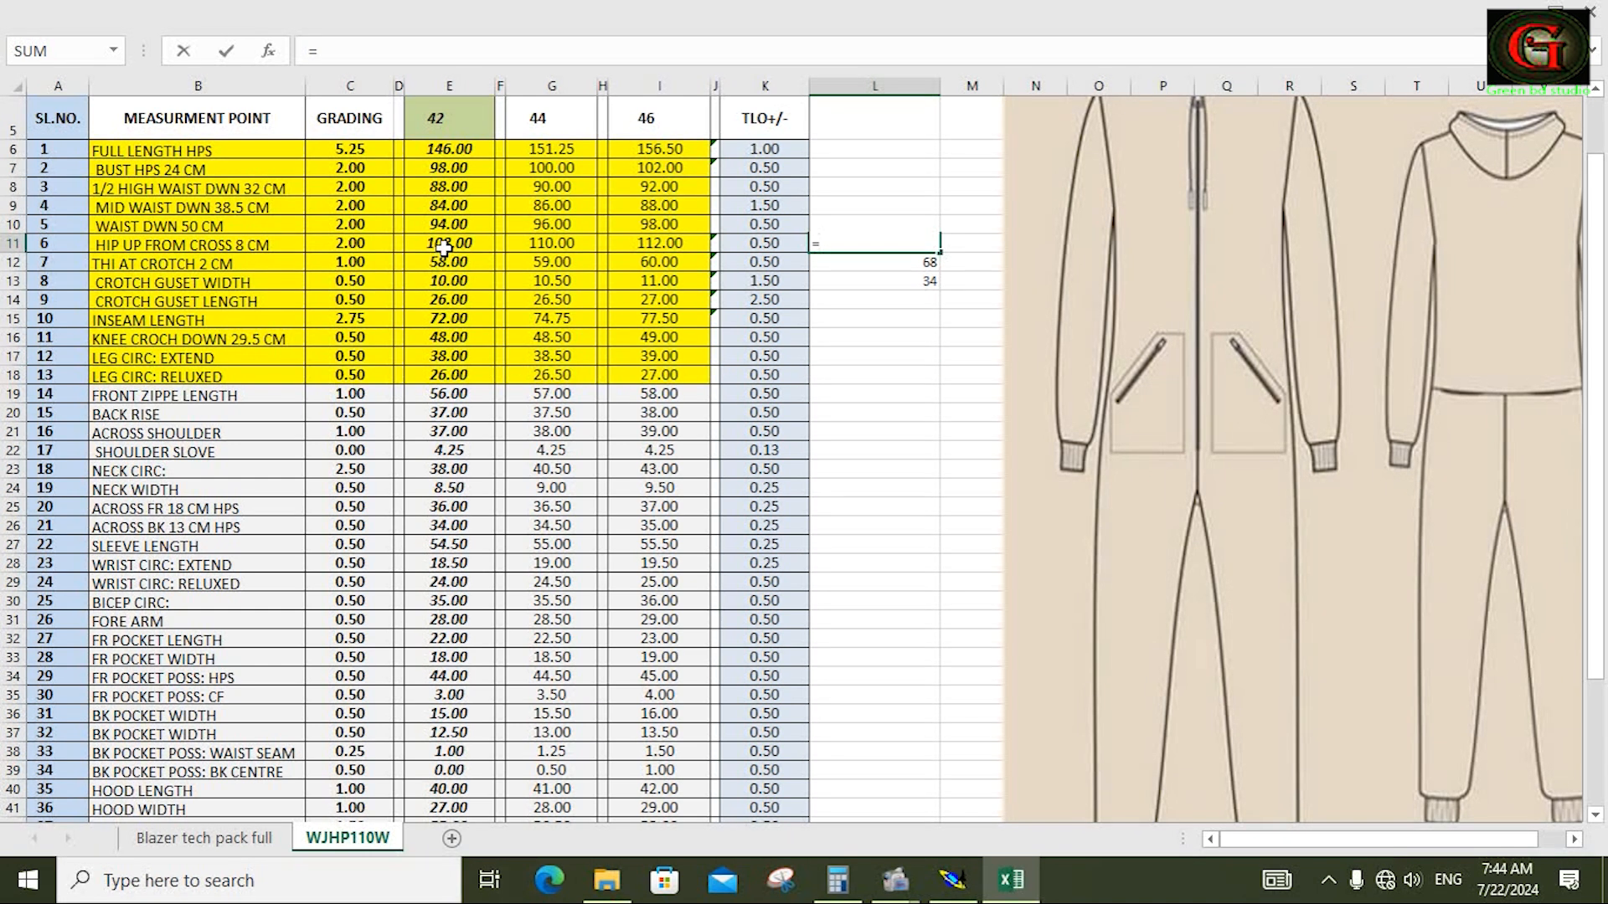
click(443, 248)
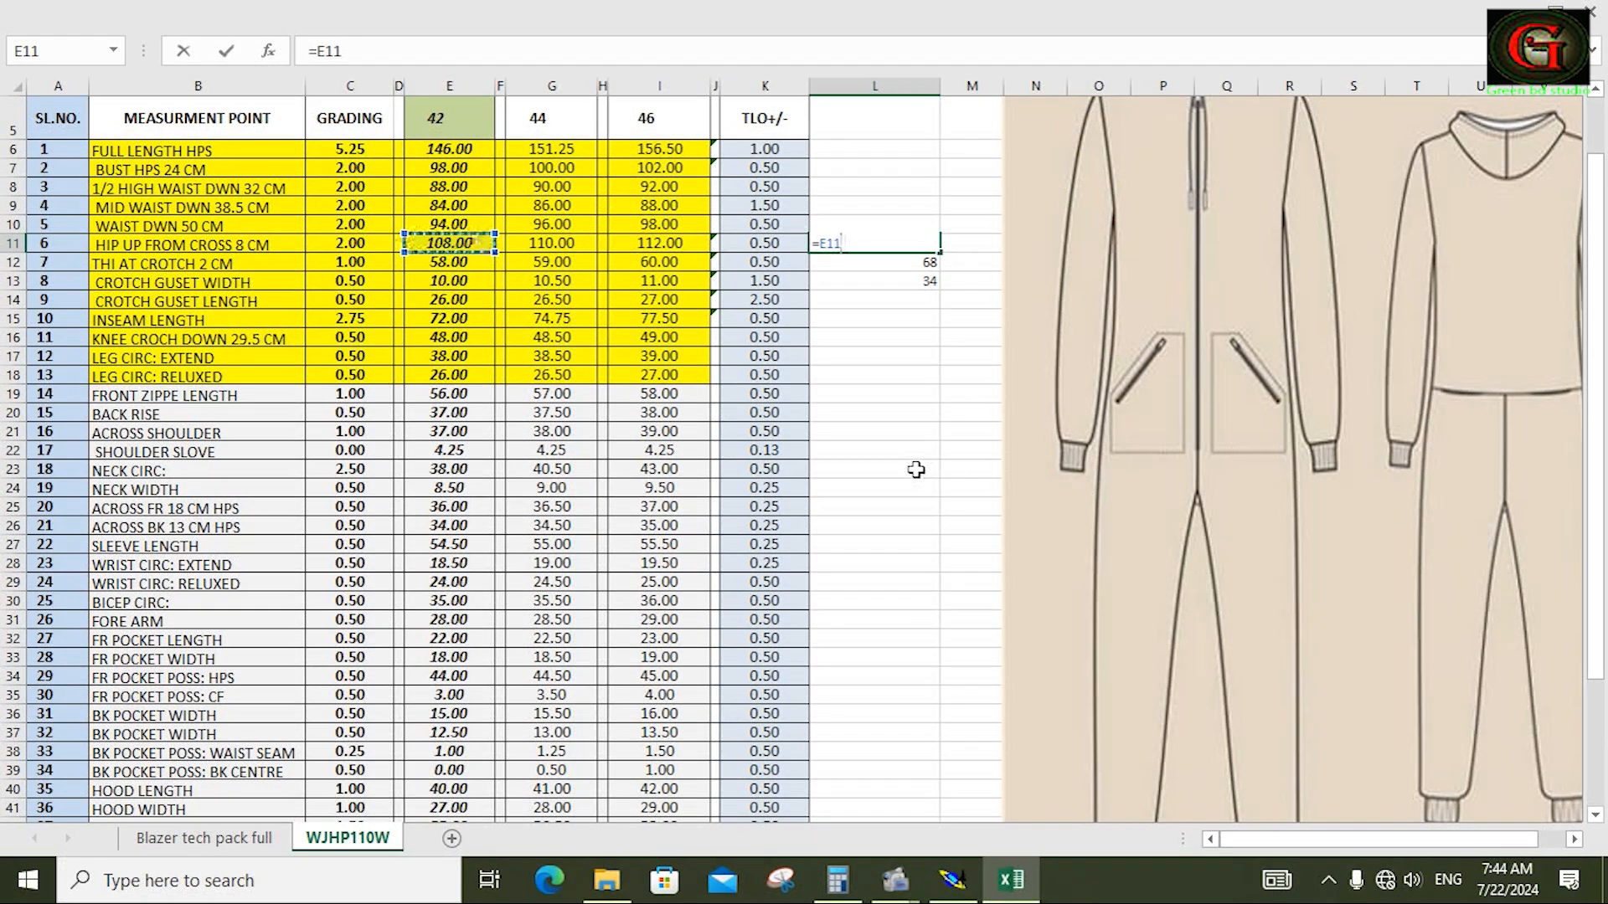
text(/)
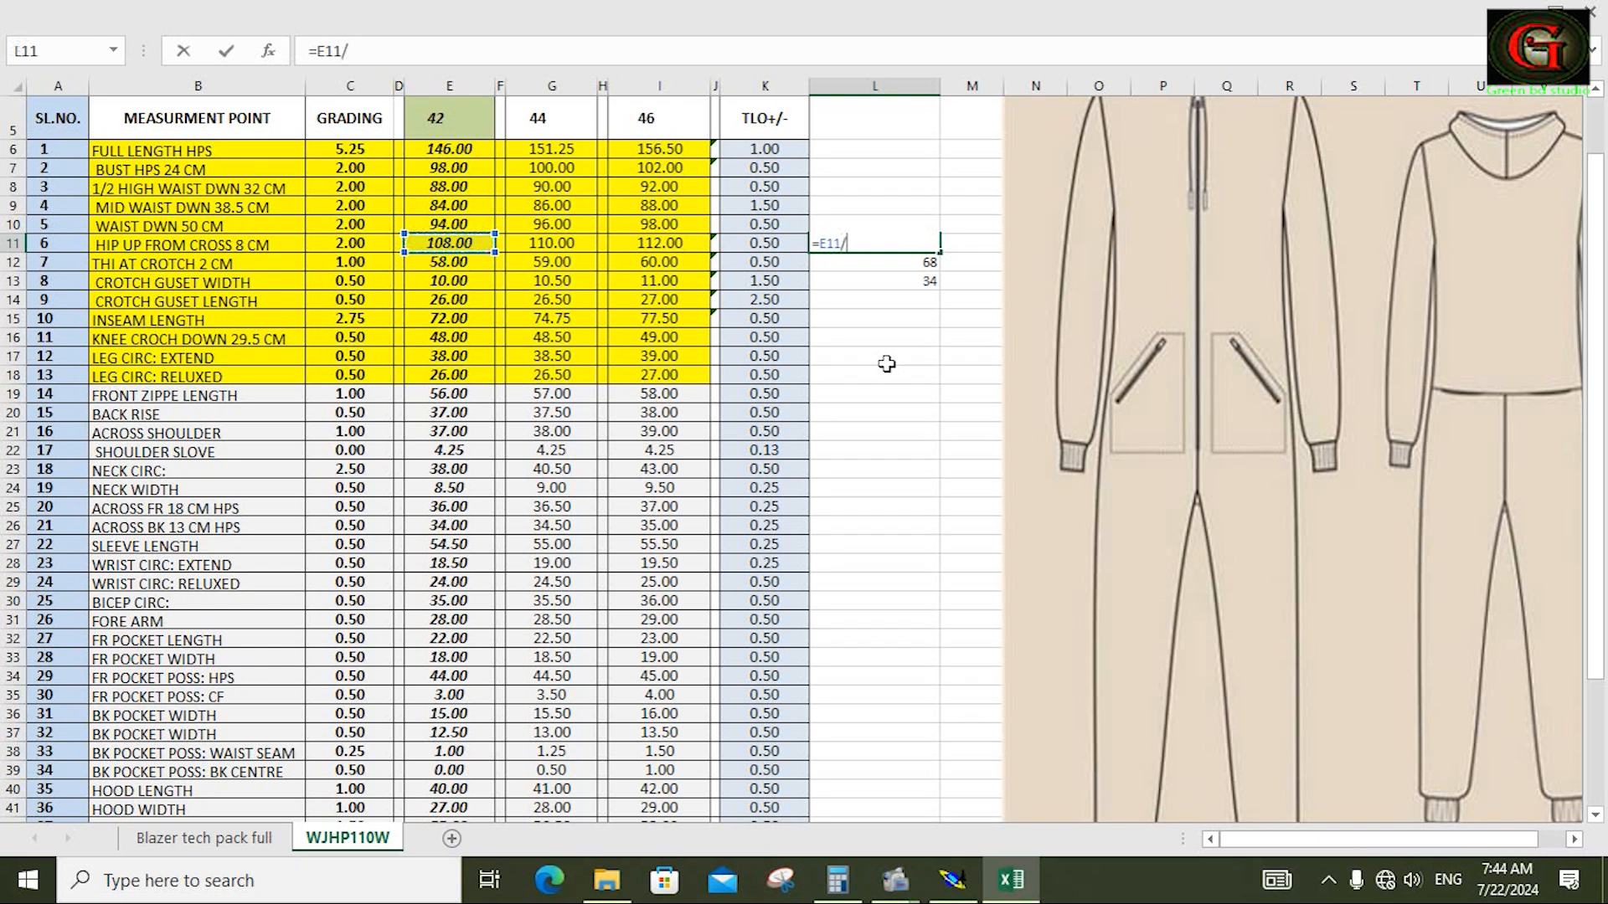
text(2)
key(Return)
right_click(886, 410)
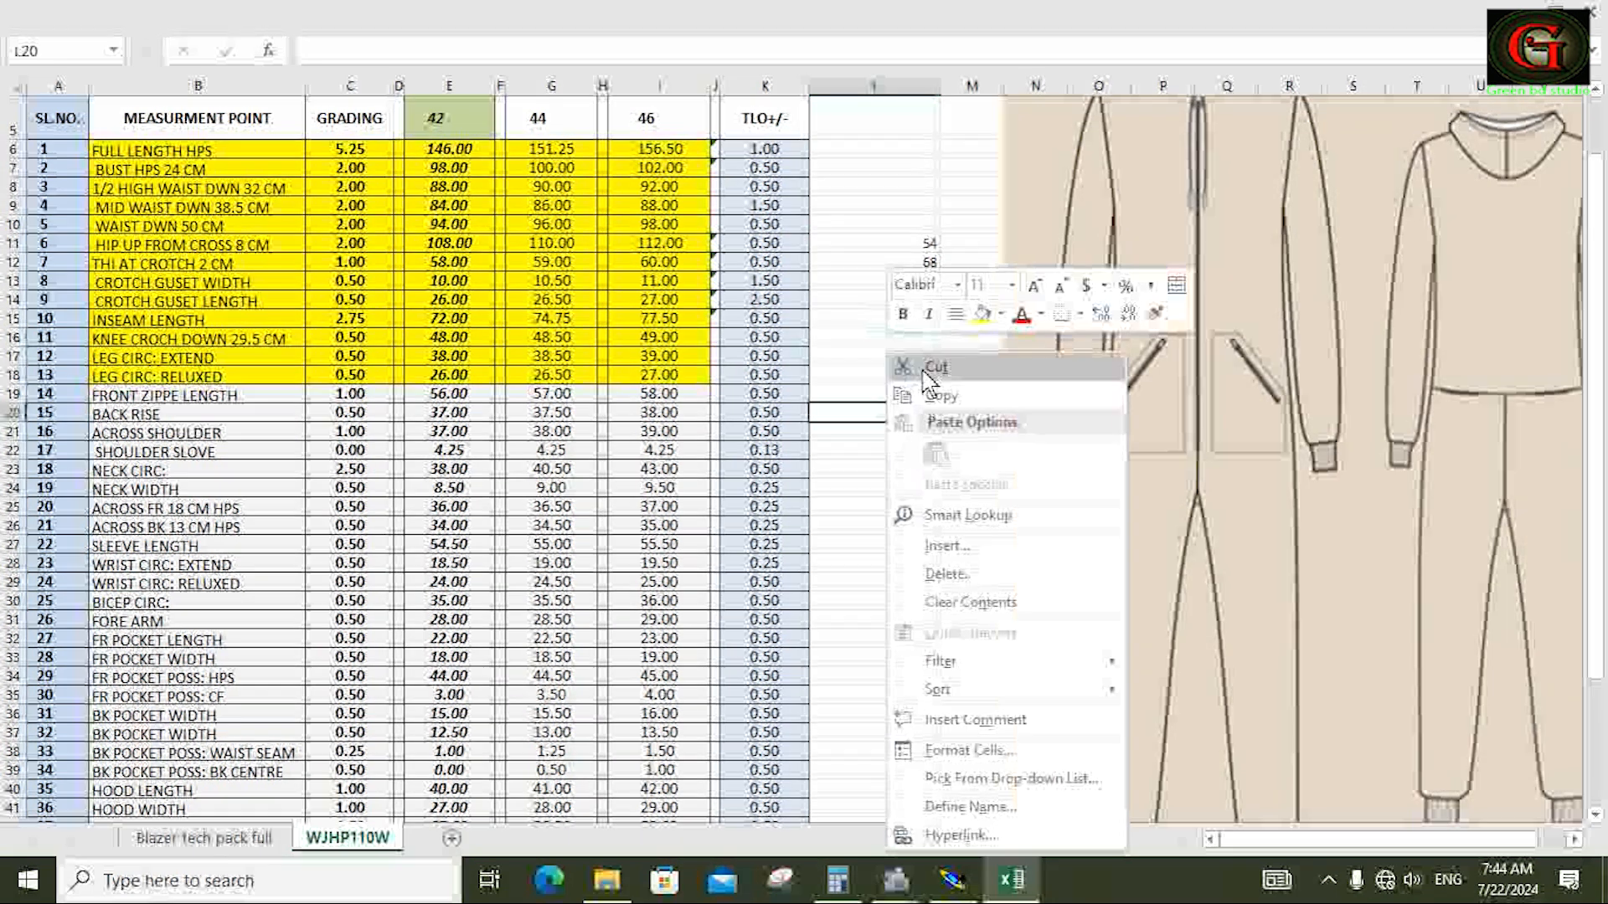
click(970, 203)
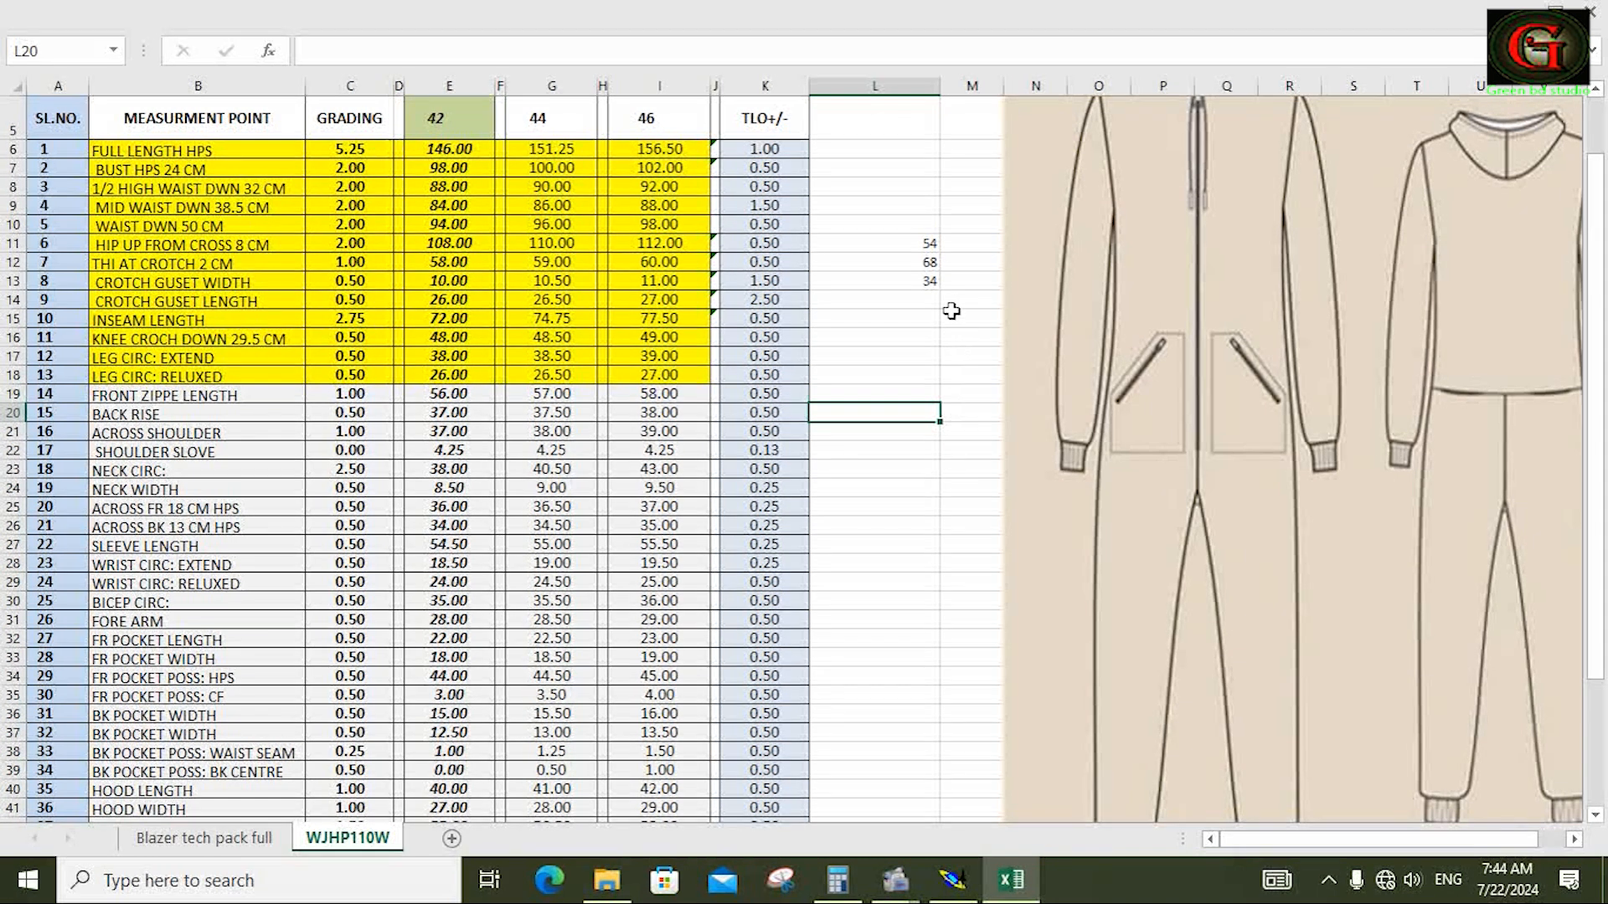
Check the measured edge in Modaris, then return to Excel and enter =L11-25 in cell M11
click(956, 884)
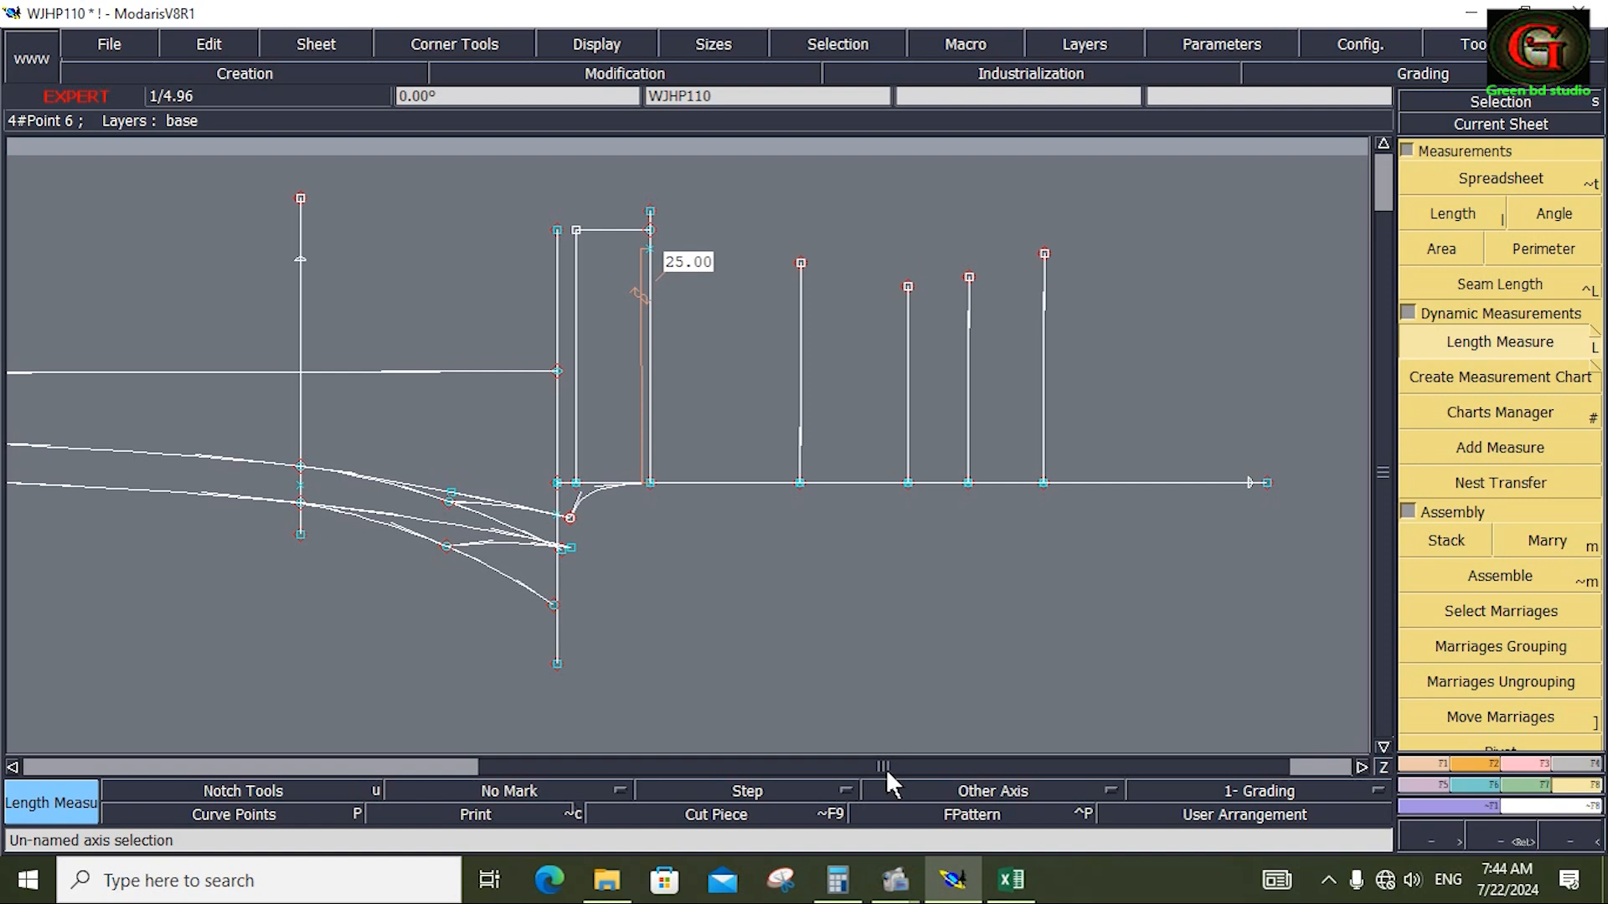
click(1011, 881)
click(928, 245)
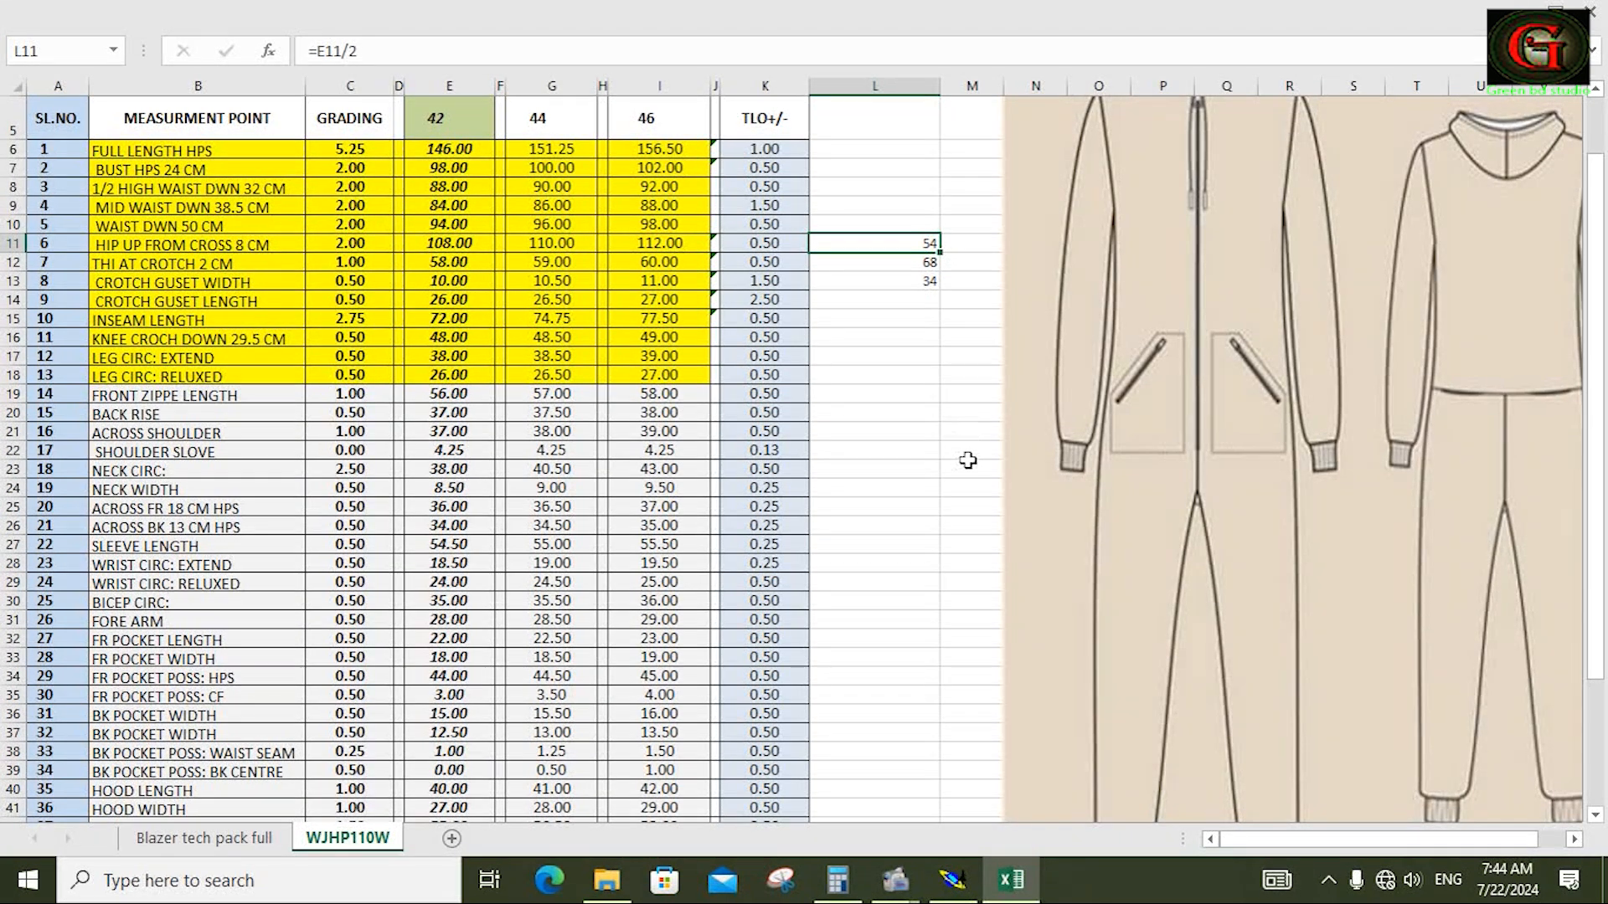
click(965, 243)
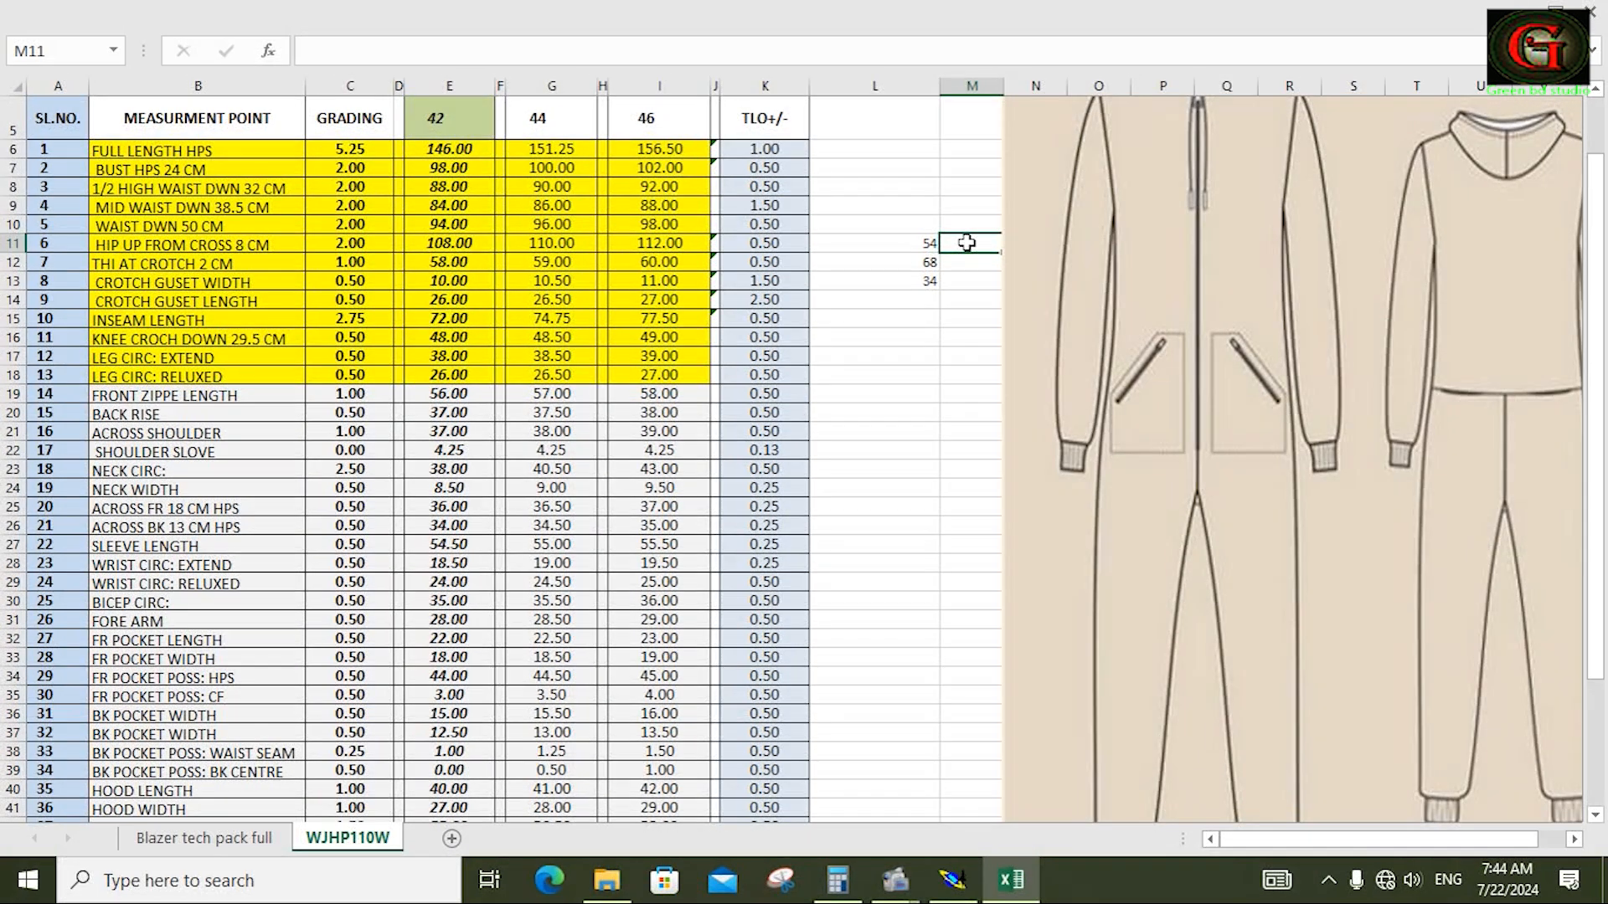
text(=)
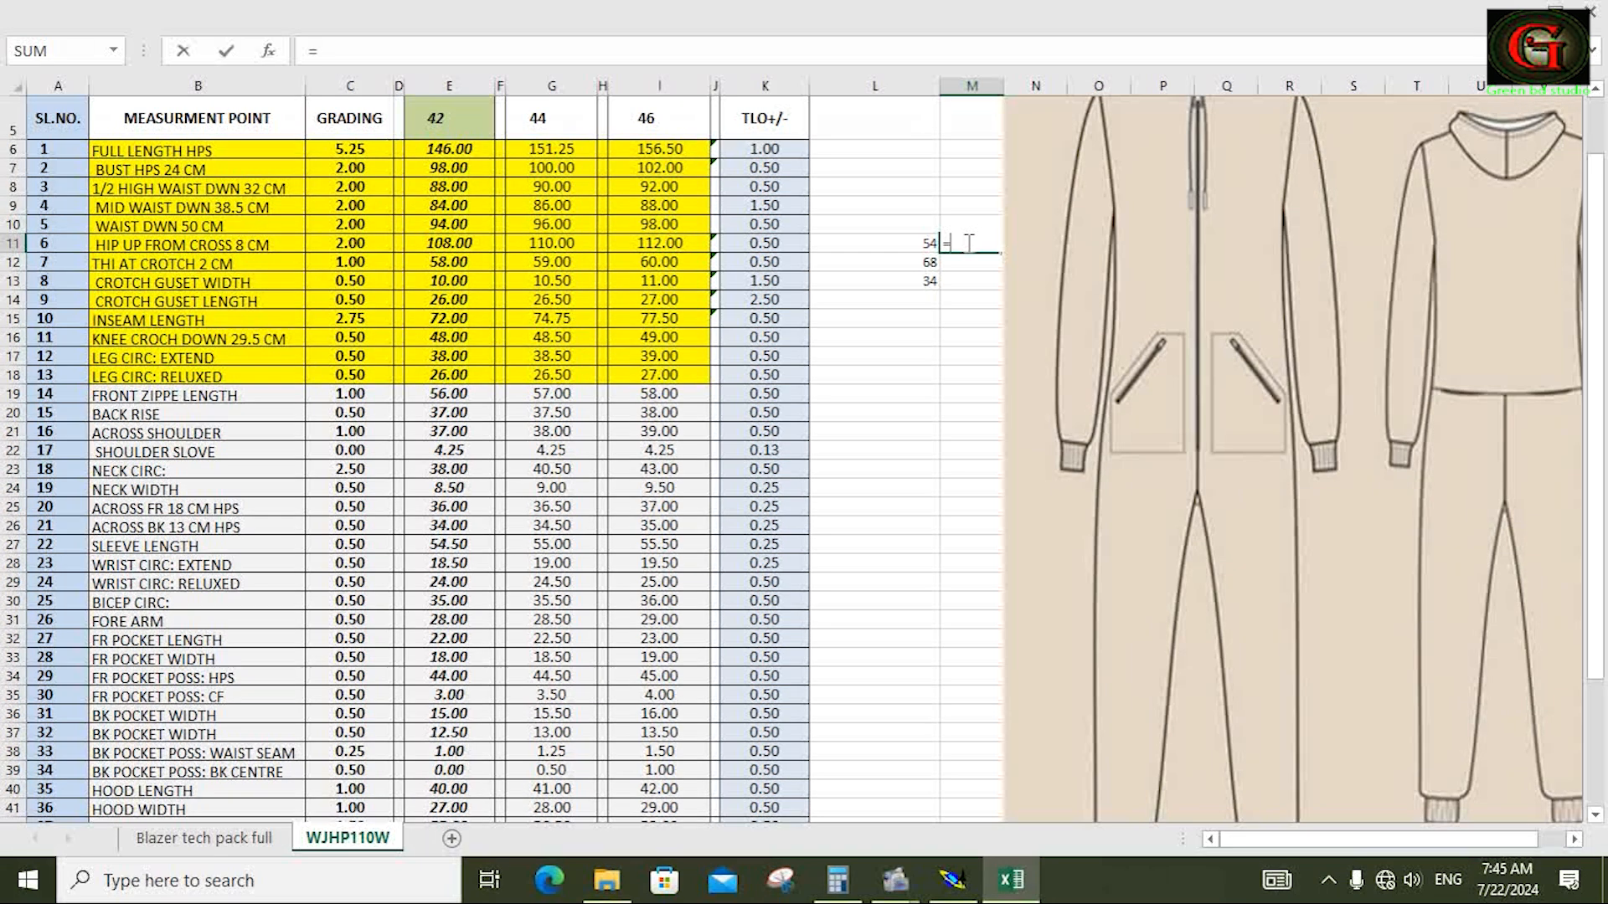
click(926, 242)
text(-)
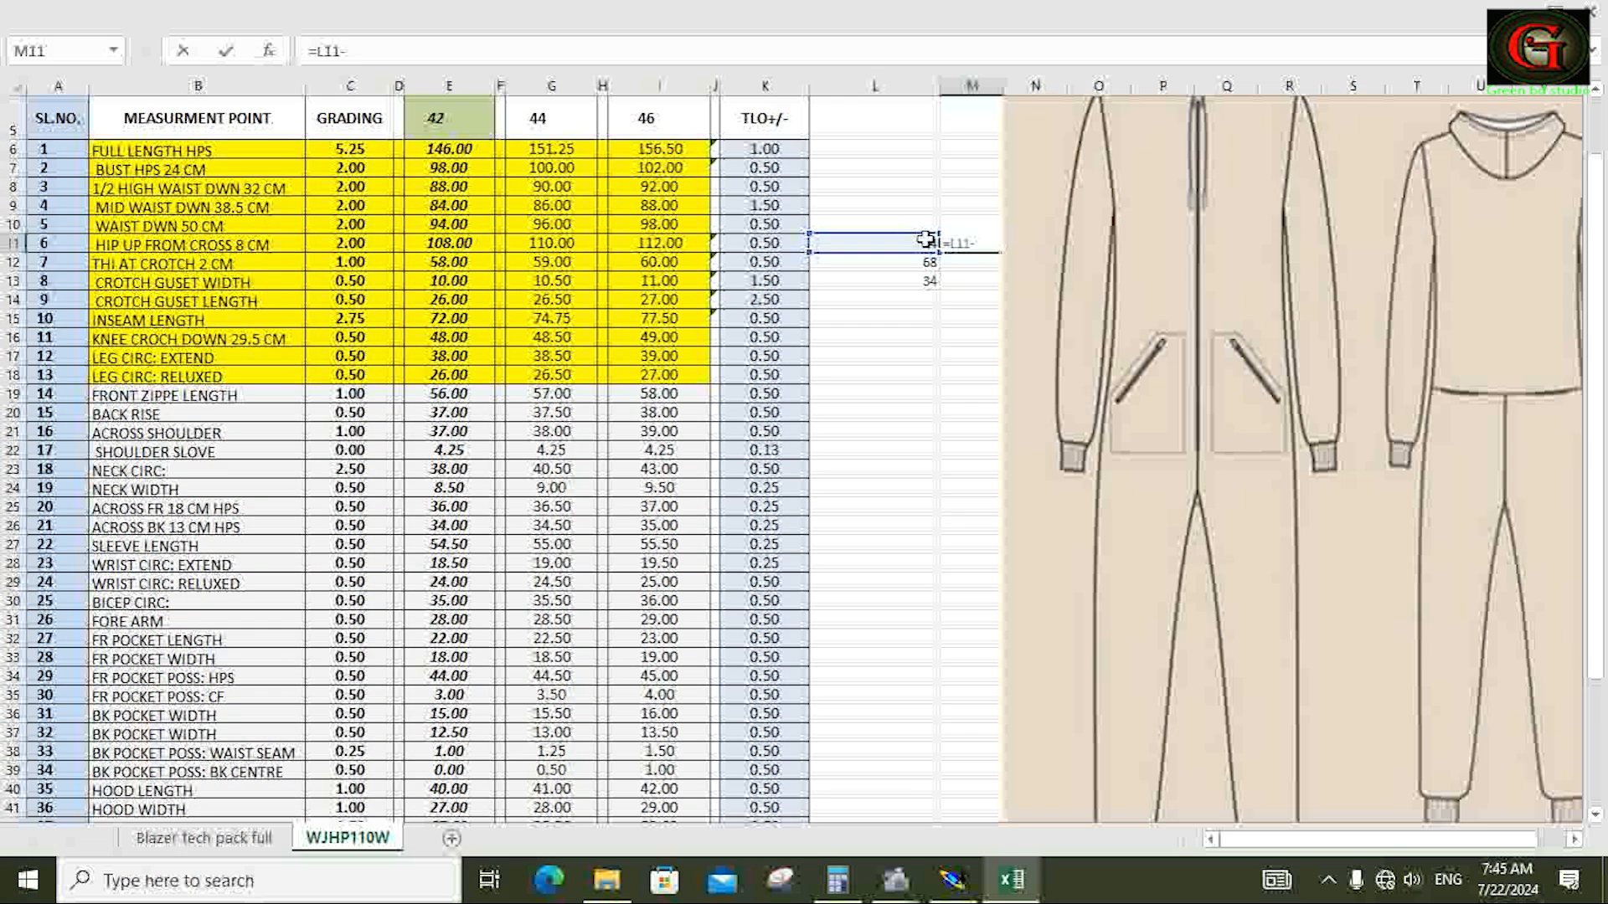
text(25)
key(Return)
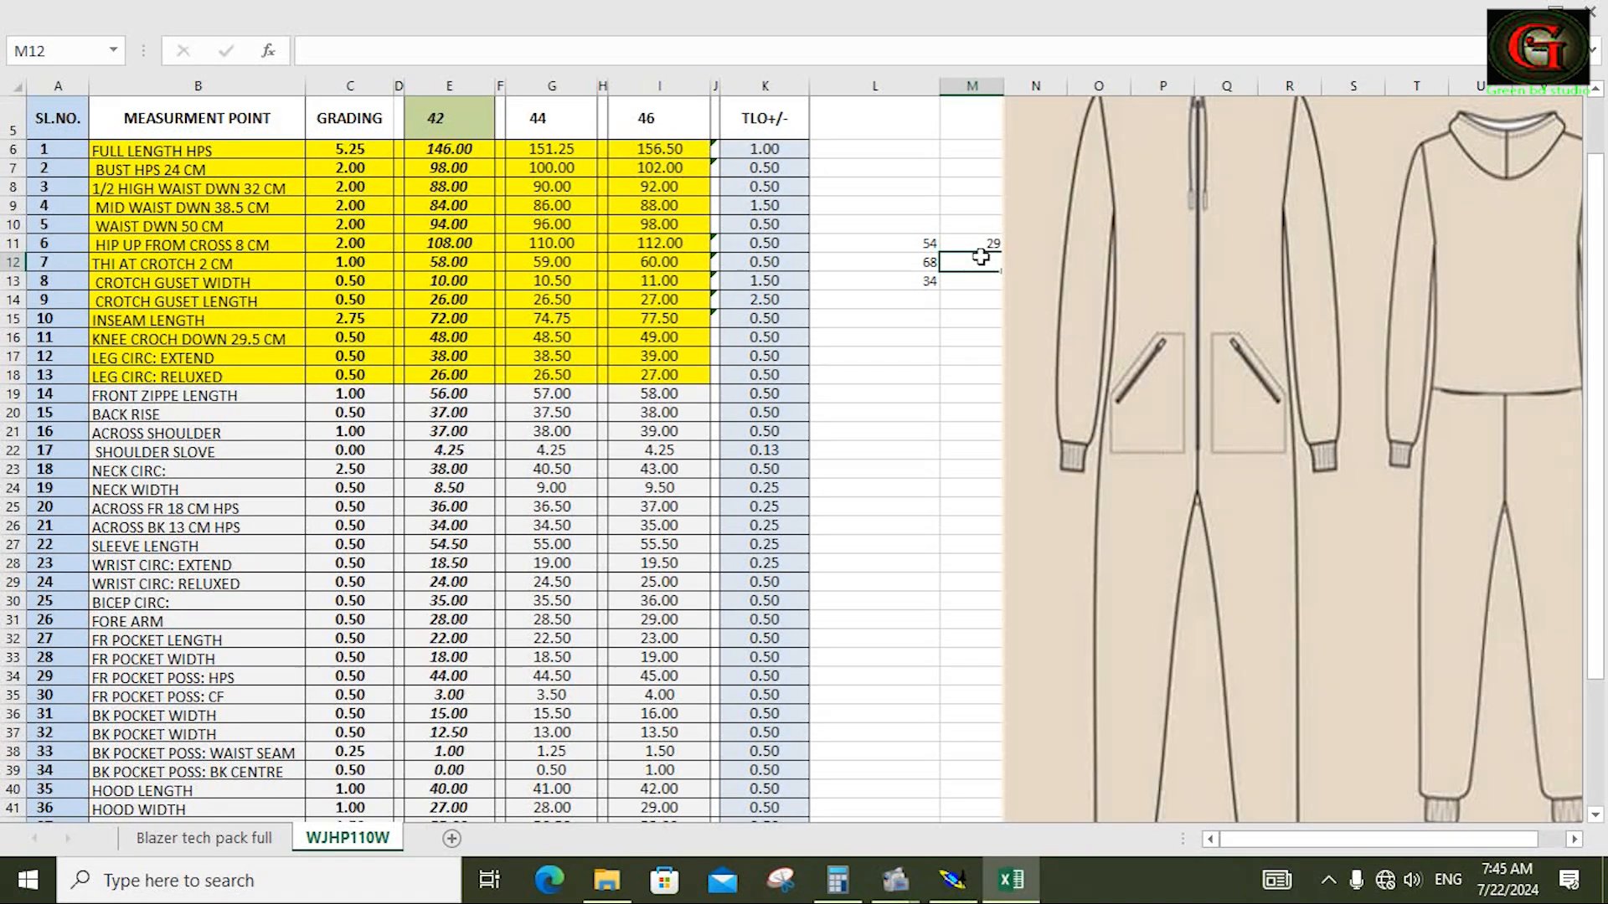
Switch to Modaris and draw a 29 cm Bezier line from the top point of the hip line down to the centre line
click(962, 882)
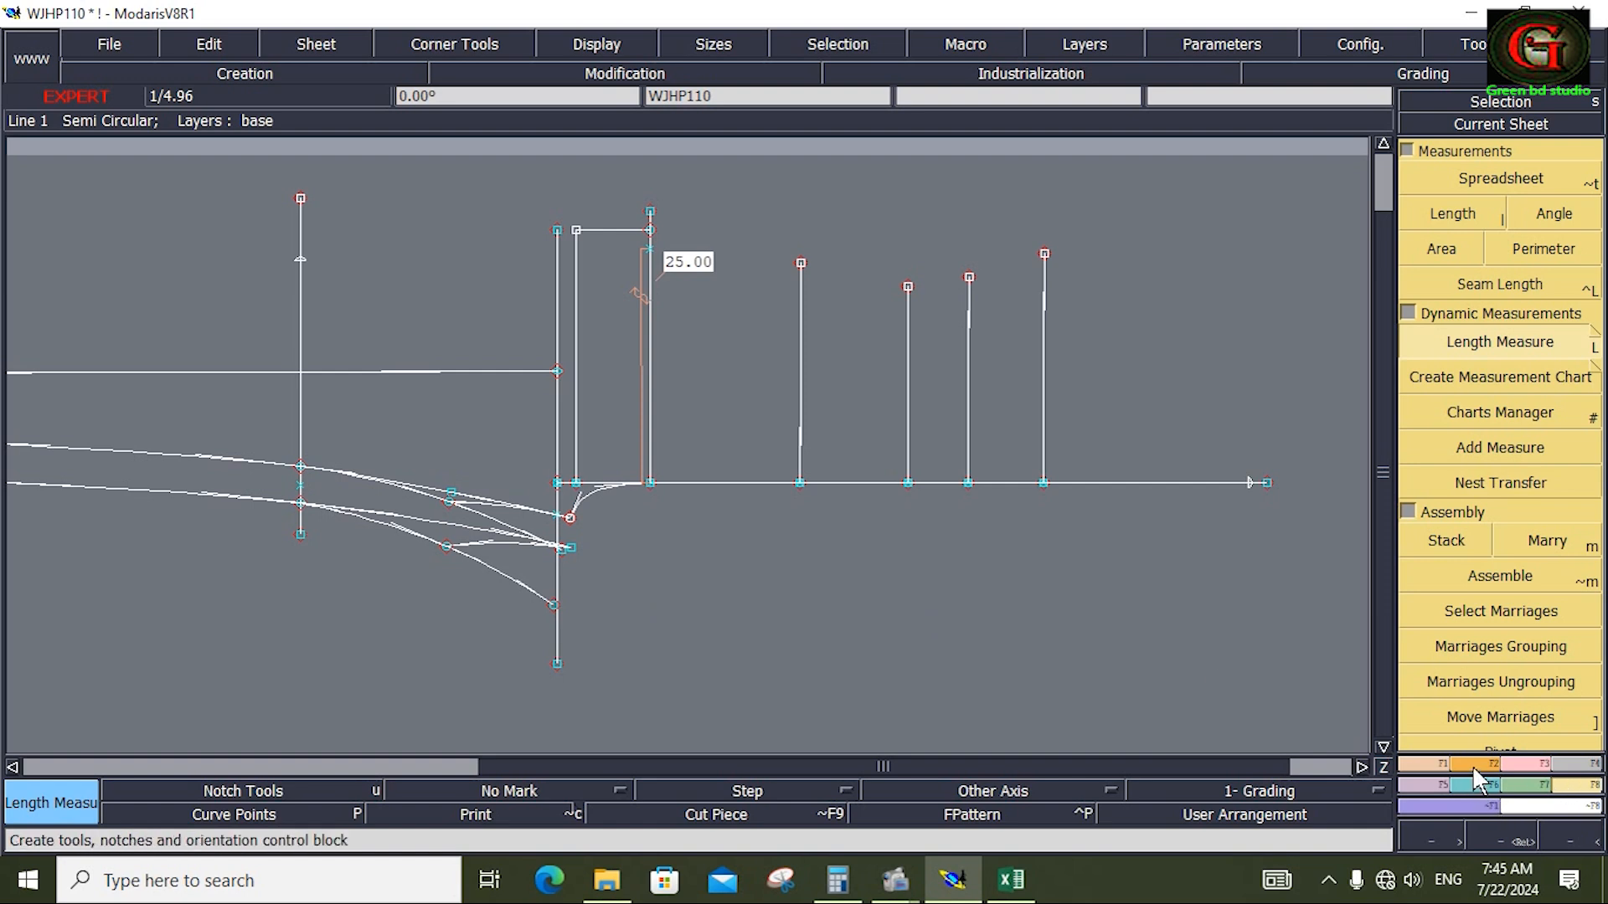
click(1424, 761)
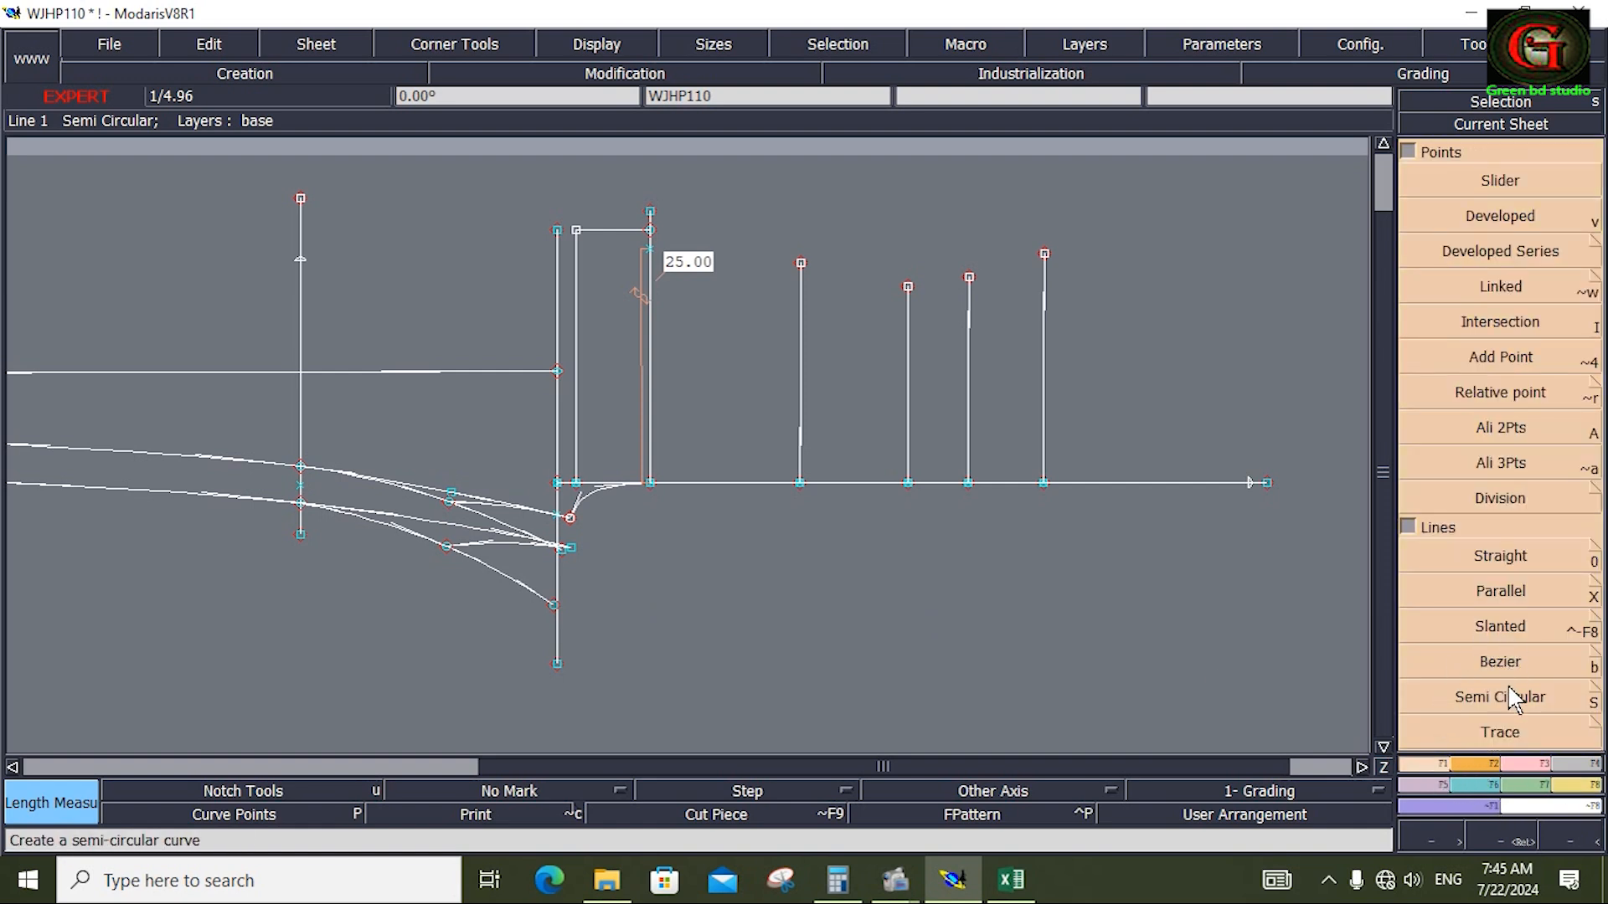
click(1508, 666)
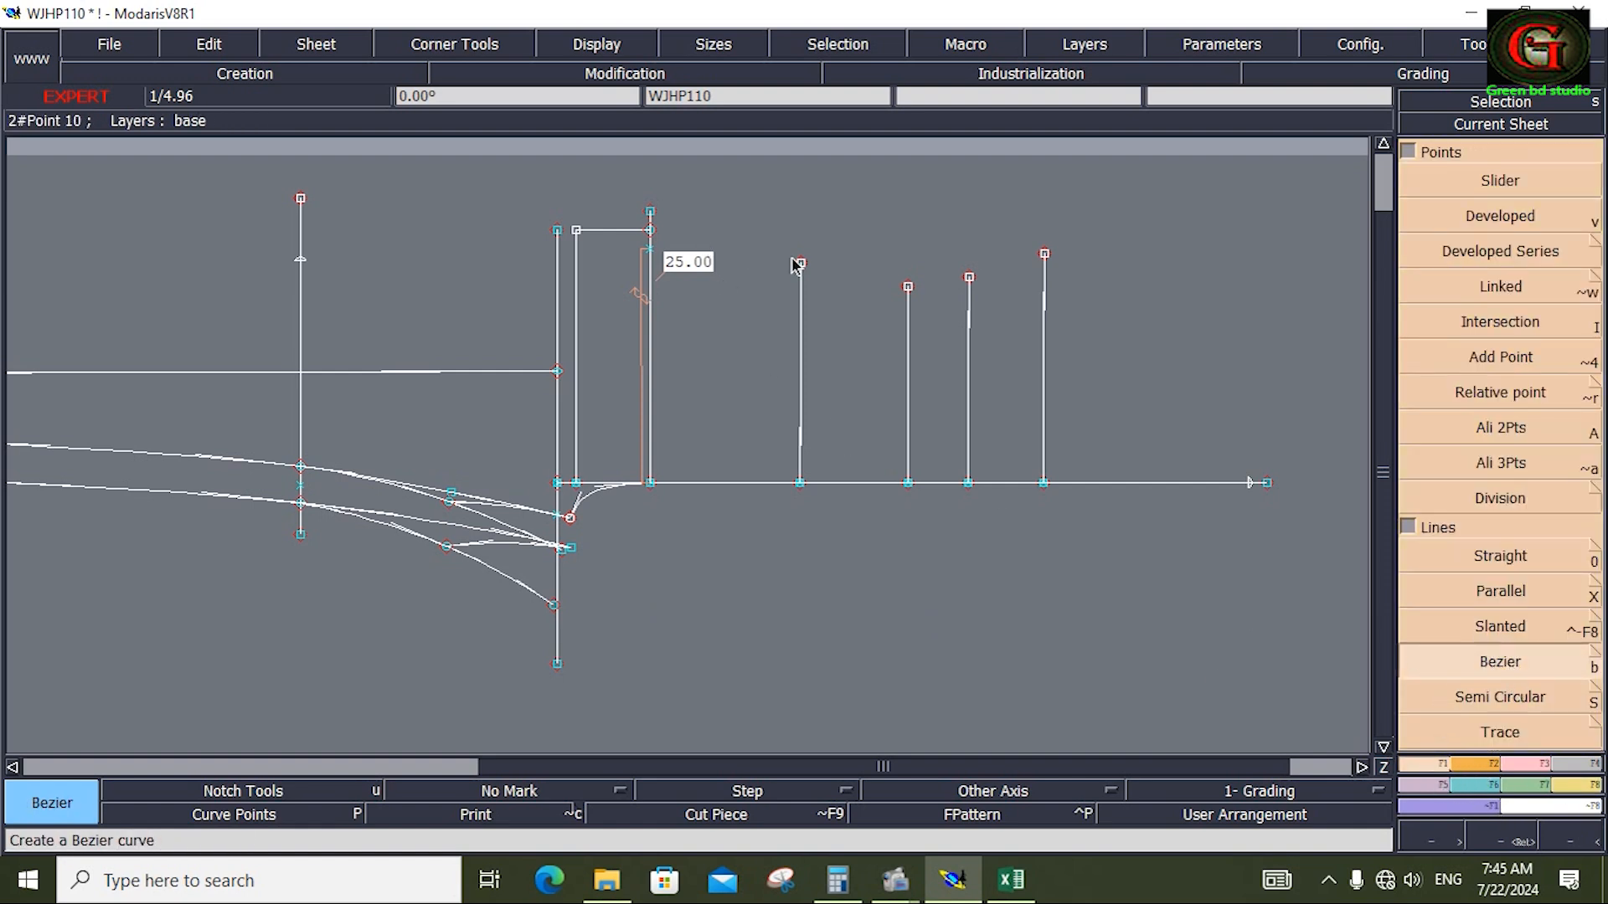
click(650, 212)
click(140, 133)
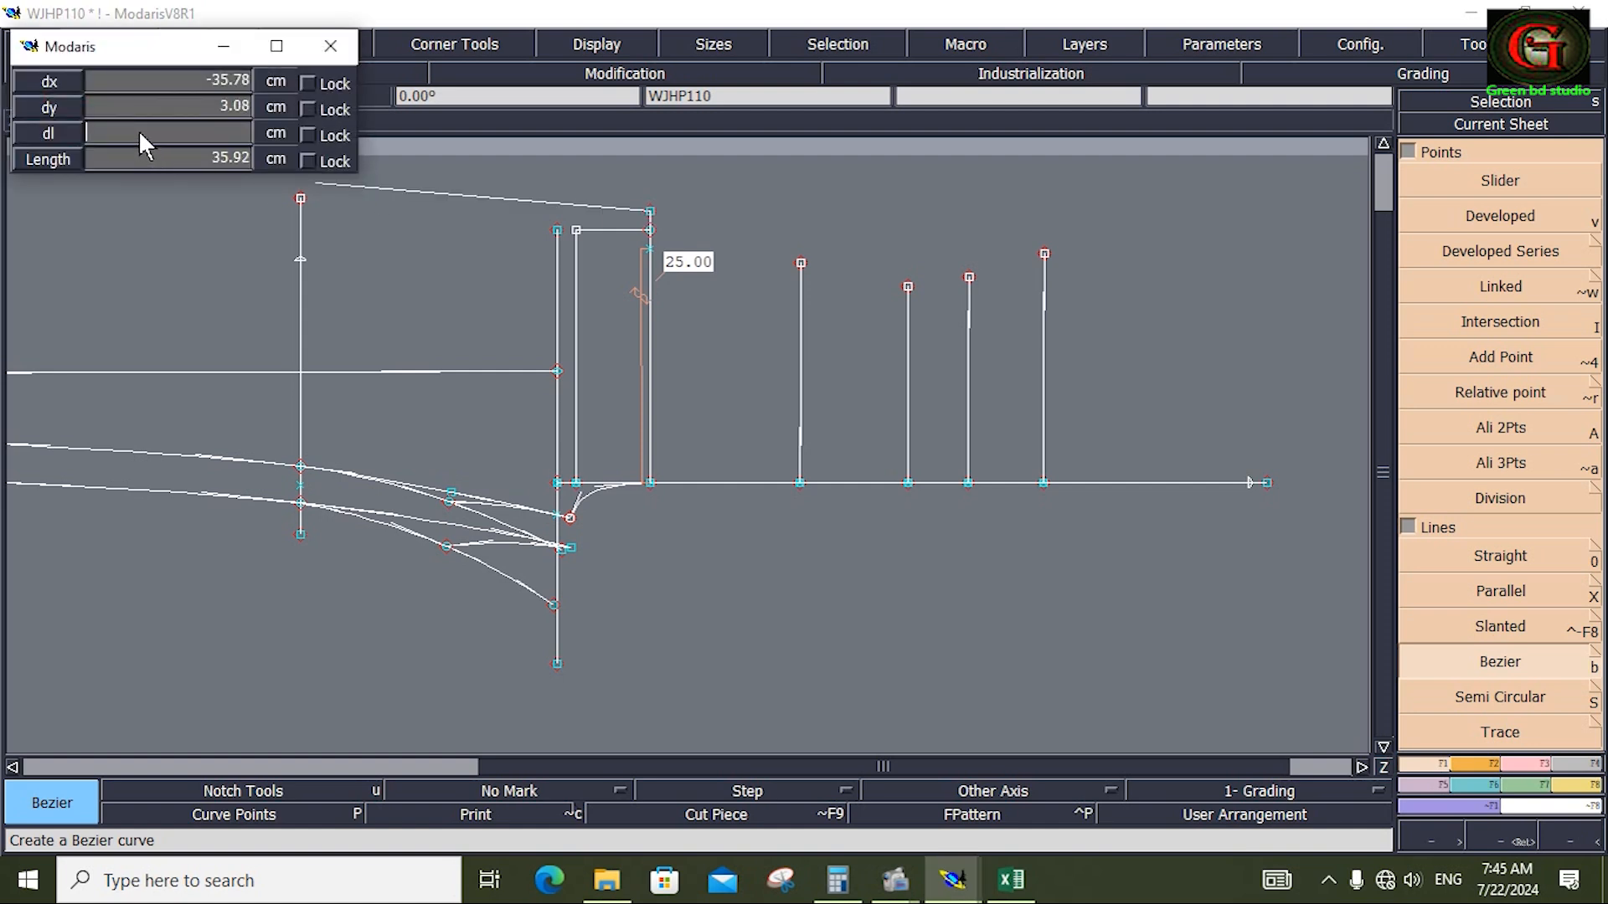
text(29.00)
key(Return)
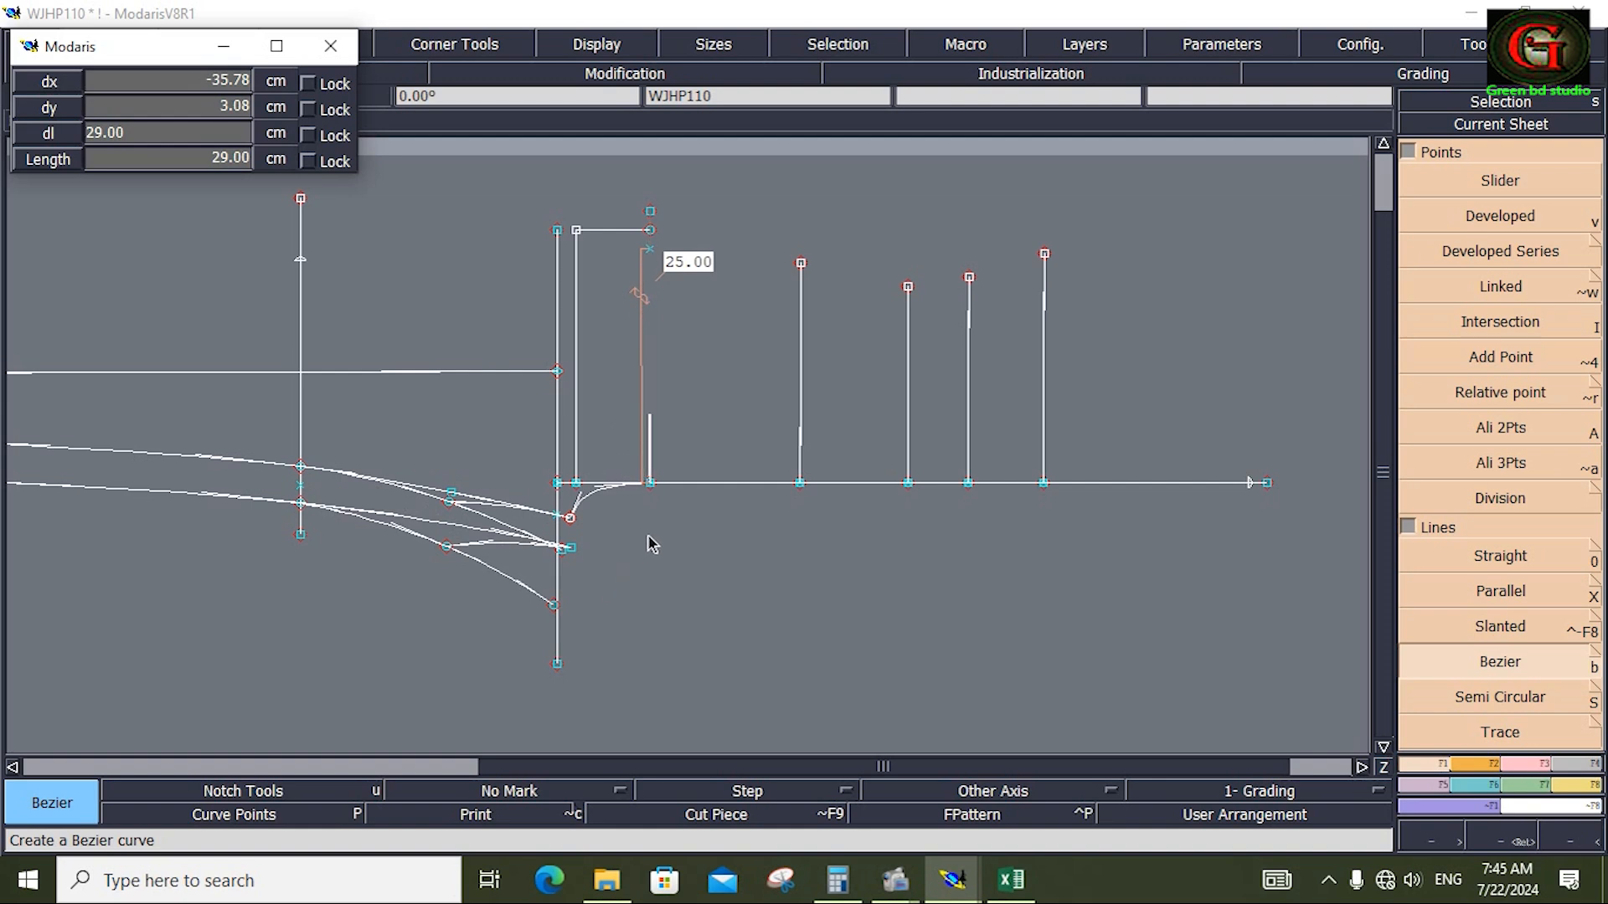
click(651, 484)
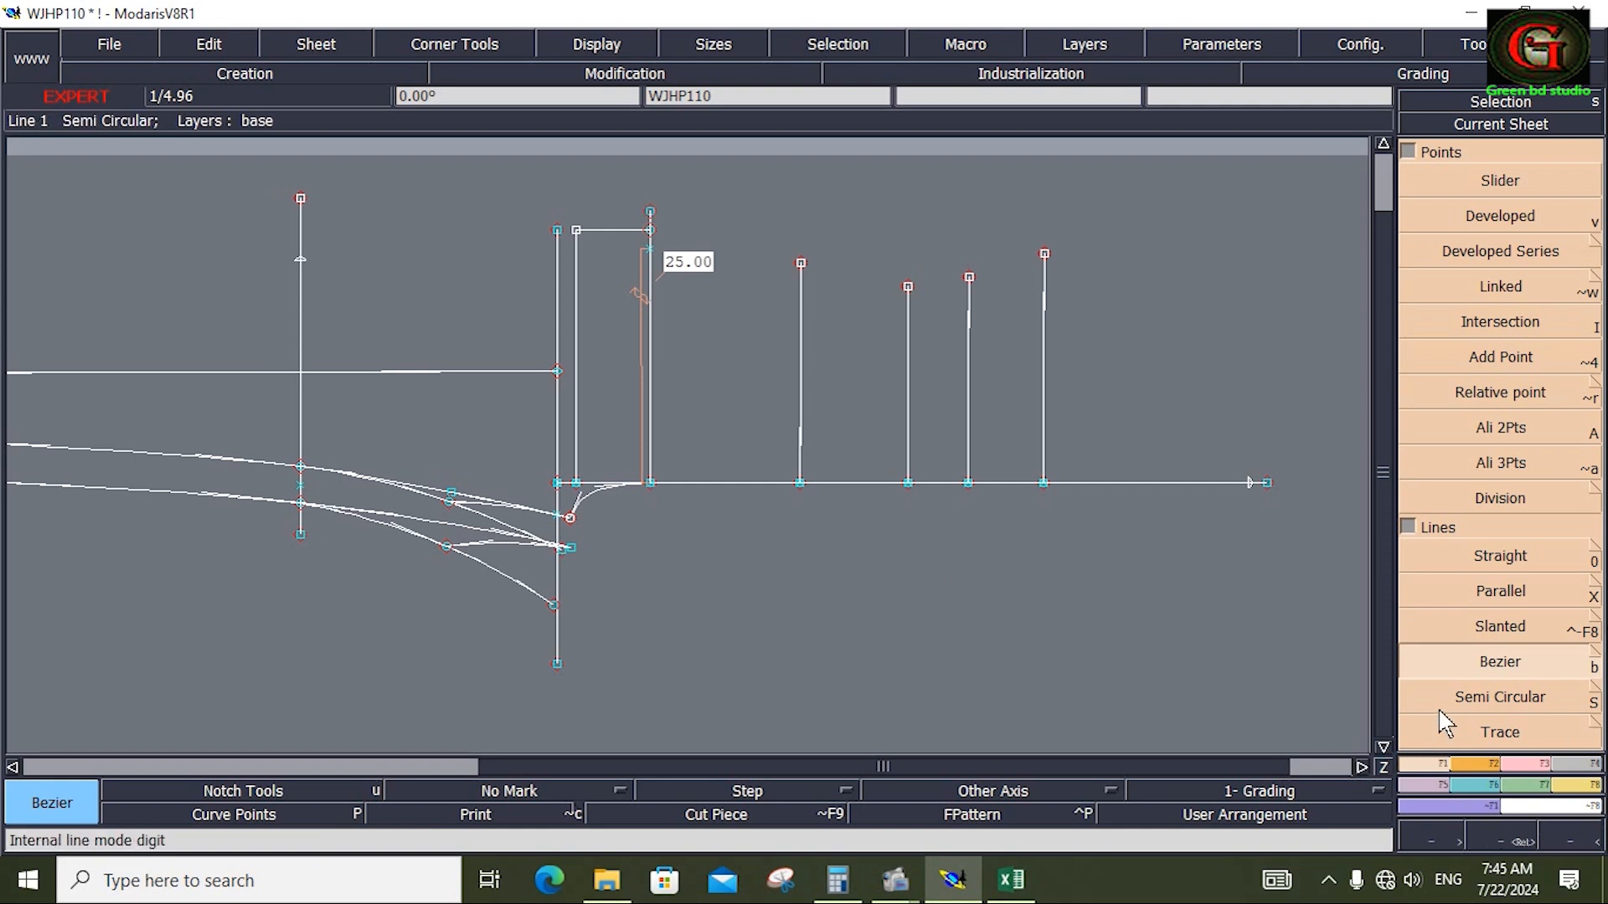
Draw a Bezier line about 39 cm long from the lowest crotch point through the gusset corner and hip line base, ending above the centre line
click(551, 606)
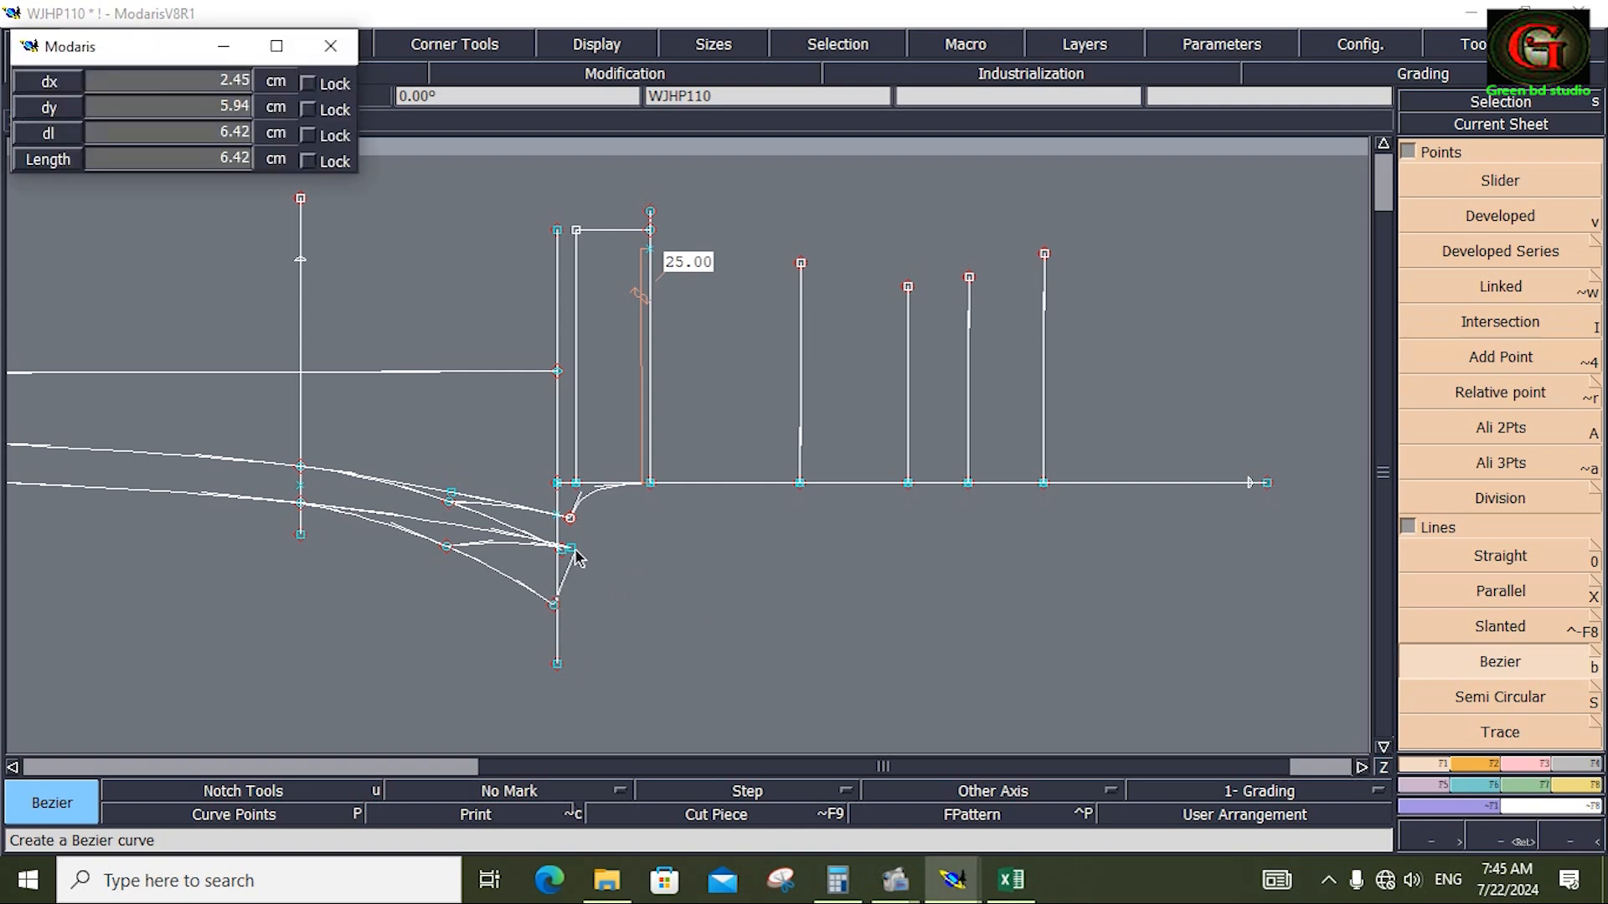
click(652, 485)
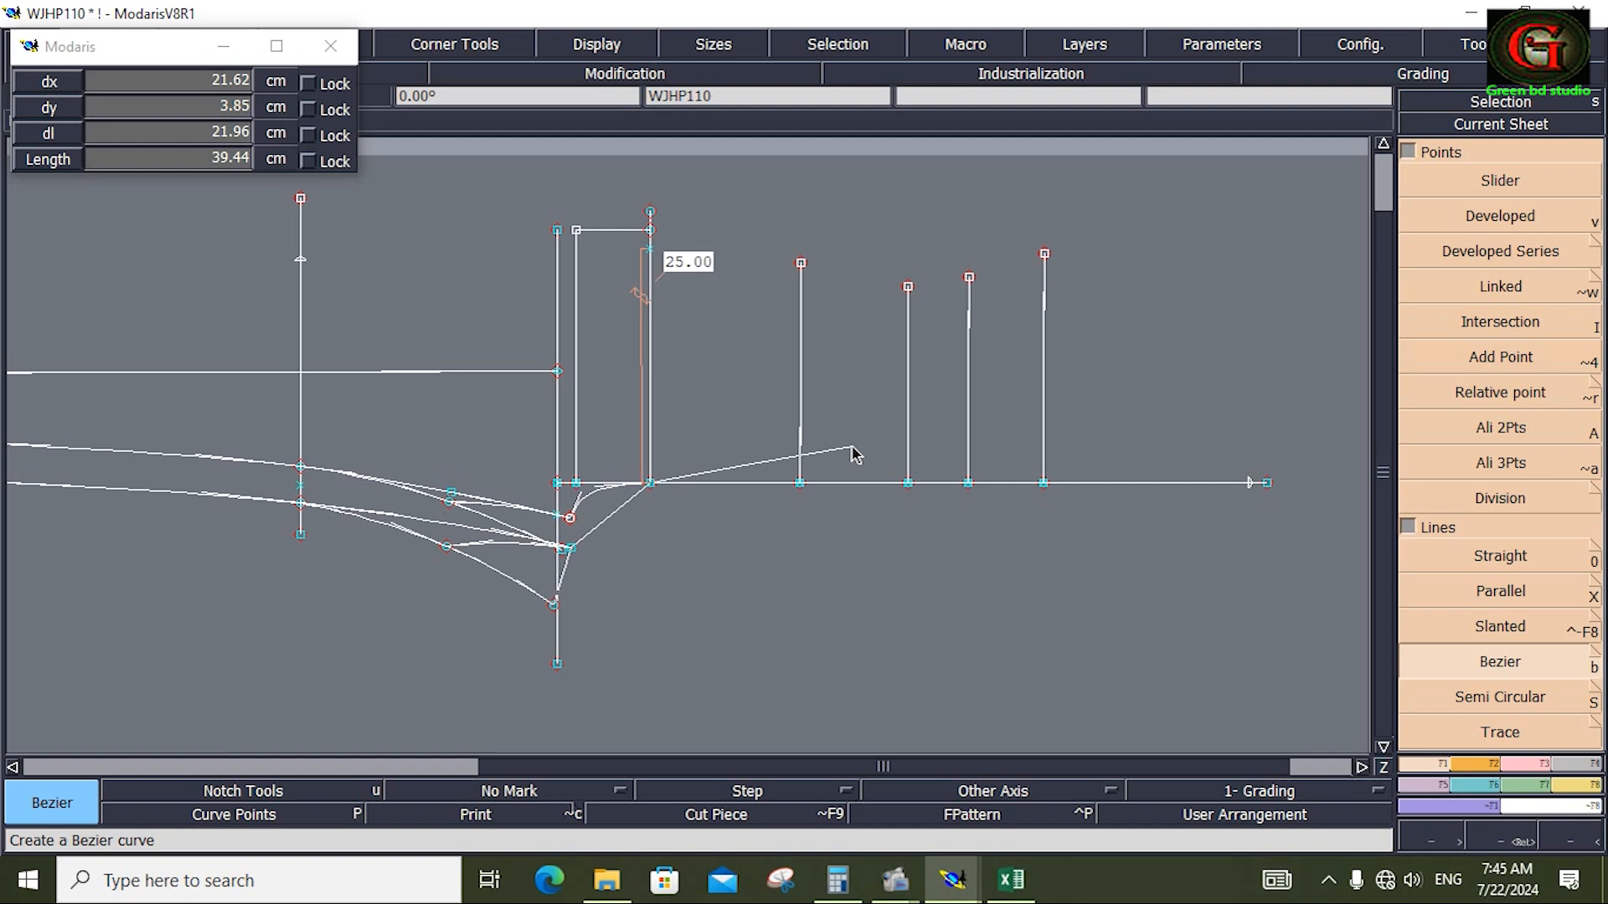
right_click(853, 448)
key(Return)
Reshape the new crotch line's segment between the gusset corner and the hip line base into a smooth concave curve
drag(490, 403, 883, 650)
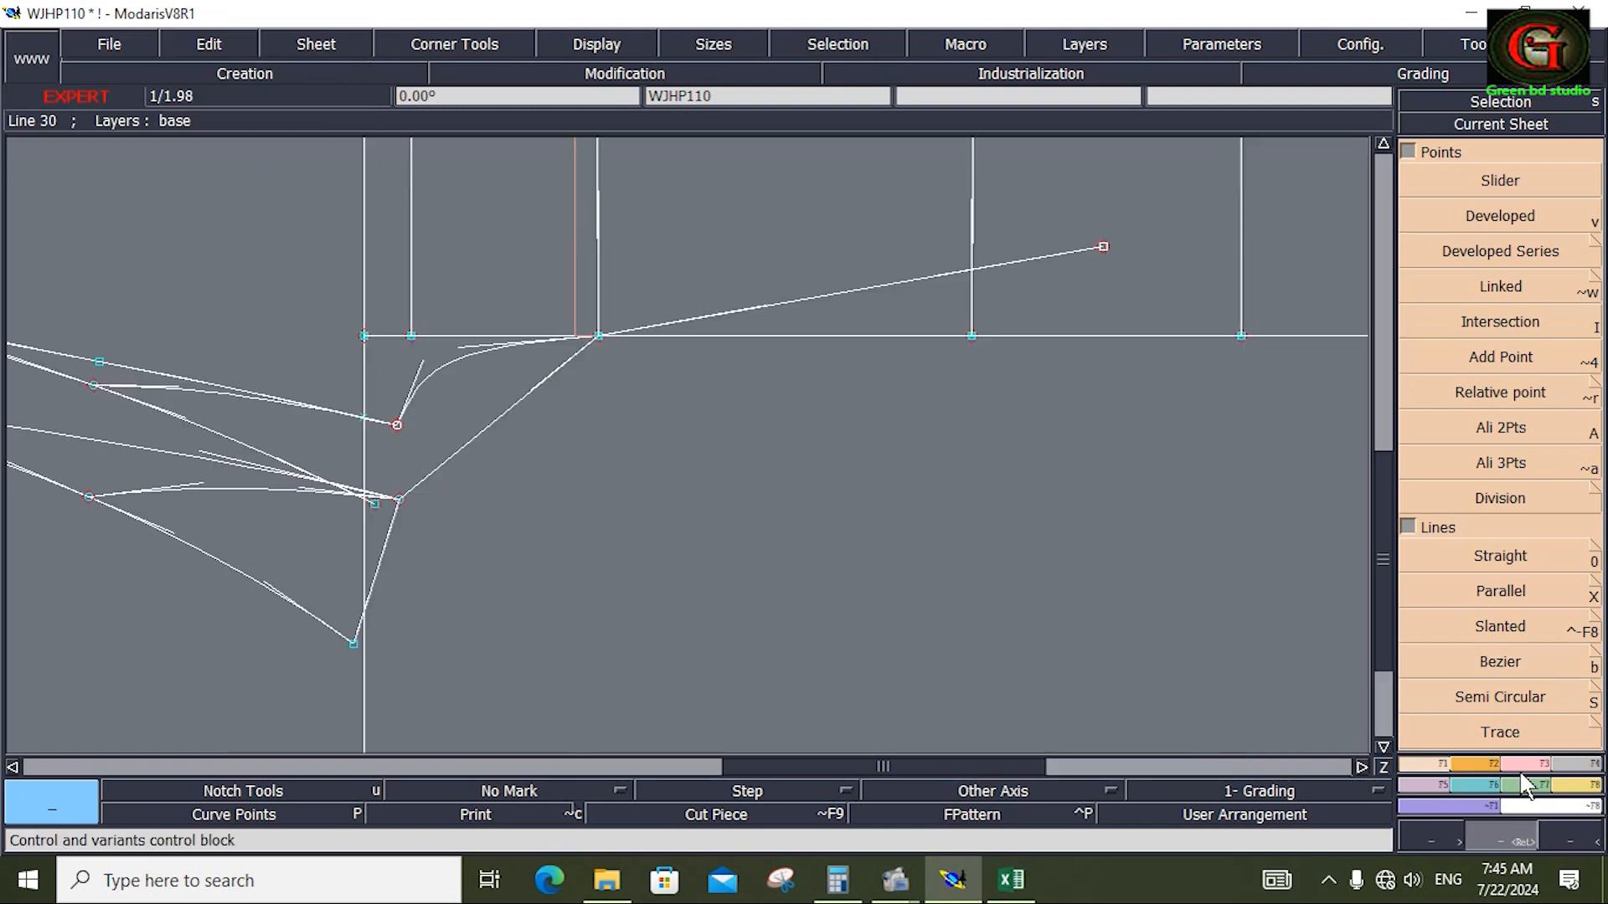
key(r)
drag(460, 448, 423, 424)
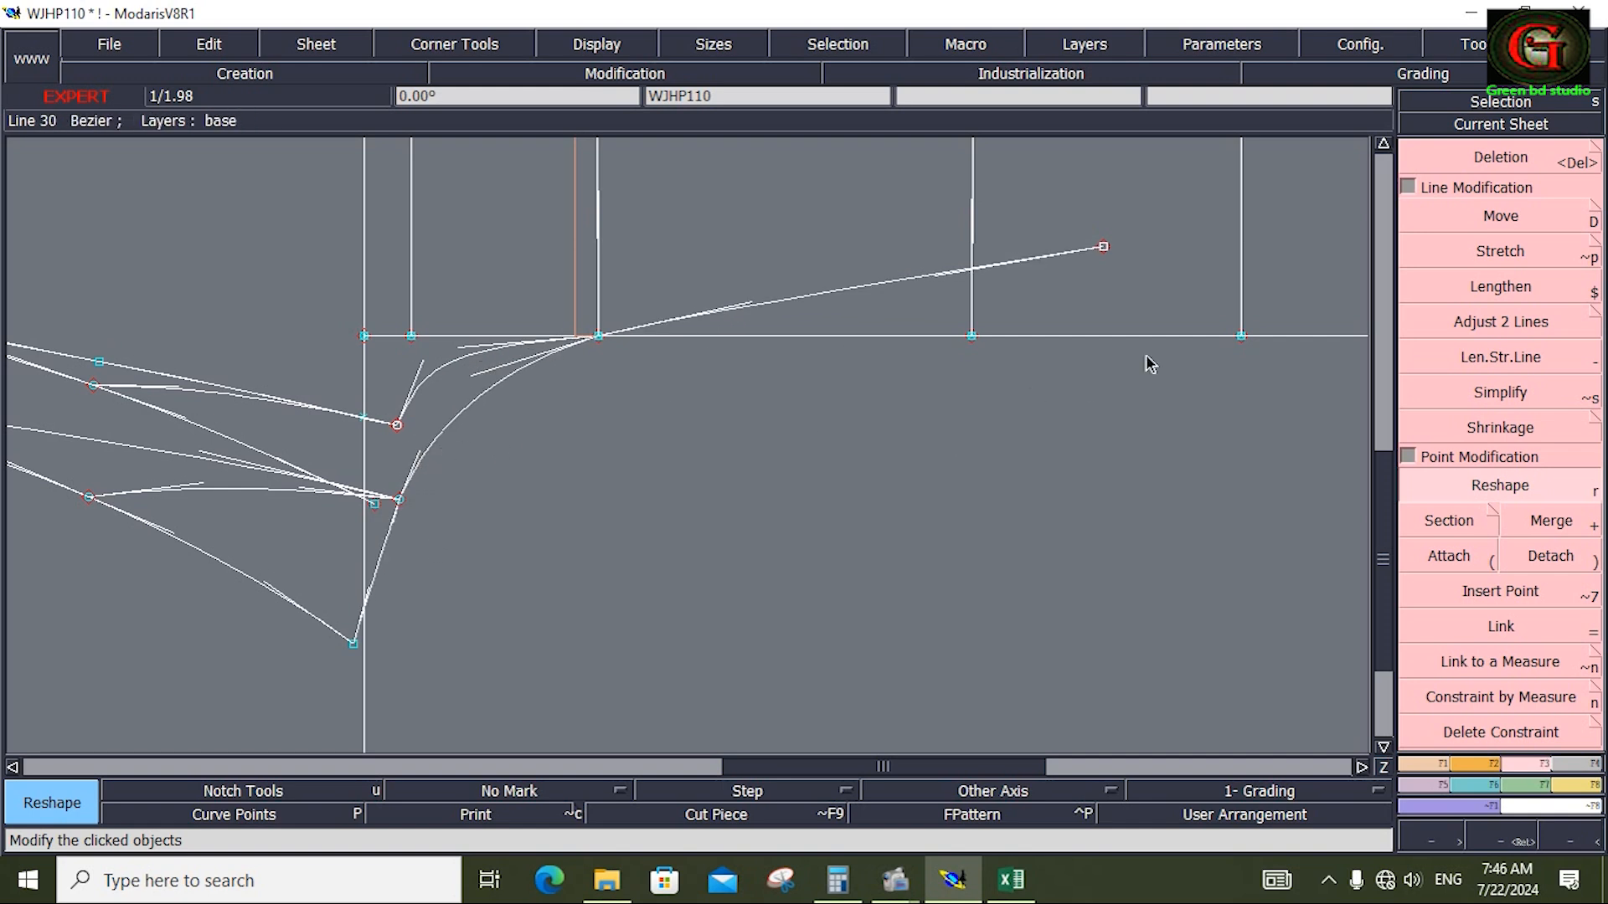
Reshape the crotch curve by moving its free end outward by slightly more than 4 cm along its direction
click(1031, 74)
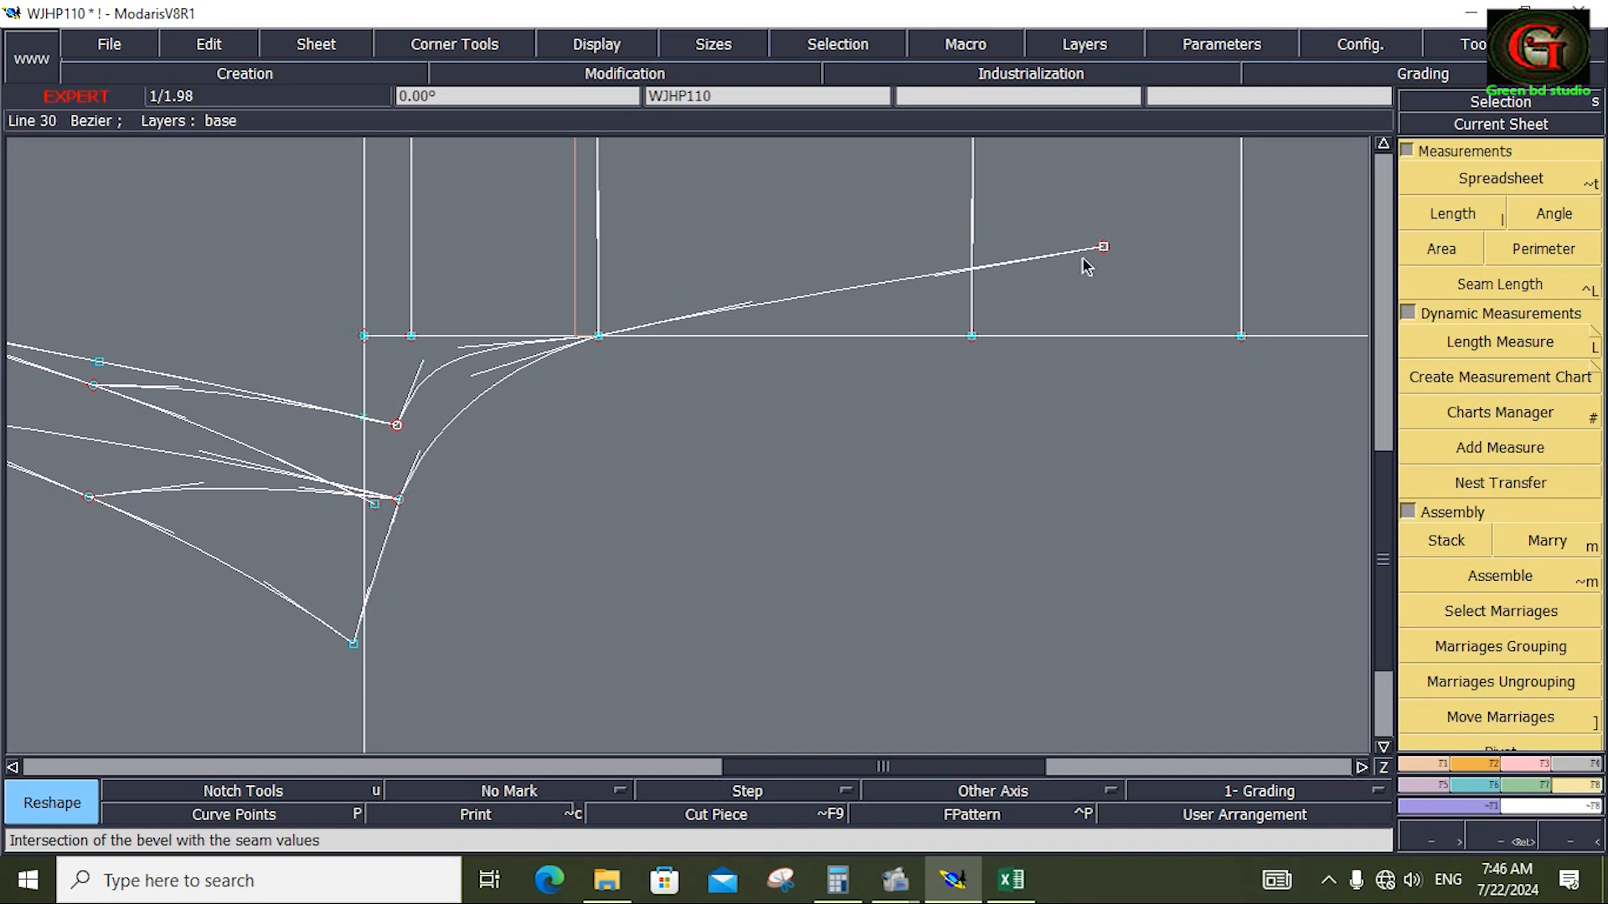
click(1527, 764)
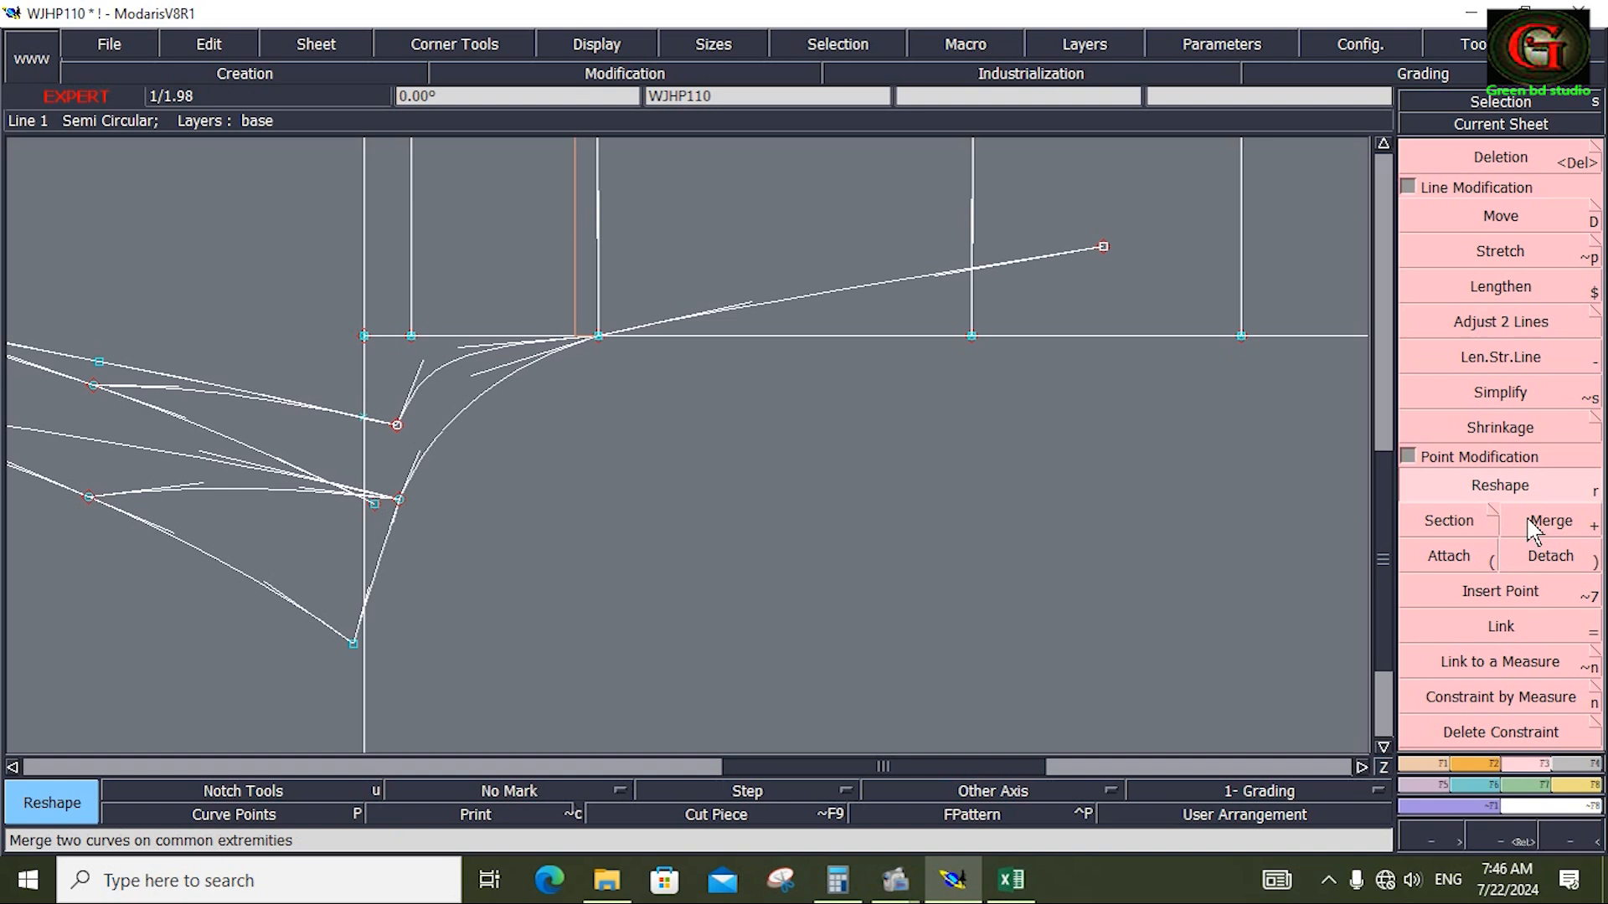
click(1104, 247)
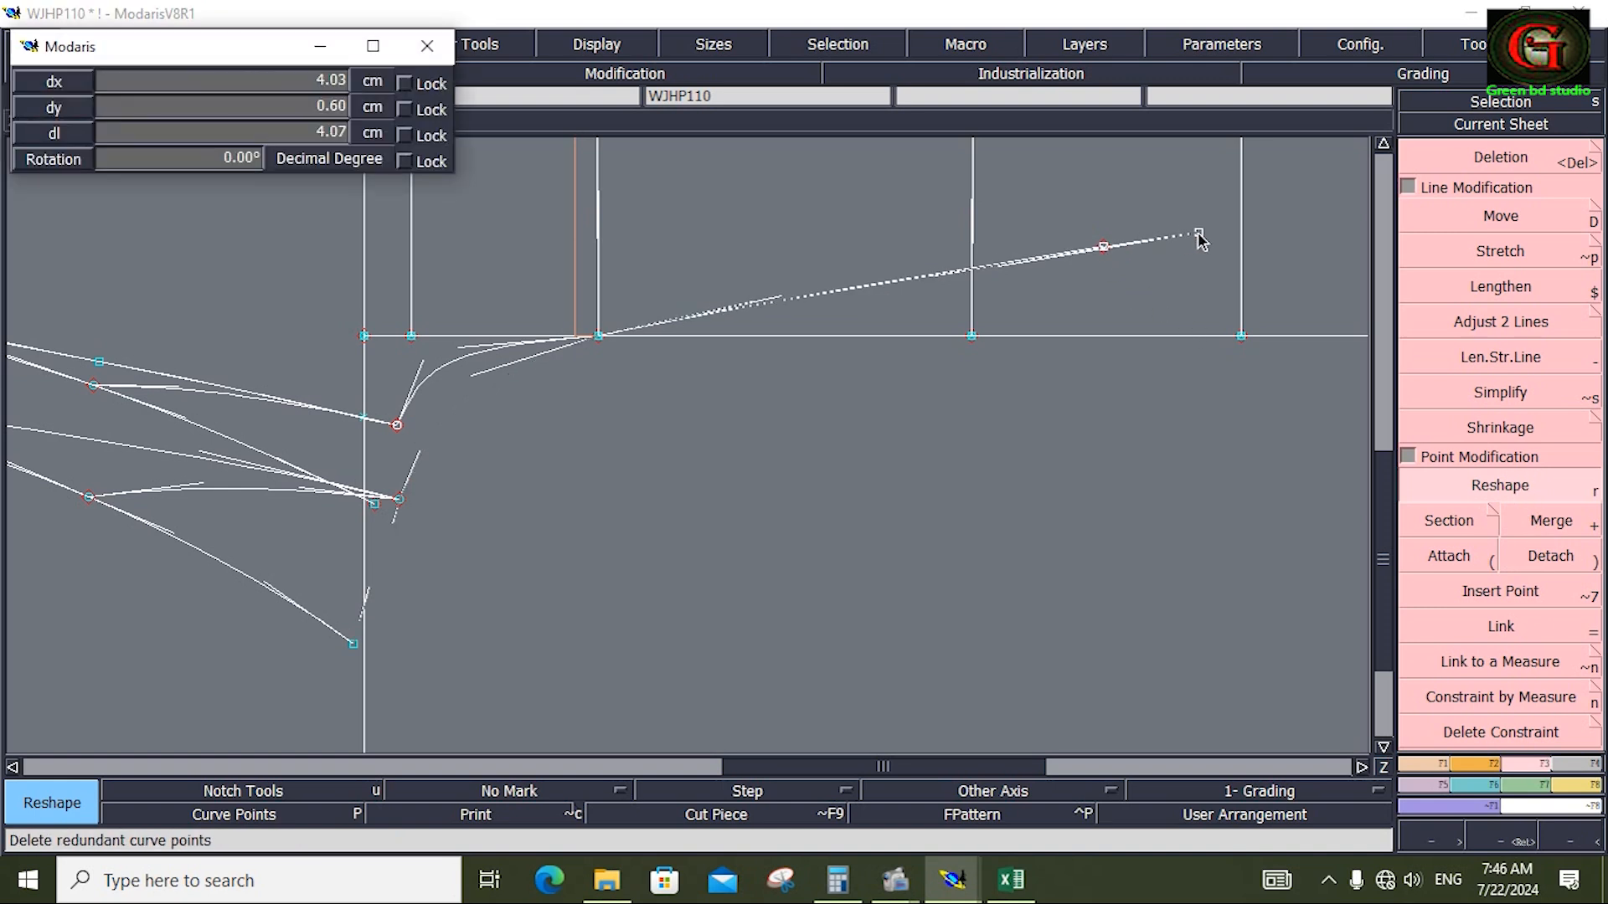
click(1209, 234)
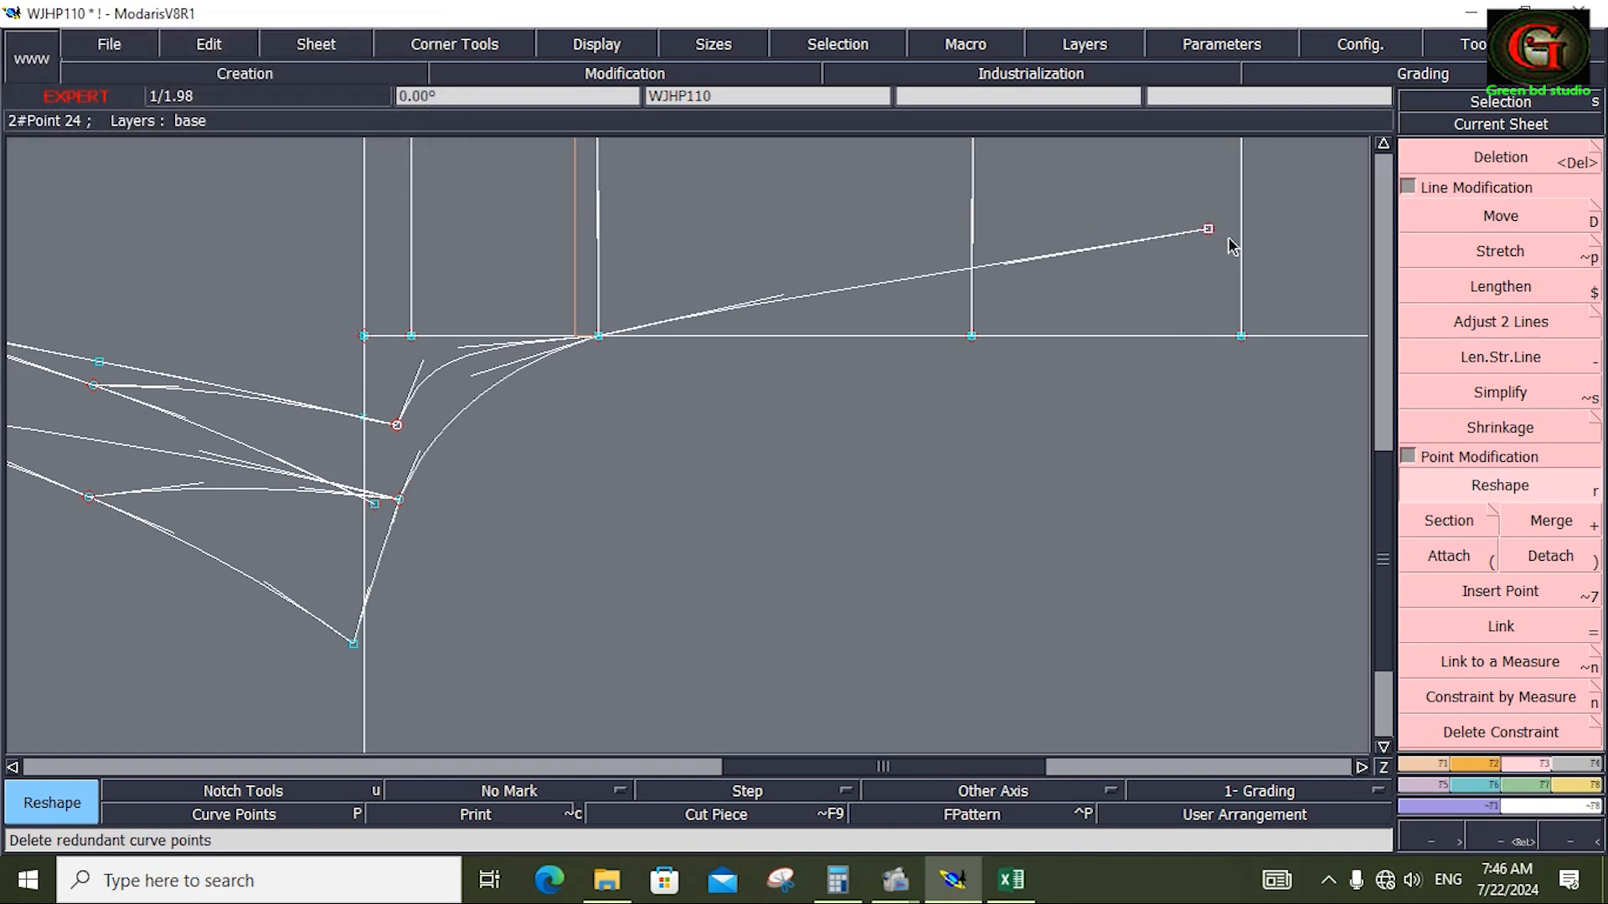
Check the back rise in Excel, then return to Modaris and place a developed point 37 cm along the curve from the gusset corner
click(1005, 890)
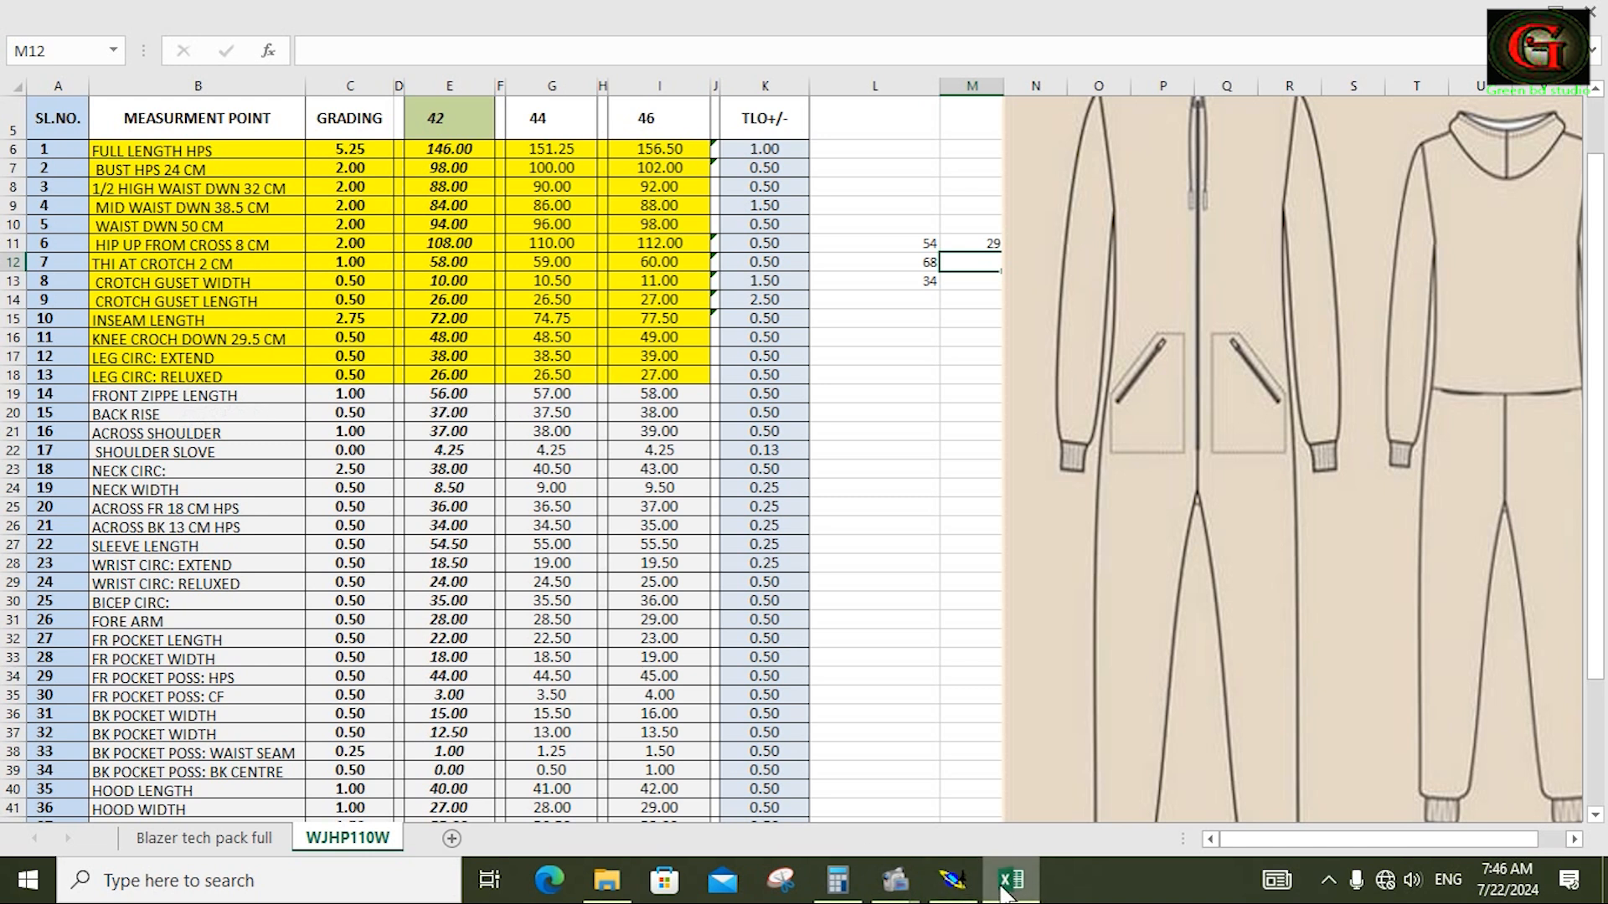
click(970, 884)
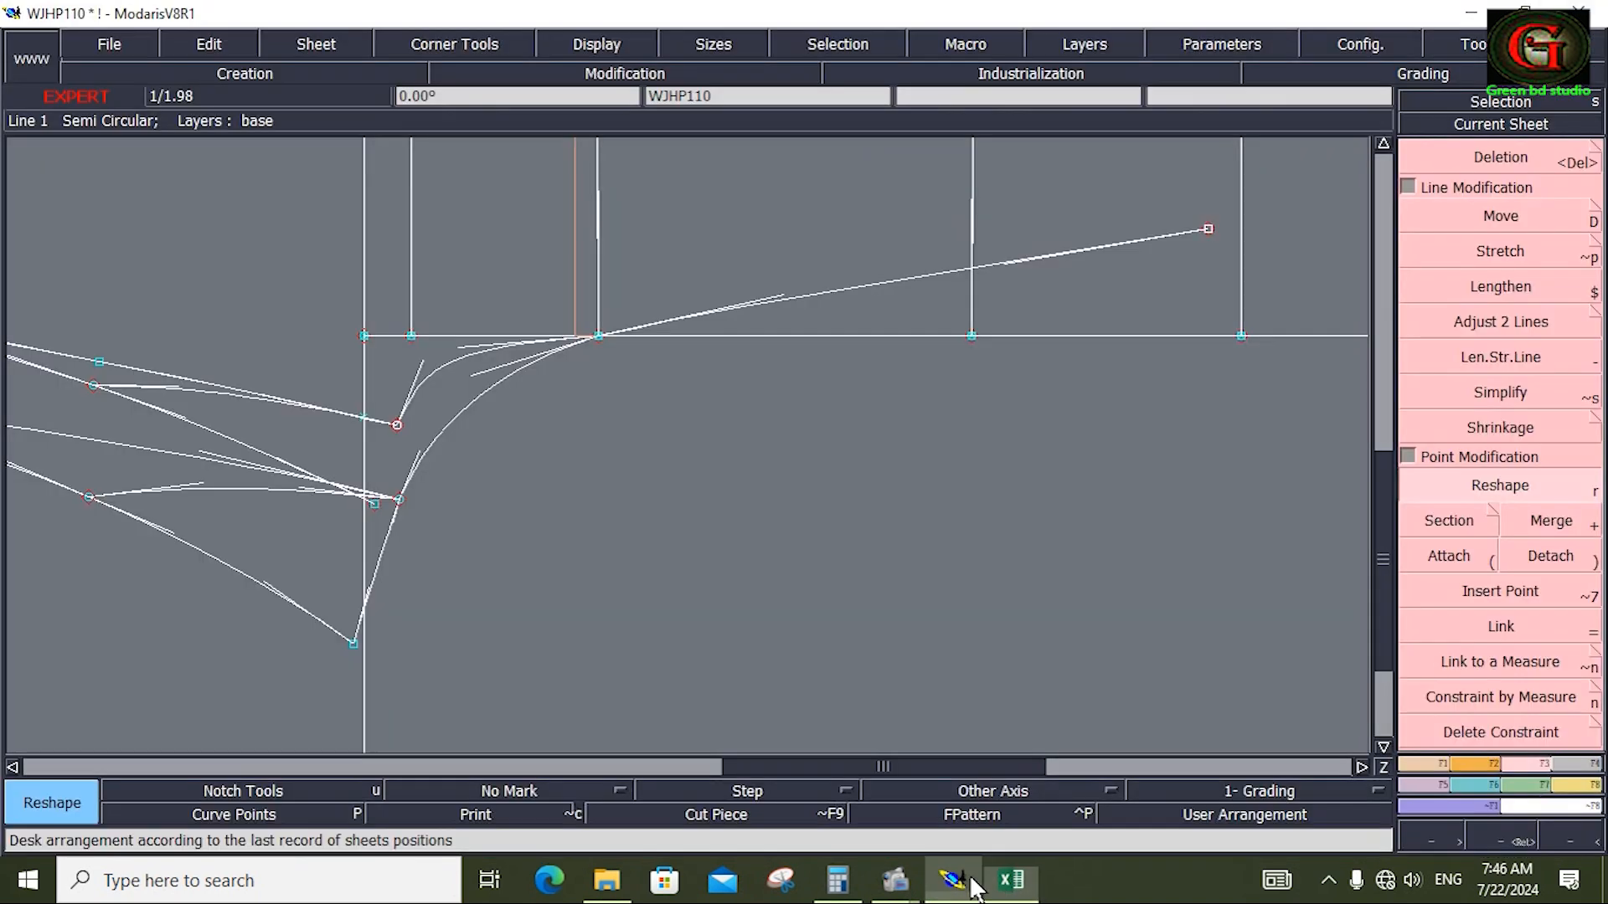
click(1436, 764)
click(1453, 219)
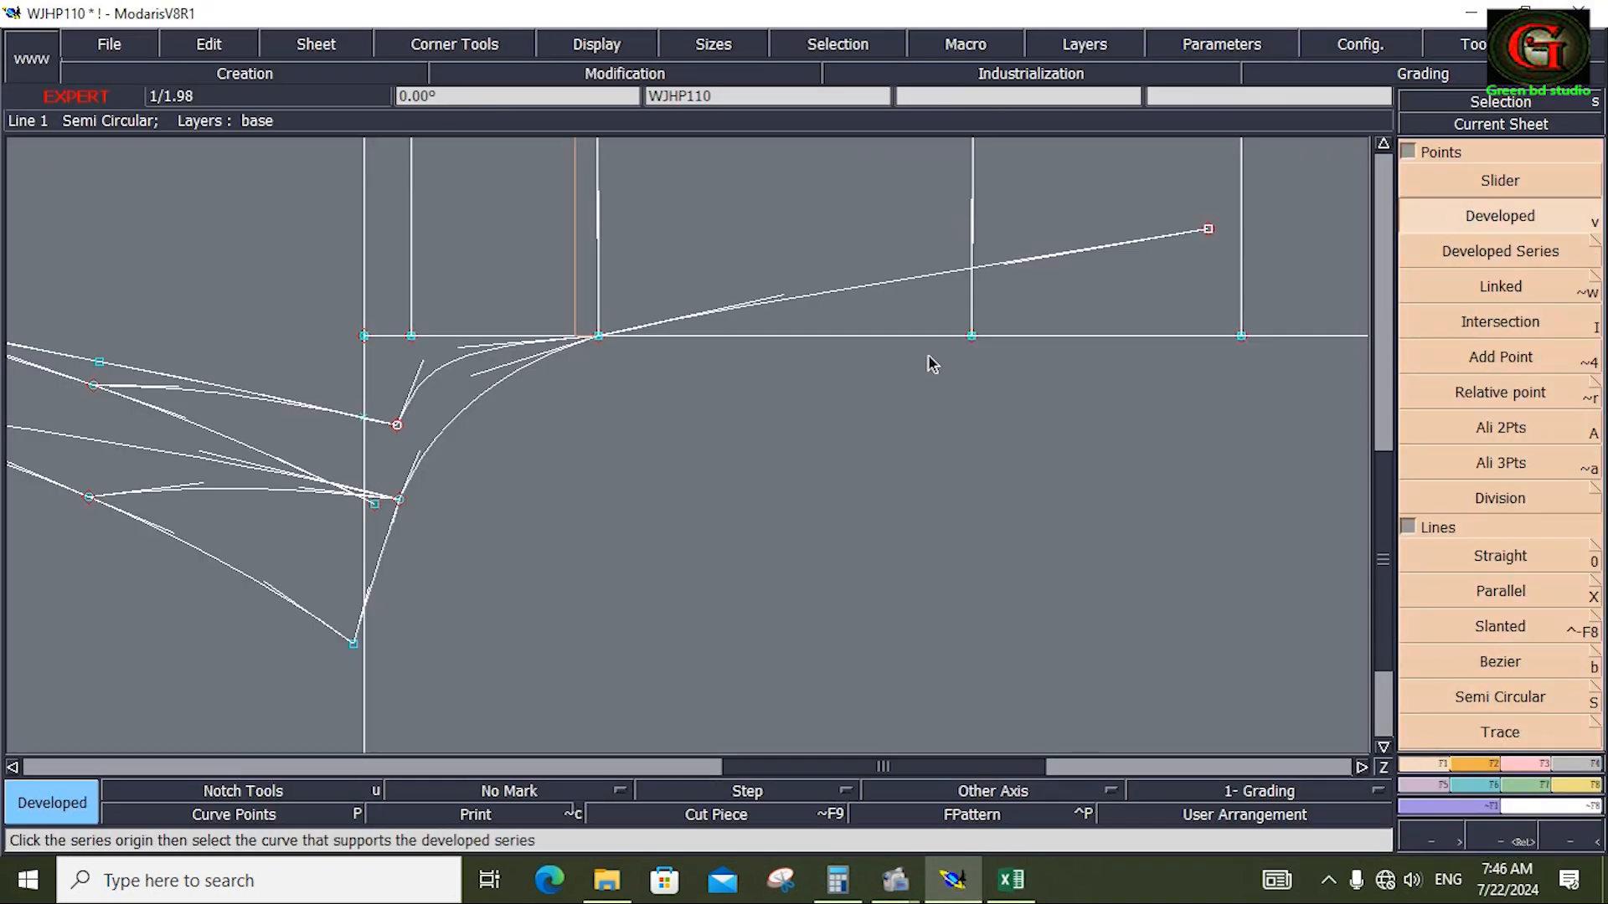
click(401, 500)
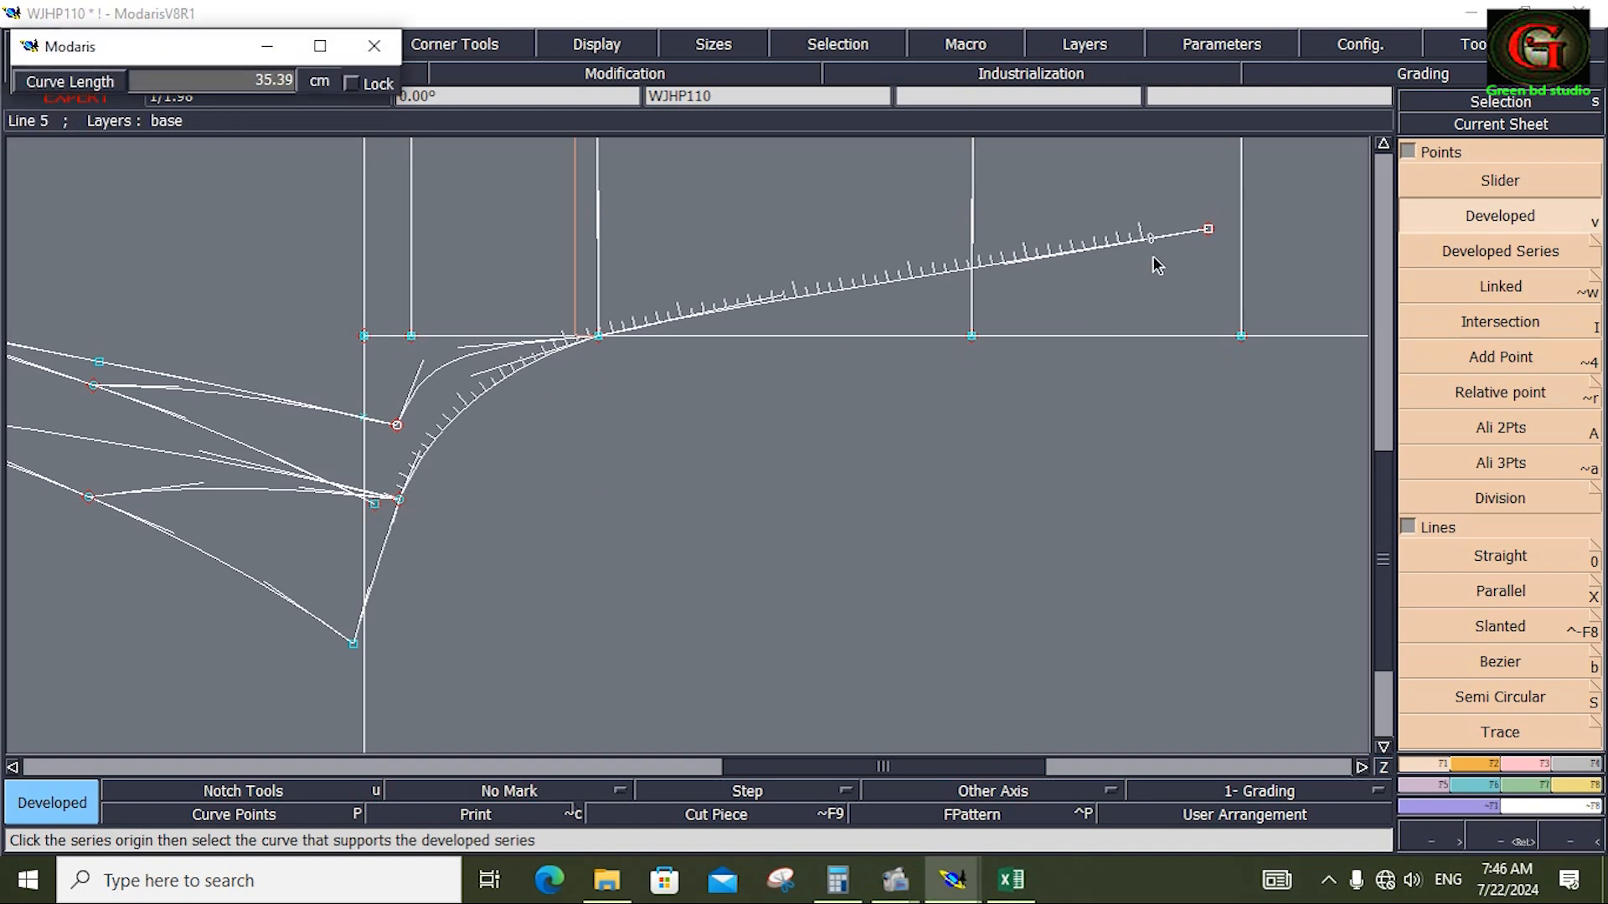
text(37.00)
click(1187, 238)
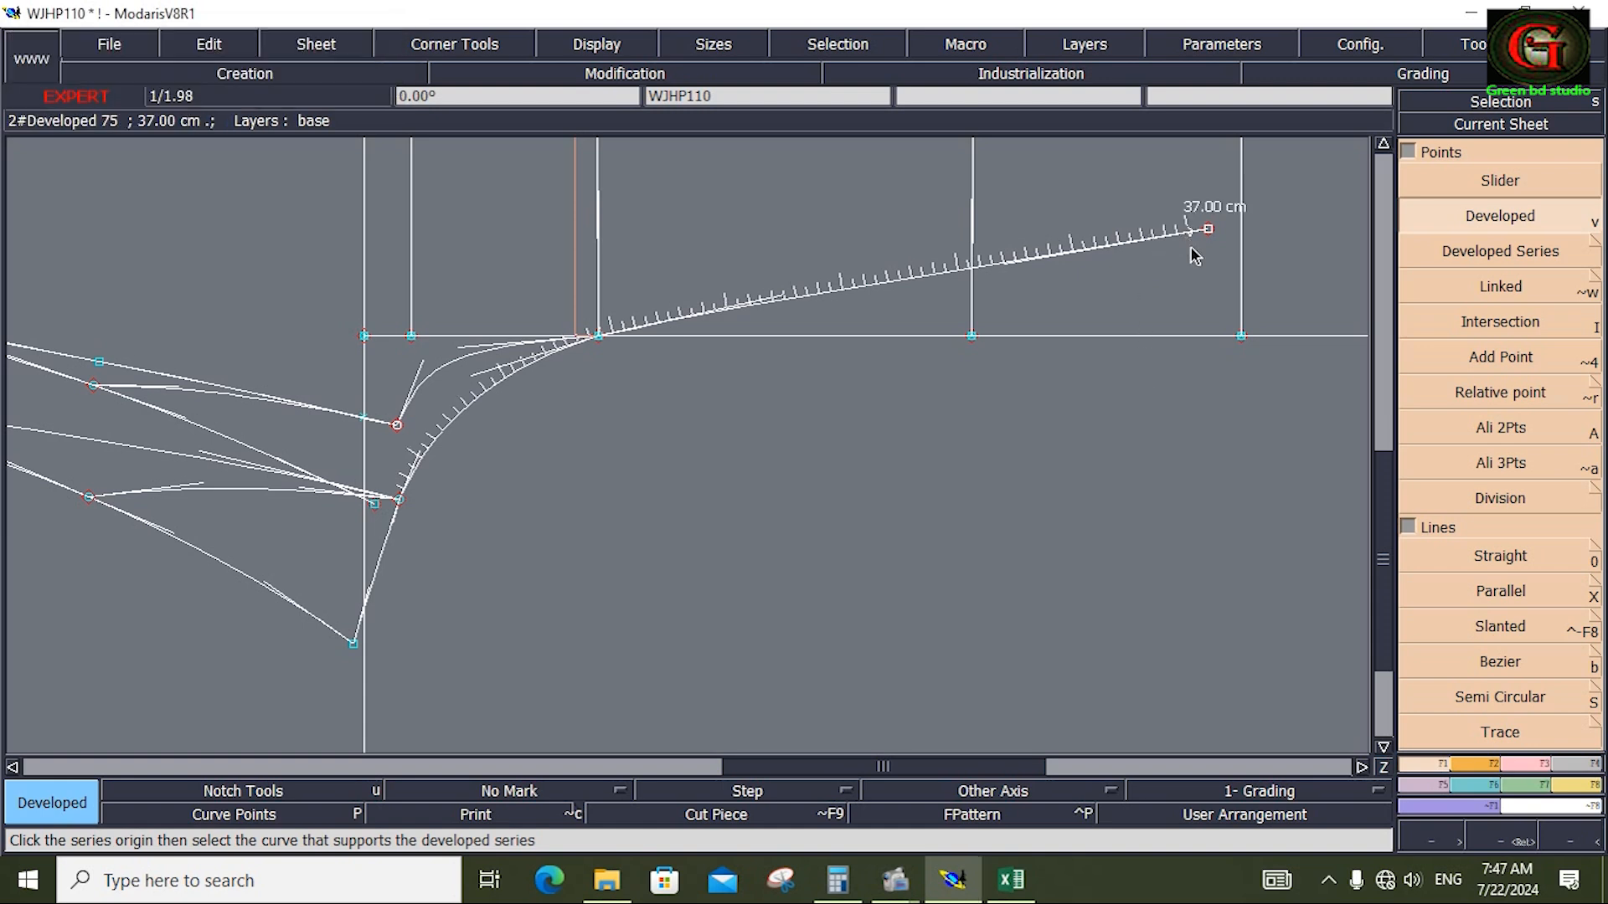
Show the whole WJHP110 sheet, hide the developed curve length marks and save the model
key(Home)
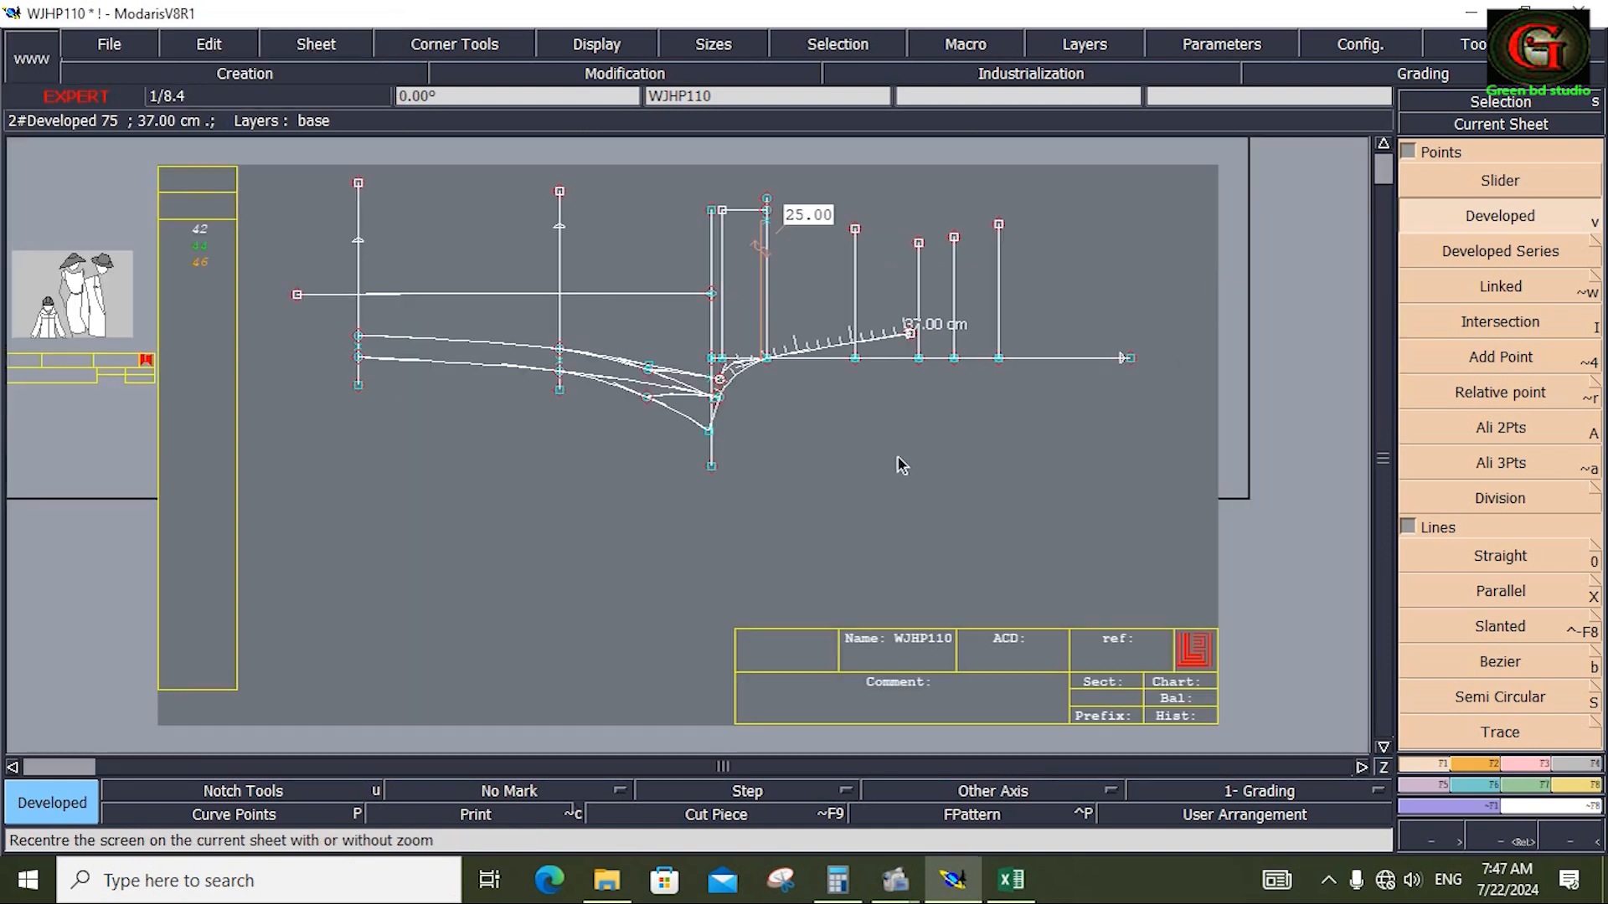
key(shift+s)
key(b)
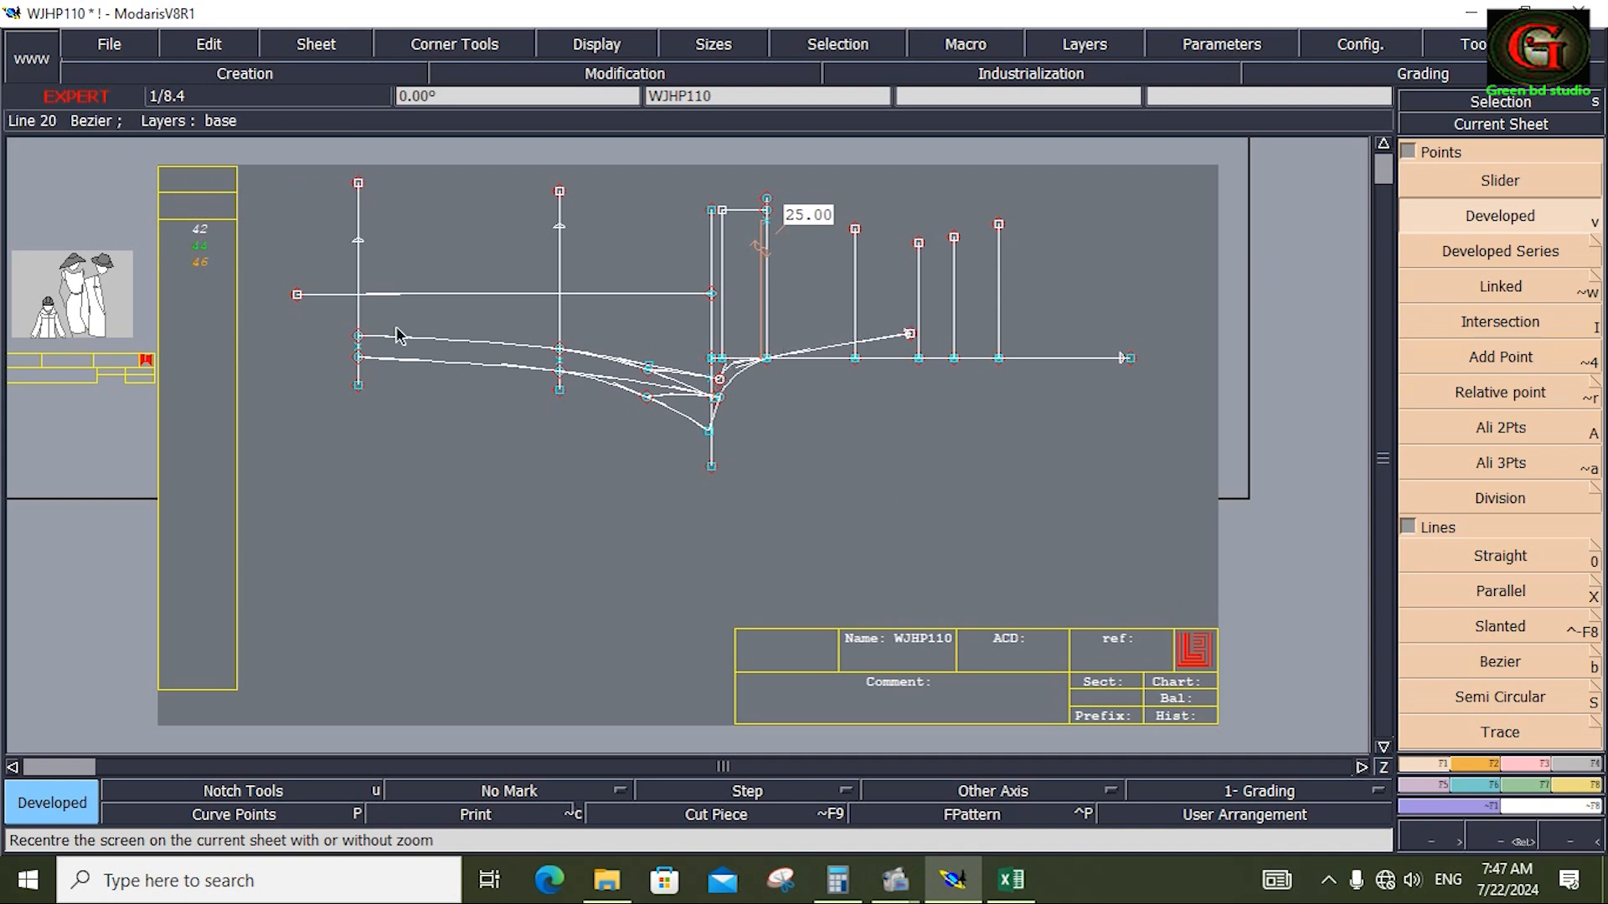
click(124, 49)
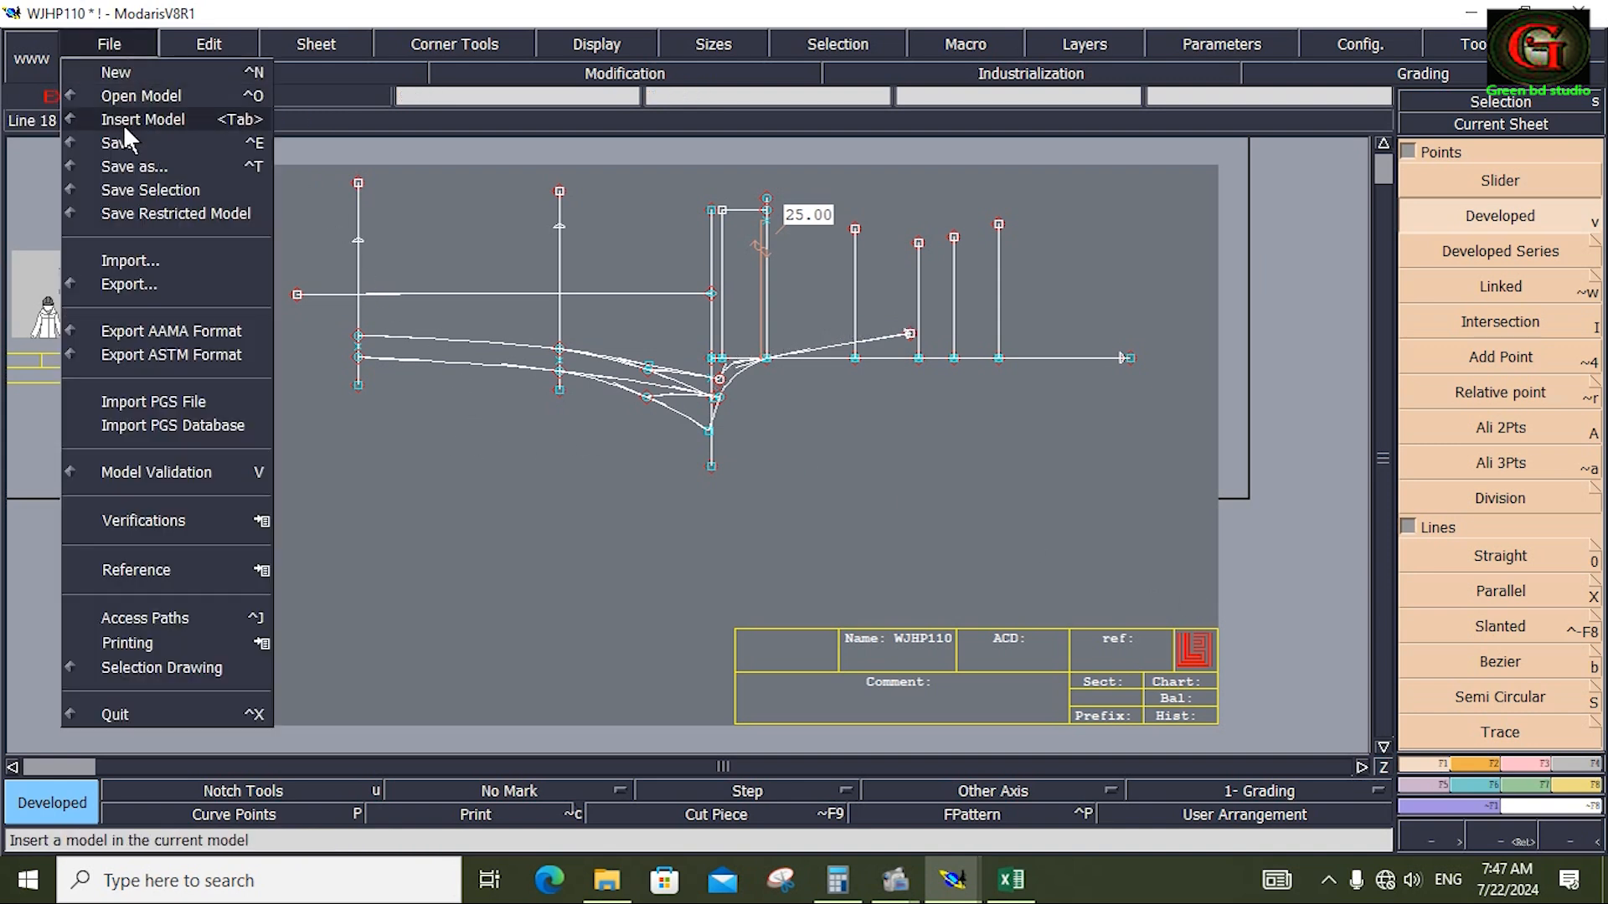
click(123, 144)
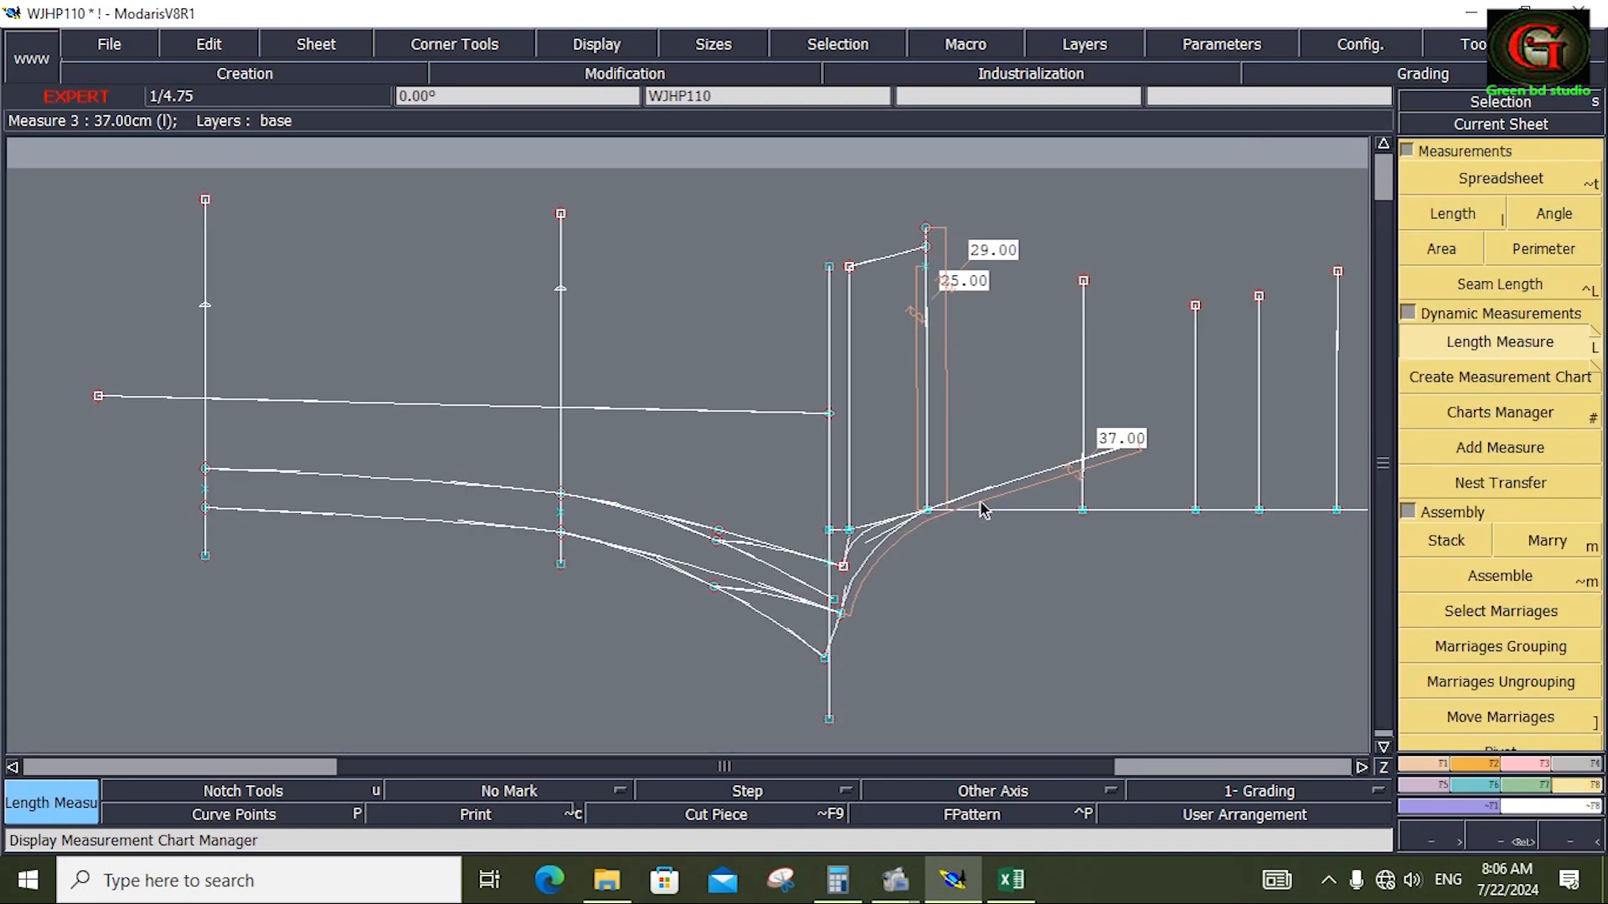
Stretch the upper part of the 37 cm back rise curve, keeping the hip line base fixed and lowering the free end towards the centre line
click(1033, 475)
click(1194, 678)
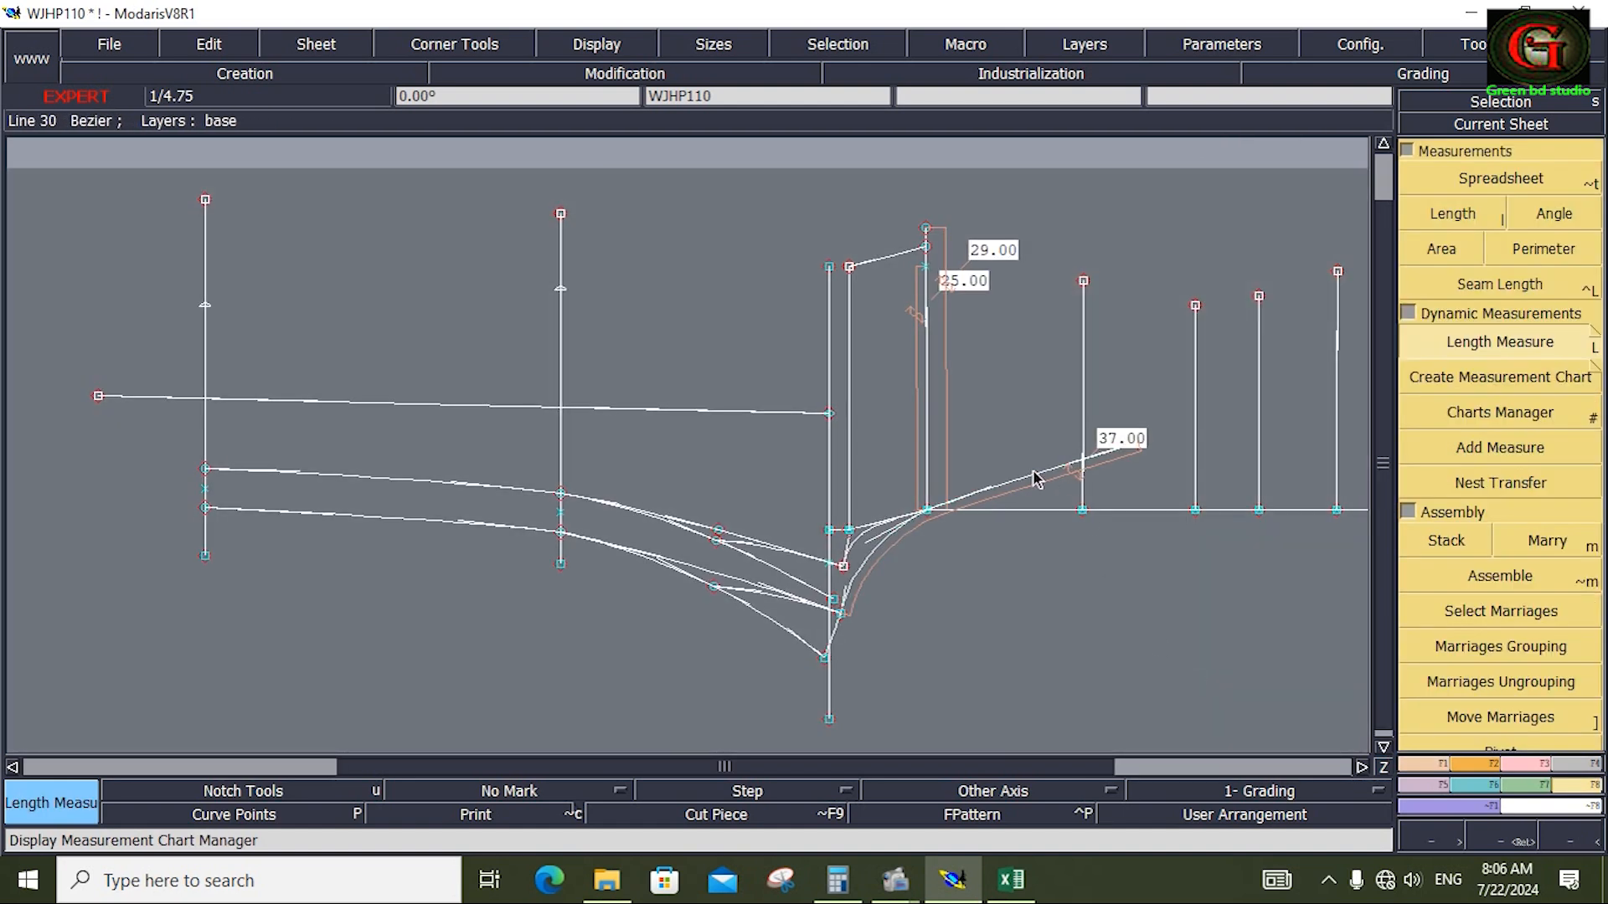
click(1529, 770)
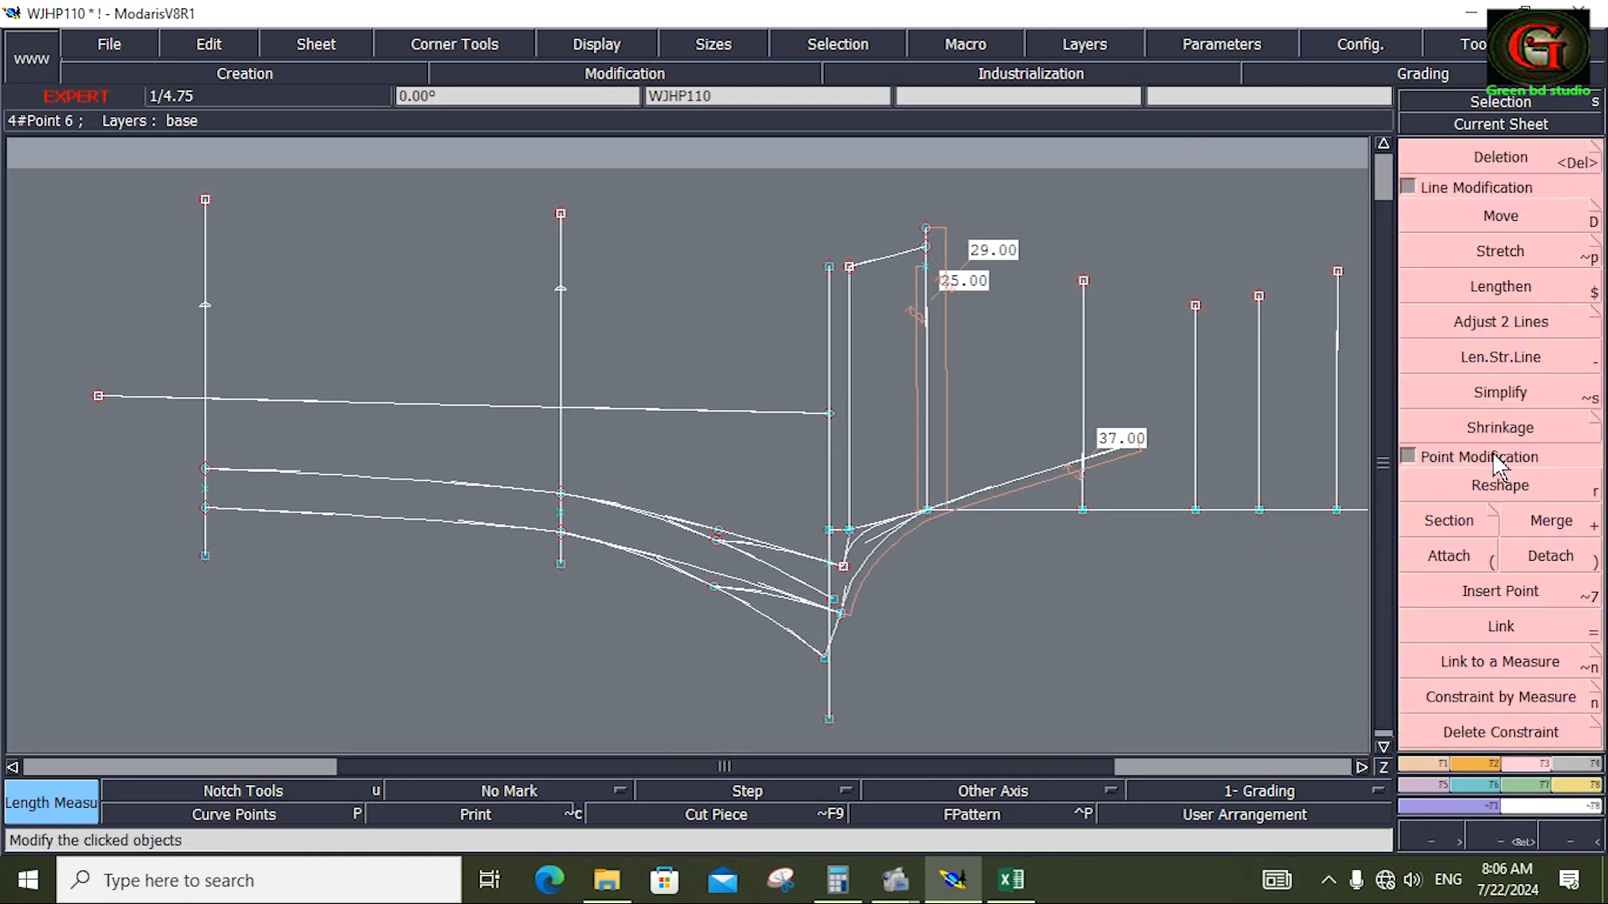
click(1500, 251)
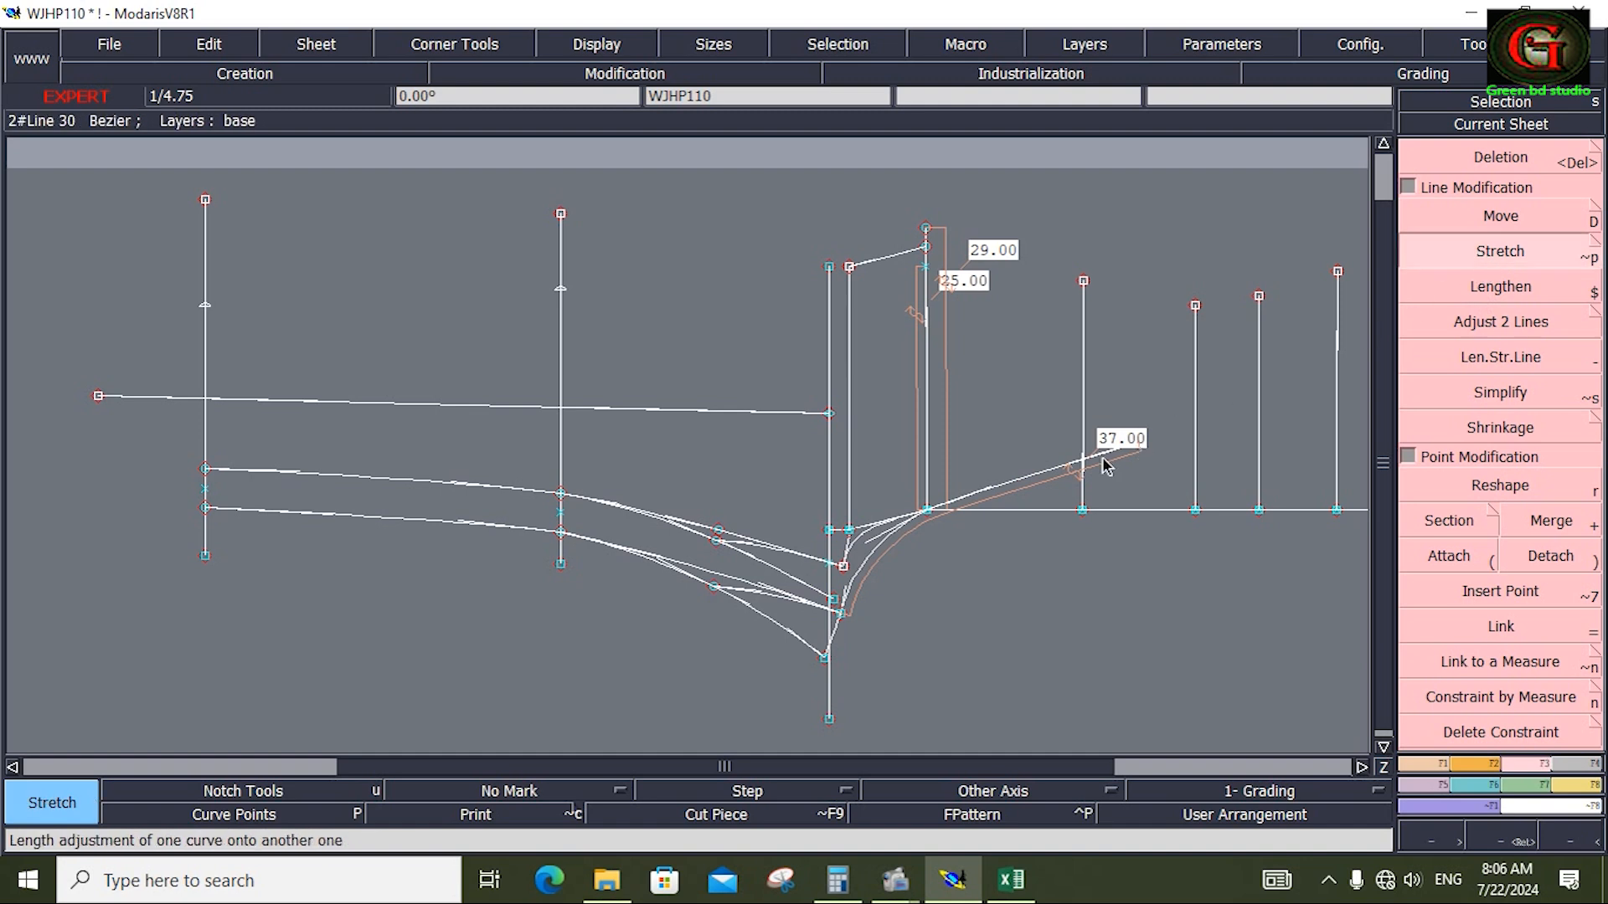
click(928, 515)
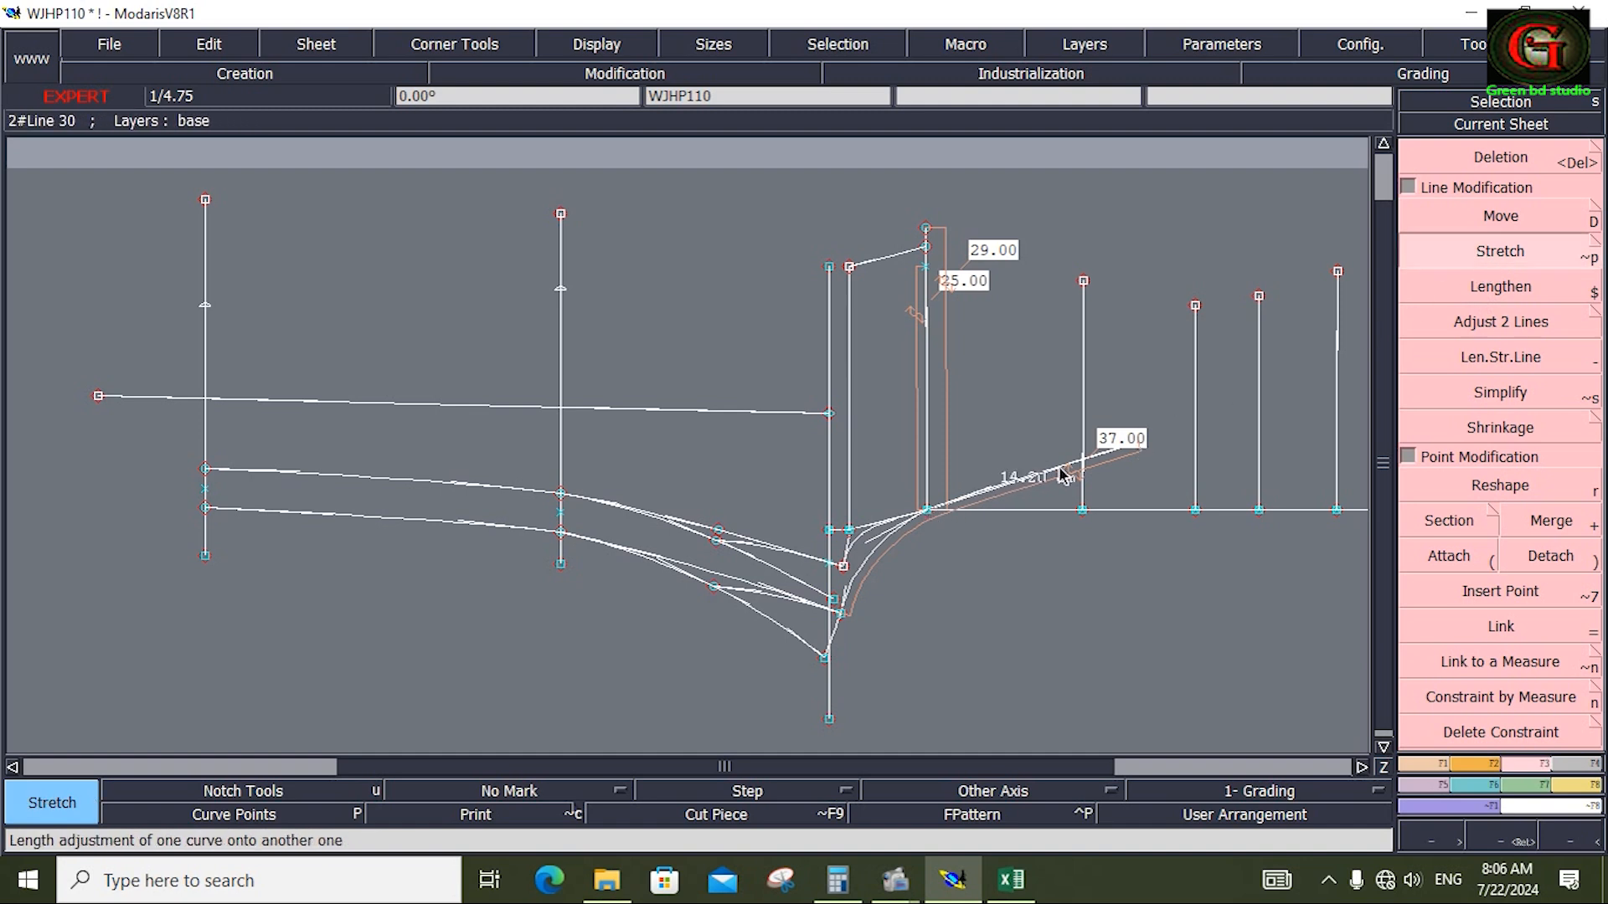
click(1138, 444)
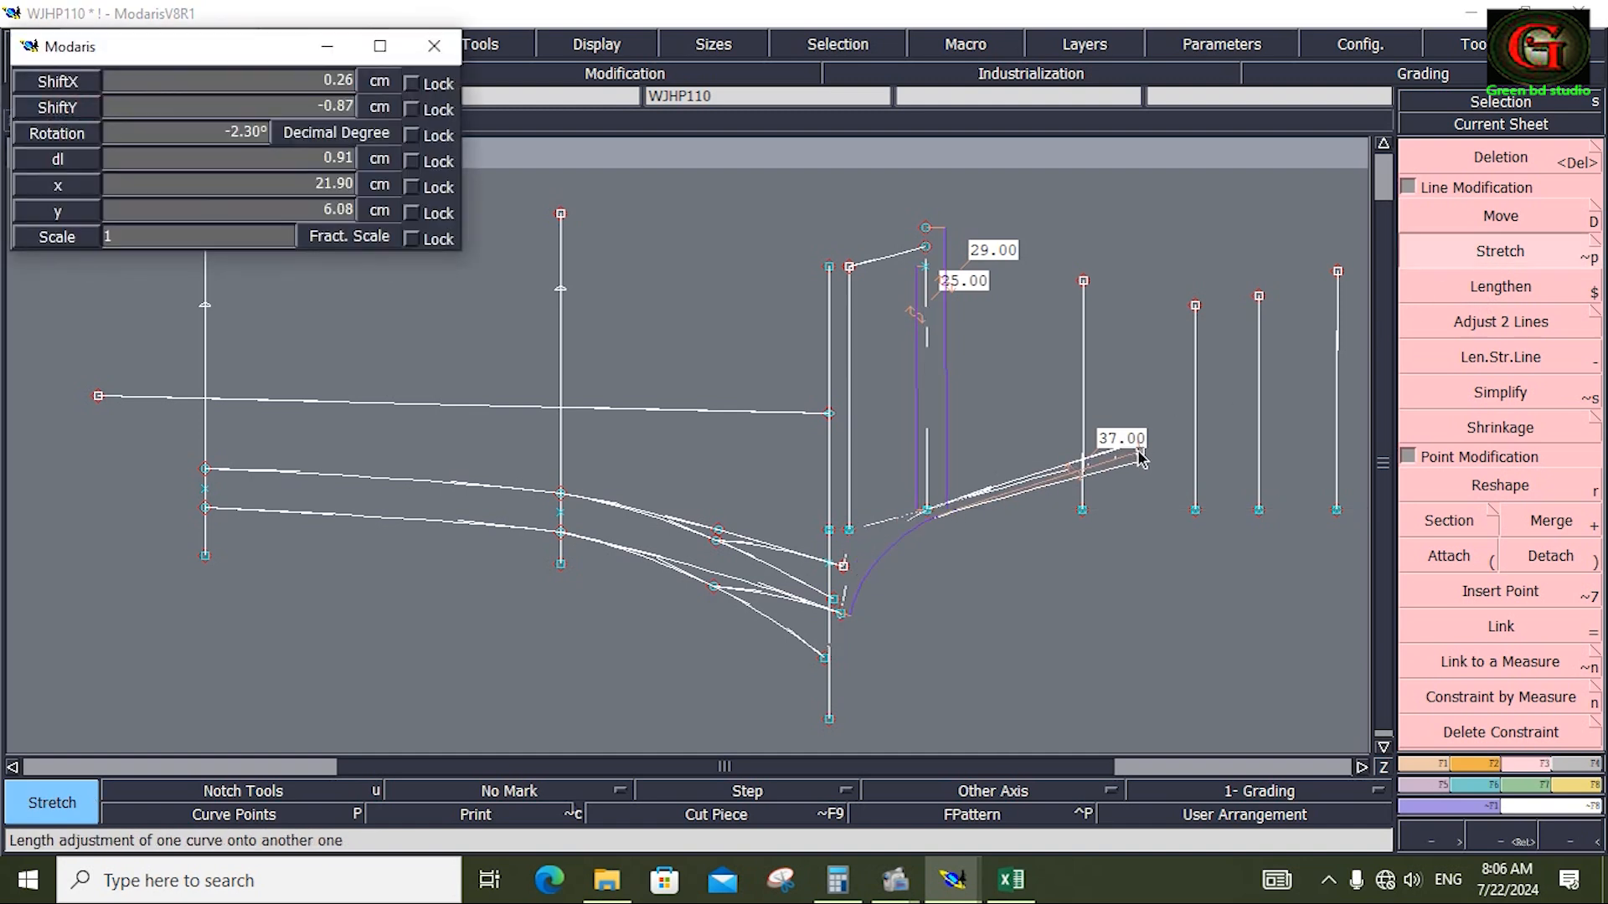
click(1142, 470)
key(r)
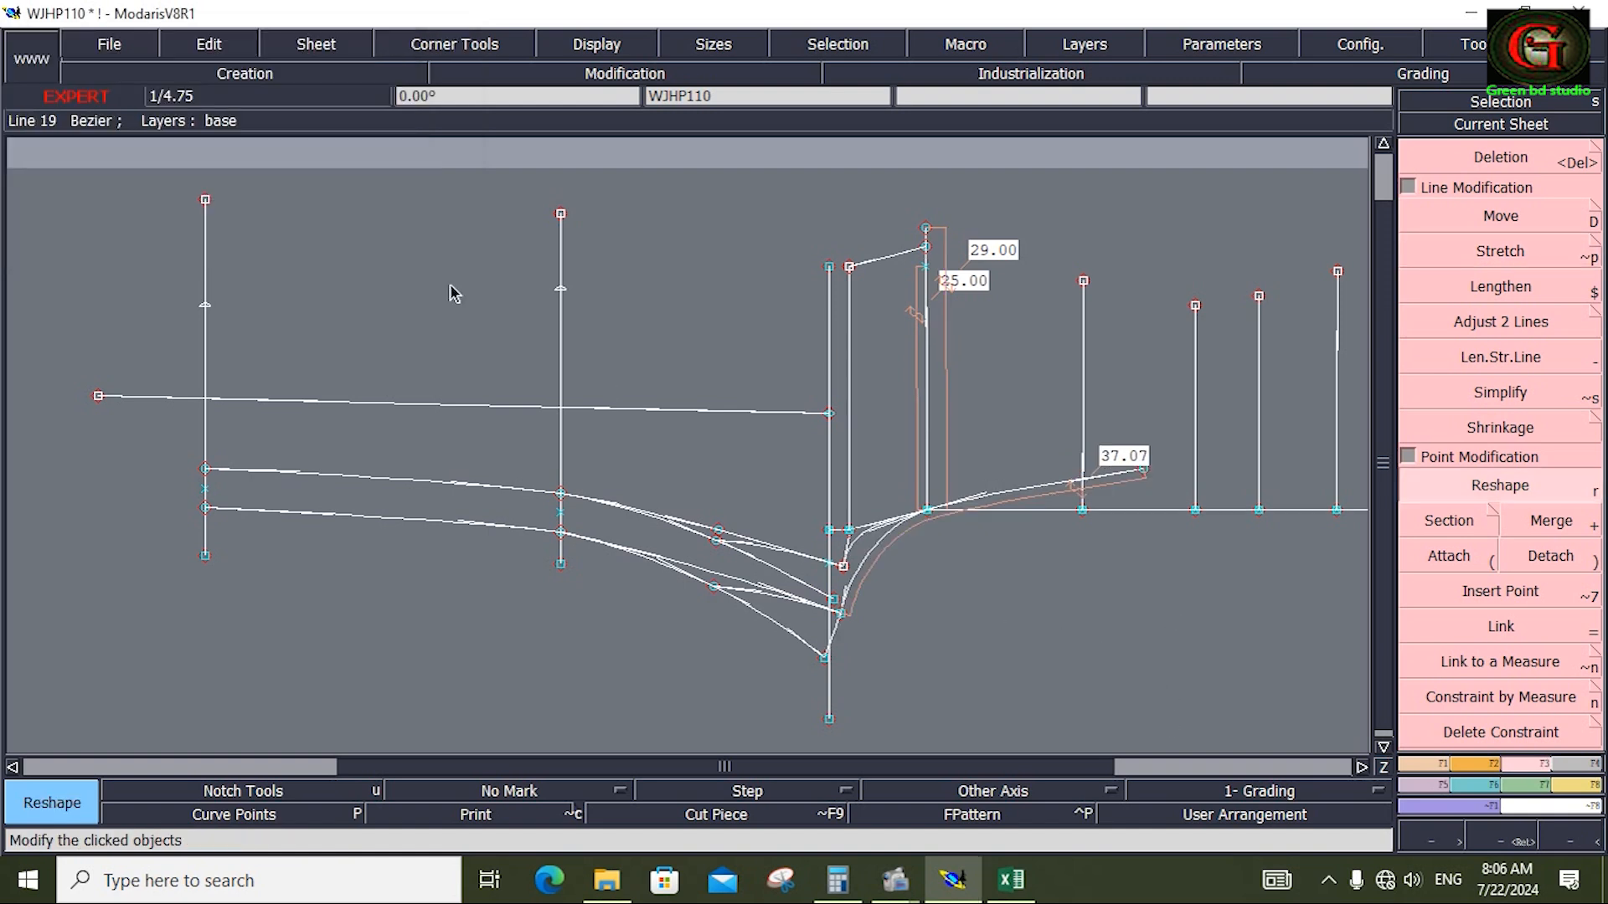
Save the WJHP110 model with the stretched back rise curve, continuing past the validation file warnings
click(128, 36)
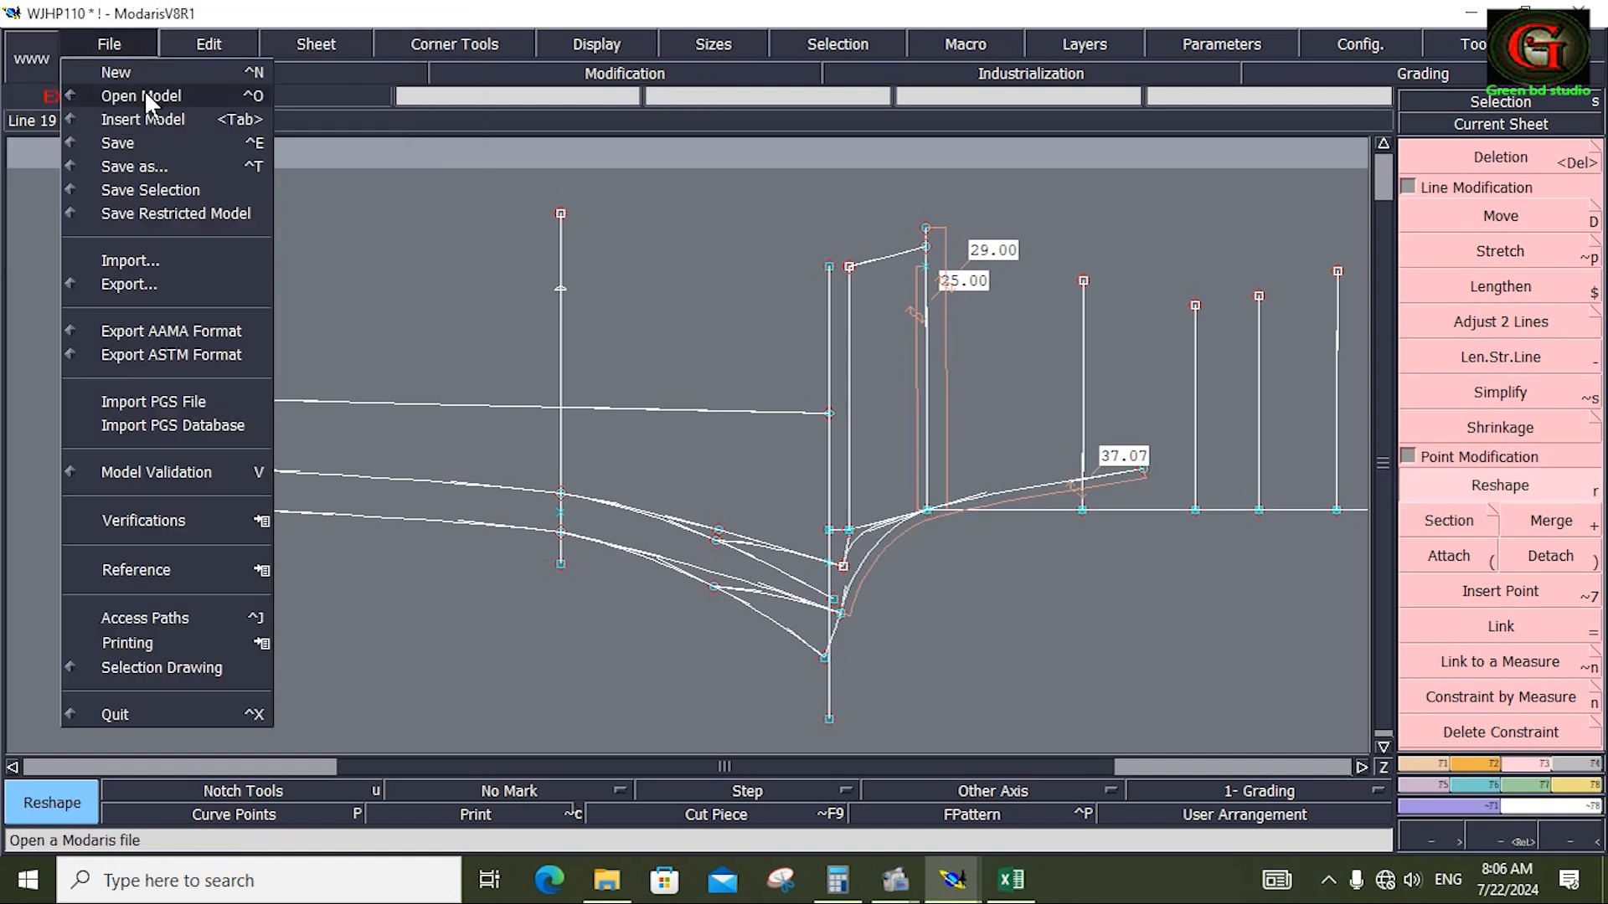
click(137, 138)
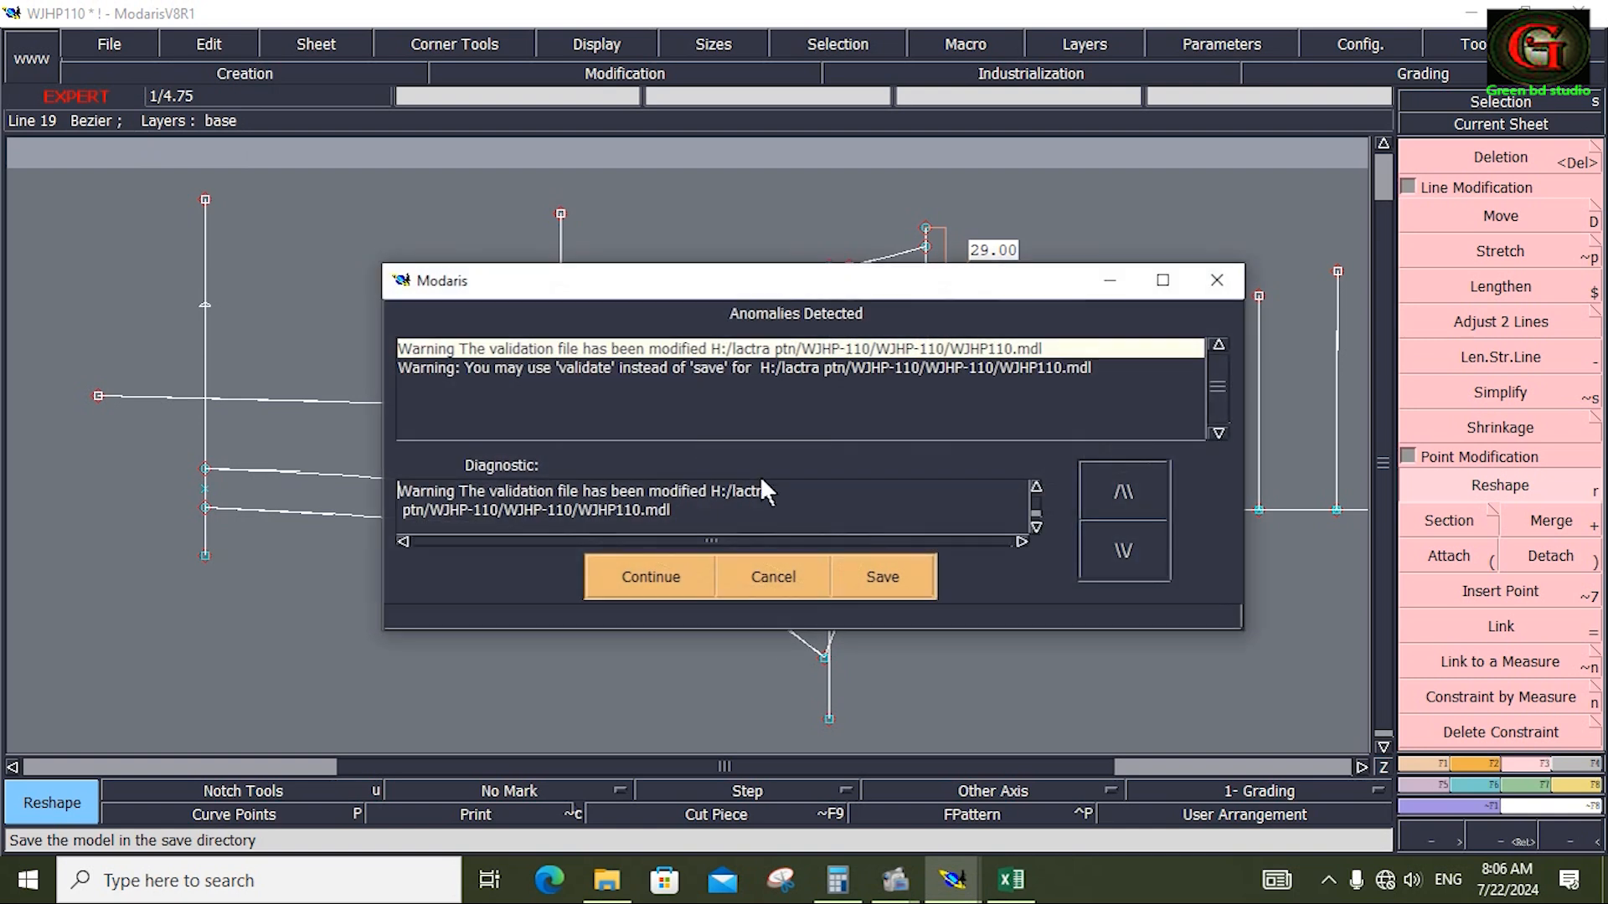
click(649, 578)
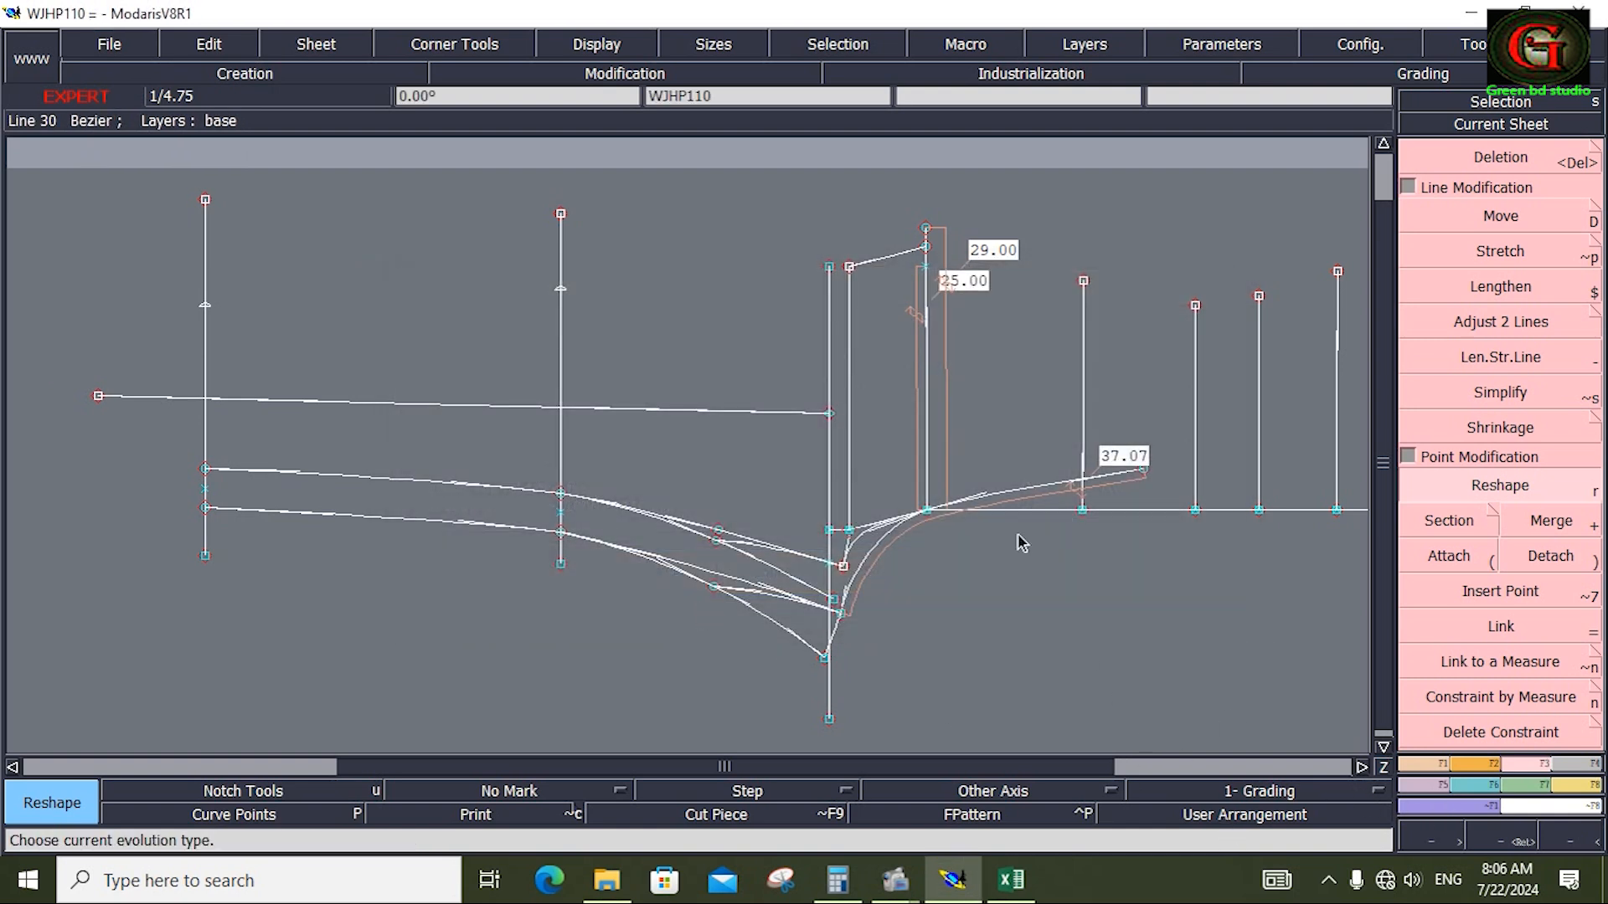
Switch to the Excel size chart and select the wrist back extend and relaxed rows from their names through size 42
click(1011, 880)
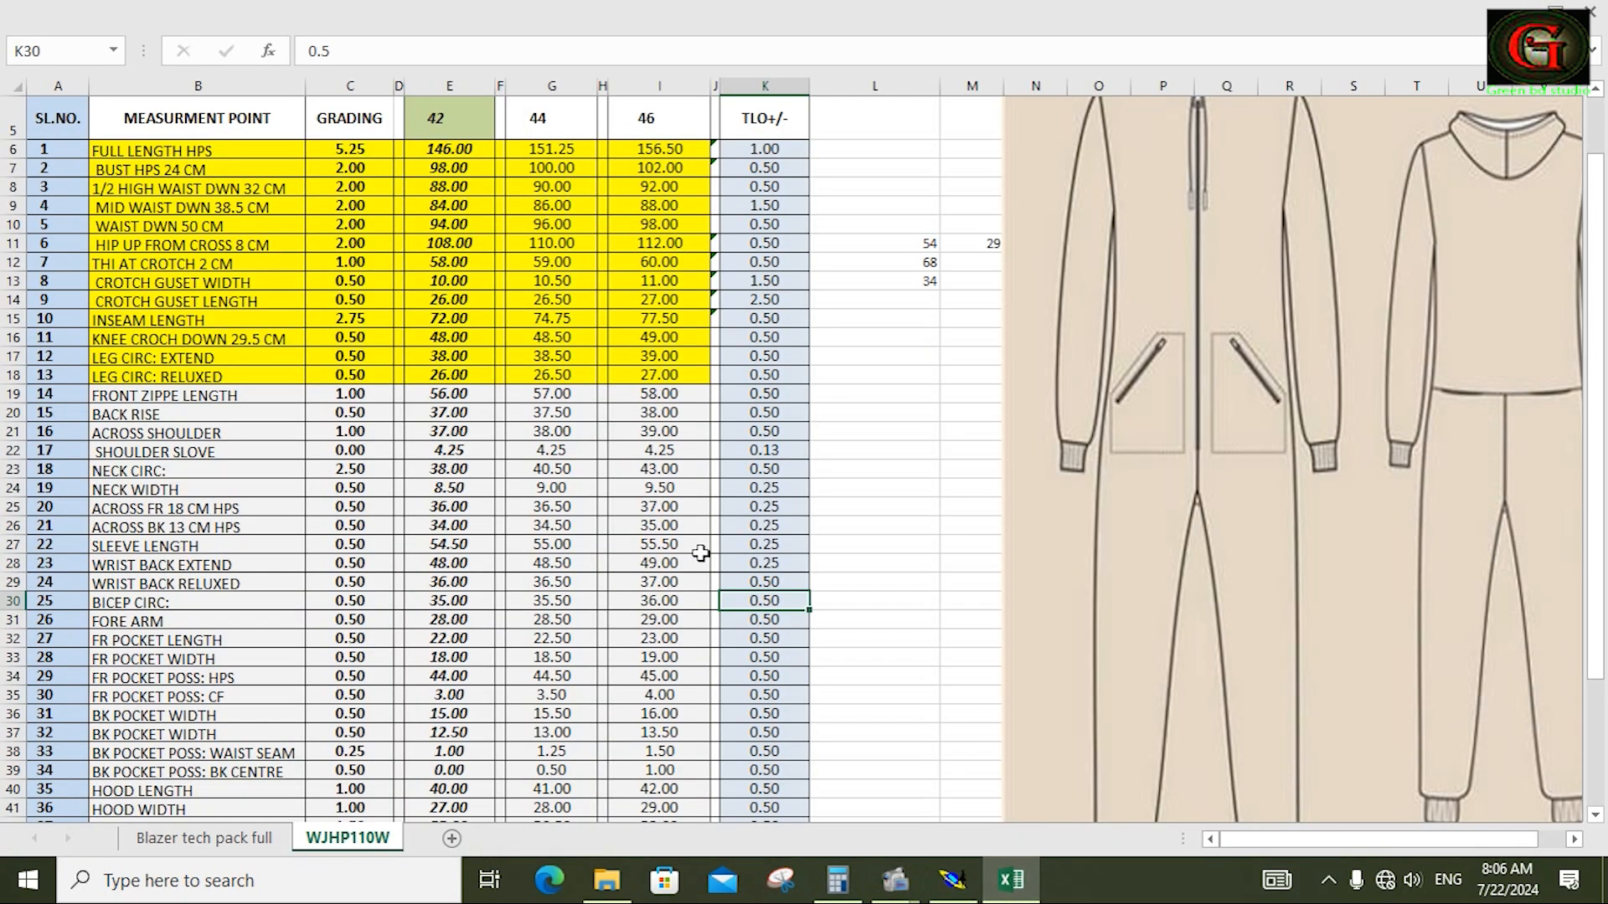
click(199, 568)
drag(254, 568, 444, 563)
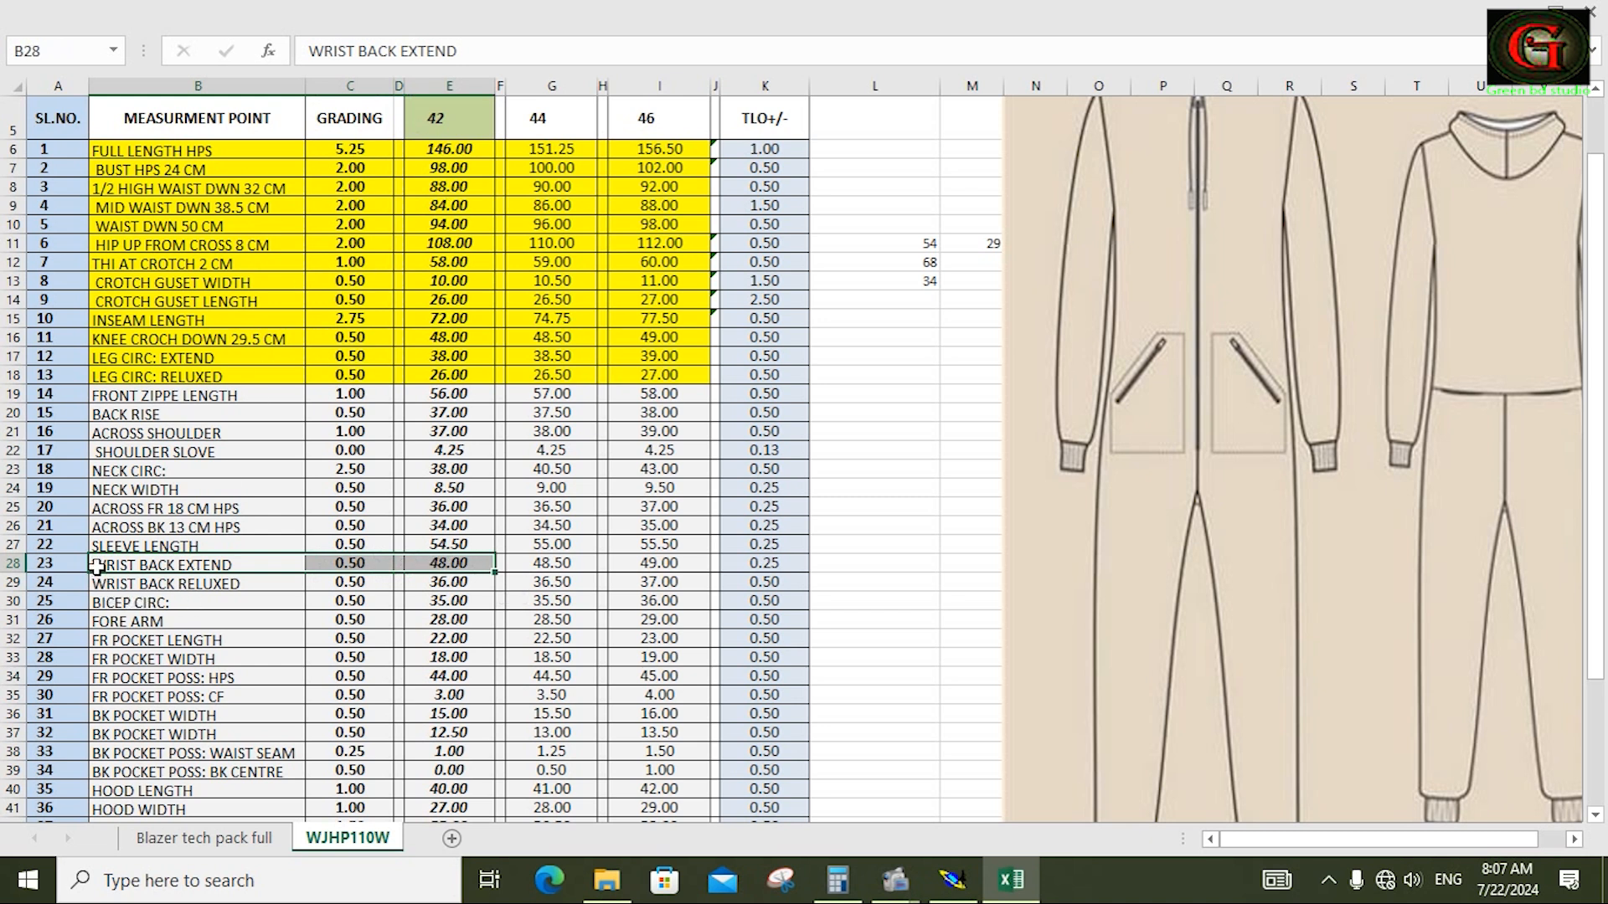
drag(97, 567, 457, 578)
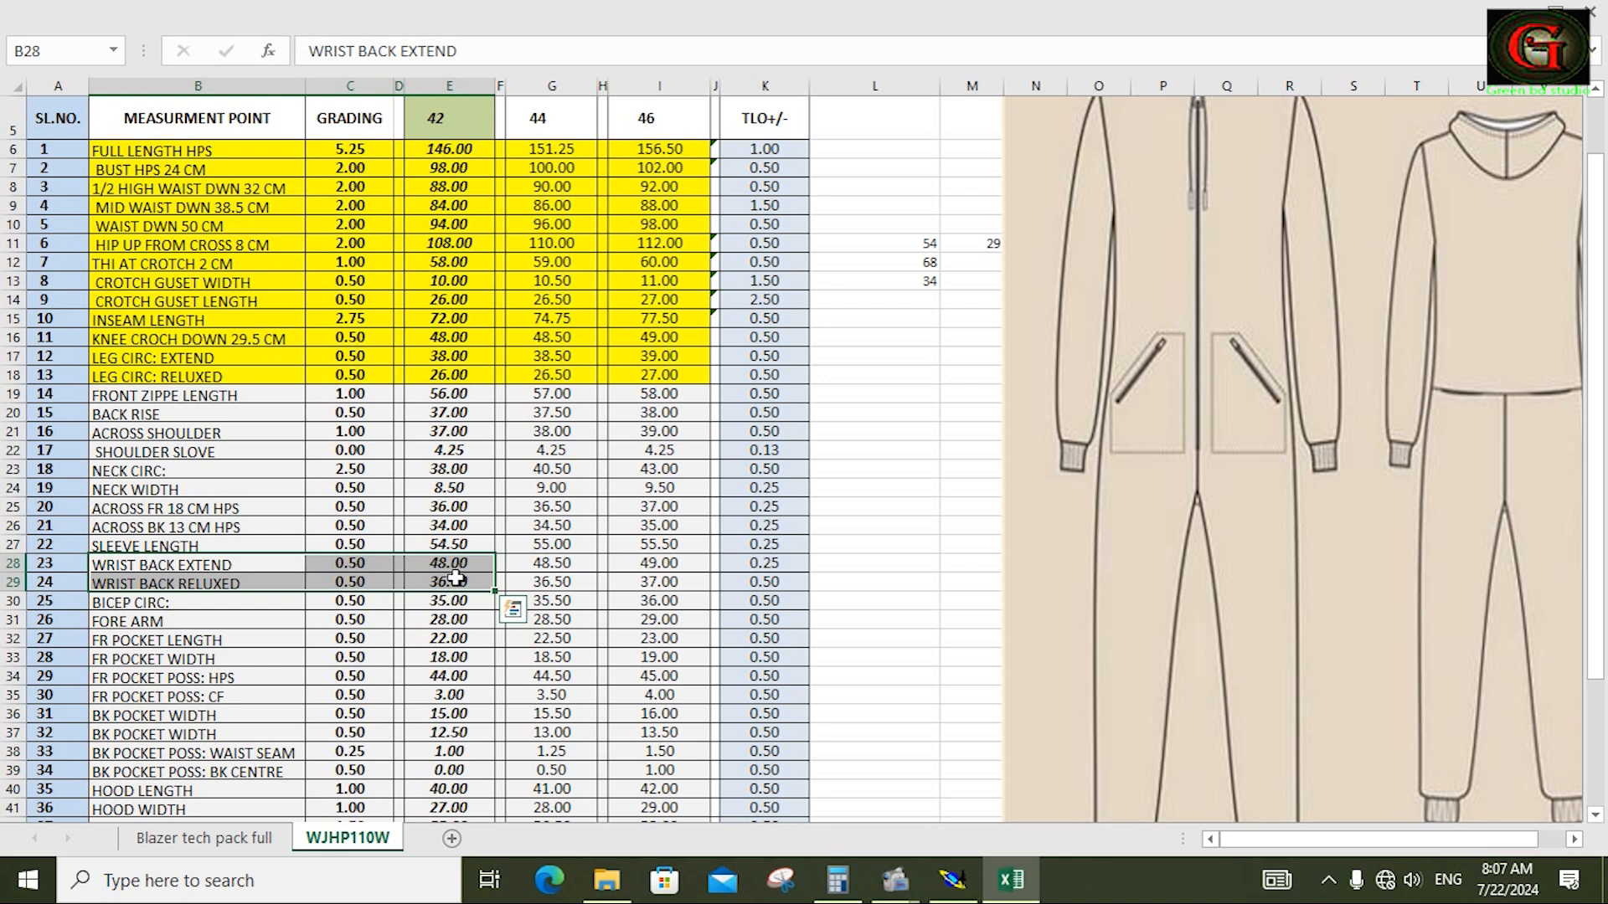
Select the wrist back extend and relaxed rows from serial number through size 46, and switch back to Modaris
drag(118, 565, 647, 583)
click(895, 880)
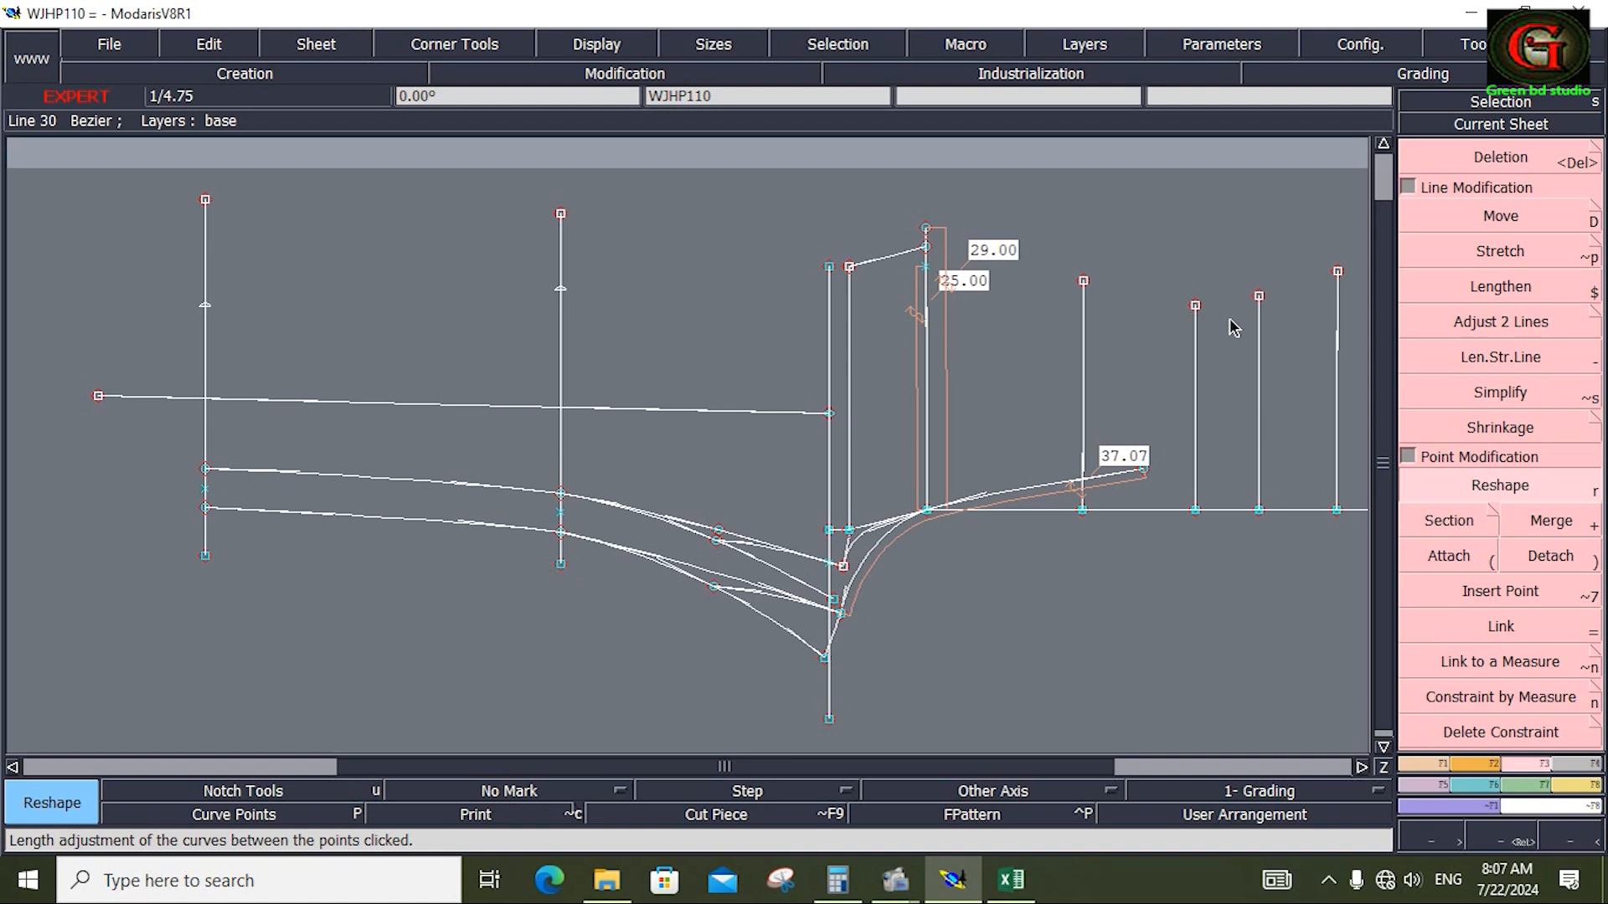
Lengthen the vertical line that crosses the back rise curve near its free end by about 10.87 cm at its upper end
key(shift+x)
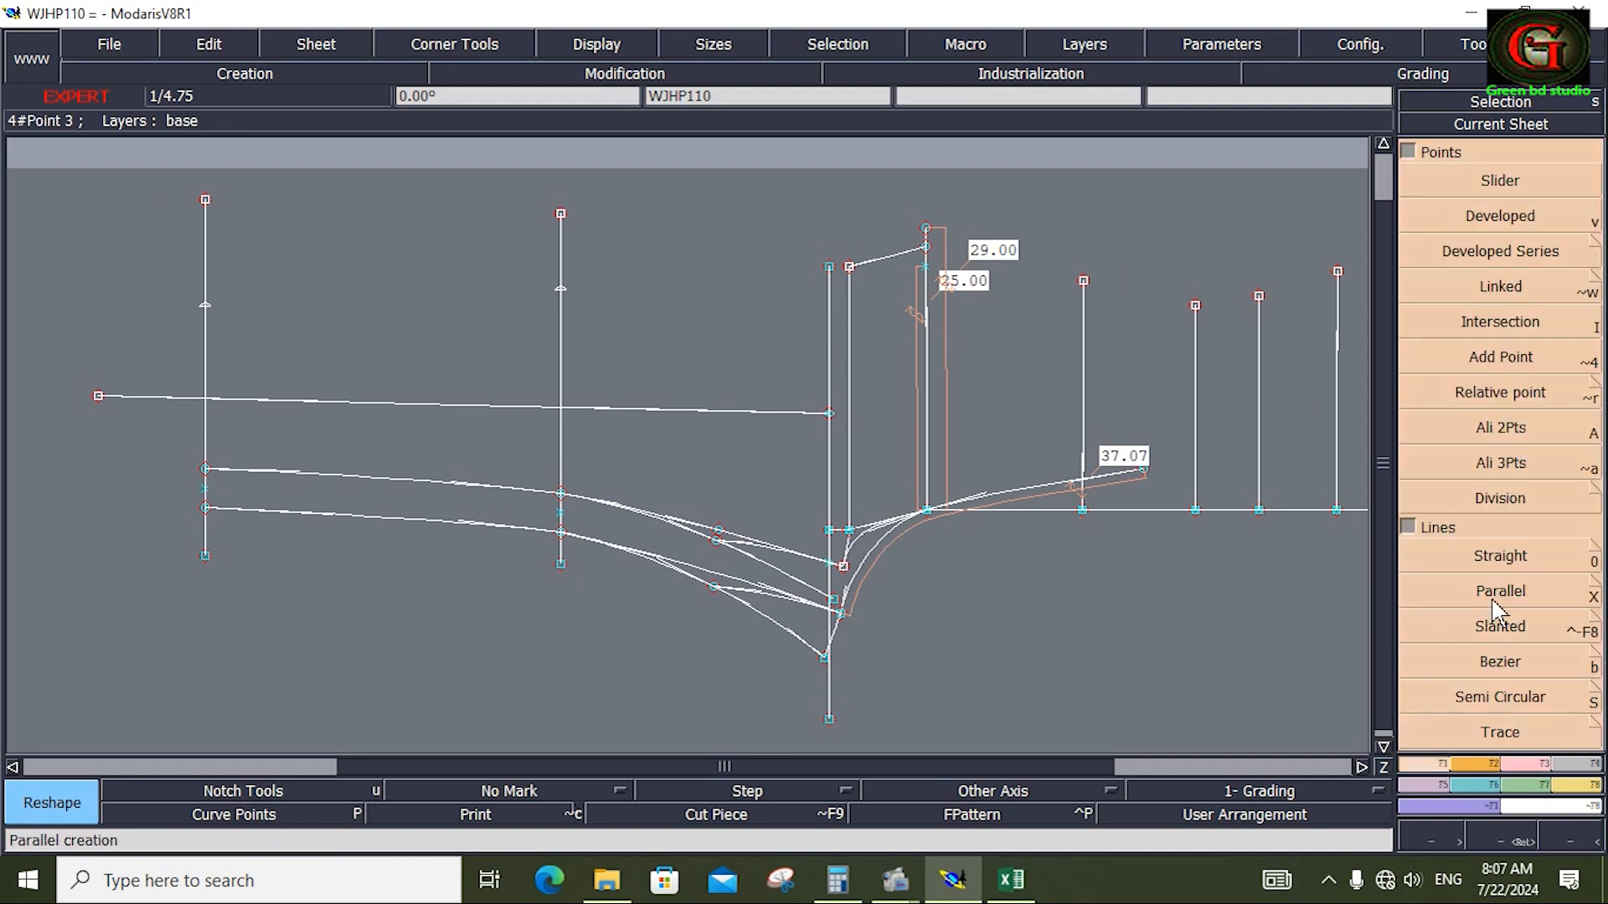
click(1504, 666)
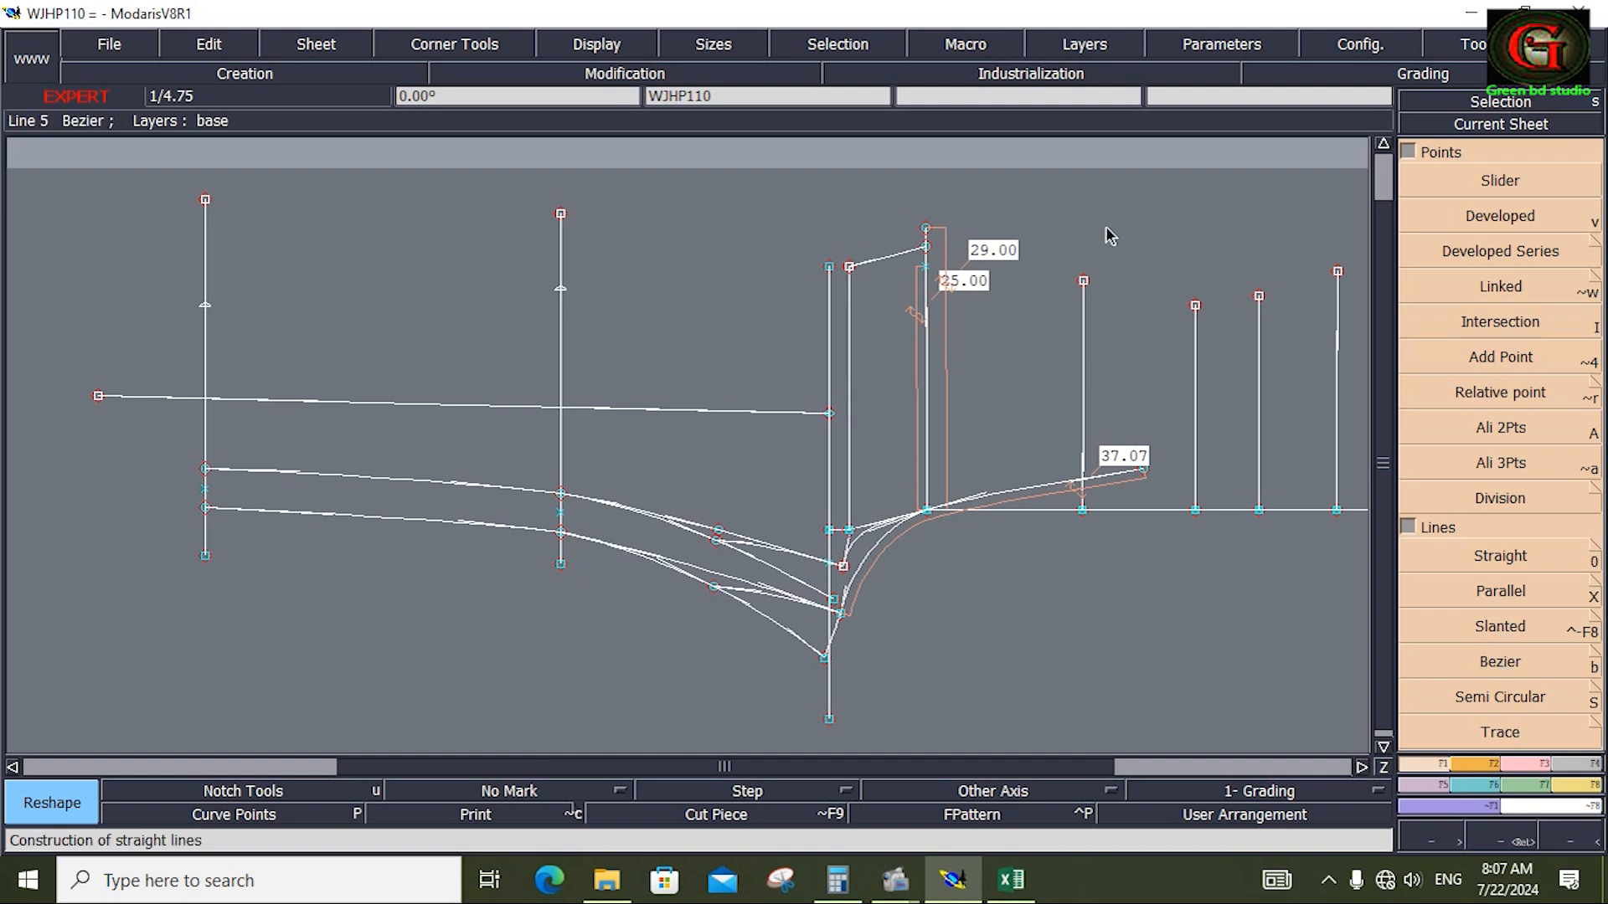
click(1525, 764)
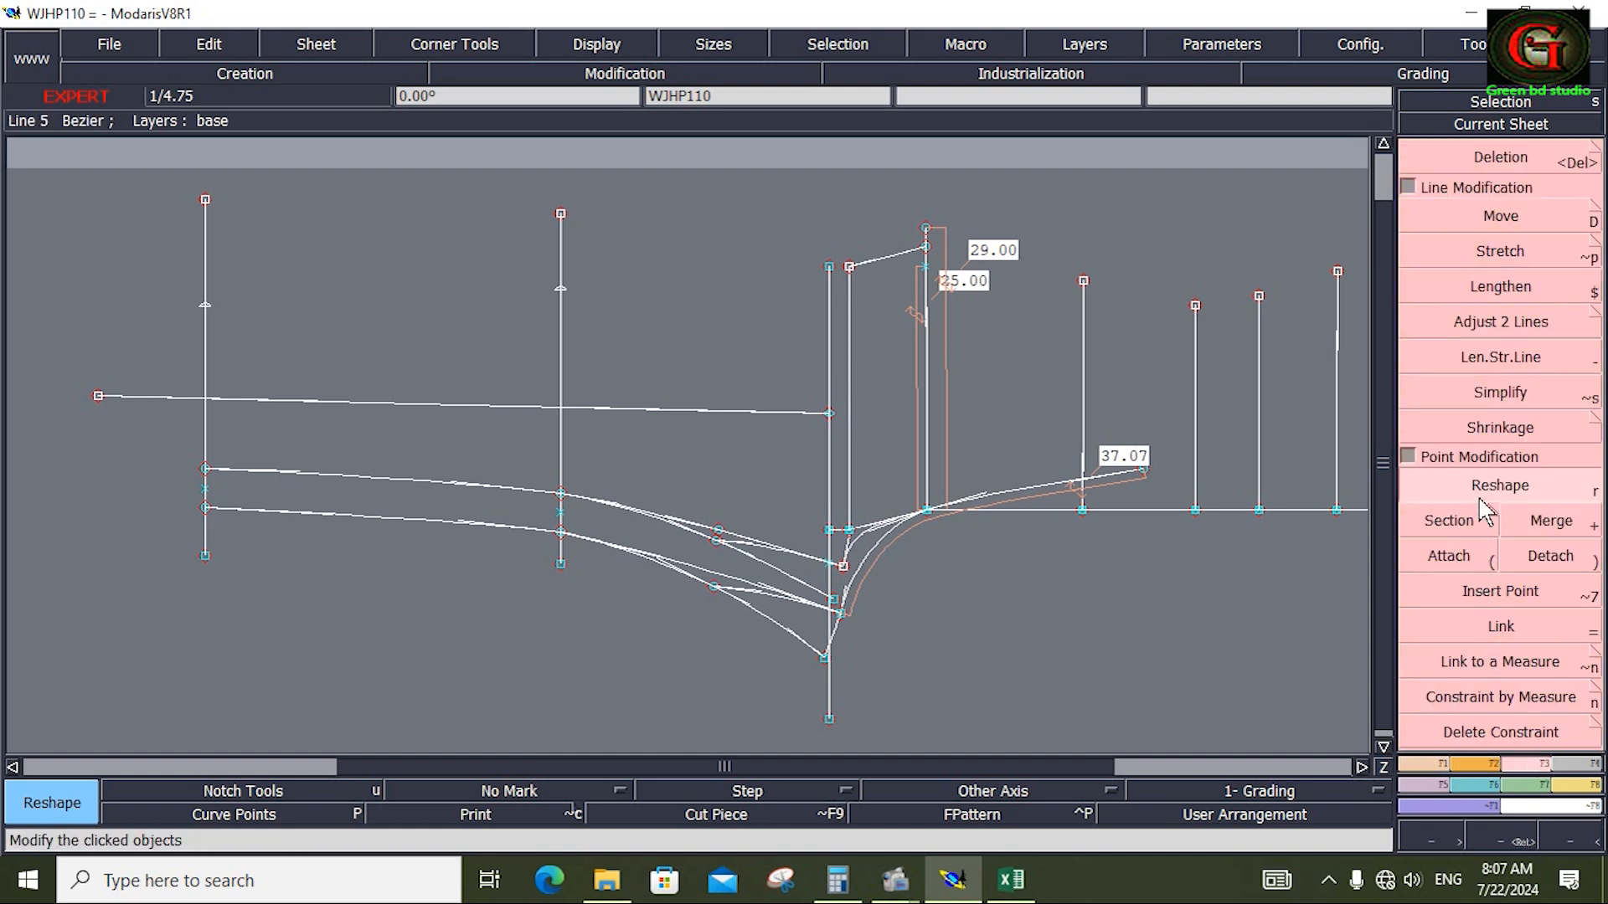
click(1495, 358)
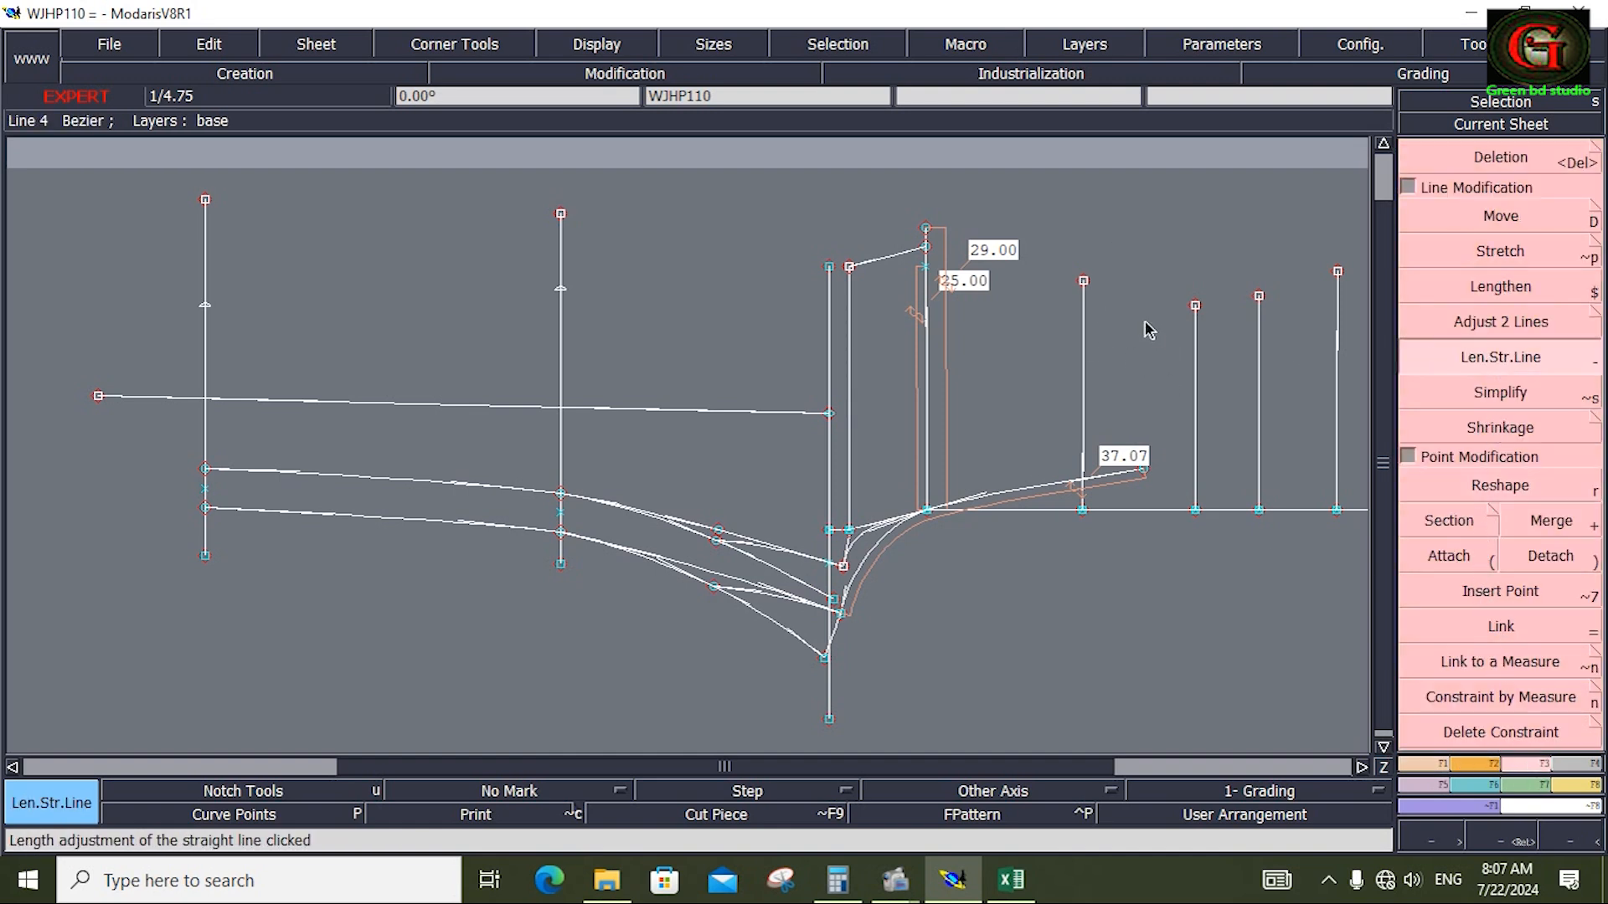
click(1084, 285)
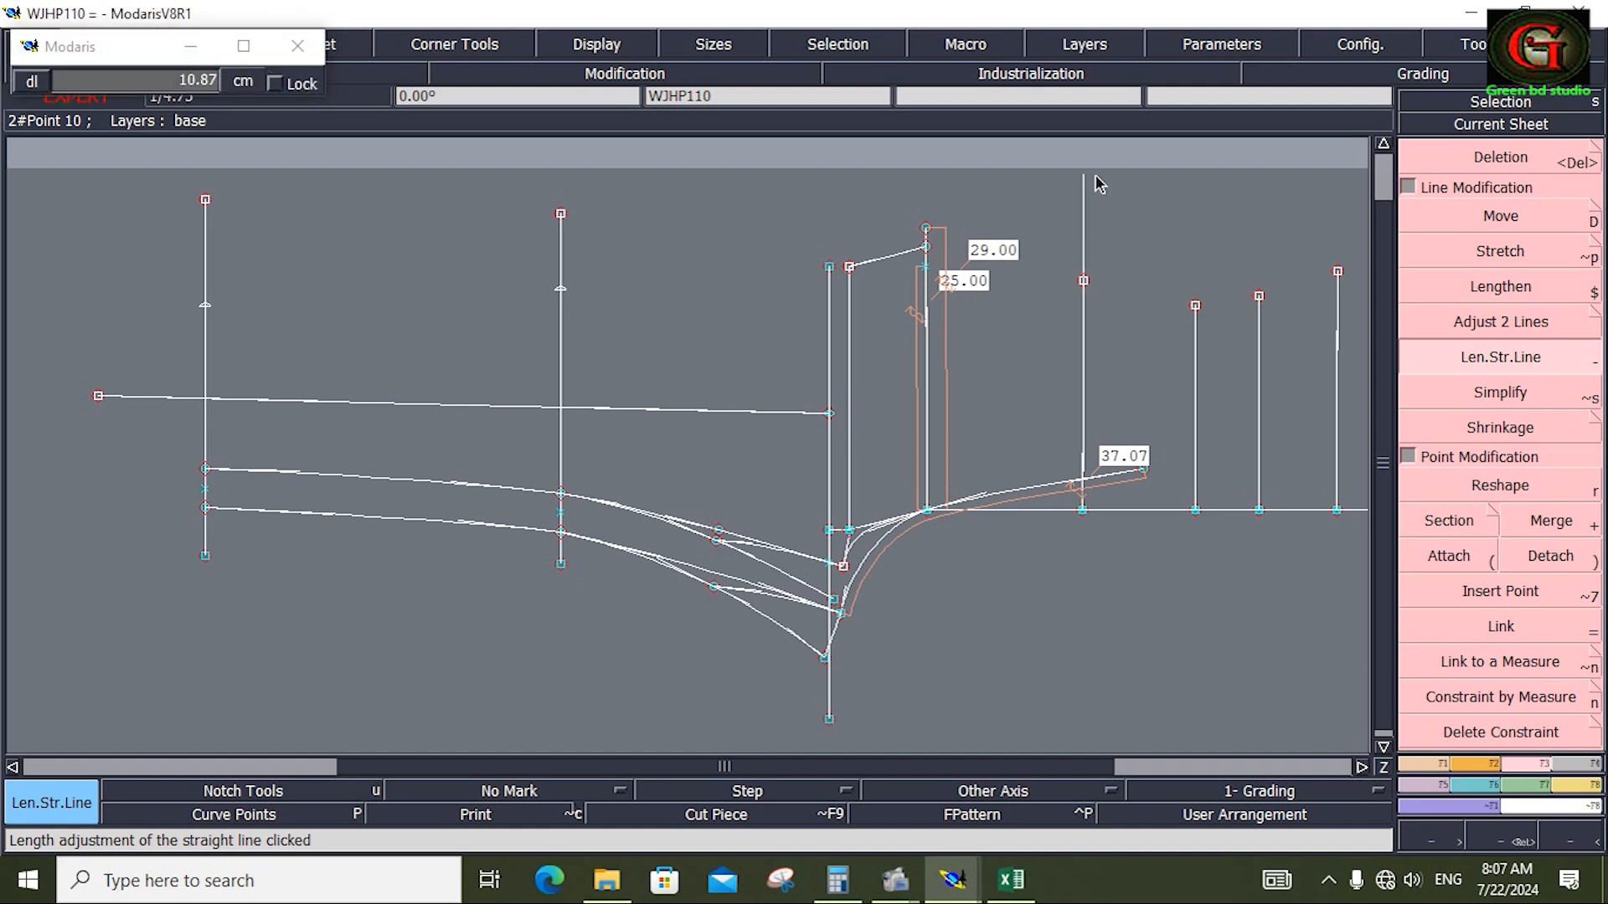
key(Return)
key(Delete)
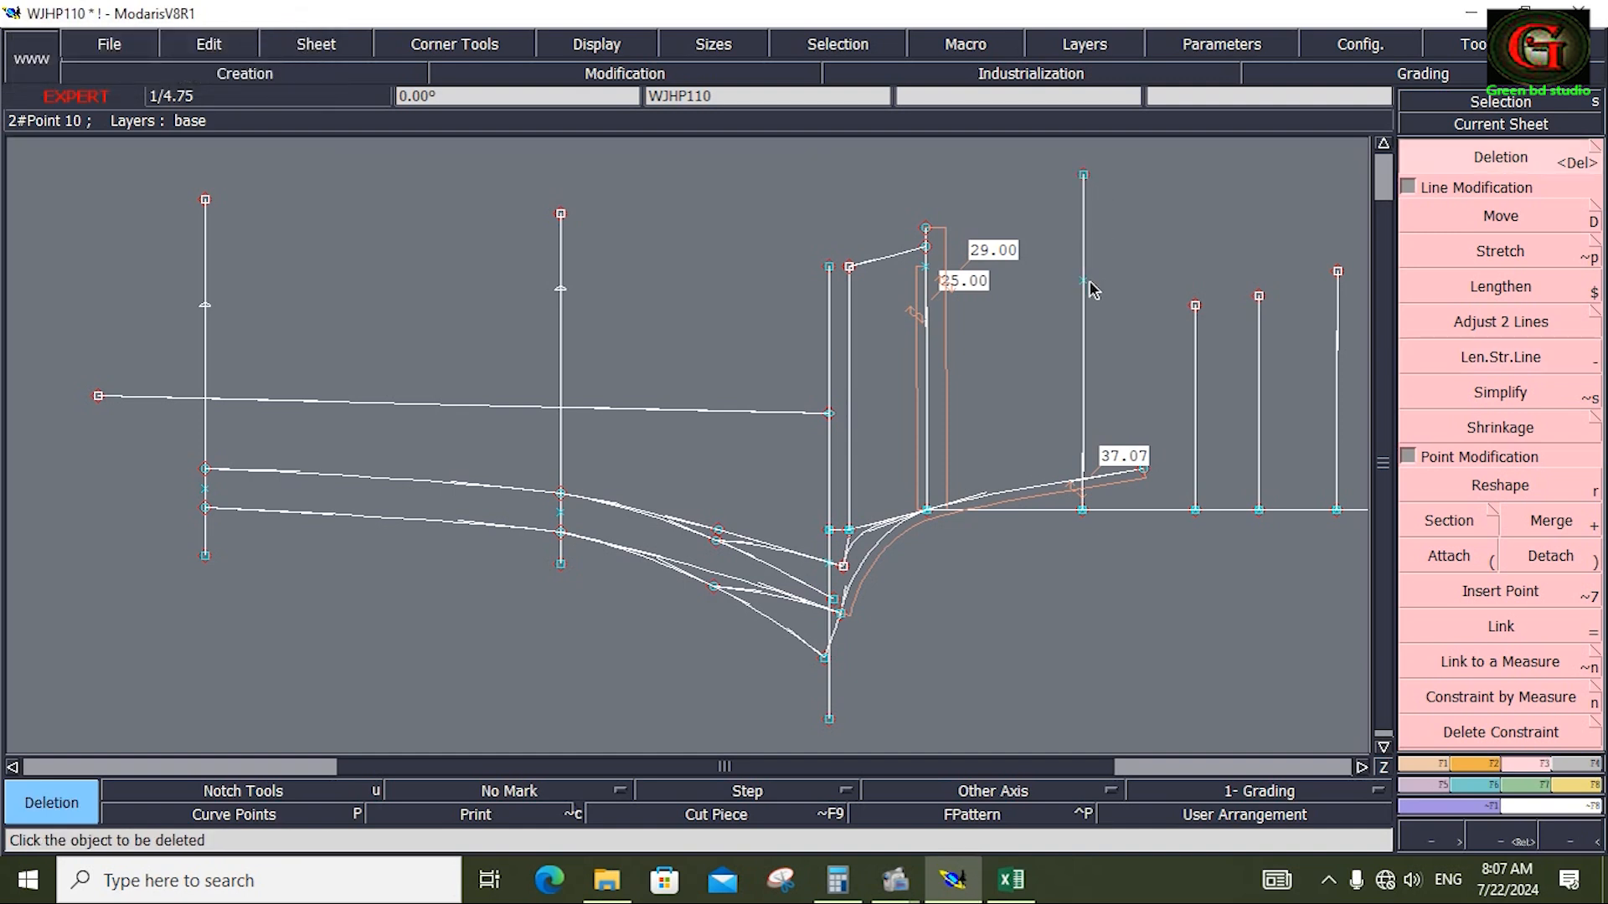
click(1241, 574)
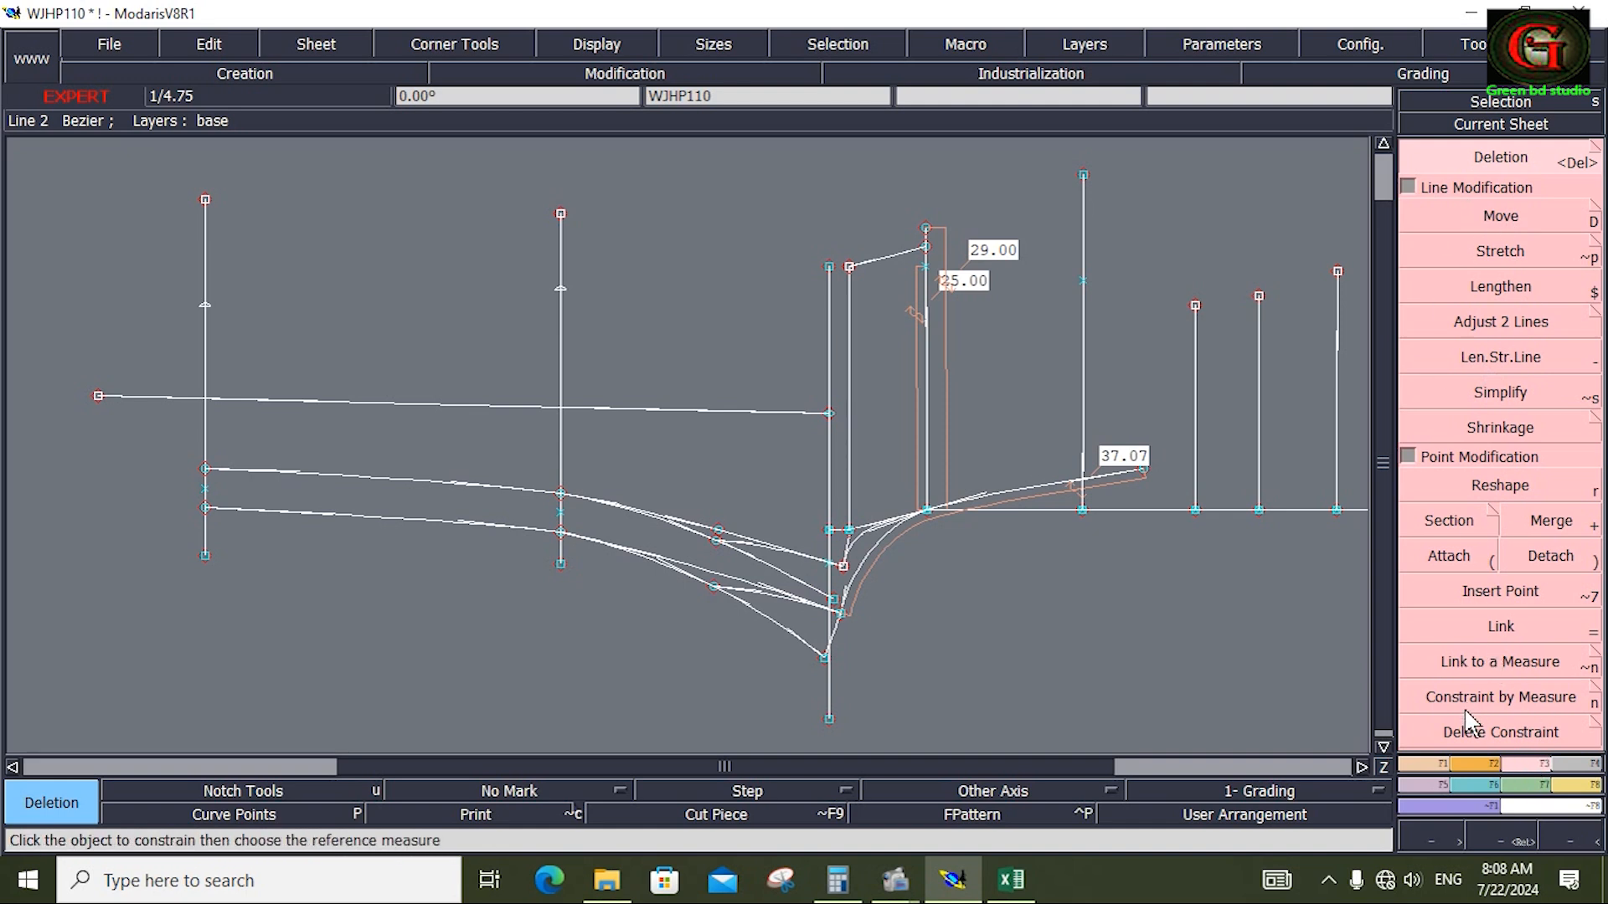
Try placing a developed point at -2 cm from the original upper point of the lengthened vertical line
key(F1)
click(1495, 220)
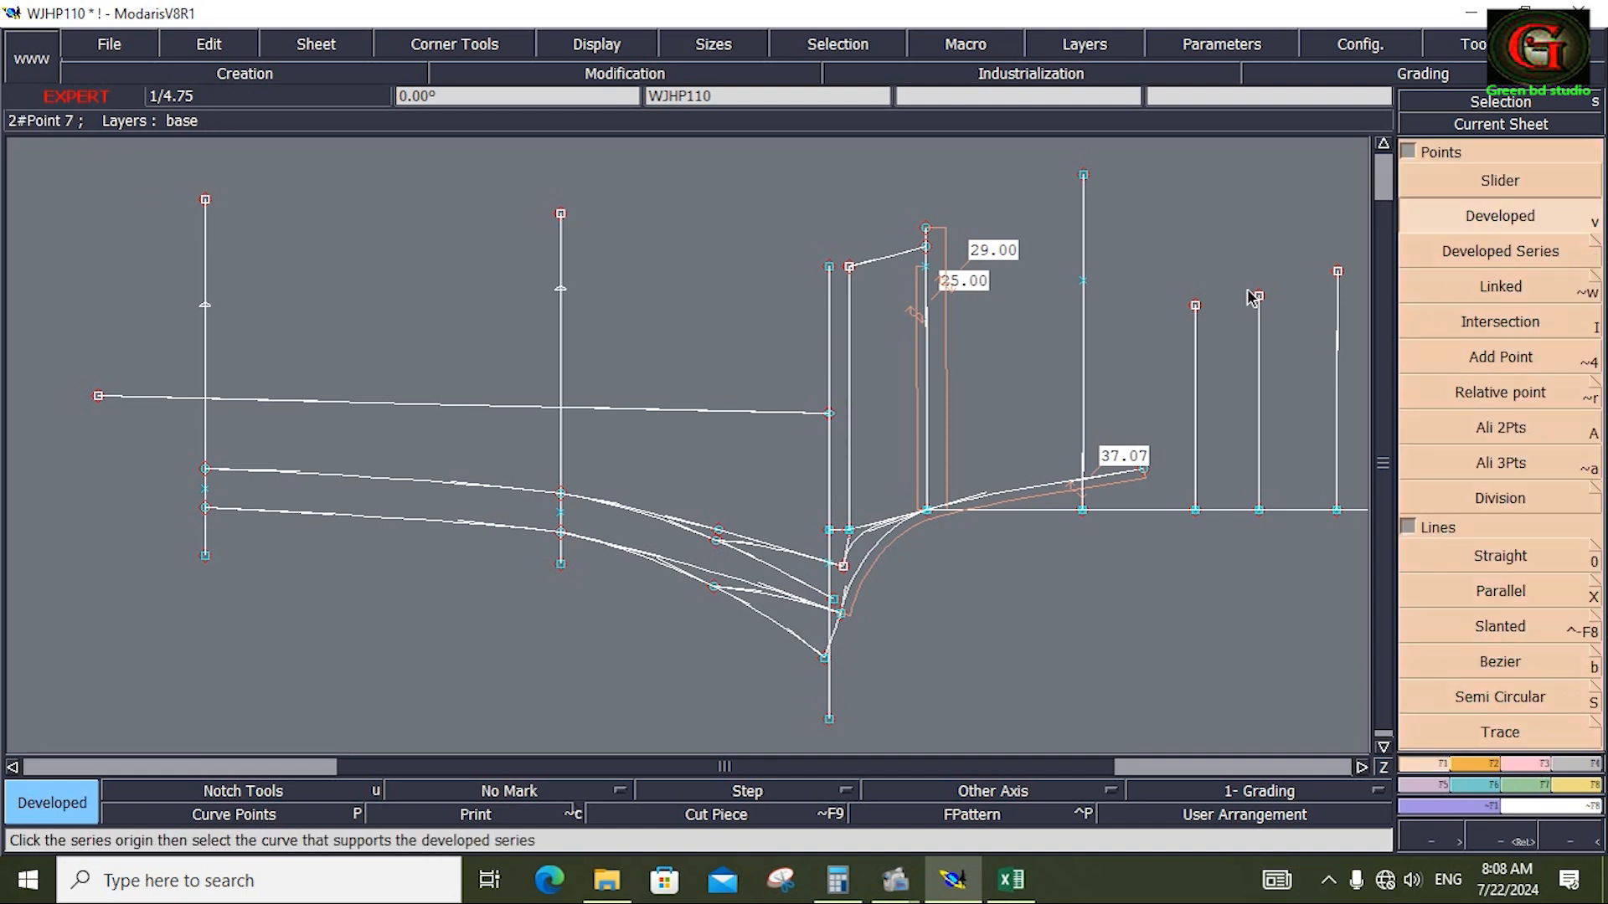
click(1084, 283)
text(-)
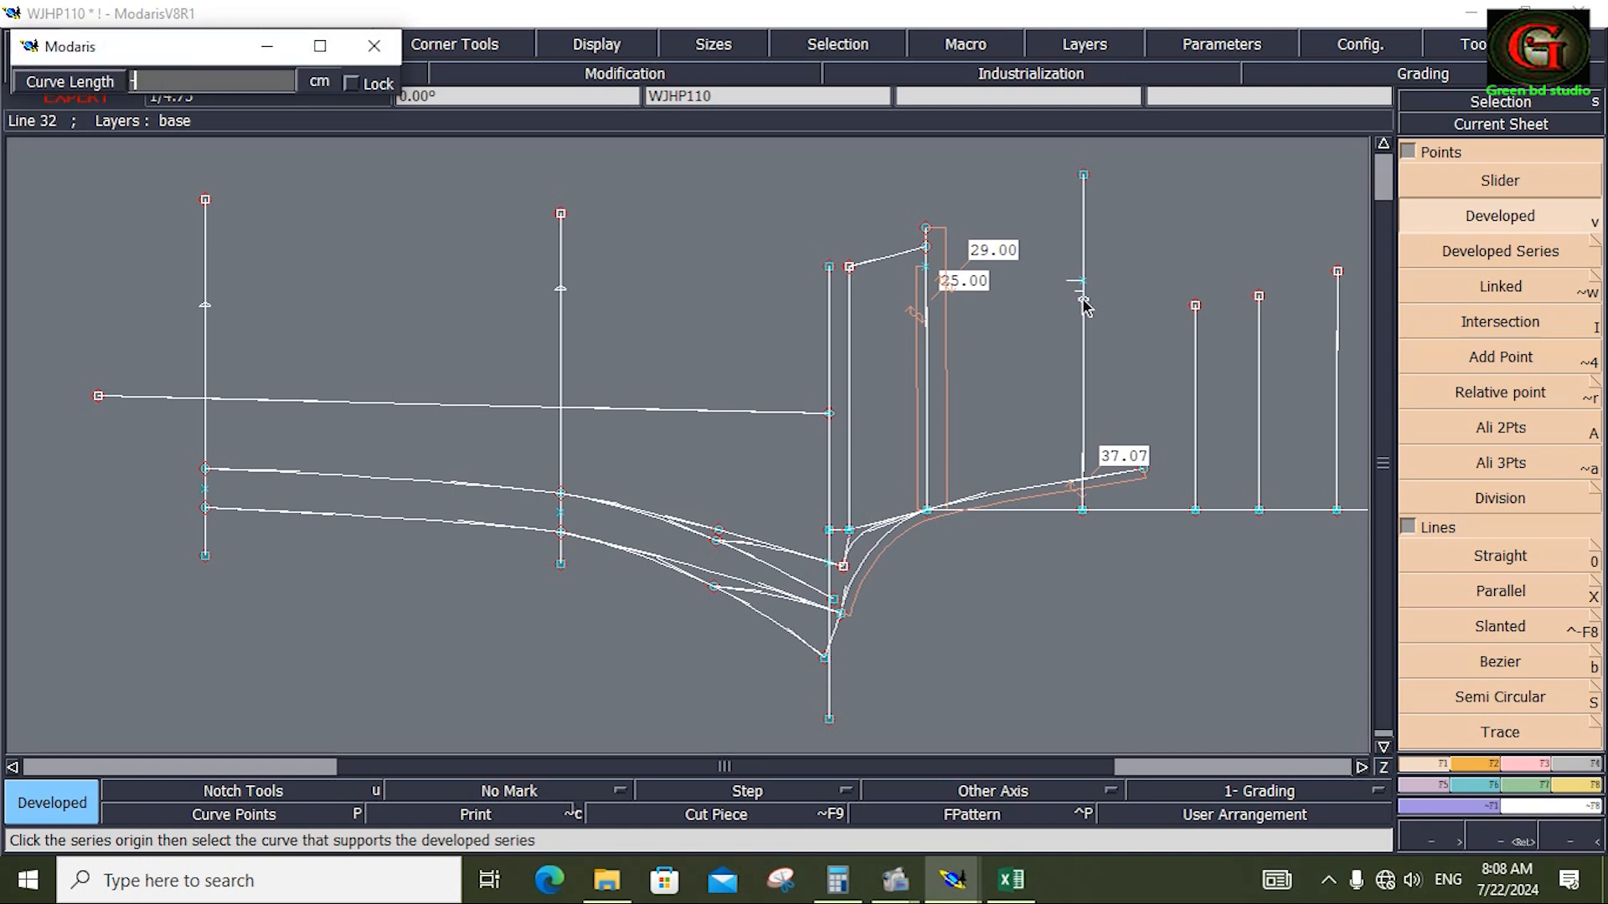
text(2)
key(Return)
key(ctrl+z)
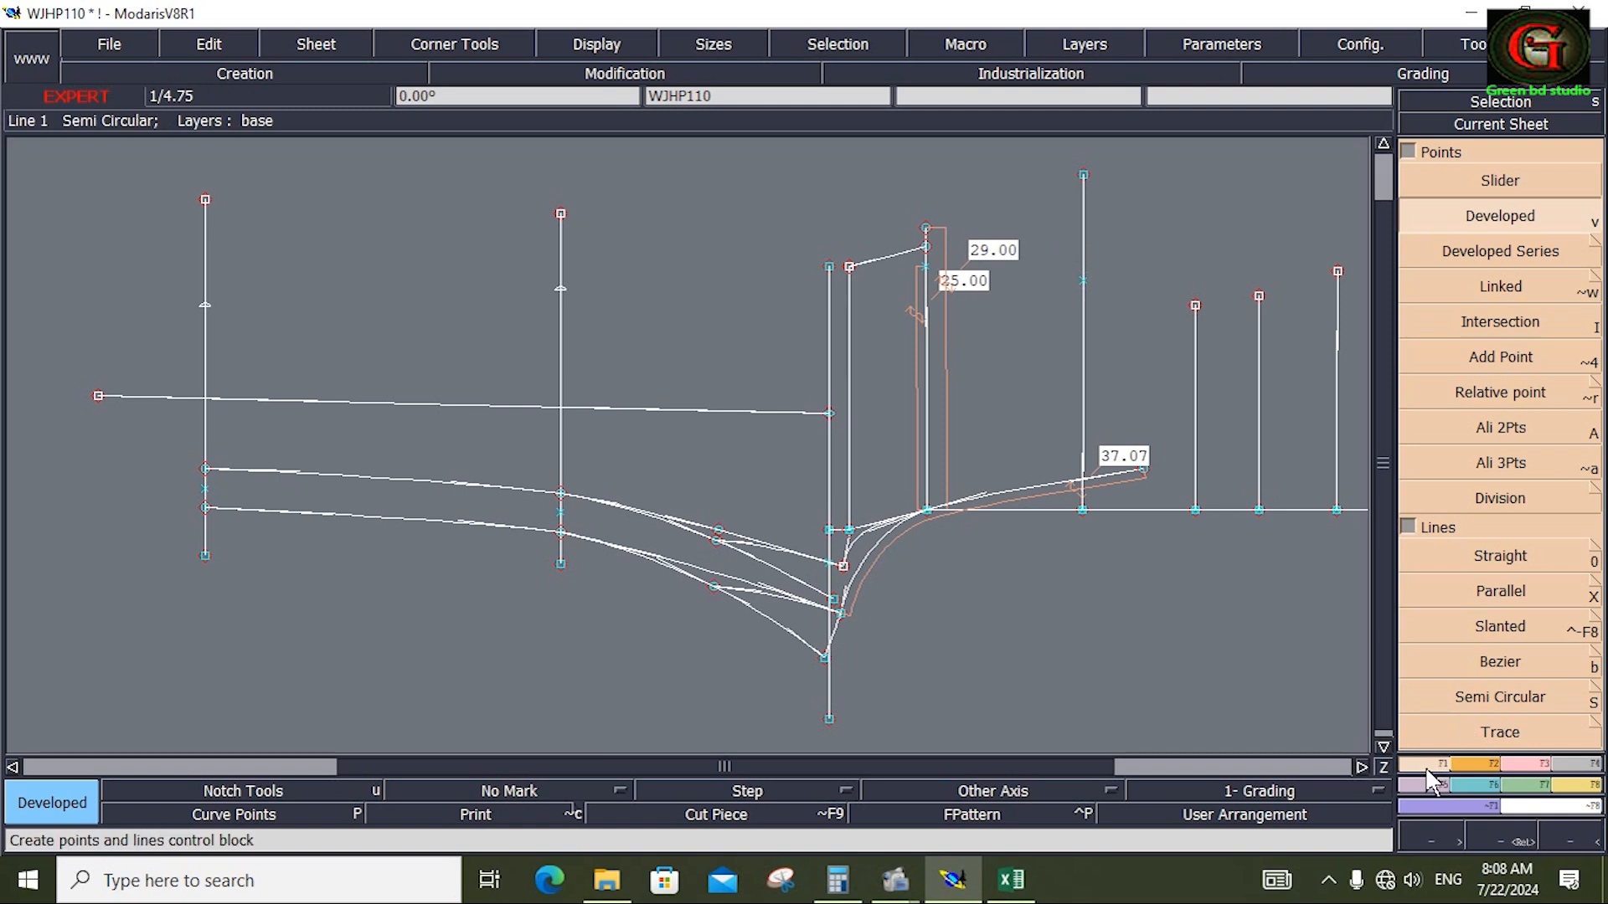
Draw a 29 cm straight Bezier line from the free end of the back rise curve to the upper part of the lengthened vertical line
click(1514, 664)
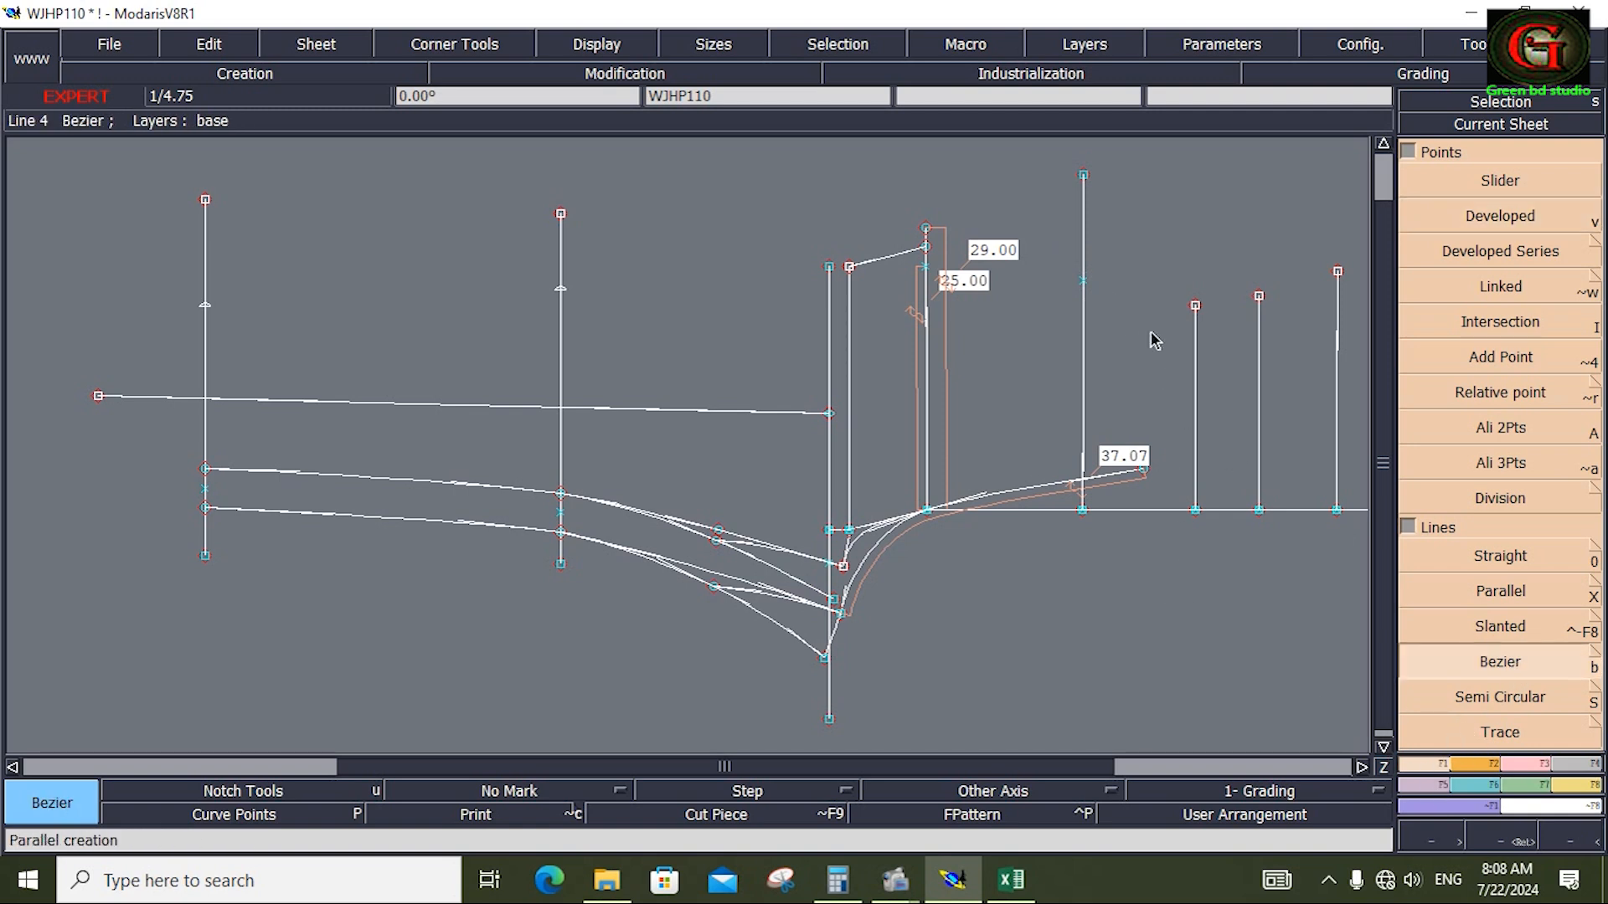
click(1143, 470)
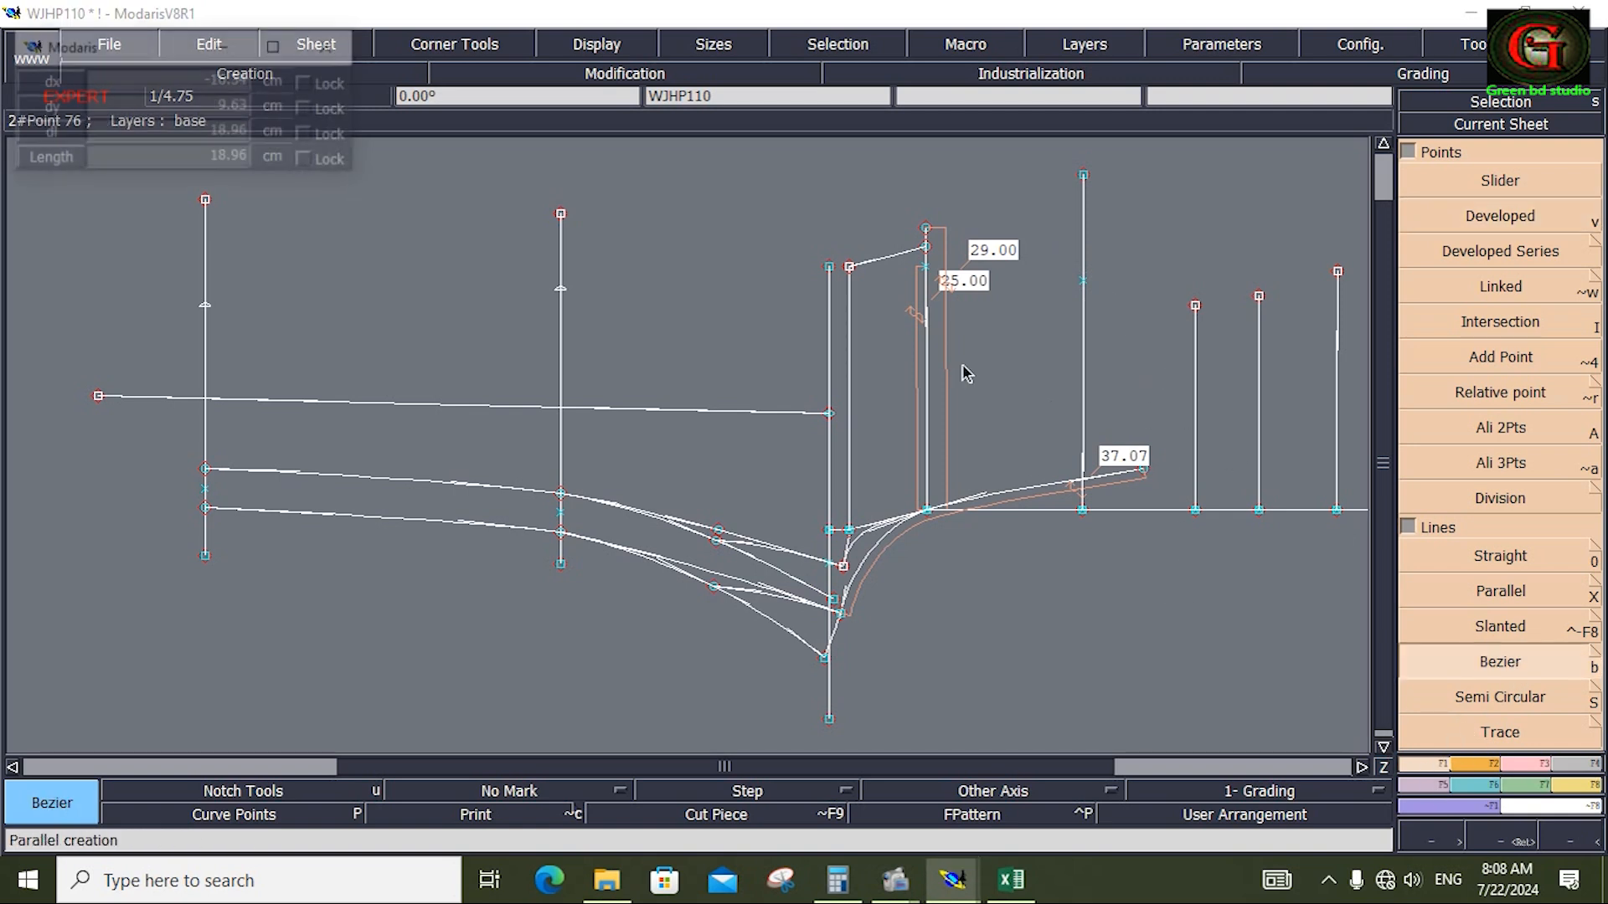
click(139, 132)
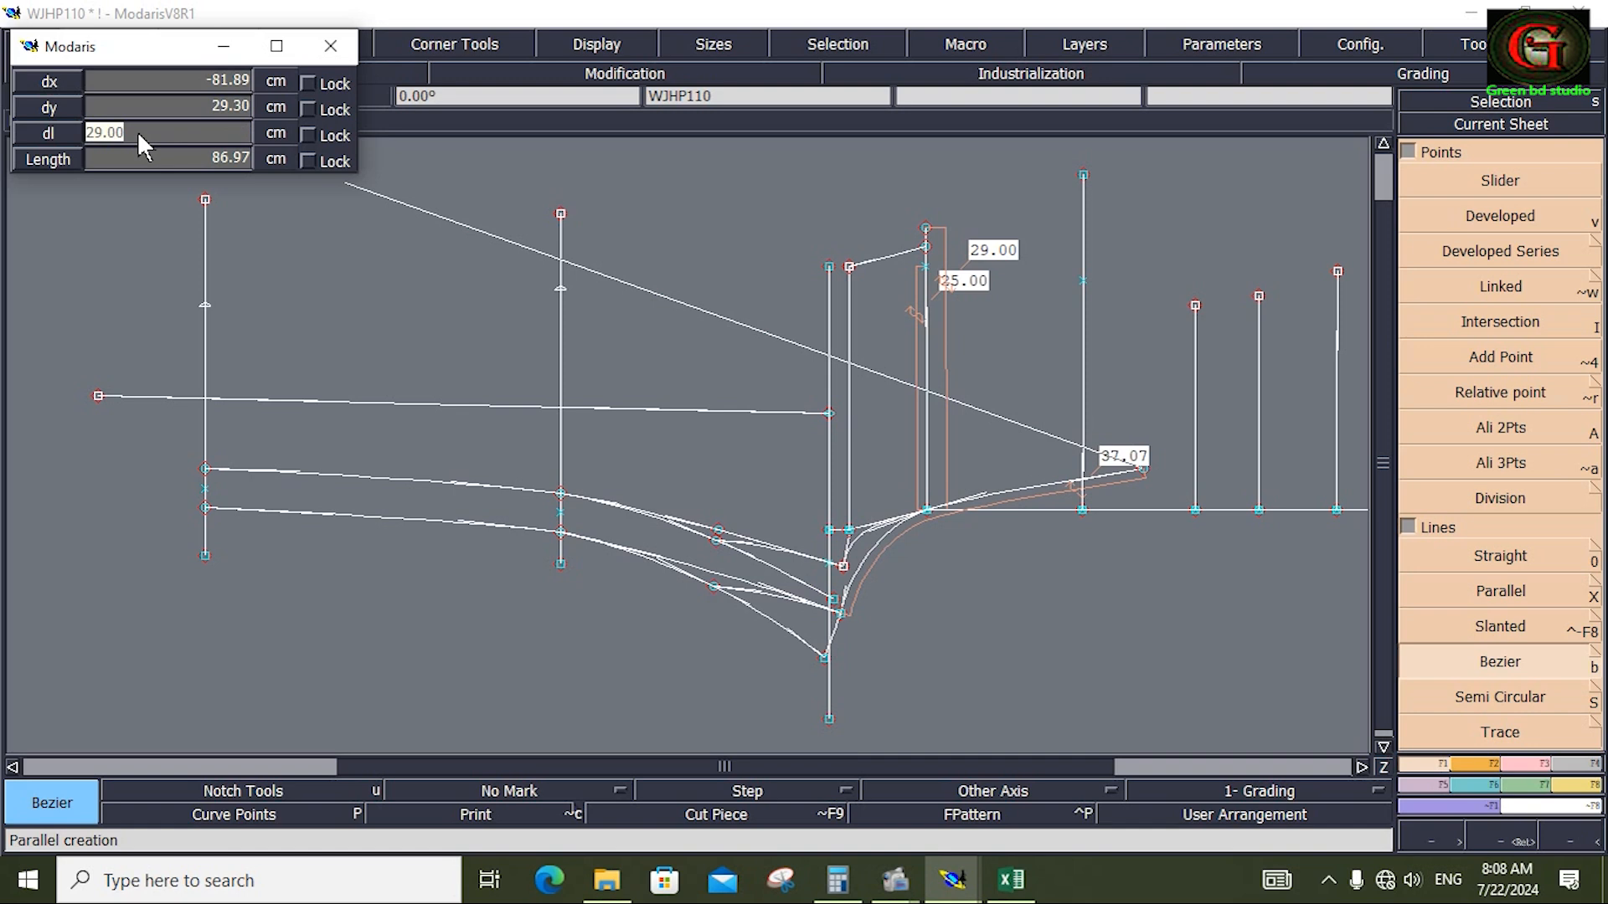
key(Return)
click(1083, 206)
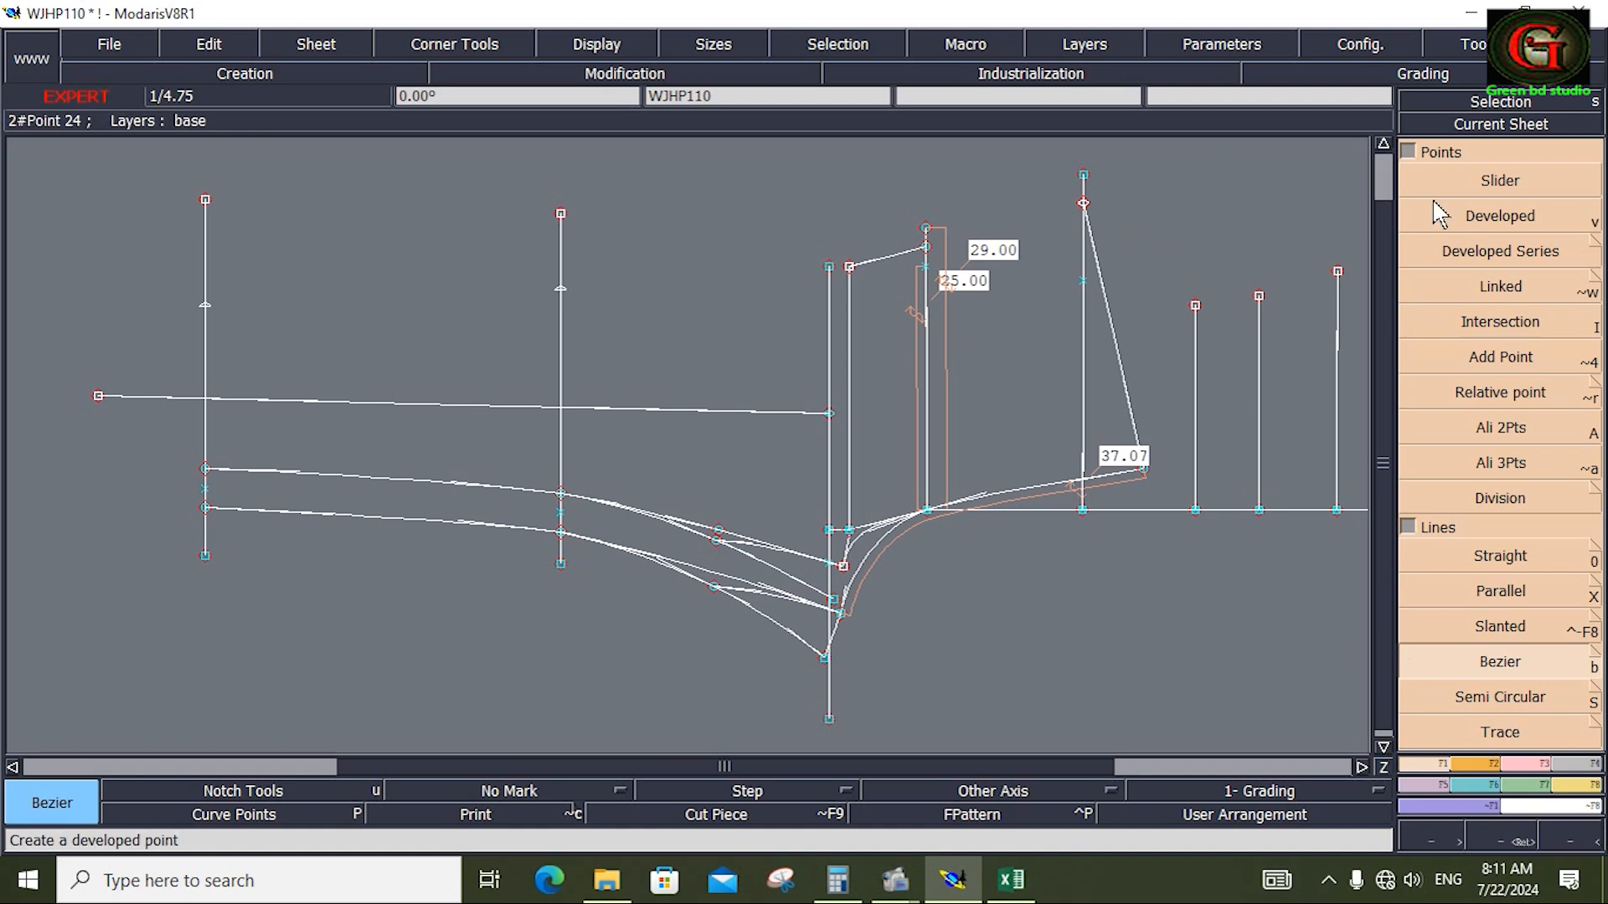
Place a developed point 2 cm below the original upper point of the lengthened vertical line, using a curve length of -2 cm
click(1504, 221)
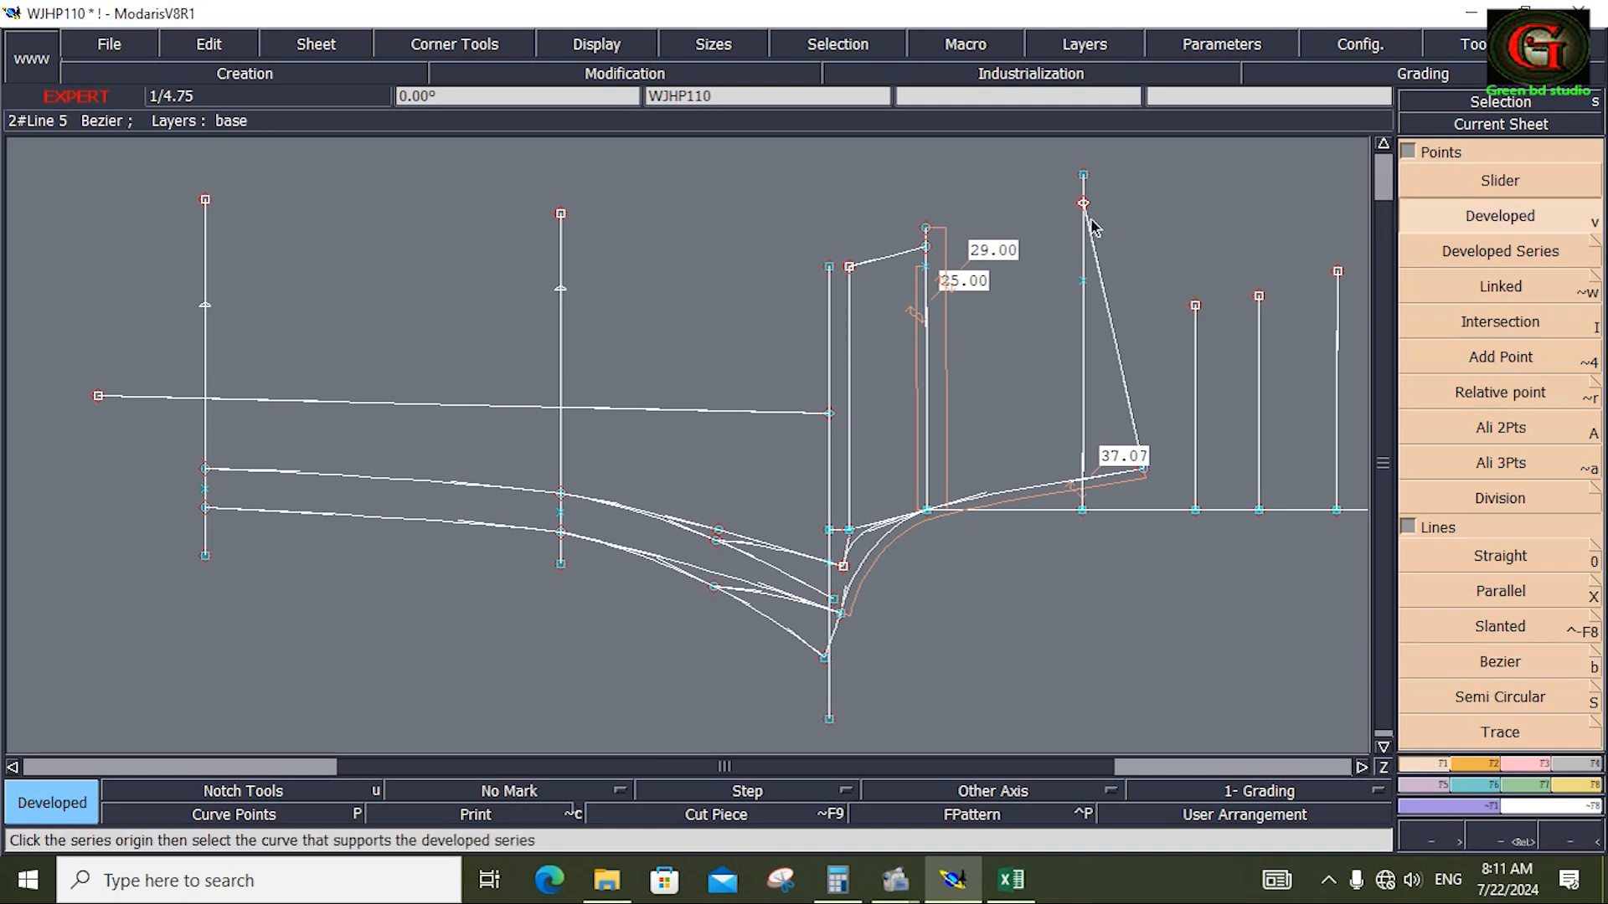
click(1084, 297)
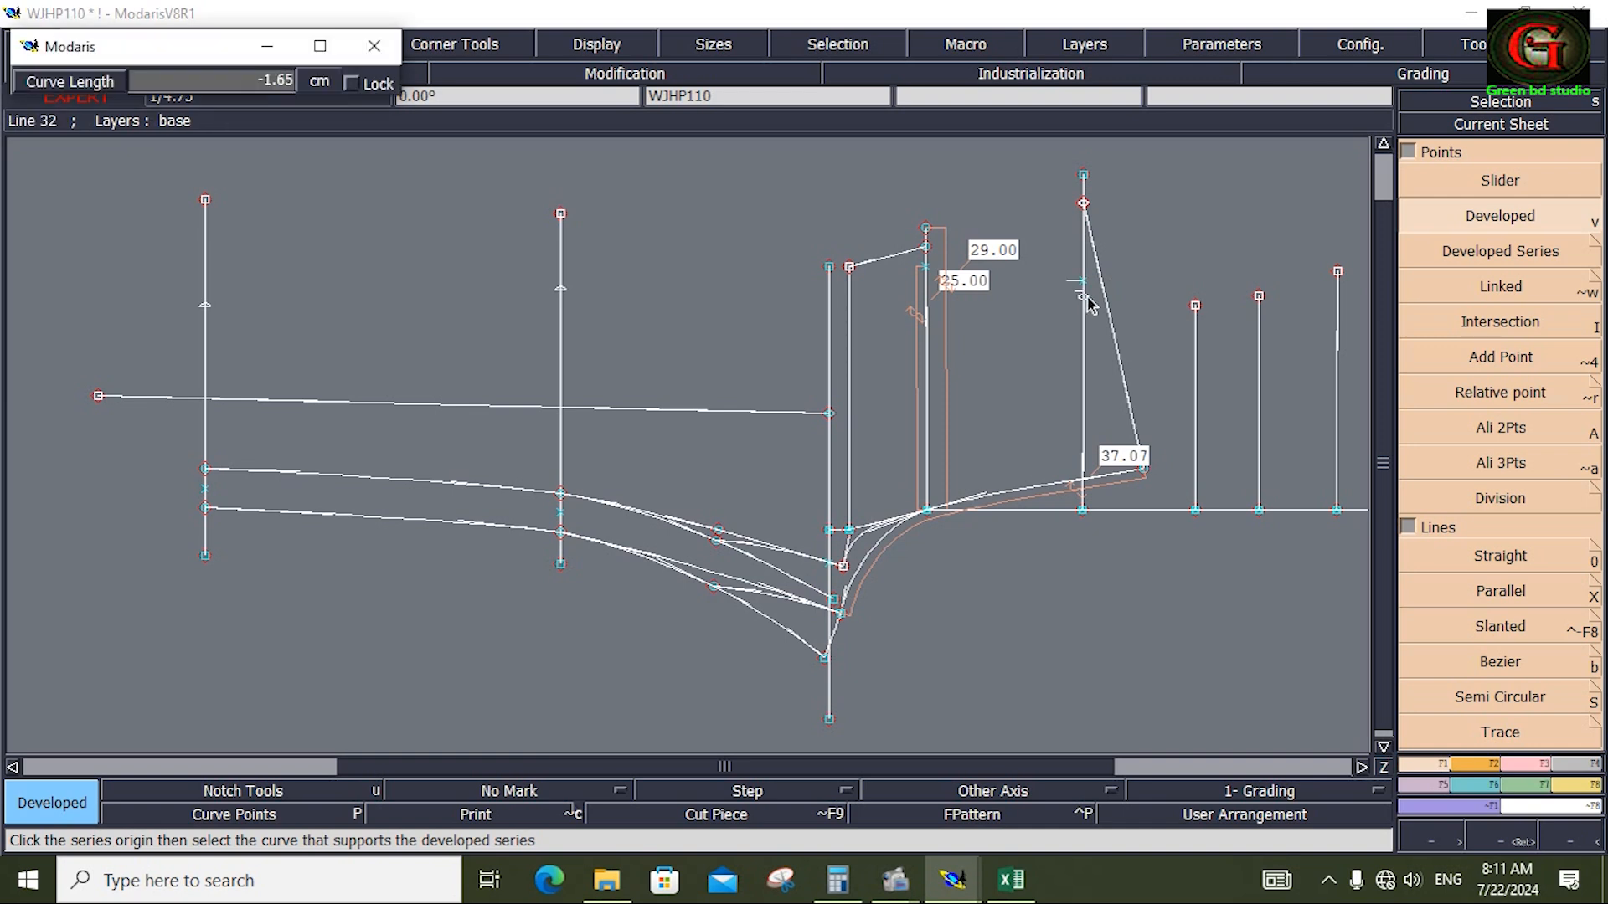
text(-2.00)
text(-)
text(2)
key(Return)
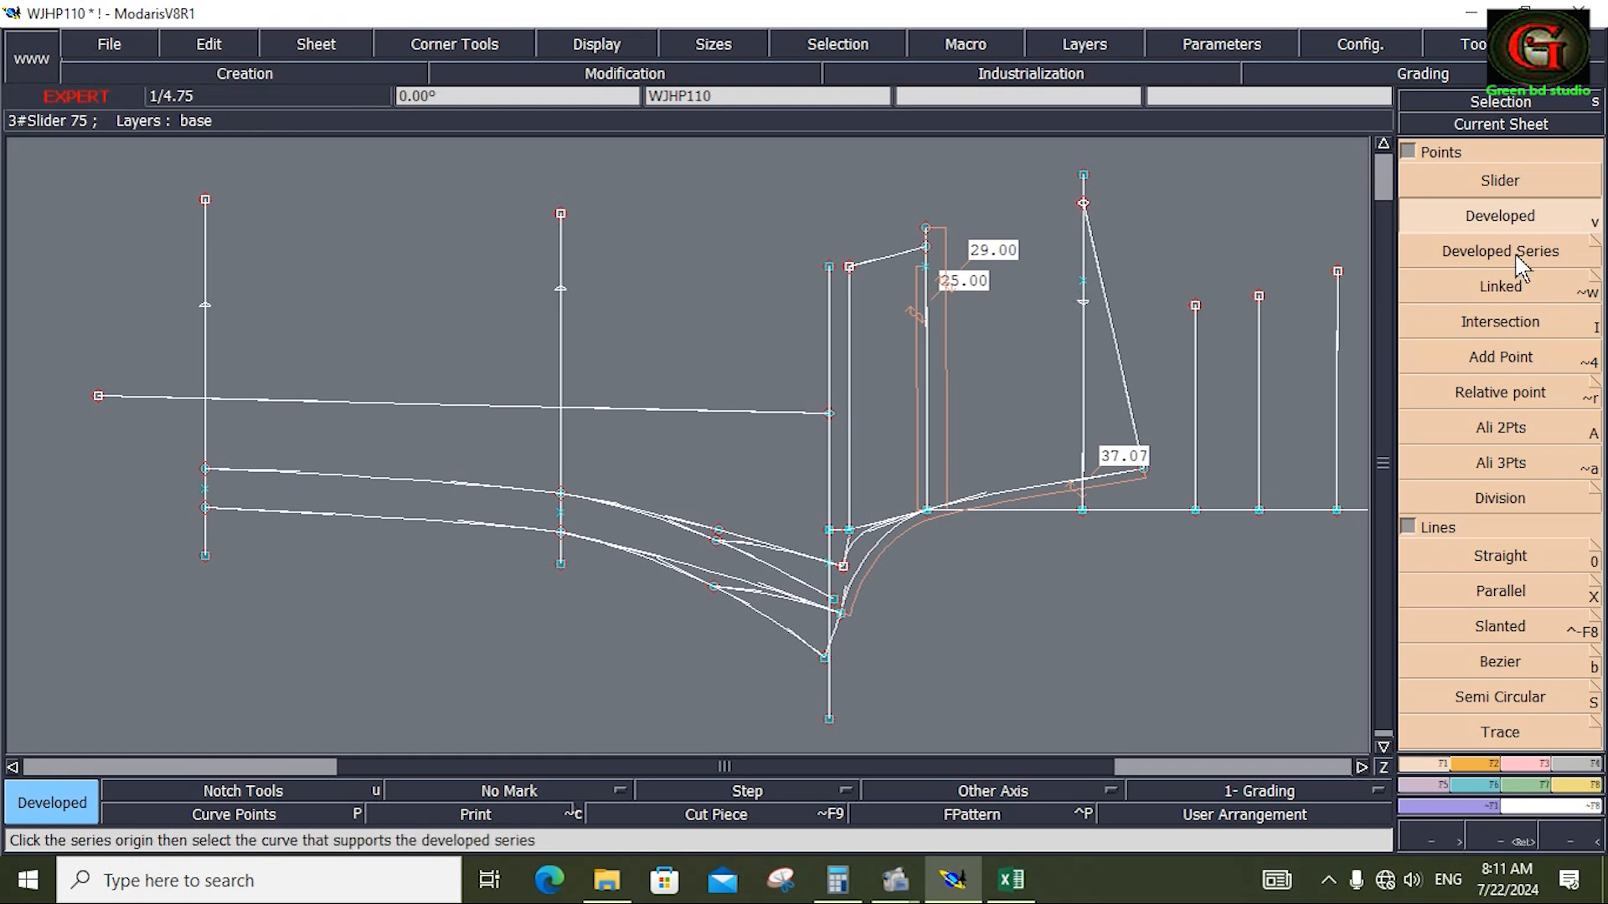
Reshape the 29 cm slanted line by sliding its upper end farther up the vertical line, just short of the line's end
click(1541, 765)
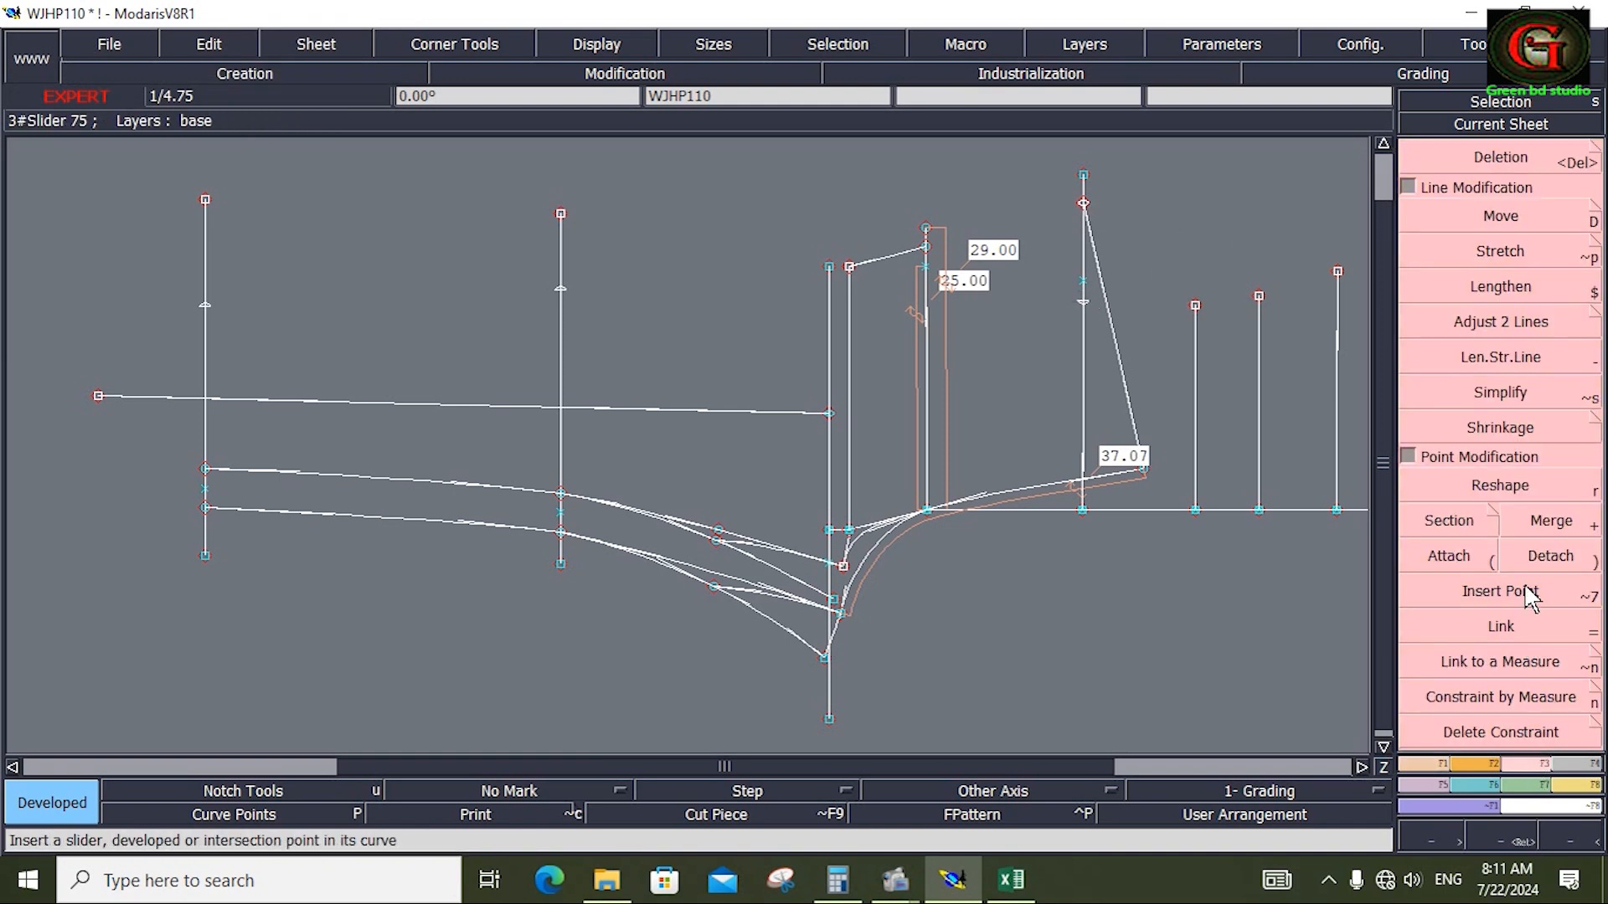
click(1503, 486)
click(1083, 202)
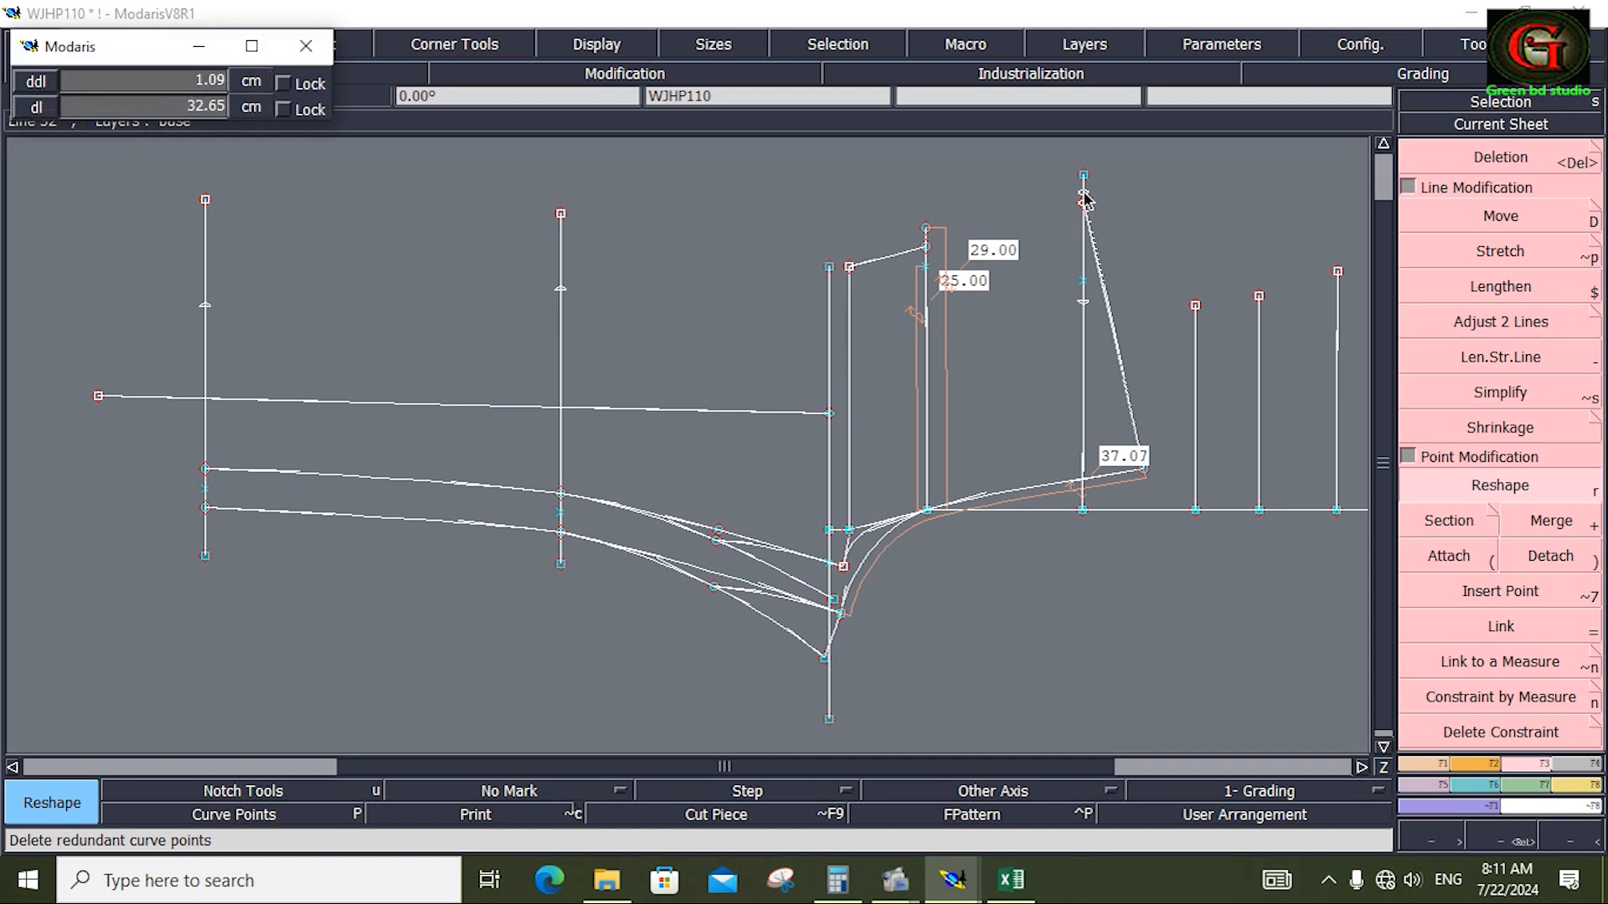
click(1083, 182)
key(Return)
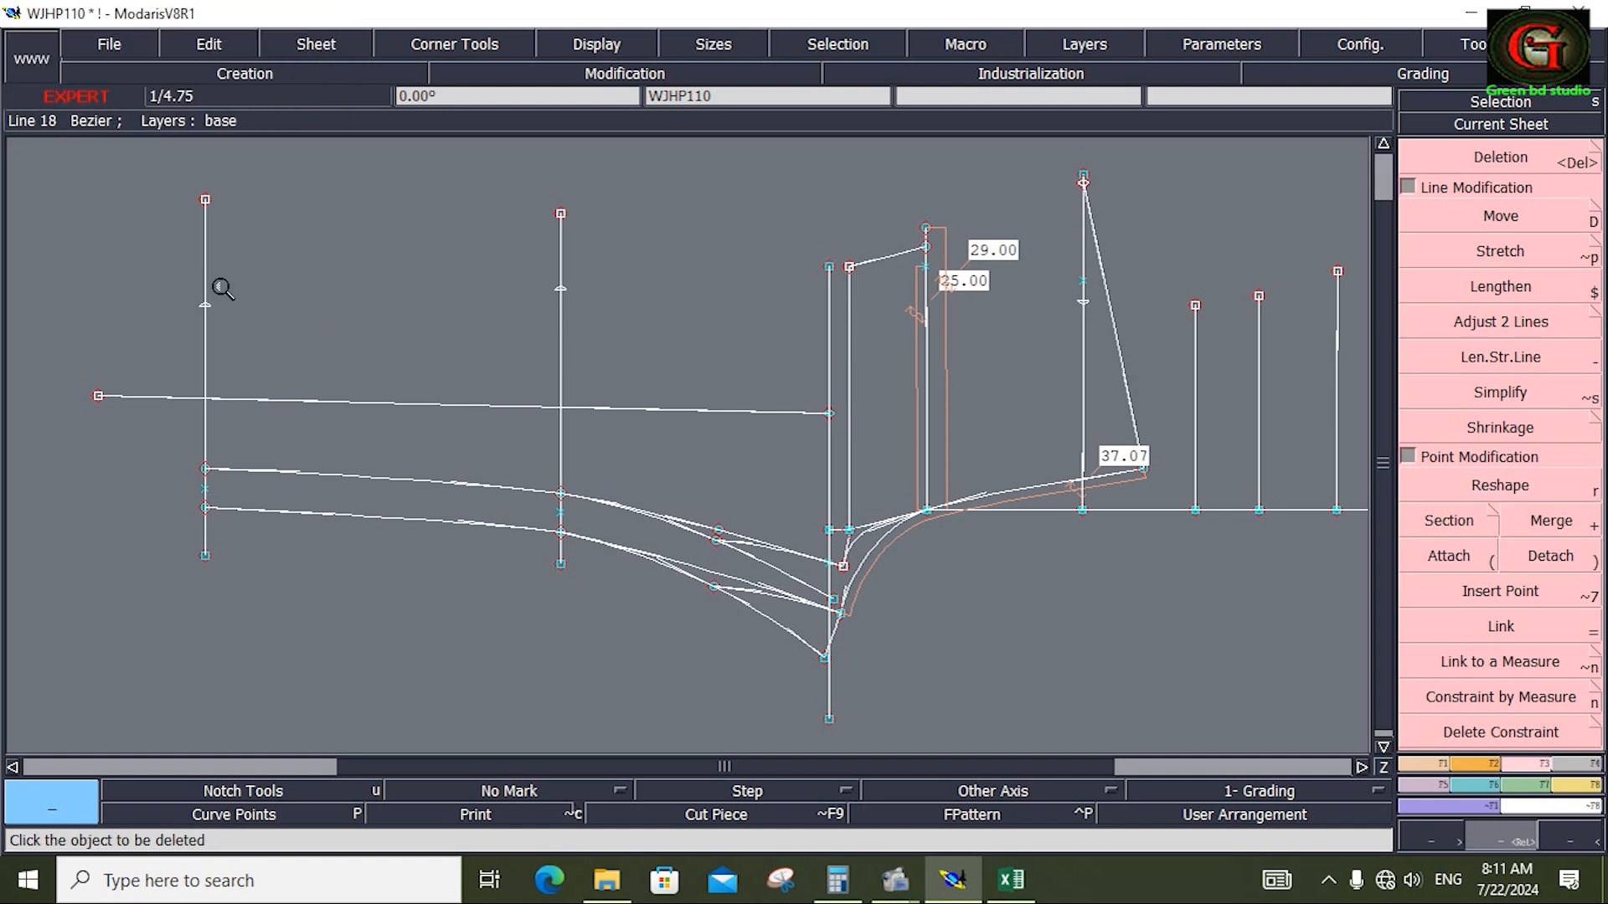
Place developed points 2 cm above the existing marks on the vertical knee and hem lines of the leg
click(1429, 757)
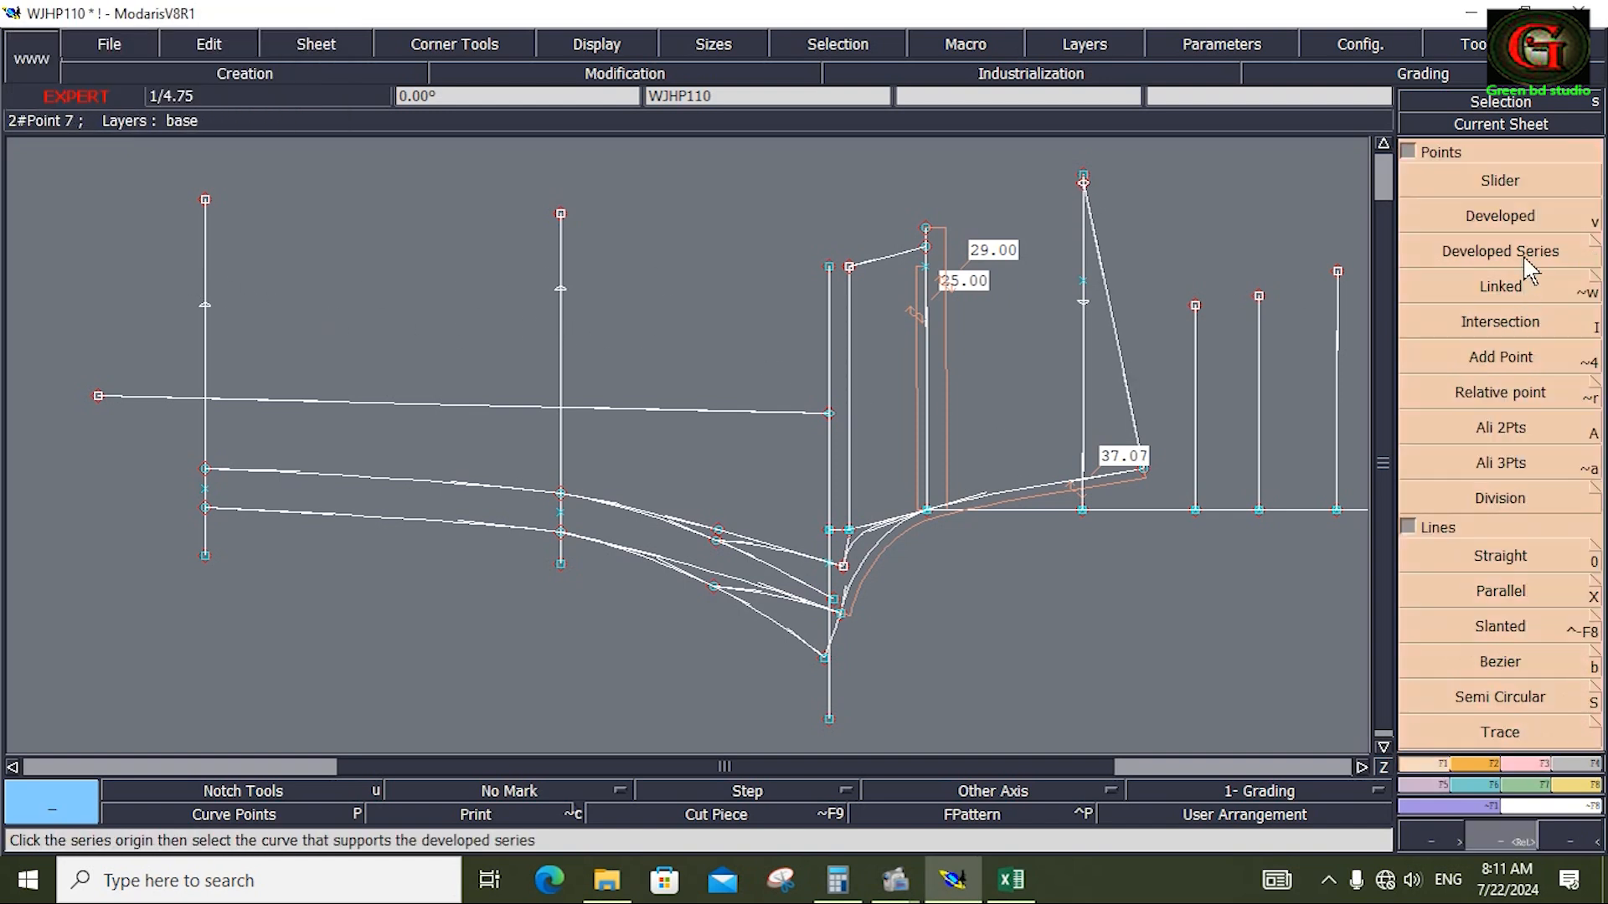
click(1500, 216)
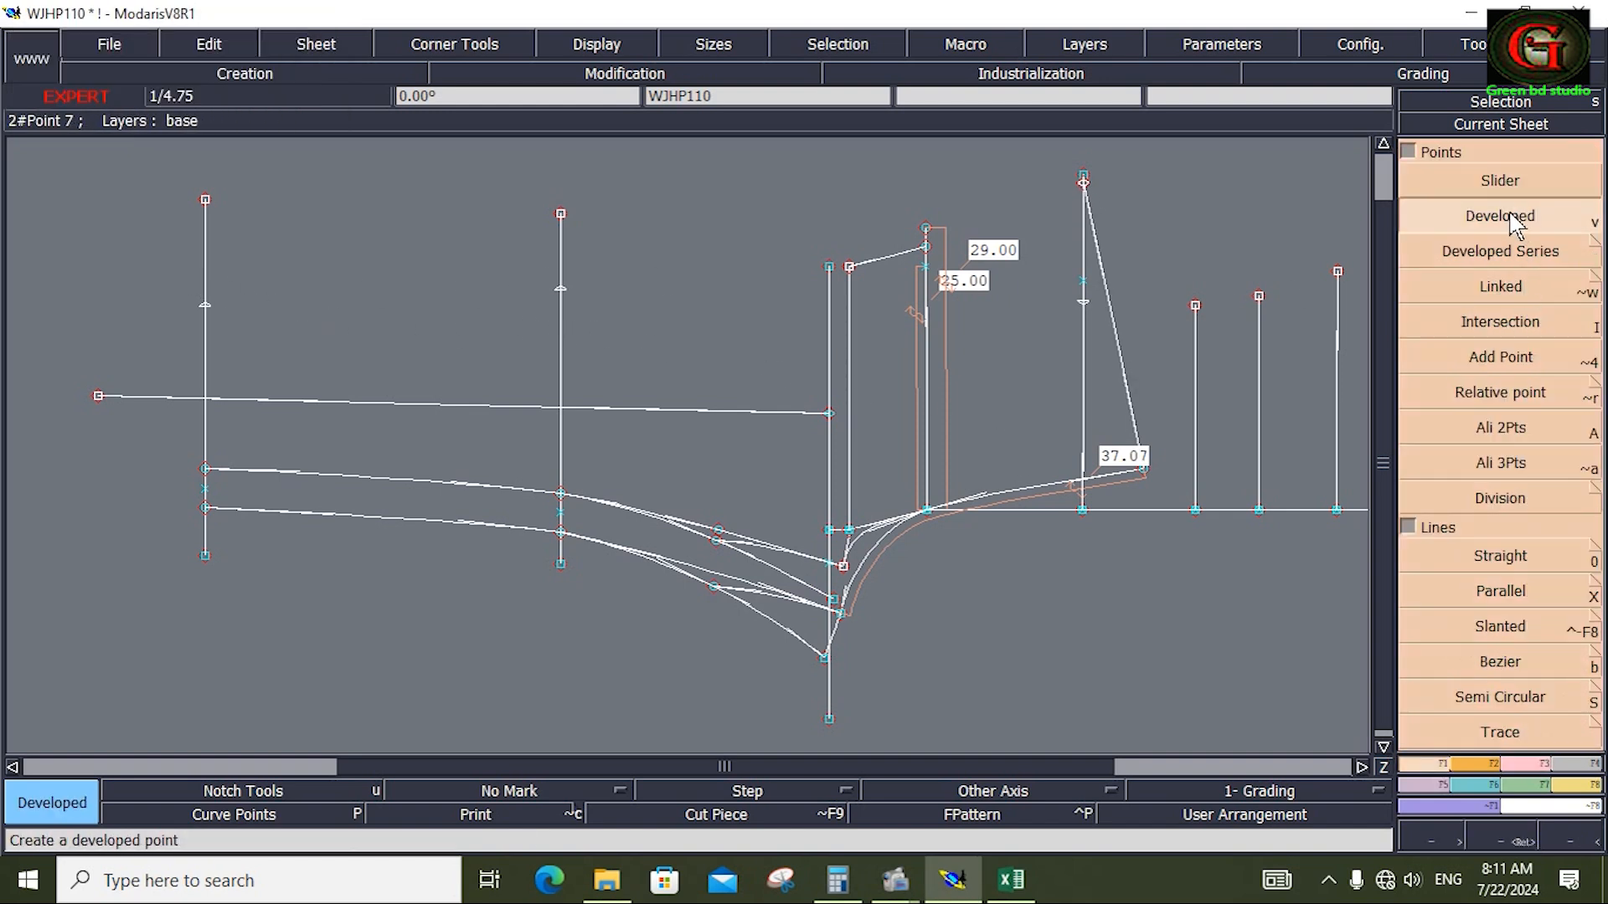
click(567, 276)
text(-2)
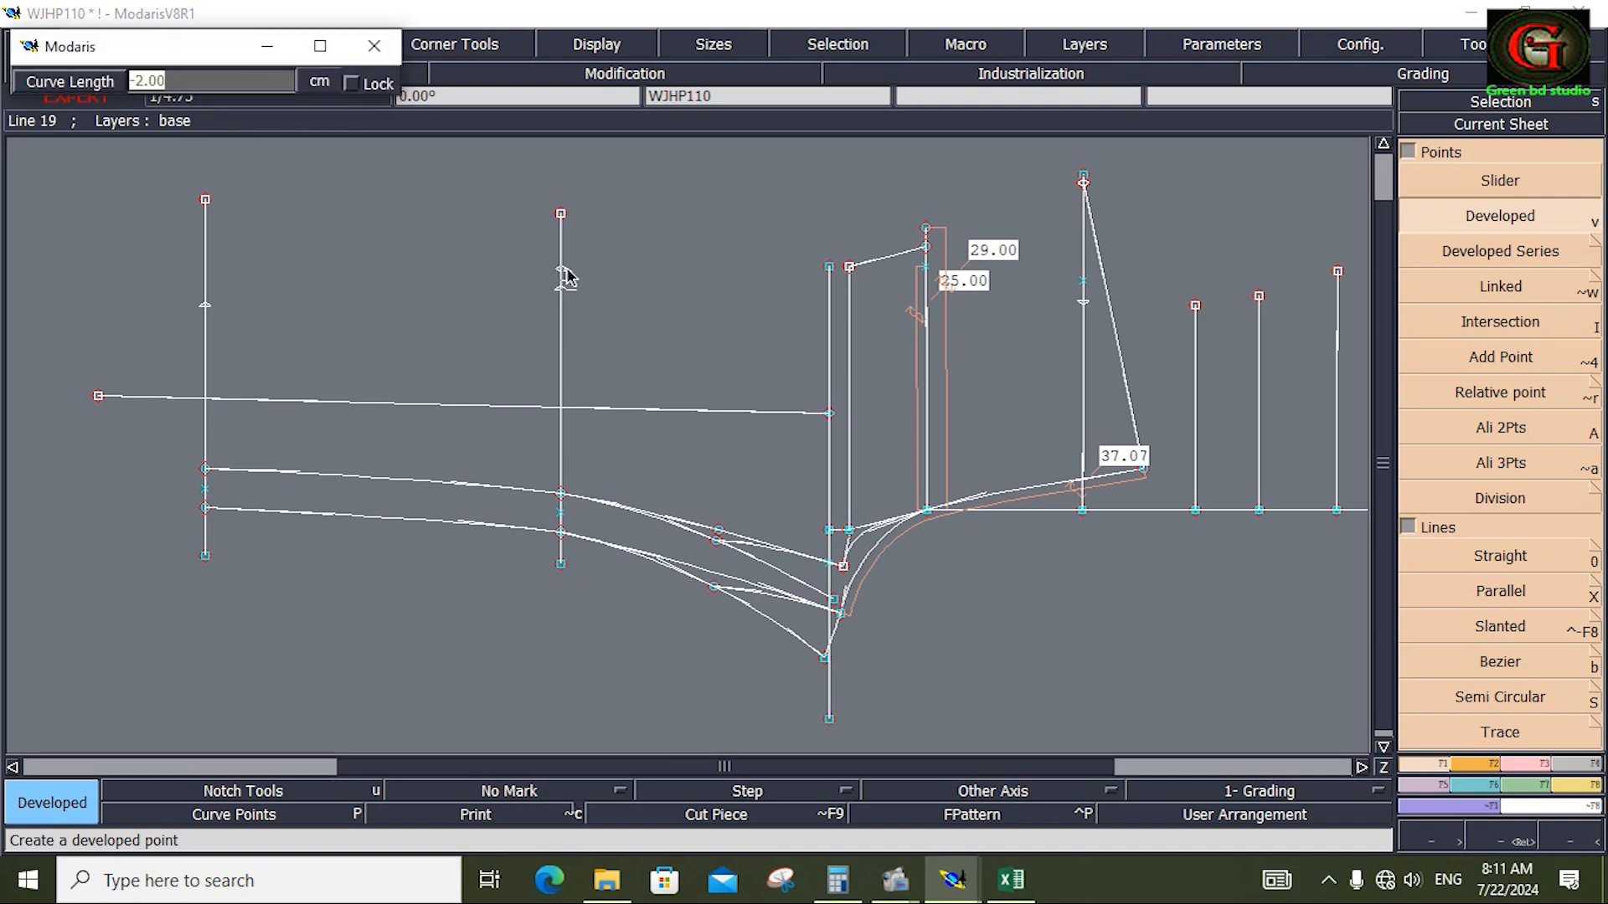
key(Return)
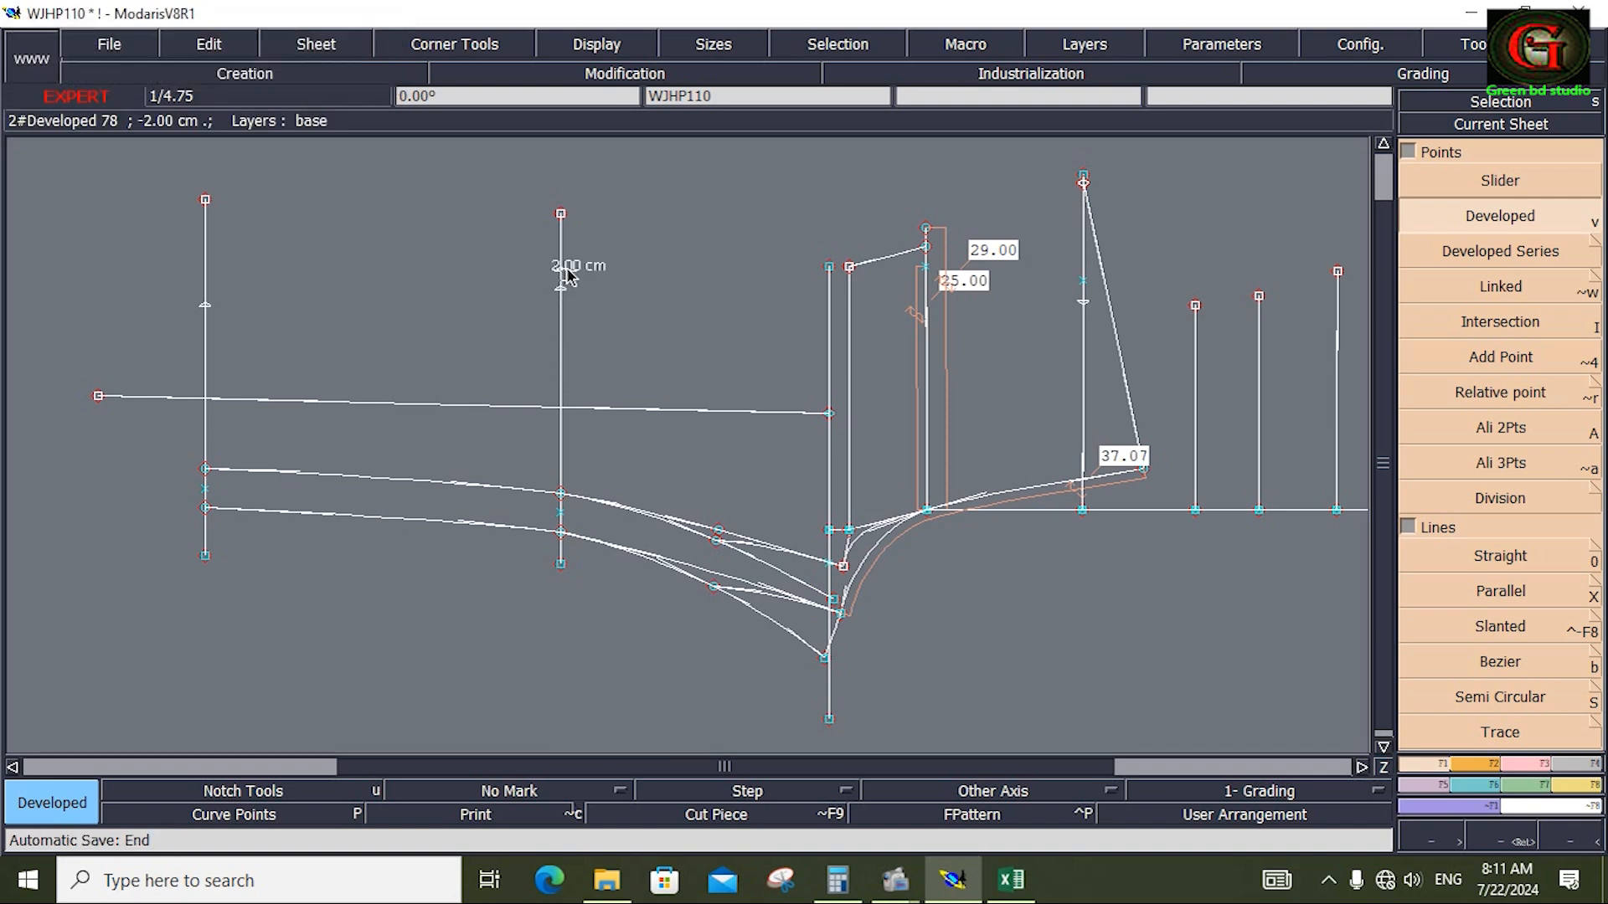
click(214, 287)
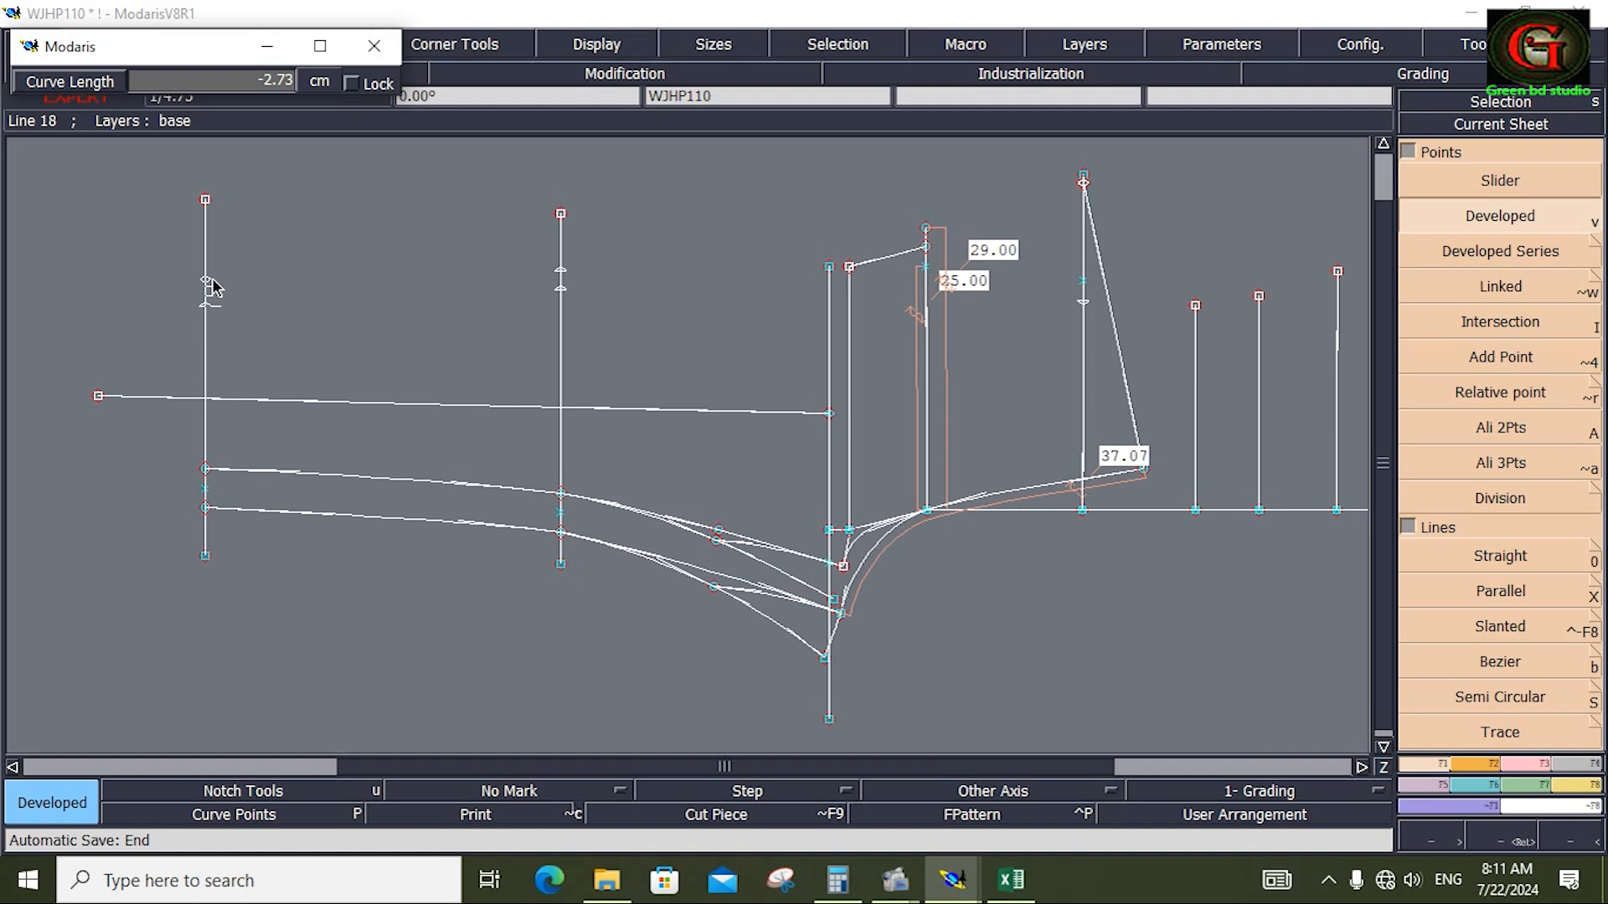
key(Return)
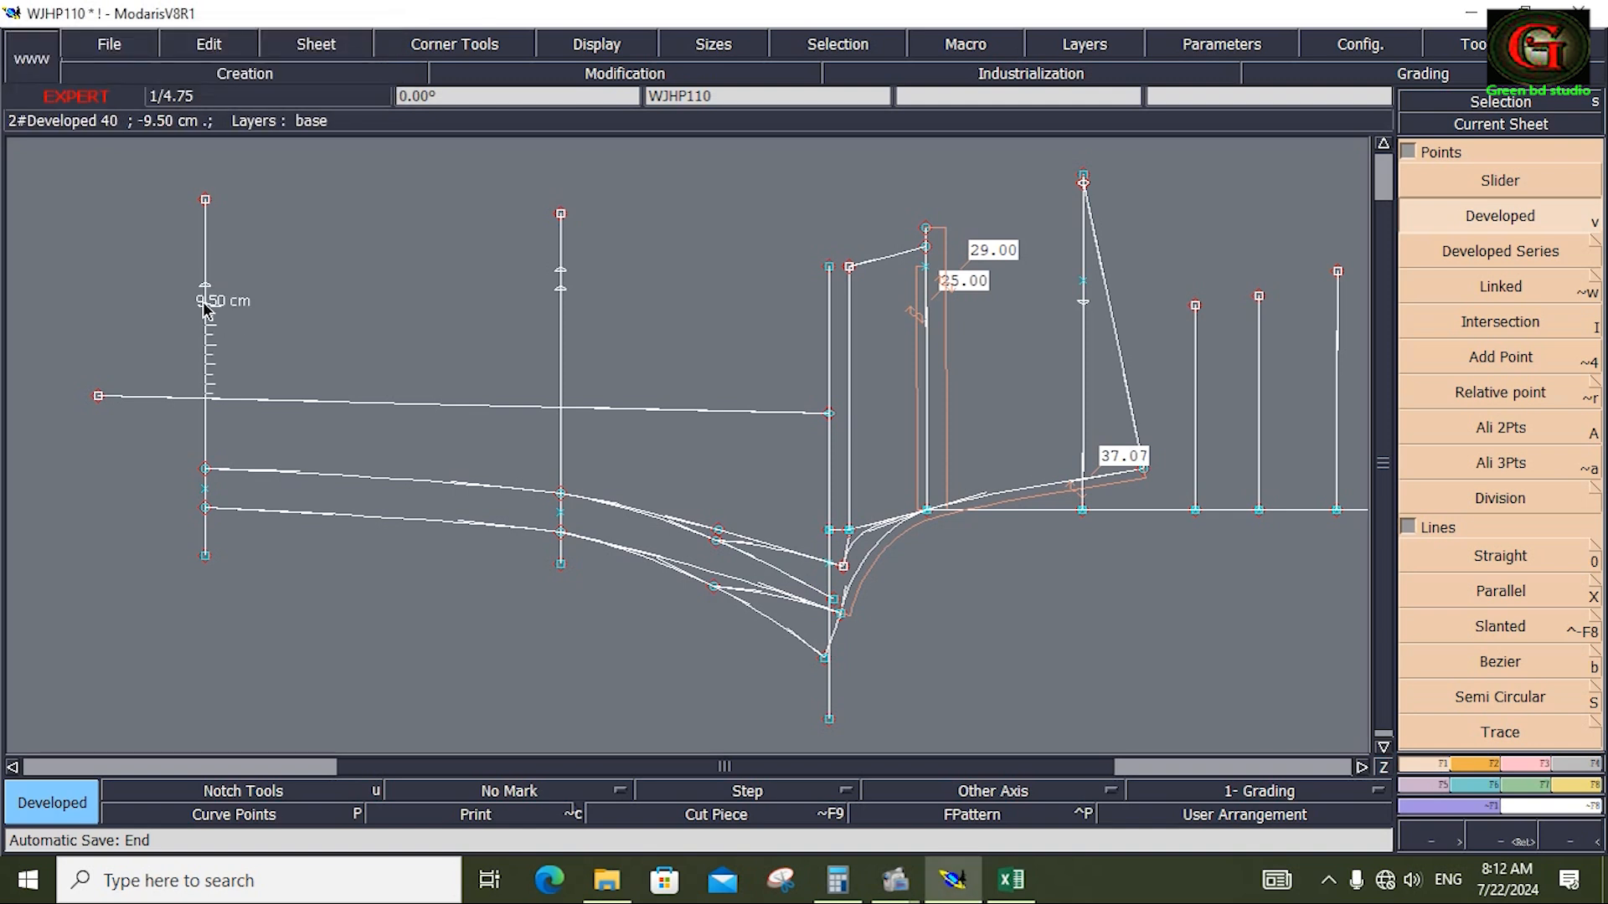
Place developed points 2 cm below the original marks on the vertical hem and knee lines of the leg
click(207, 323)
text(-2.00)
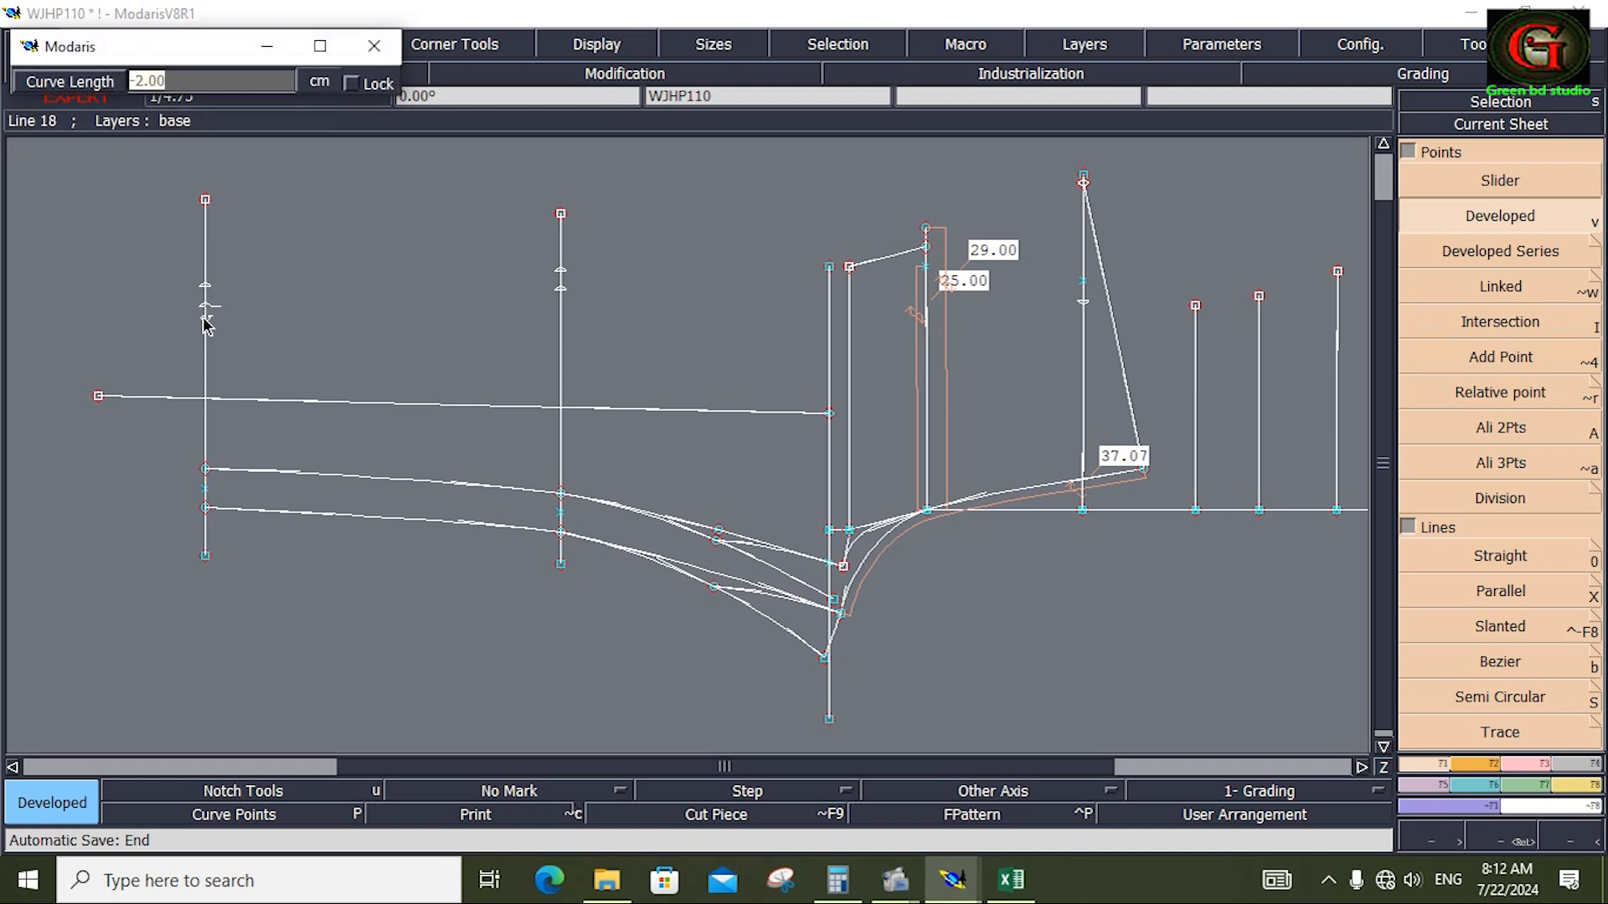
text(2)
key(Return)
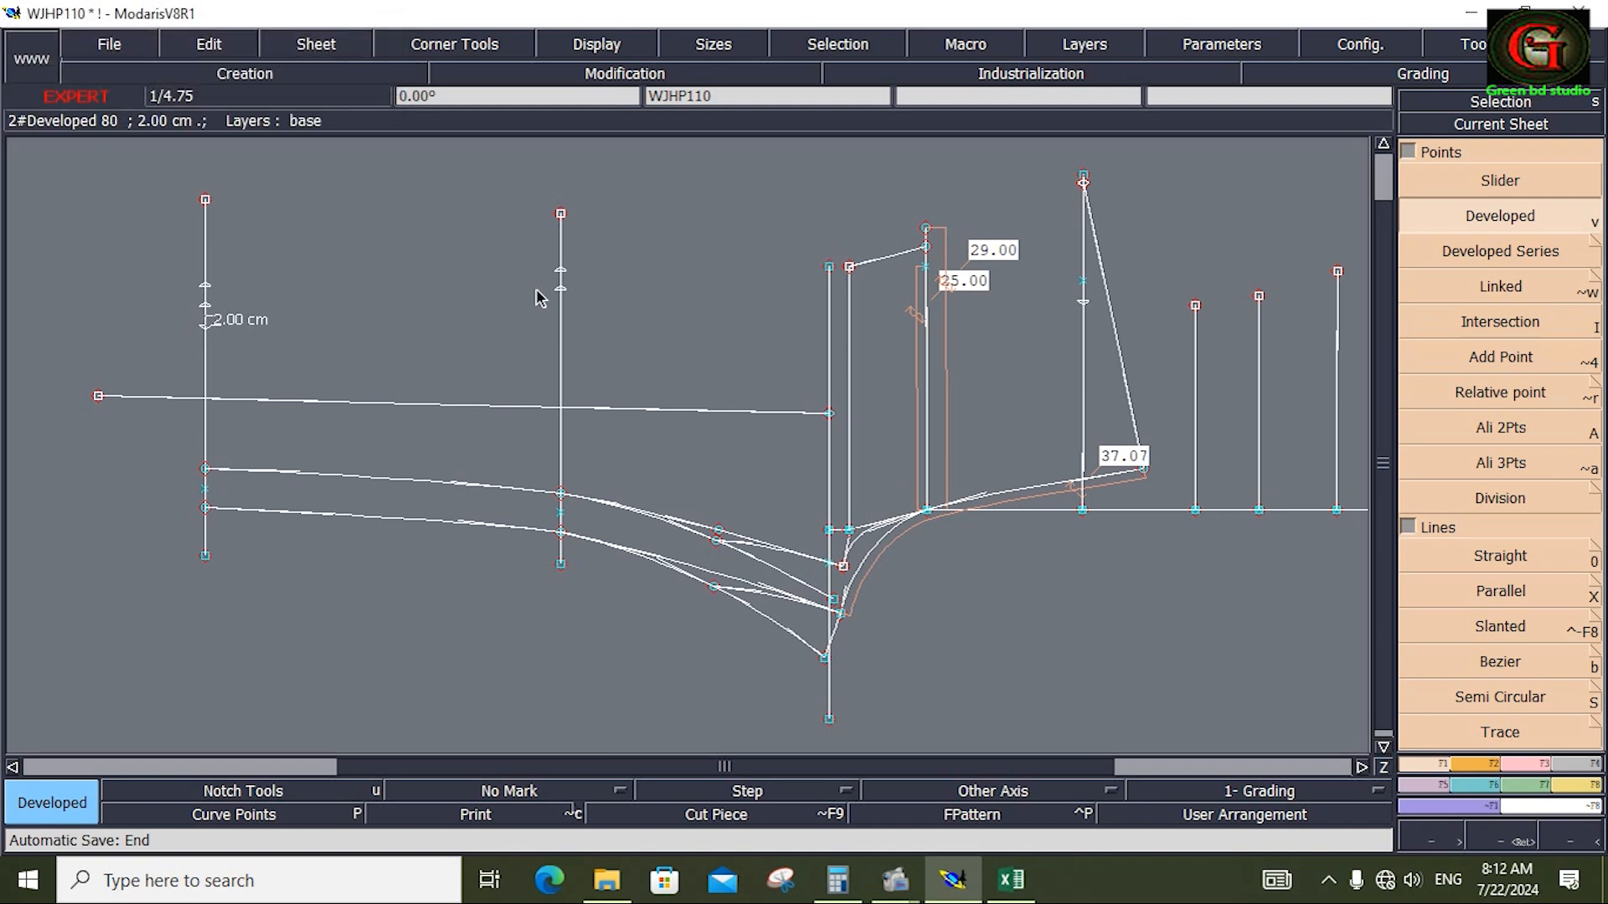
click(560, 289)
Place developed points 2 cm below the upper ends of the vertical crotch line and the thigh line beside it
click(829, 267)
key(Down)
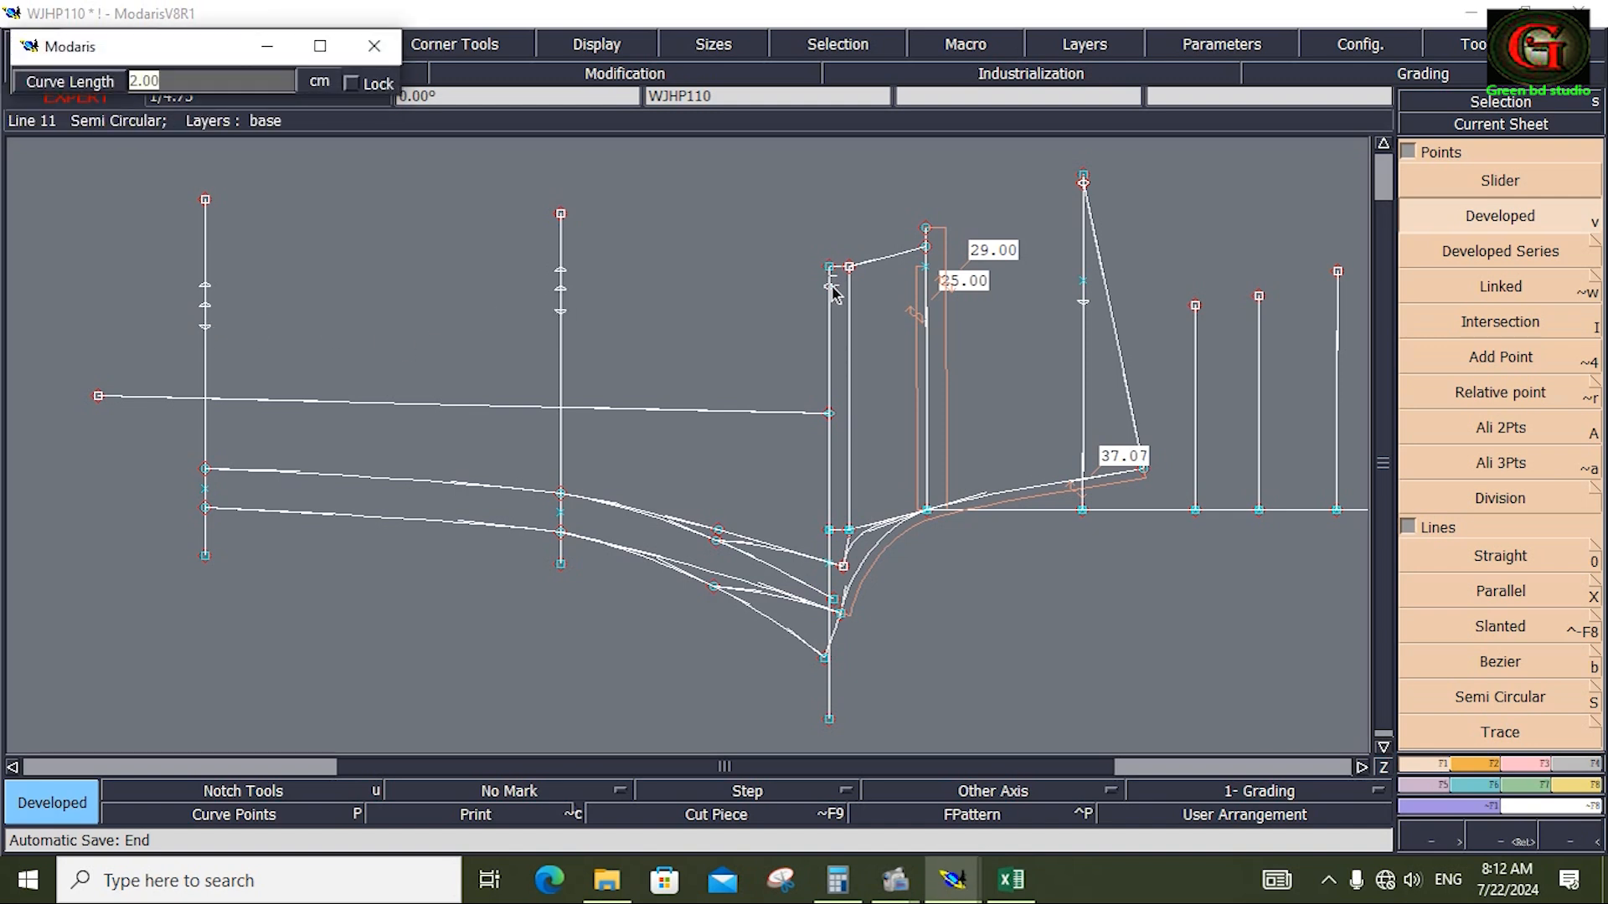
key(Return)
click(850, 278)
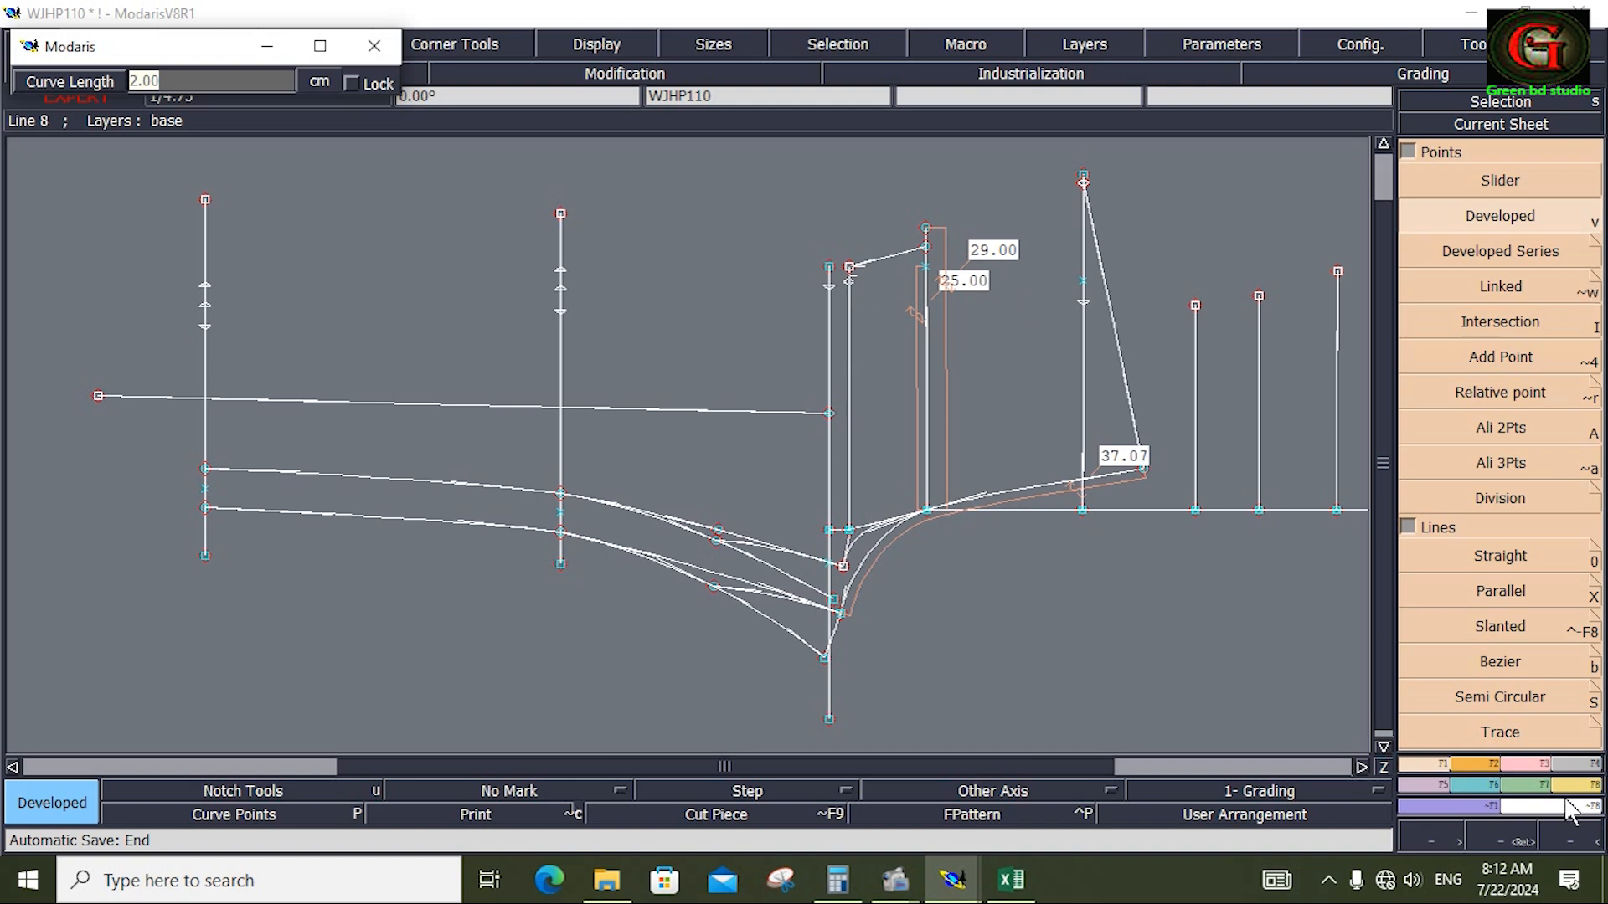
key(Return)
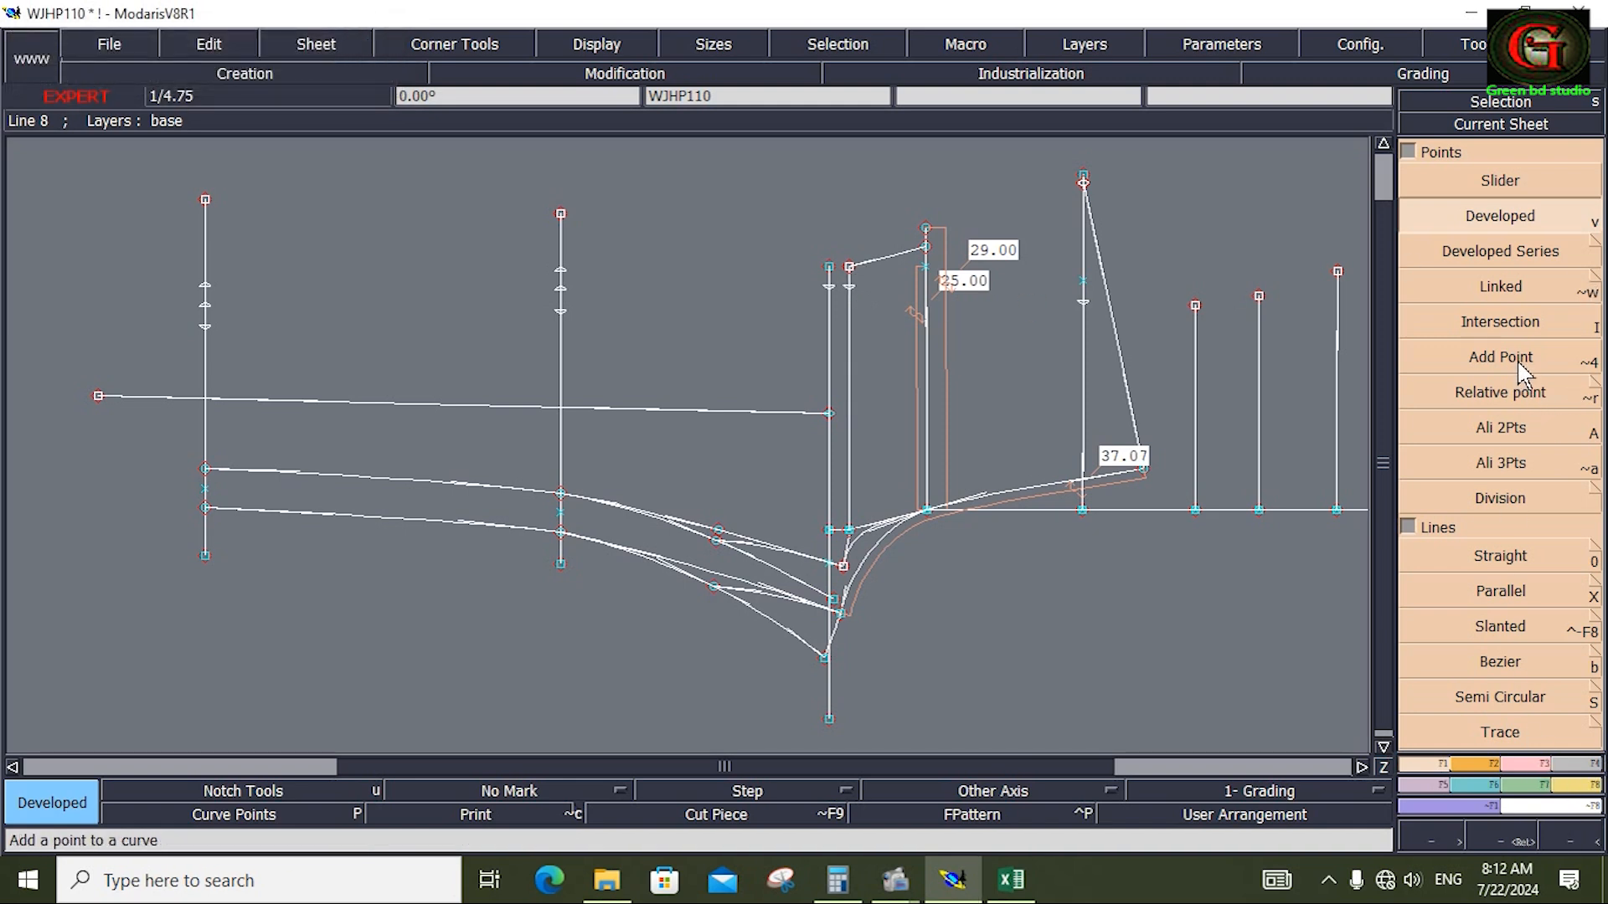
Lengthen the upper ends of the vertical crotch line and the adjacent thigh line by 2 cm each
click(1541, 758)
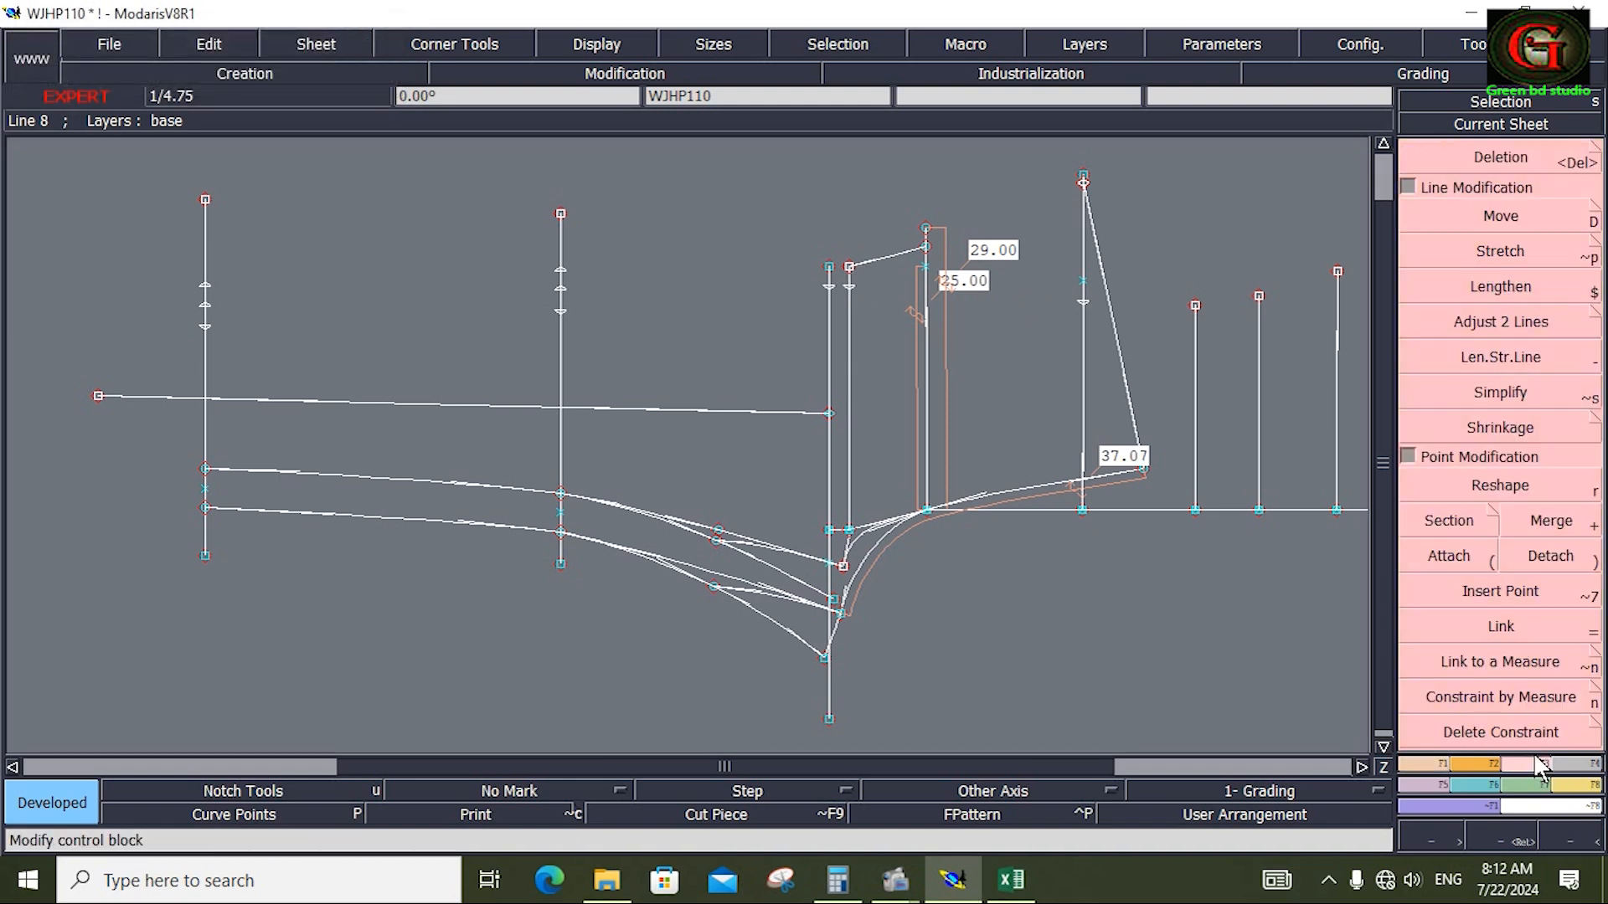
click(1503, 359)
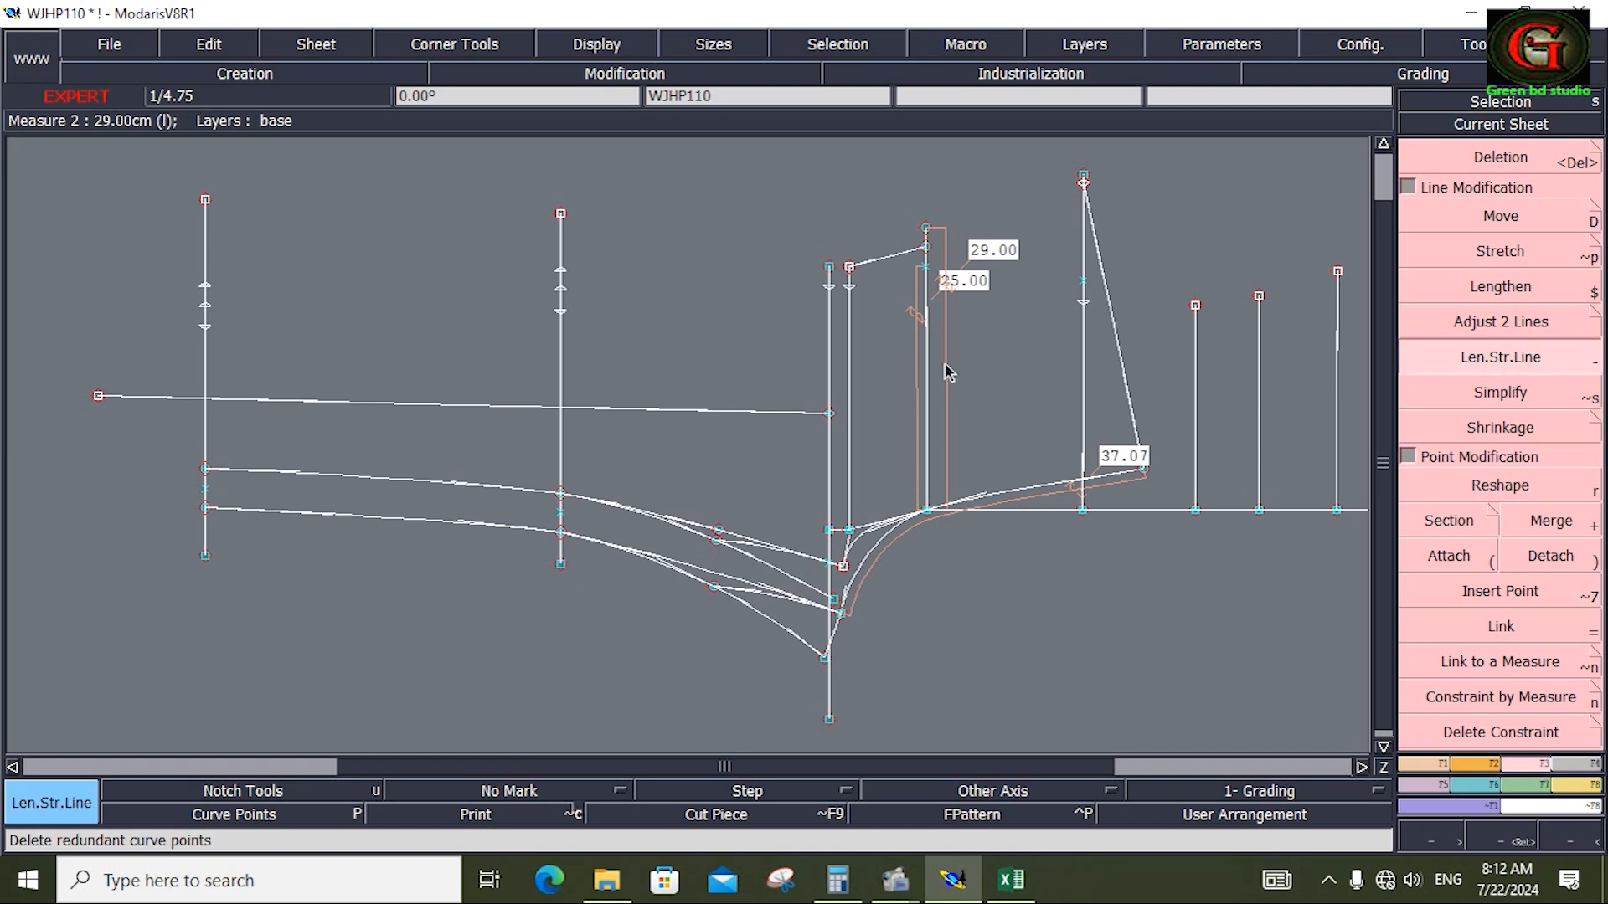
click(850, 315)
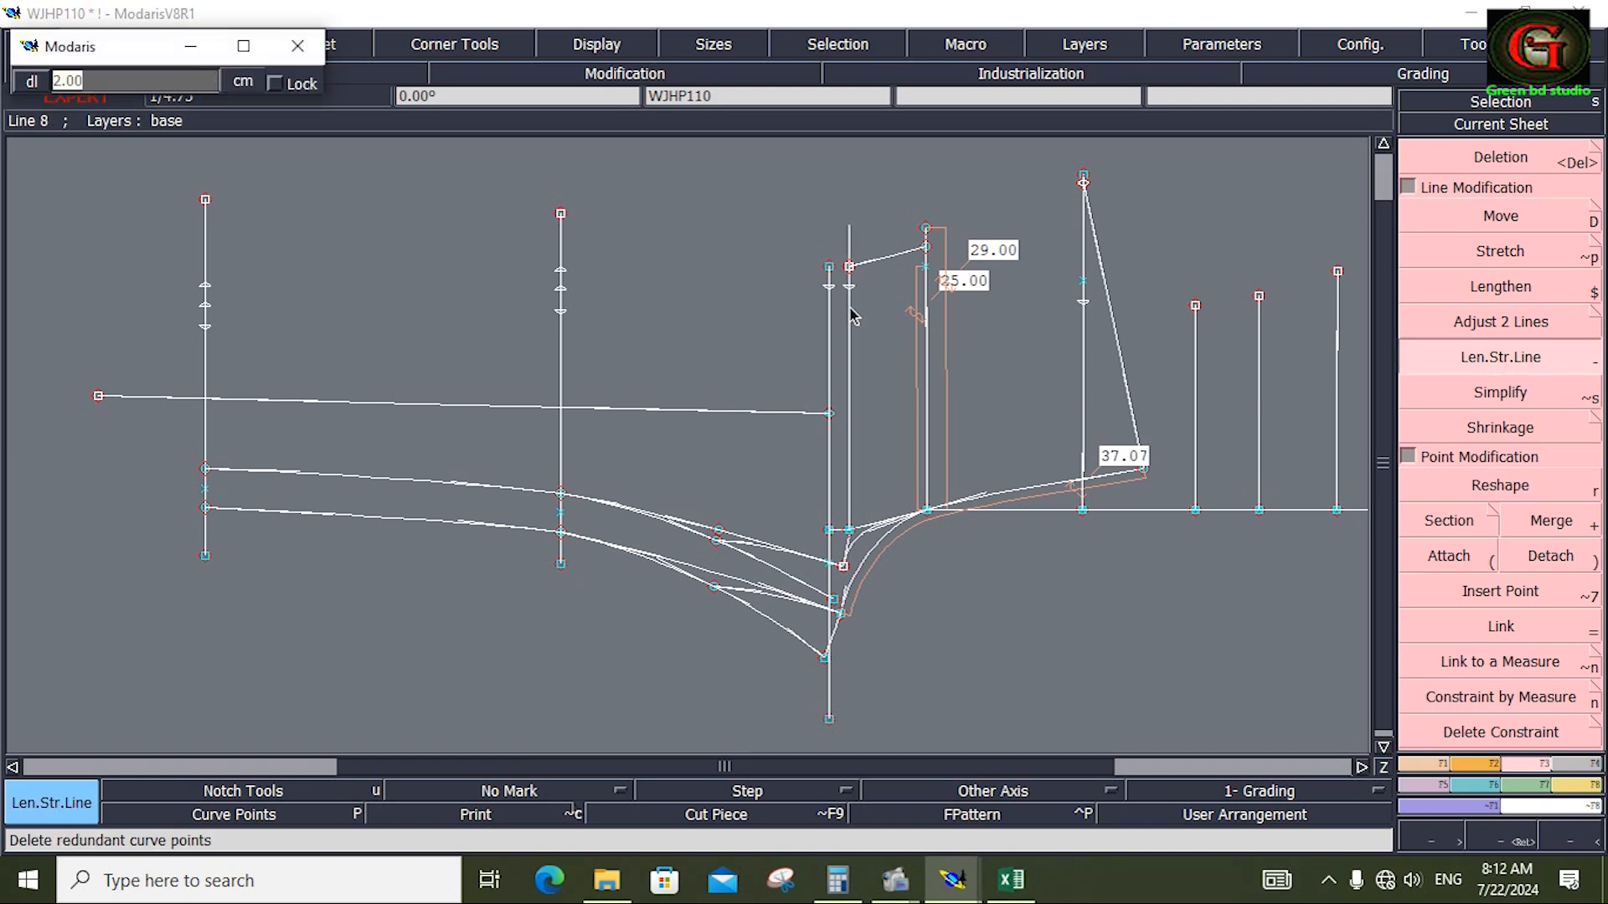
key(Return)
click(830, 316)
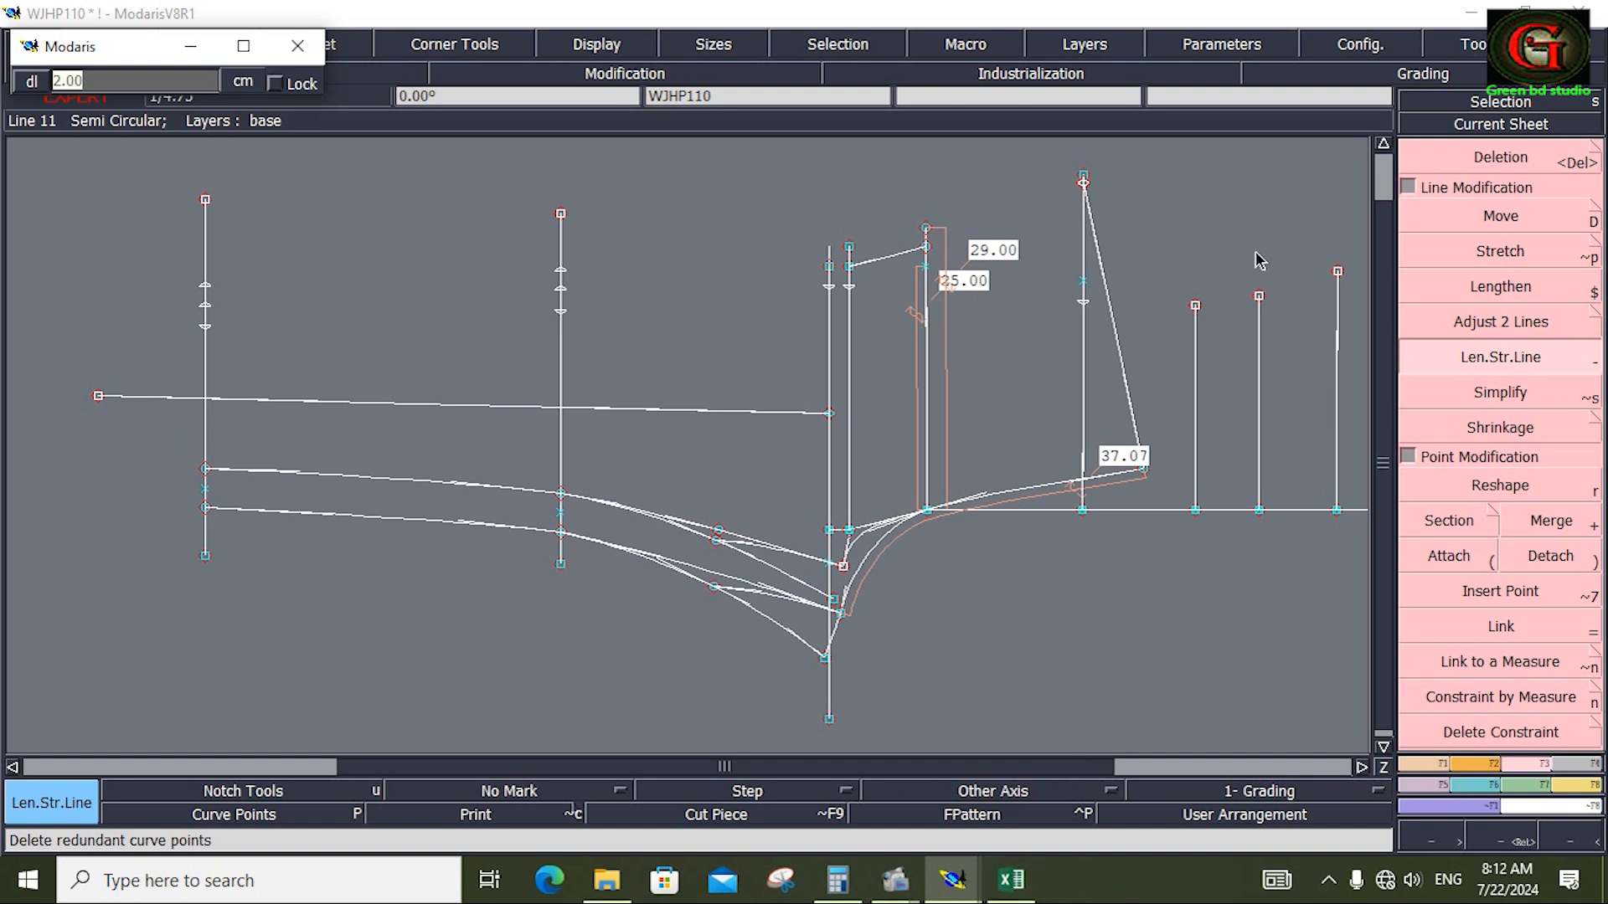
Insert the marked points into the vertical waist, thigh, crotch, knee and hem lines, leaving the original middle marks on knee and hem
click(1422, 594)
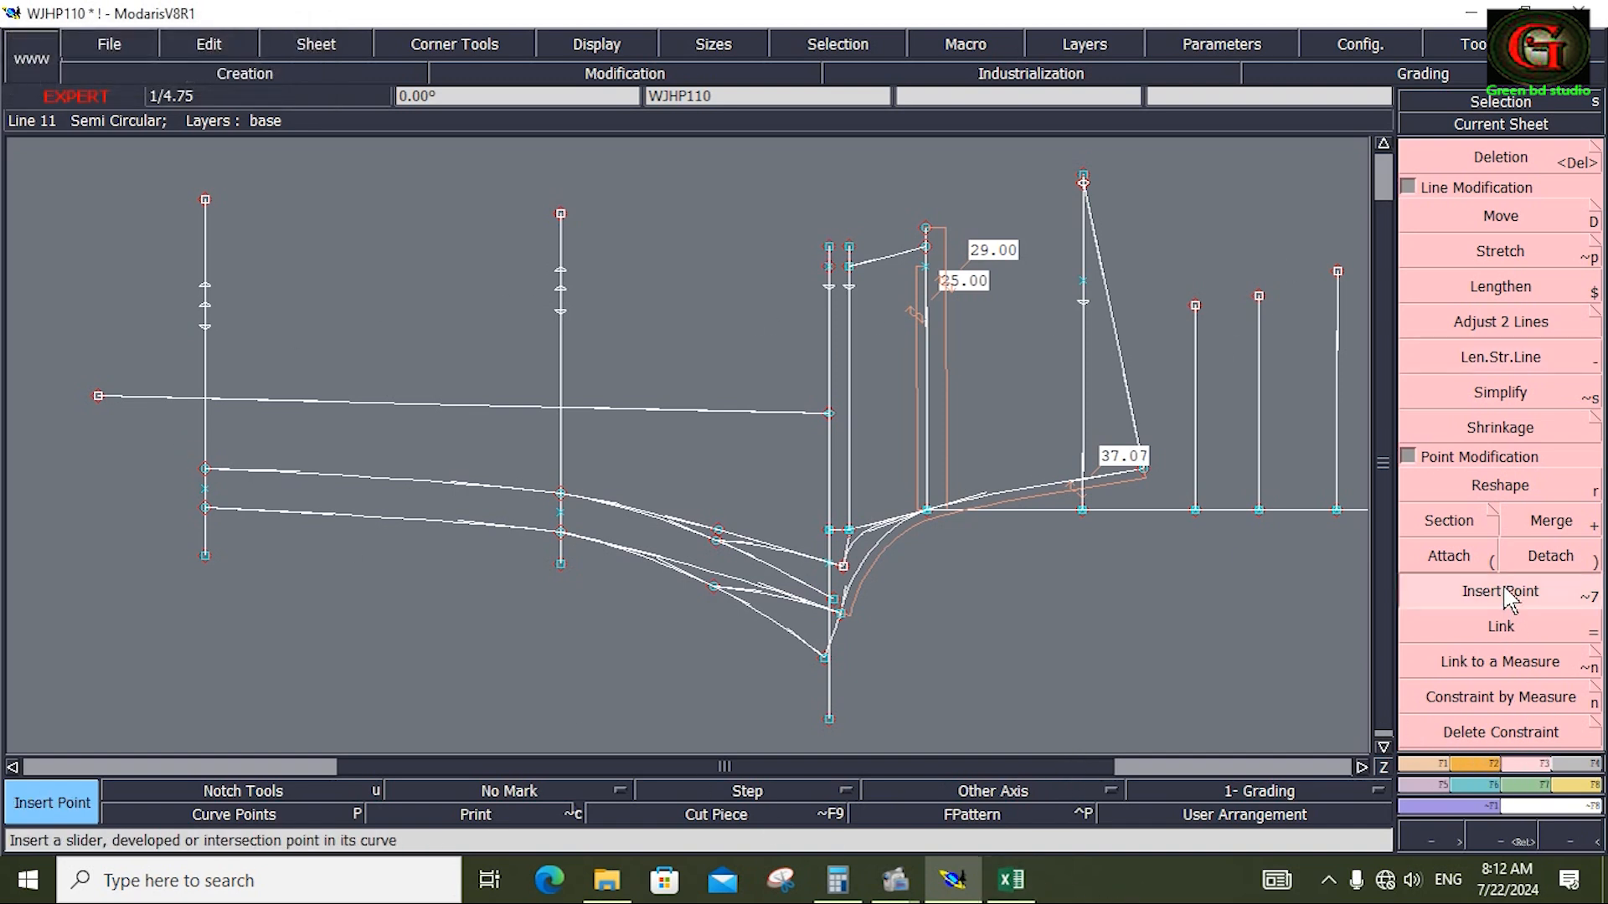
click(1081, 306)
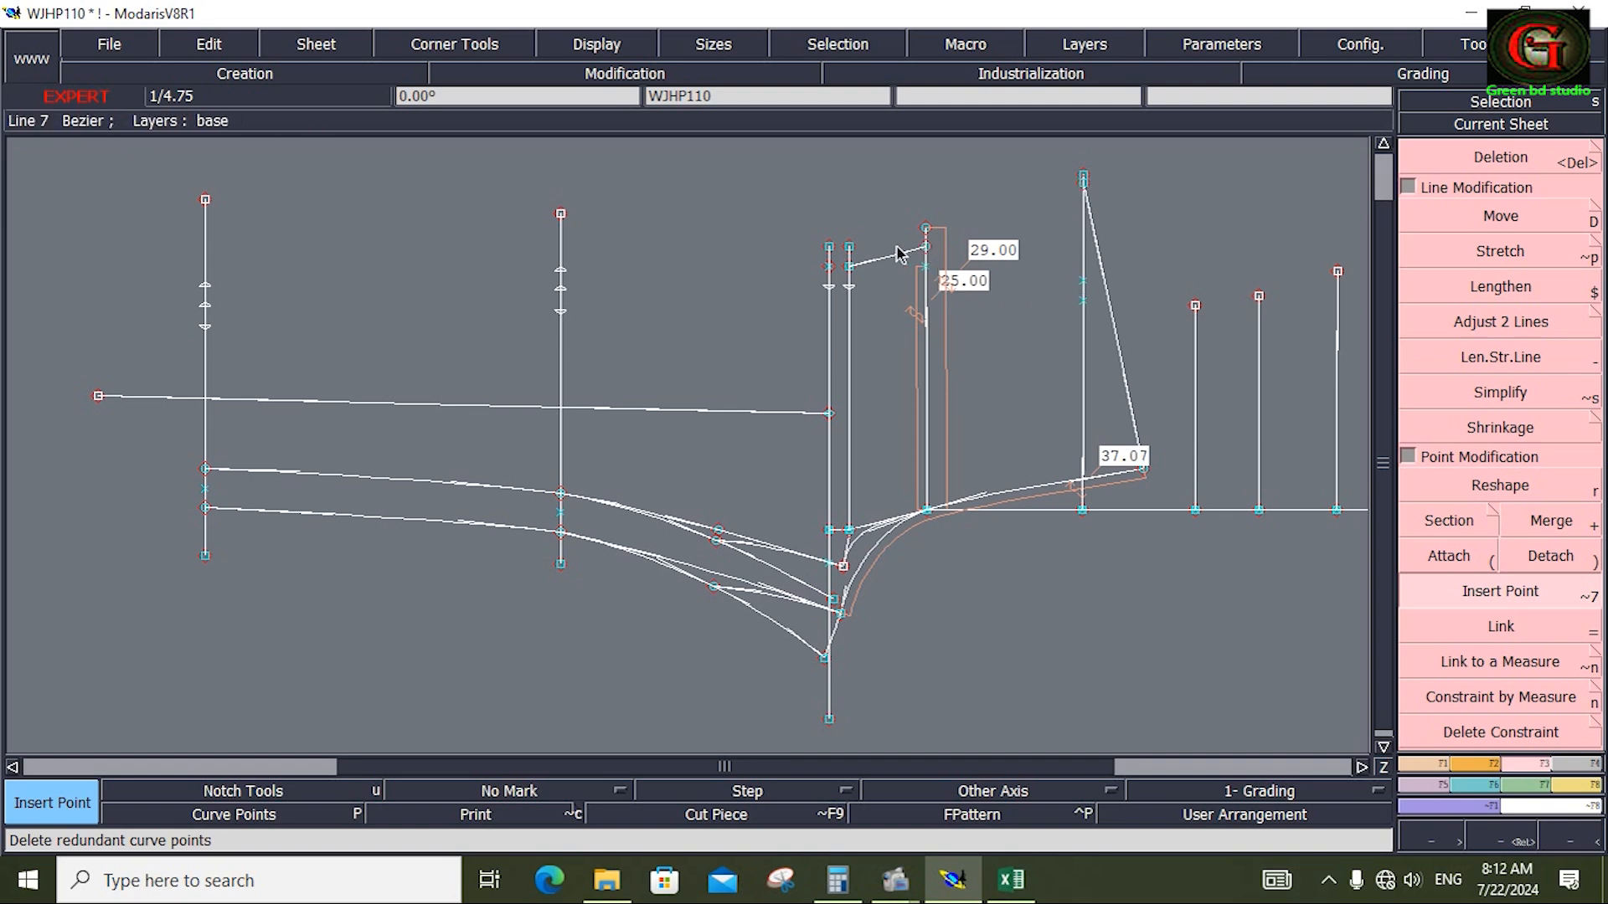
click(849, 284)
click(830, 285)
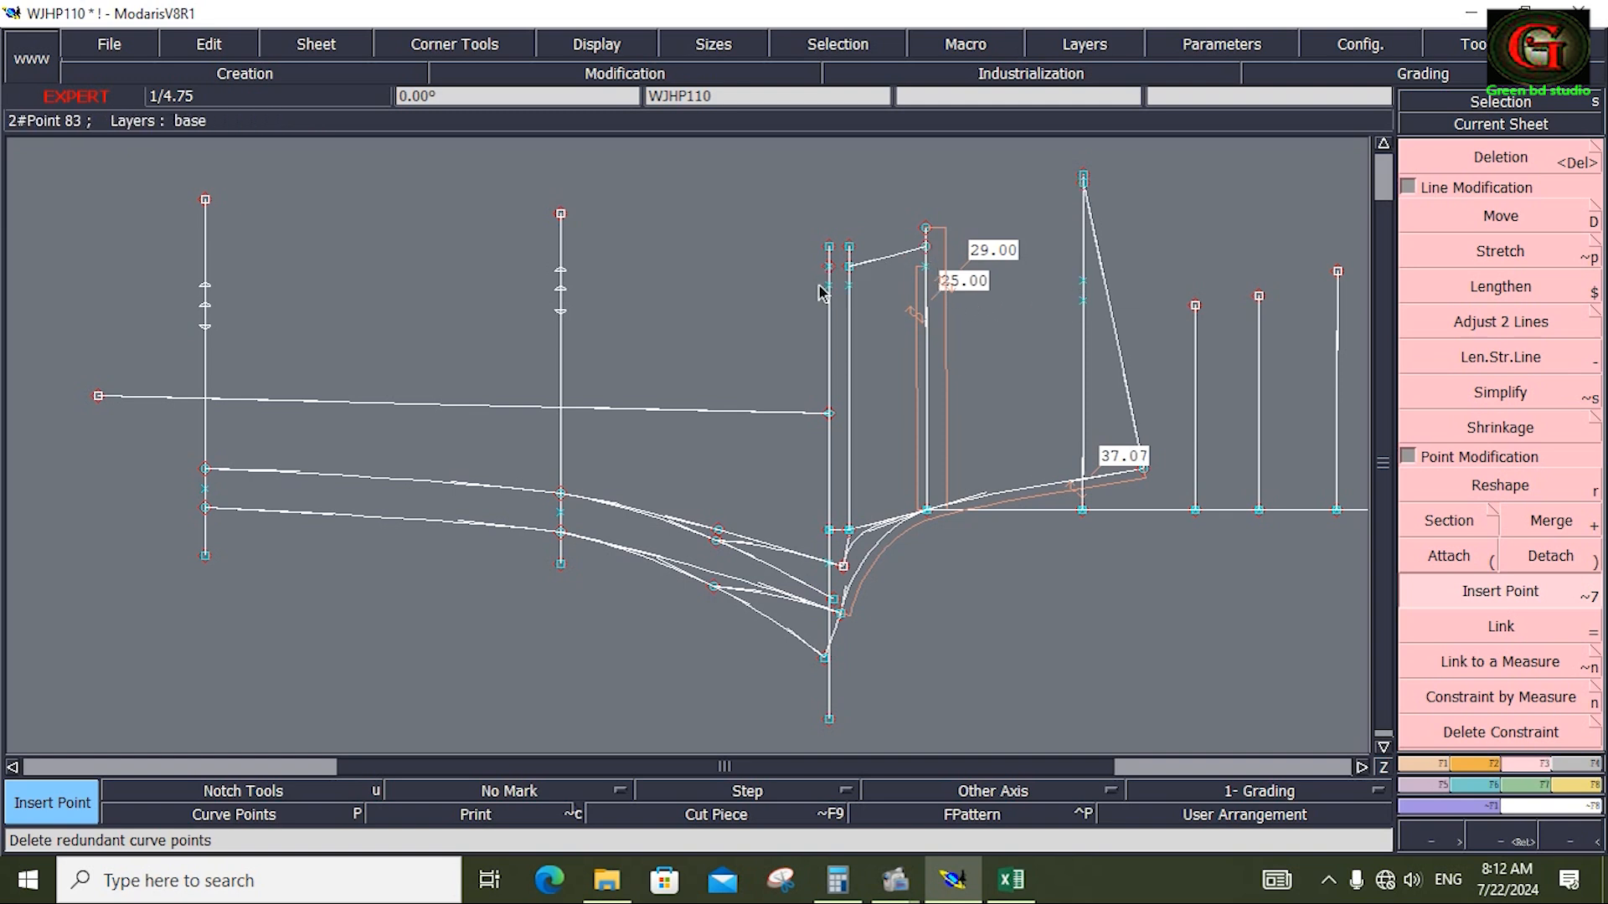
click(559, 270)
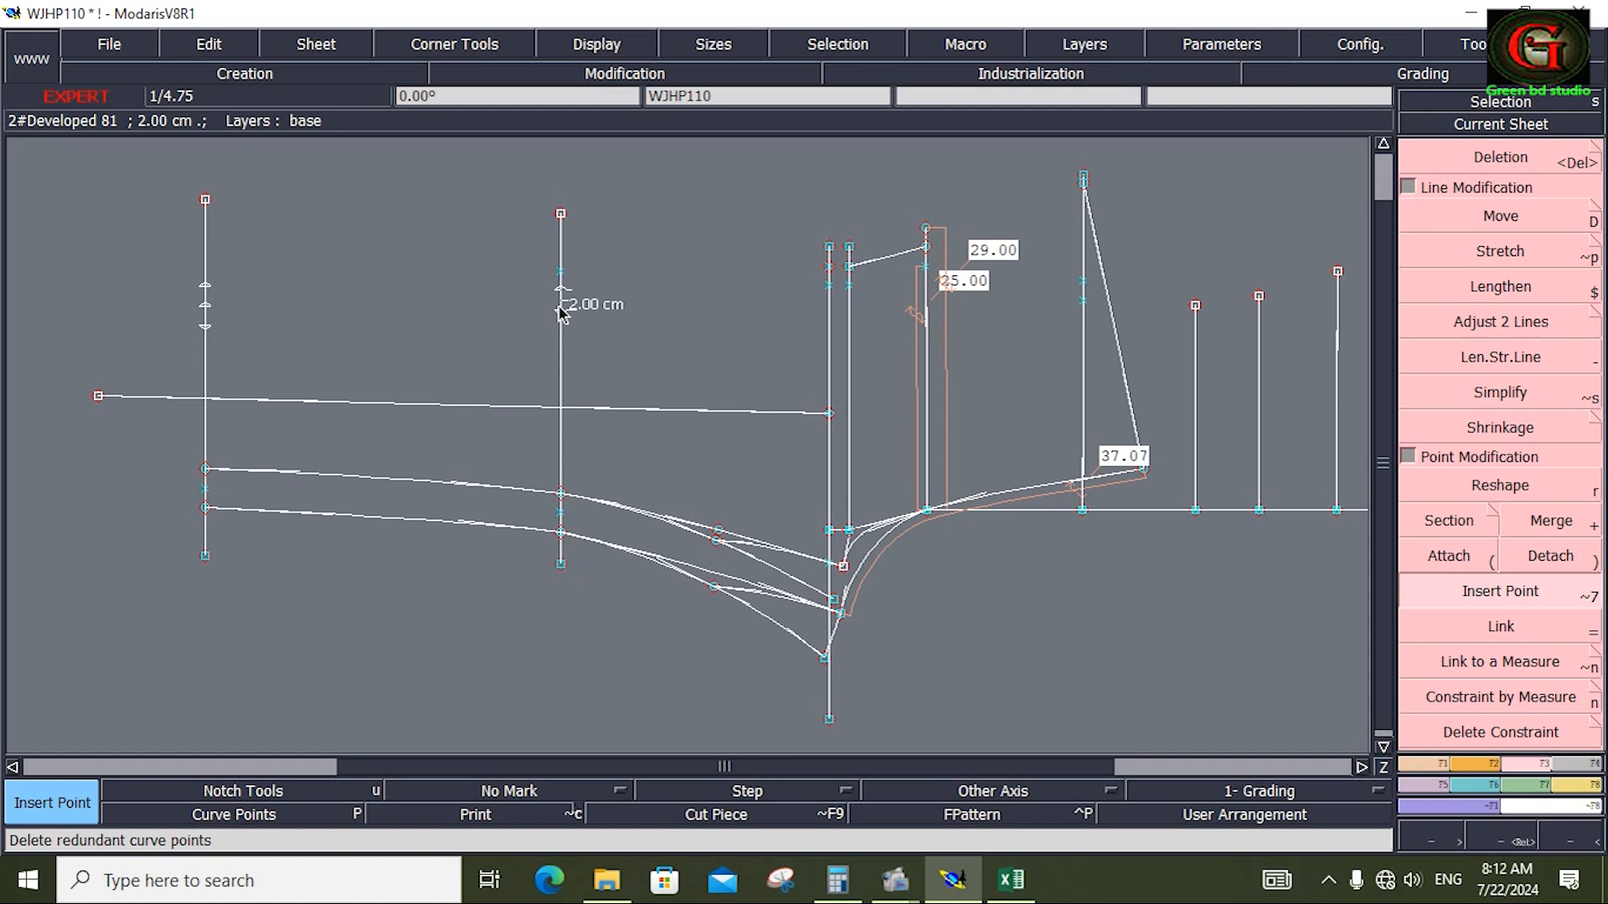
click(561, 311)
click(204, 326)
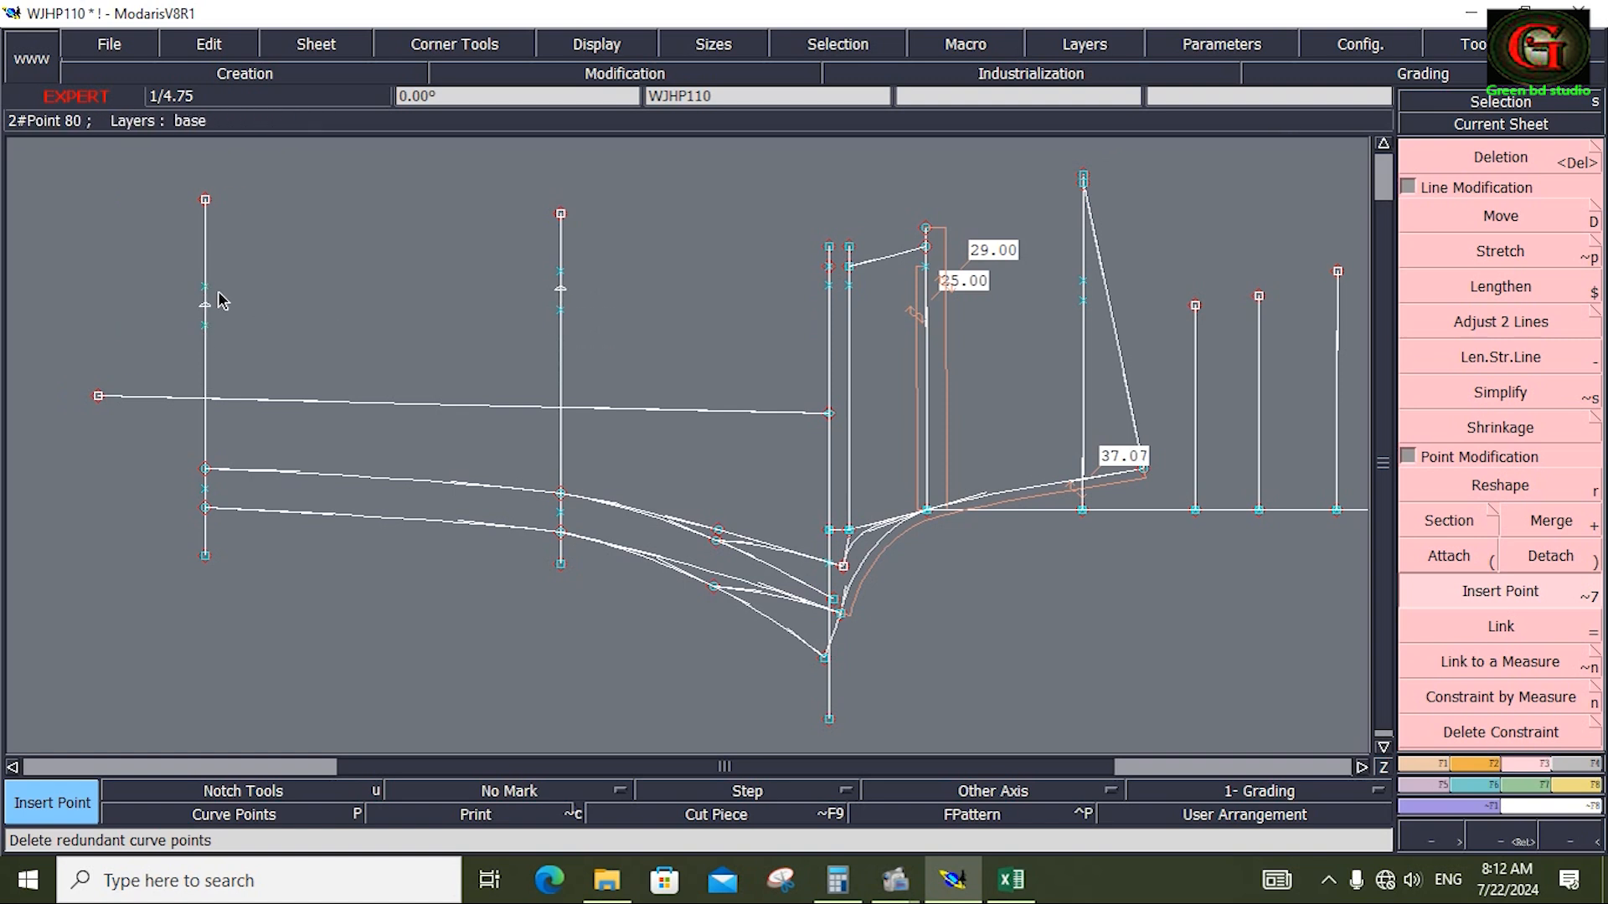
Draw the outer side seam as a Bezier curve from the hem's upper point through knee, crotch, thigh and hip to the waist end
click(1476, 764)
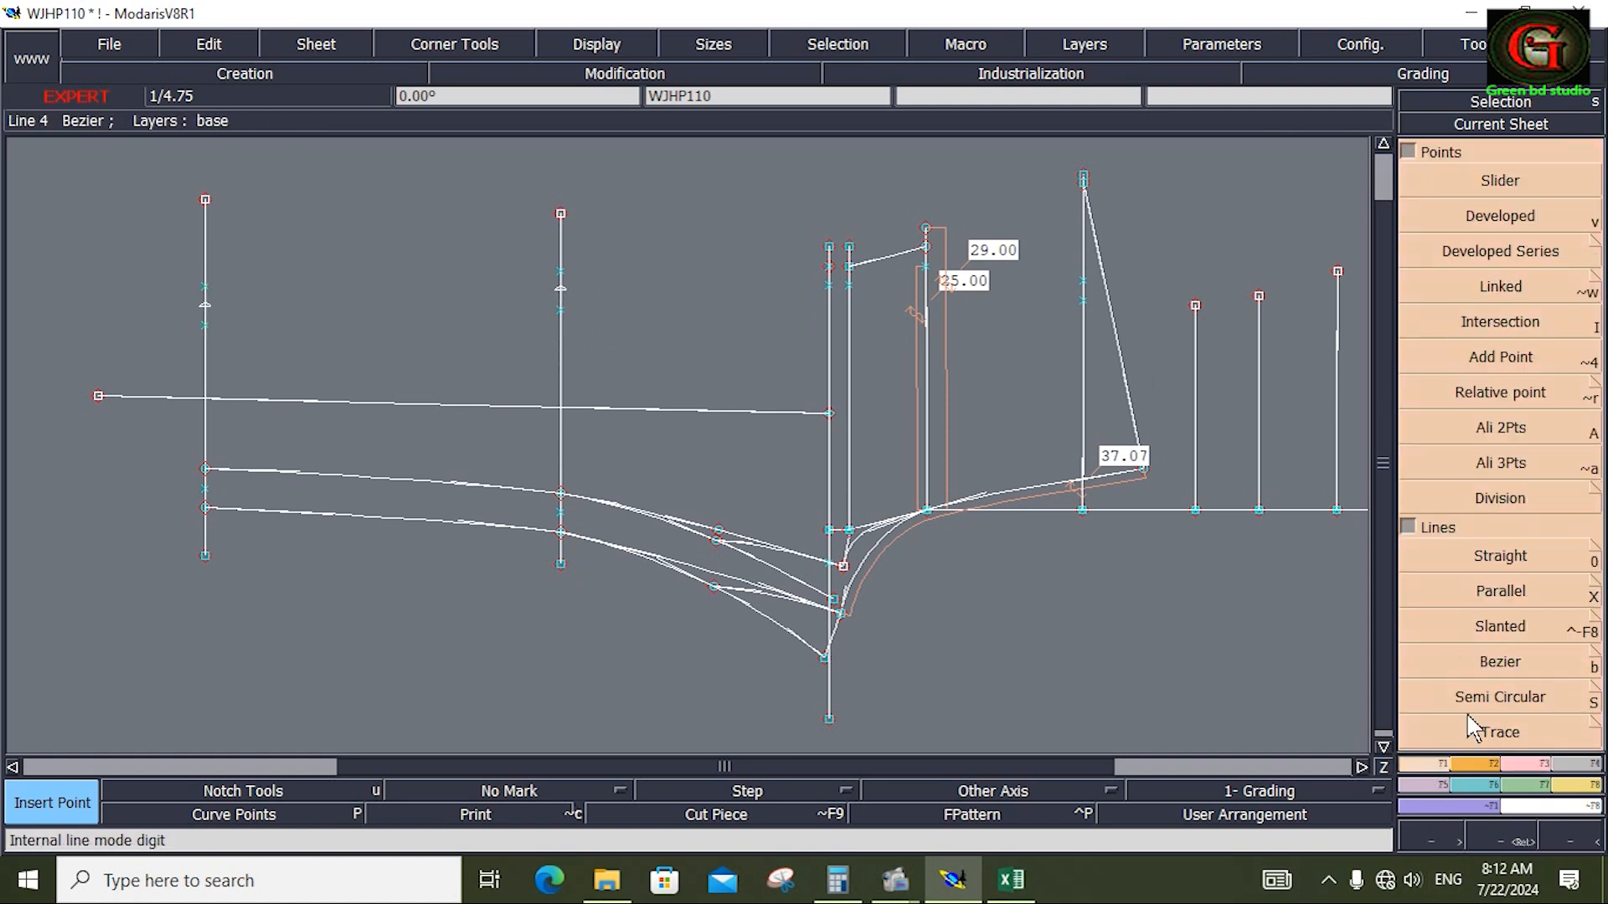
click(1500, 661)
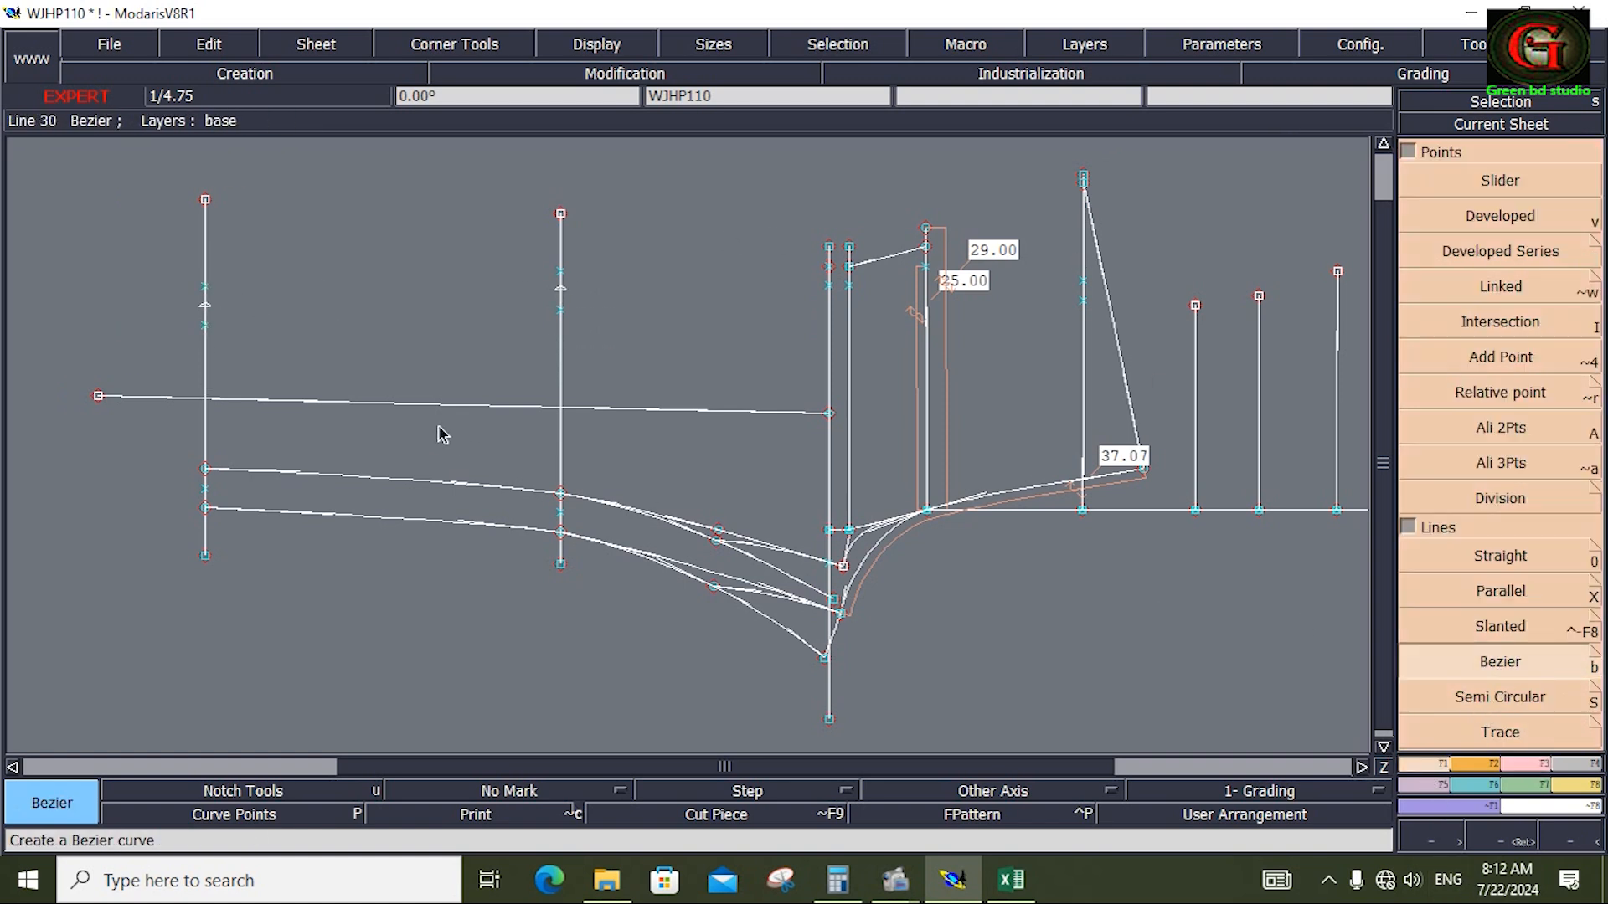
click(205, 287)
click(560, 272)
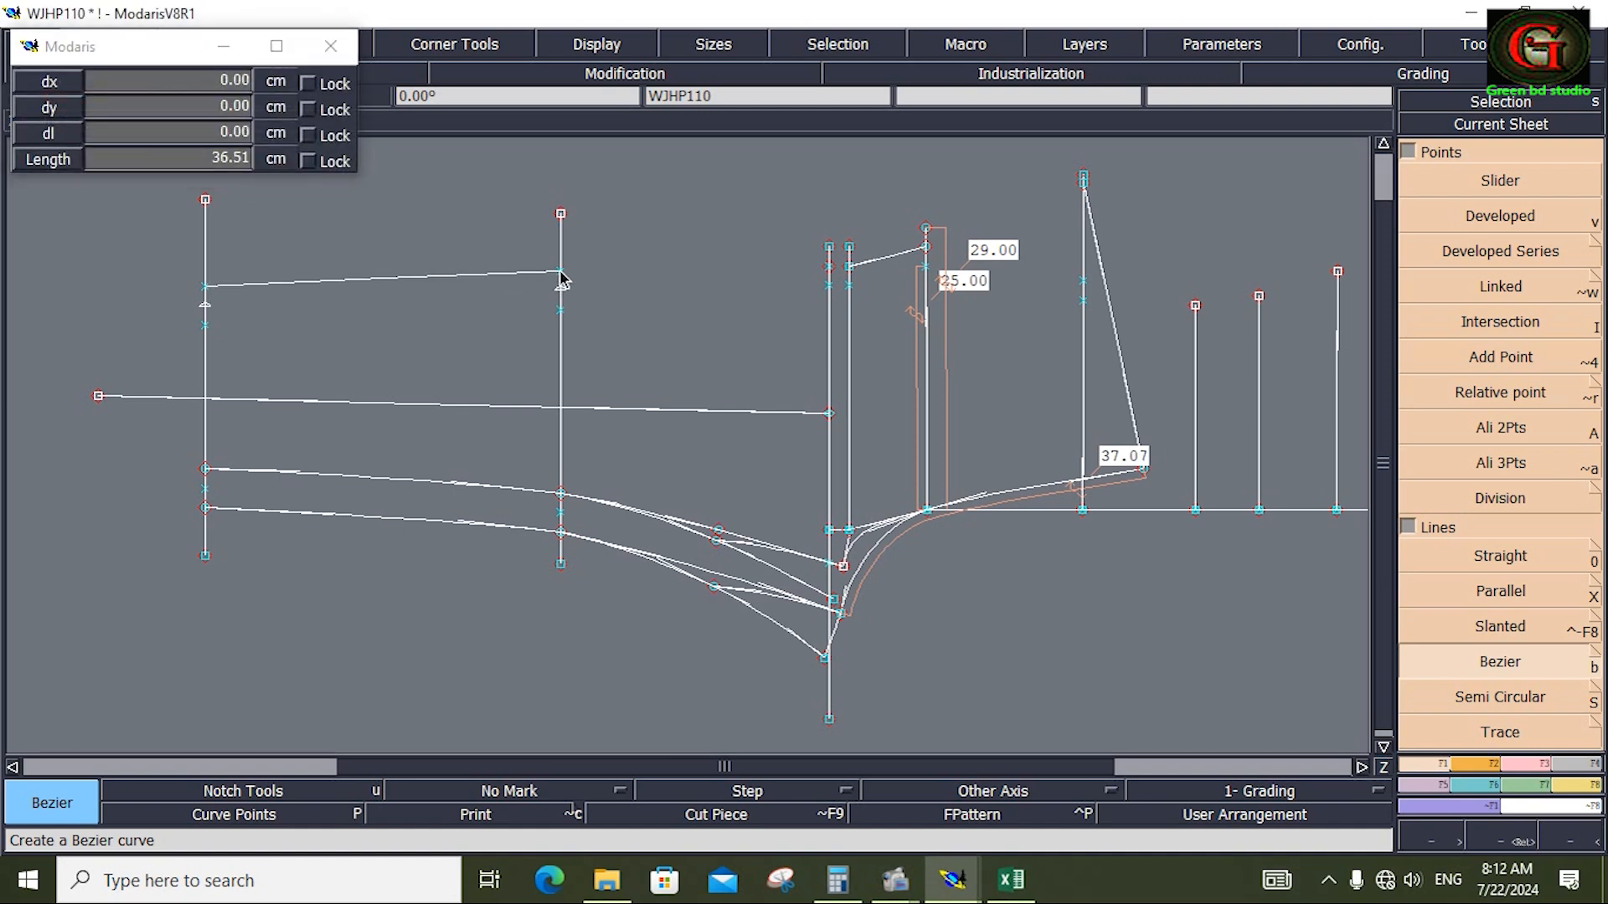
click(829, 249)
click(850, 247)
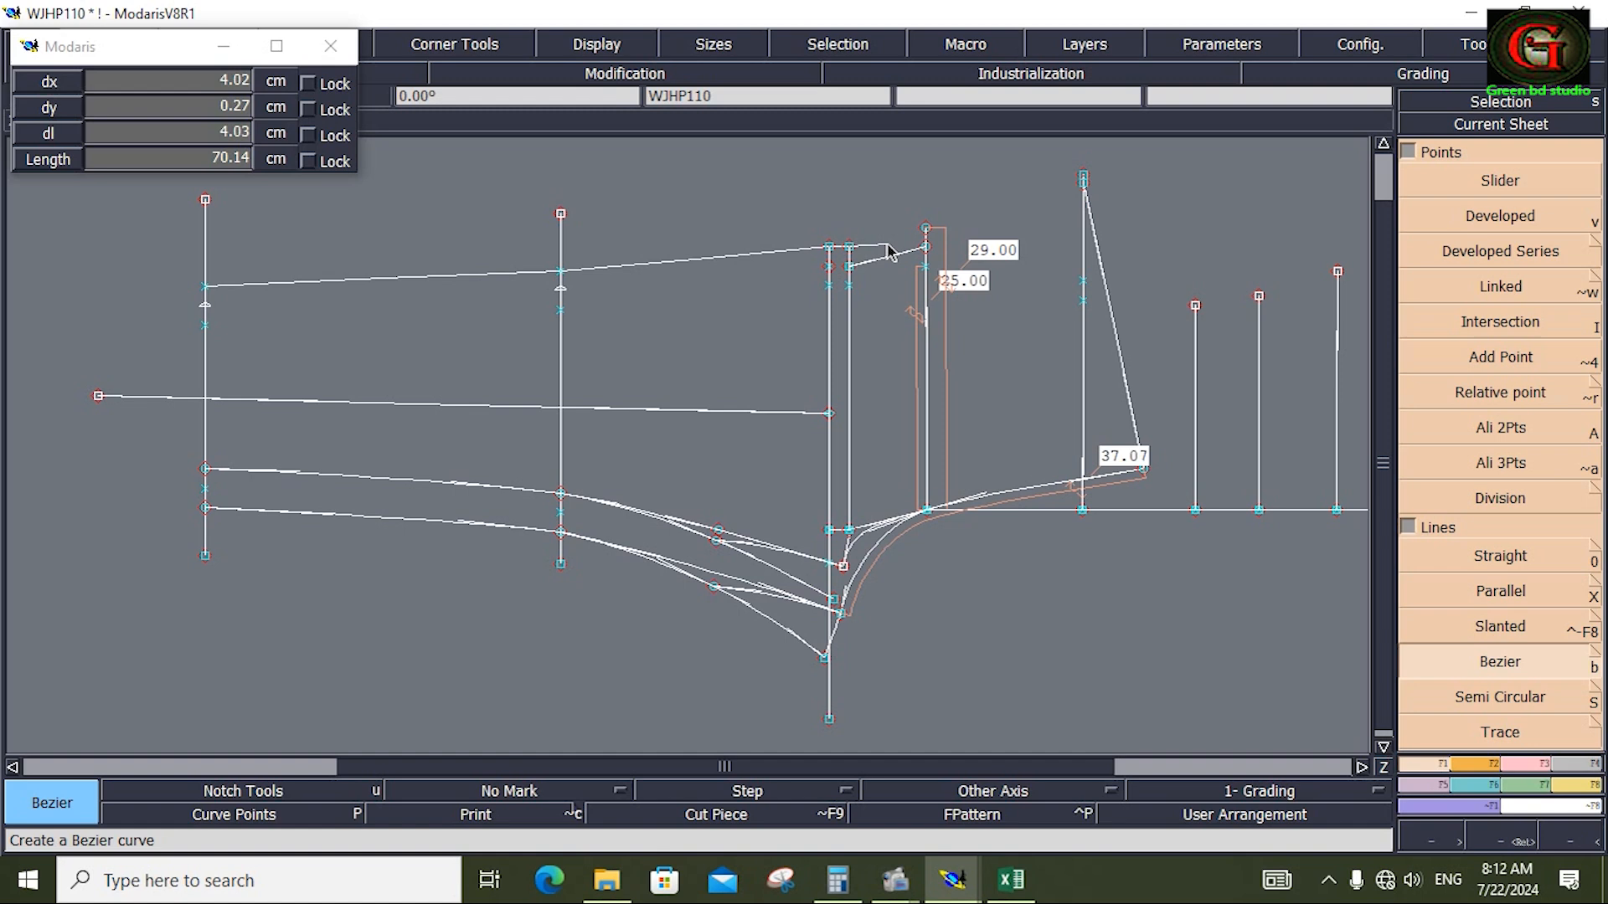
click(926, 231)
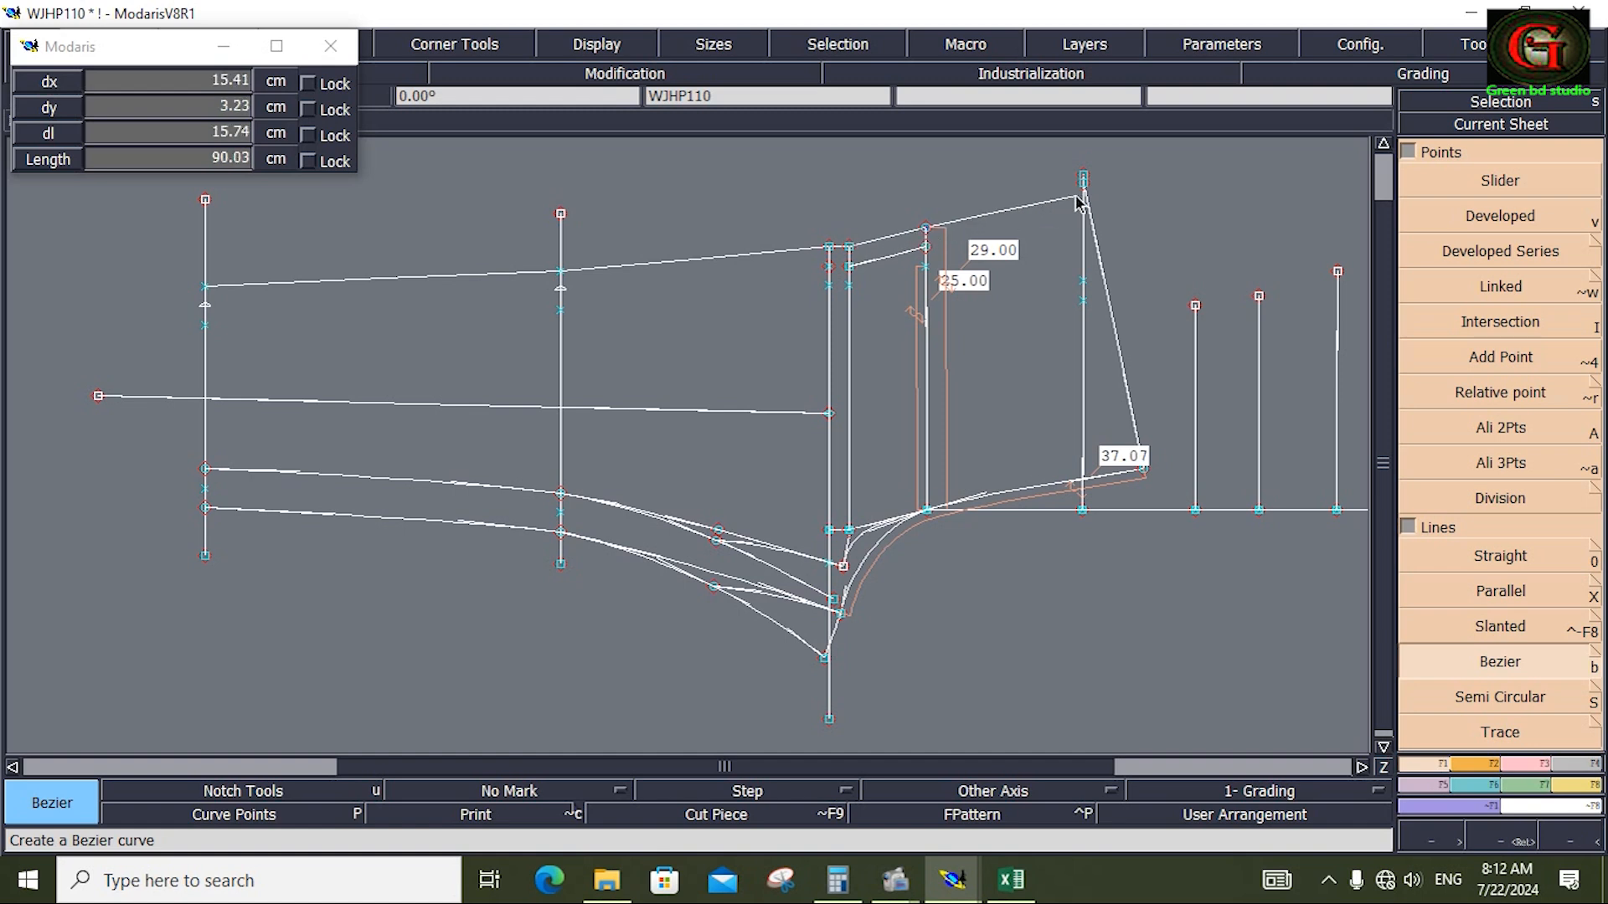
Draw the inner side seam as a Bezier curve from the waist's lower point through the lower hip, thigh, crotch, knee and hem points
click(1086, 306)
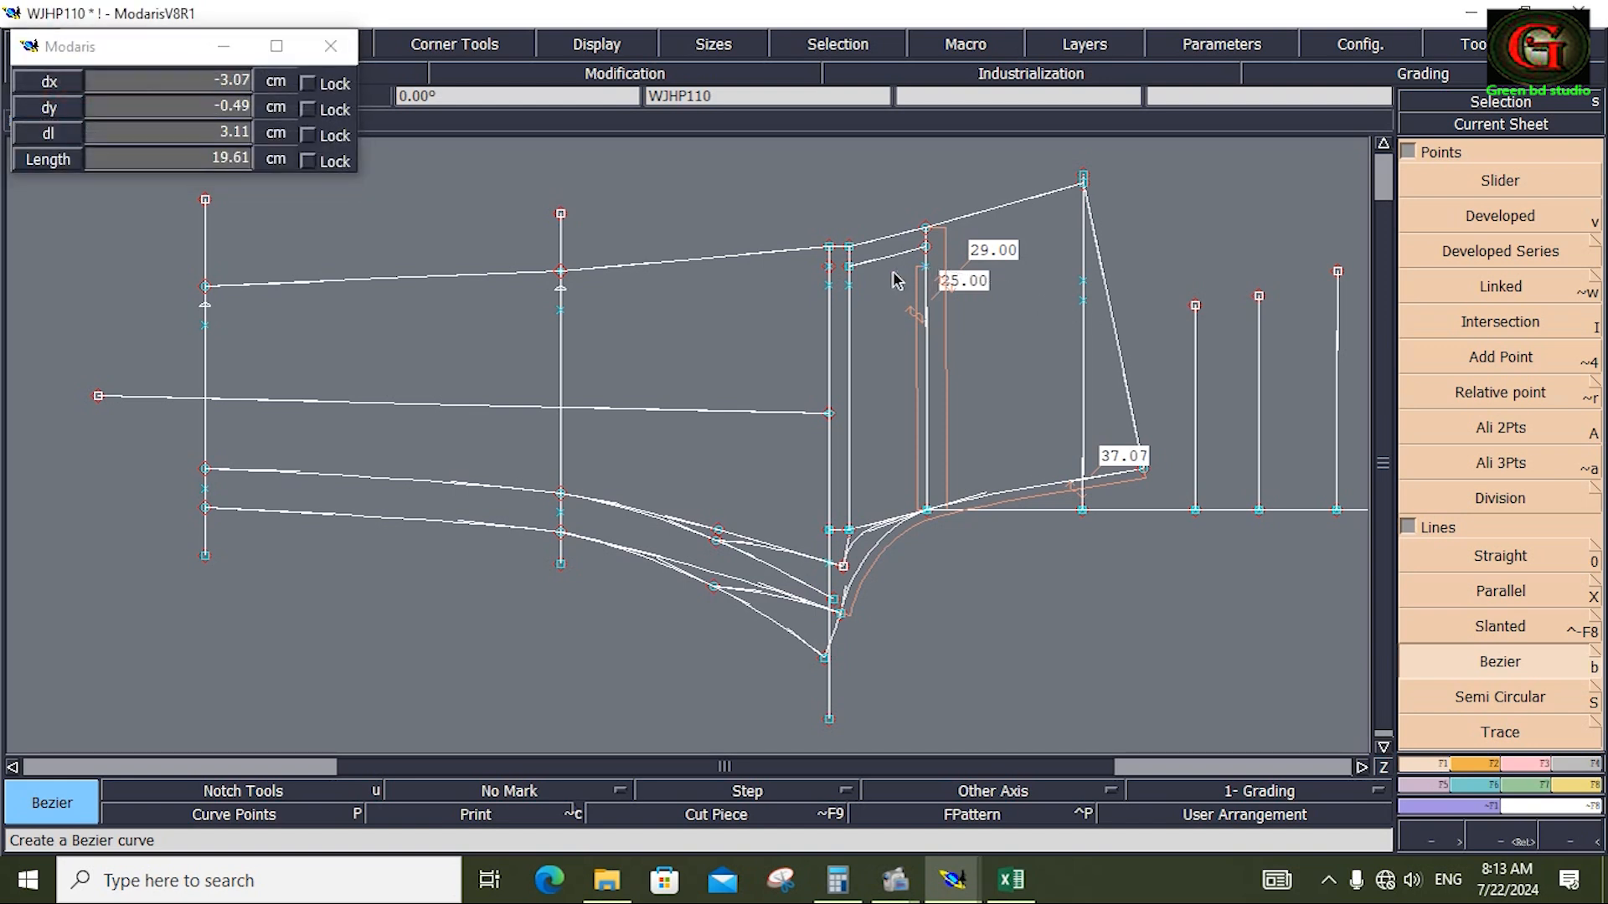
click(848, 286)
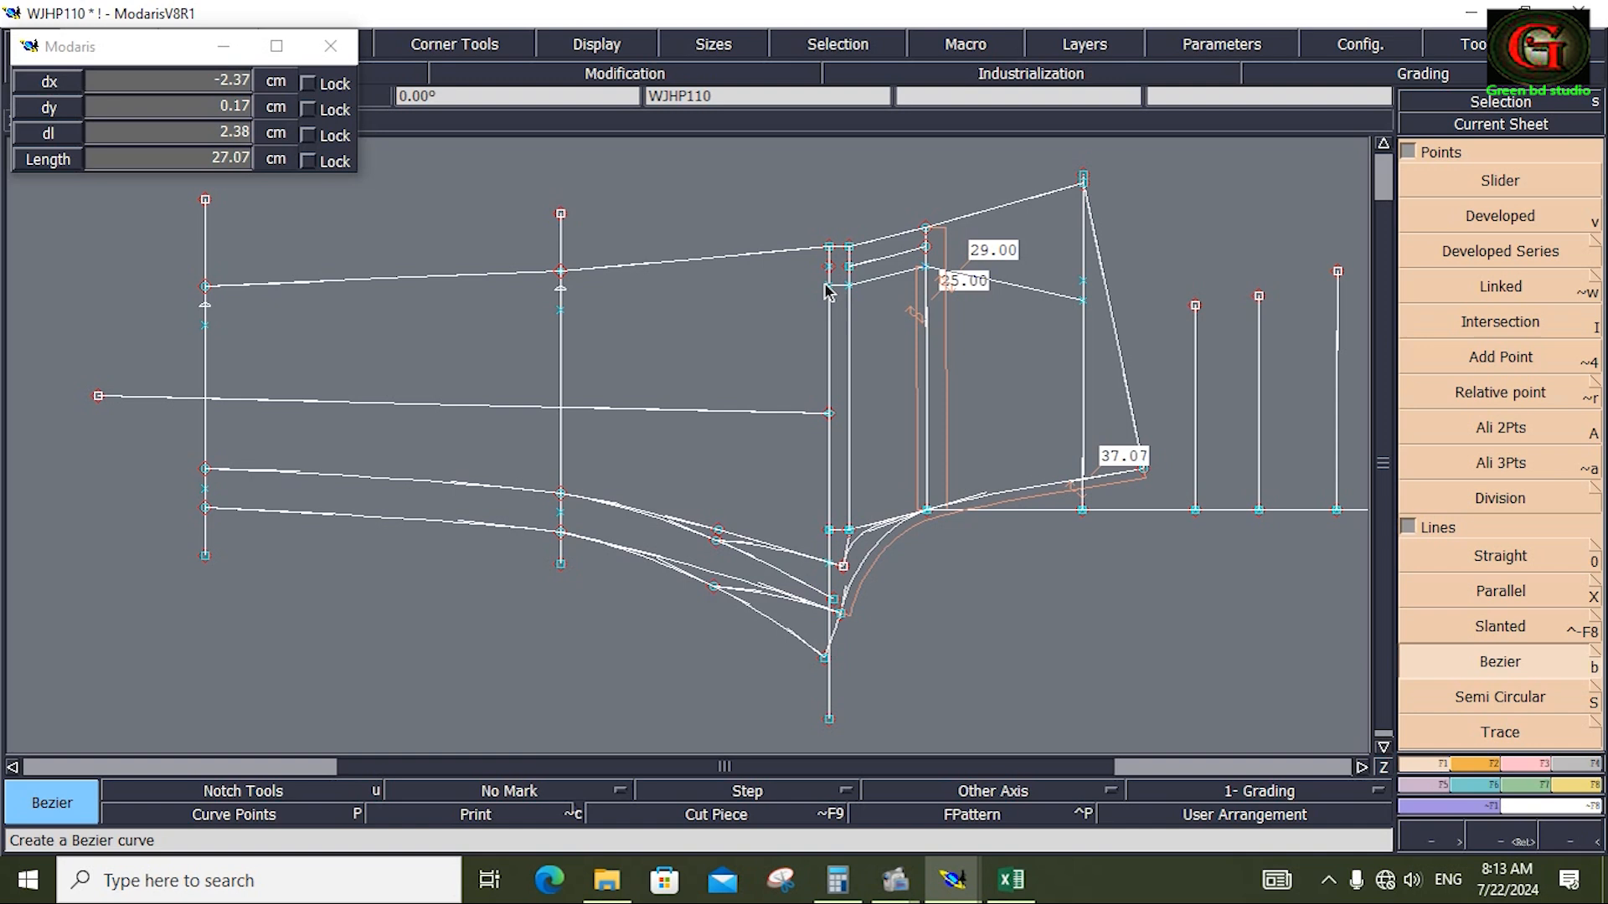
click(560, 310)
click(206, 326)
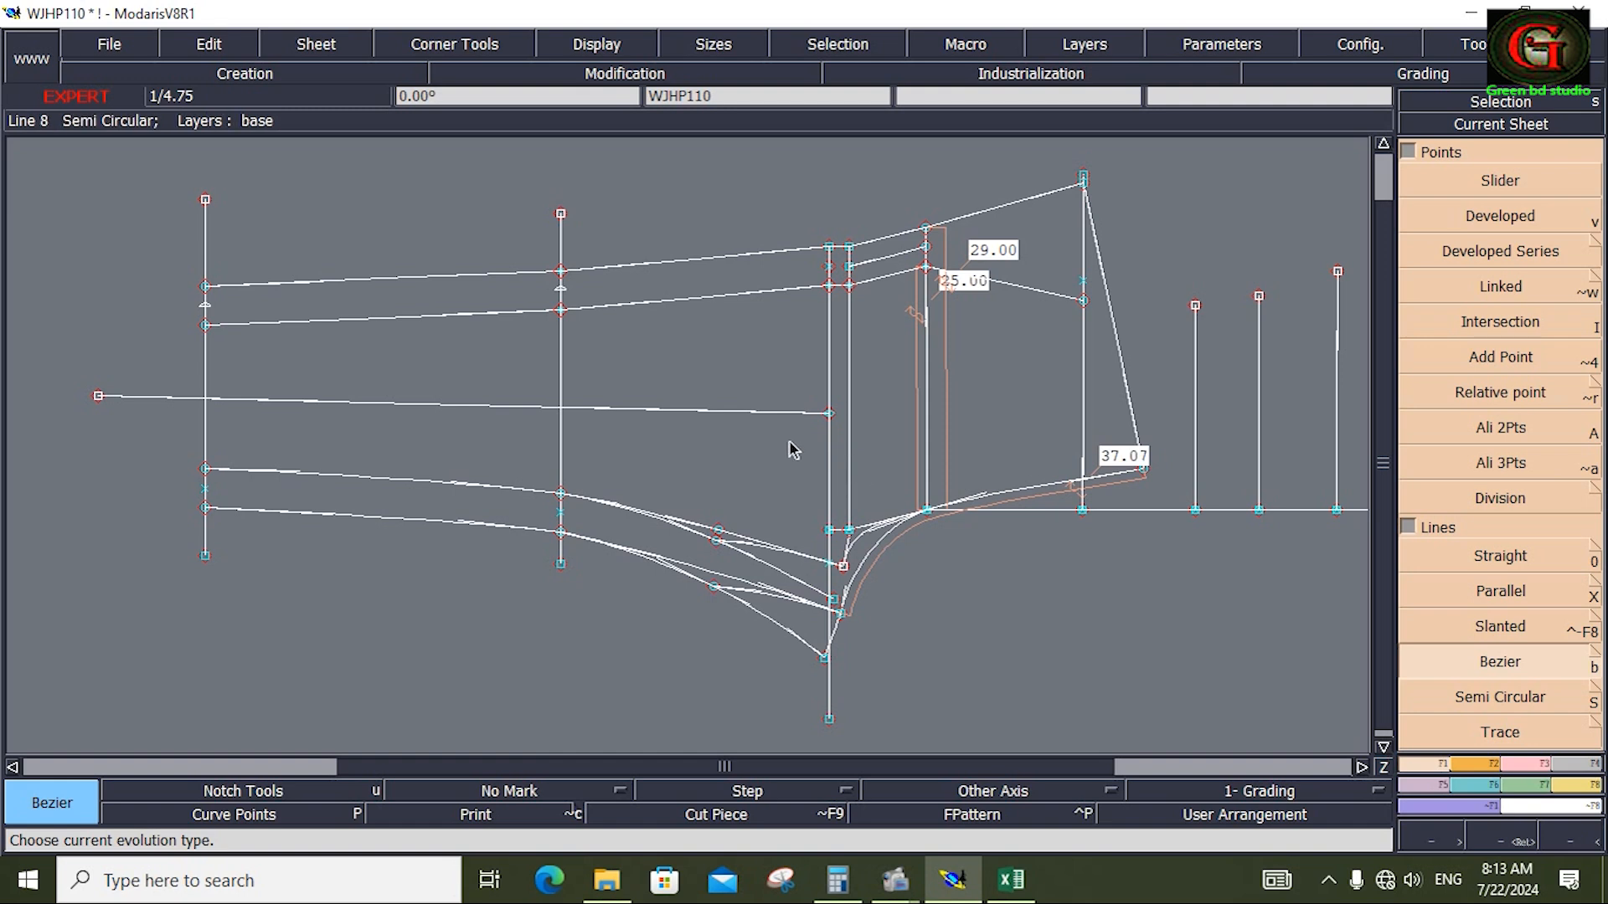
Save the WJHP110 model, continuing past the anomaly warnings
click(124, 47)
click(119, 143)
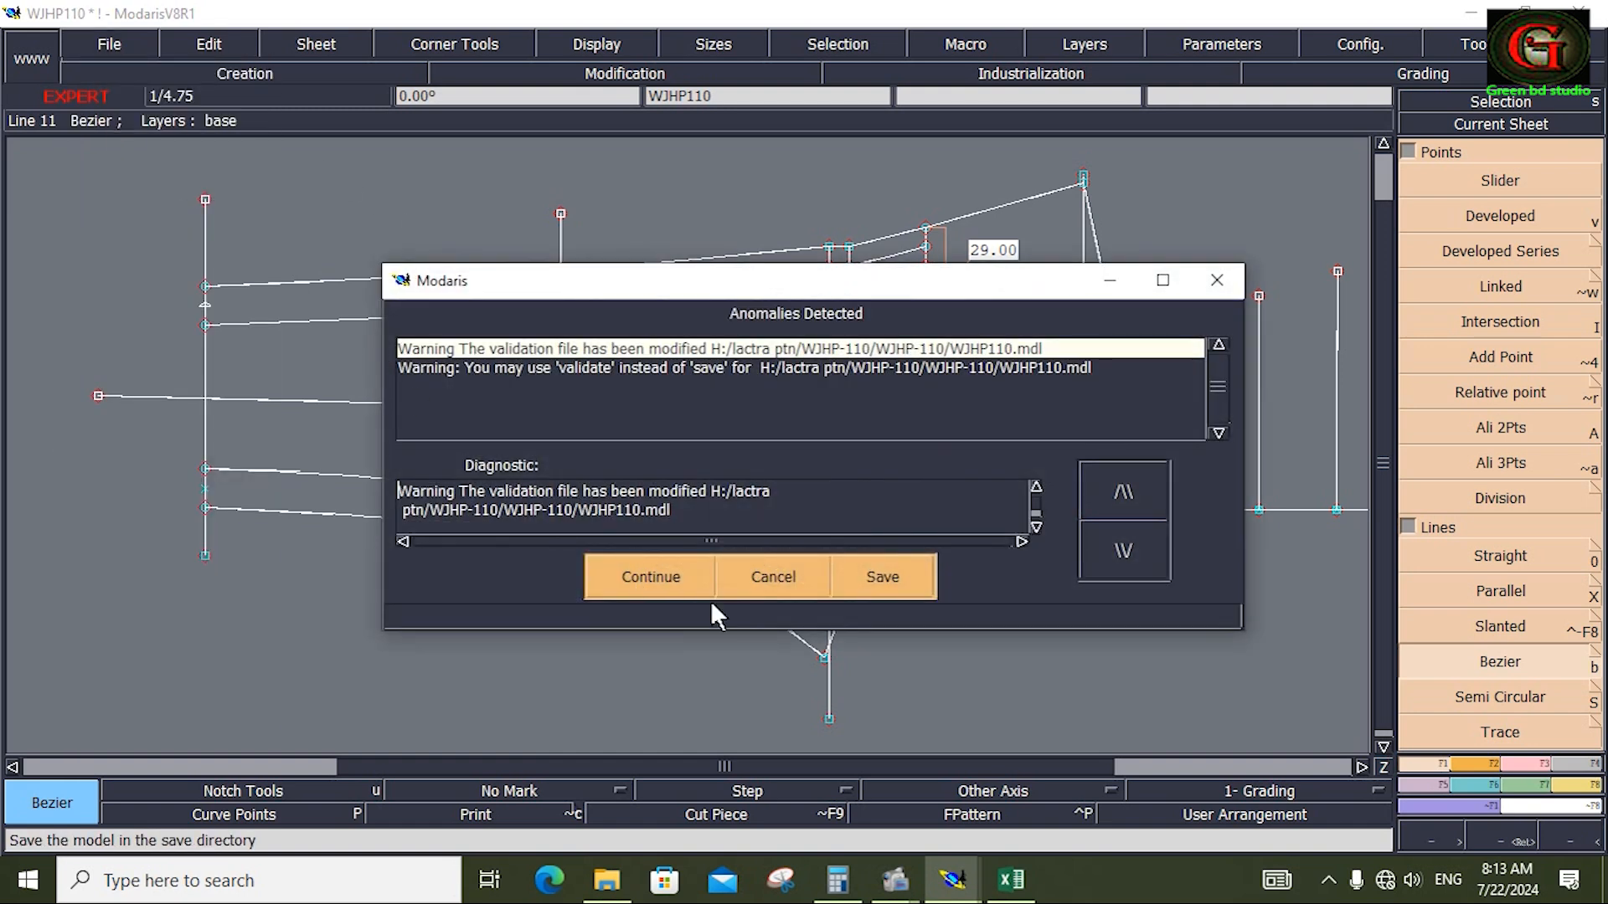
click(651, 577)
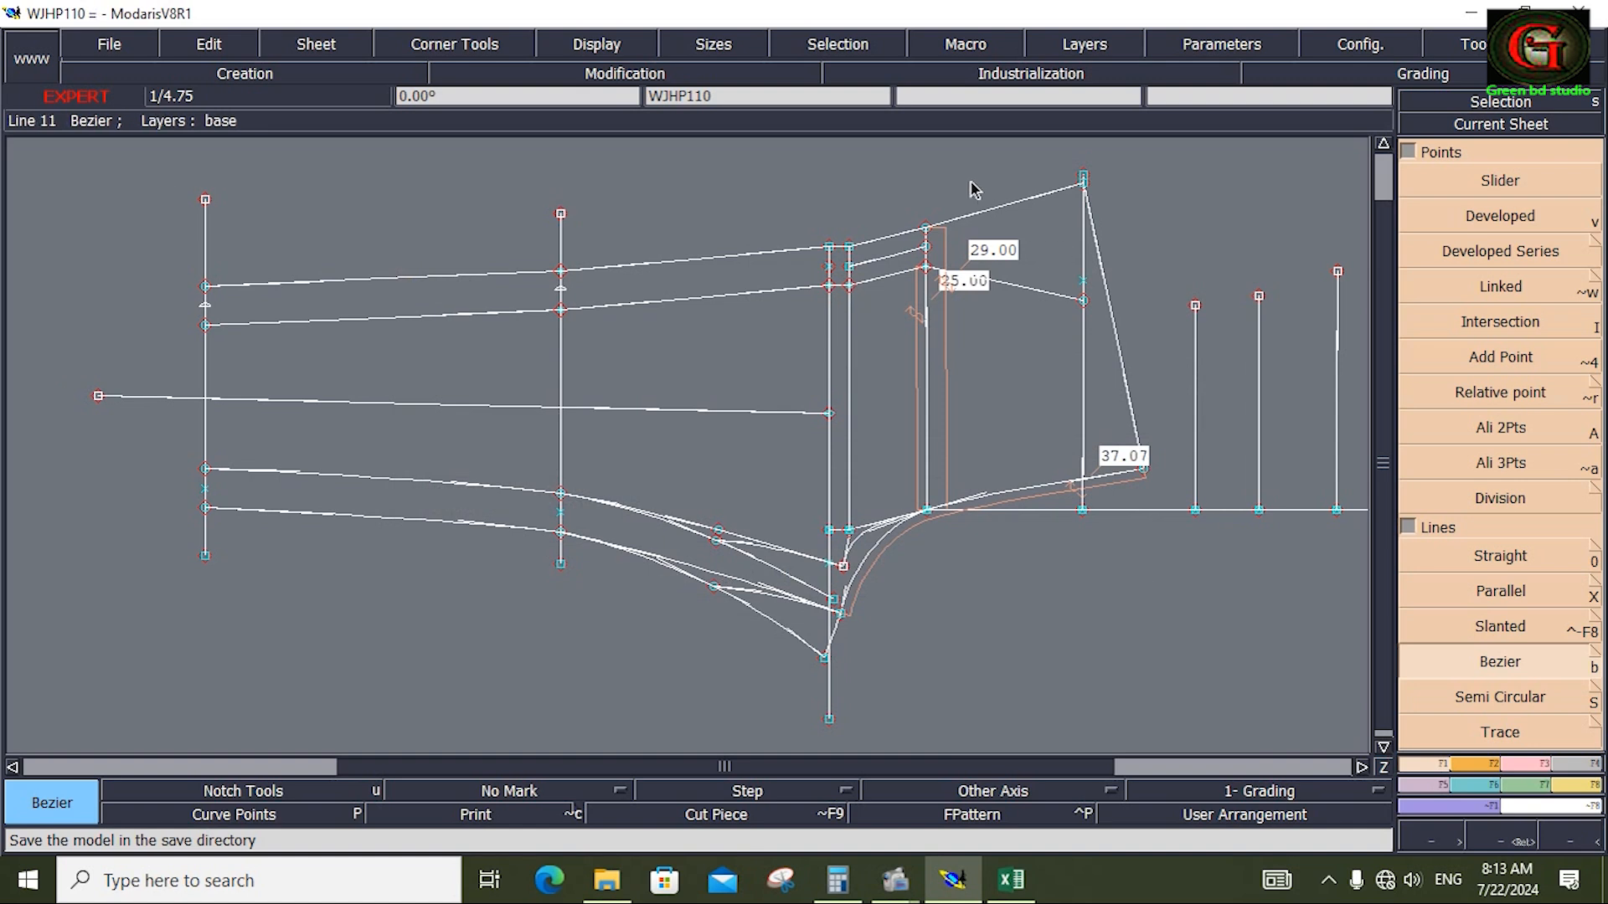
Review the remaining measurements of the WJHP110W size chart in Excel, then return to the pattern in Modaris
key(Return)
drag(819, 146, 1170, 572)
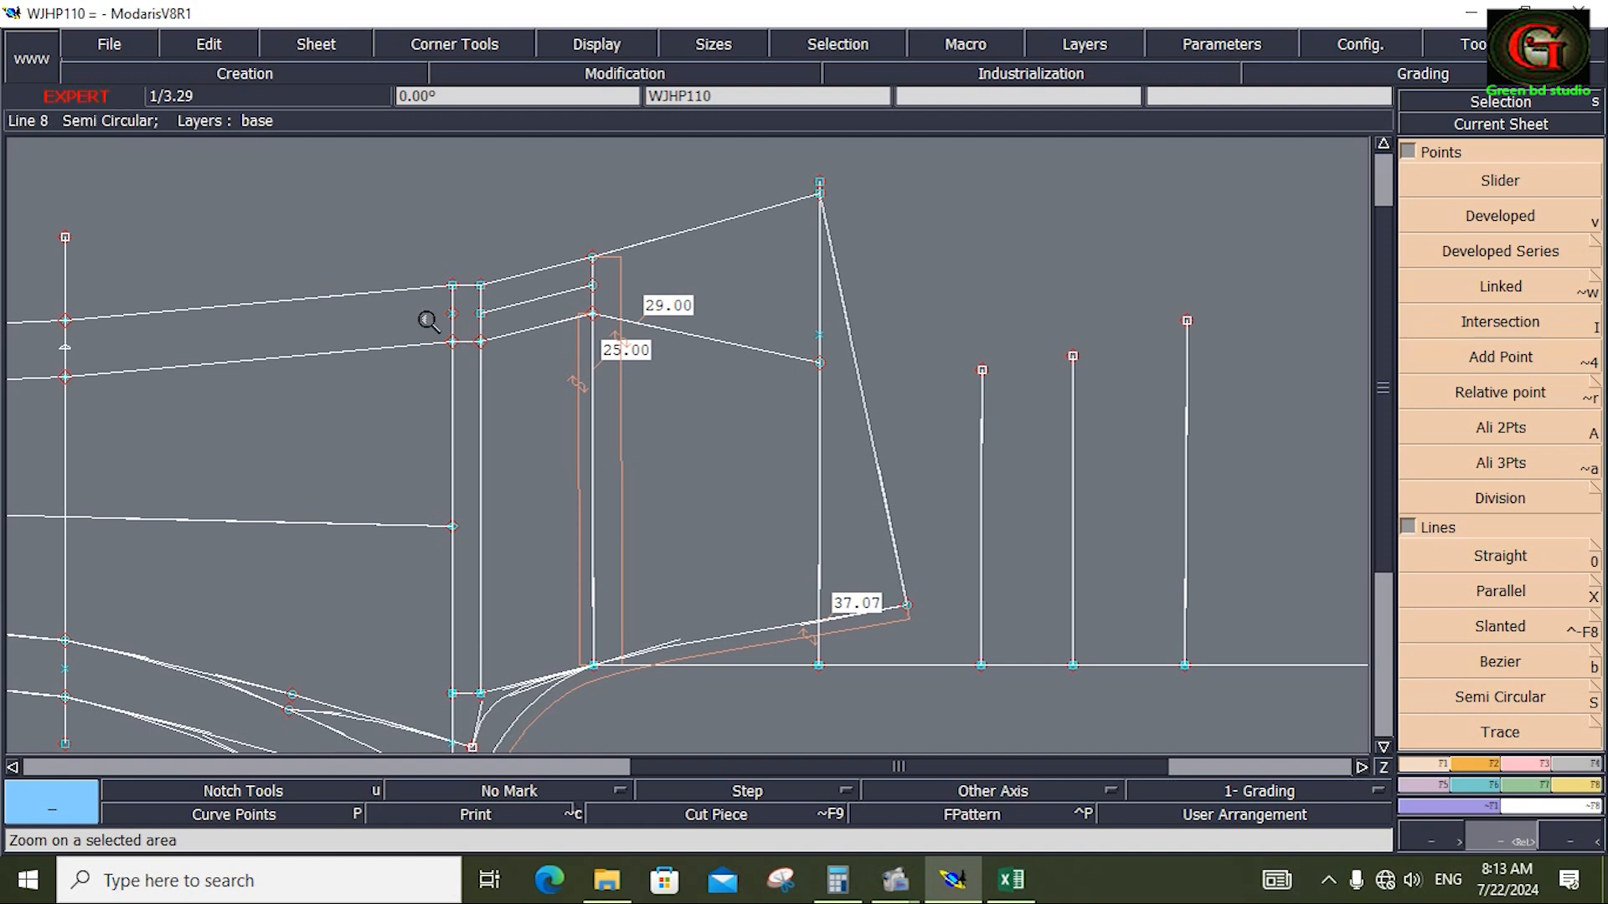
click(1526, 766)
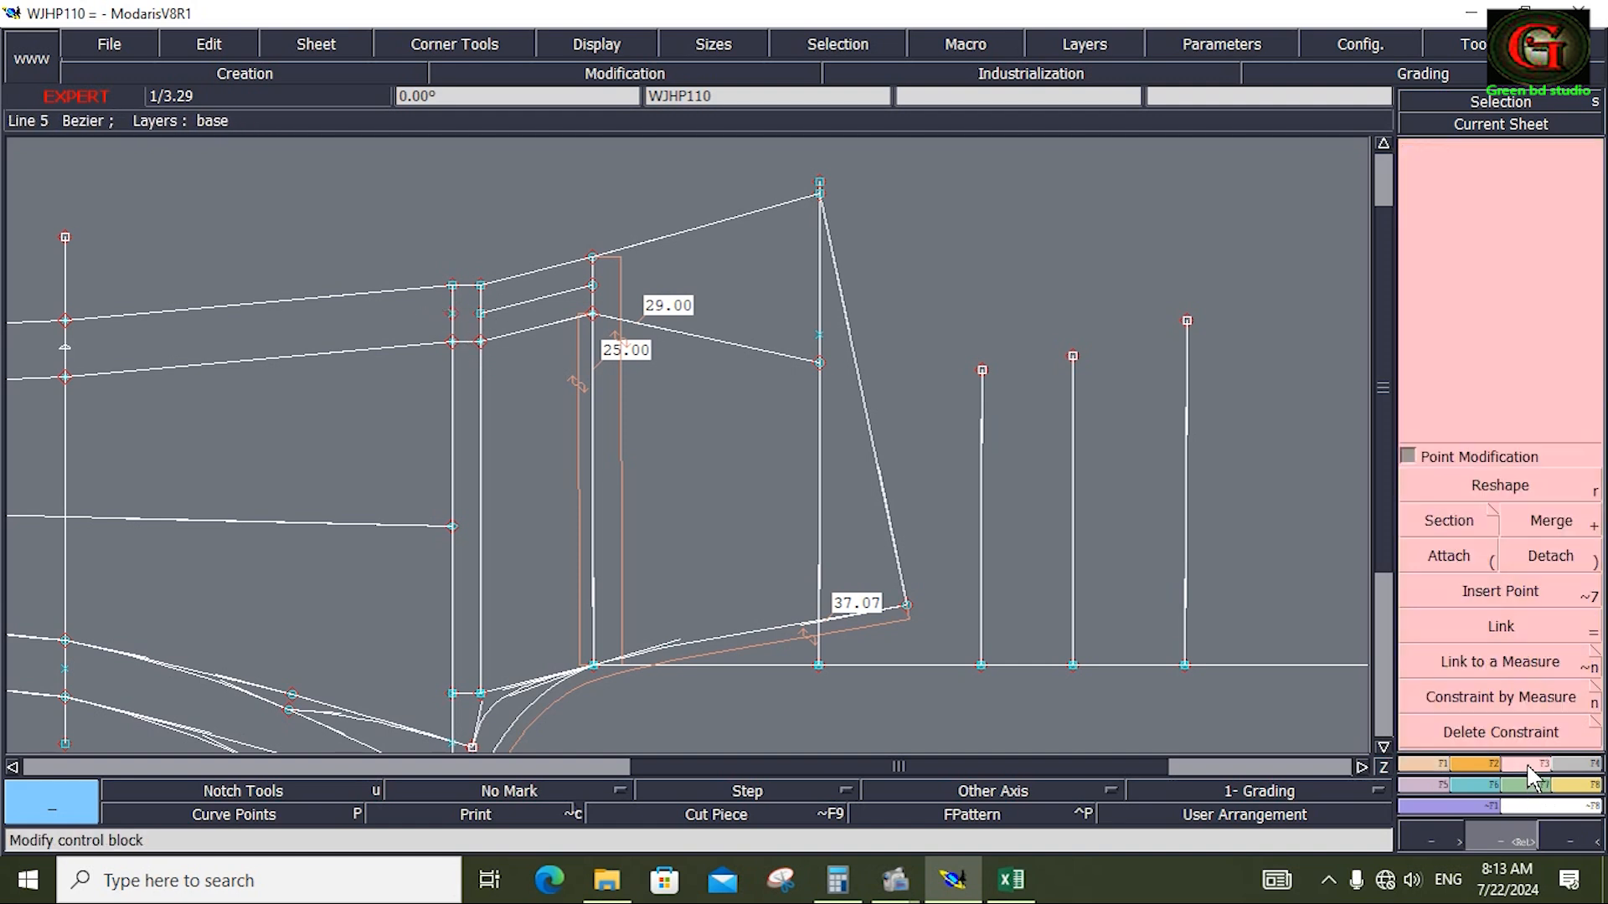
click(1030, 883)
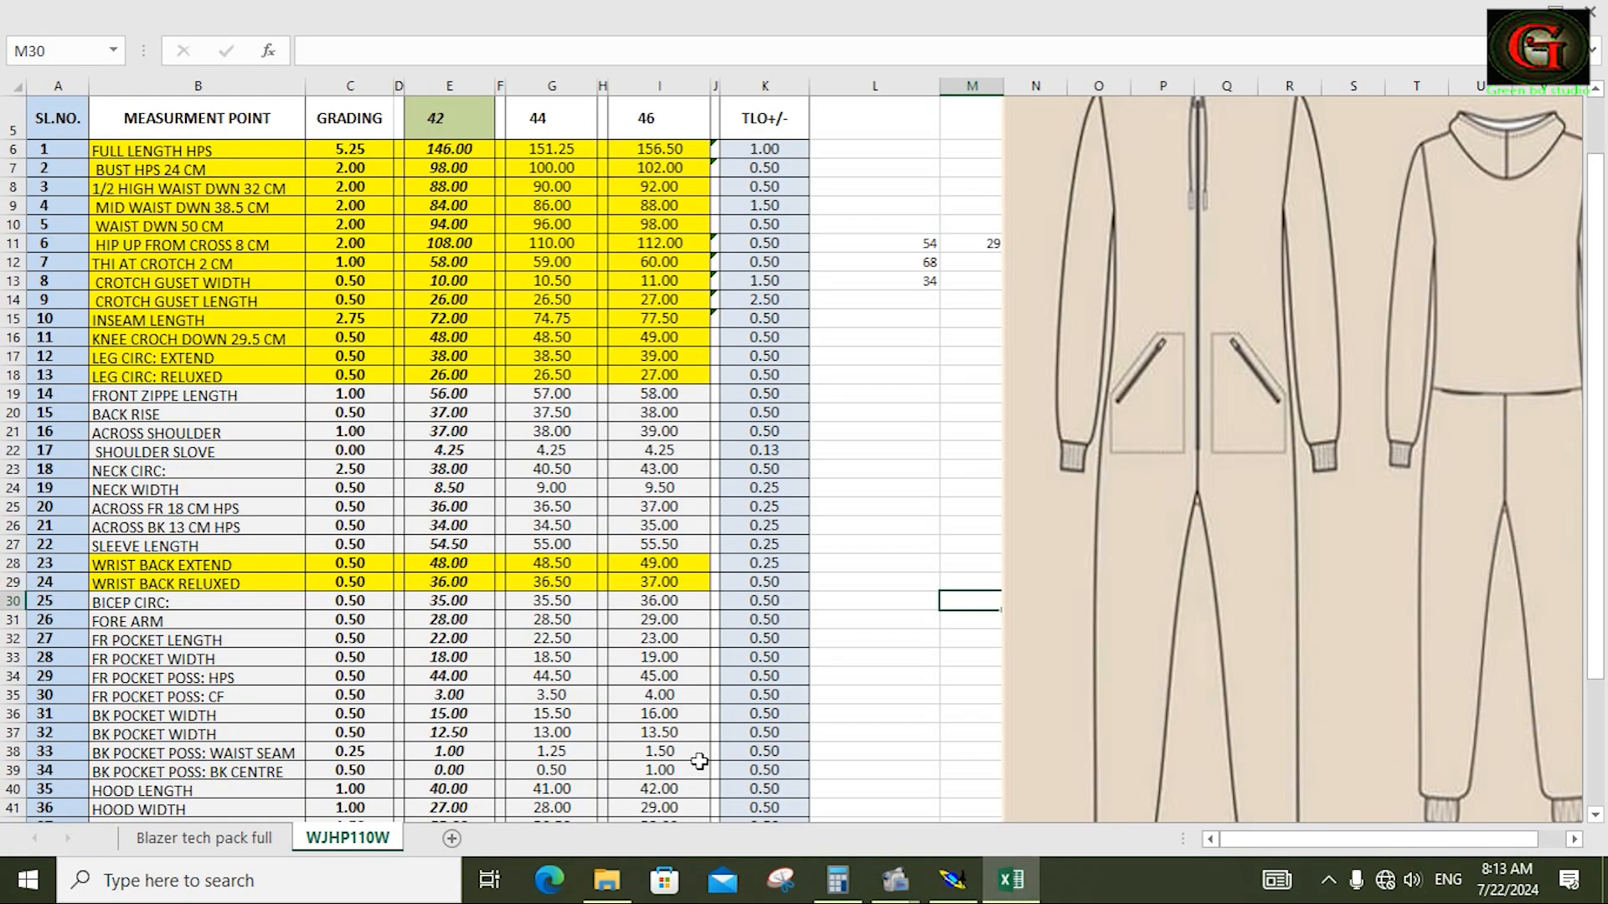
drag(1595, 469, 1596, 579)
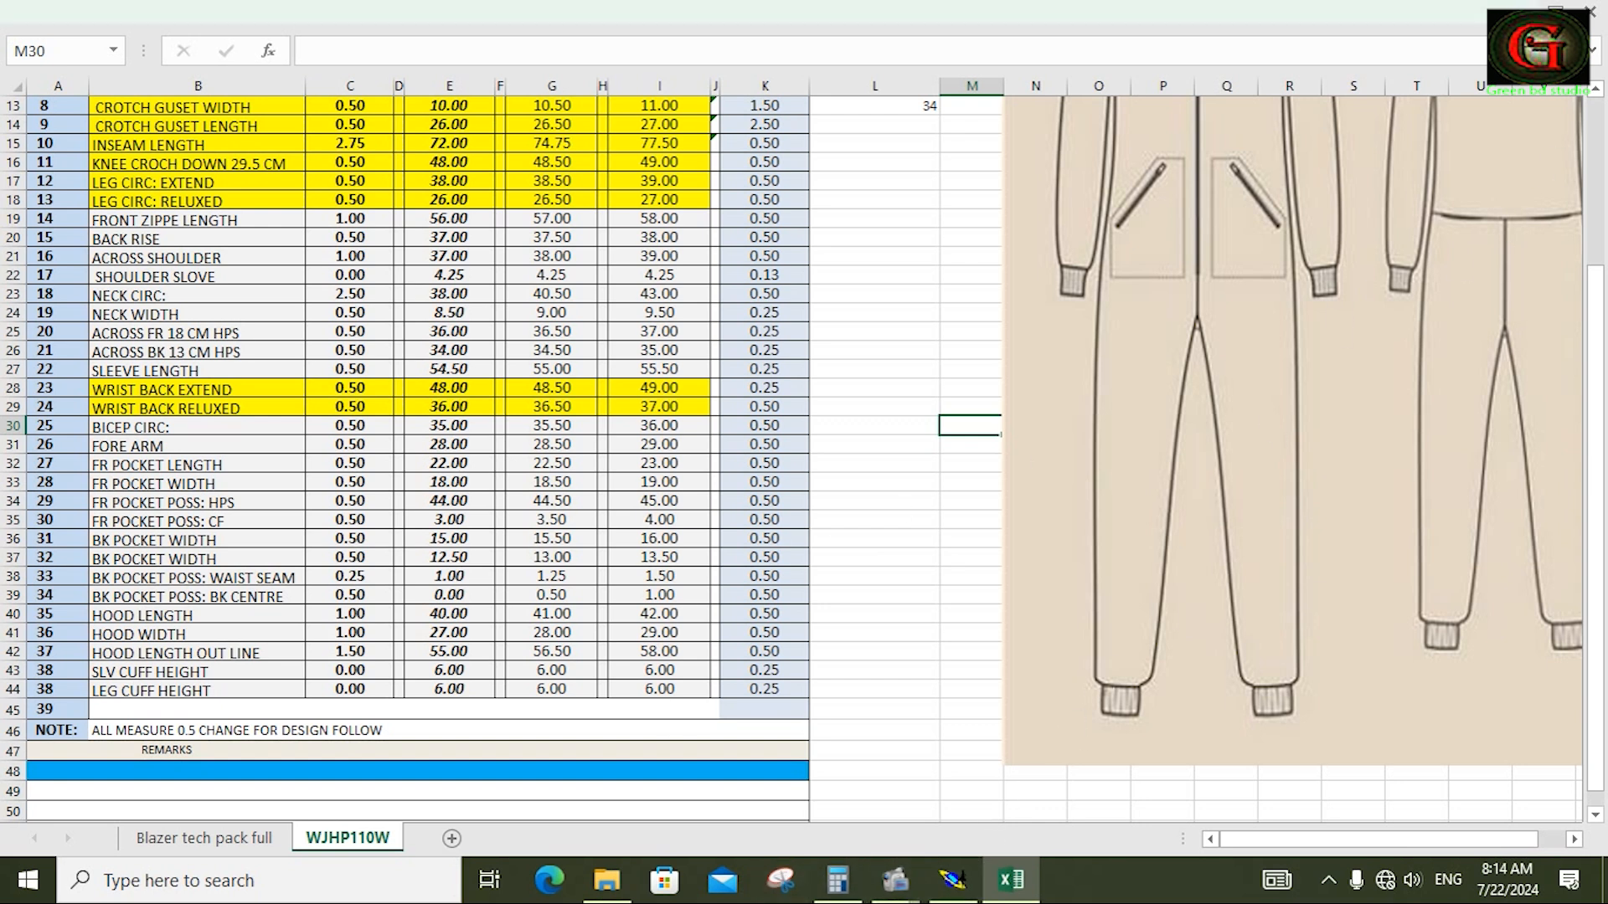
click(952, 879)
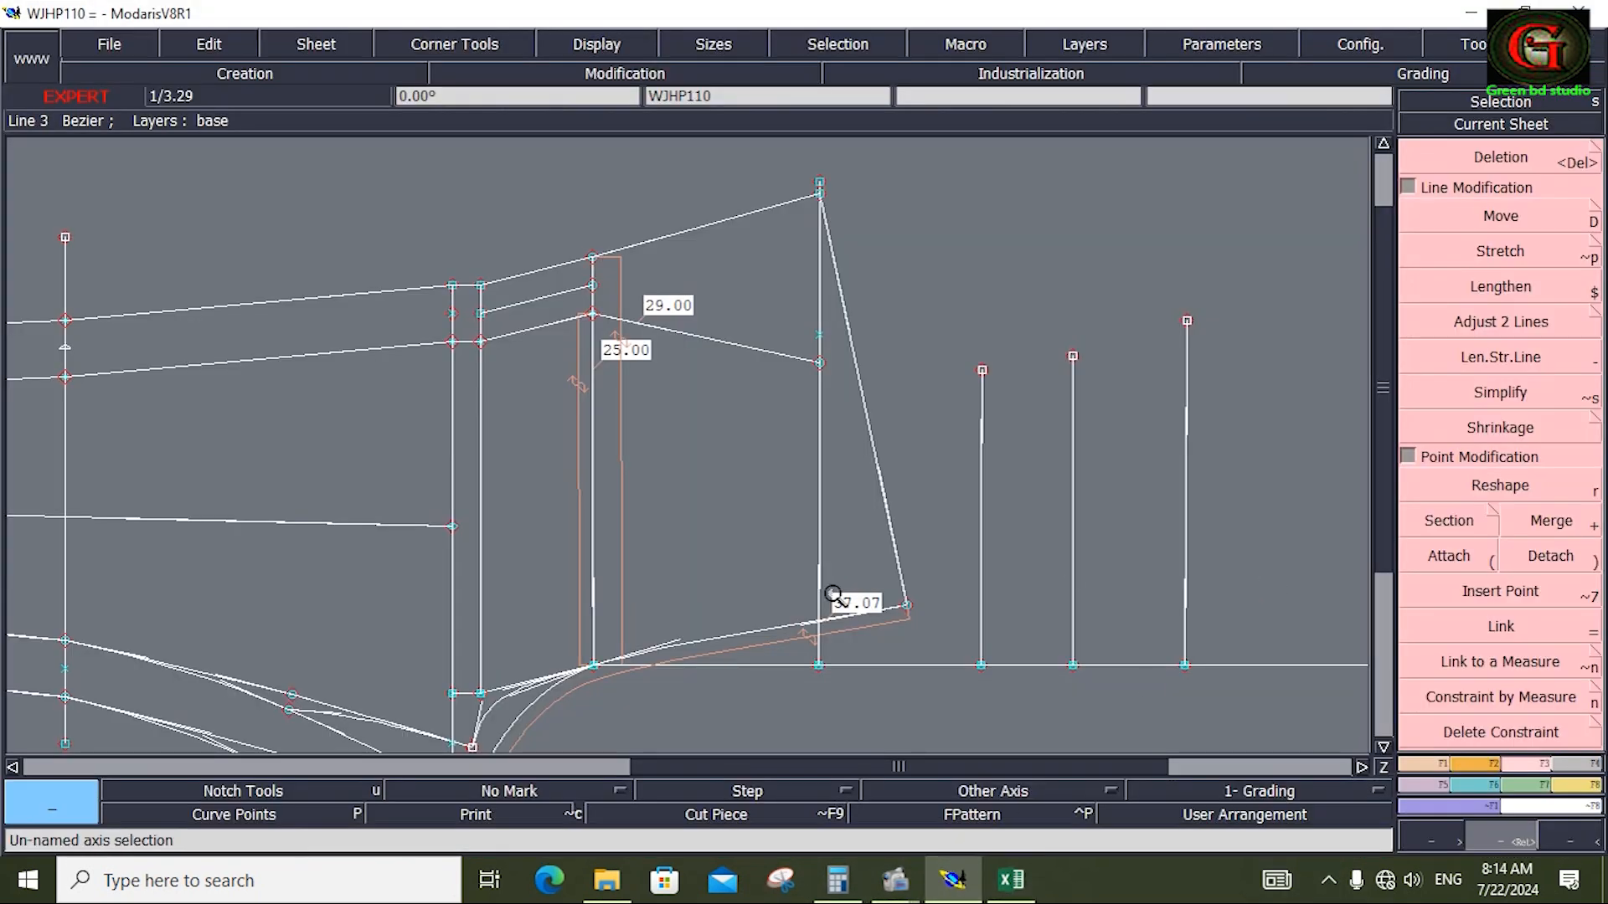
Reshape the outer side seam by raising its points on the crotch and thigh lines slightly
key(r)
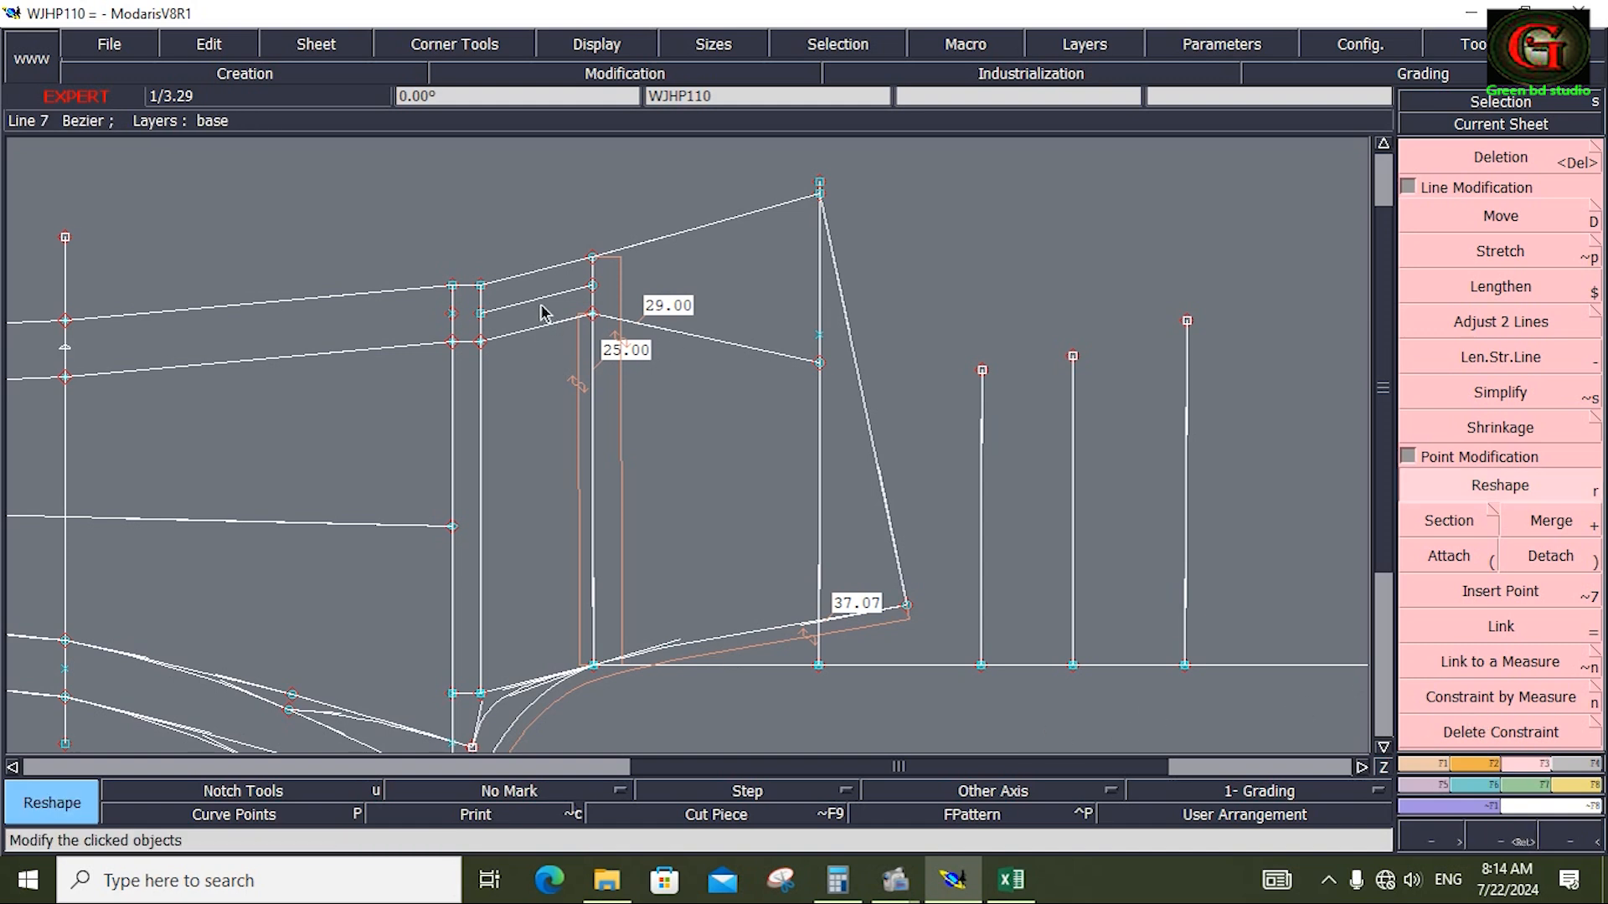
click(482, 291)
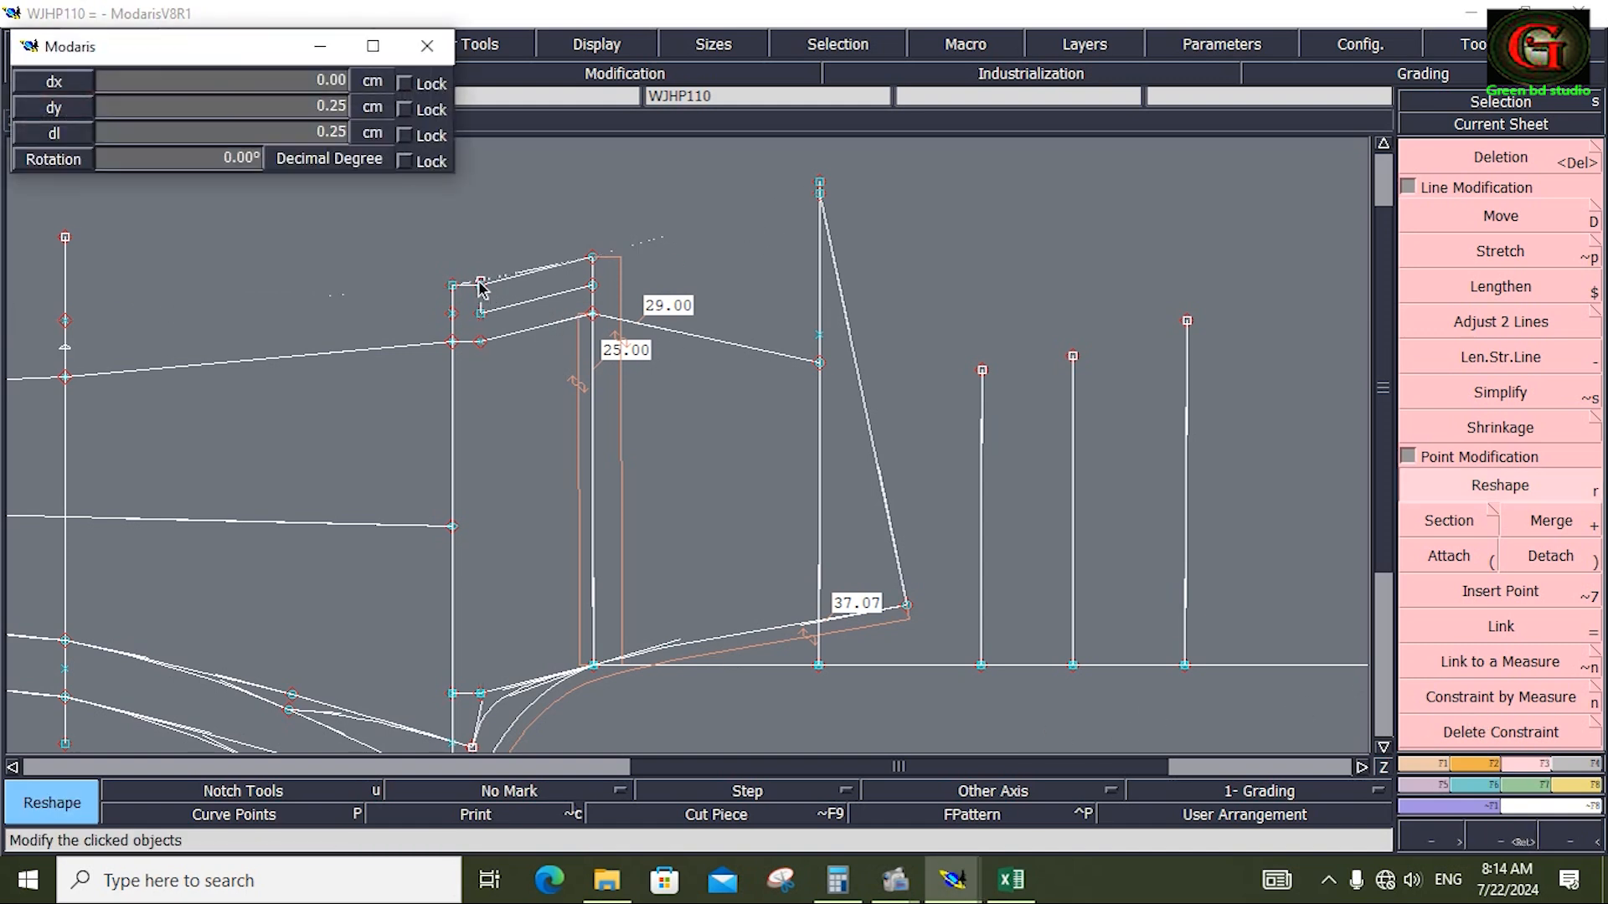
click(476, 303)
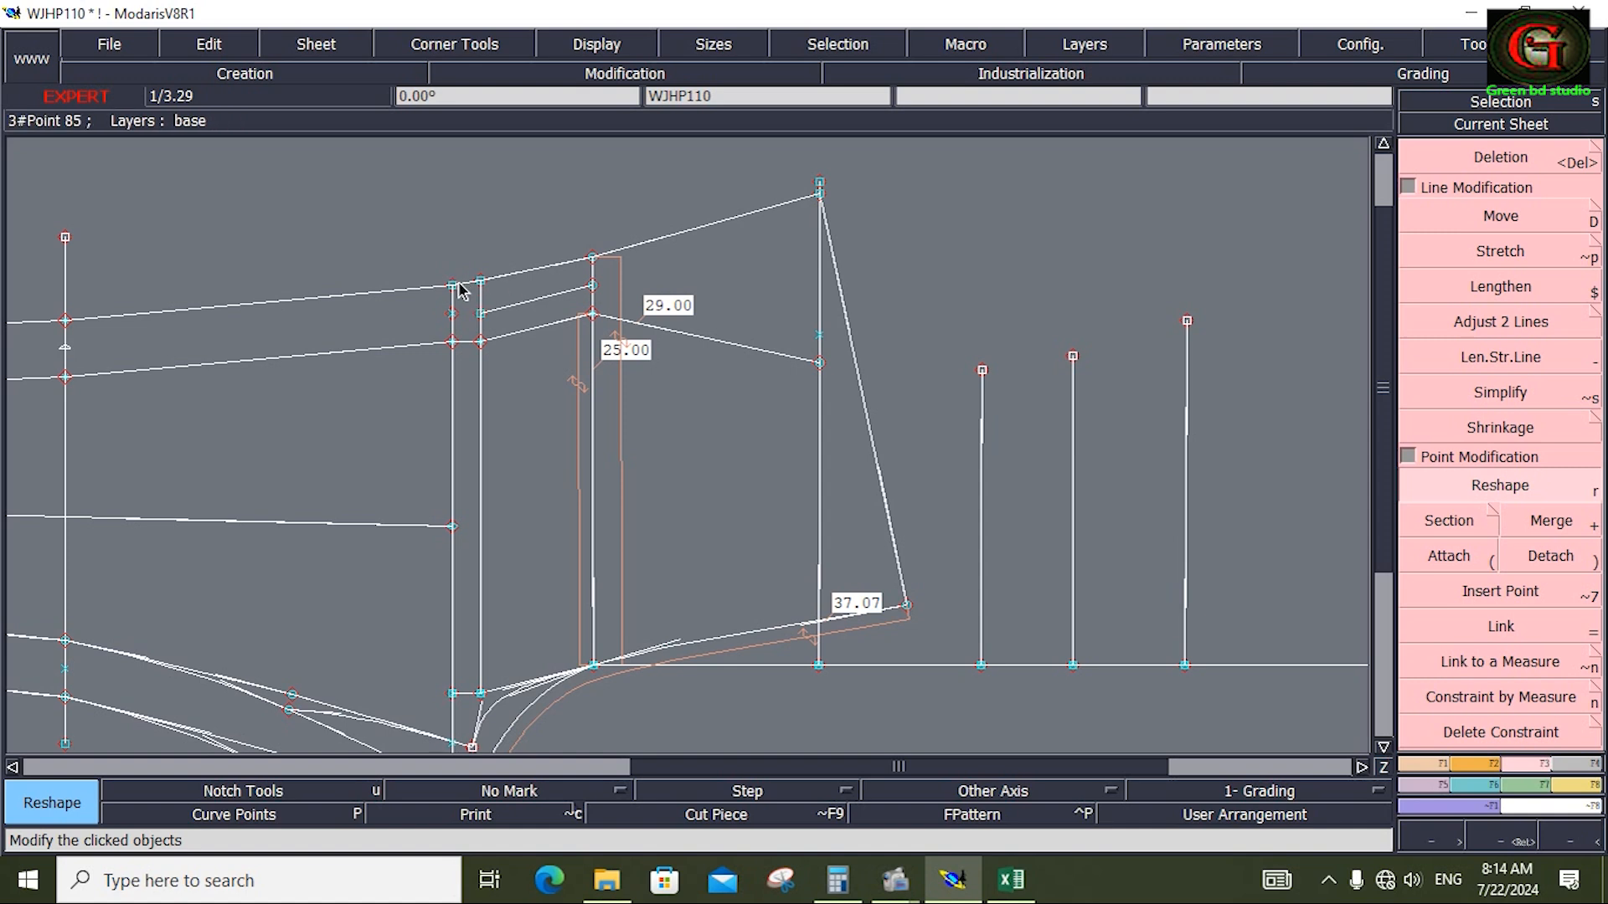
click(453, 287)
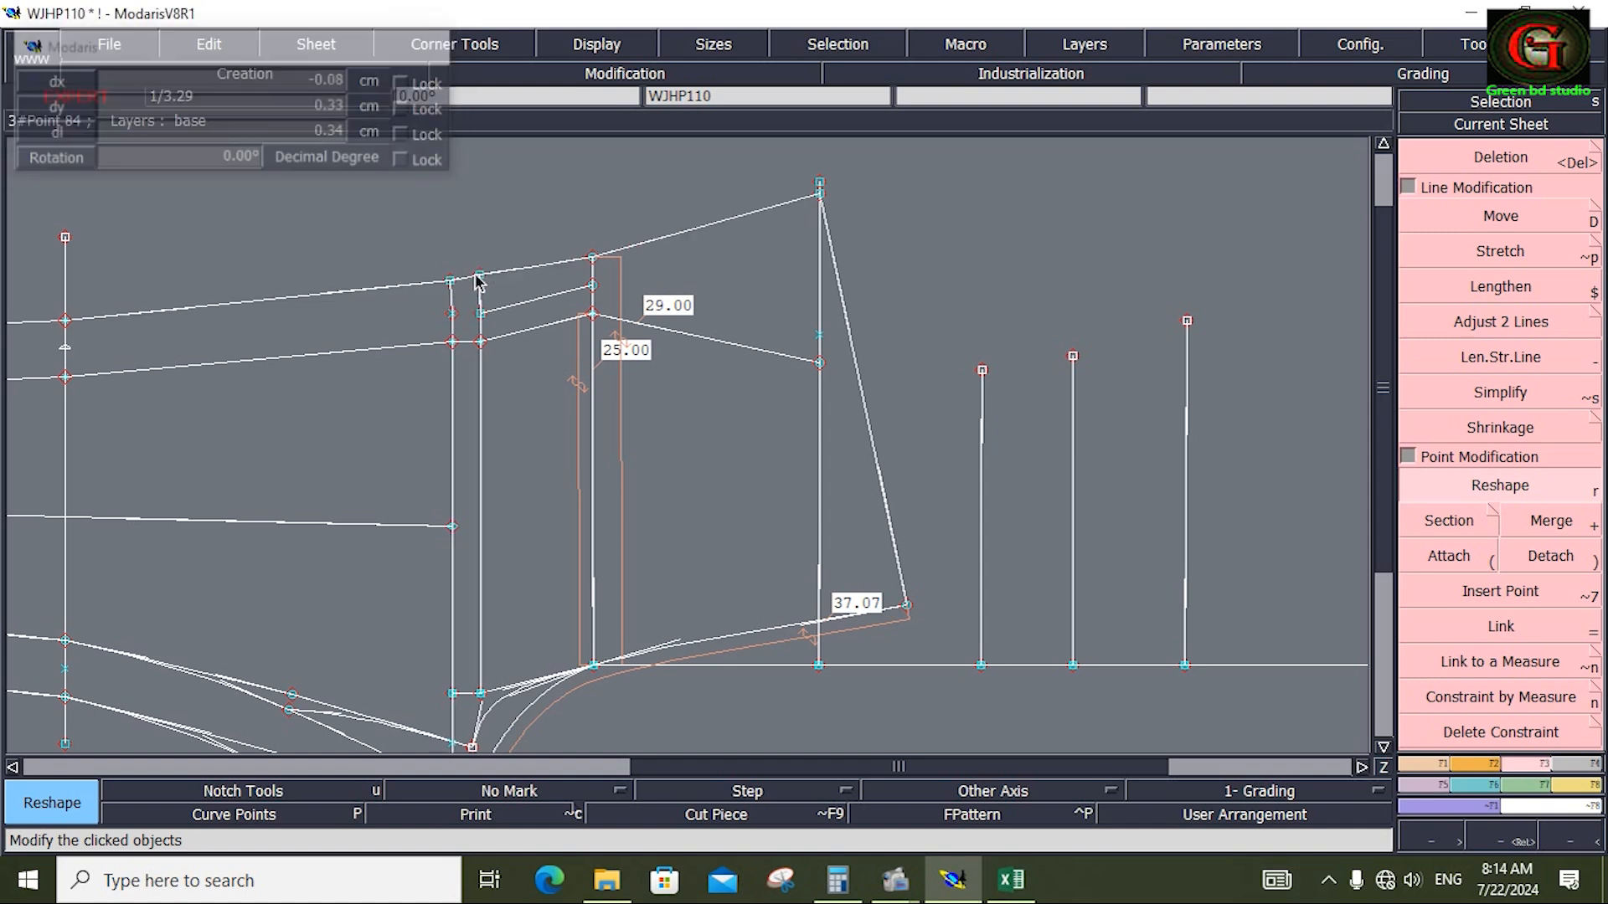
click(450, 279)
click(481, 277)
click(483, 279)
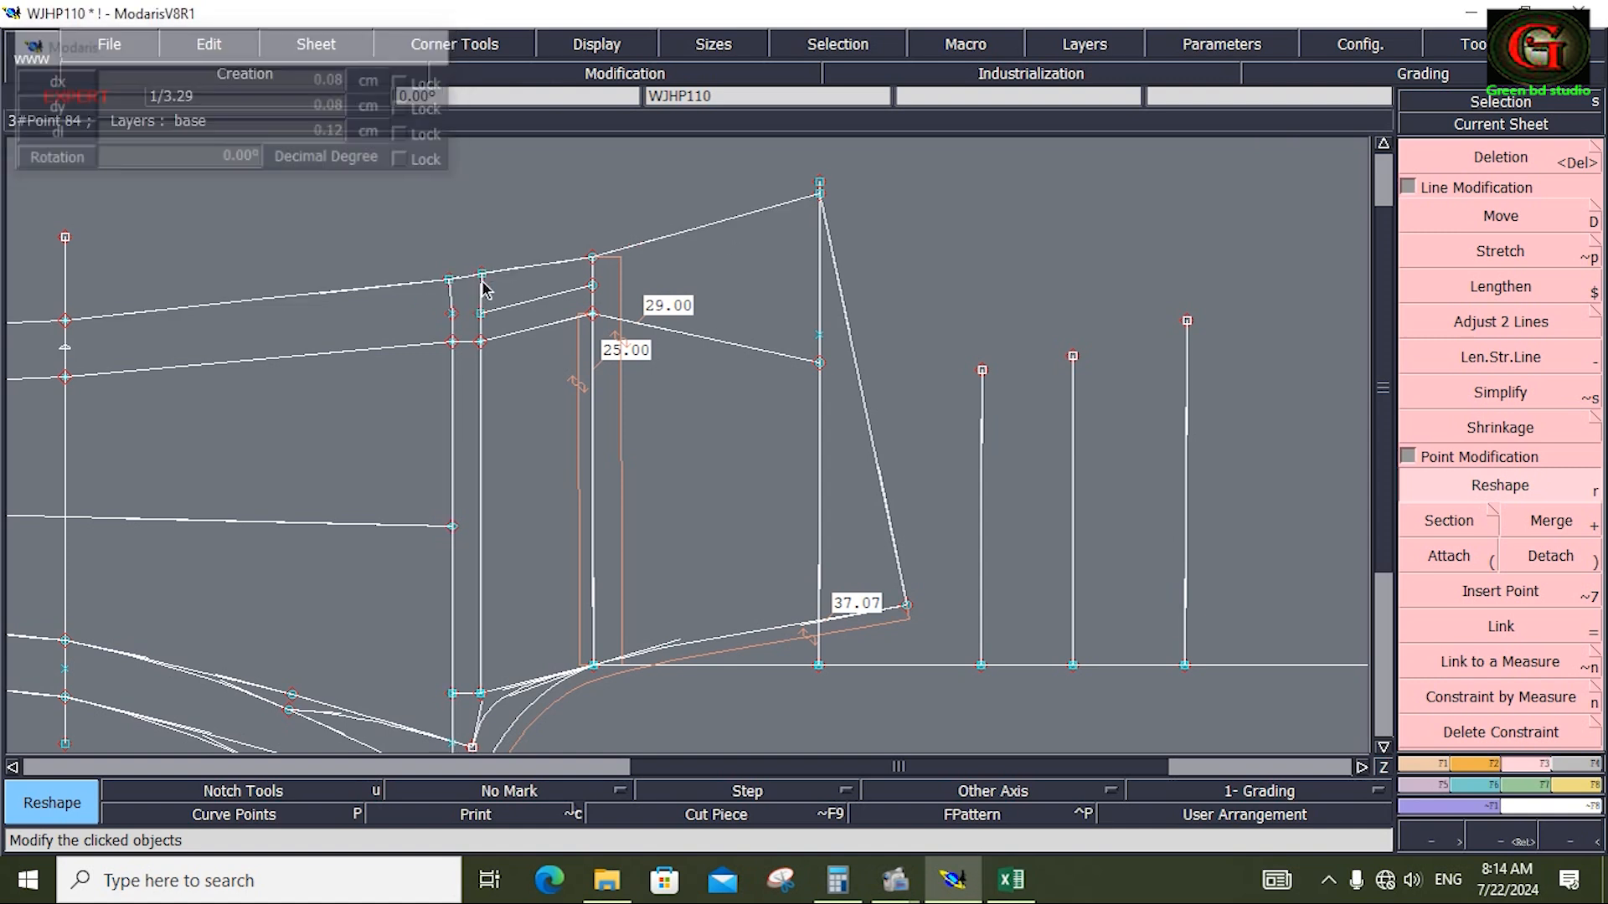
Reshape the inner side seam by raising its points on the crotch and thigh lines slightly
click(454, 342)
click(452, 341)
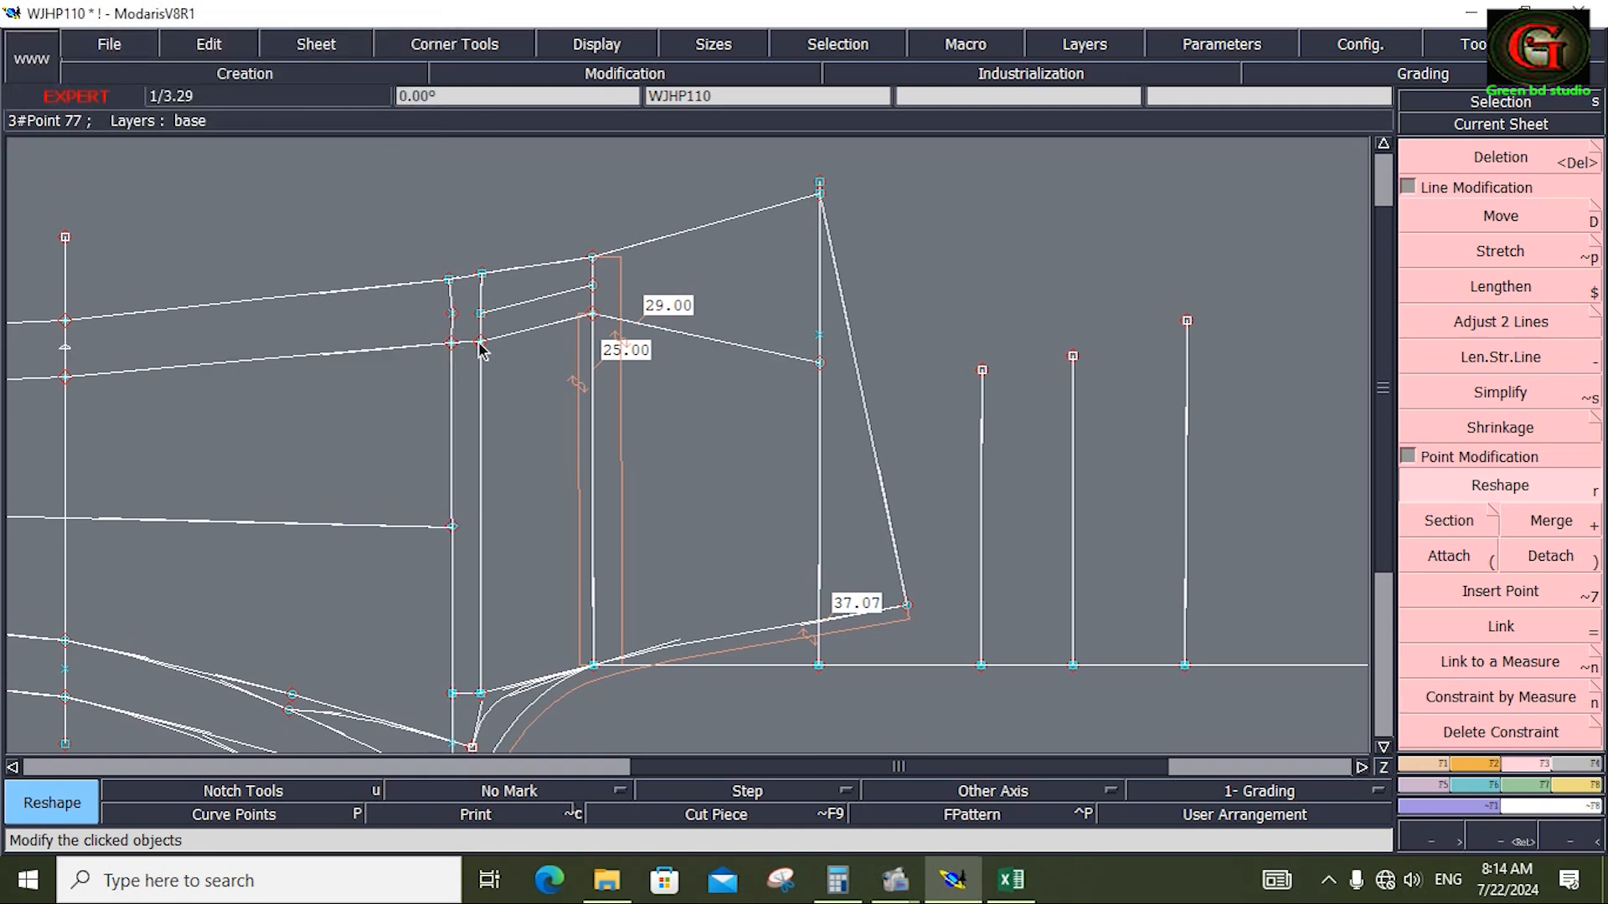
click(481, 344)
click(482, 343)
click(480, 338)
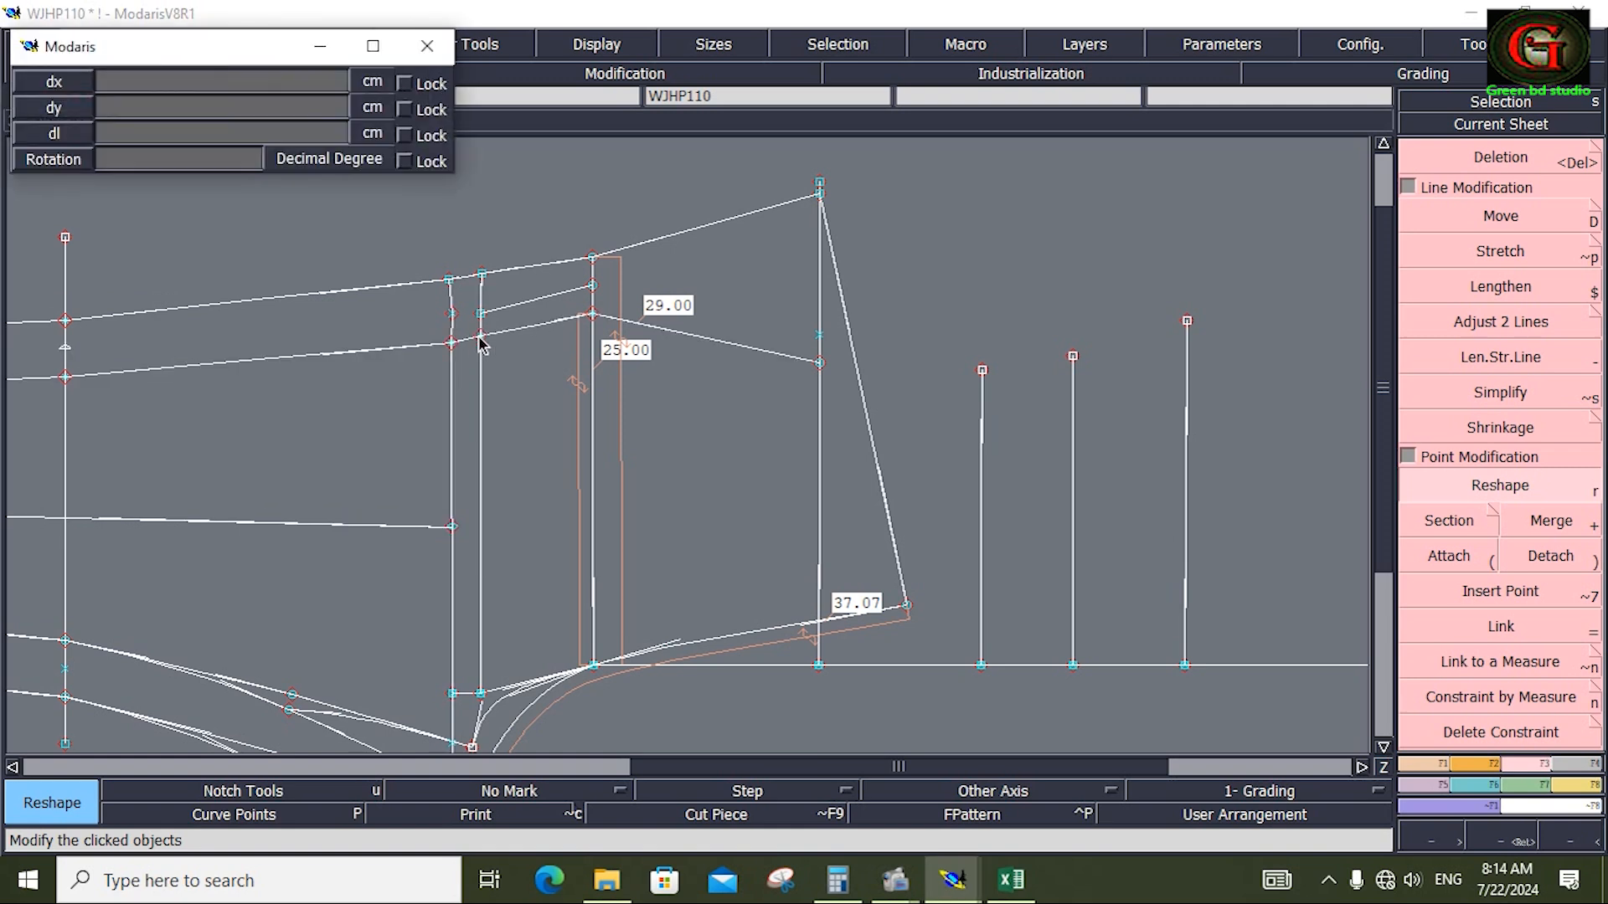
click(481, 347)
click(452, 340)
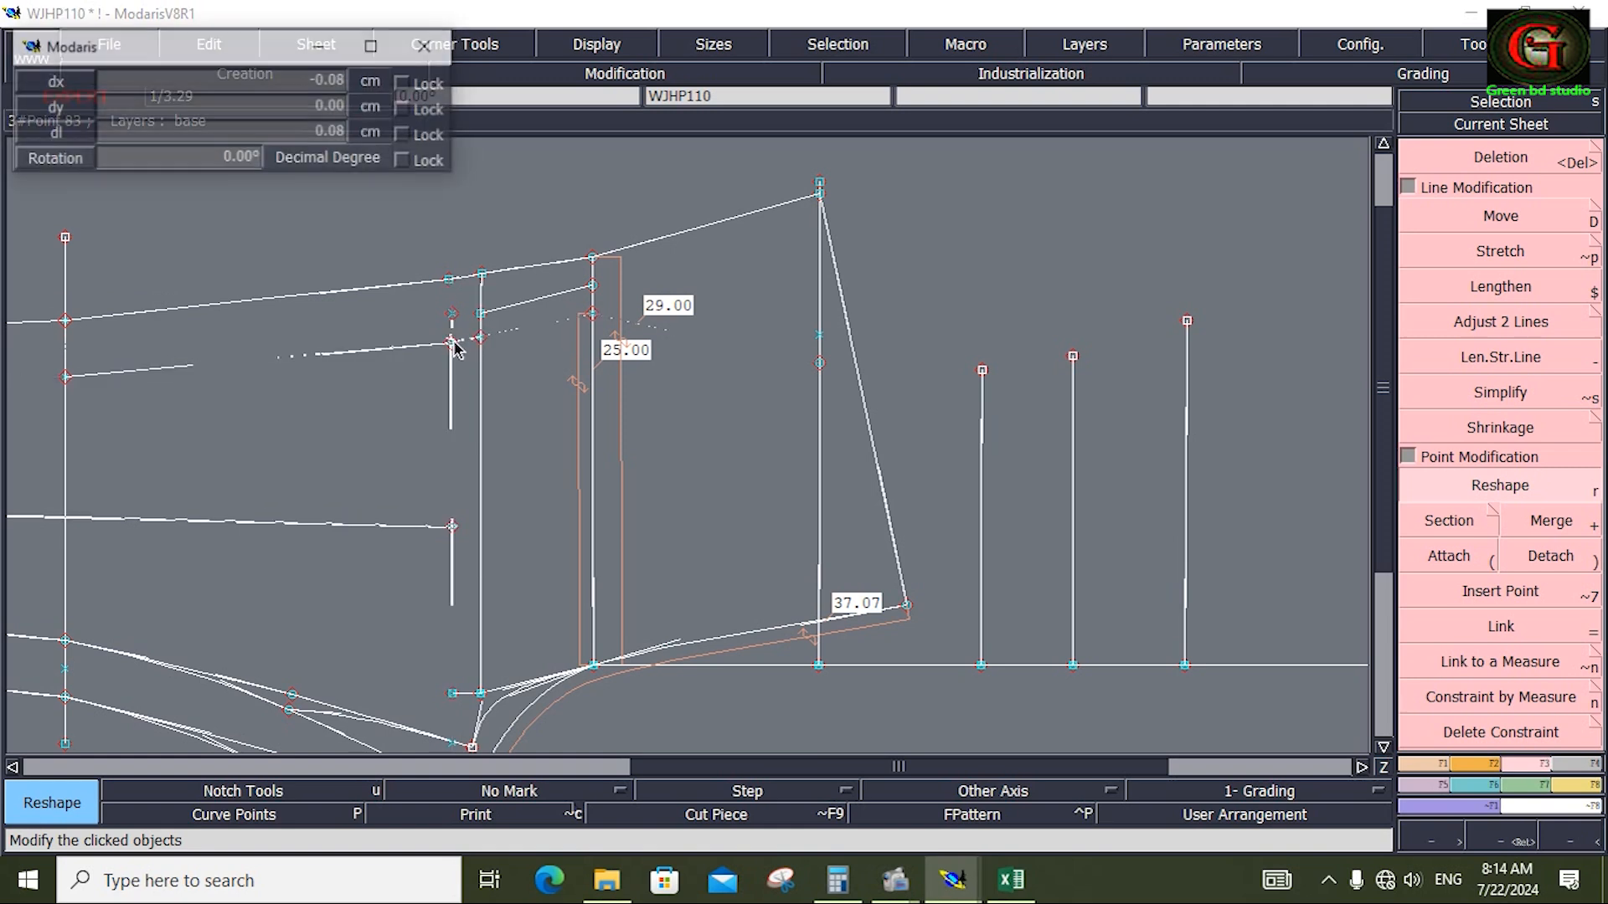
click(453, 343)
Raise the outer side seam's hip-line point to a 29.50 cm width and smooth the seam's curve from hip to waist
click(593, 257)
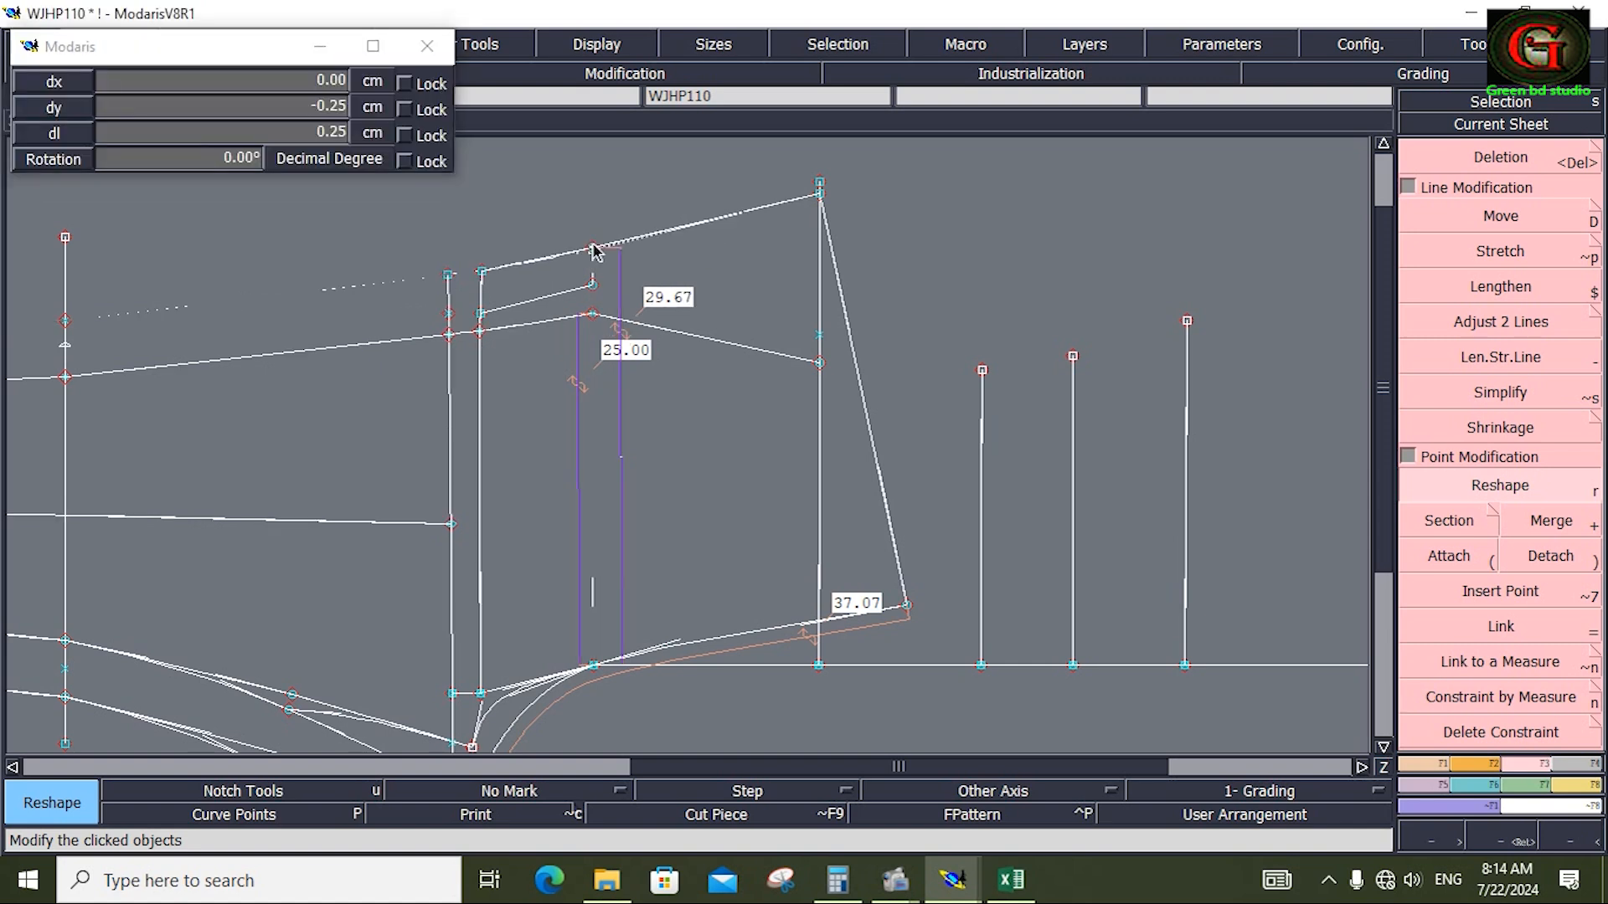
click(593, 251)
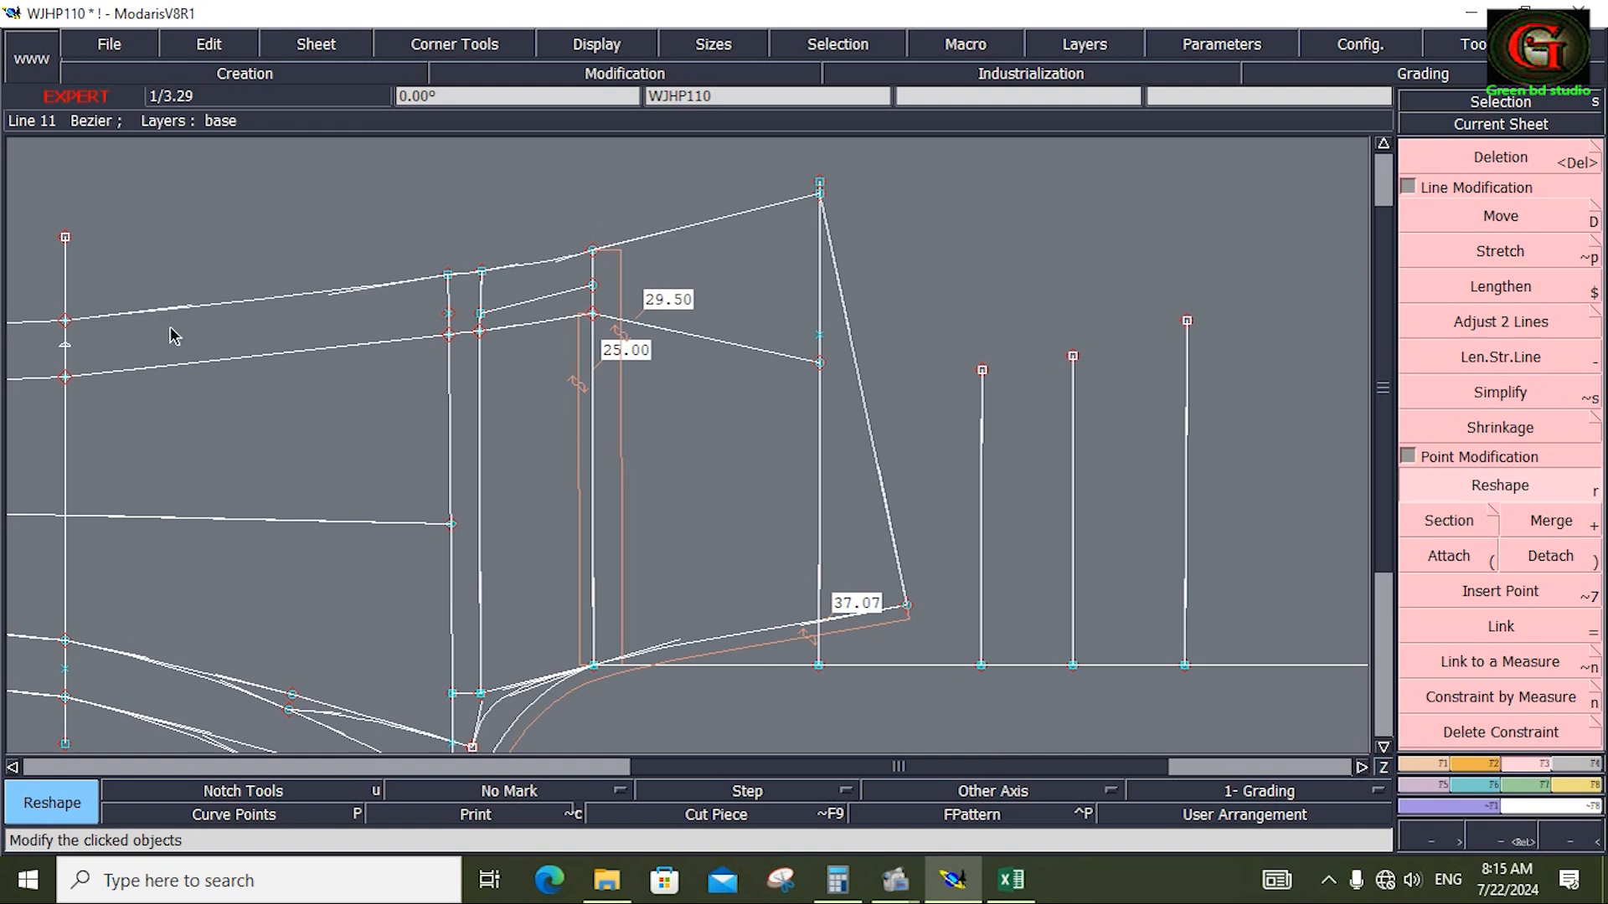
click(557, 268)
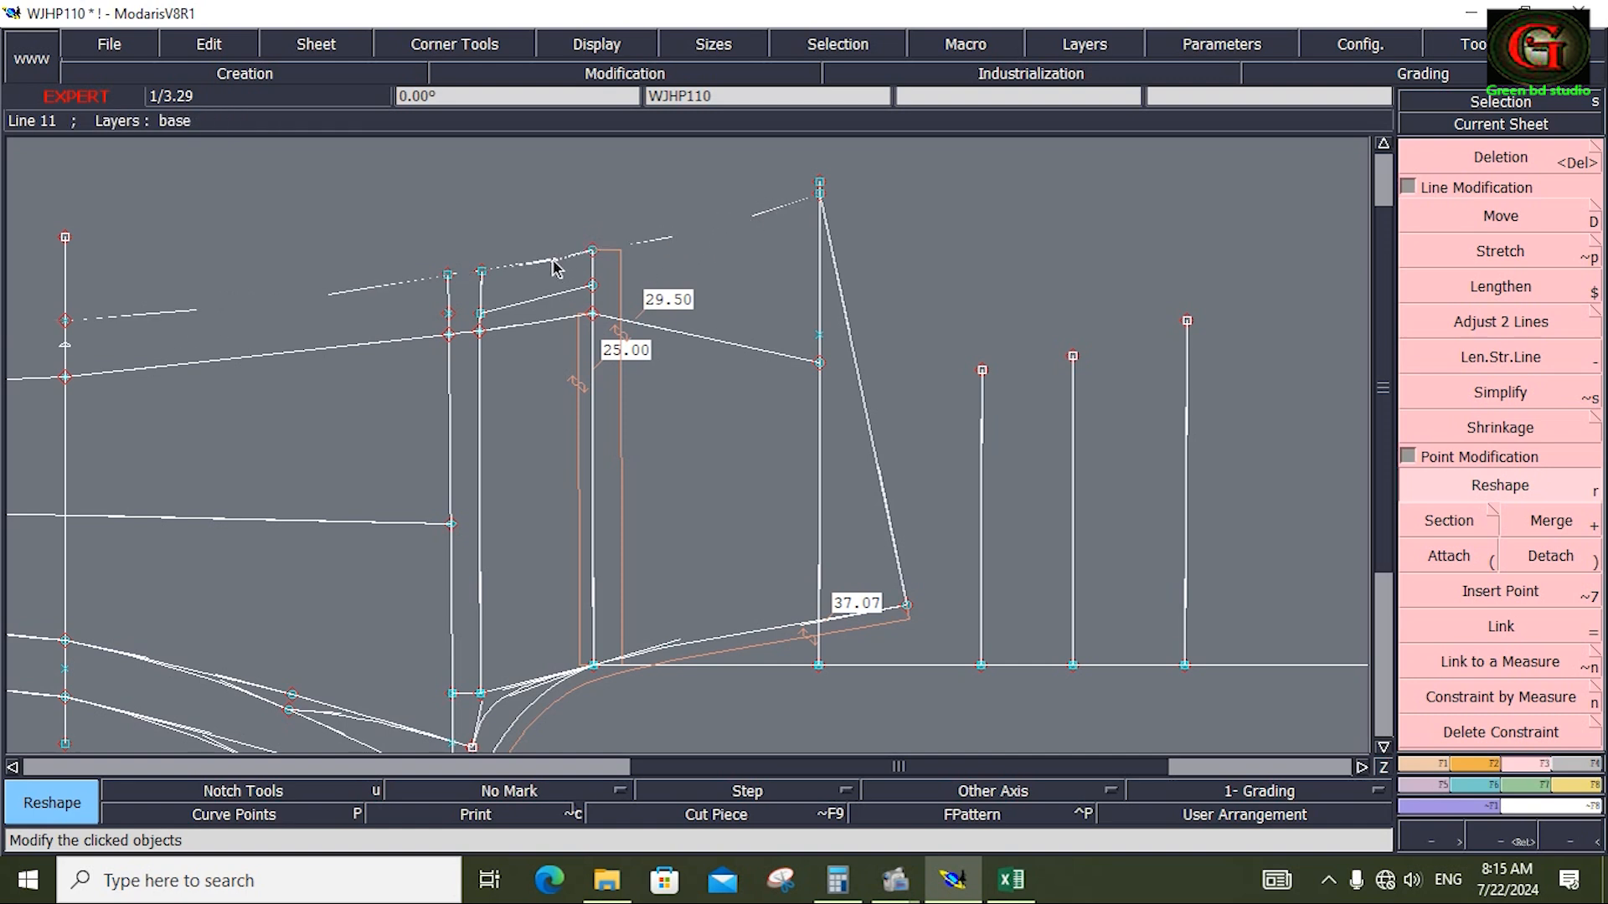
click(553, 269)
click(567, 257)
click(567, 257)
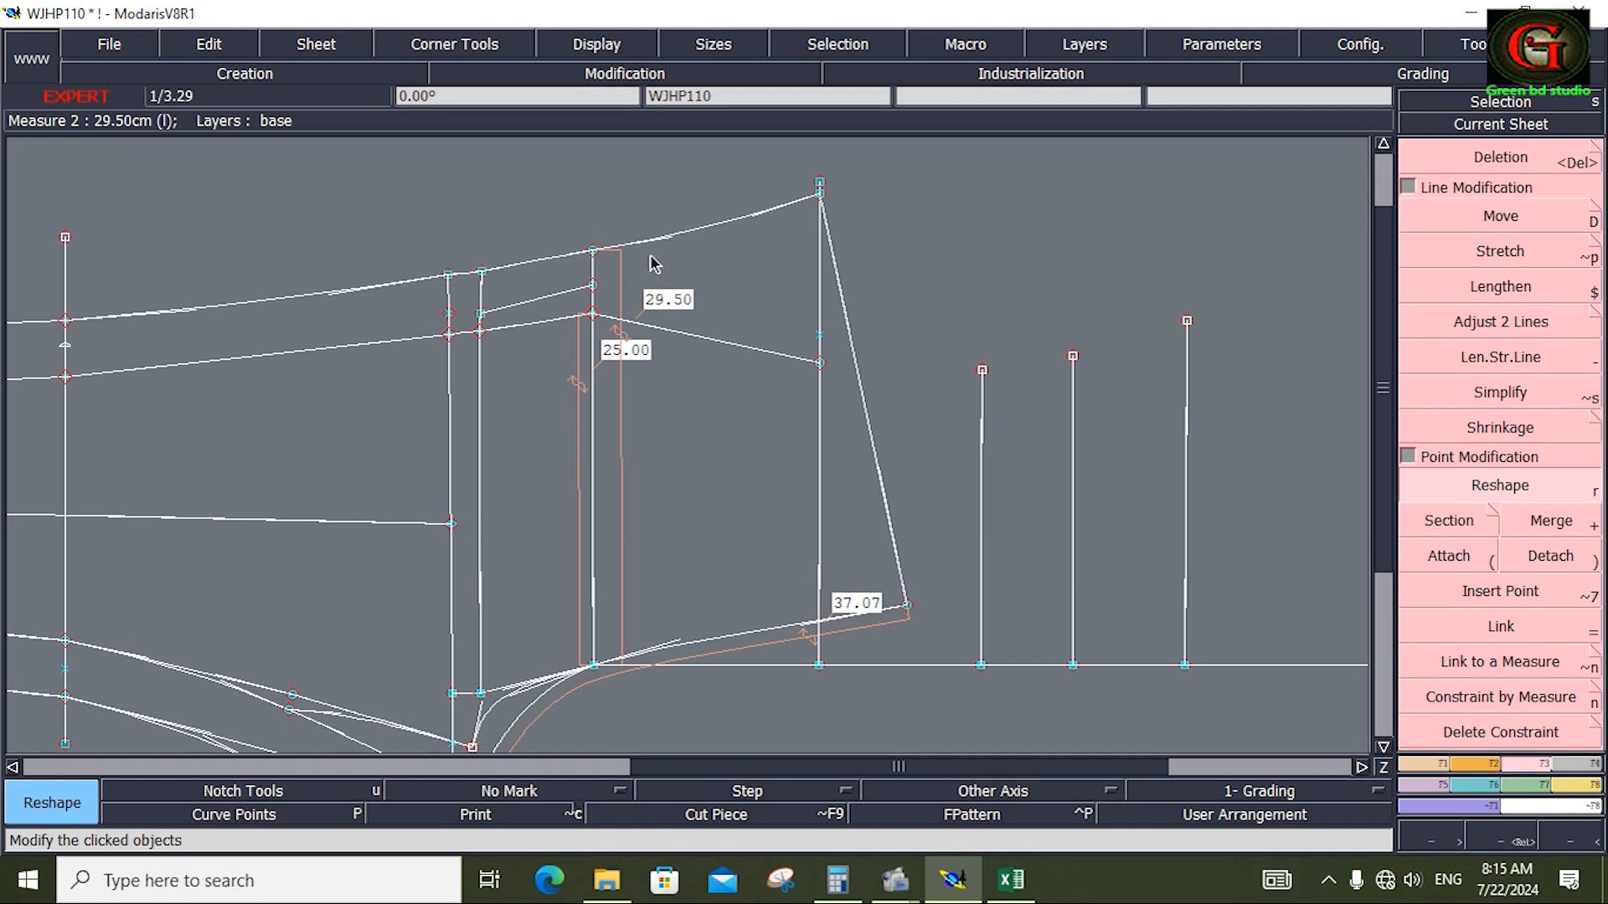
click(670, 235)
click(756, 242)
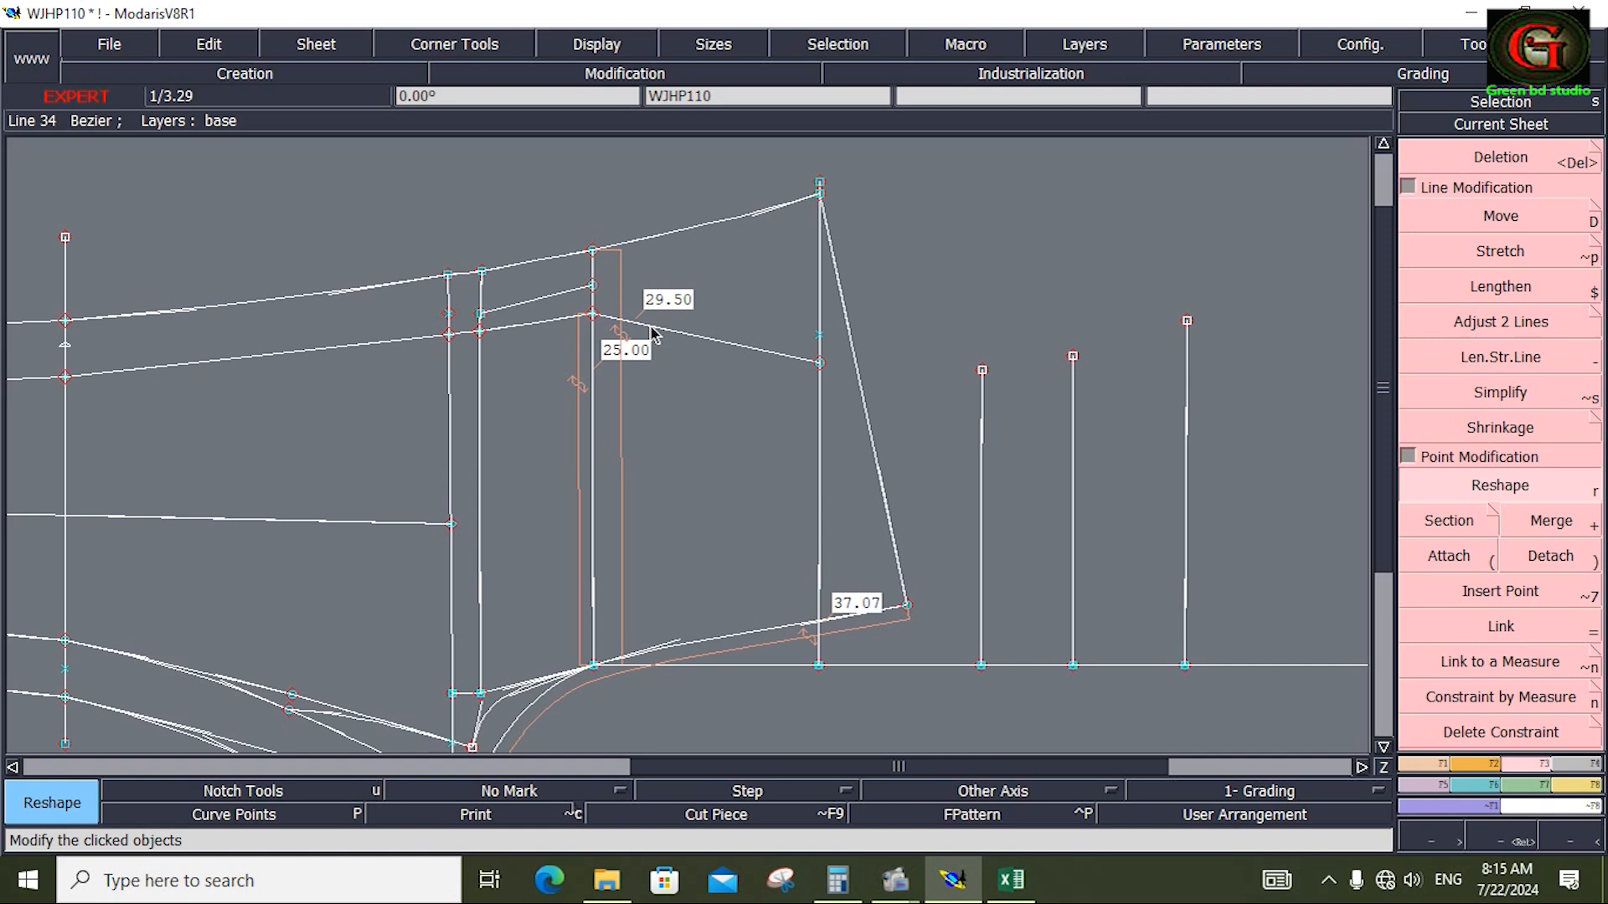
Reshape the inner side seam, raising its waist end, lowering its hip-line point to a 24.50 cm width and curving the hip section
click(1500, 485)
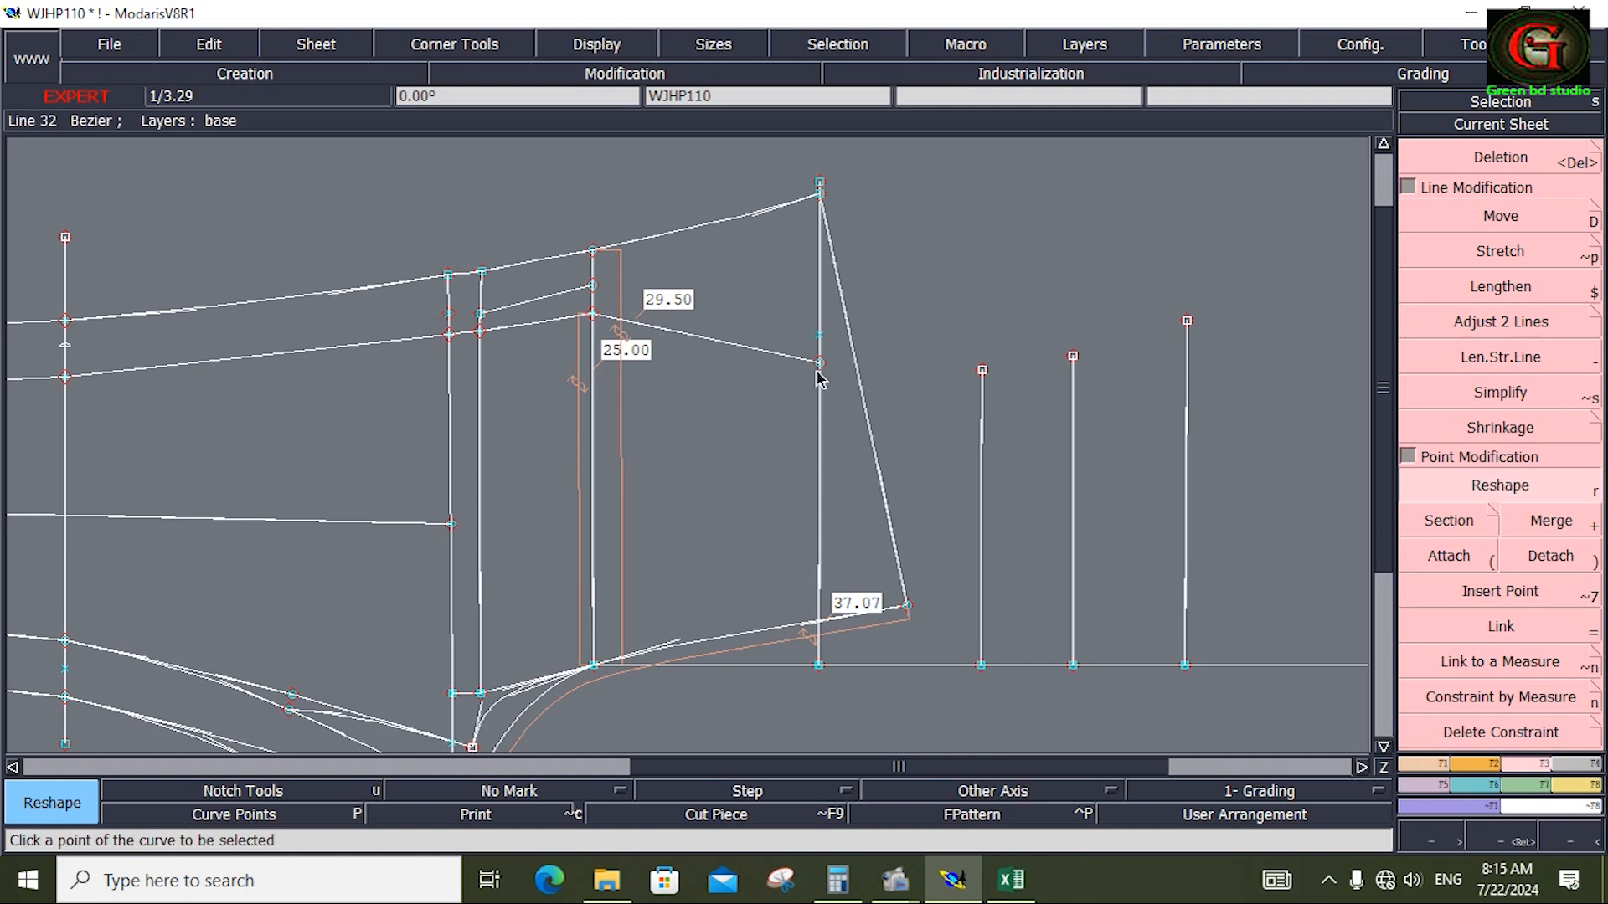
drag(820, 362, 820, 352)
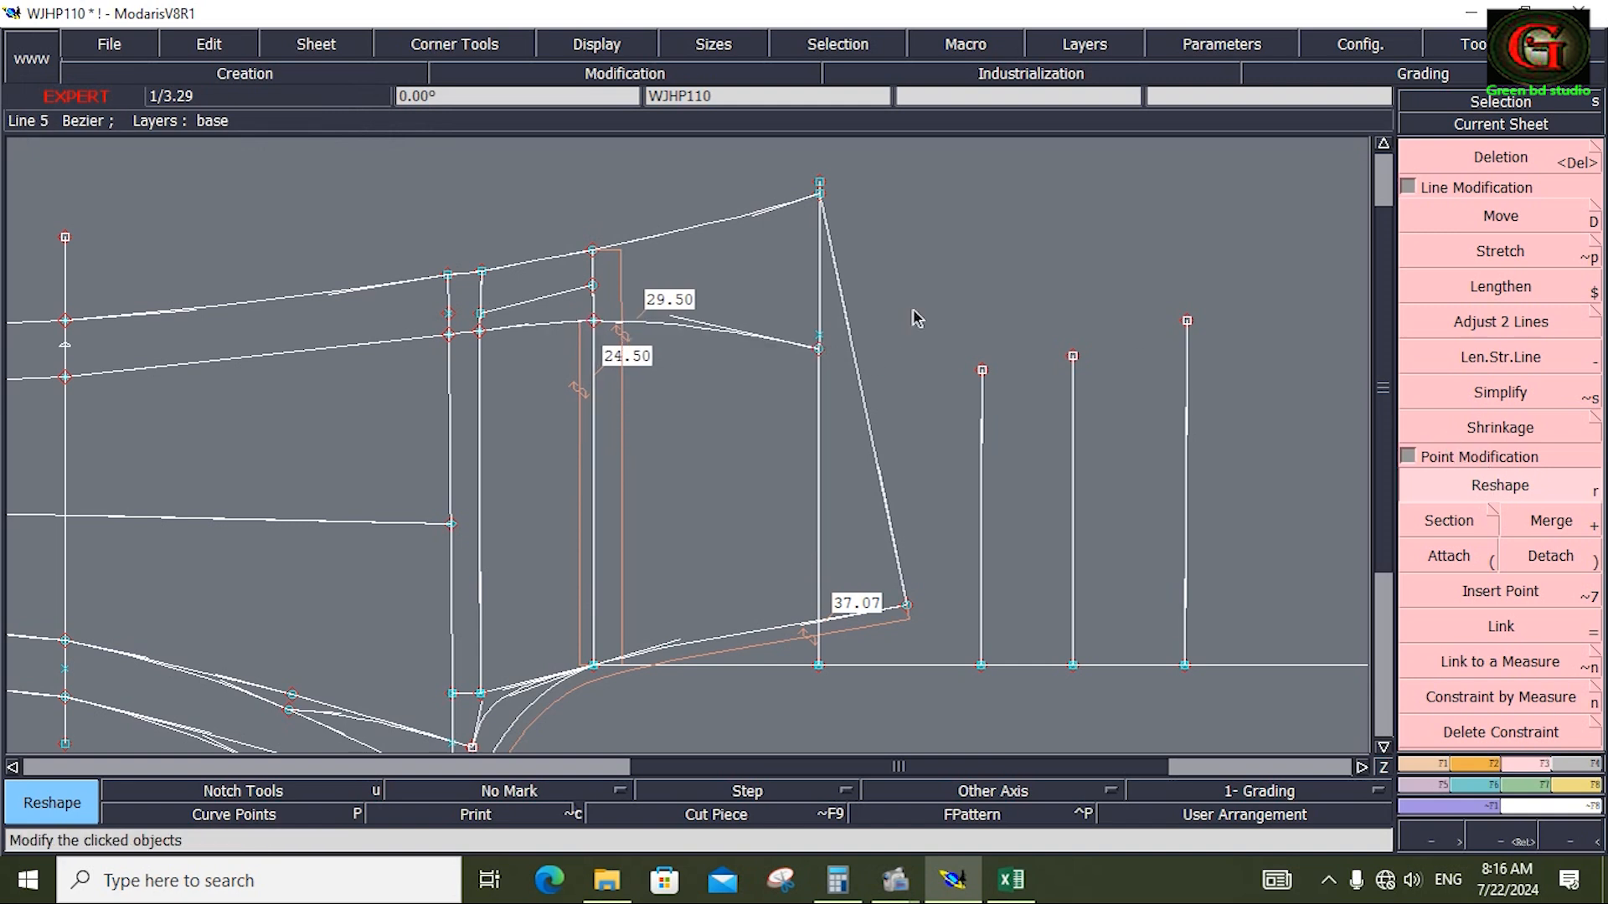
Align the centre line's lower points on the thigh and crotch lines horizontally with its hip-line point using Ali 2Pts
scroll(918, 318, down, 1)
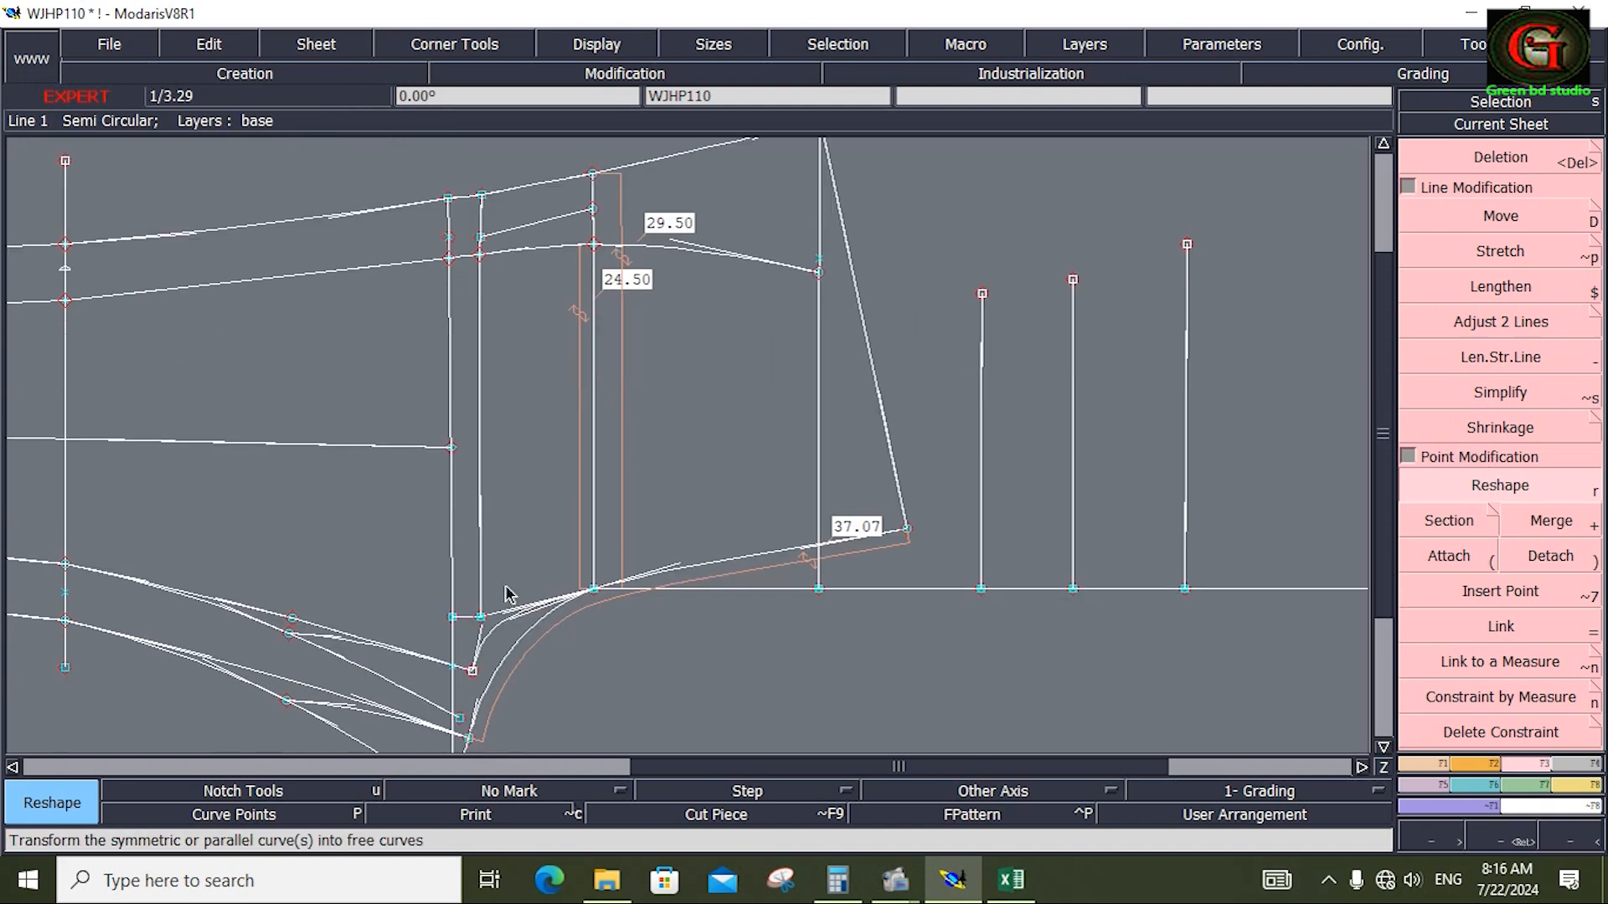
key(Return)
drag(363, 494, 942, 738)
key(shift+a)
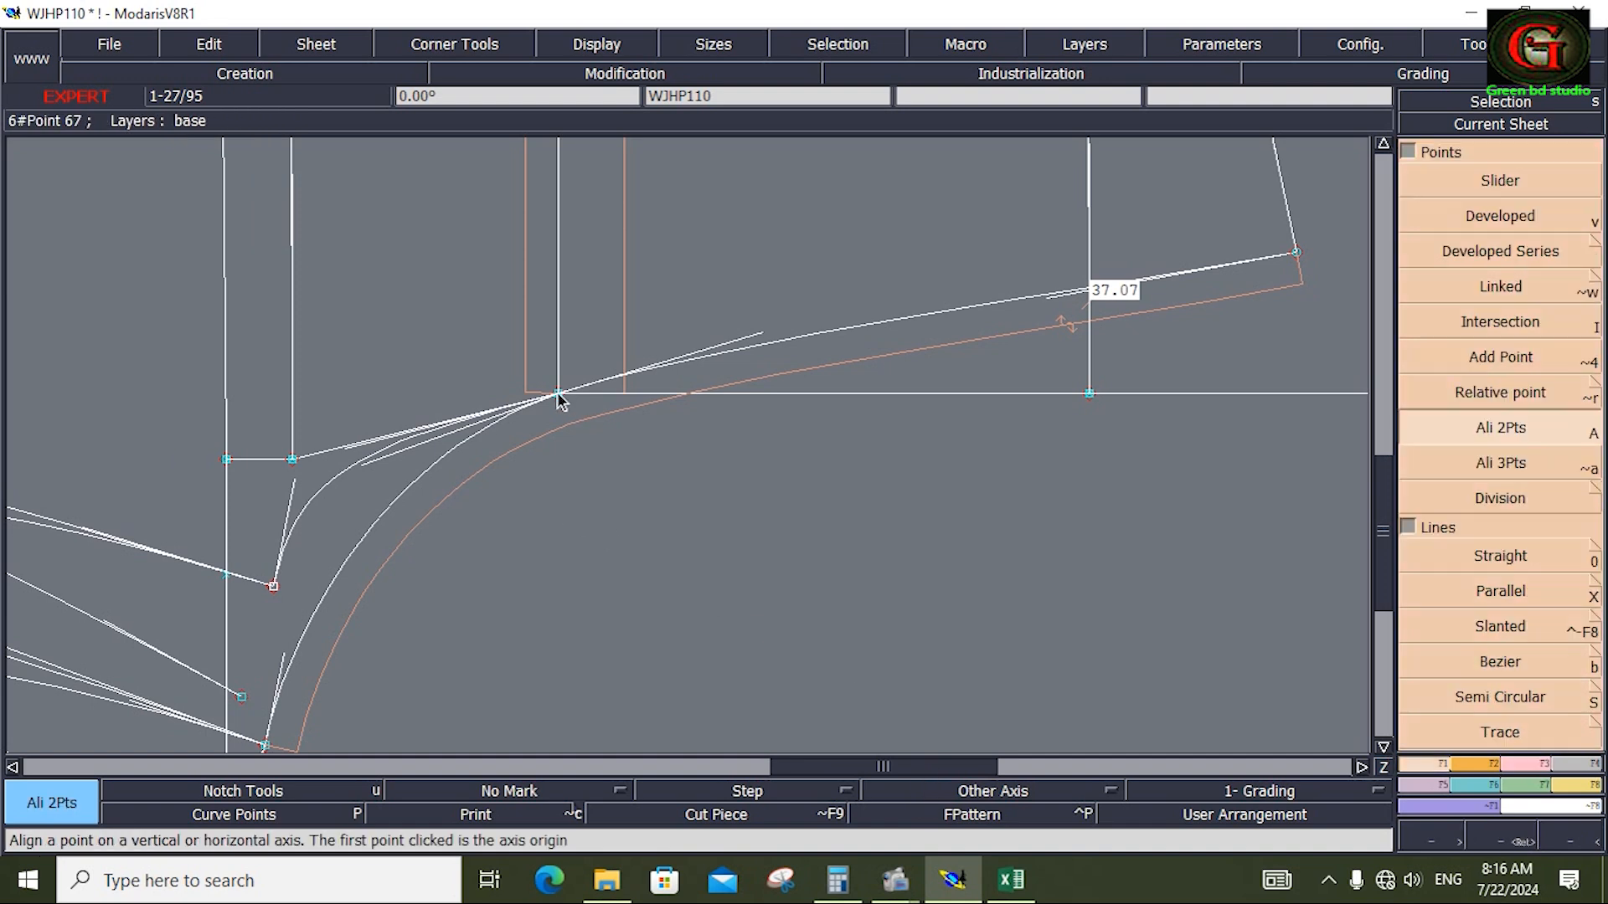
click(559, 394)
click(291, 456)
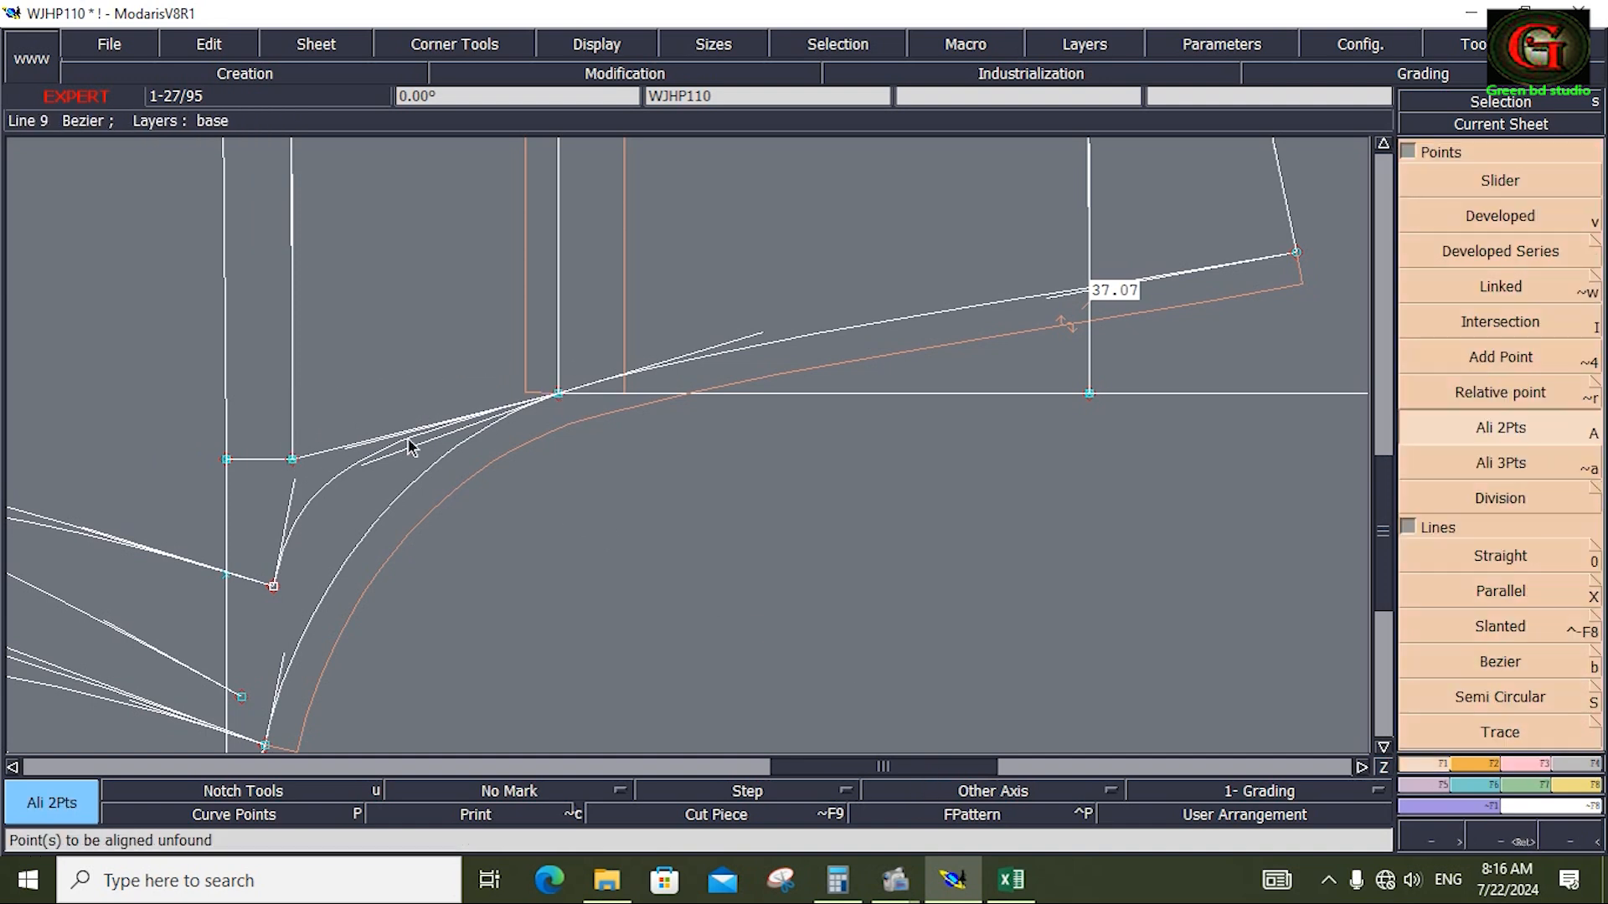
click(292, 459)
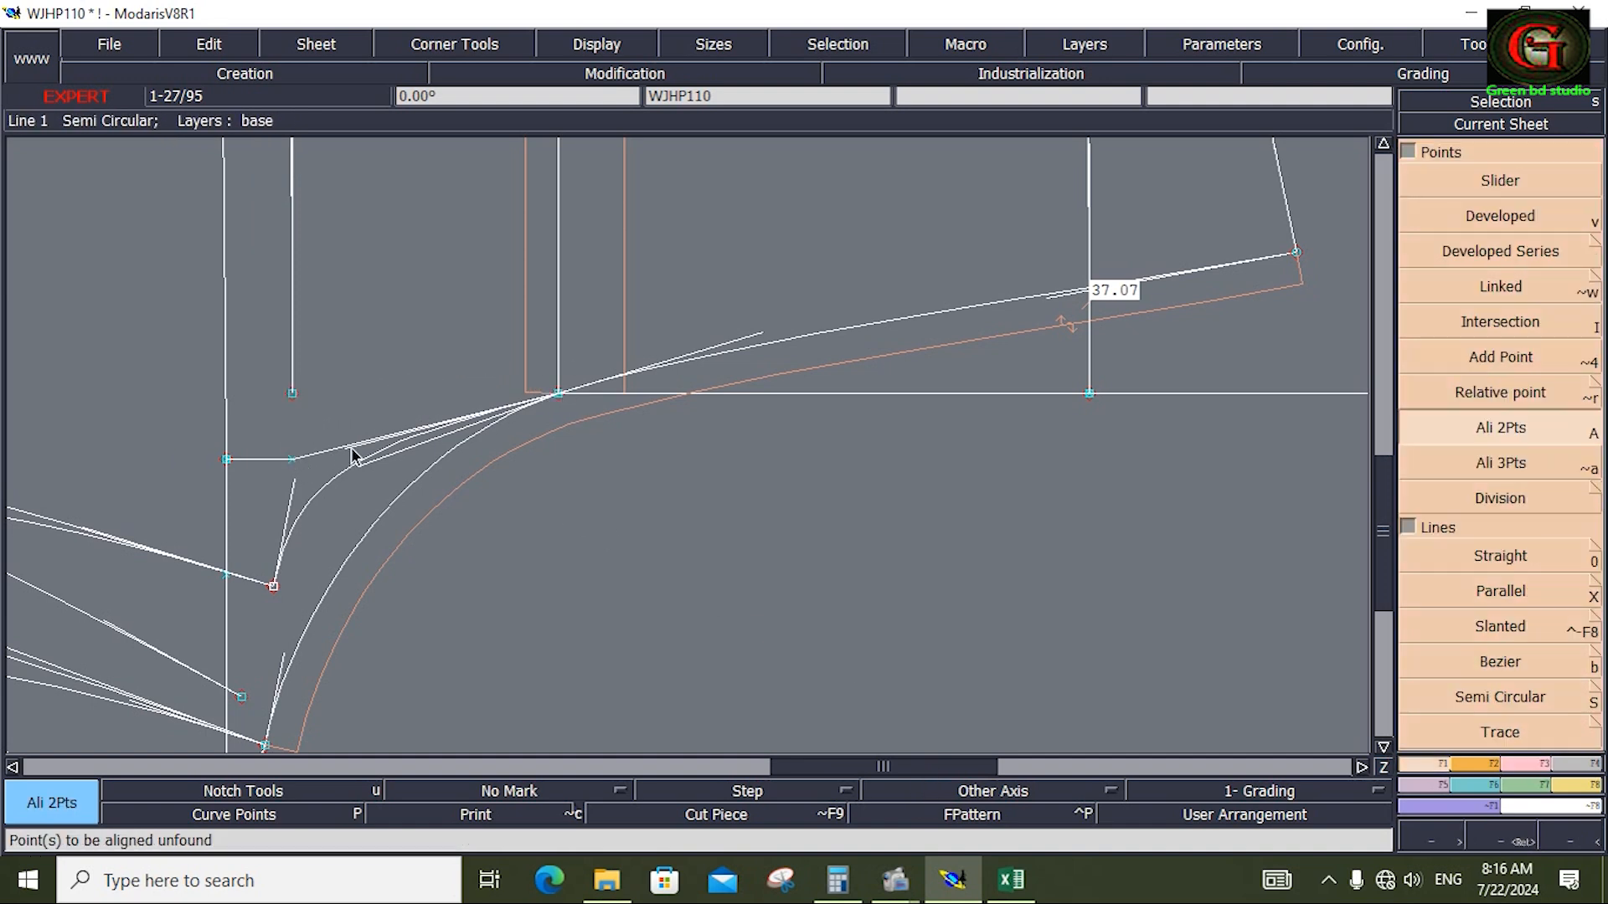
click(300, 461)
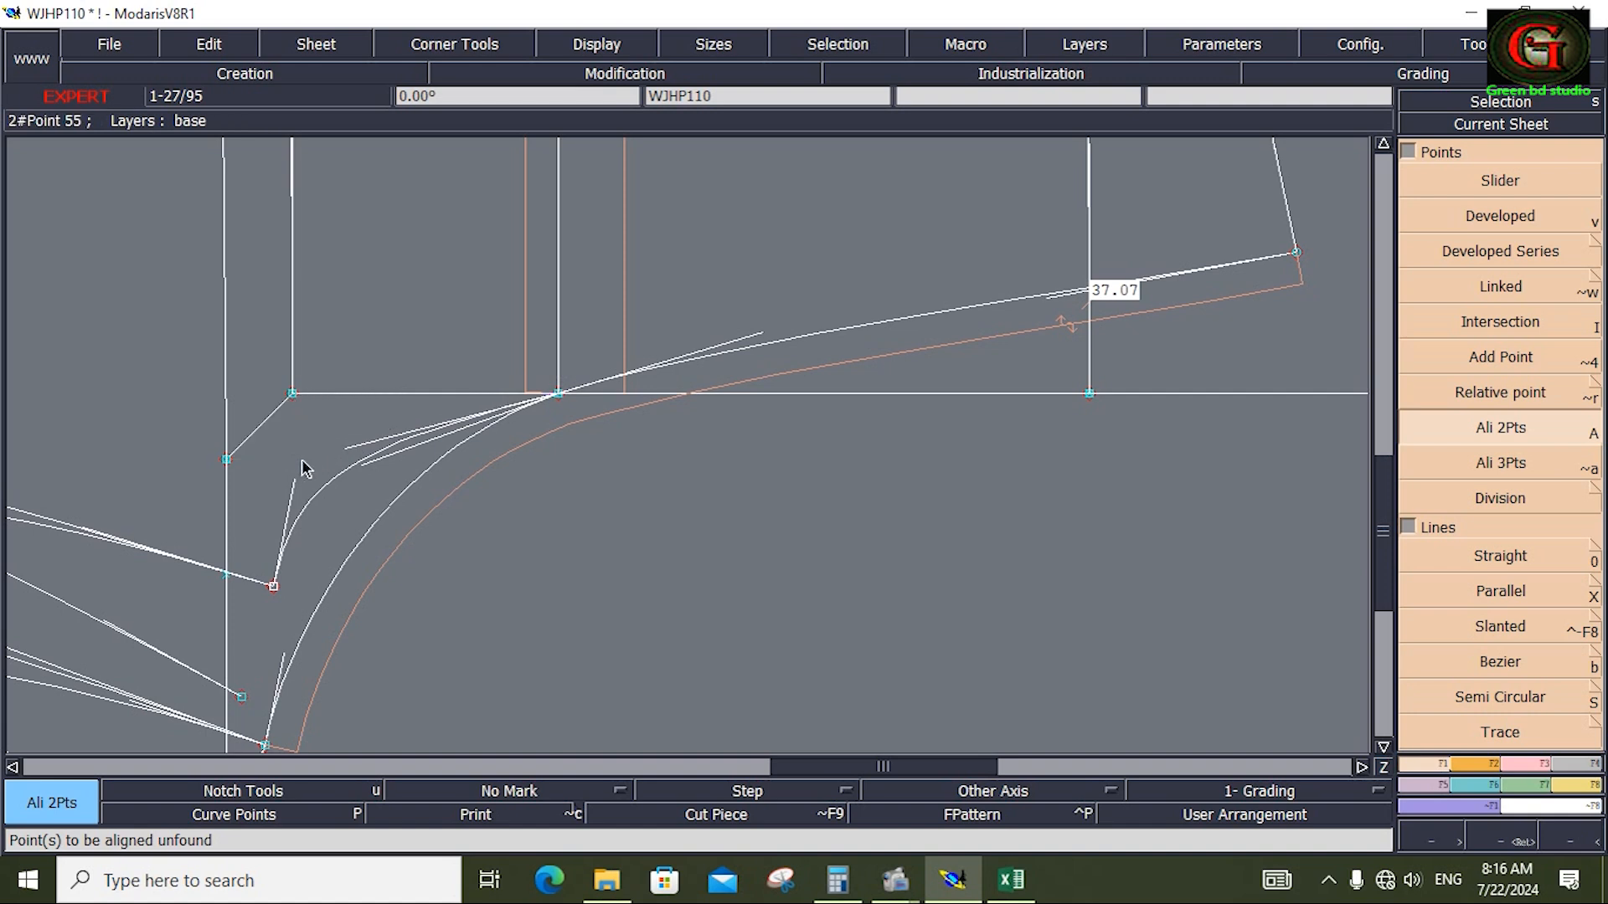
click(226, 459)
Adjust the front crotch curve's hip-line tangent and delete the curve
key(r)
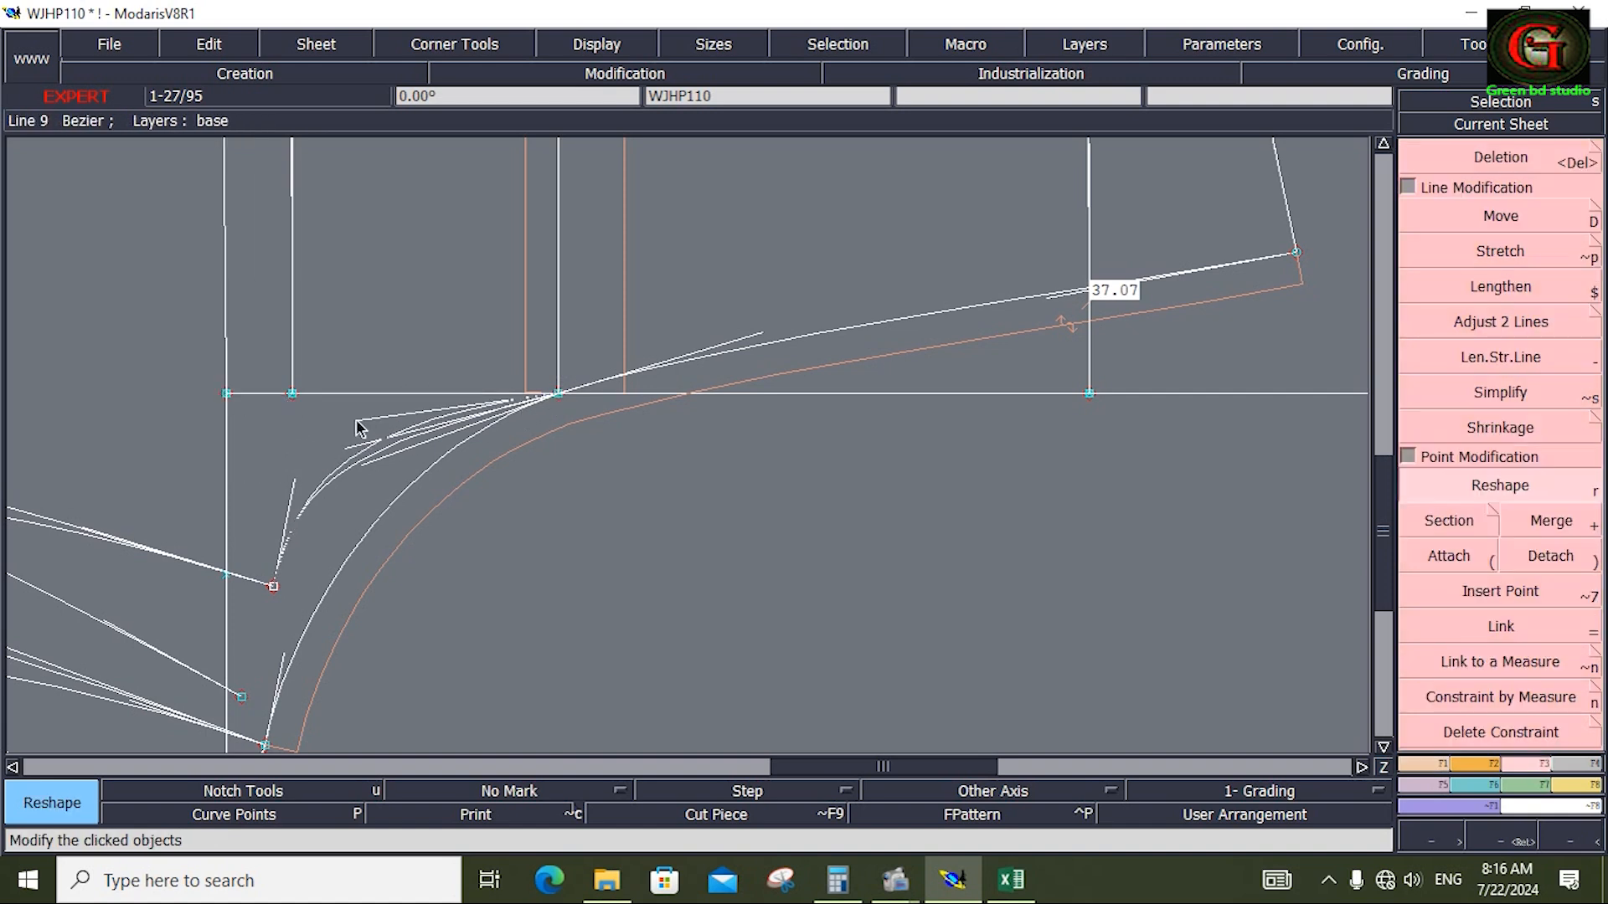
click(360, 419)
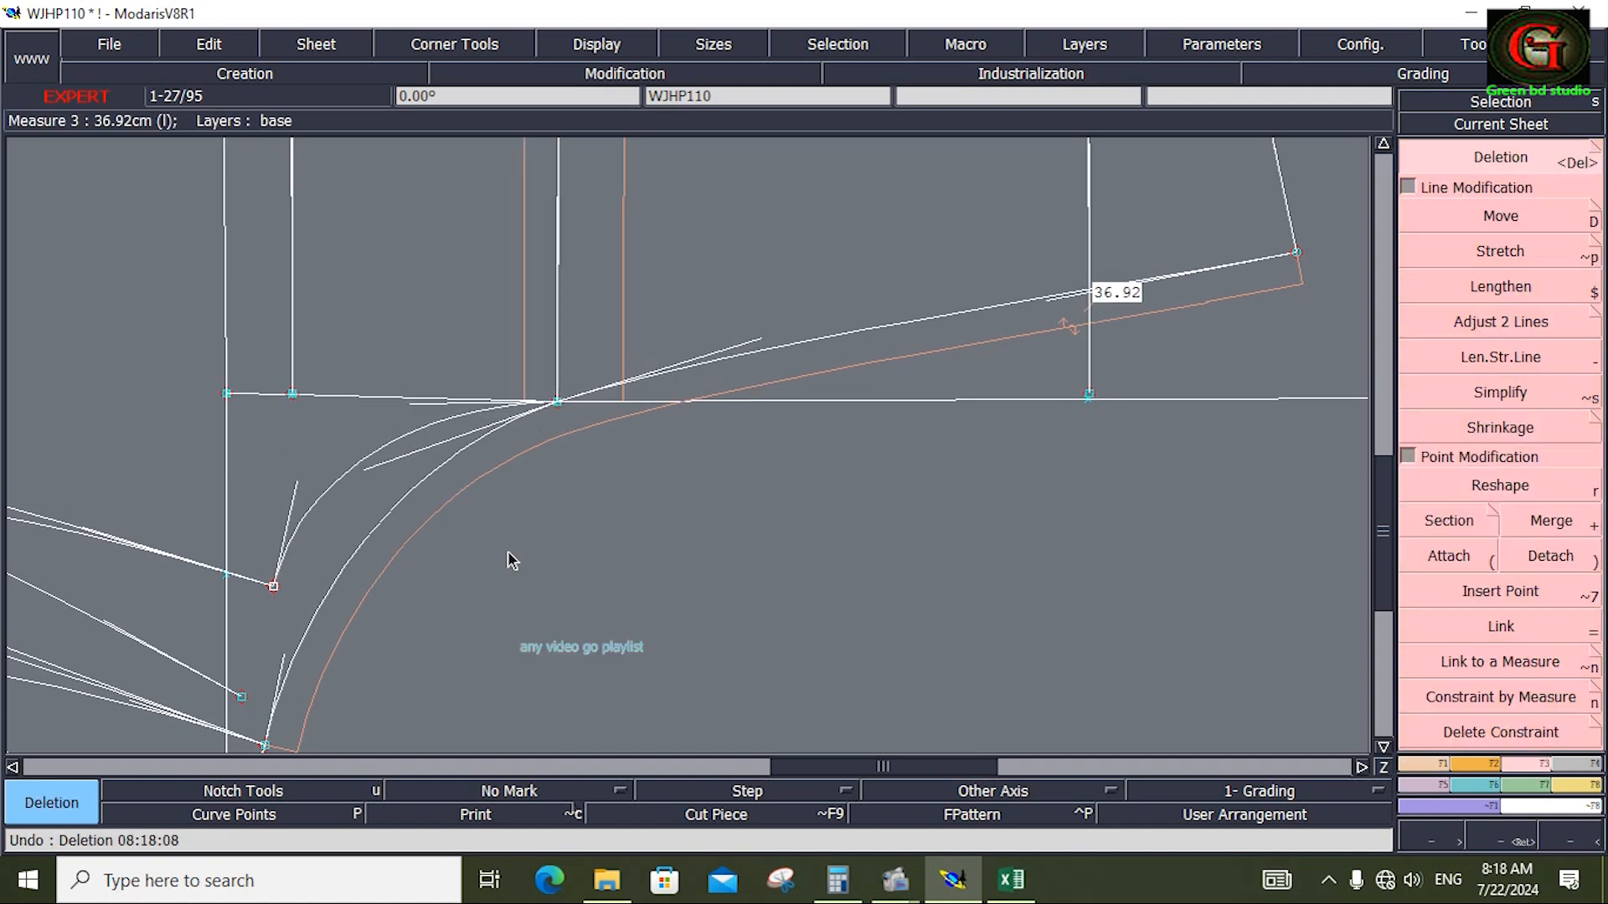
click(407, 439)
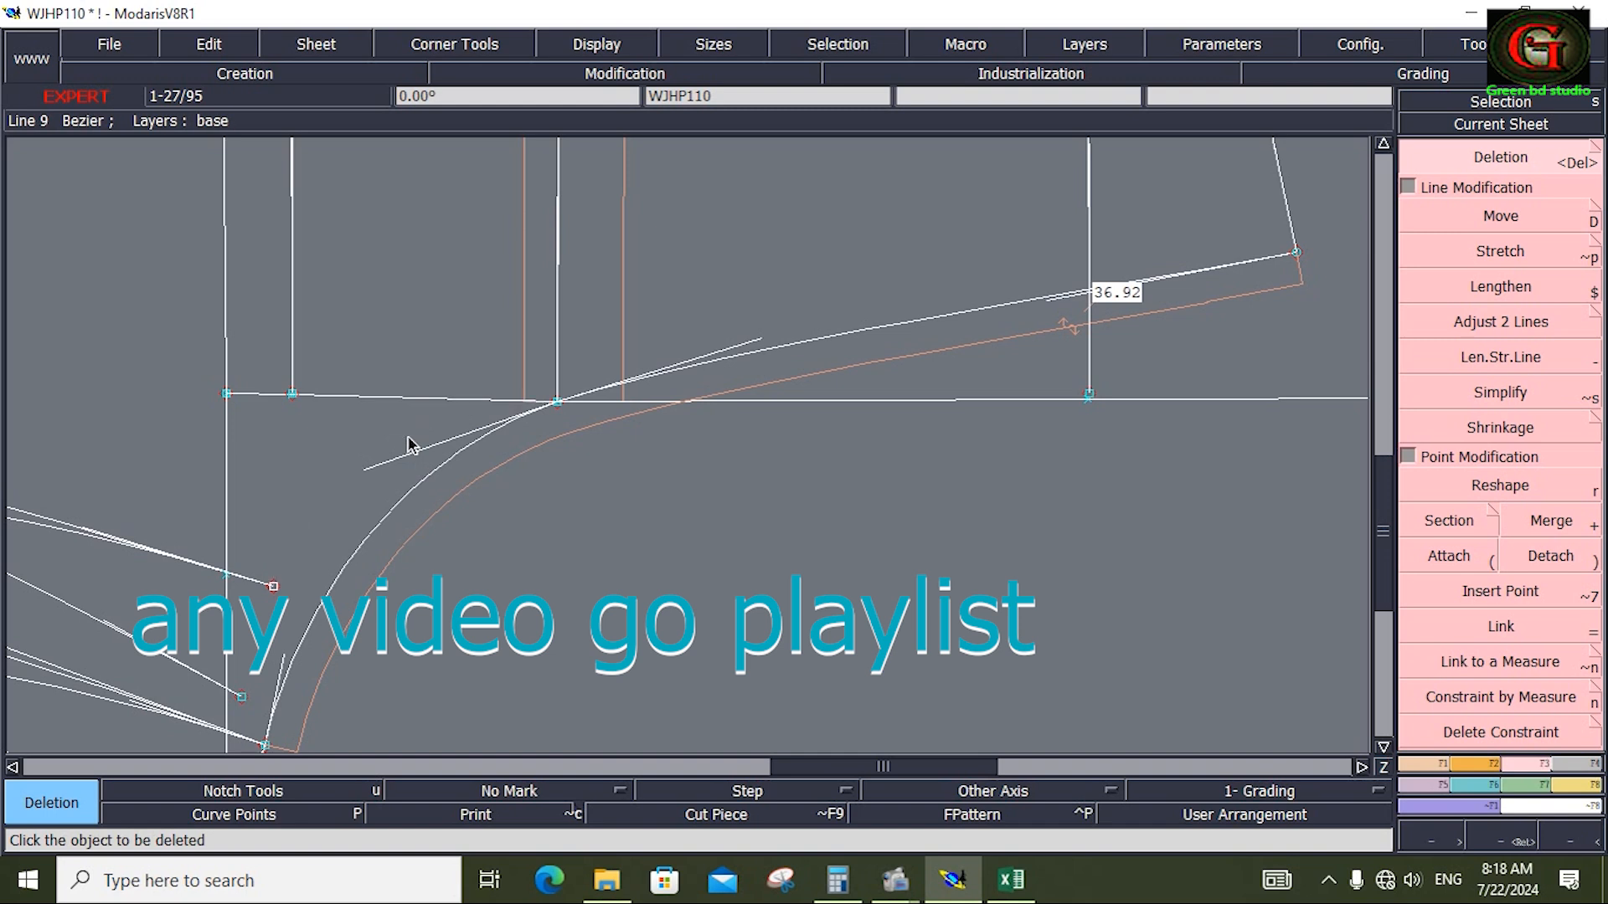
Draw a Bezier line from the front crotch point through a point just below the hip-line point to the waist line's centre end
click(1413, 760)
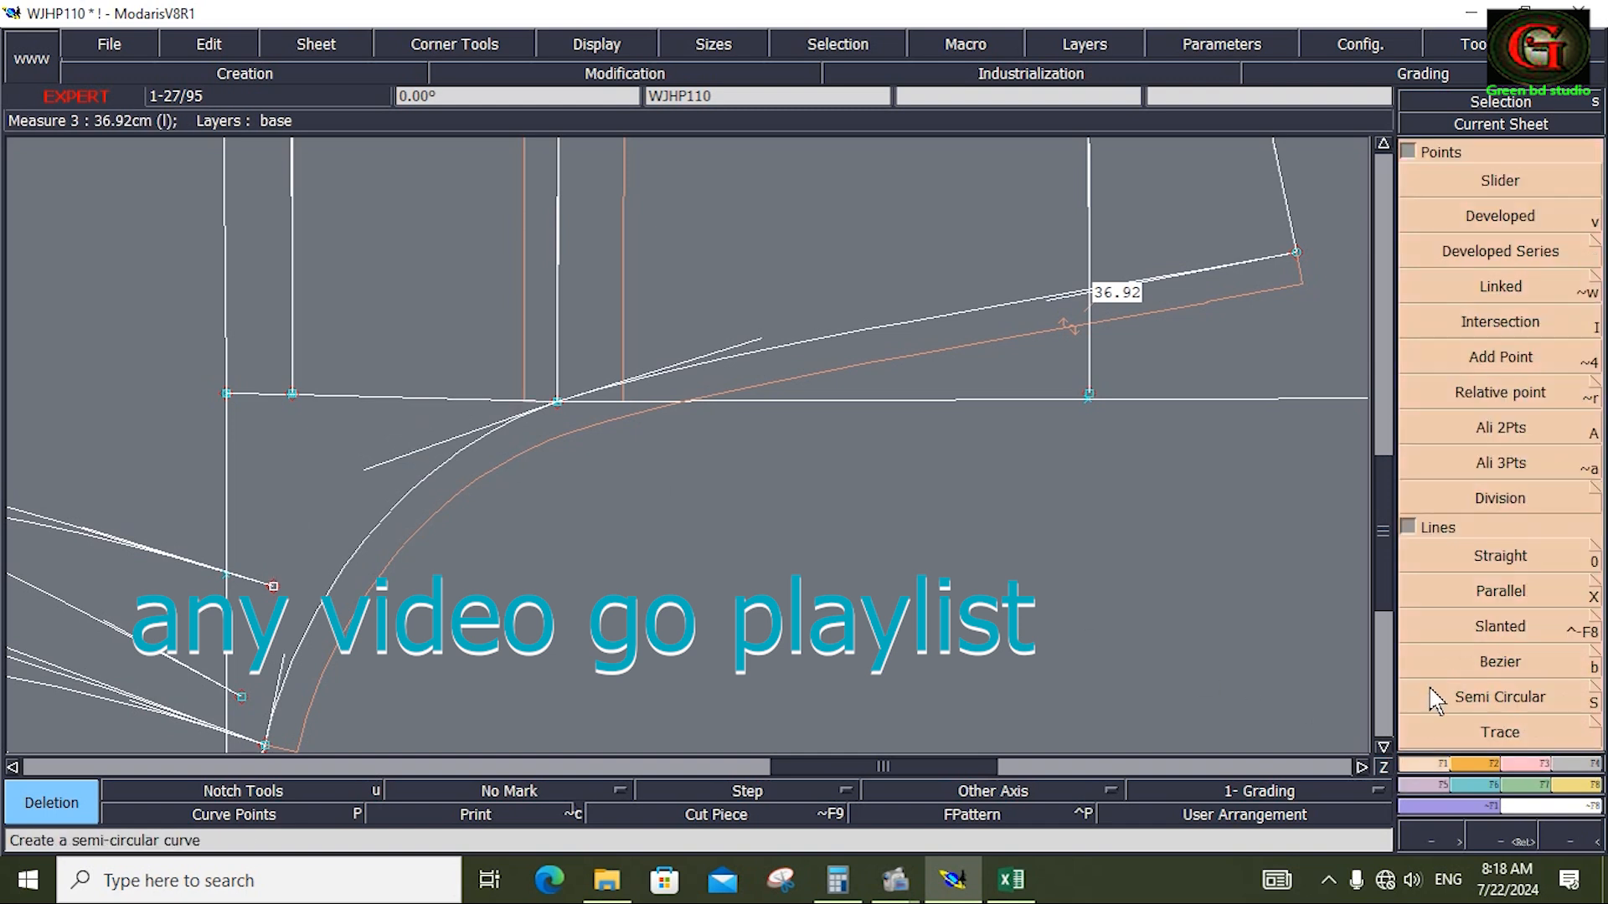
click(1500, 662)
click(273, 587)
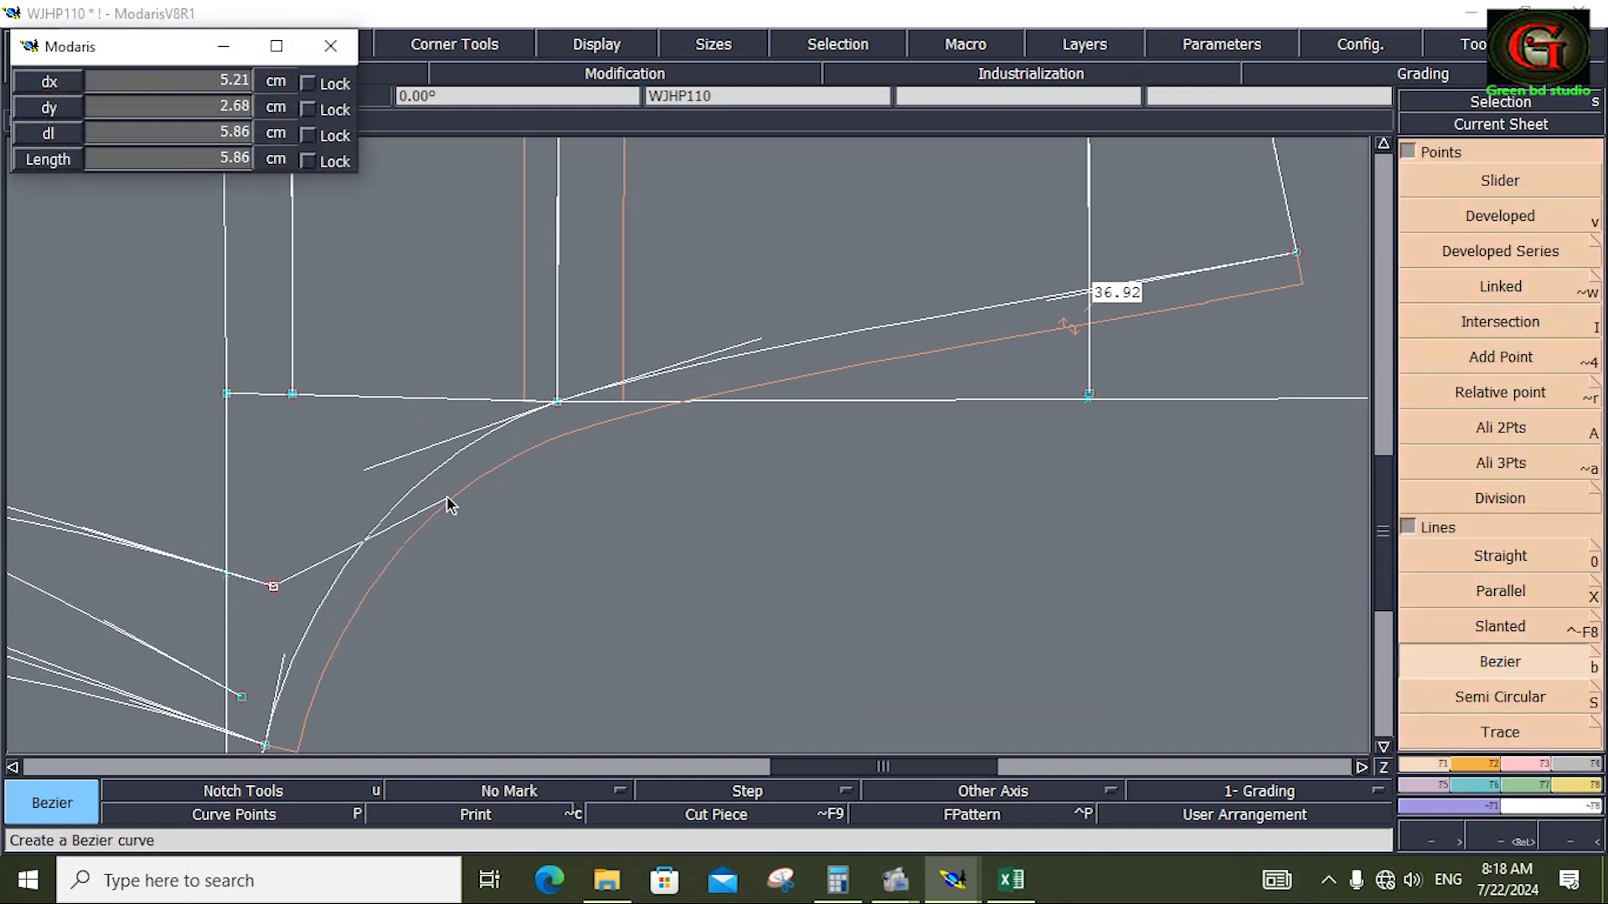
click(552, 419)
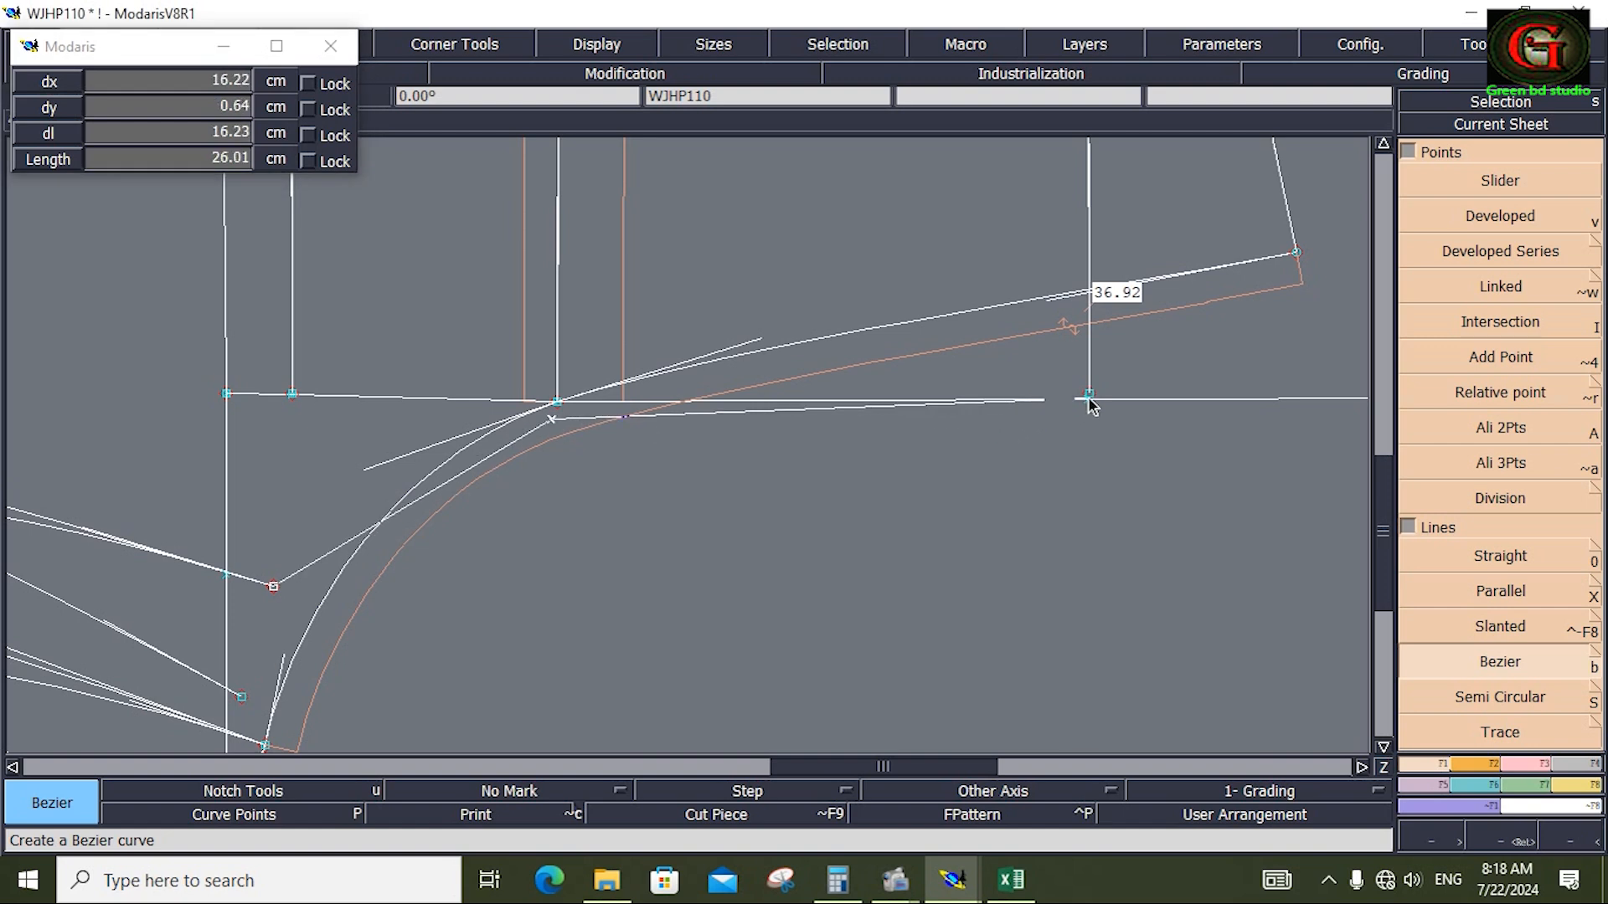
click(1088, 395)
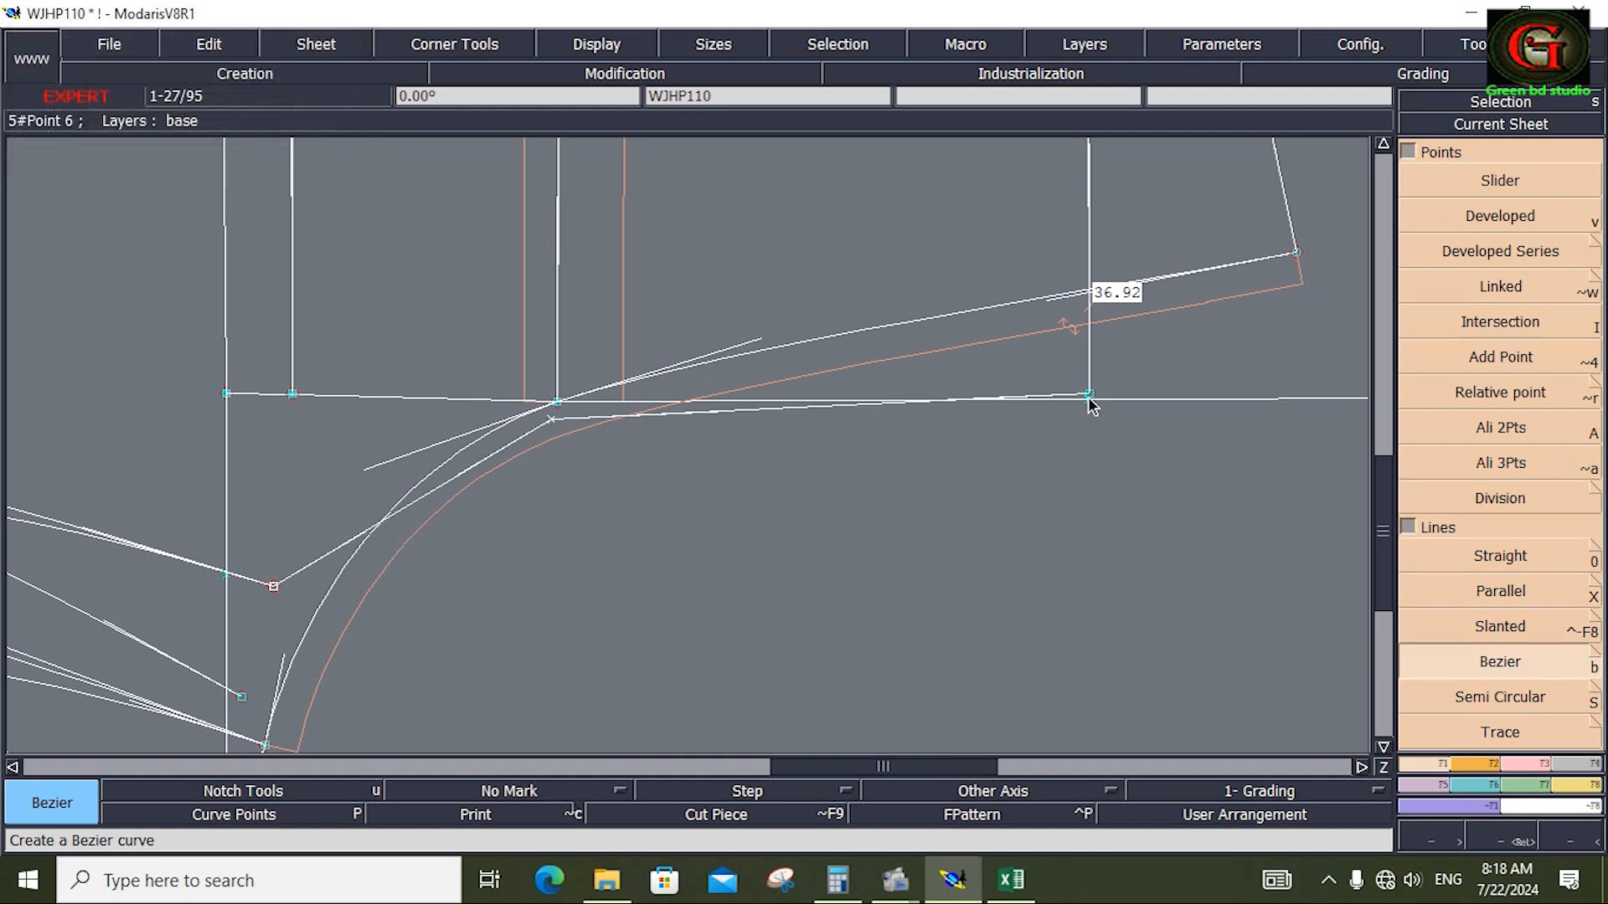
Reshape the new Bezier line's tangents at the crotch and hip points into a rounded front crotch curve
click(1536, 767)
click(1500, 486)
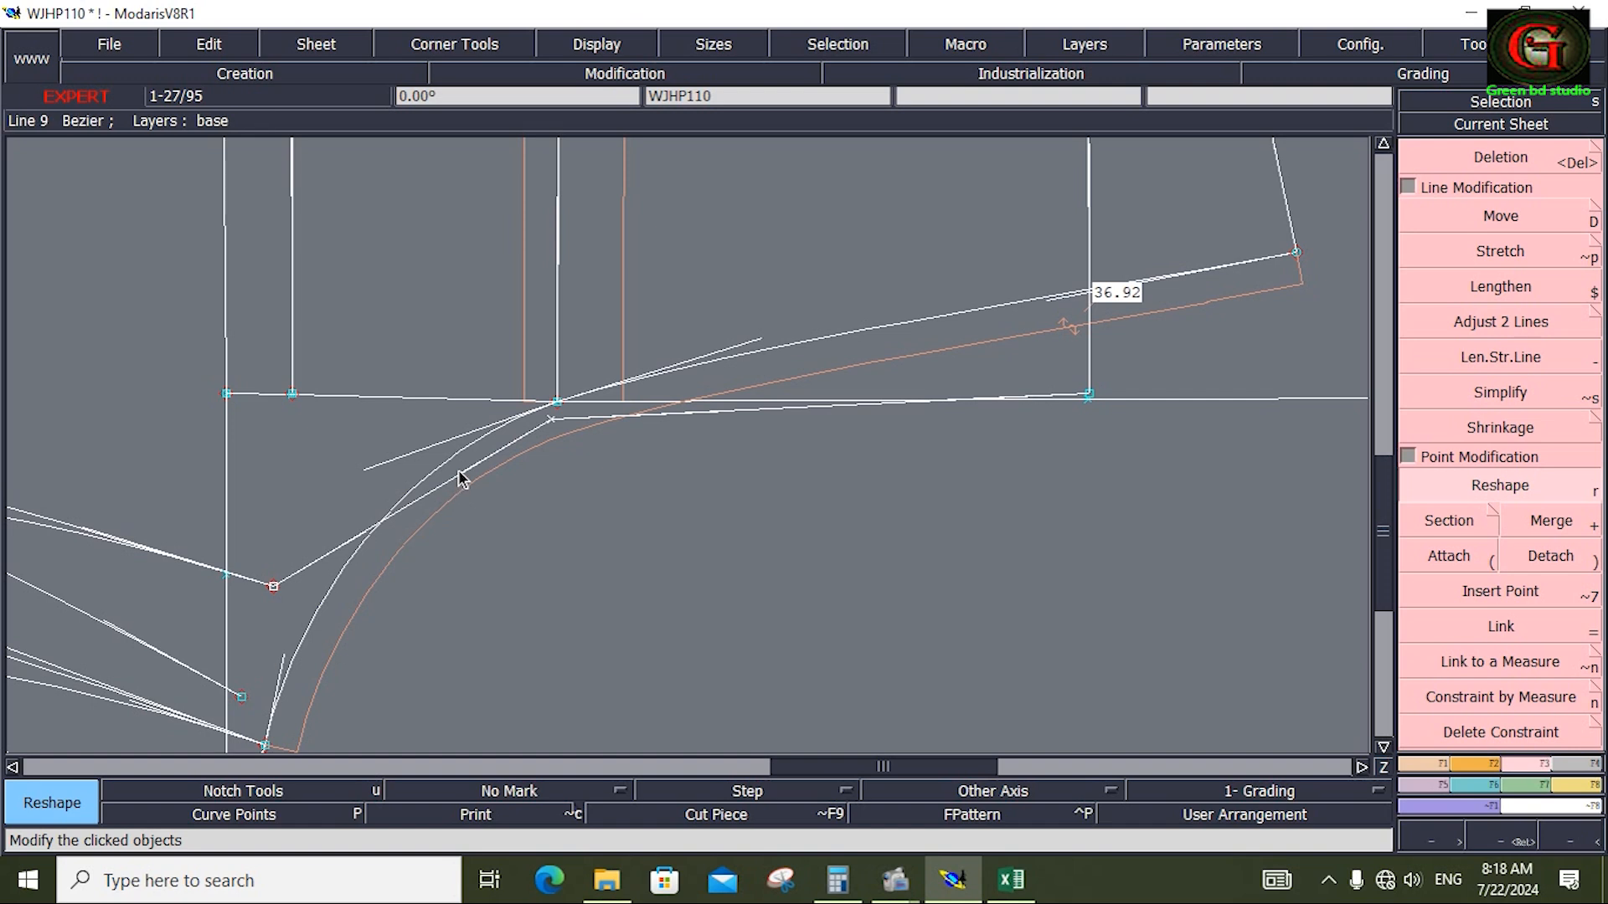
click(459, 474)
click(400, 455)
click(366, 532)
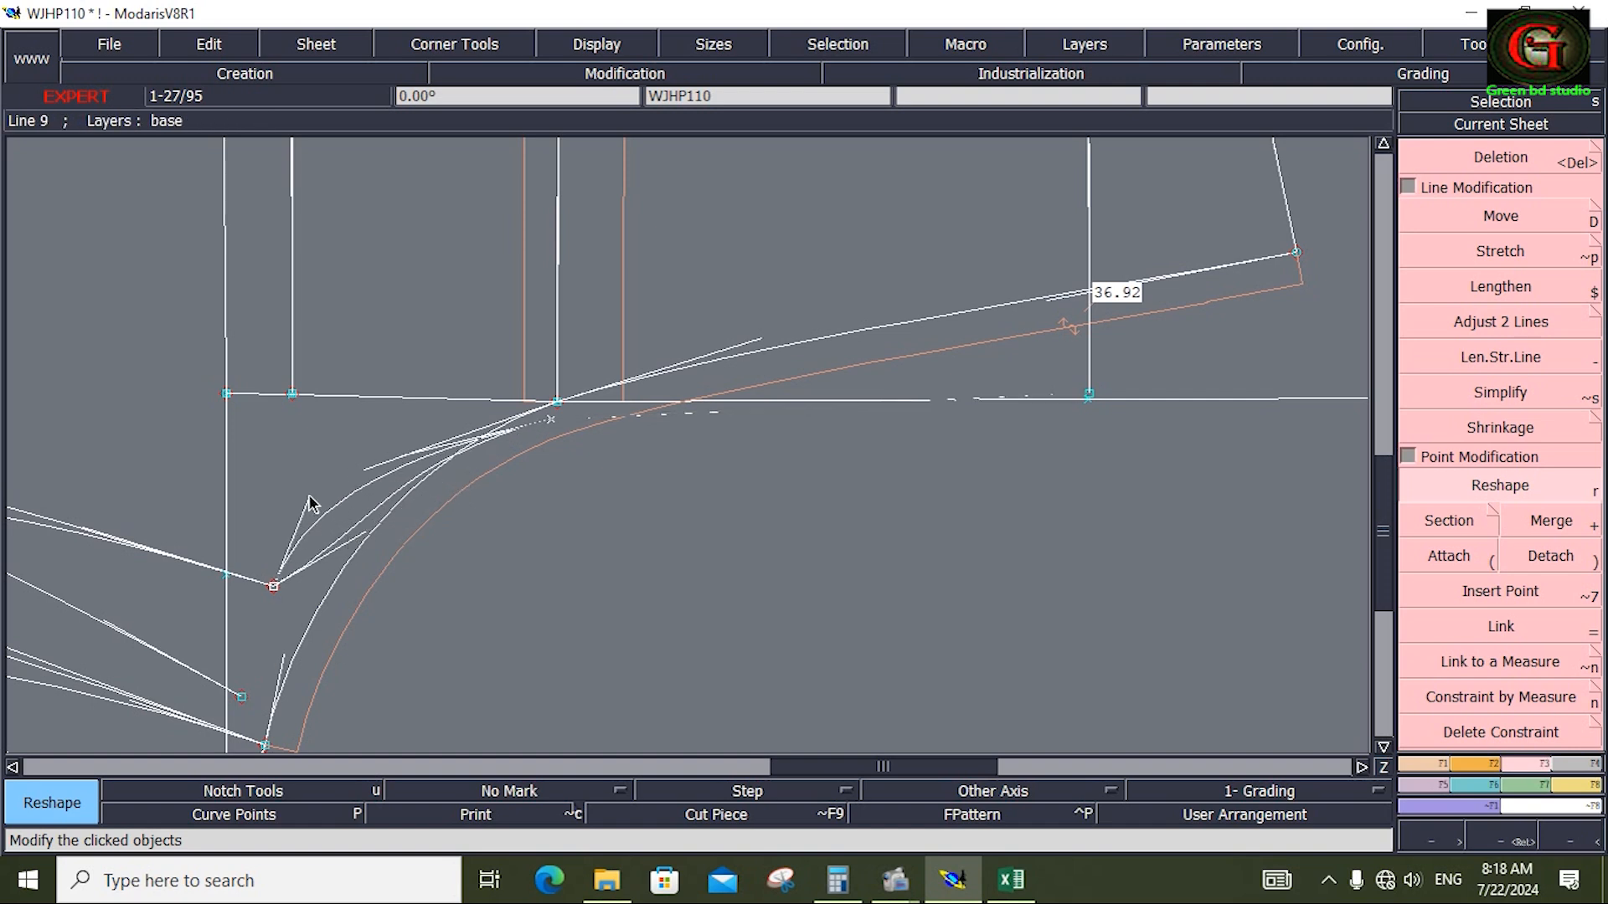
click(309, 503)
Adjust the hip-line tangents of the front and back crotch curves
click(373, 465)
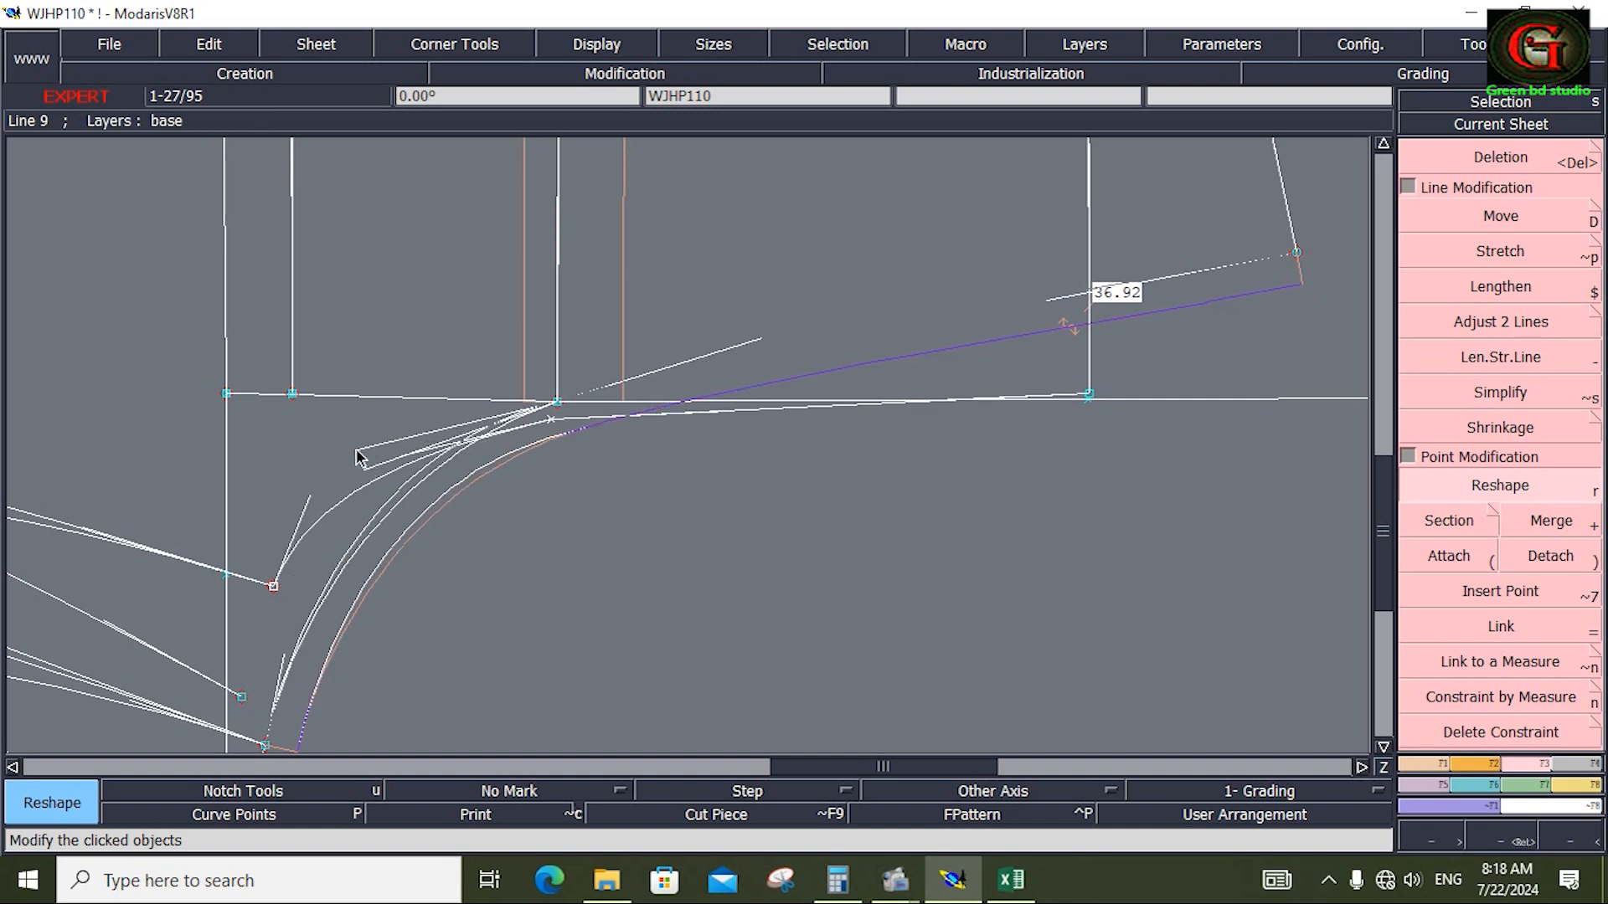
click(375, 464)
click(375, 466)
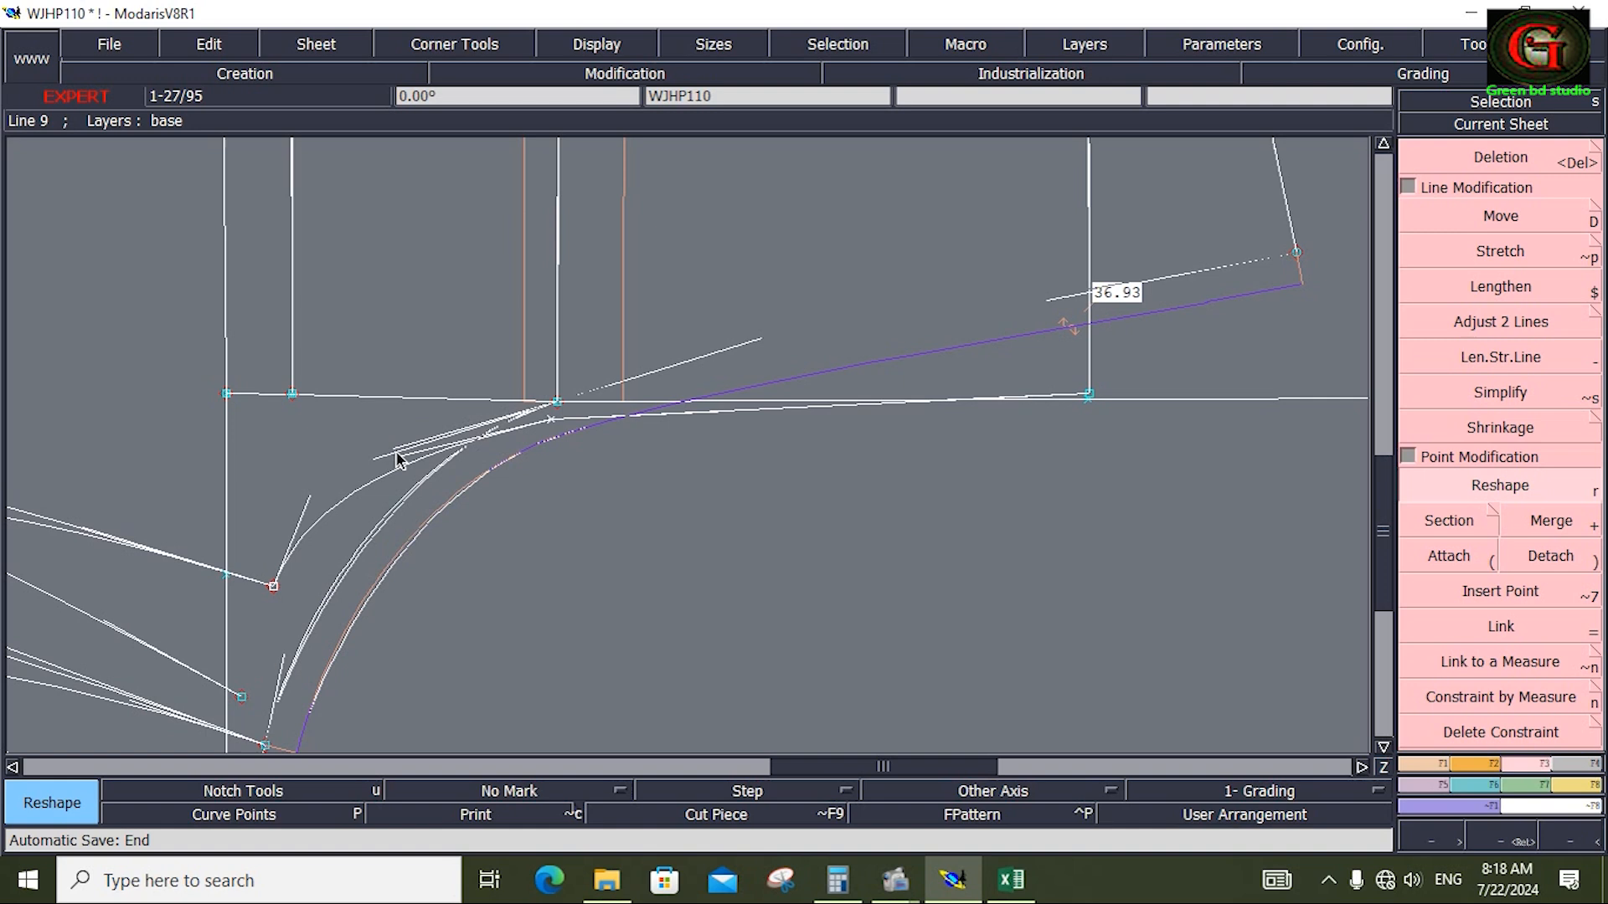
click(721, 417)
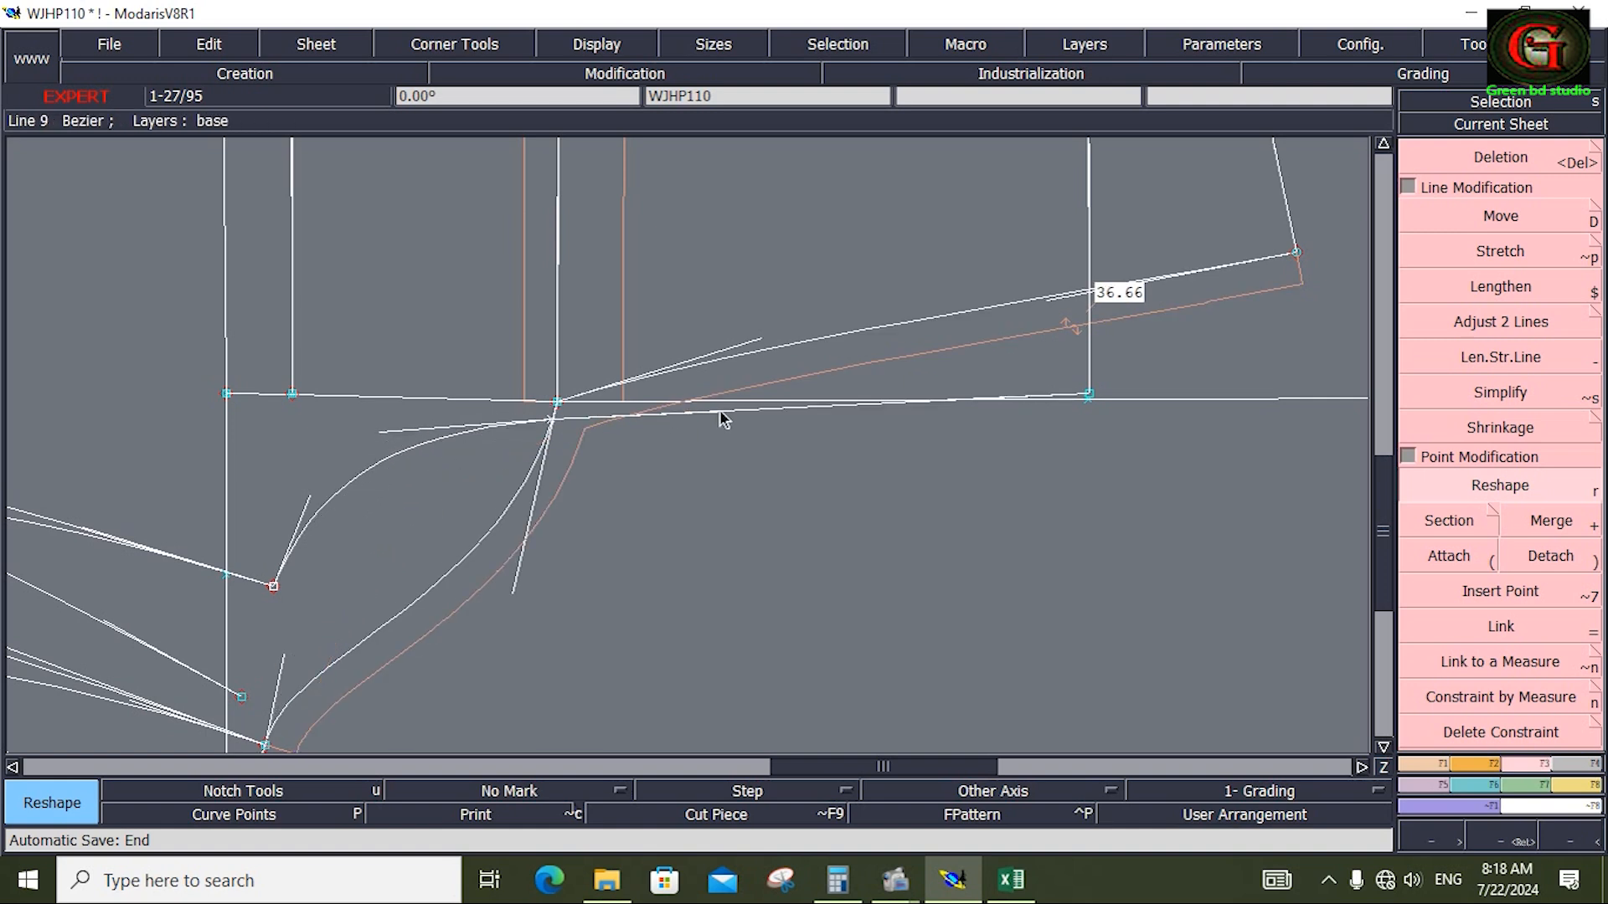
Attach the front curve's end to the centre line at the waist and reshape the back crotch curve into a smooth round
key(parenleft)
click(1090, 402)
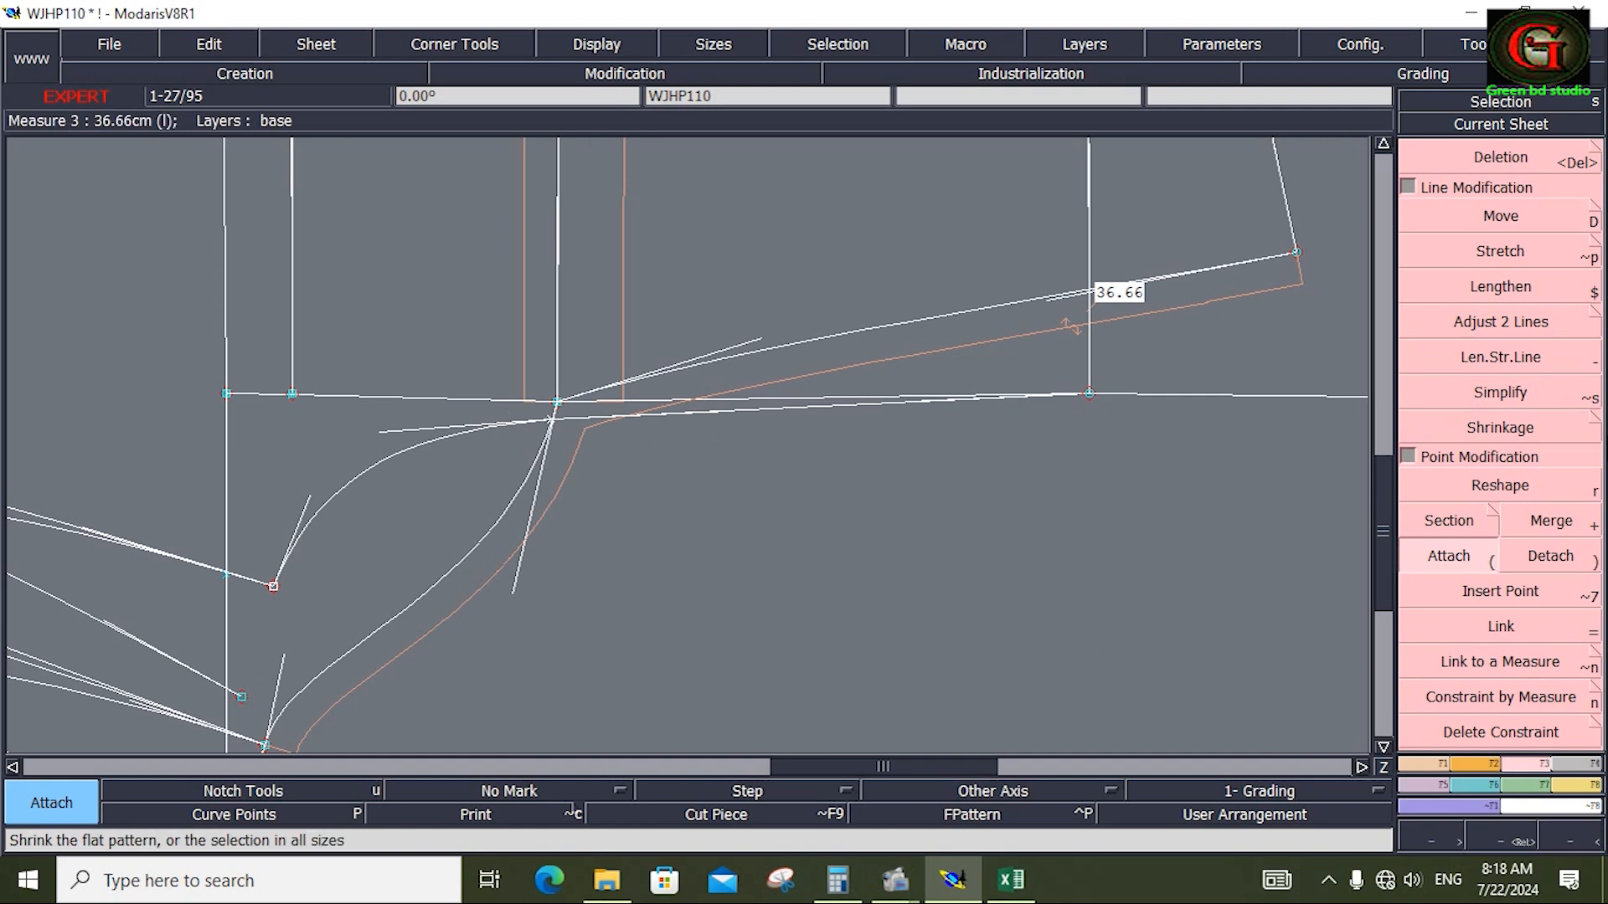
click(1500, 485)
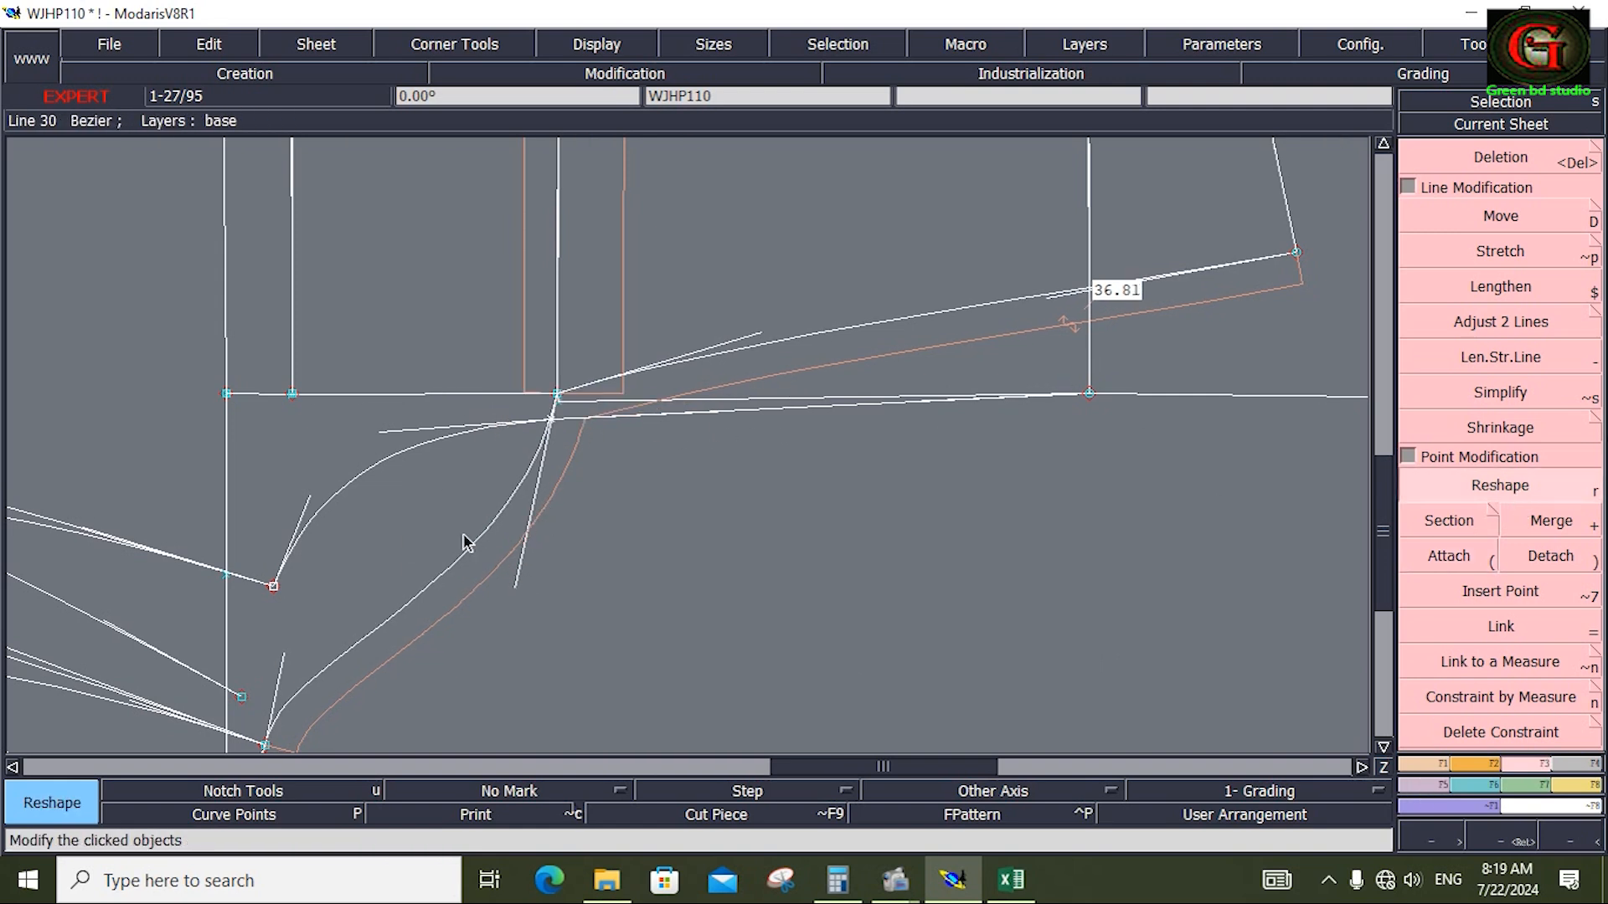
click(514, 584)
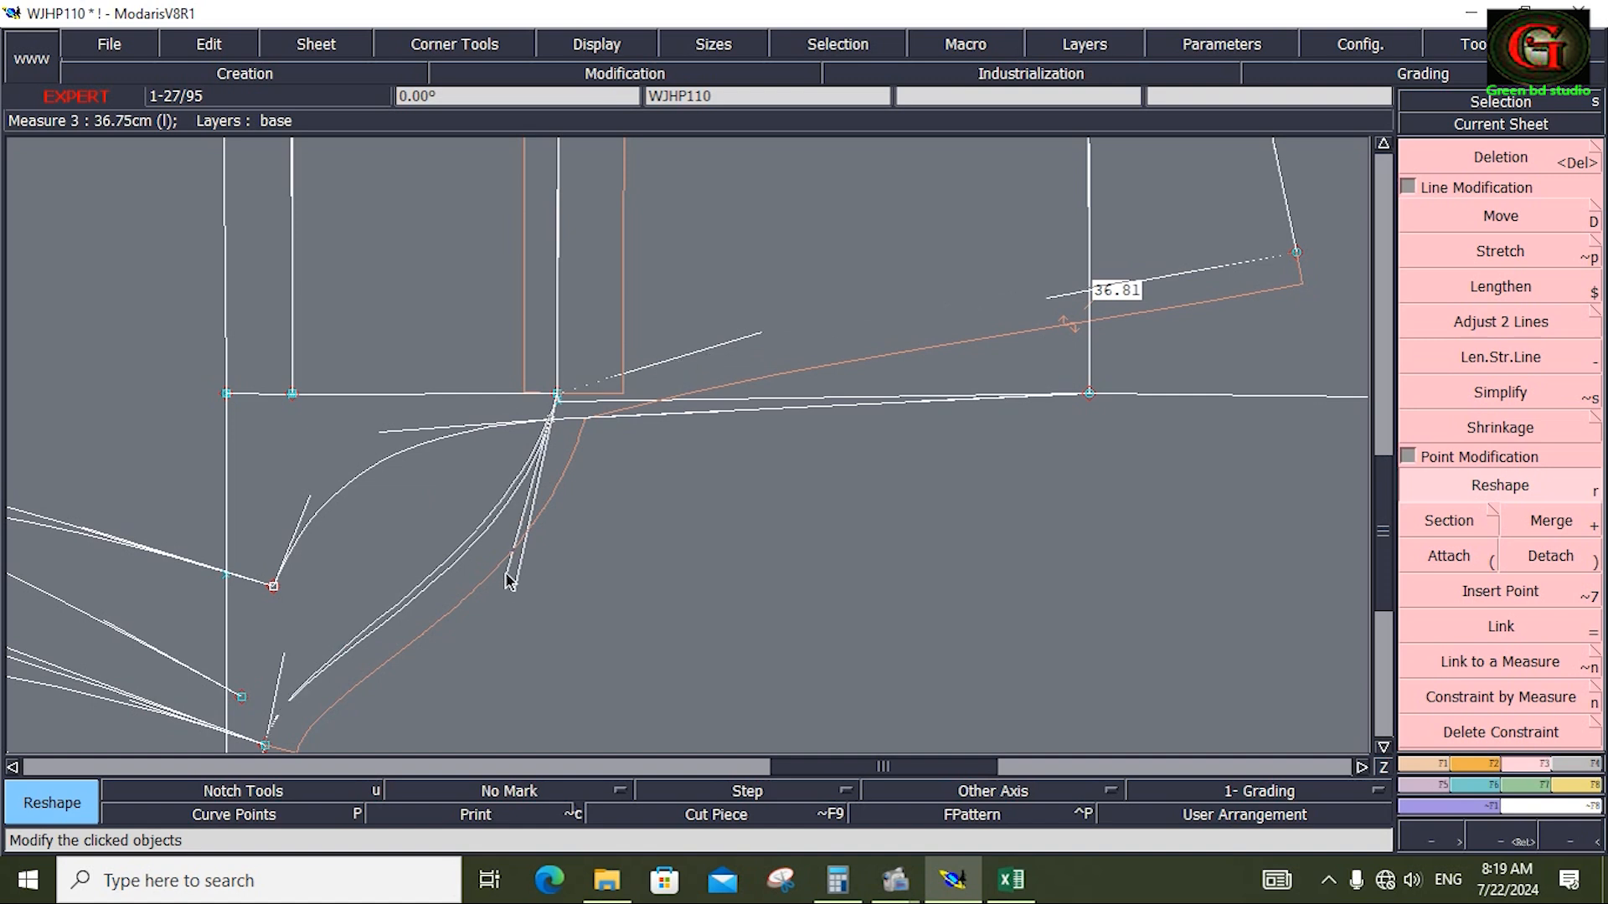
click(355, 450)
Save the WJHP110 model, continuing past the save warning
key(Home)
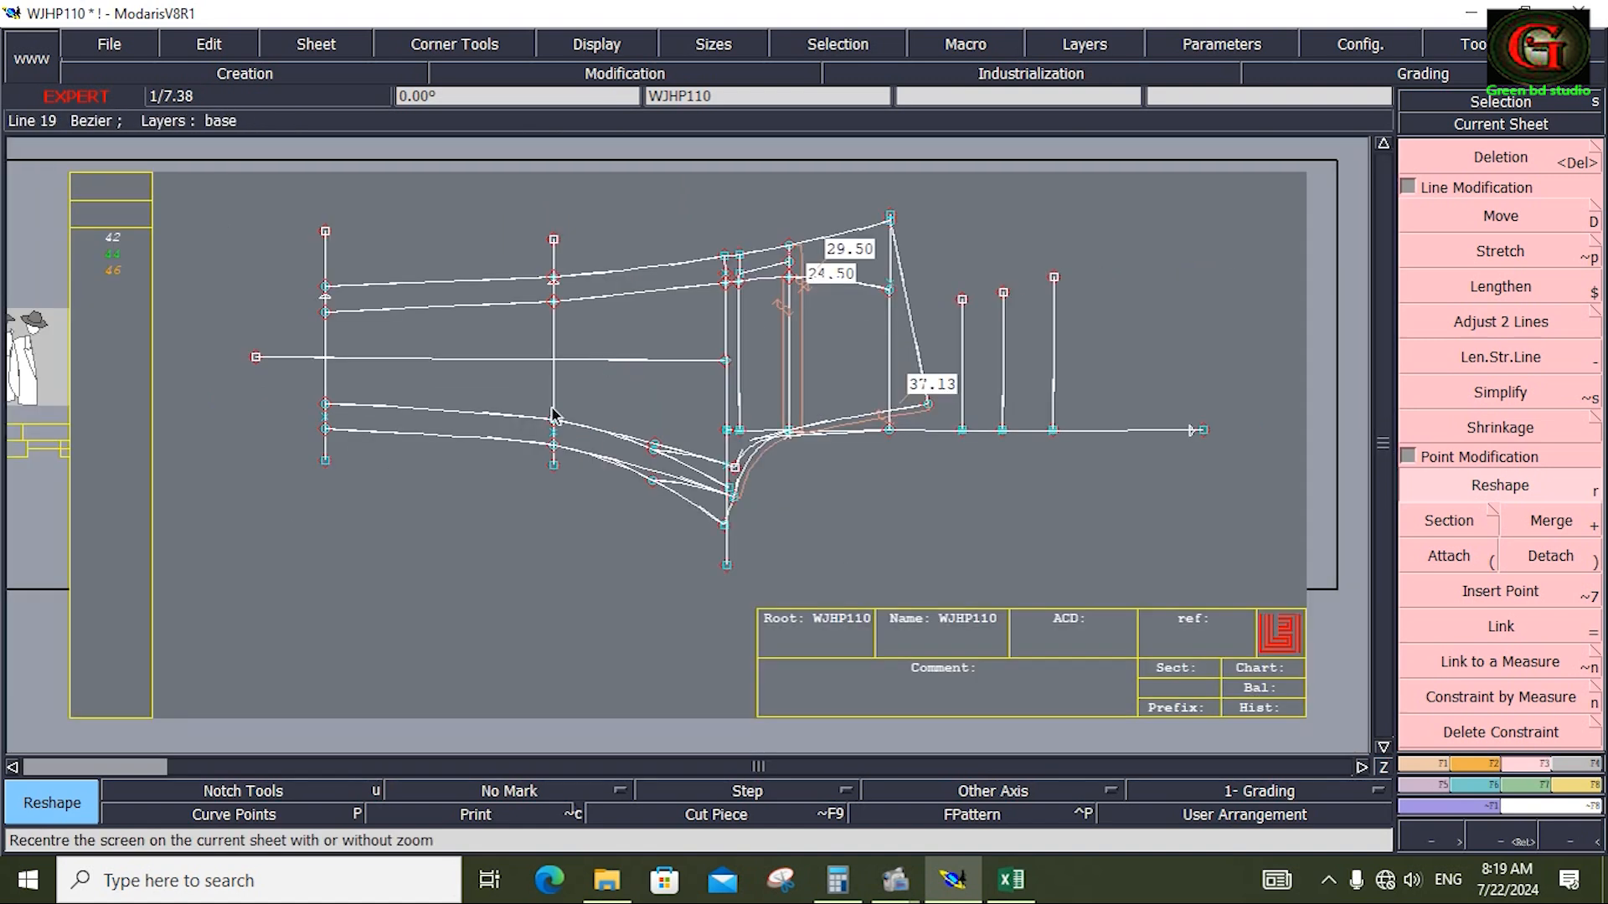
click(109, 37)
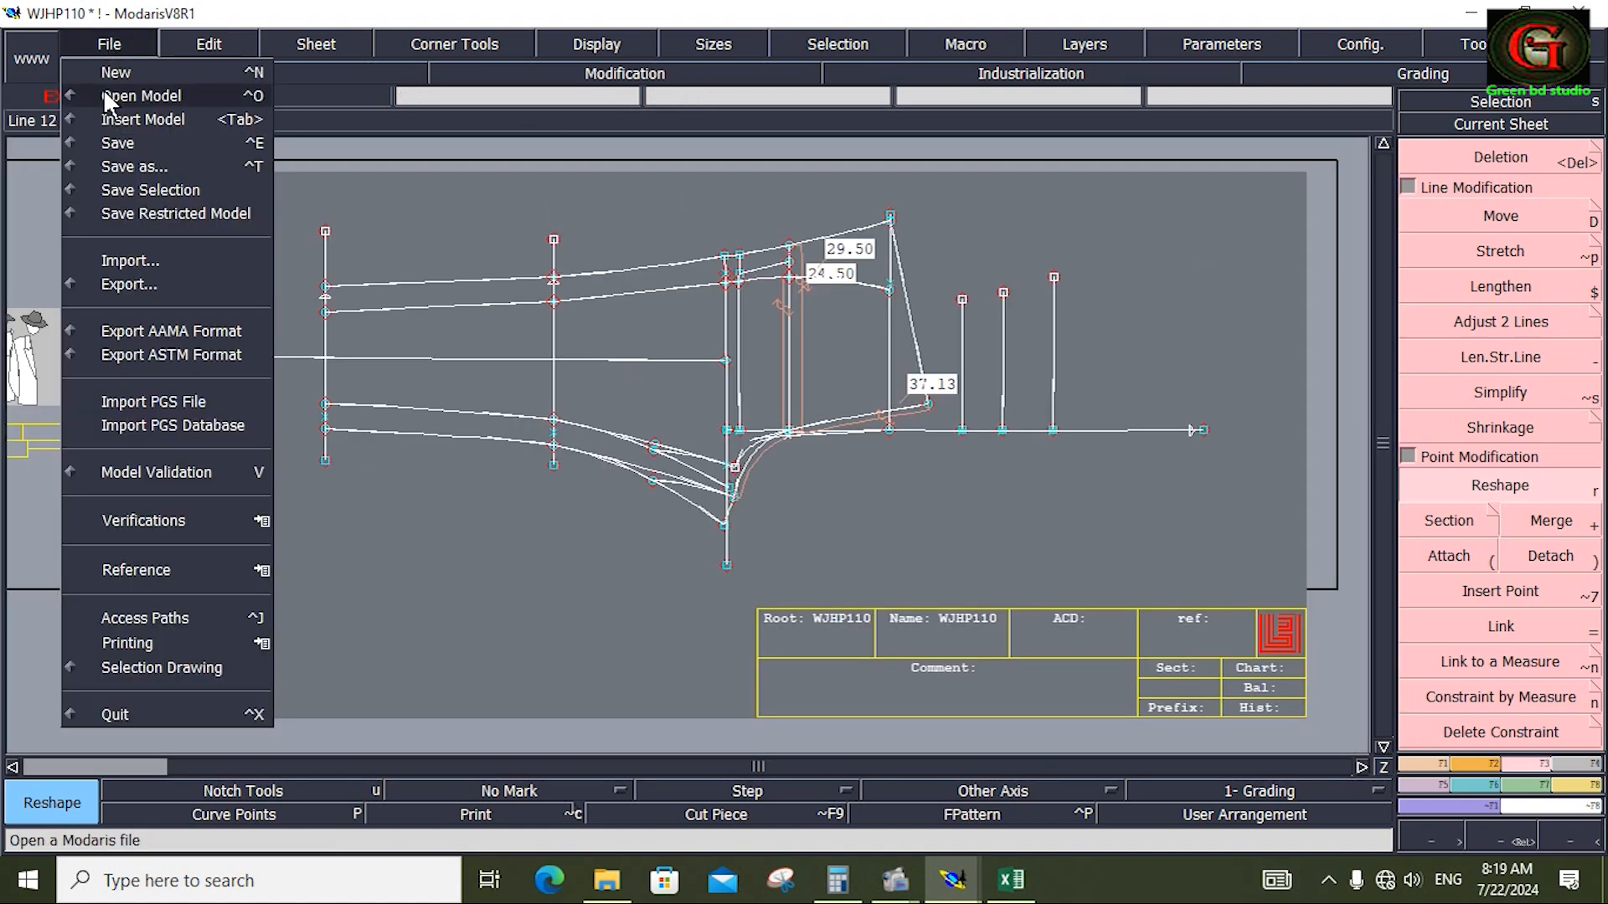
click(101, 136)
click(639, 578)
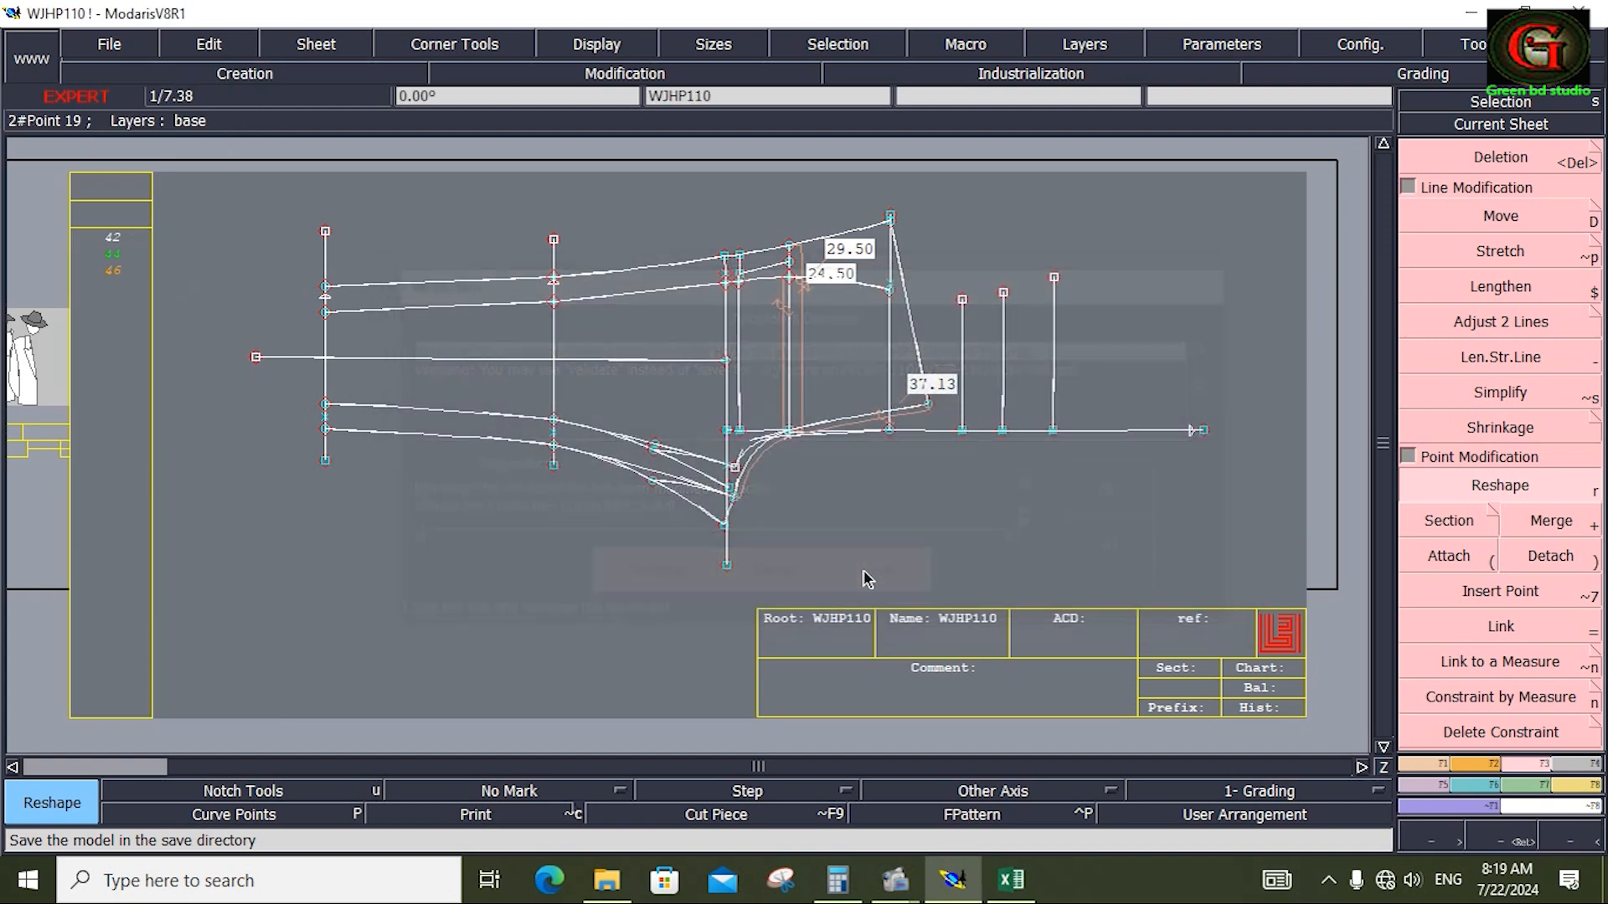
Hide the curve handles and pin the end points of the current sheet
click(578, 43)
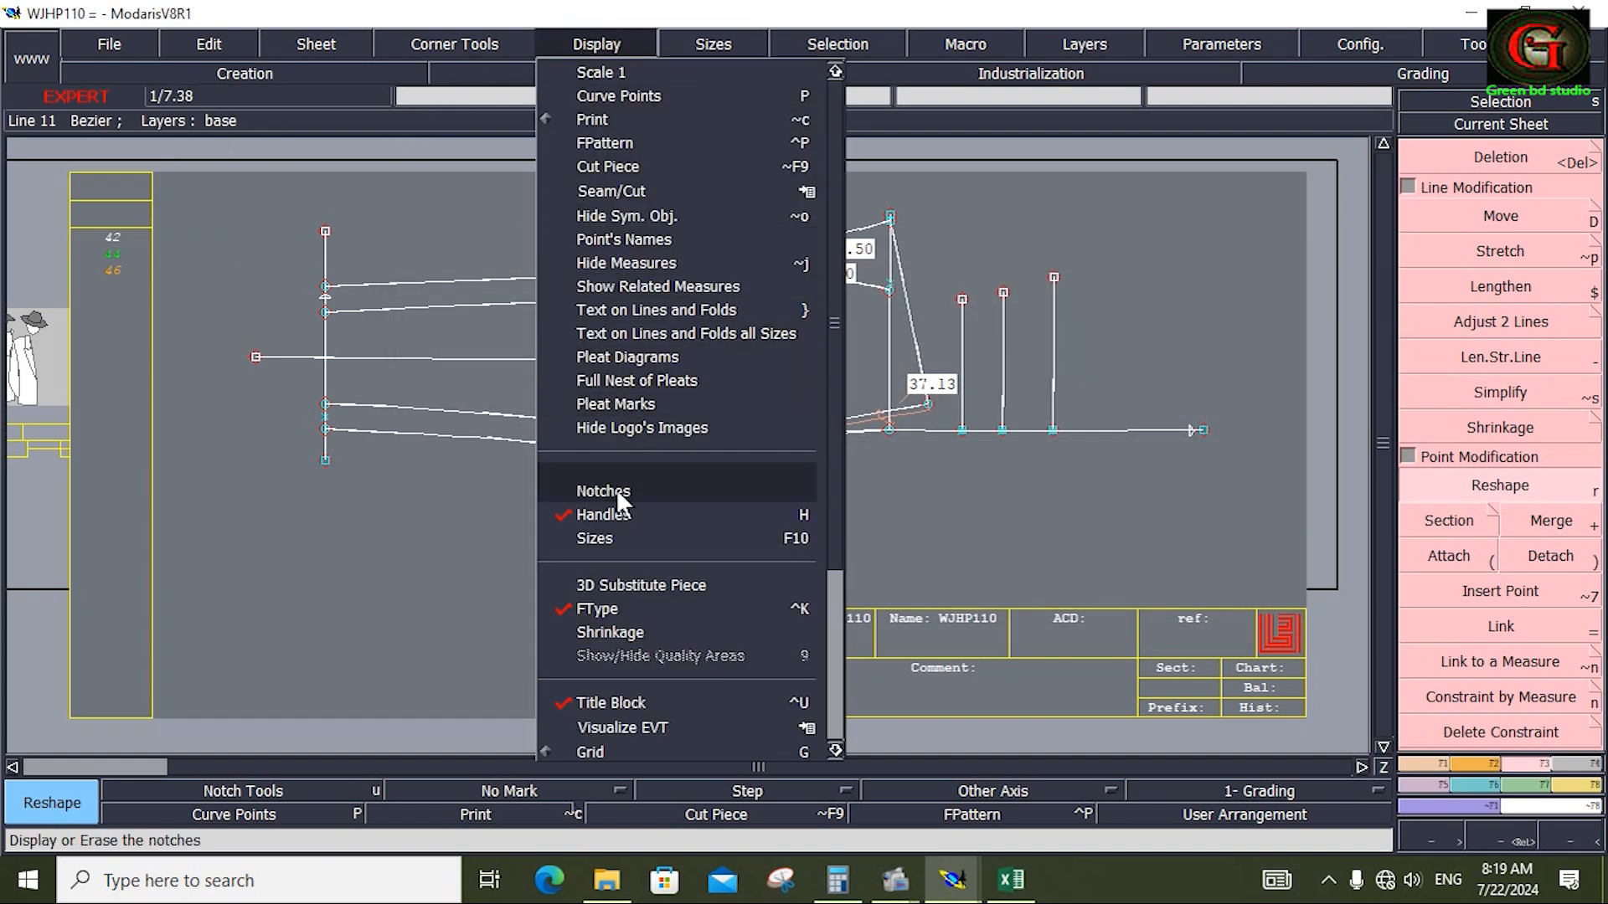
click(616, 510)
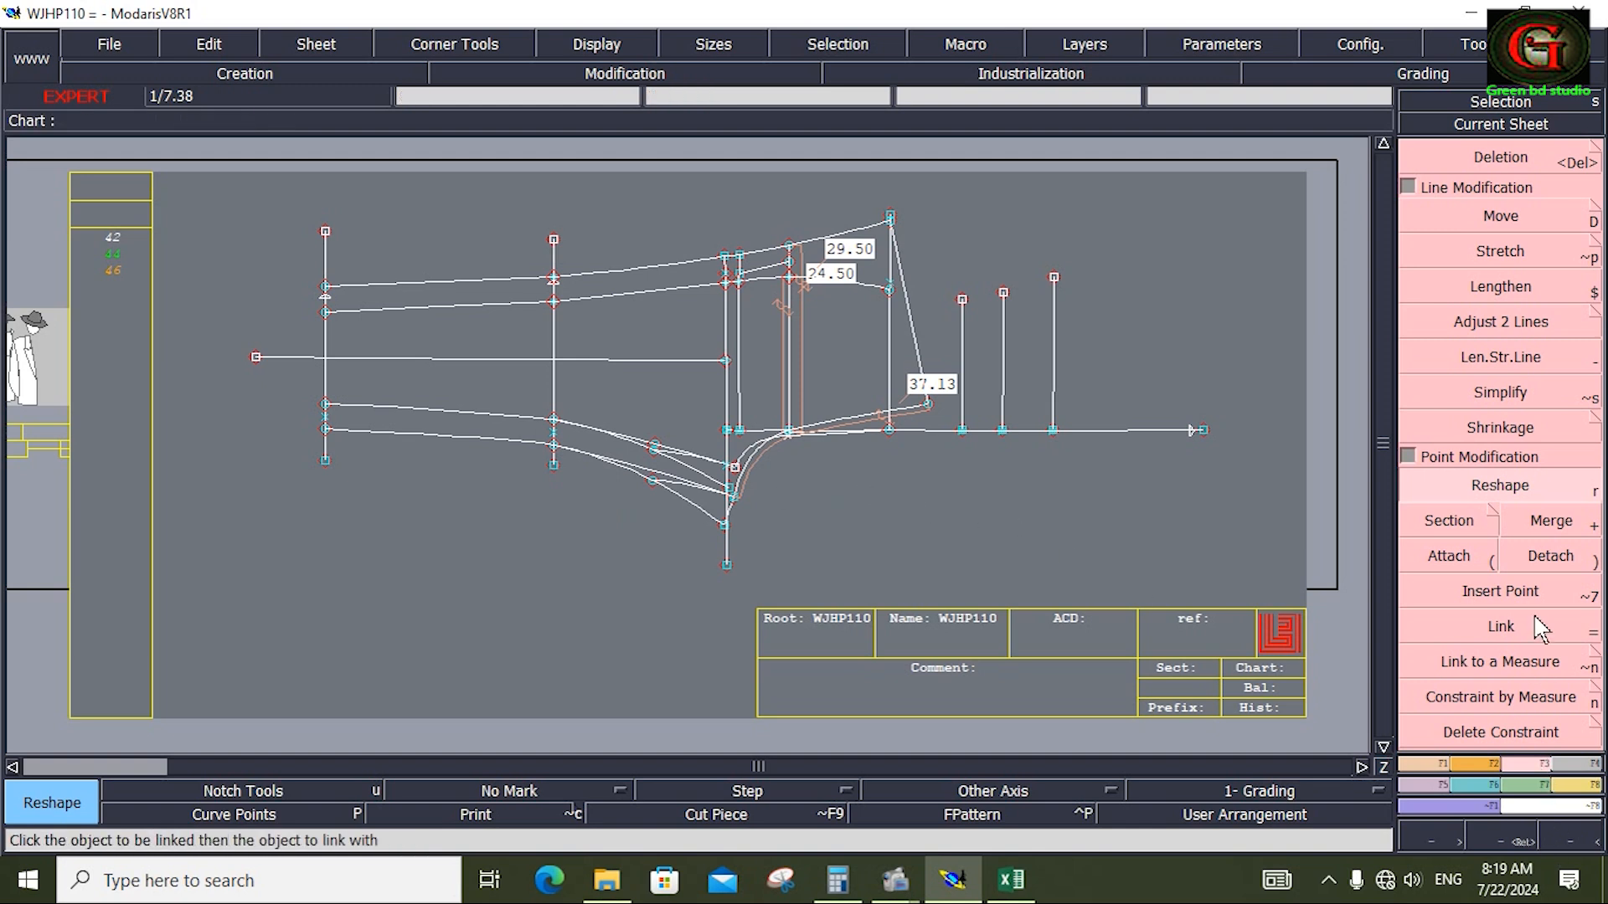
click(1407, 189)
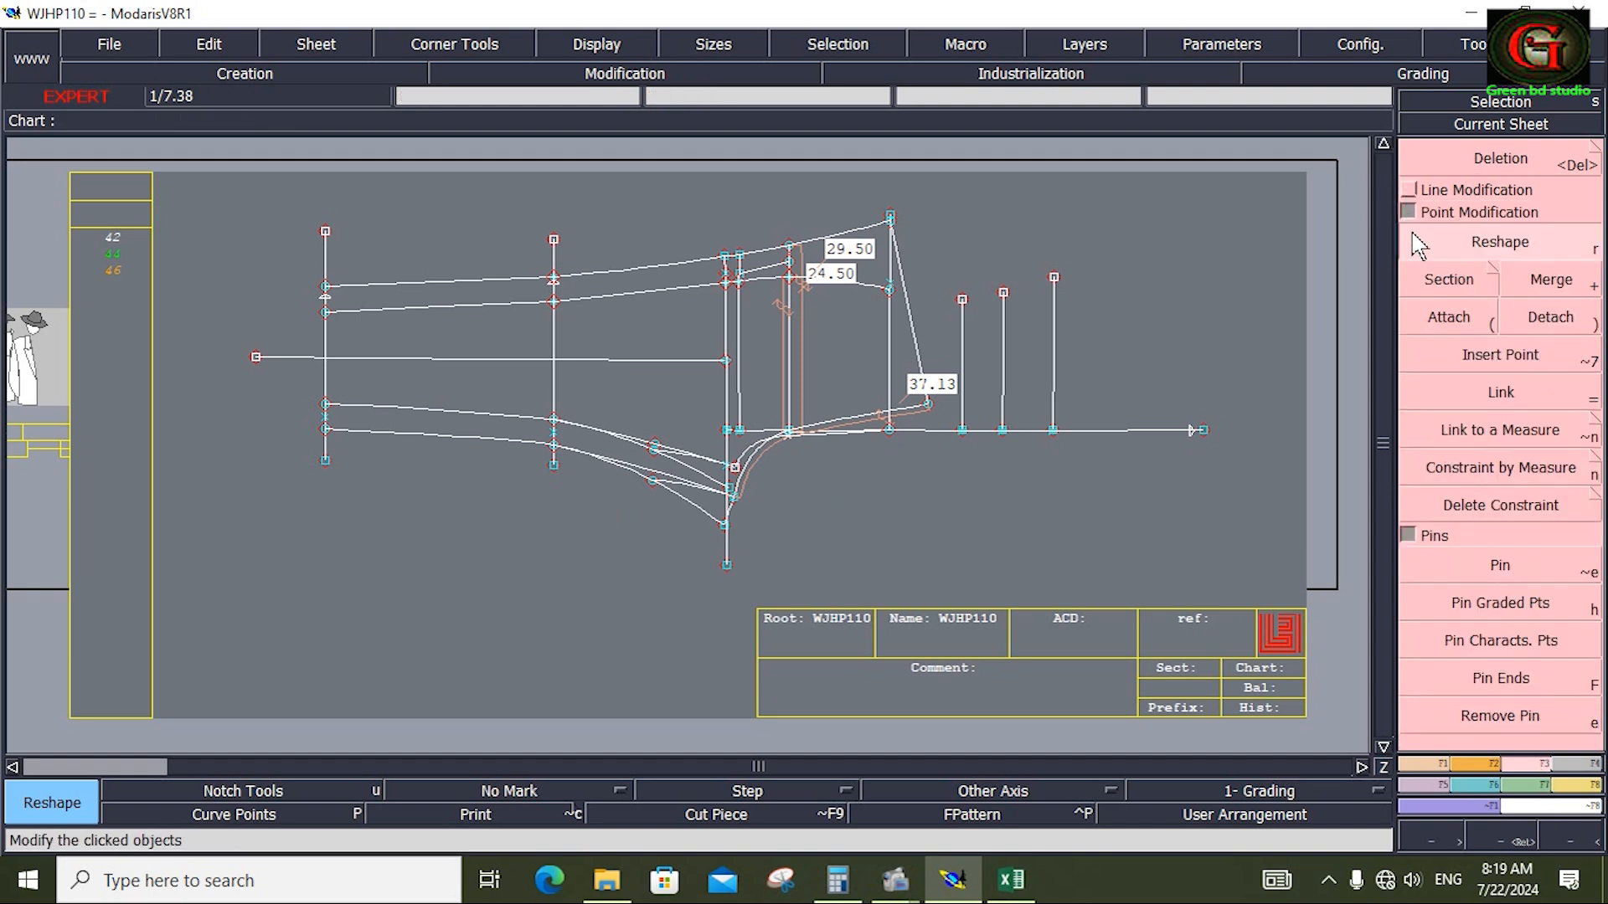
click(1499, 720)
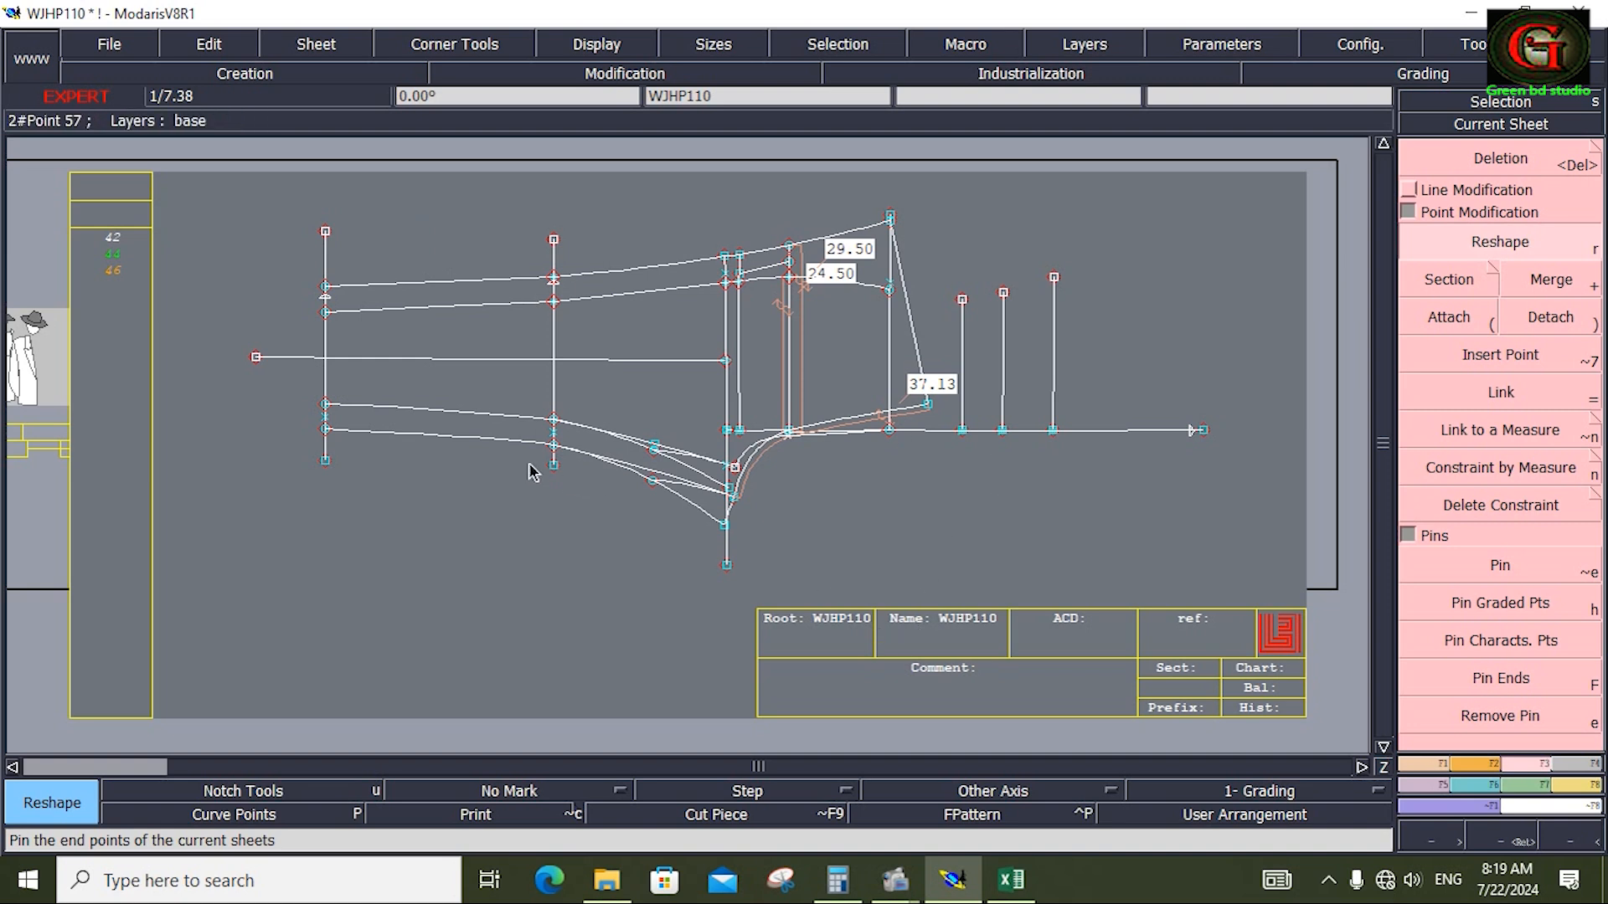
key(z)
drag(281, 190, 934, 628)
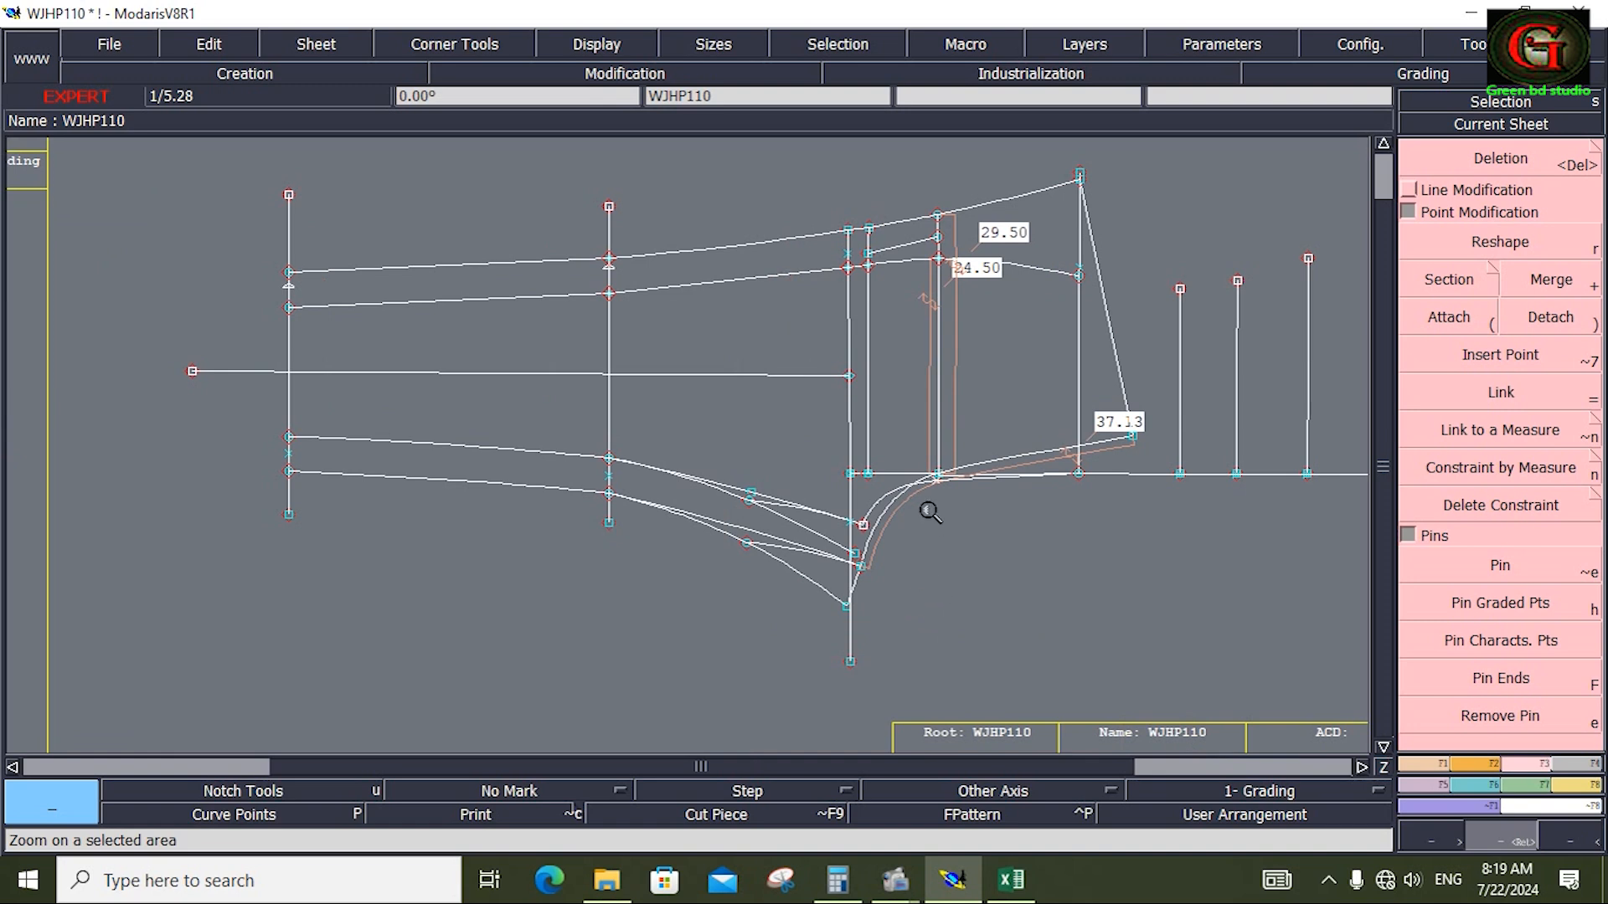
Delete the 29.50 and 24.50 measurements from the hip line
key(Delete)
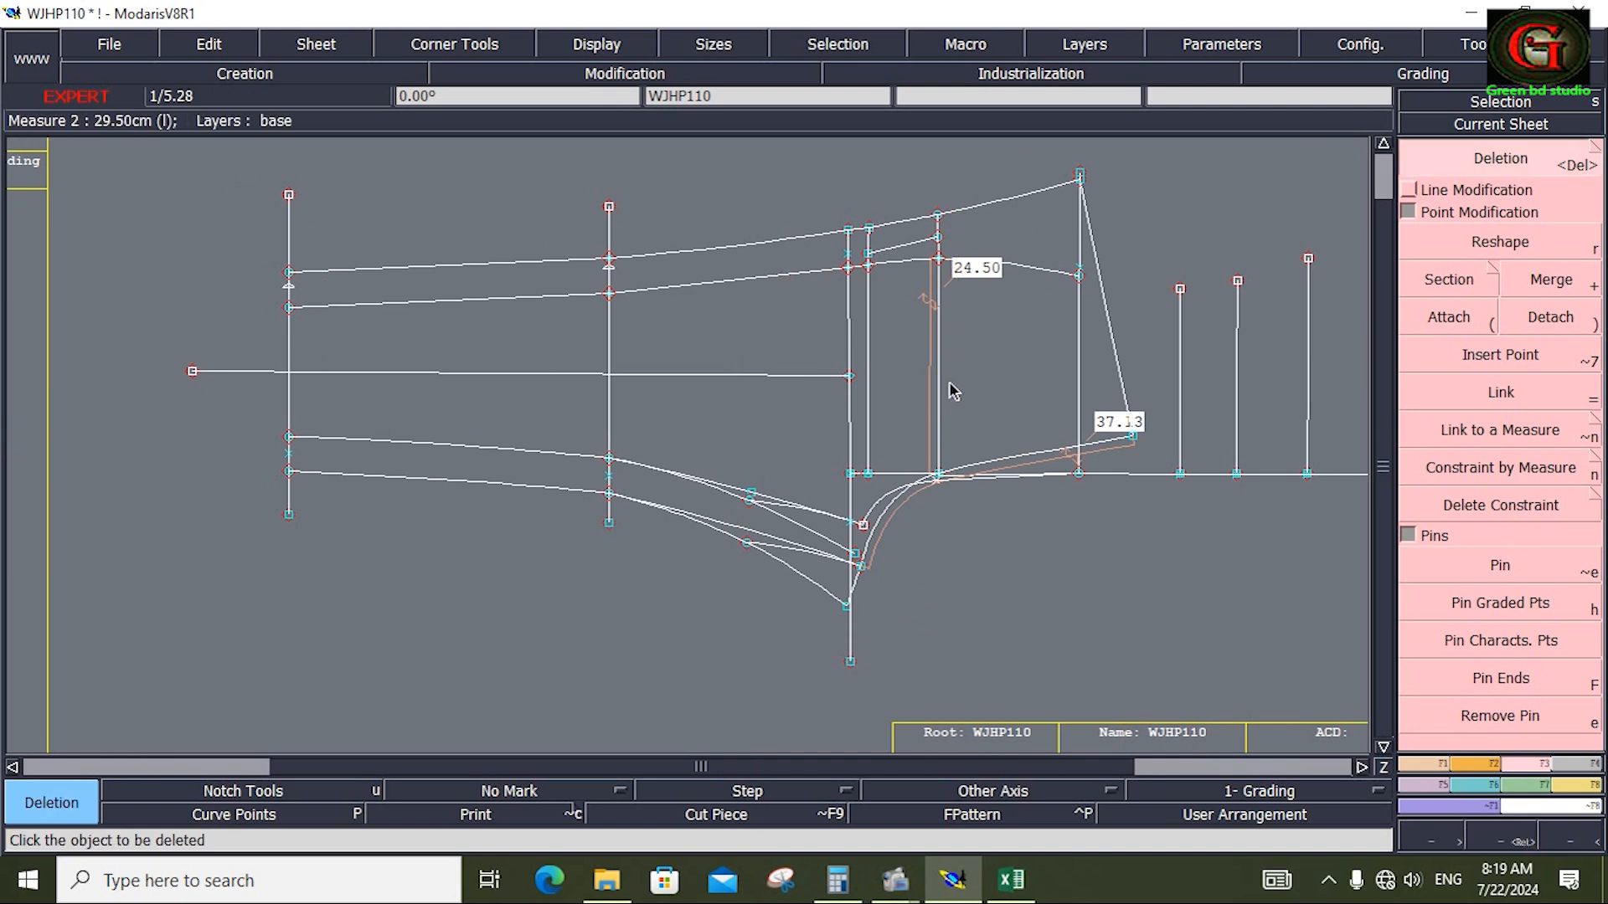
click(953, 389)
click(931, 309)
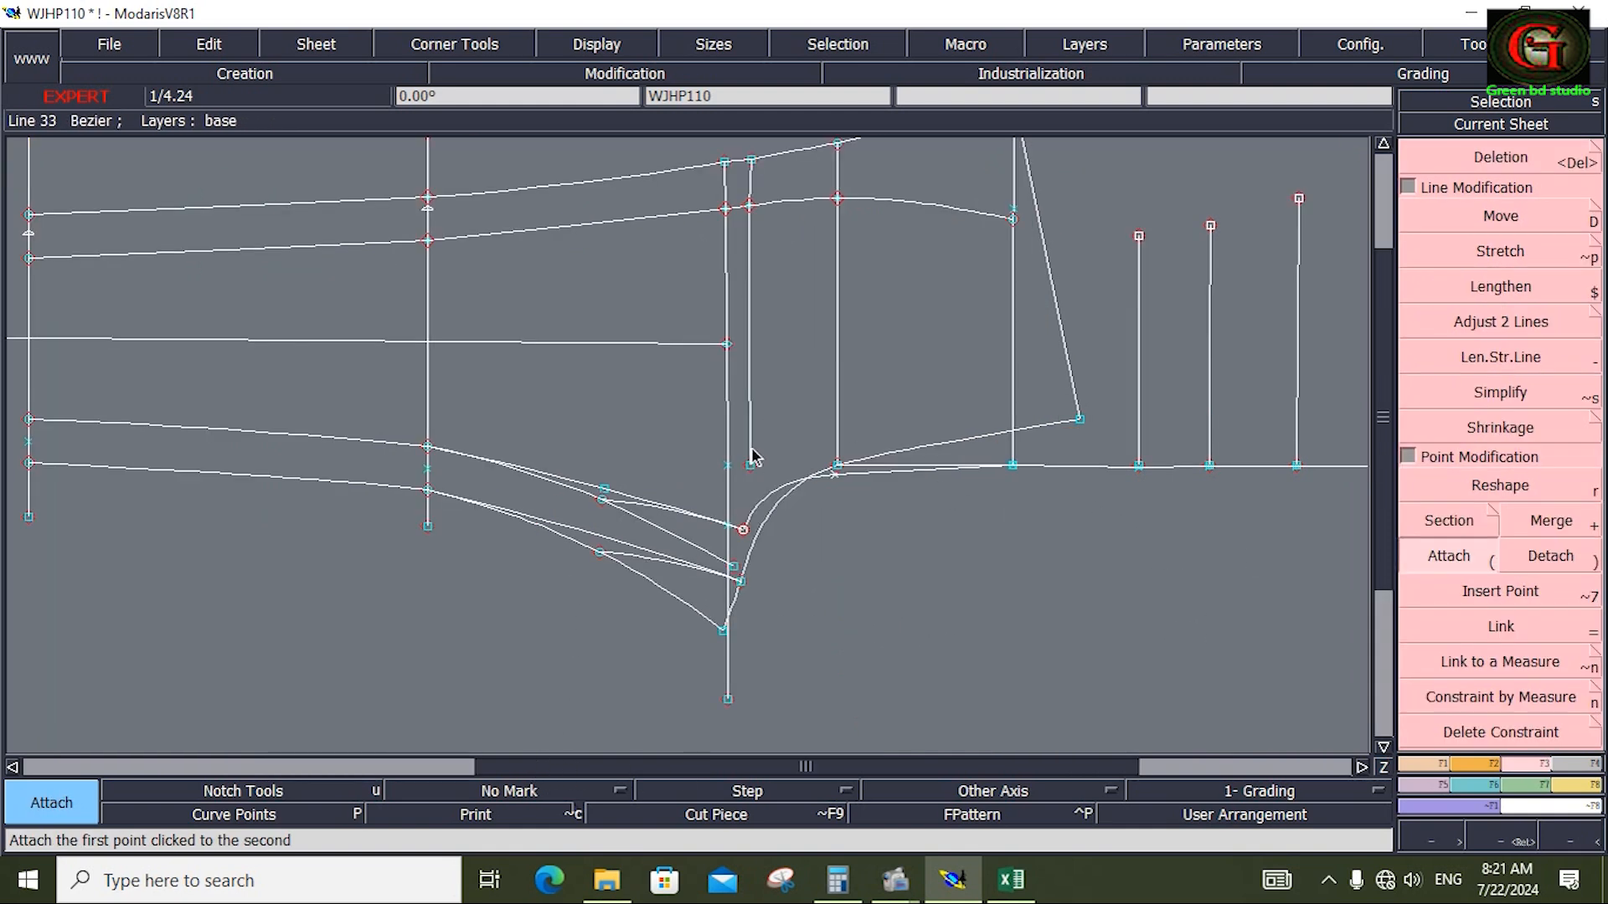
Attach the line beside the crotch line to the front crotch point and align the points of both lines so they run vertical
click(751, 463)
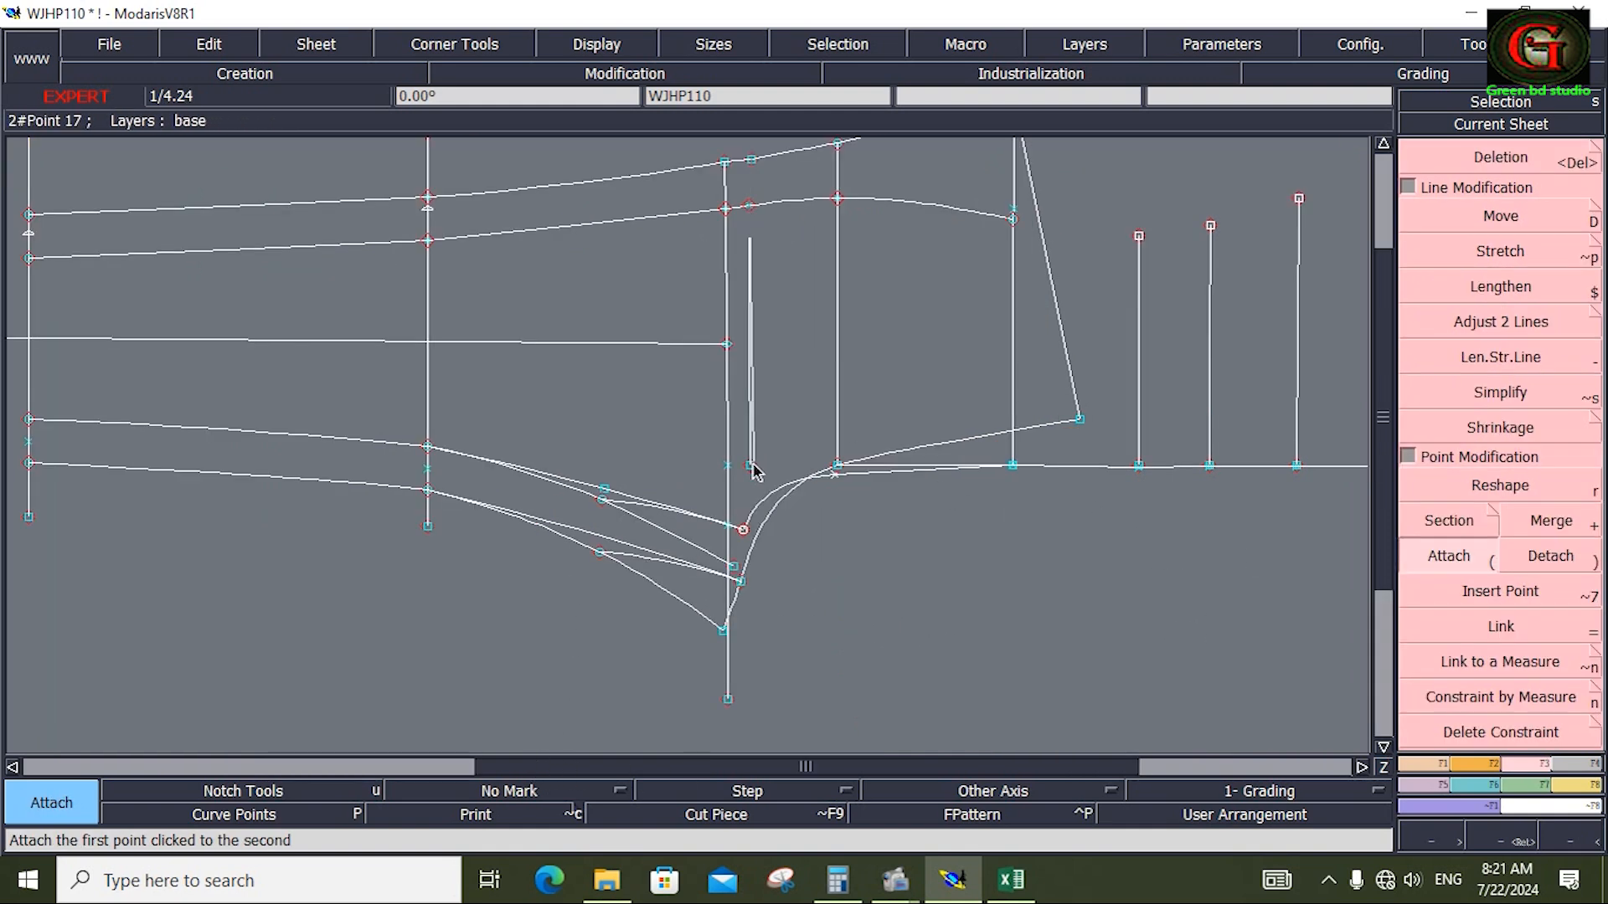
click(743, 529)
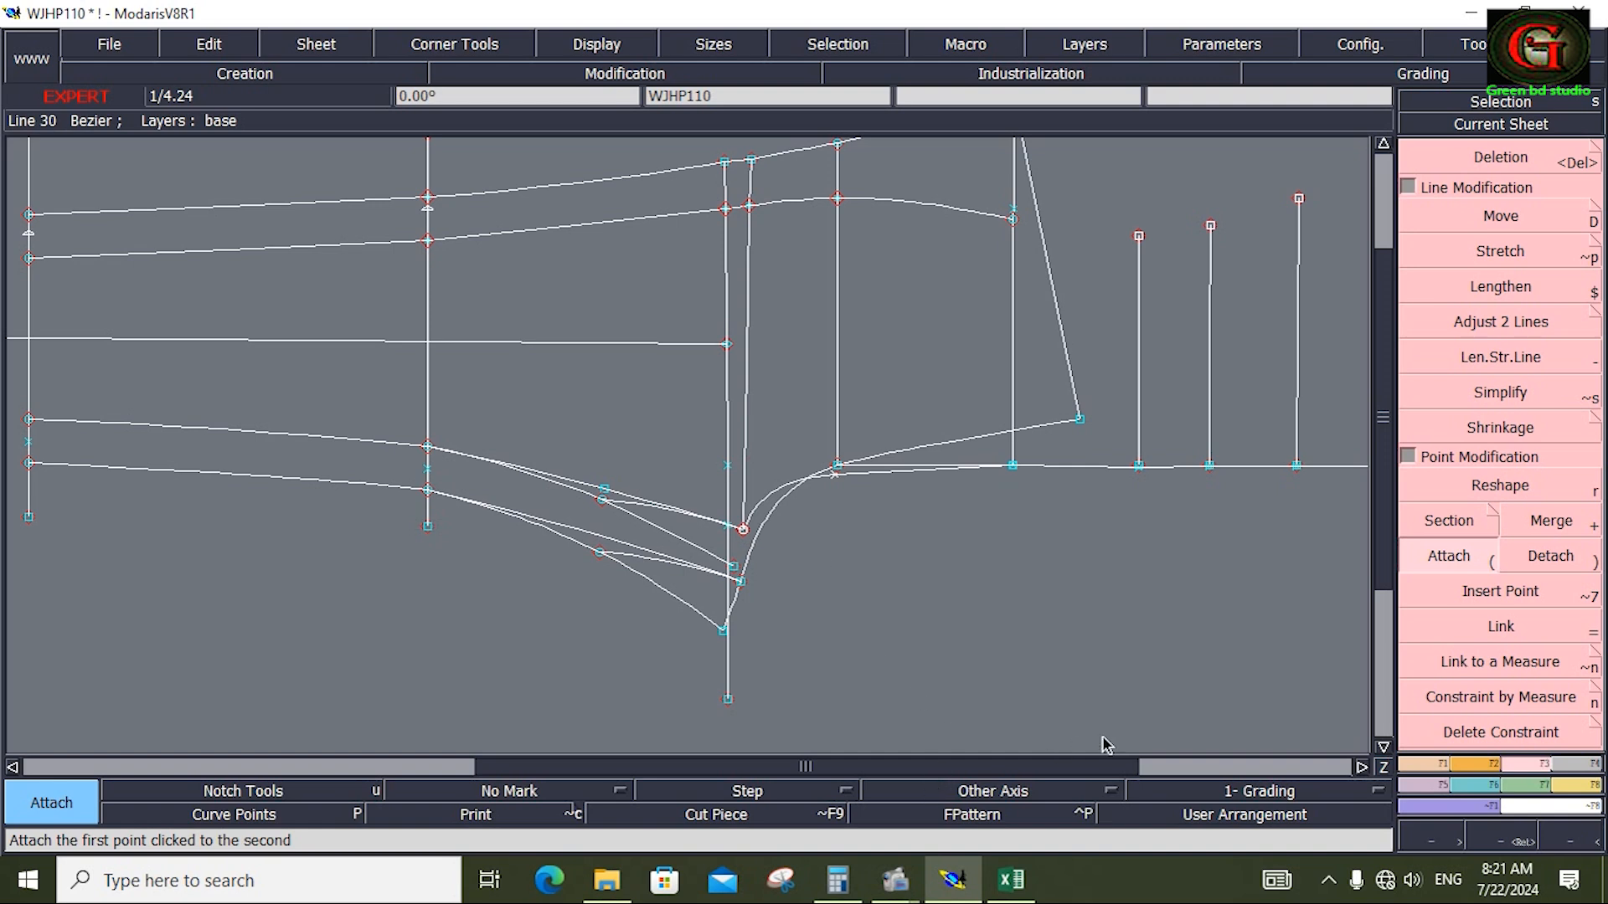
click(1428, 764)
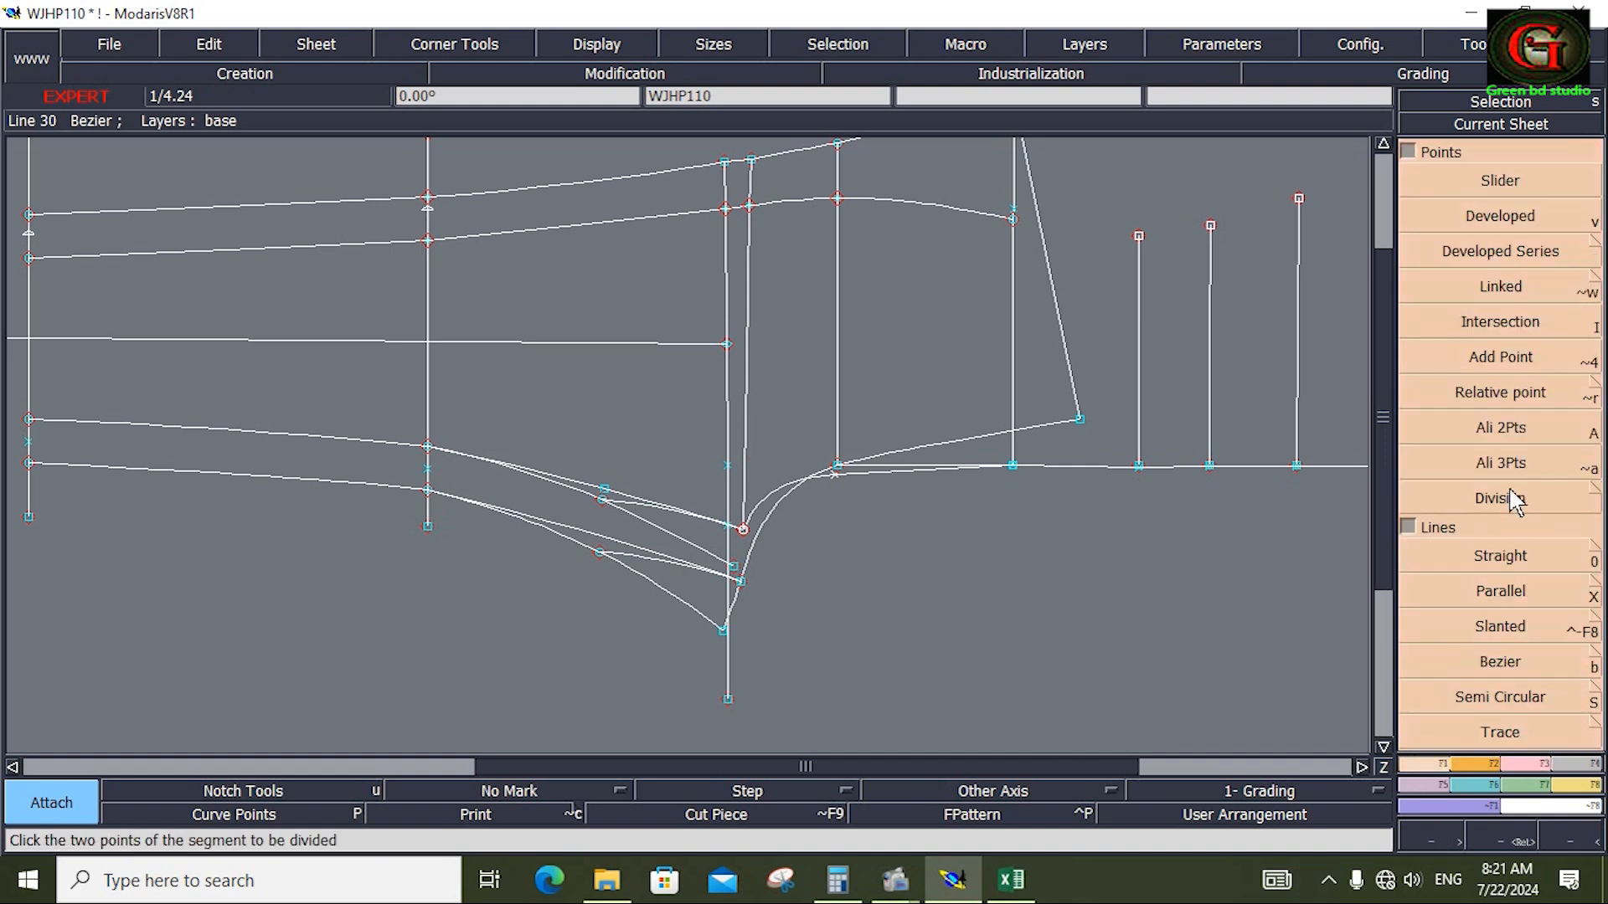
click(1501, 427)
click(743, 529)
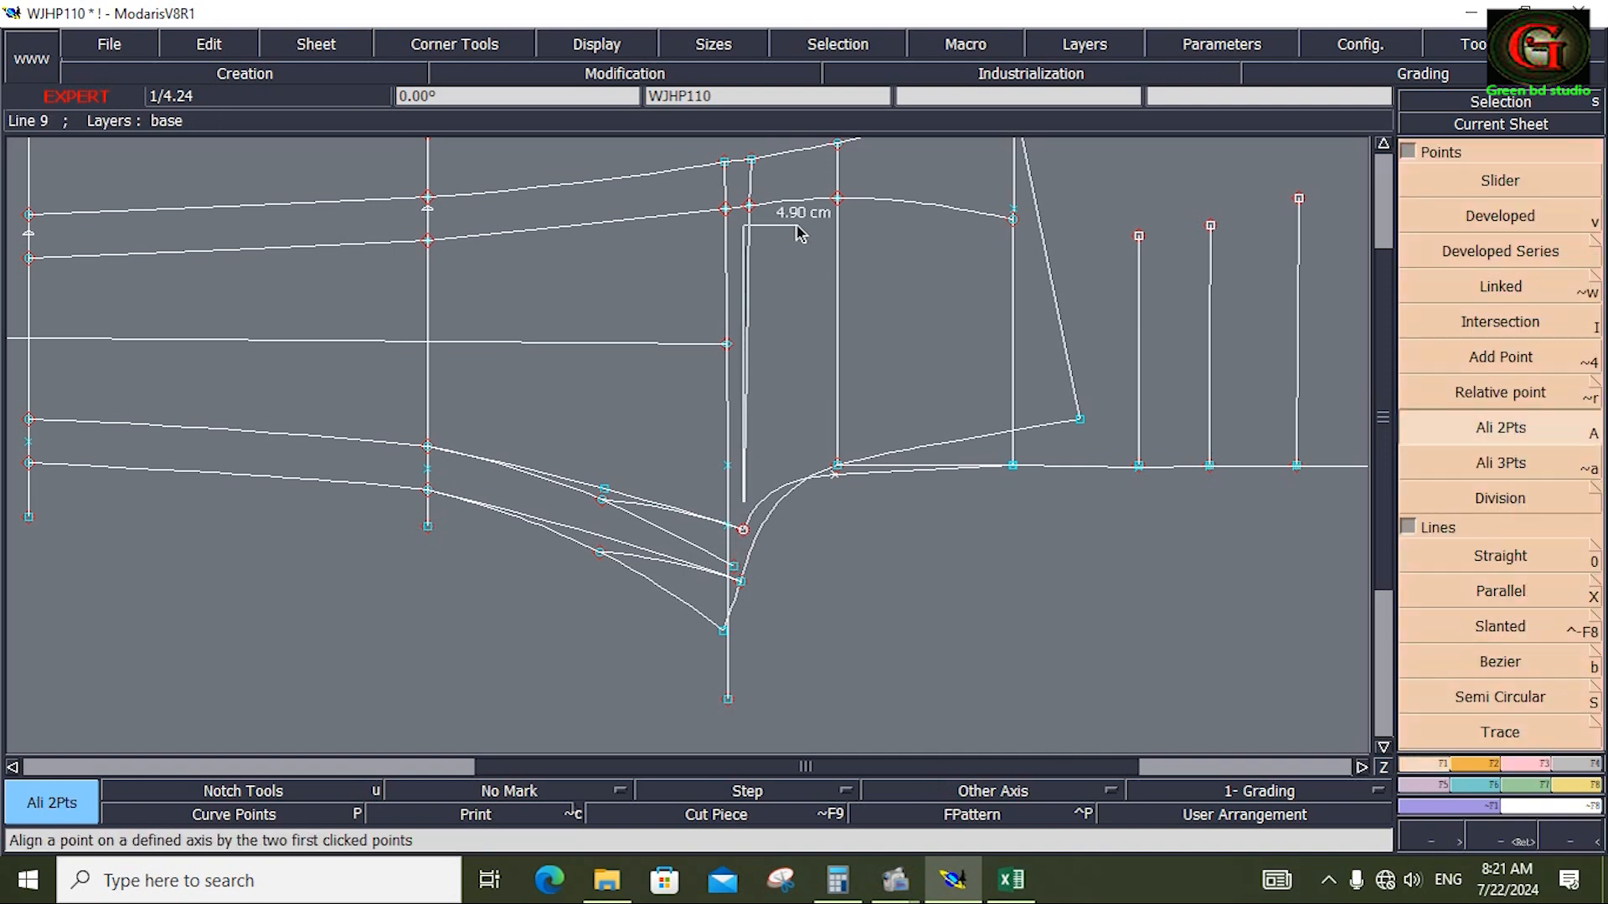
click(752, 159)
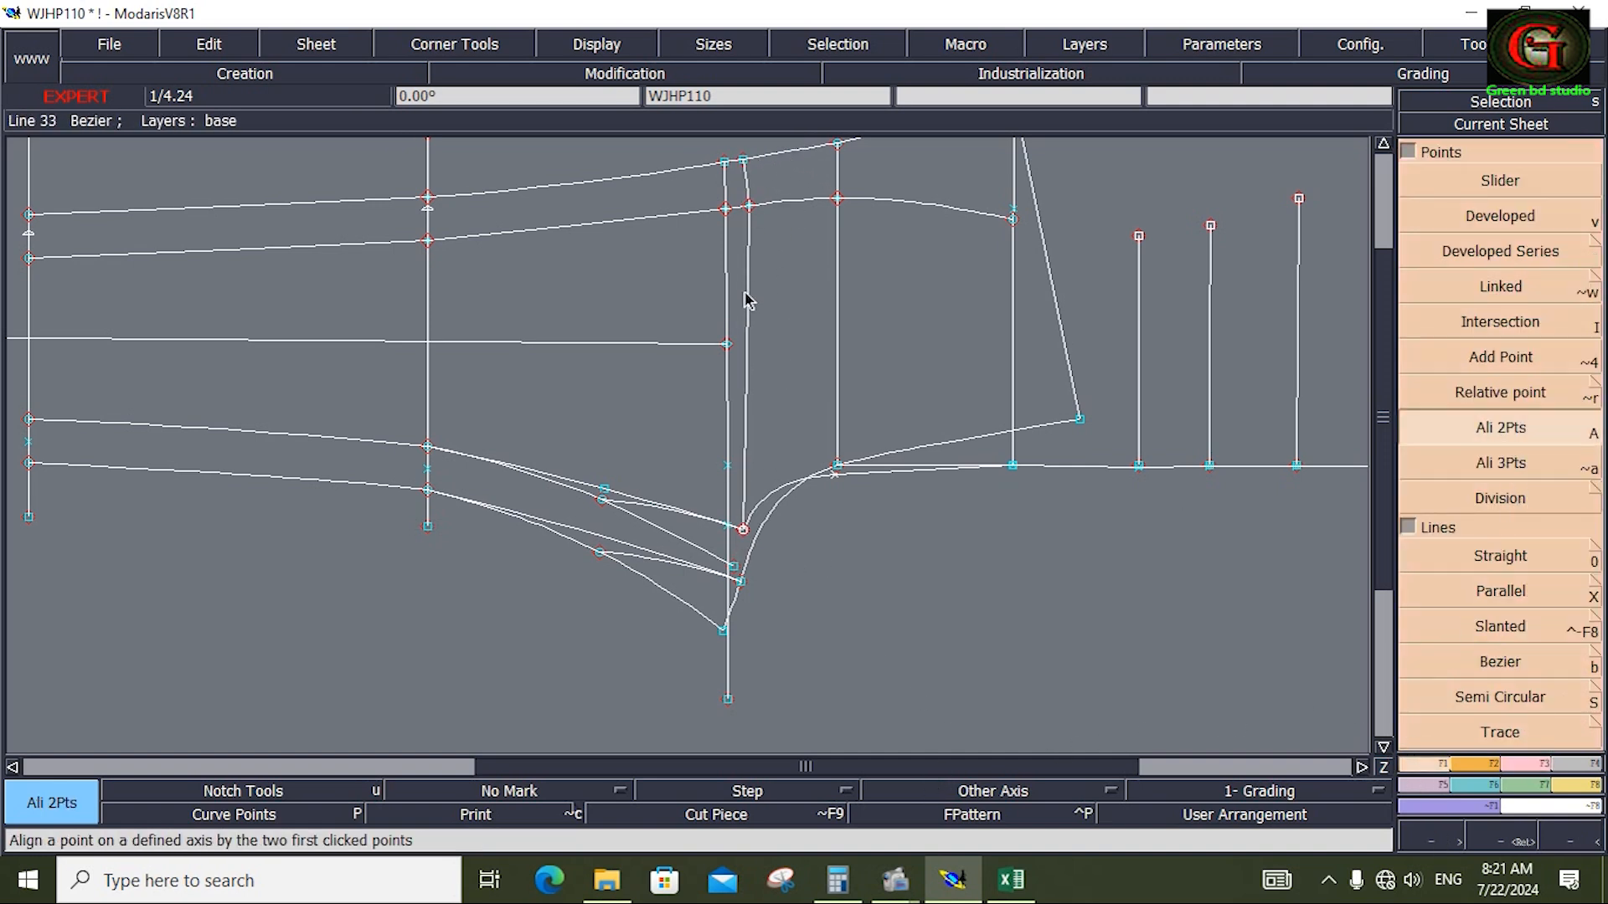
click(743, 529)
click(748, 205)
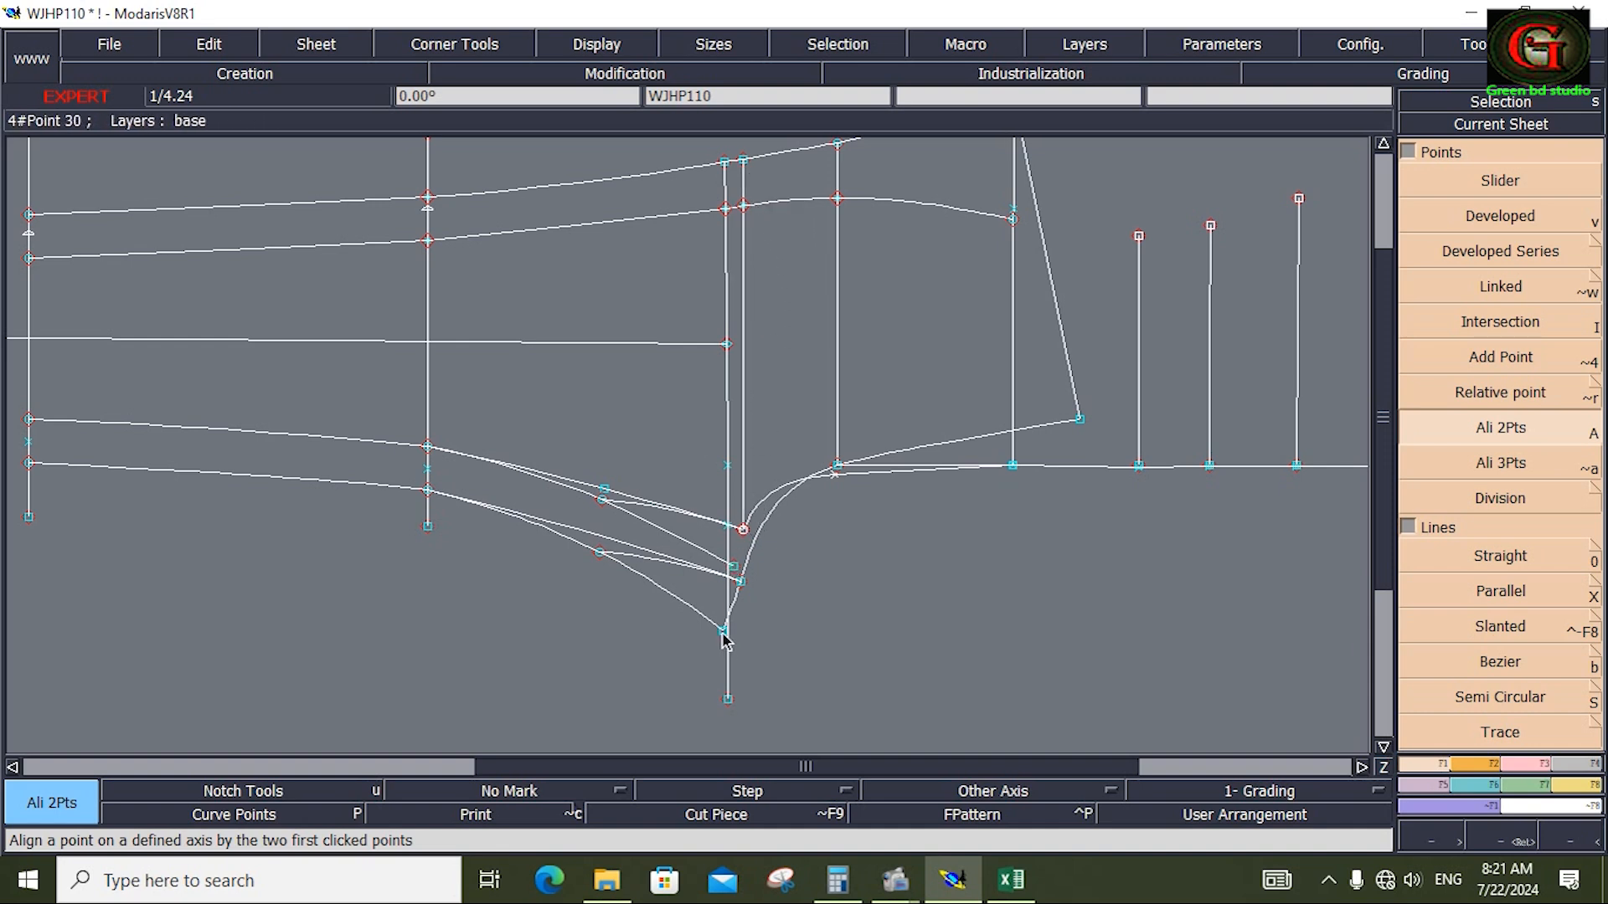
click(731, 694)
key(Delete)
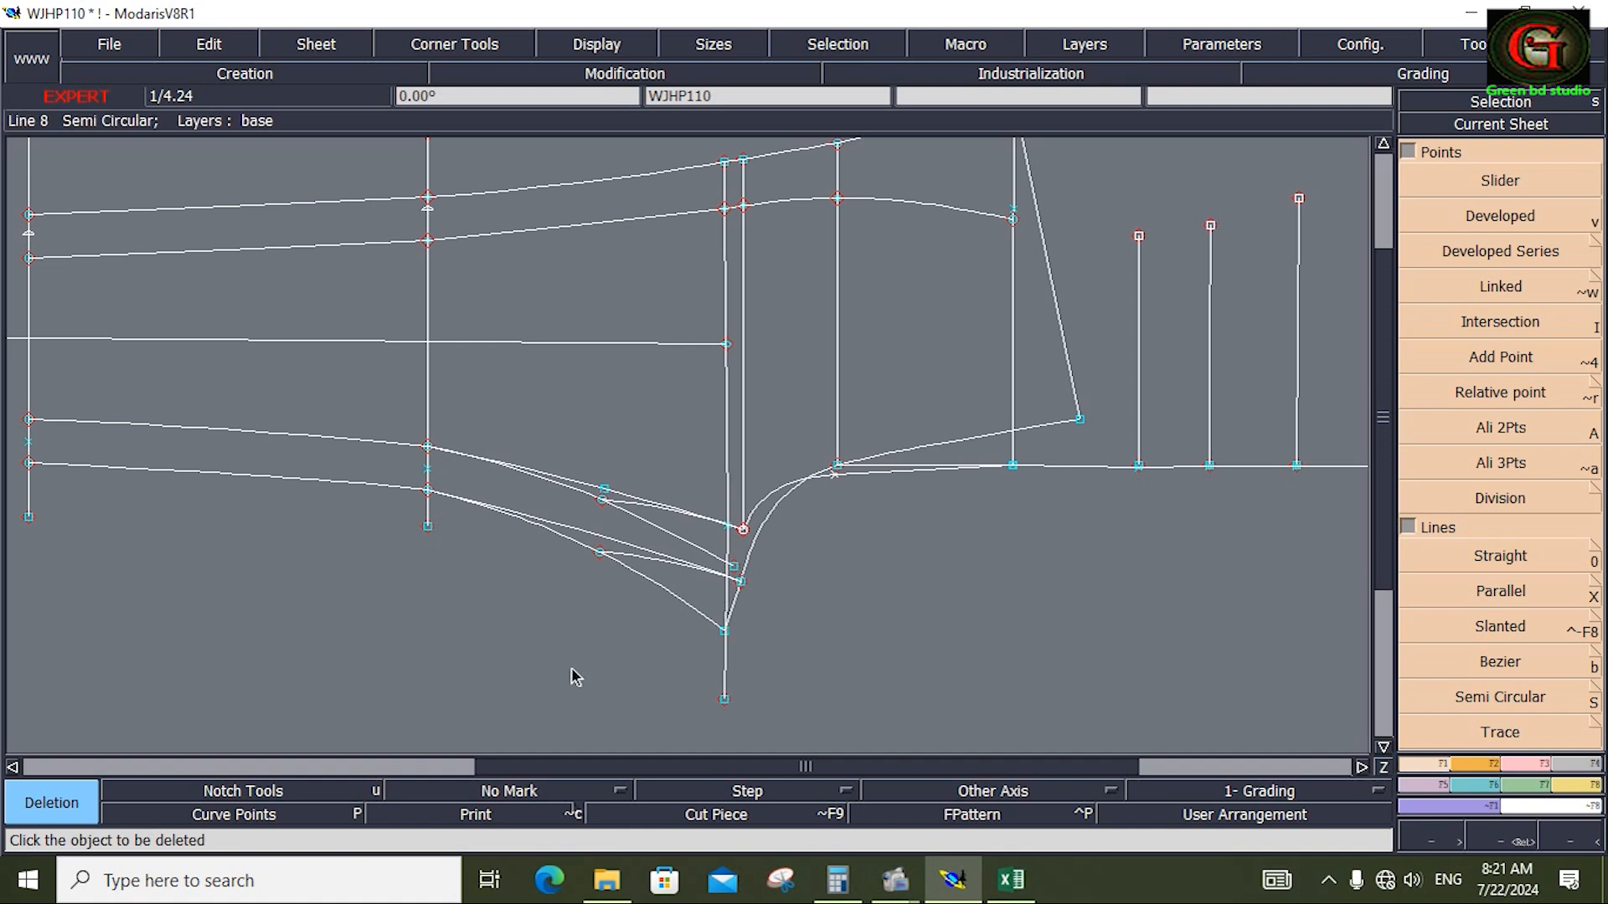
Trim the lower end of the crotch line to the end of the back inseam curve
click(1507, 327)
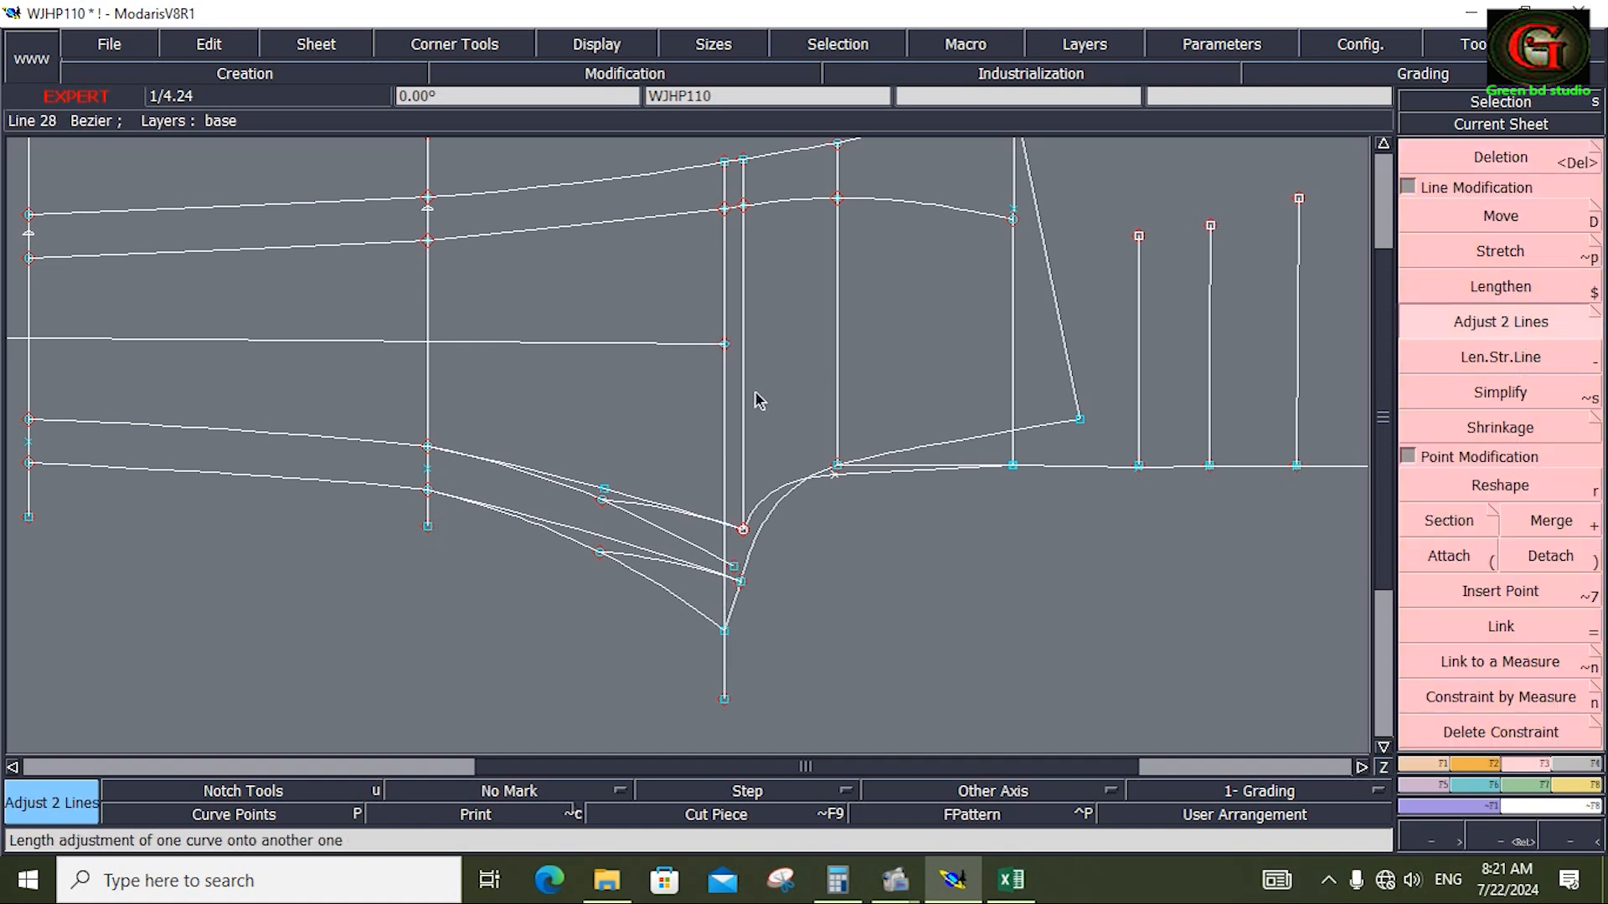
click(711, 474)
click(681, 596)
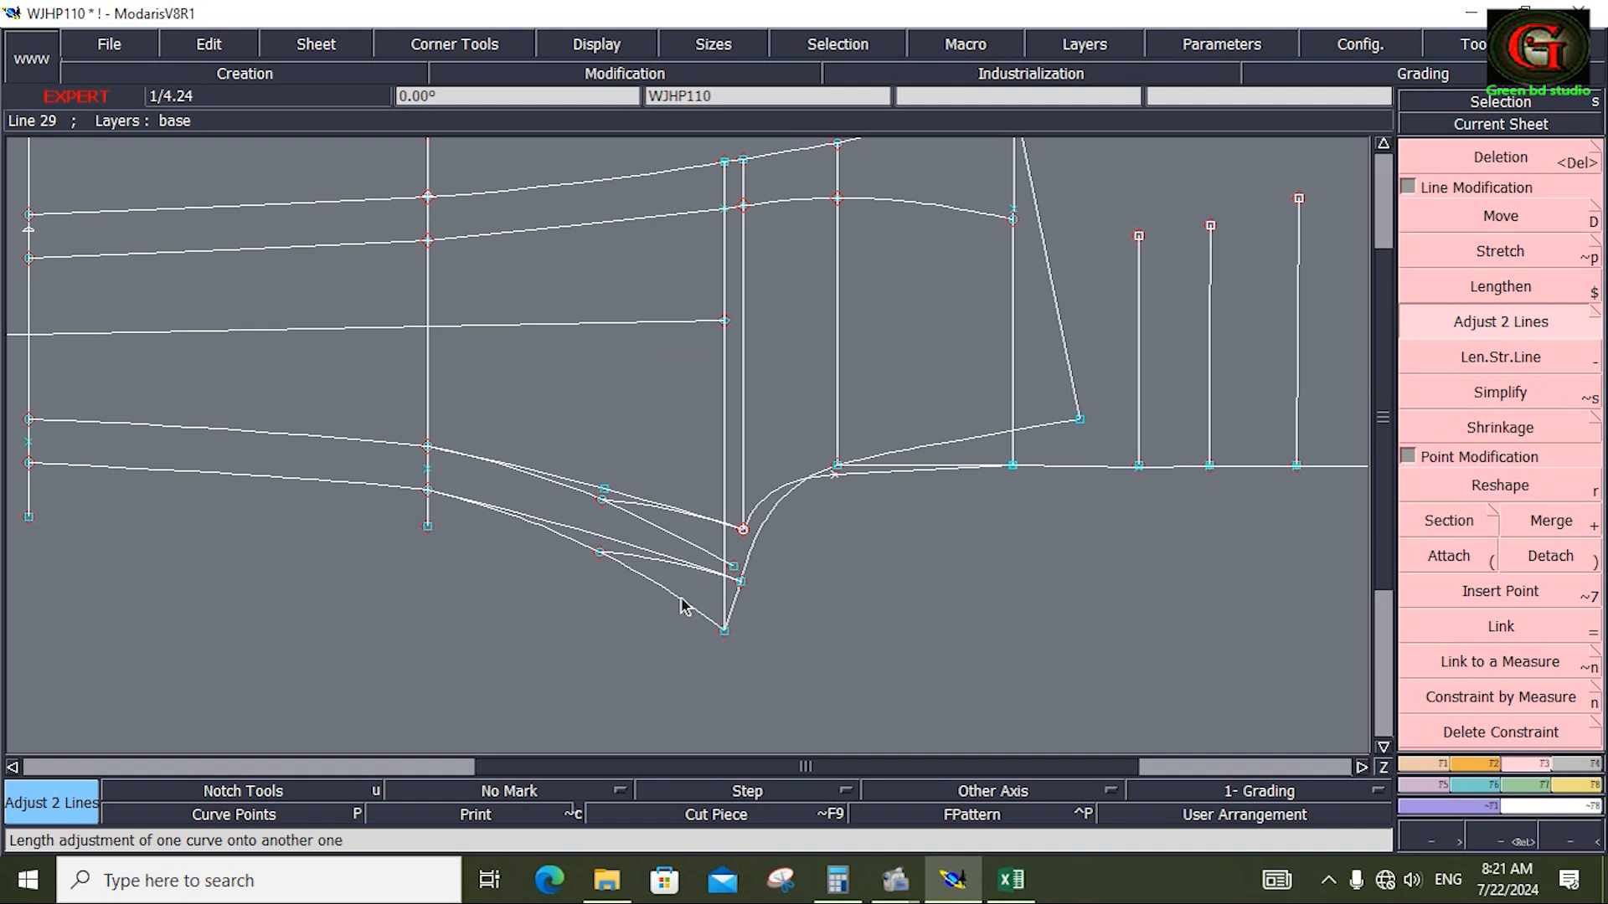
key(Home)
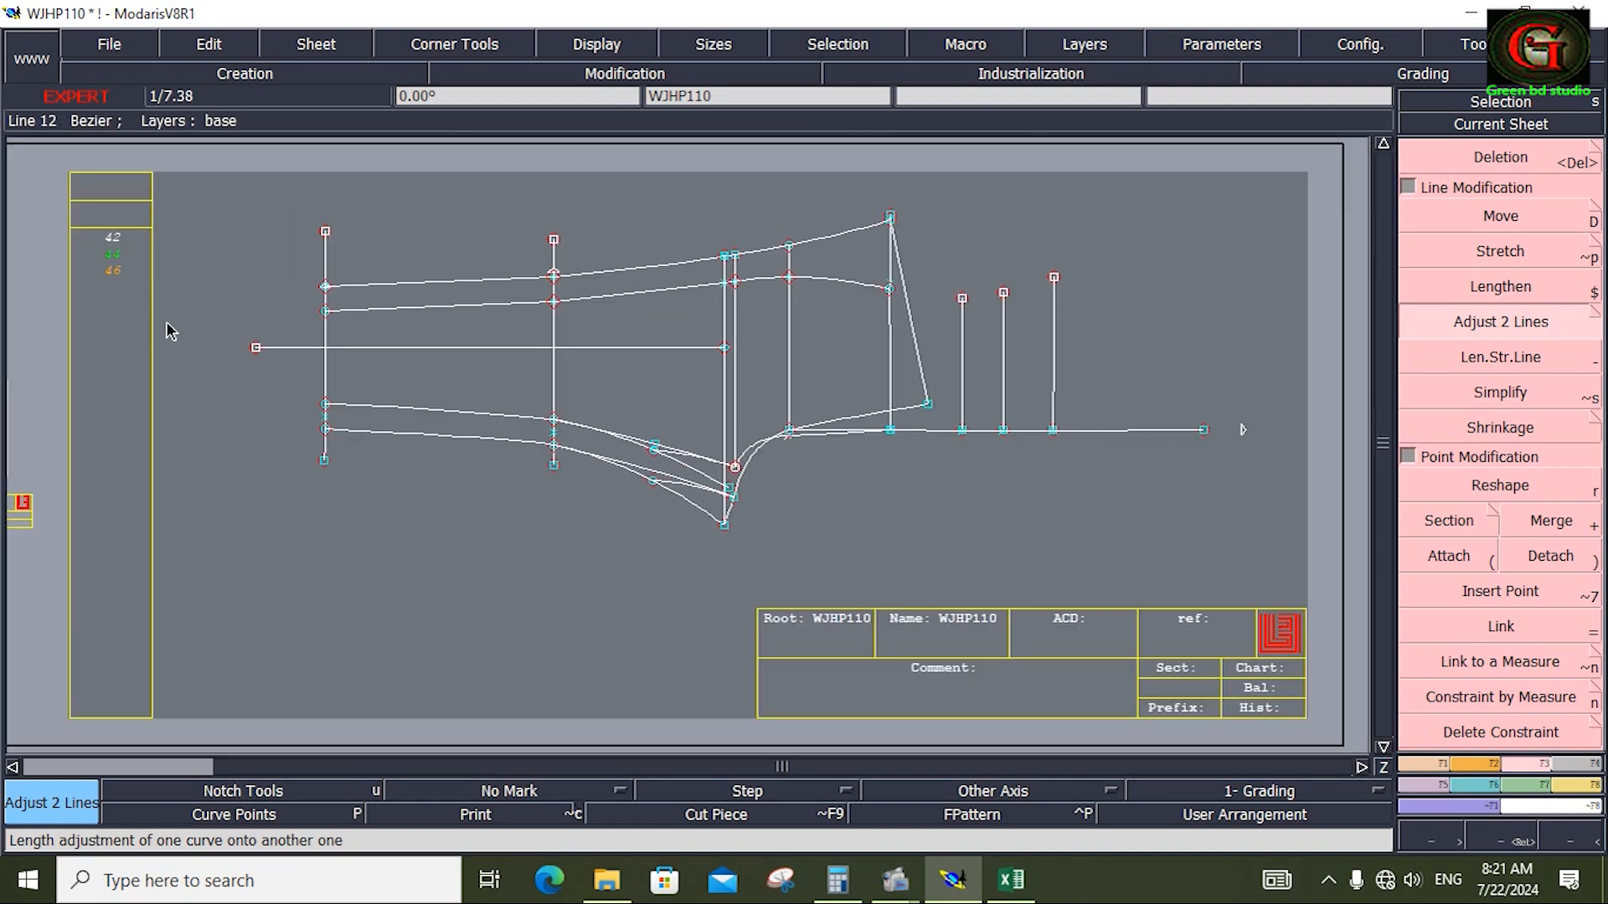
click(399, 348)
click(326, 375)
key(z)
drag(261, 211, 347, 515)
key(ctrl+z)
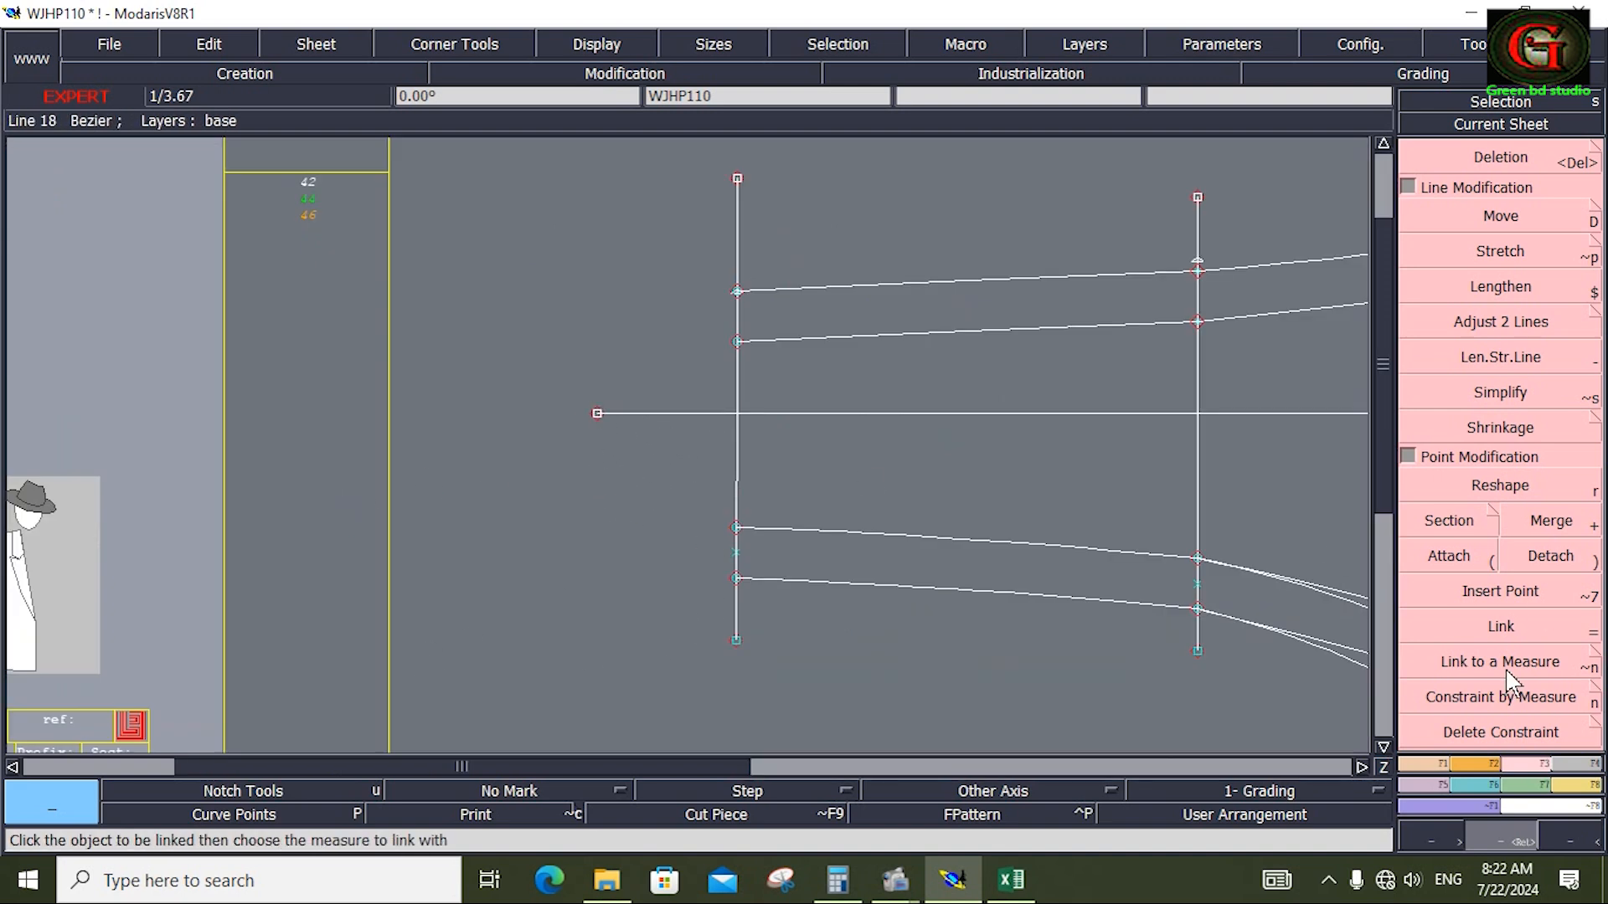
click(1421, 638)
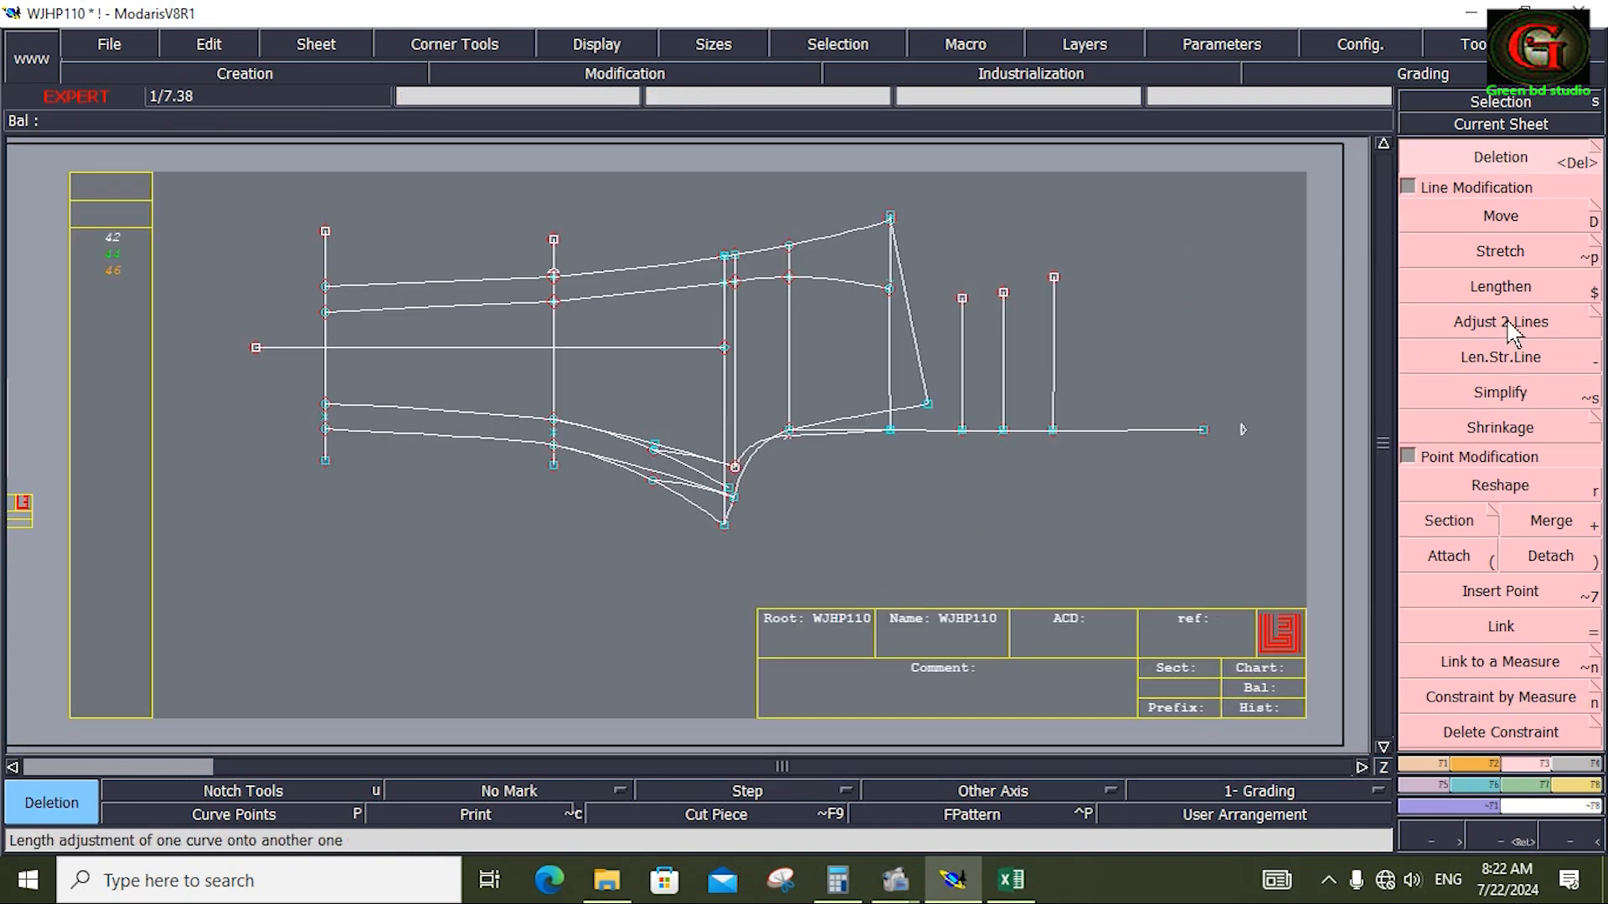
Trim both ends of the hem line to the outermost side seam and inseam curves
click(1511, 328)
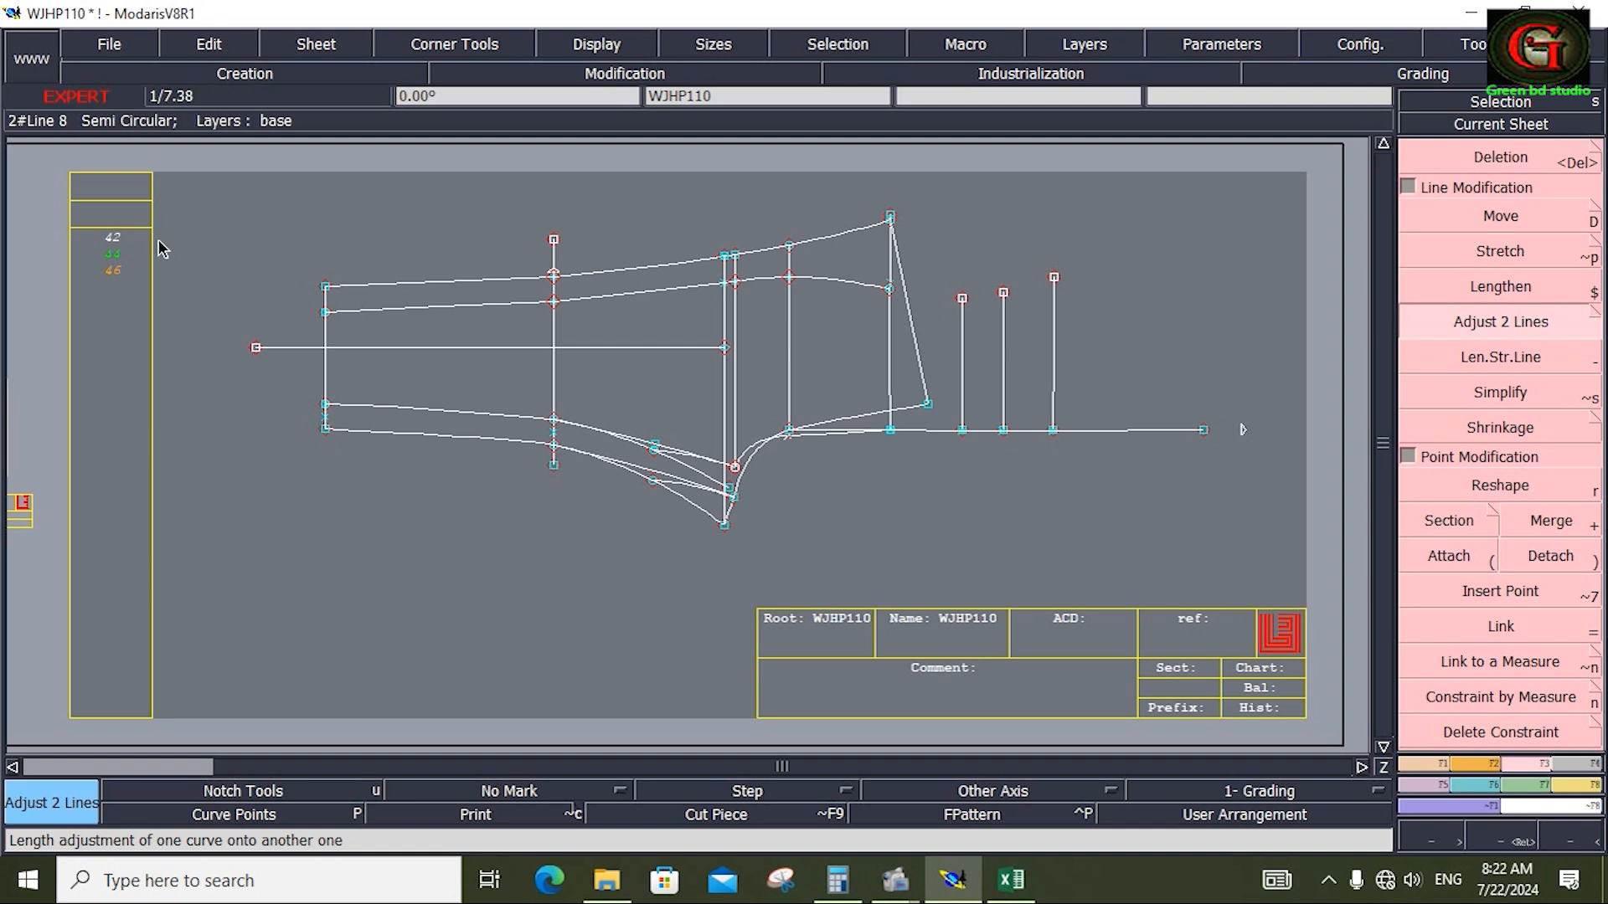
key(z)
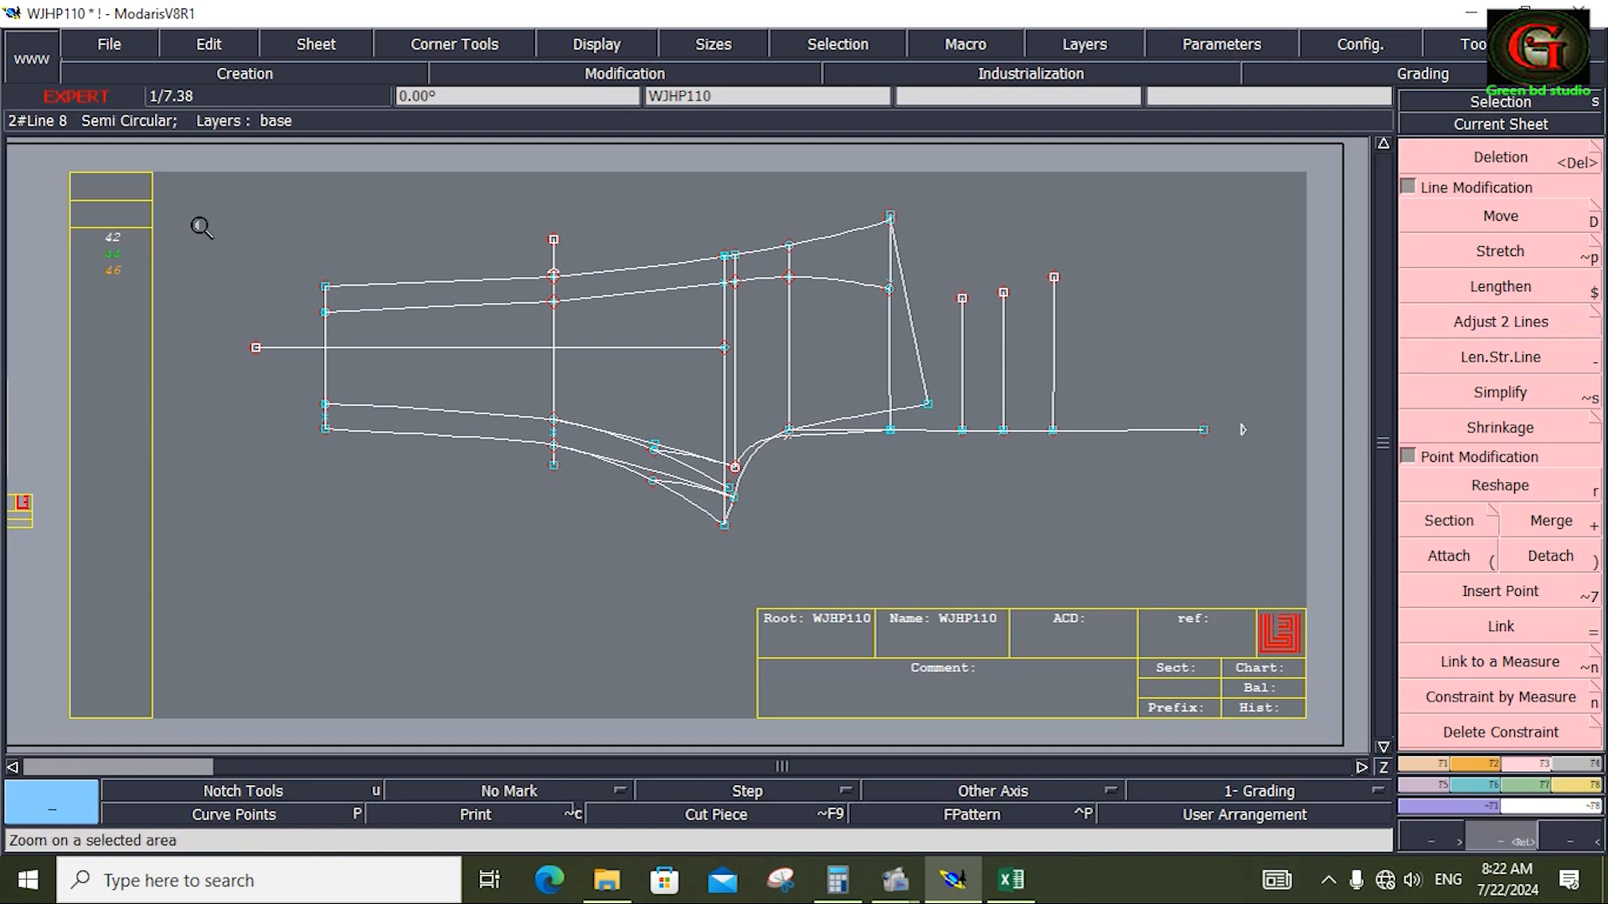
drag(198, 223, 366, 520)
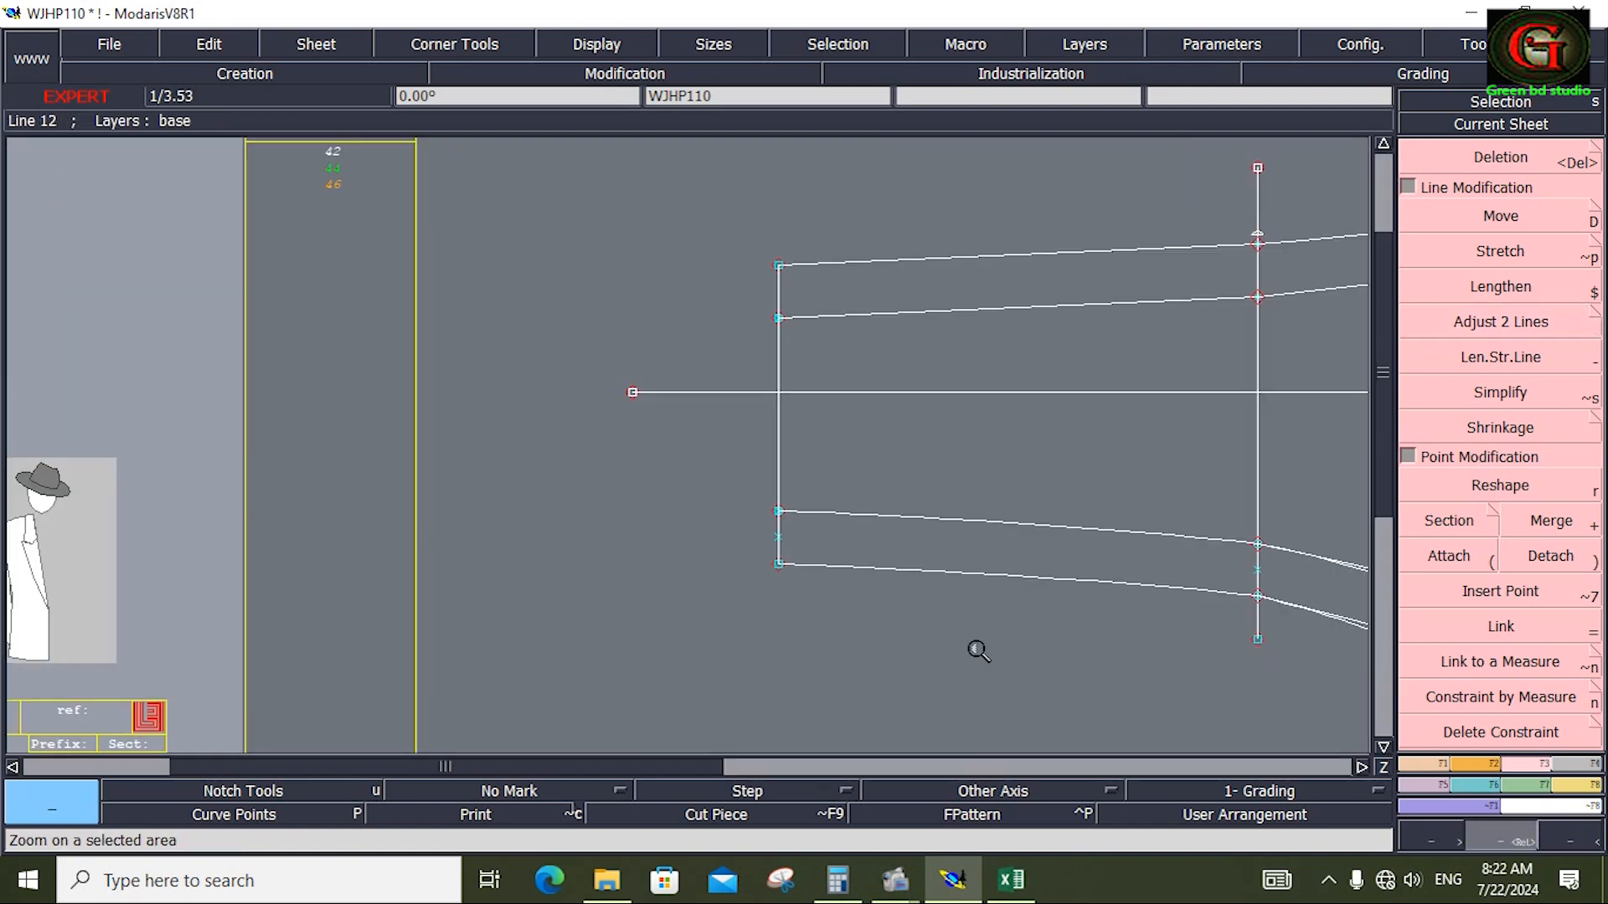
Switch to Excel to check the leg cuff height in the WJHP110W size chart, and return to Modaris
click(1011, 879)
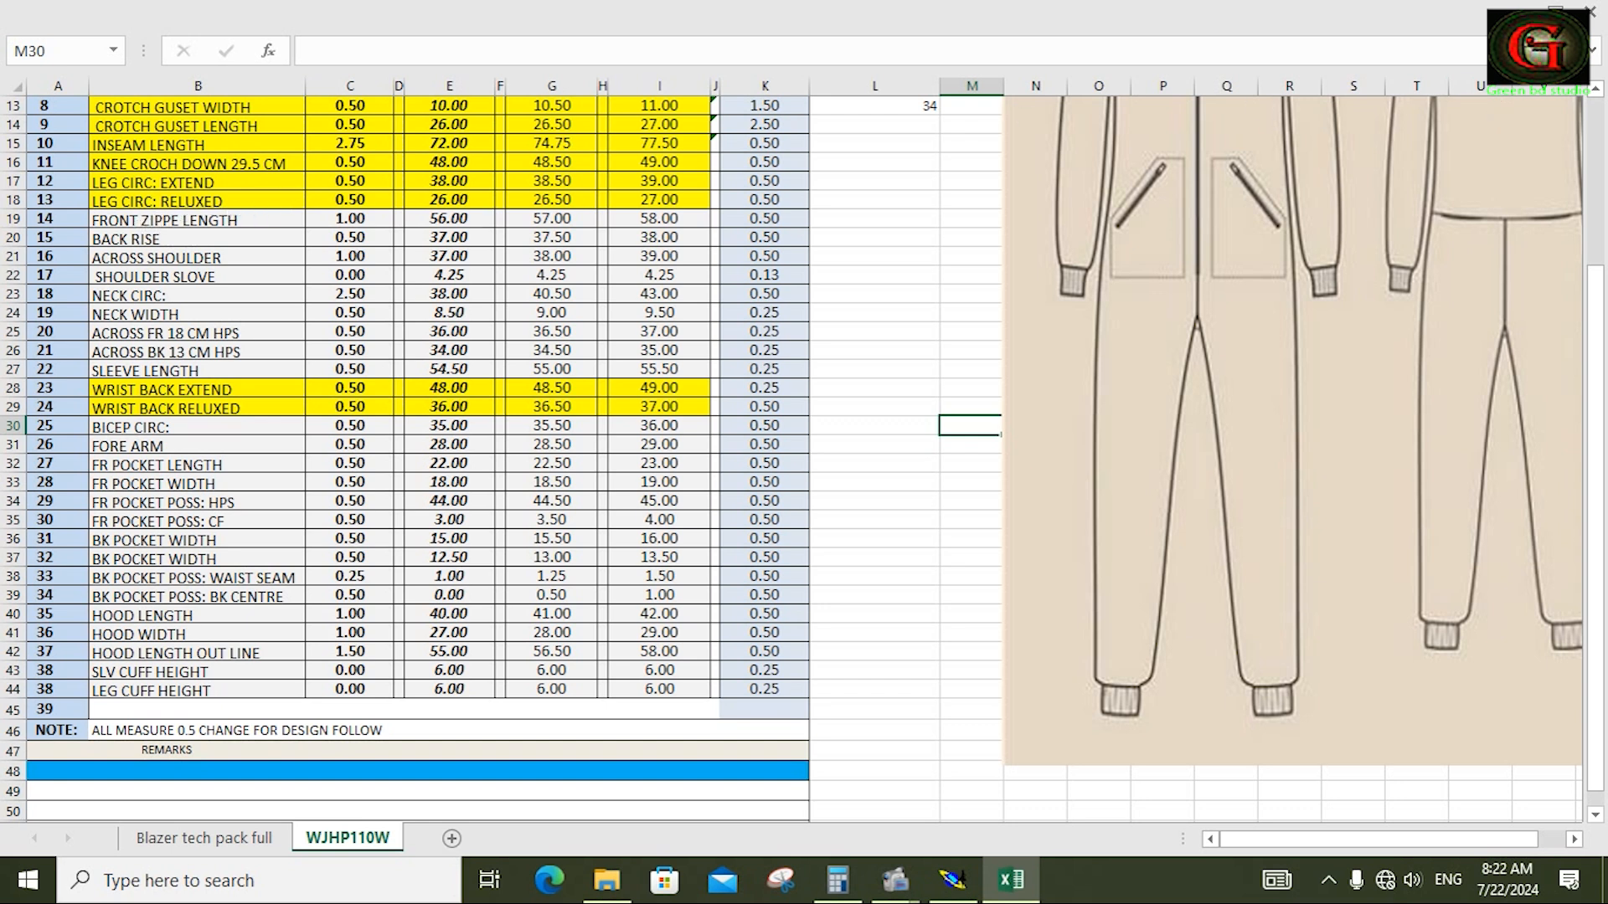
click(952, 880)
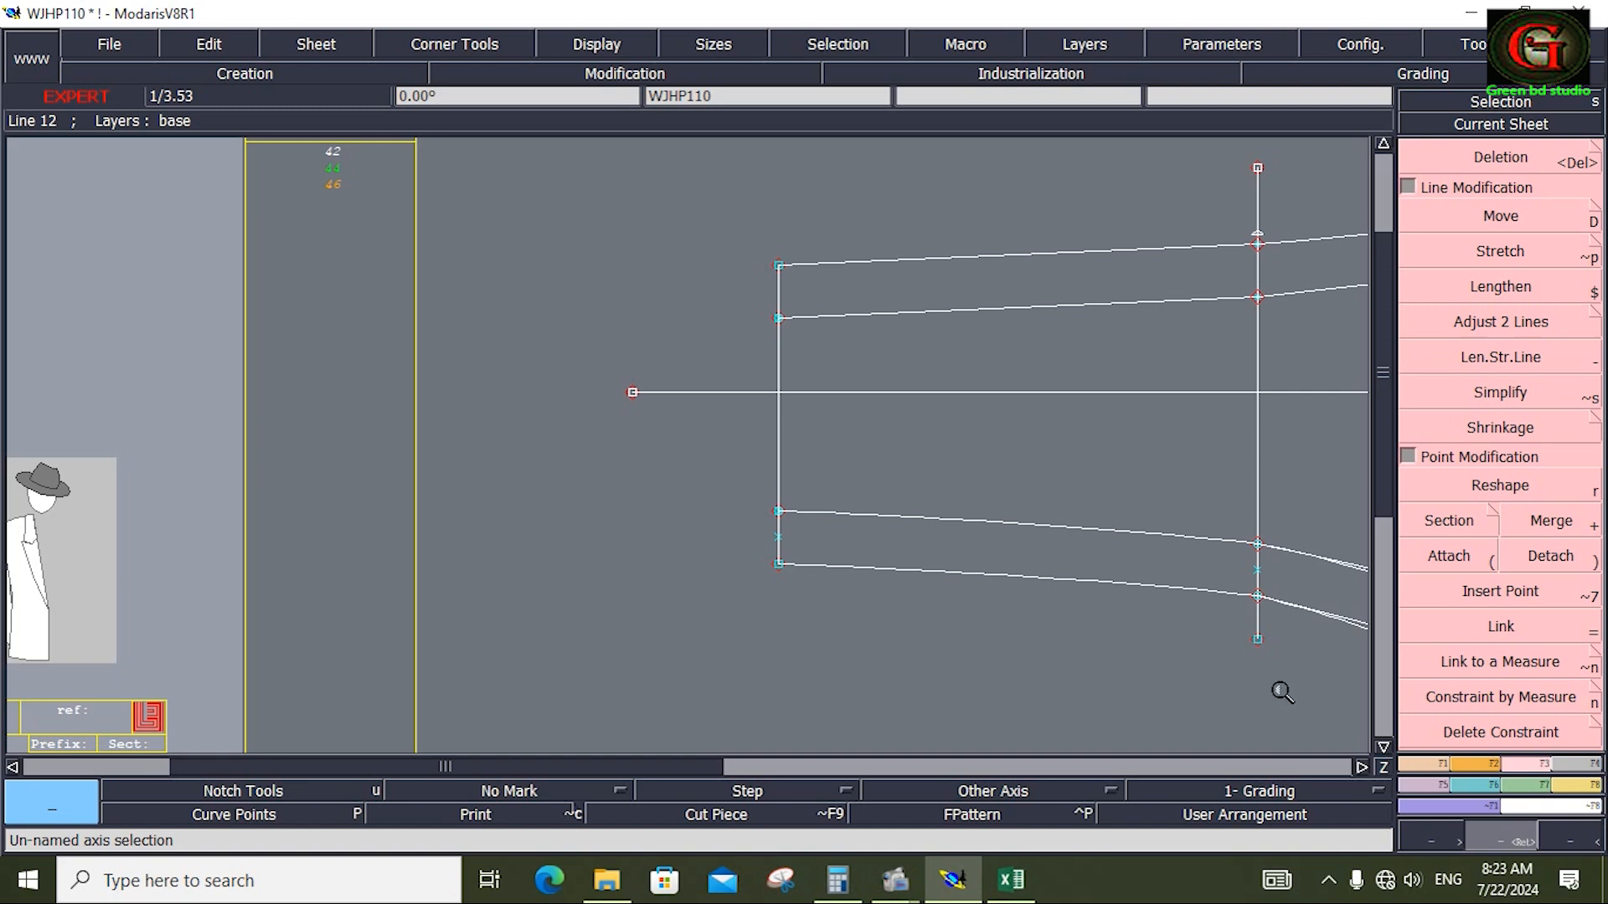
click(1453, 764)
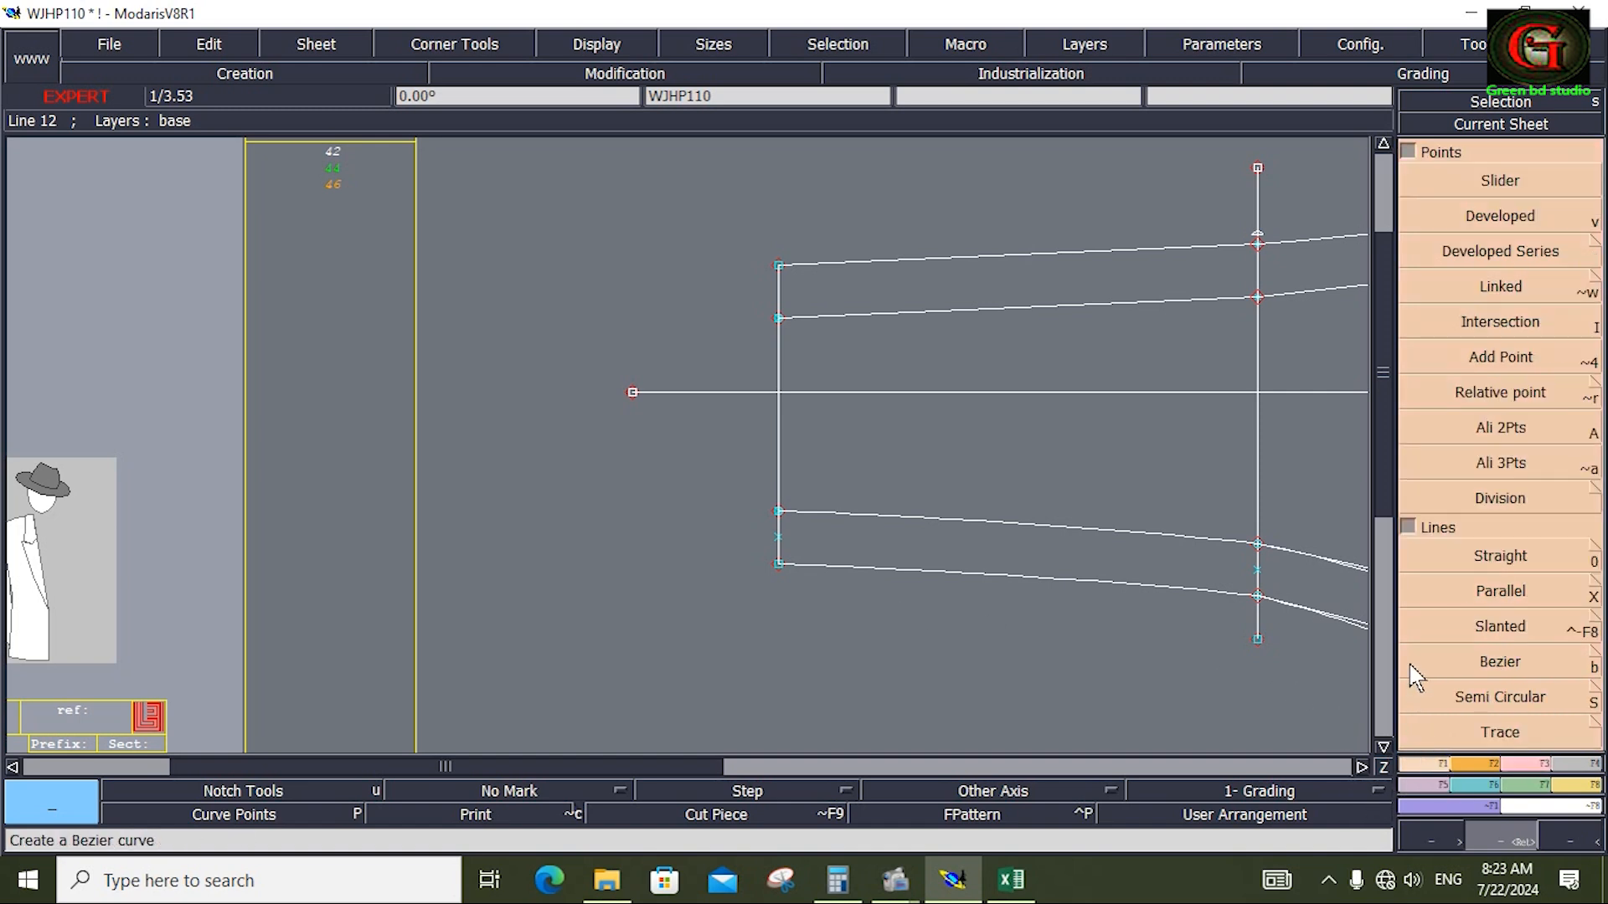
click(1490, 670)
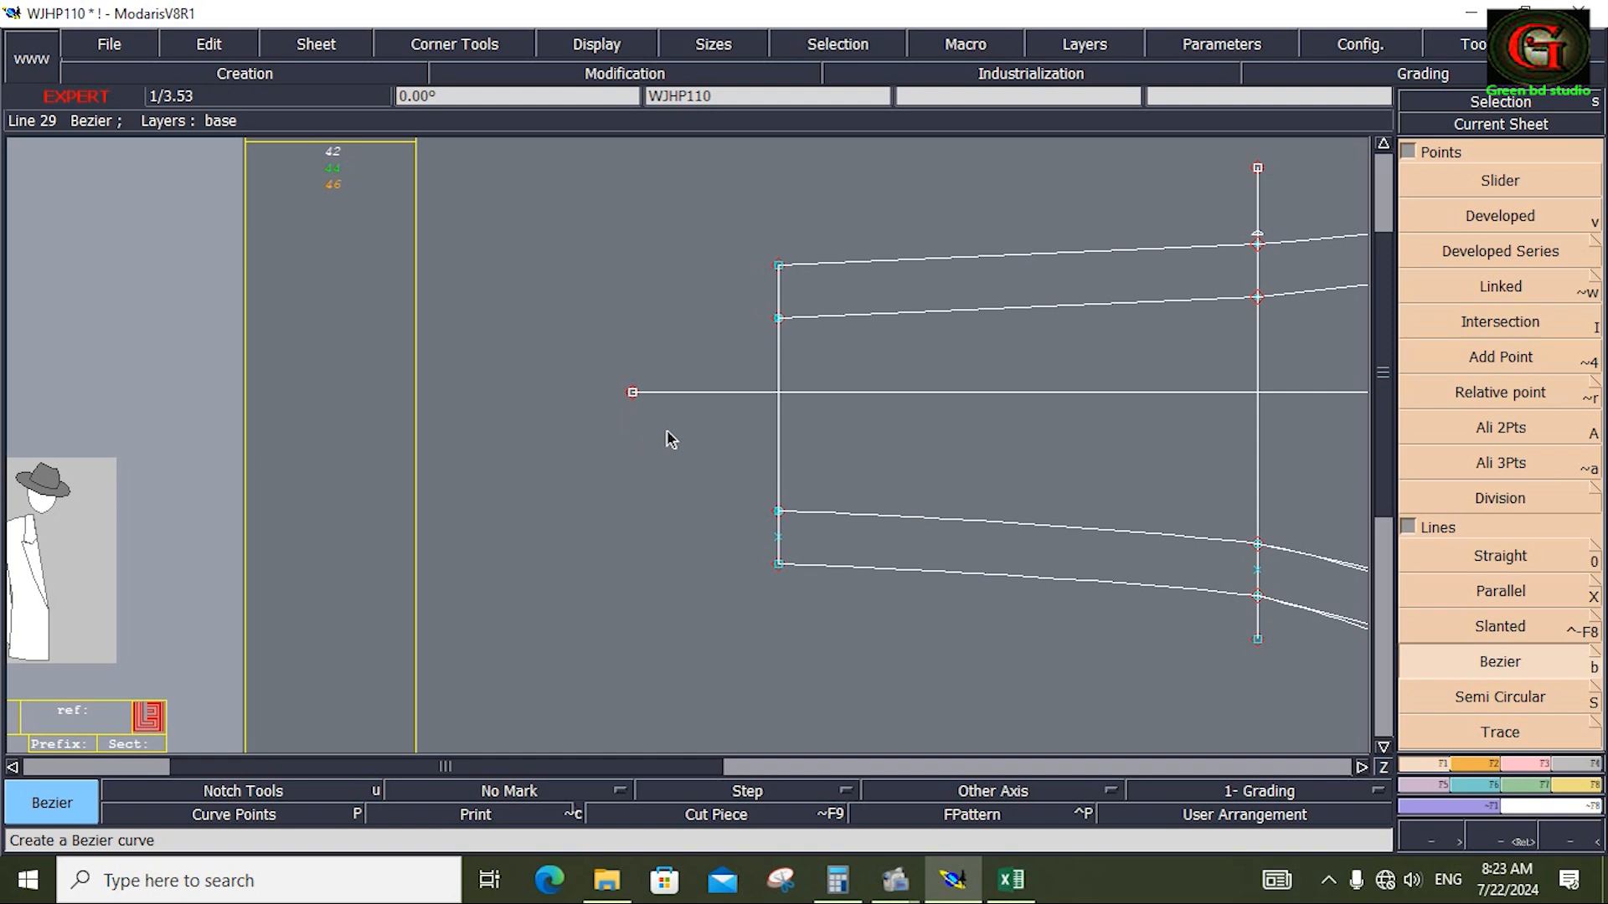
Delete the horizontal centre line running through the leg together with its end point beyond the hem
key(Delete)
click(924, 391)
click(632, 394)
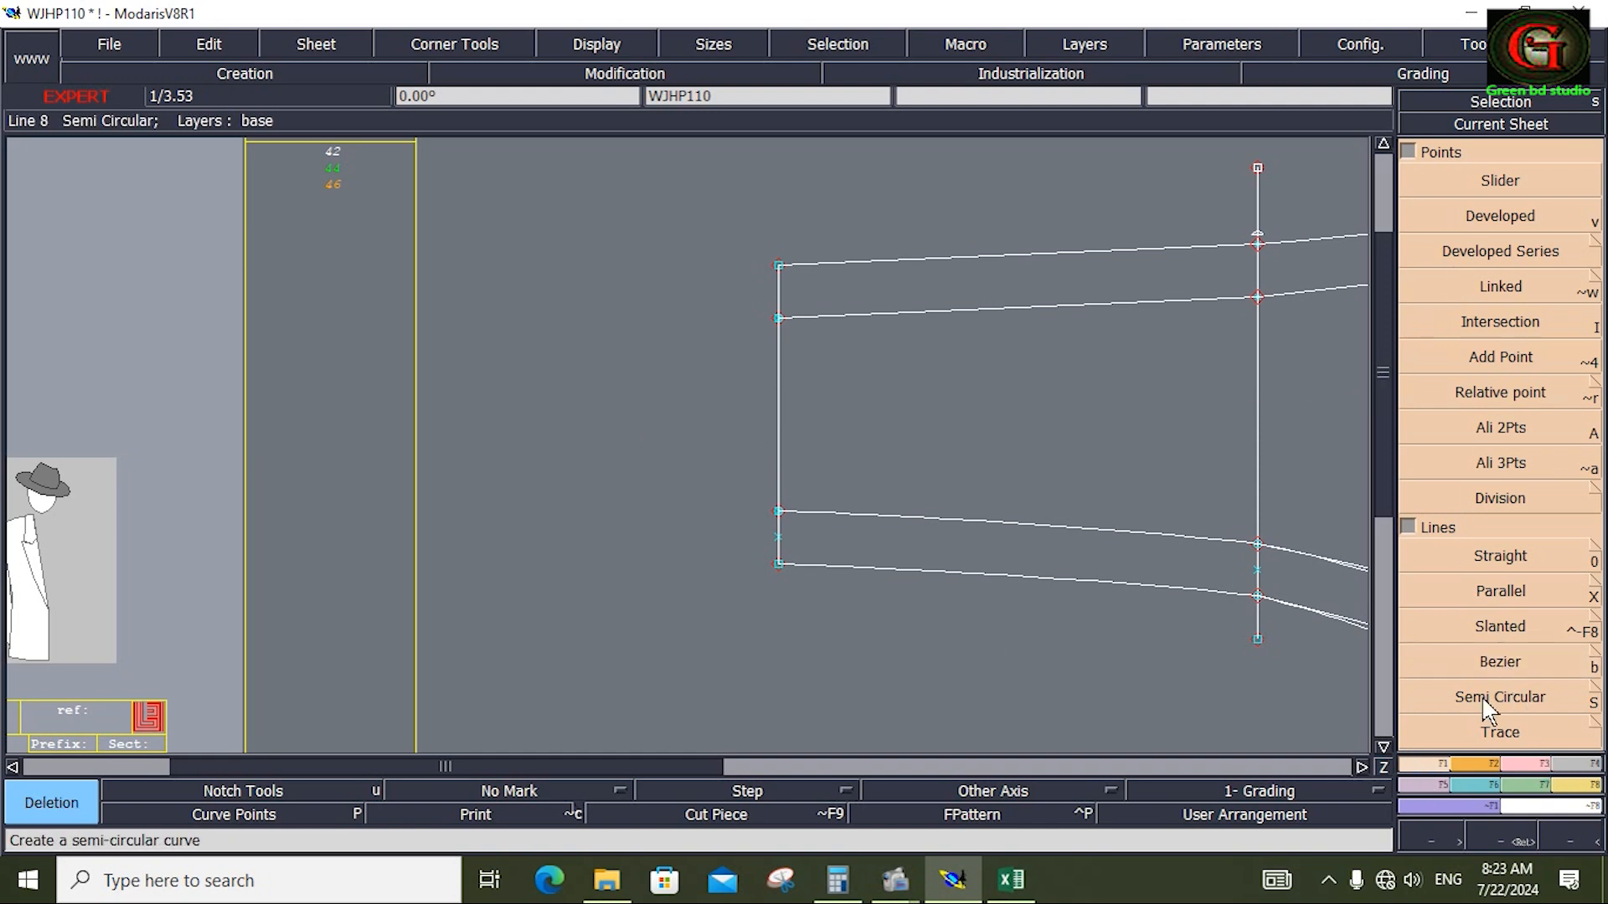
Divide the hem between the front side seam and front inseam at its midpoint and insert the division point in the hem line
click(1411, 152)
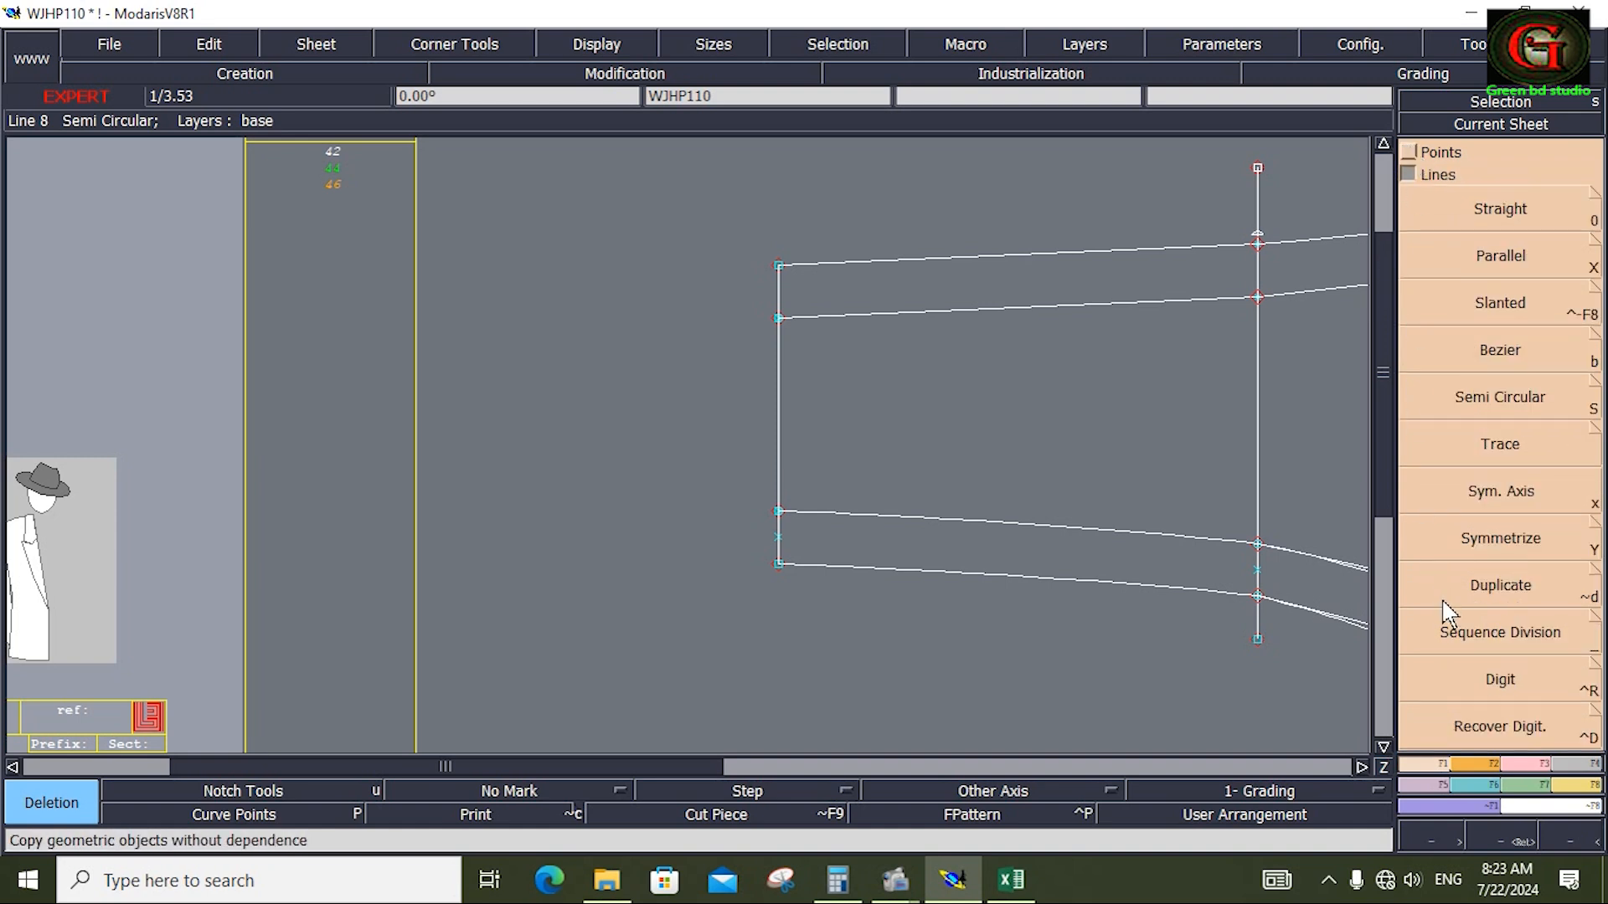
click(1461, 638)
click(780, 512)
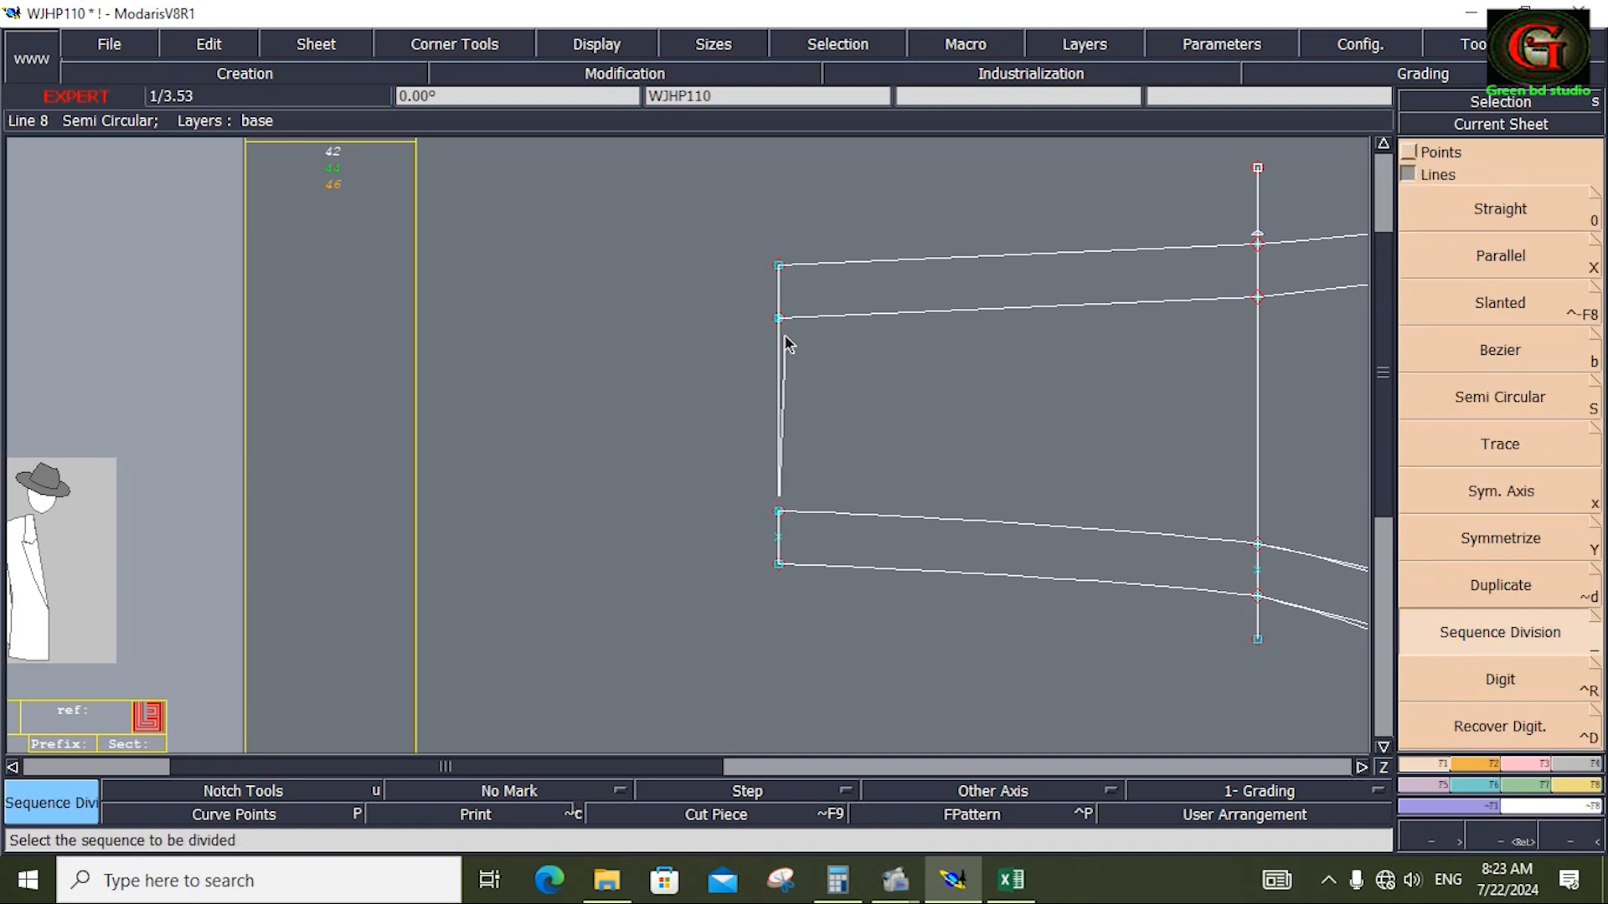
click(780, 320)
key(Return)
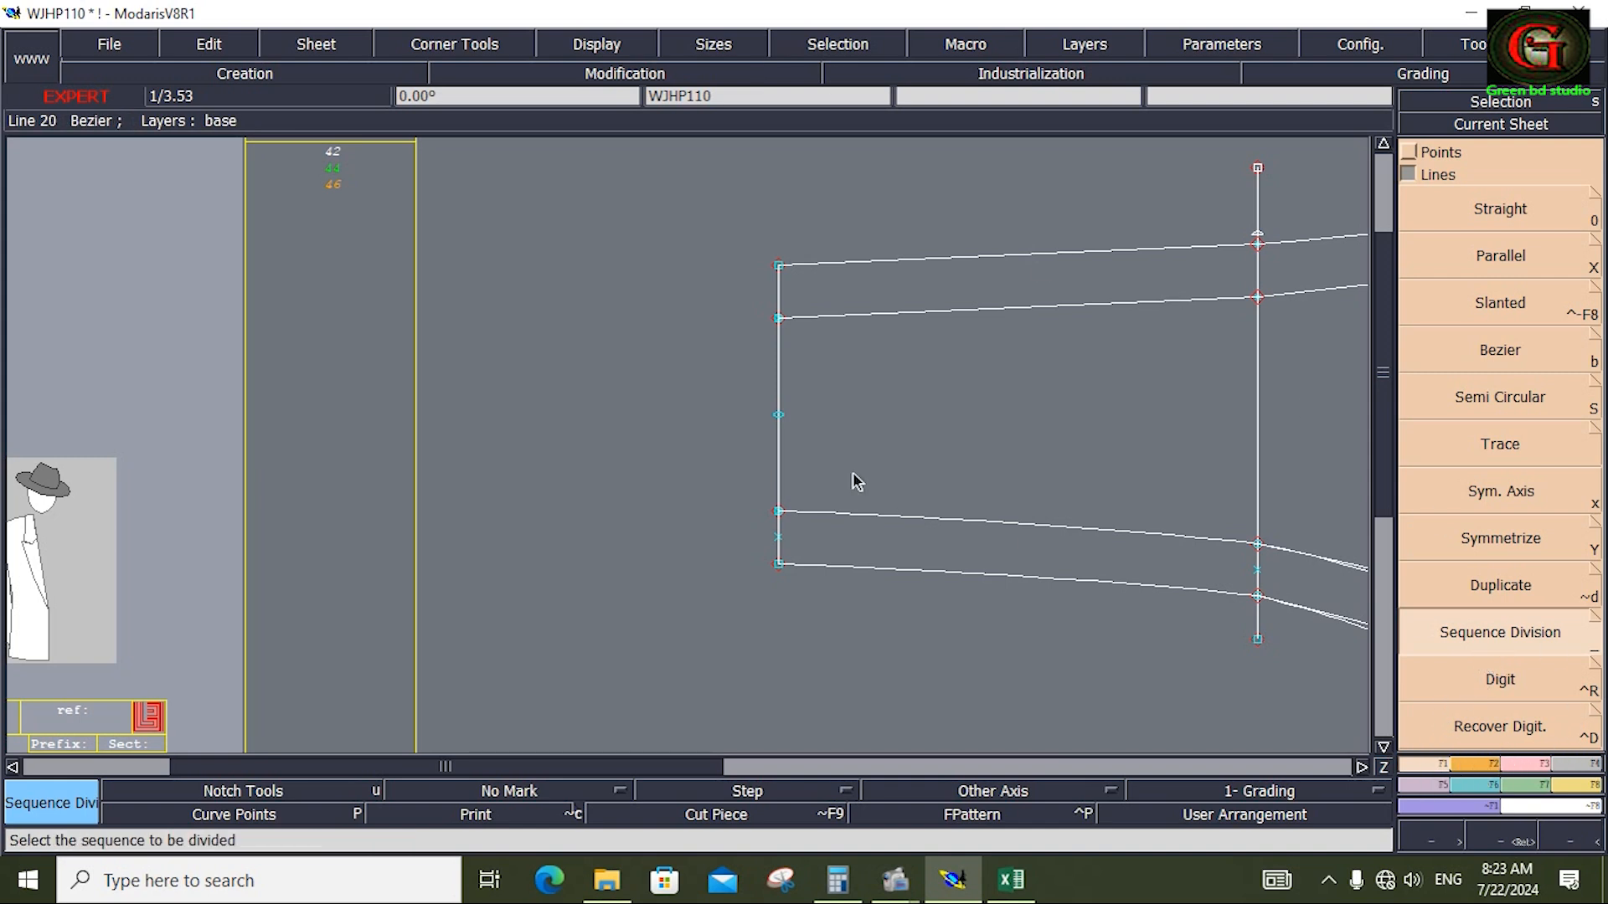
key(i)
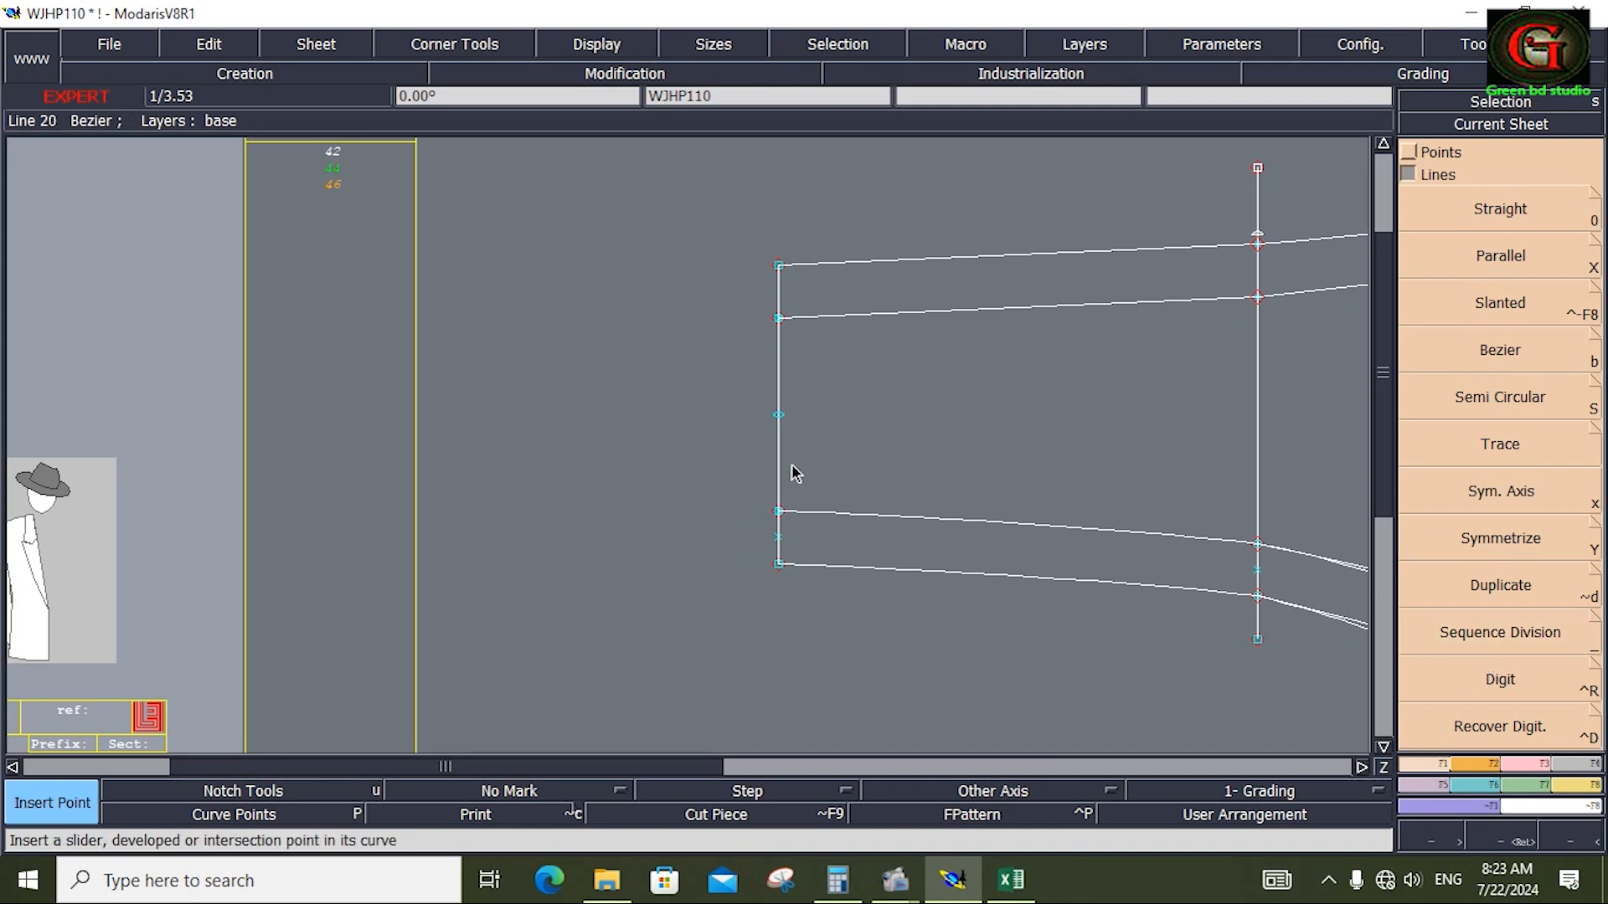
click(778, 417)
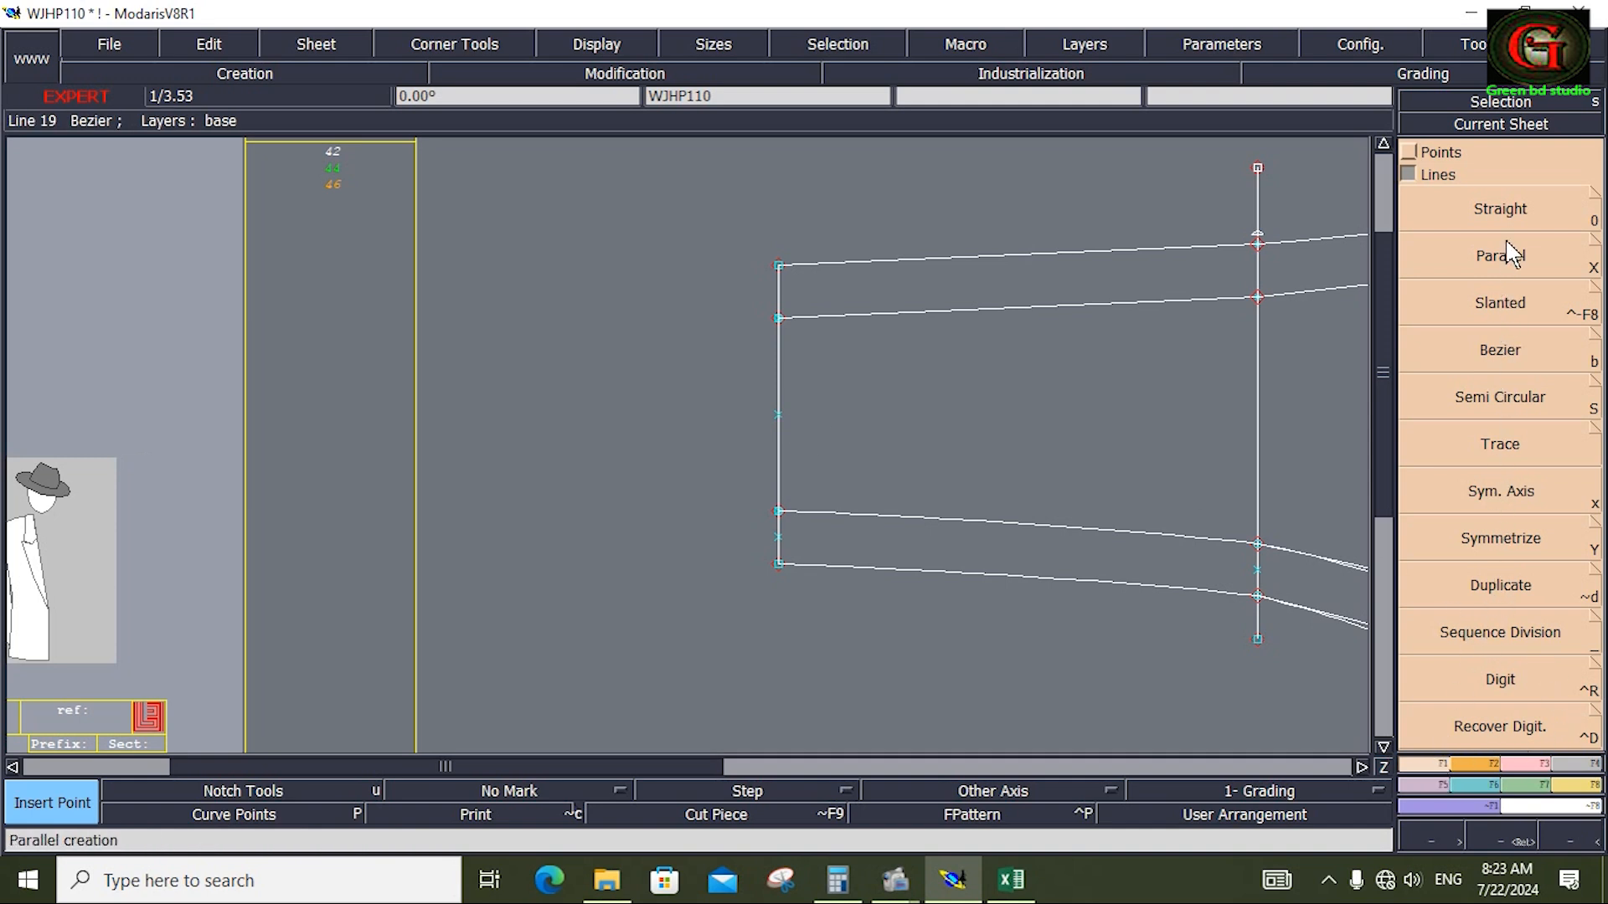
Draw a 6.00 cm Bezier line outward from the hem midpoint for the leg cuff, undoing the slanted first attempt and placing it horizontally
click(1508, 335)
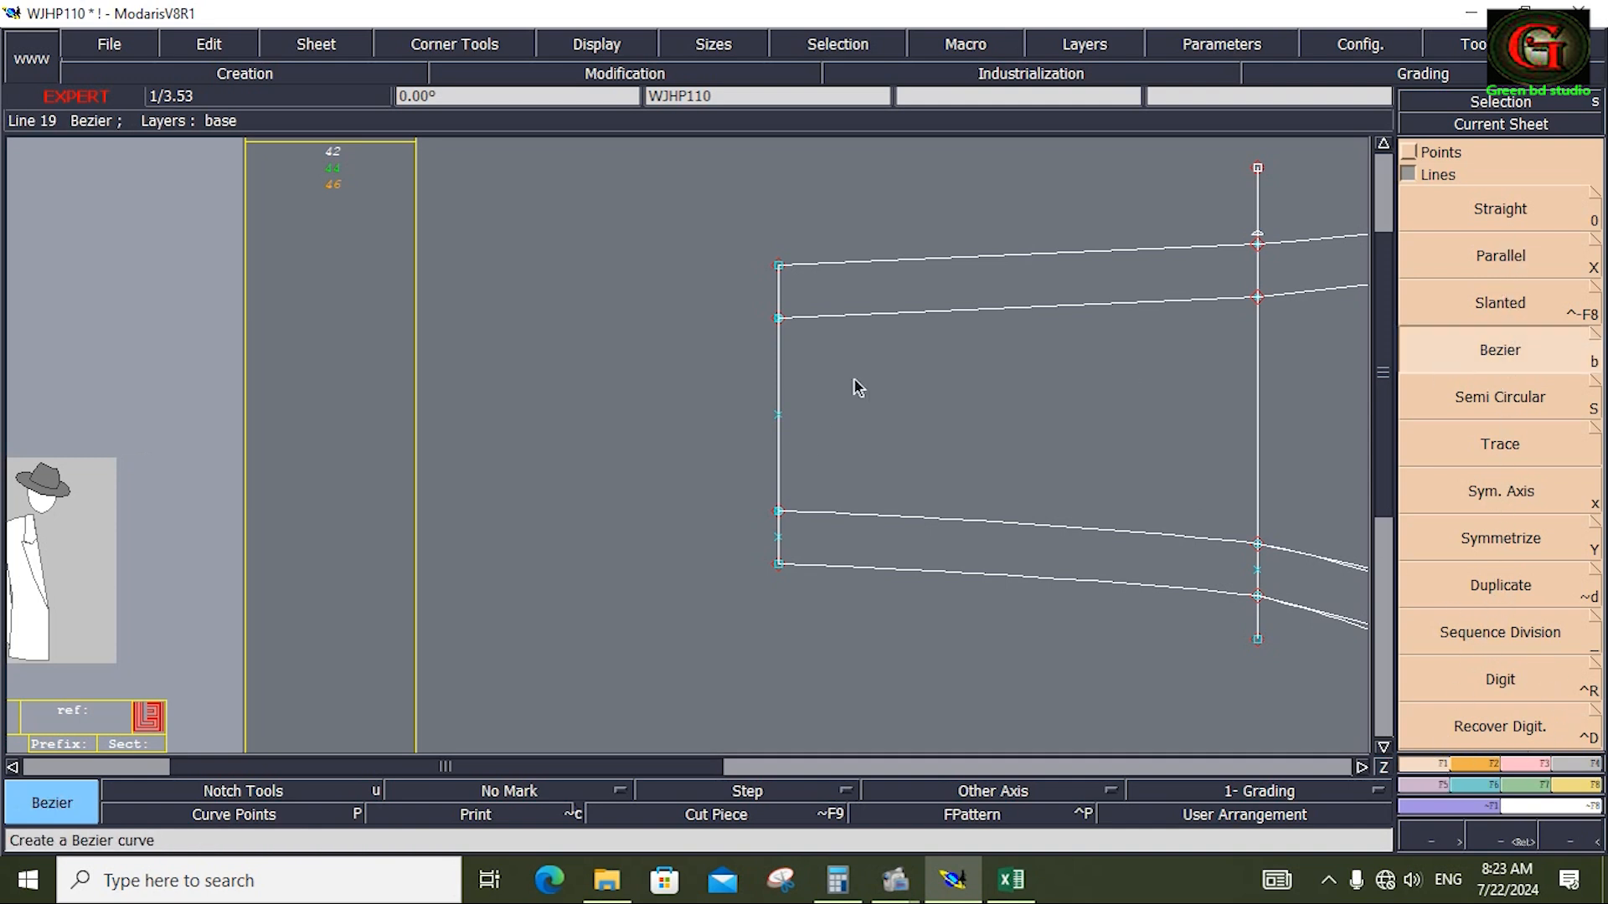
click(777, 416)
click(154, 130)
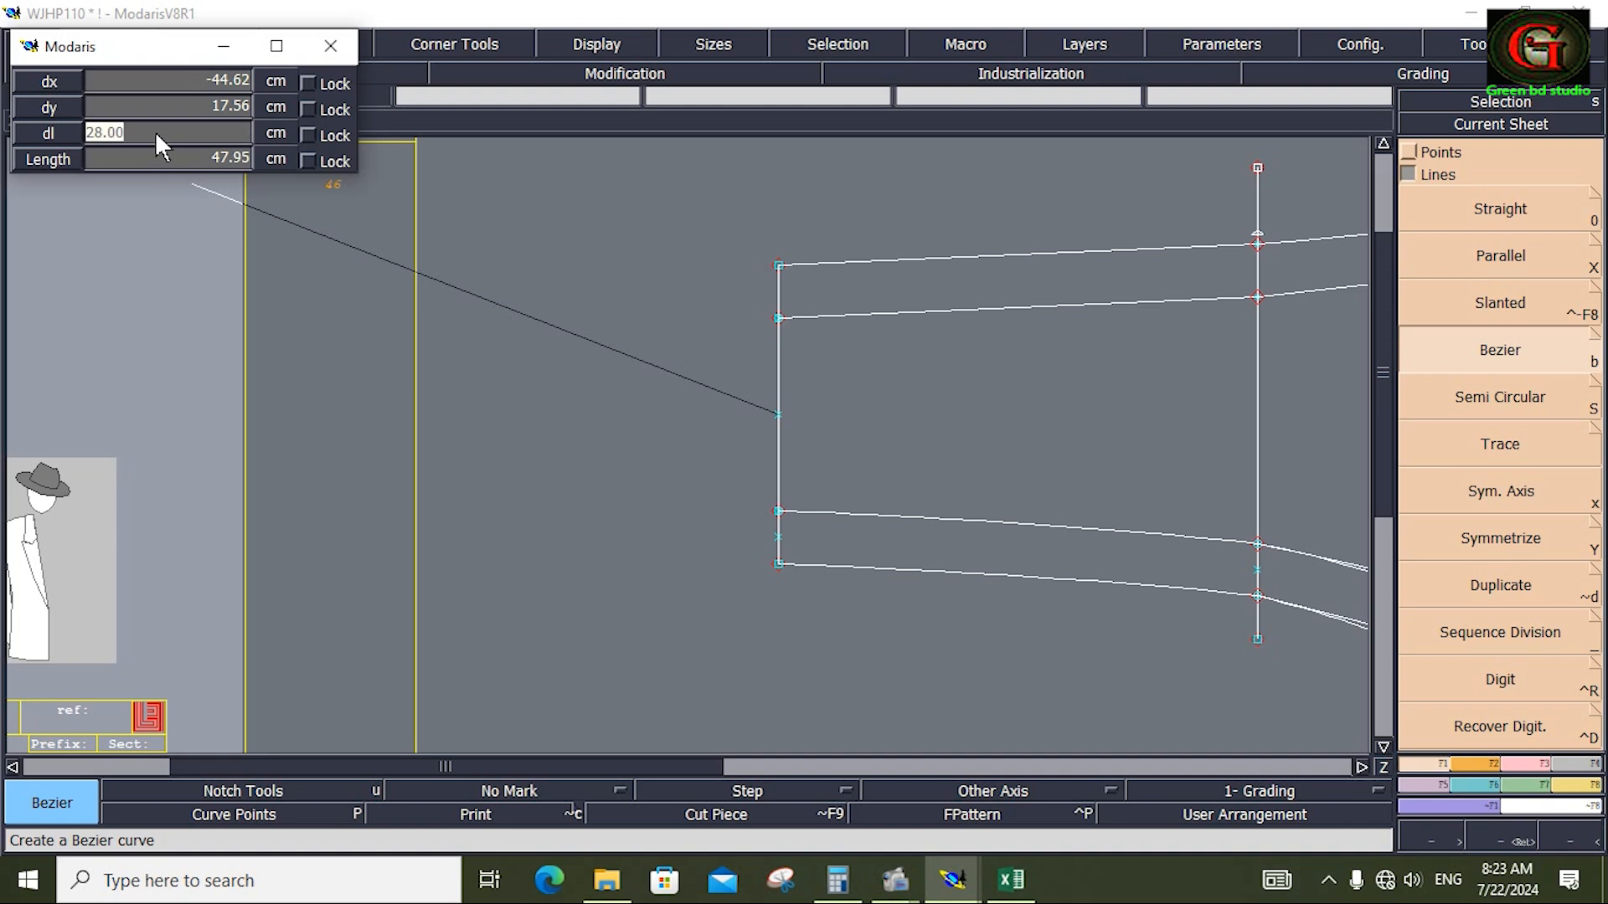
text(6.00)
key(Return)
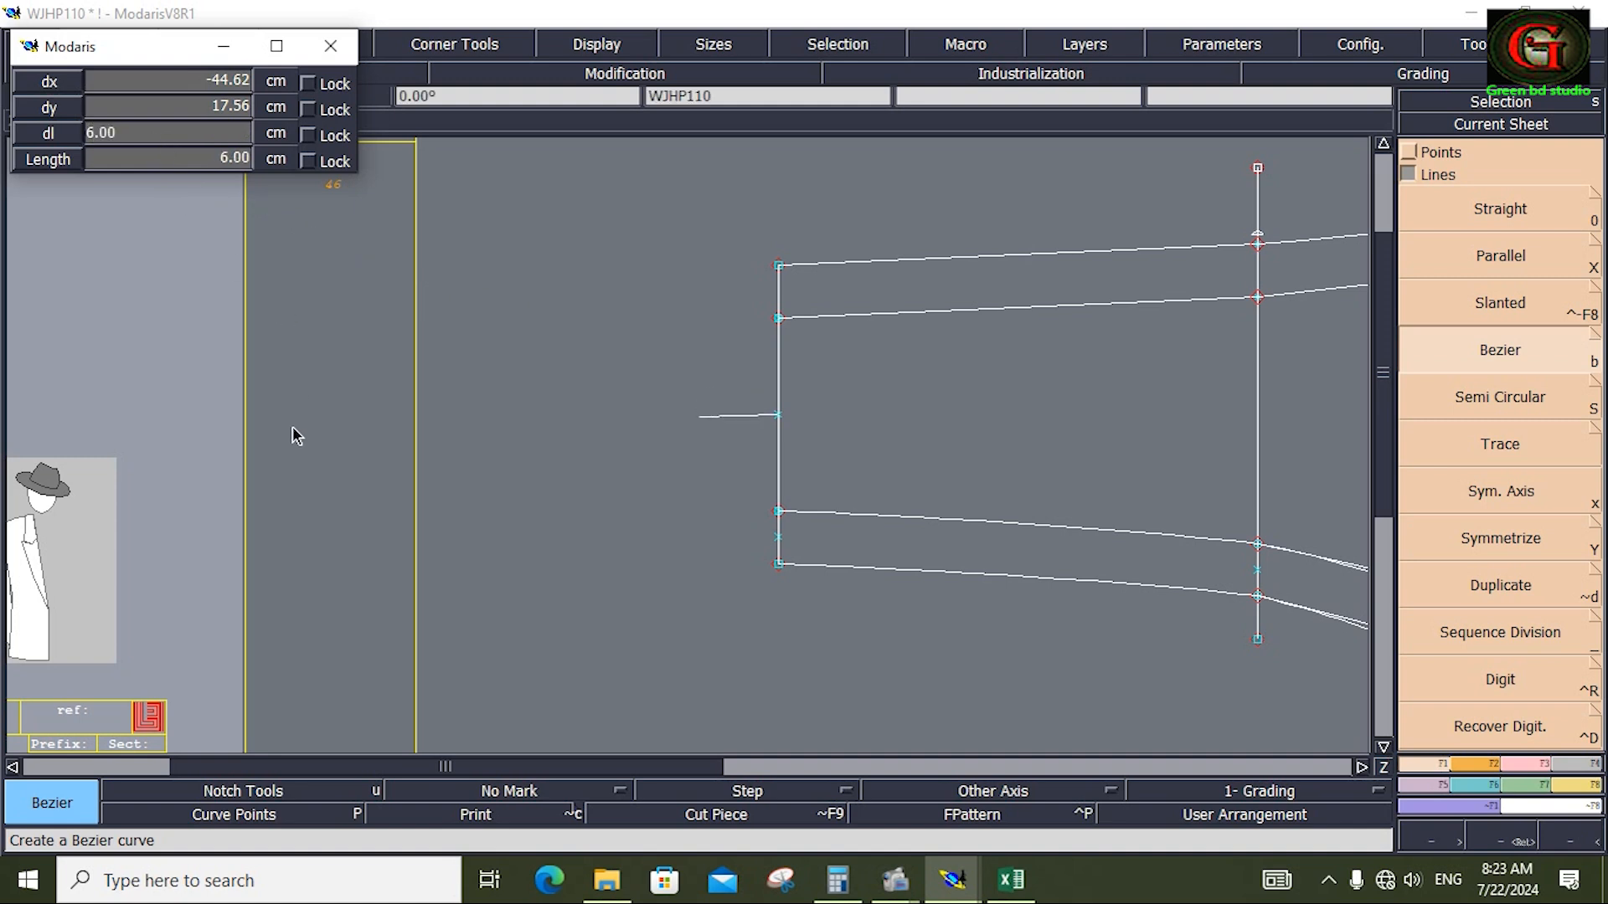
click(437, 448)
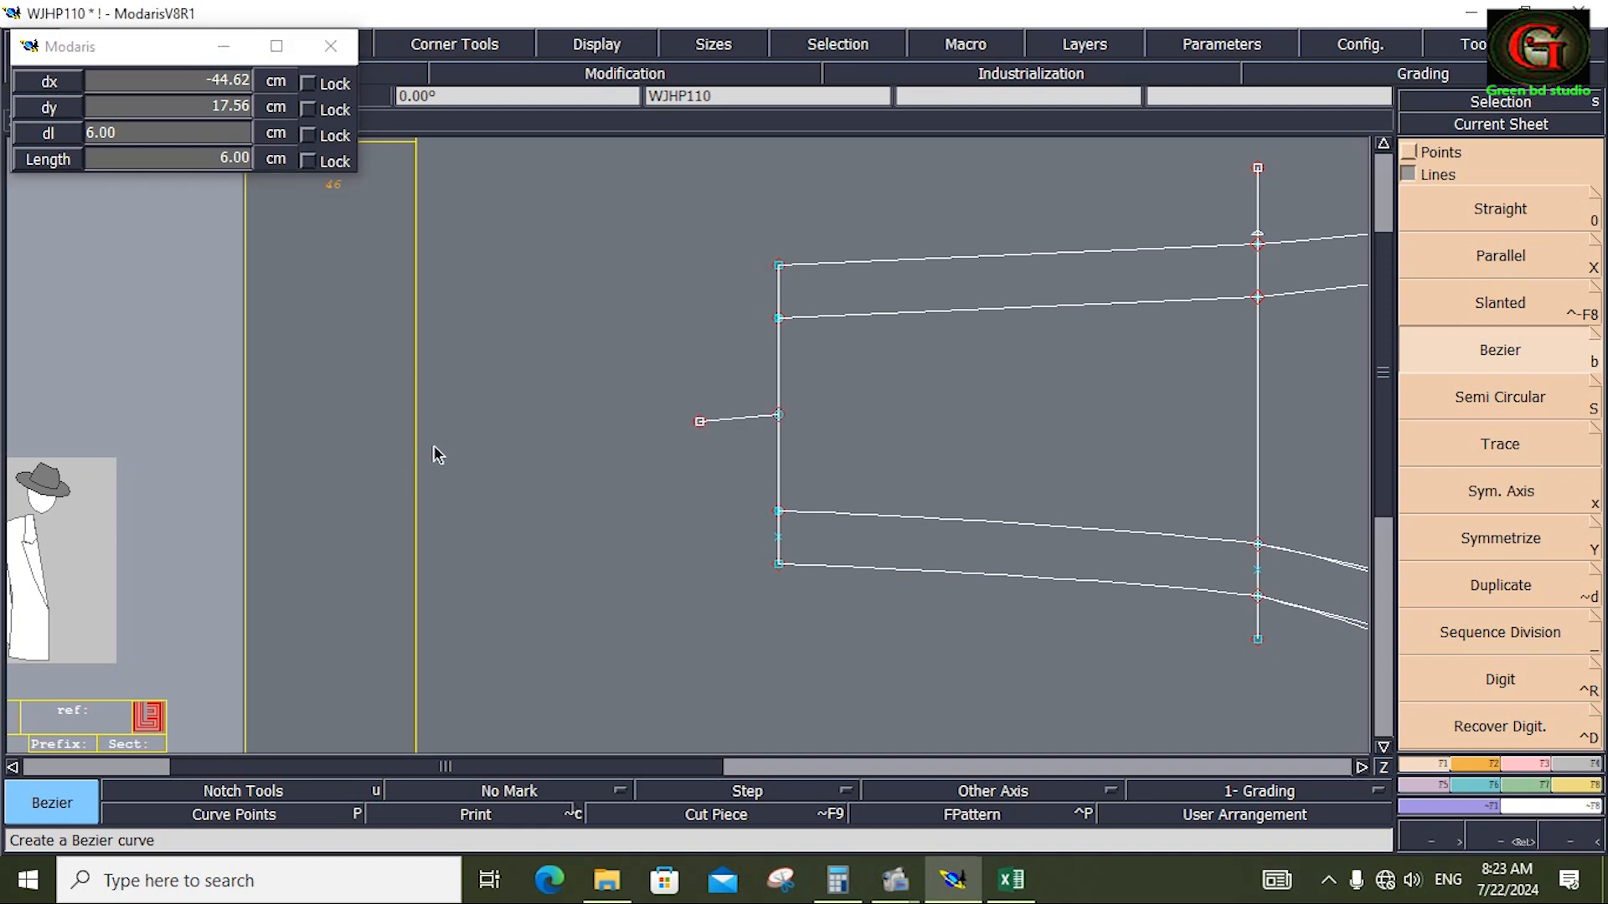
key(ctrl+z)
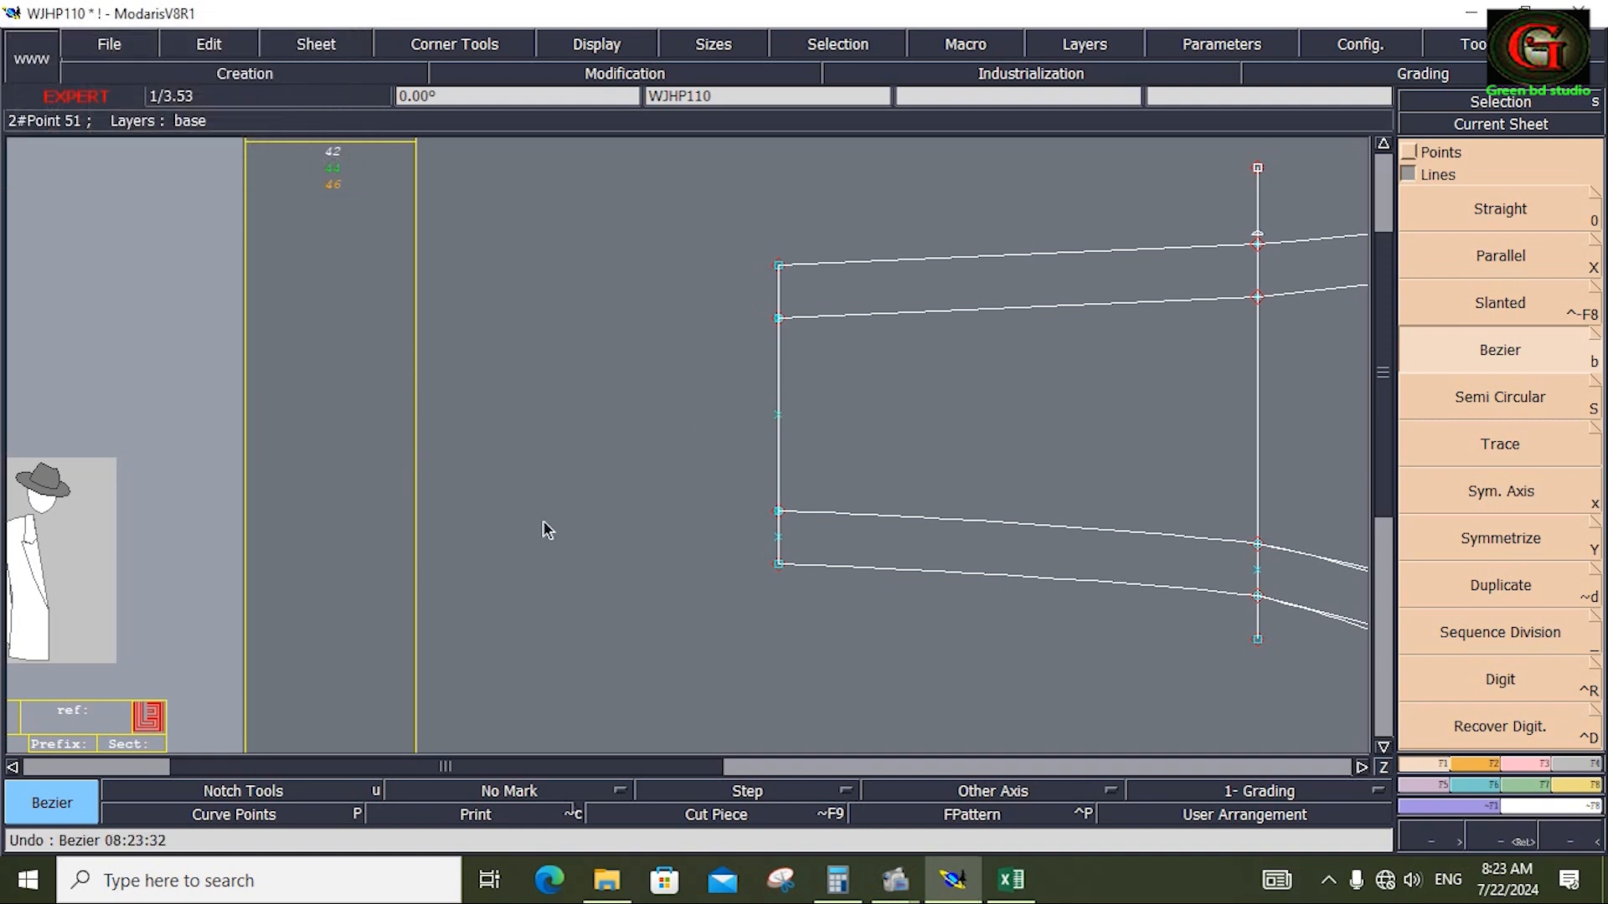
click(778, 415)
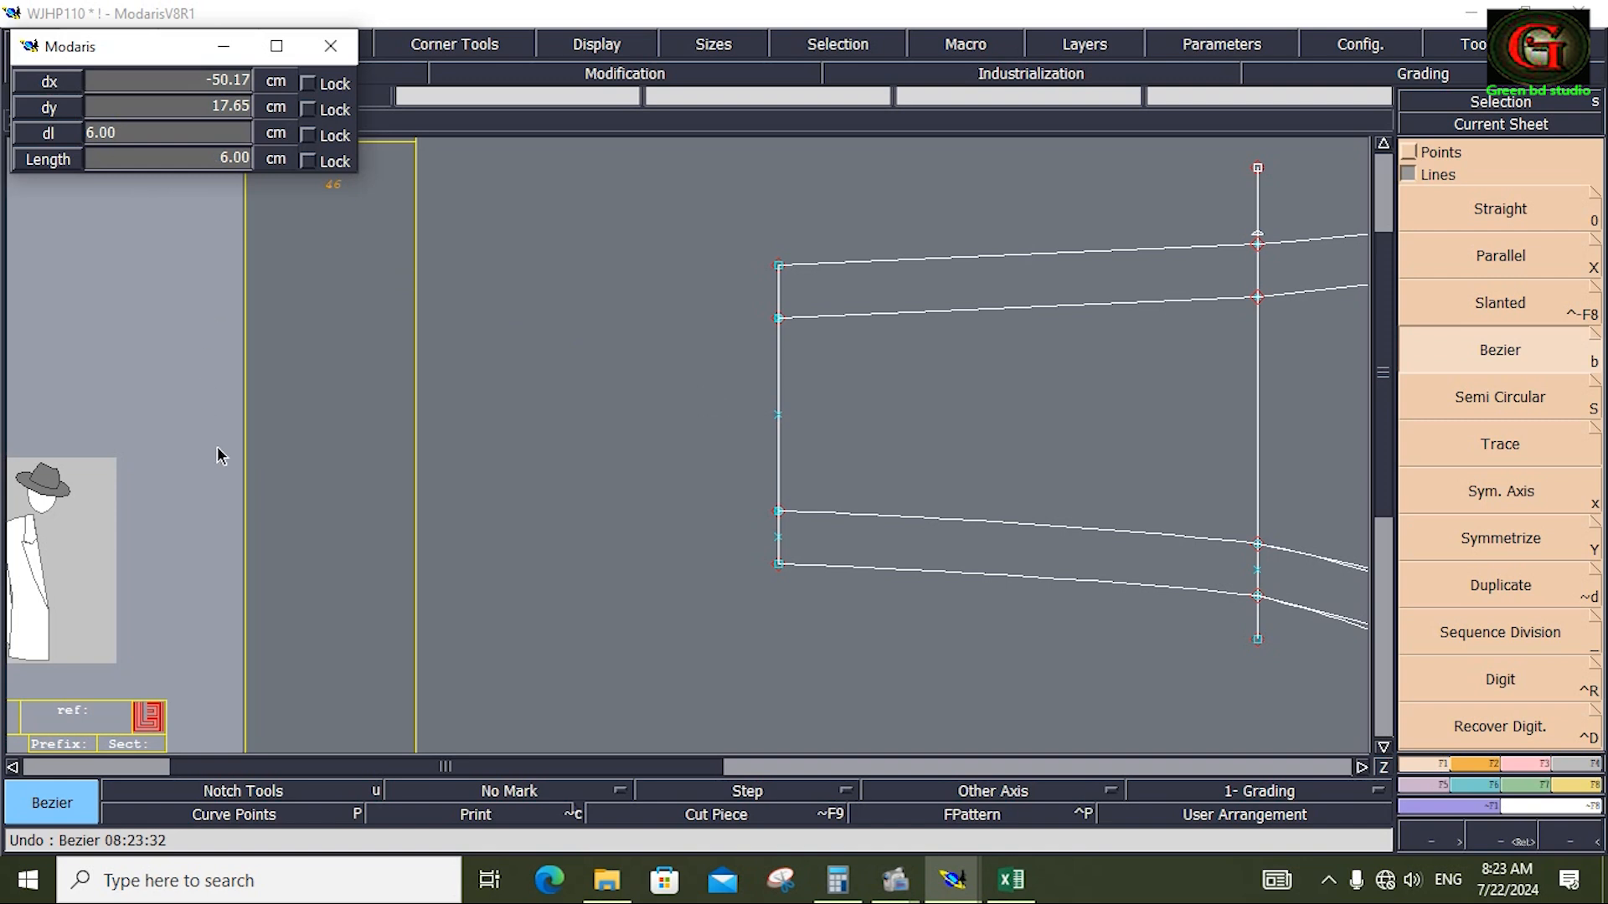
click(514, 439)
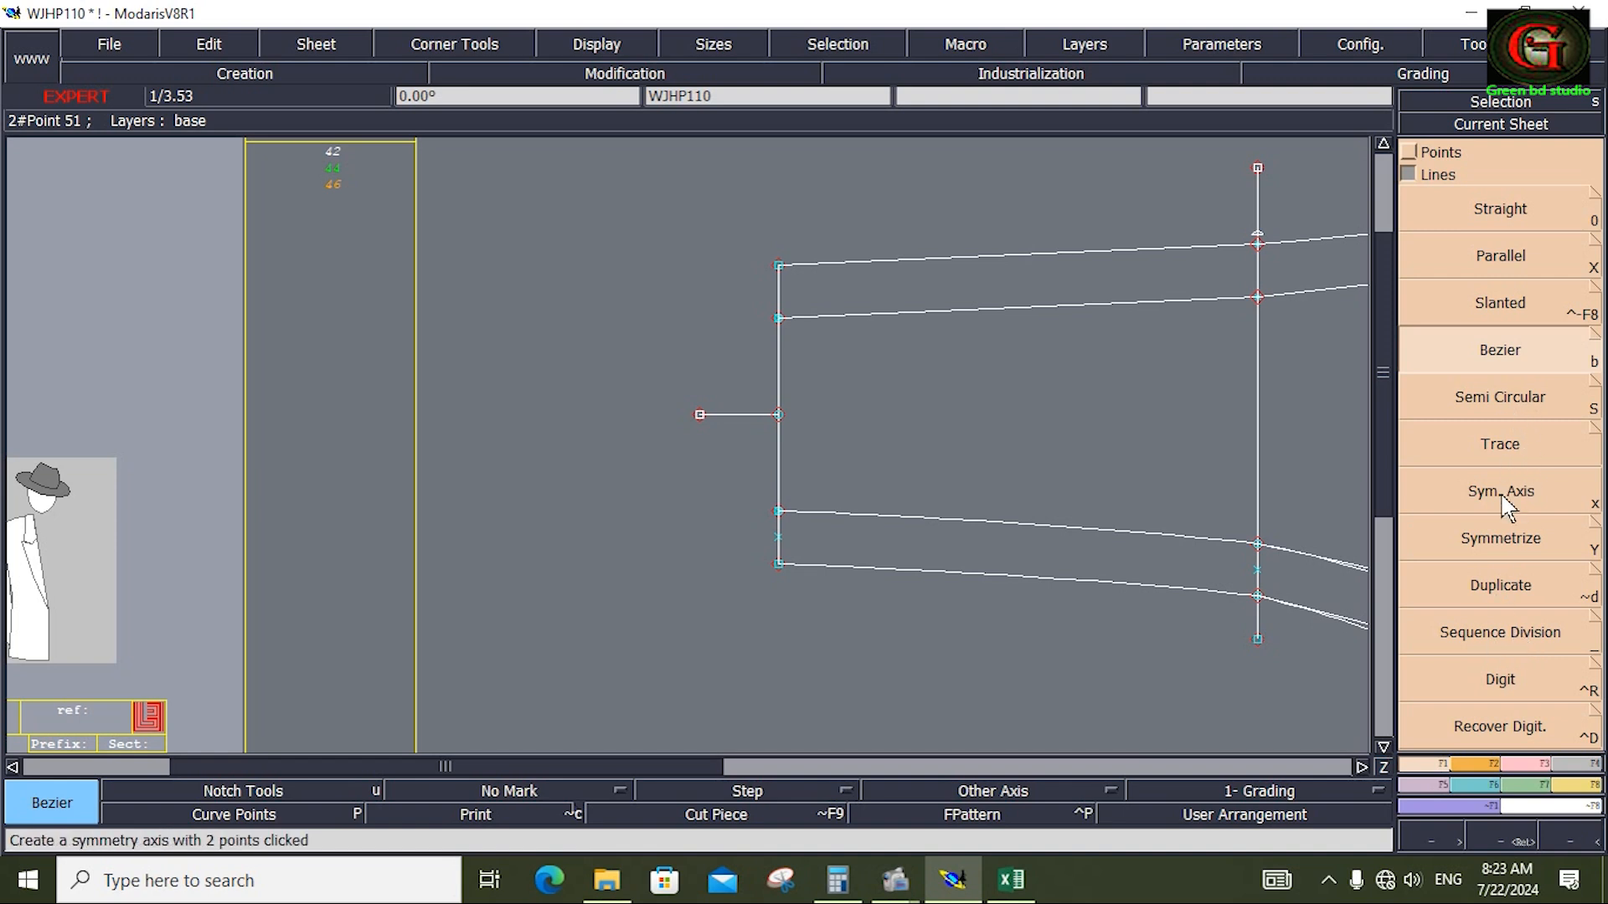
click(1412, 158)
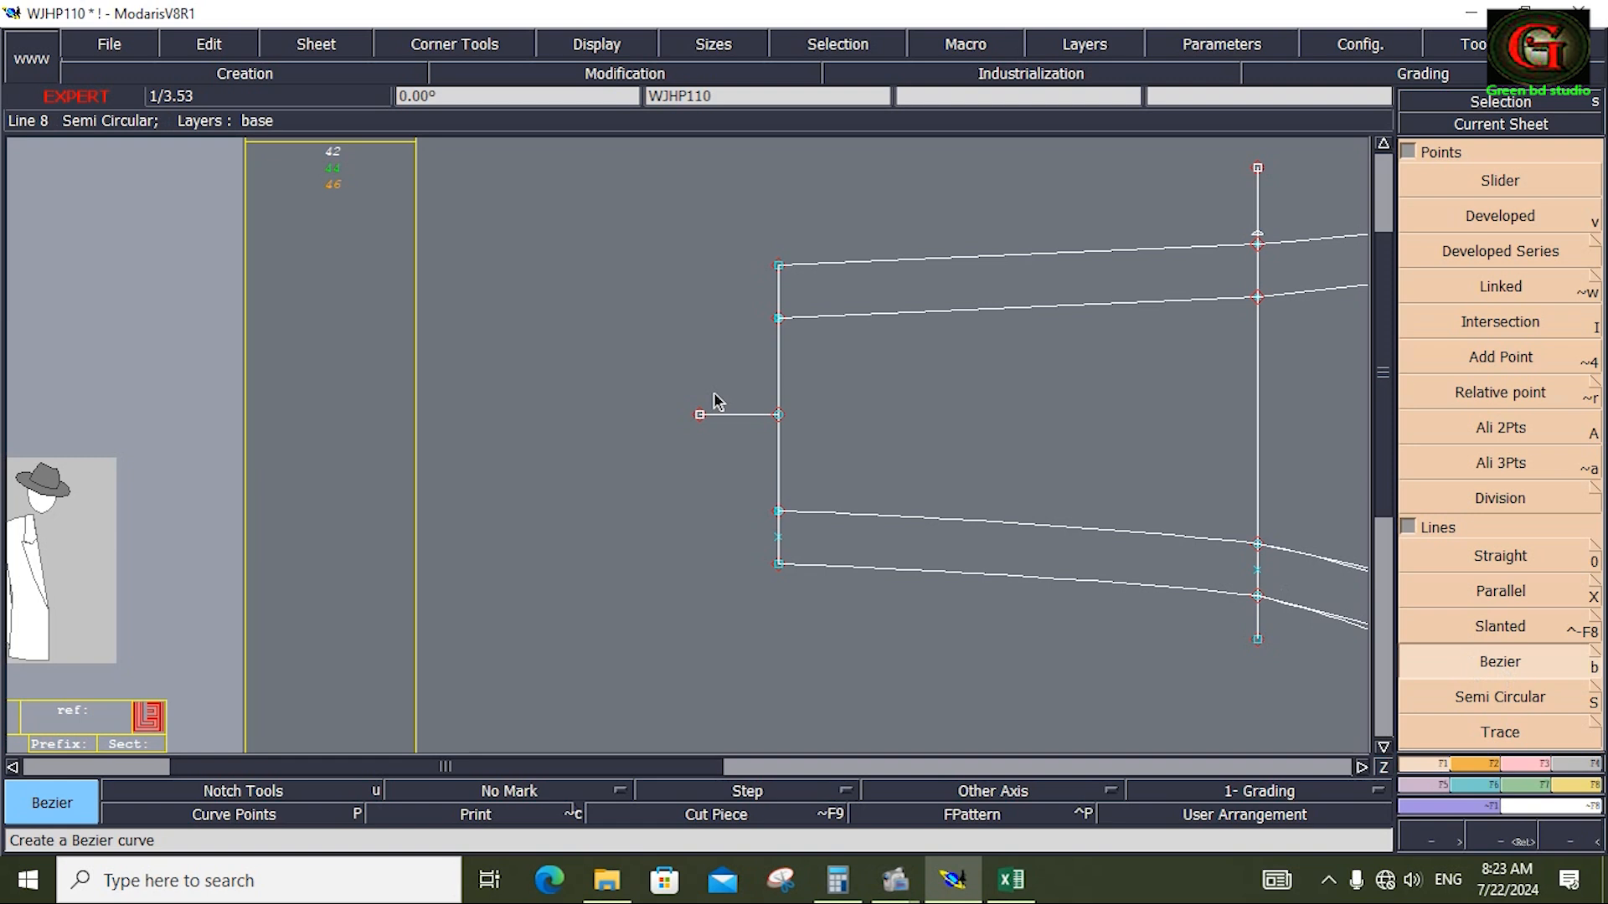
Draw a 13.00 cm vertical Bezier line upward from the outer end of the leg cuff's horizontal height line
click(700, 415)
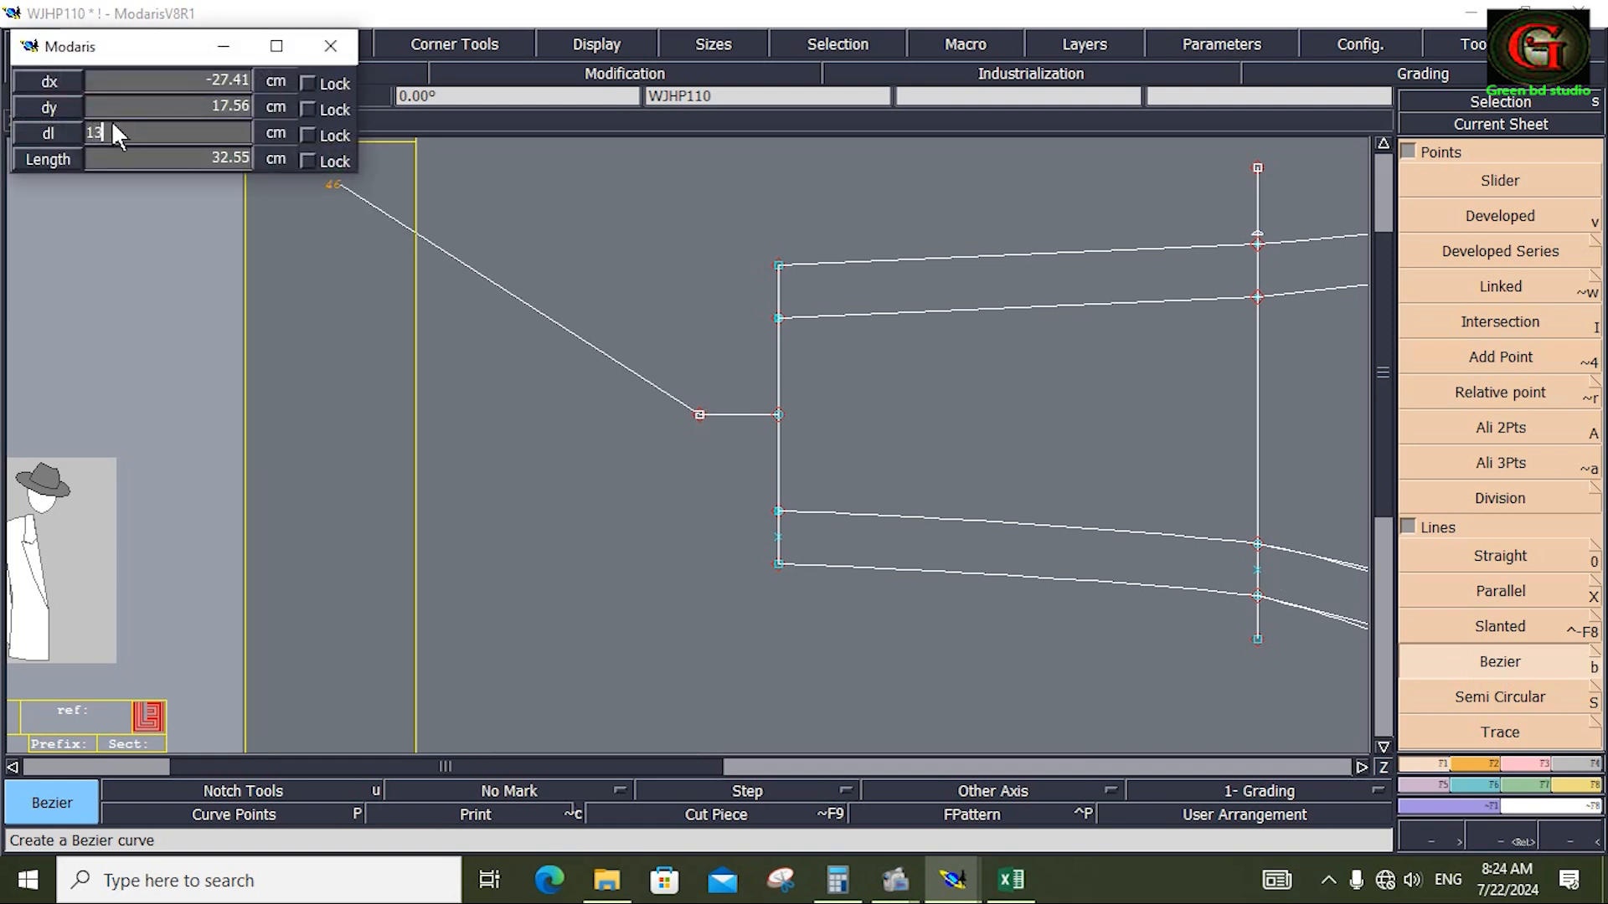
text(13)
key(Return)
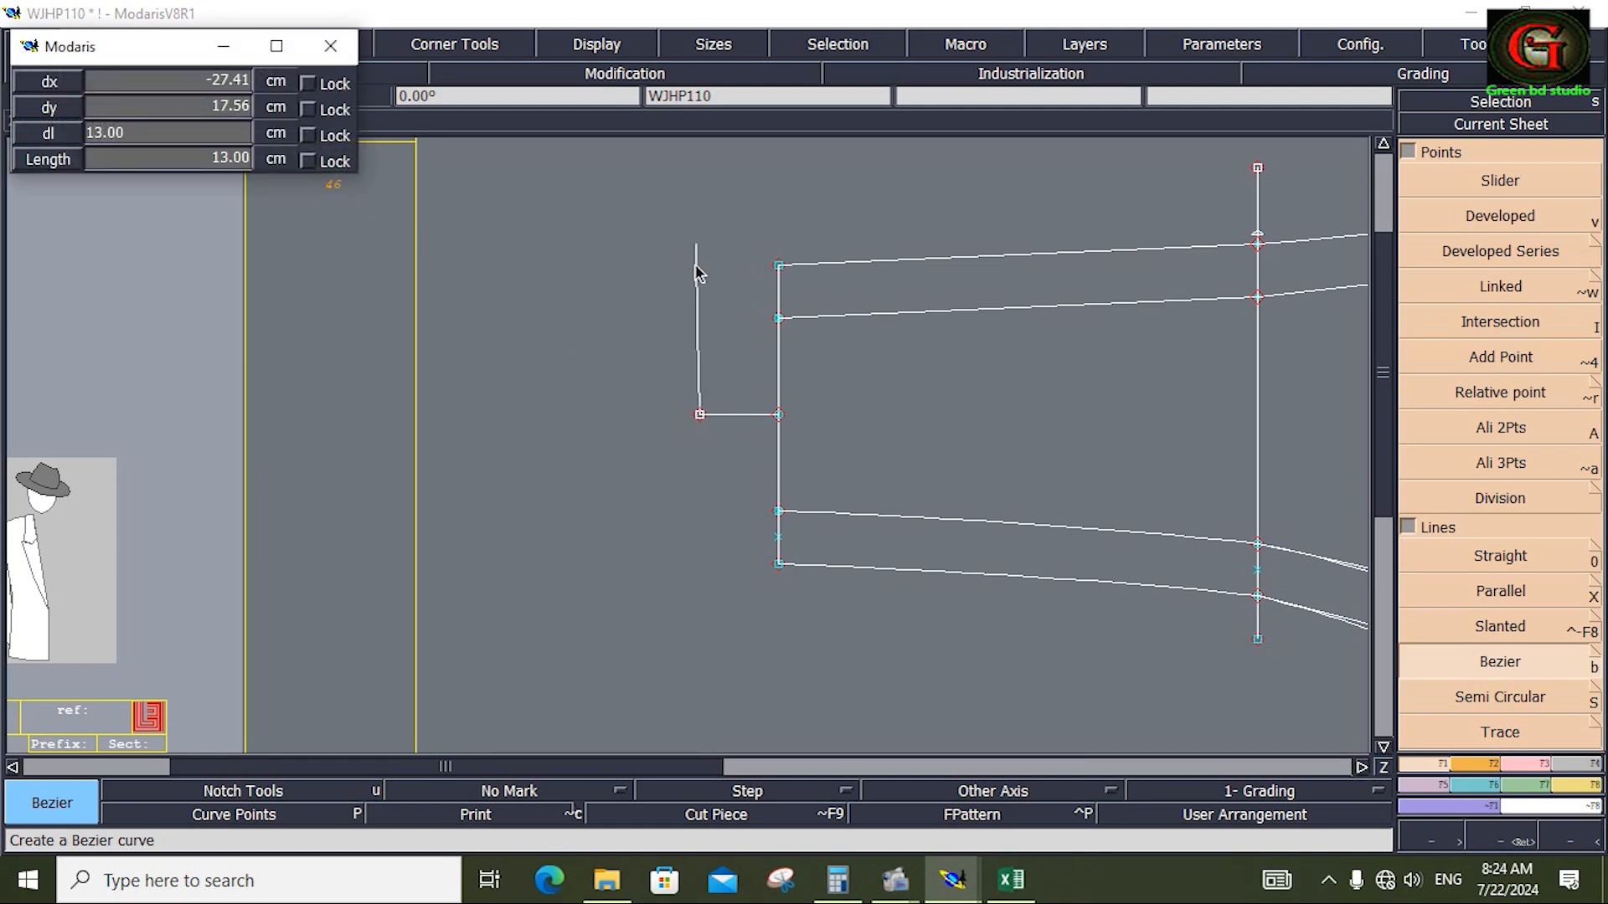
click(702, 269)
Draw a 13.00 cm vertical Bezier line downward from the outer end of the leg cuff's horizontal height line
click(700, 416)
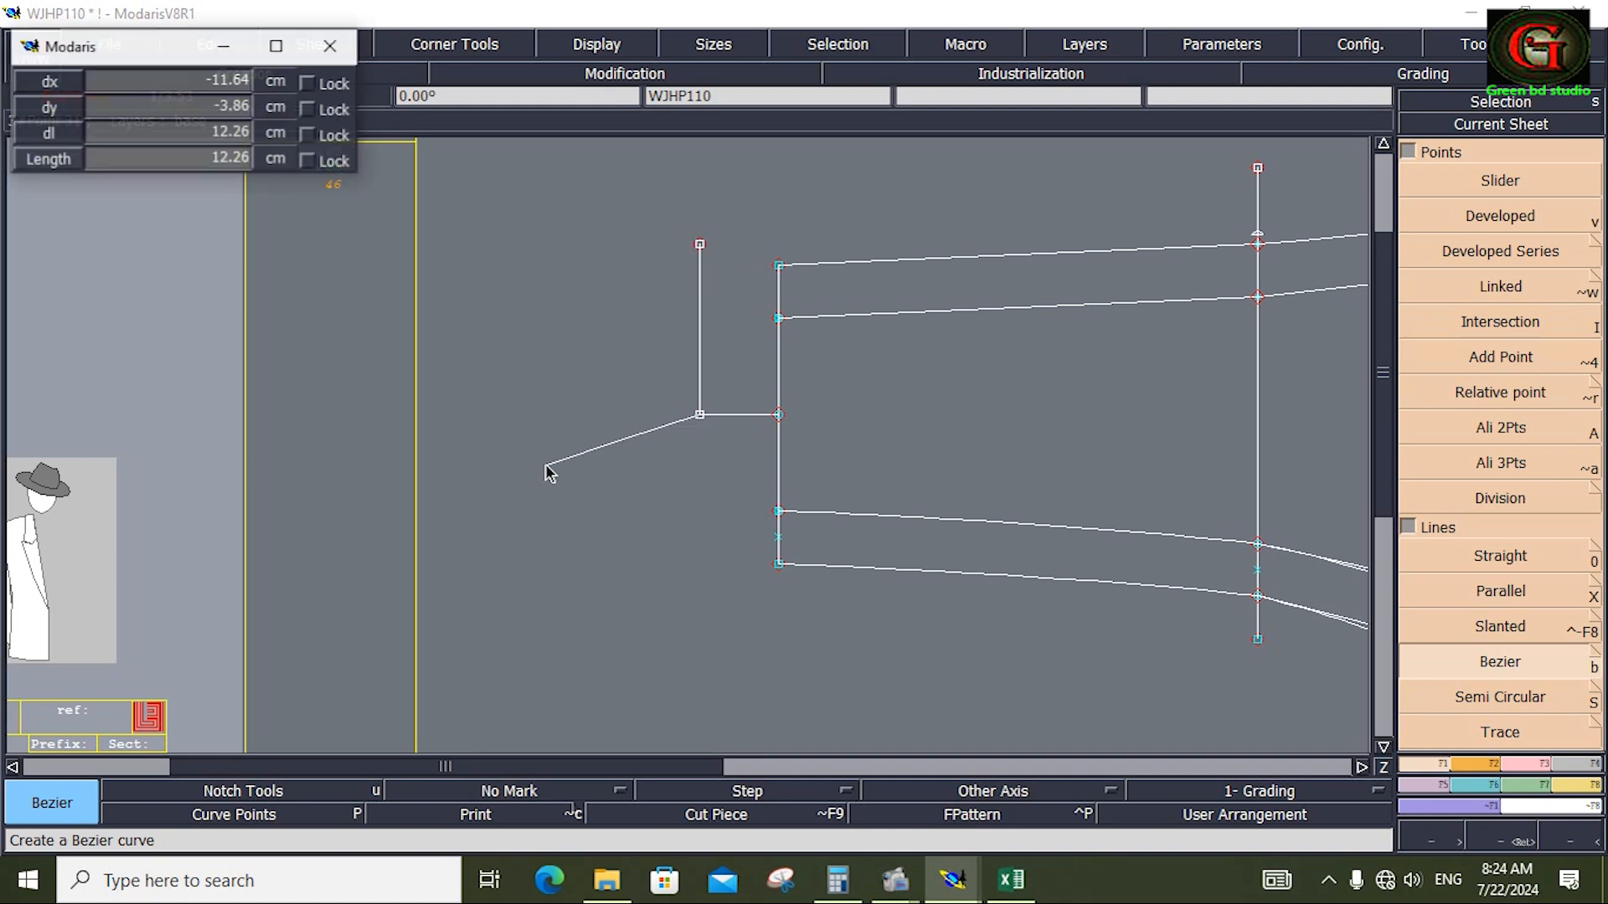
key(Return)
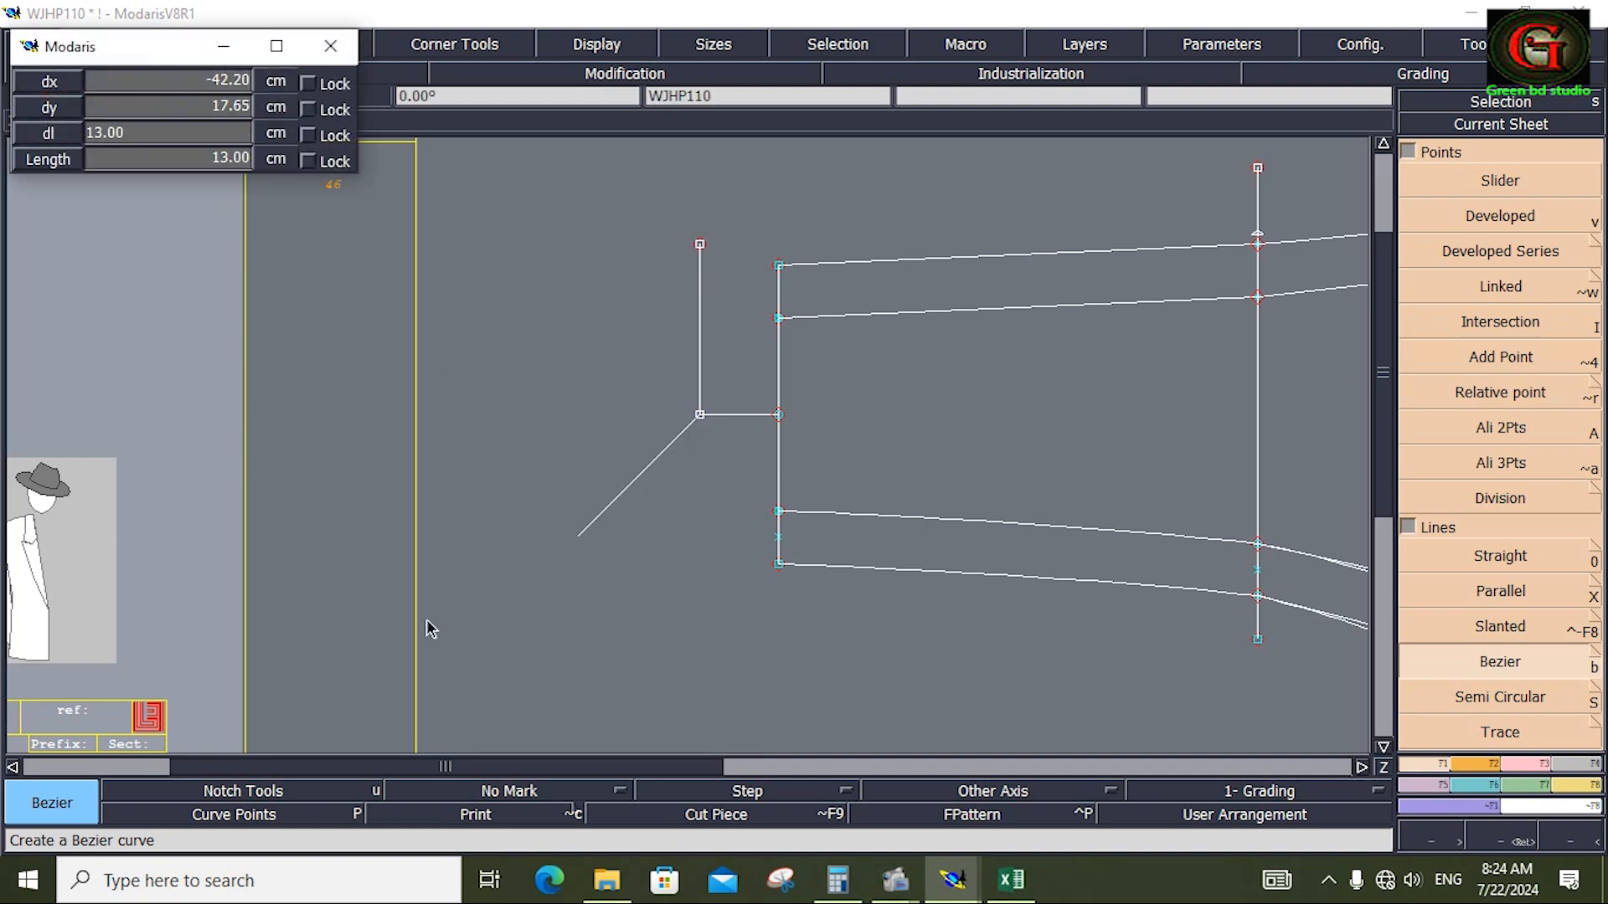
click(672, 659)
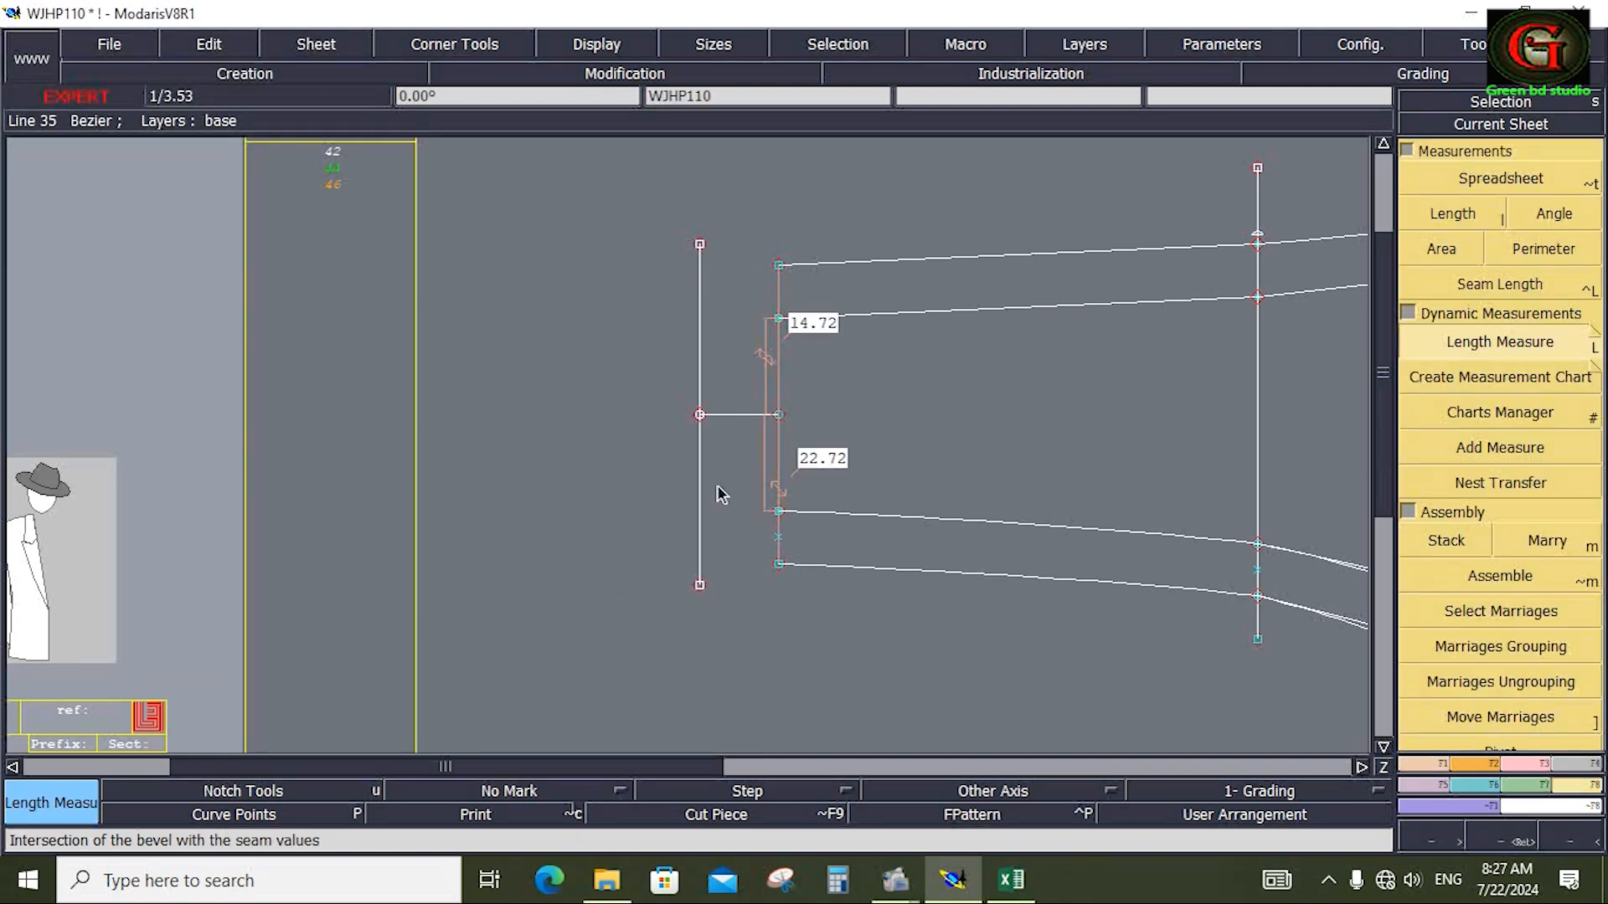
Delete the upper half of the leg cuff's vertical outer line, above the horizontal height line
key(Delete)
click(698, 352)
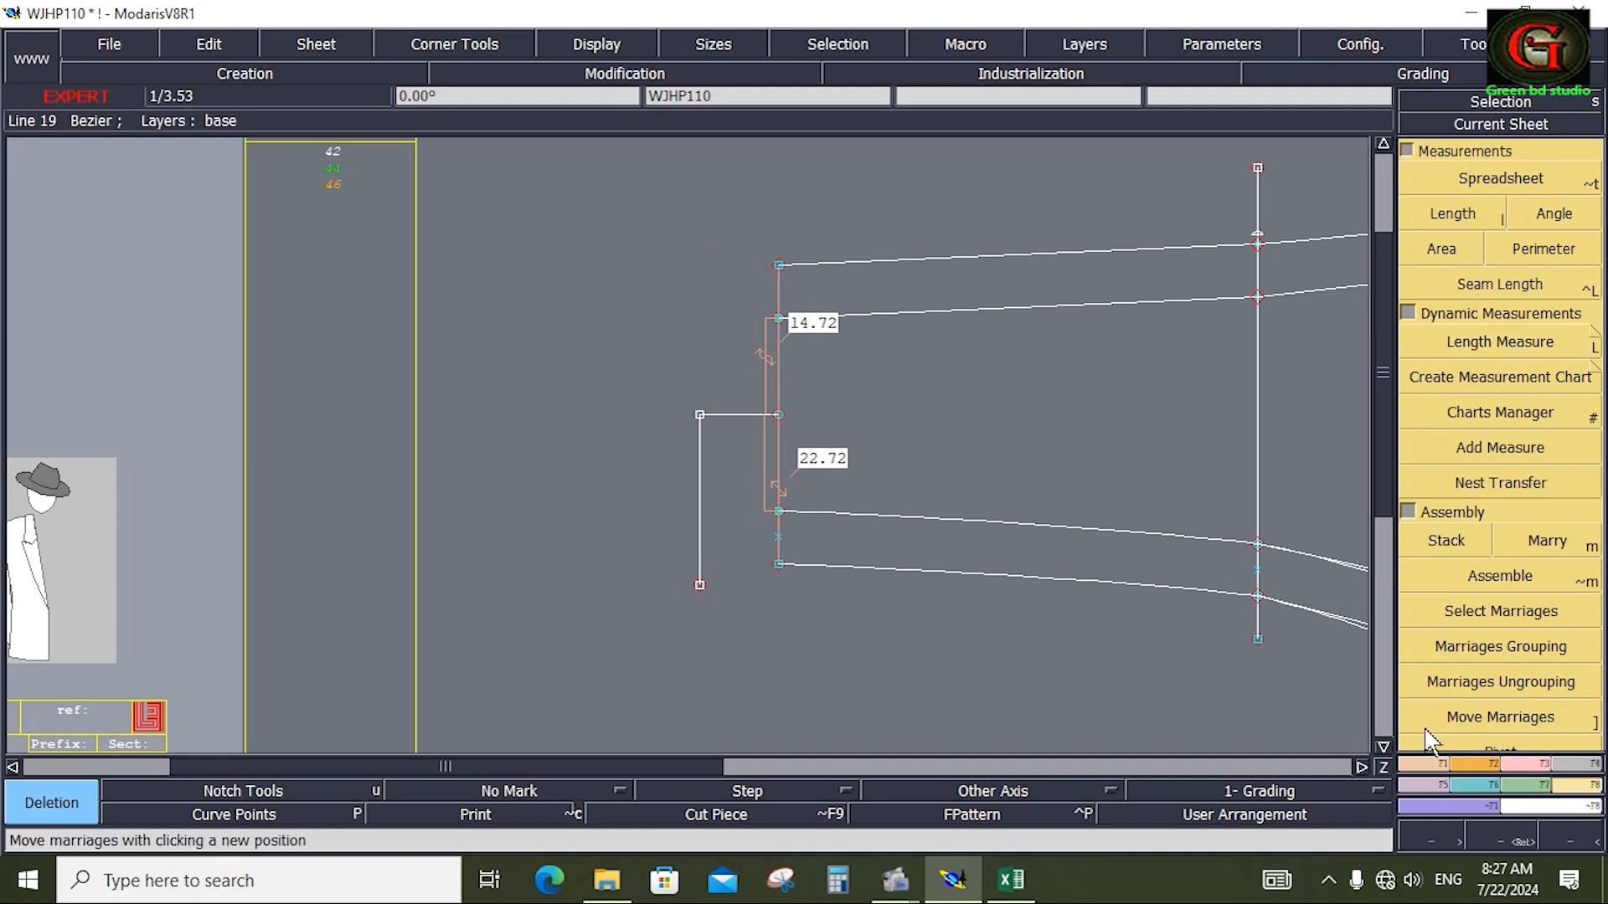
Draw a horizontal Bezier line from the lower end of the leg cuff's vertical line back toward the hem
click(1424, 778)
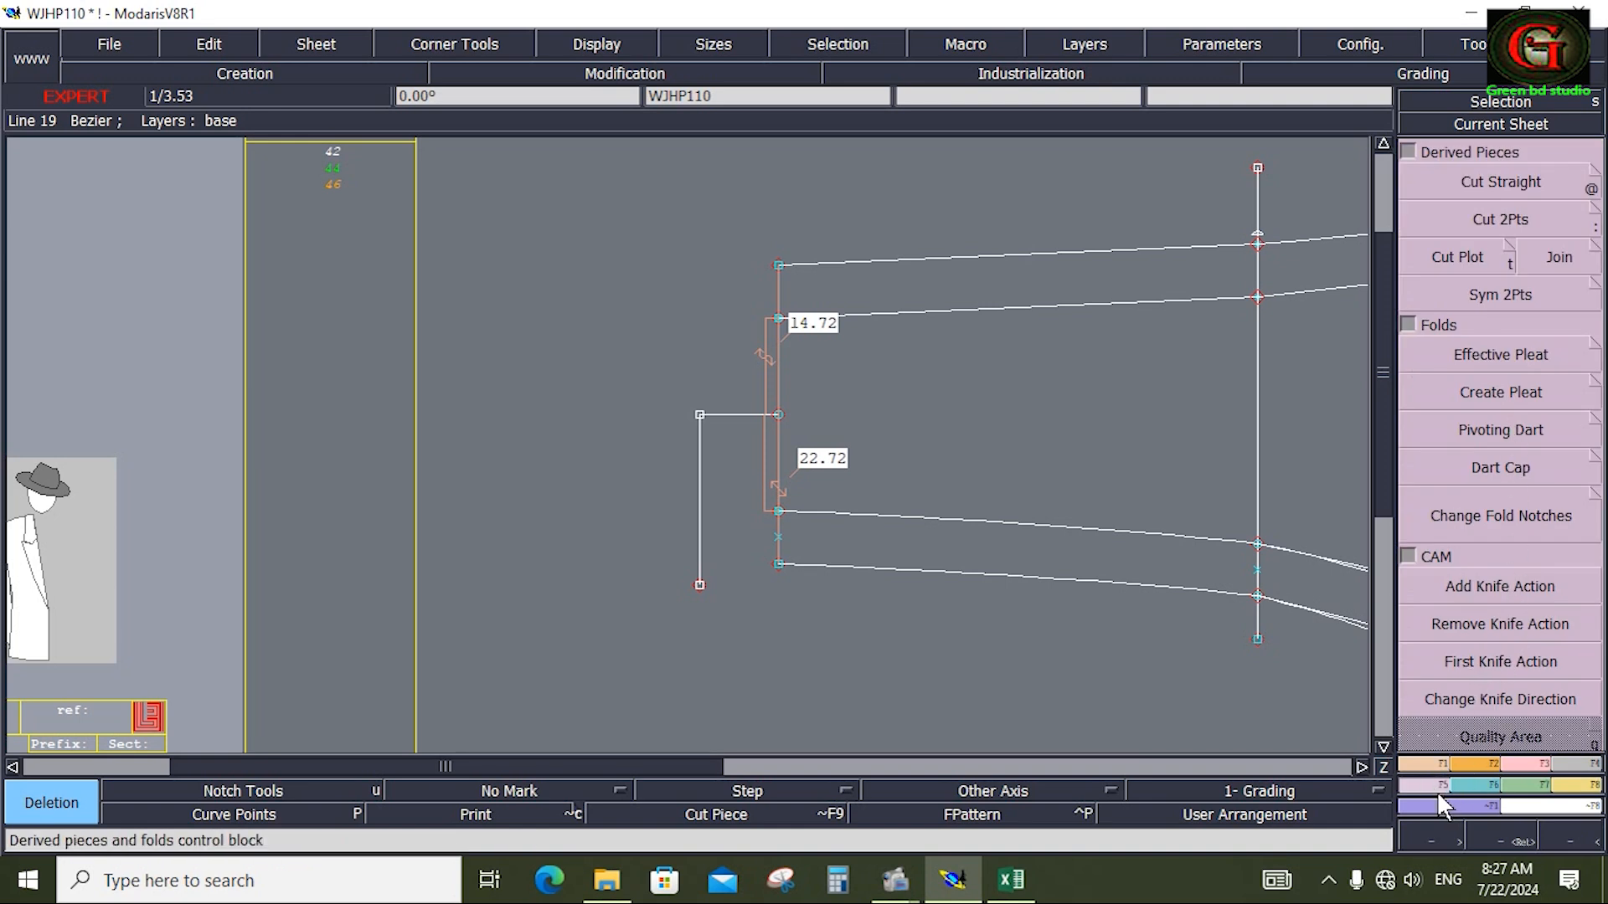
click(1414, 780)
click(1500, 662)
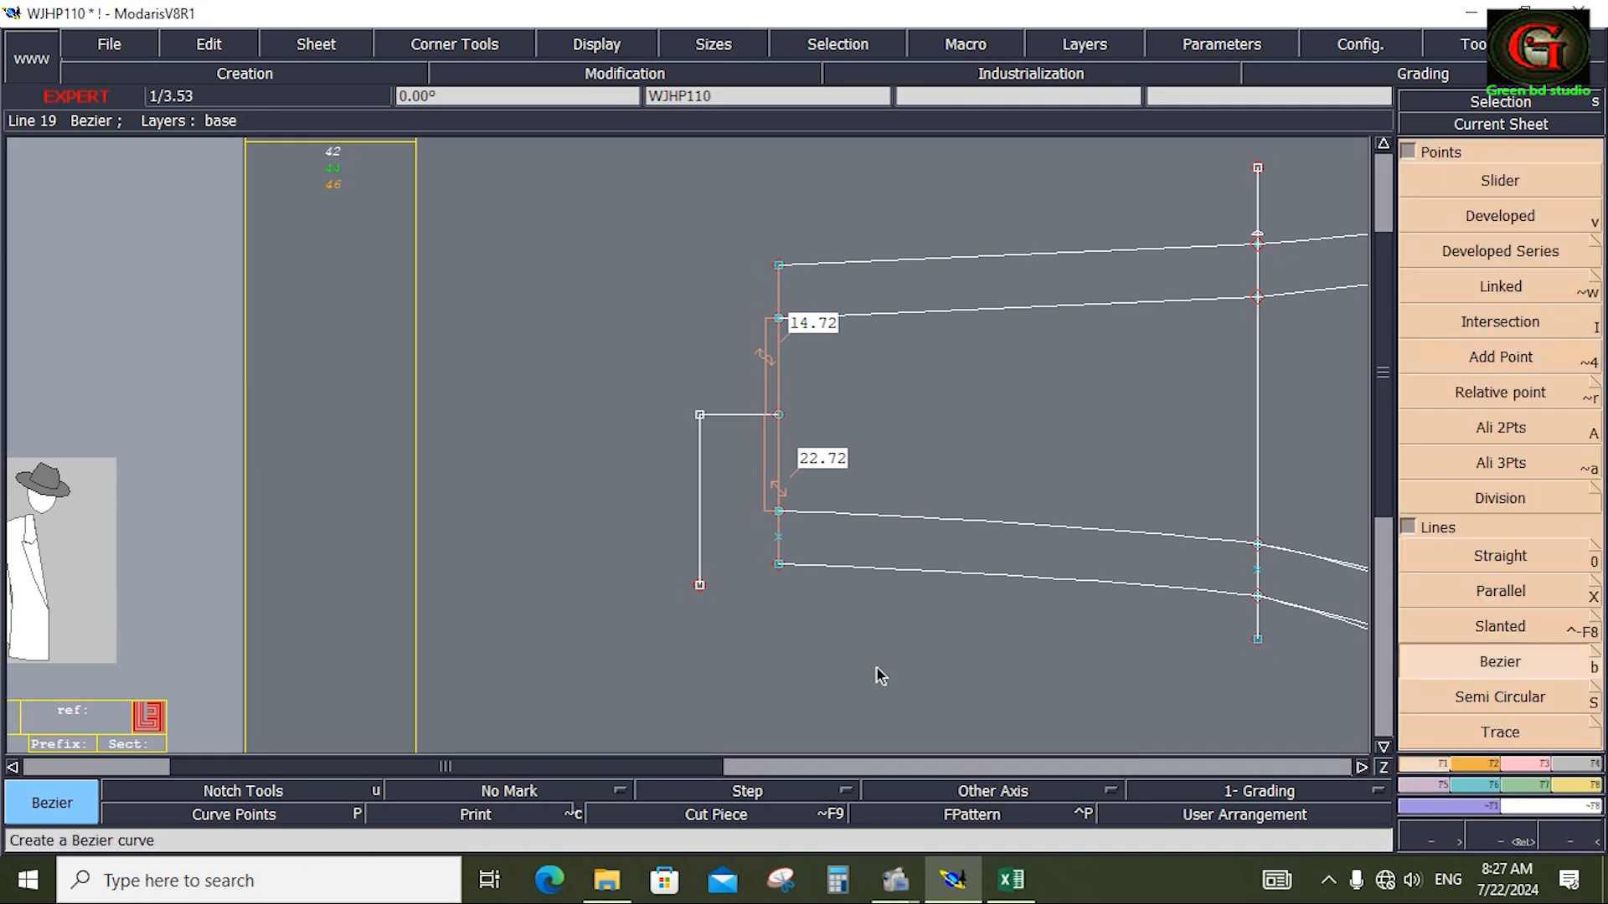
click(700, 584)
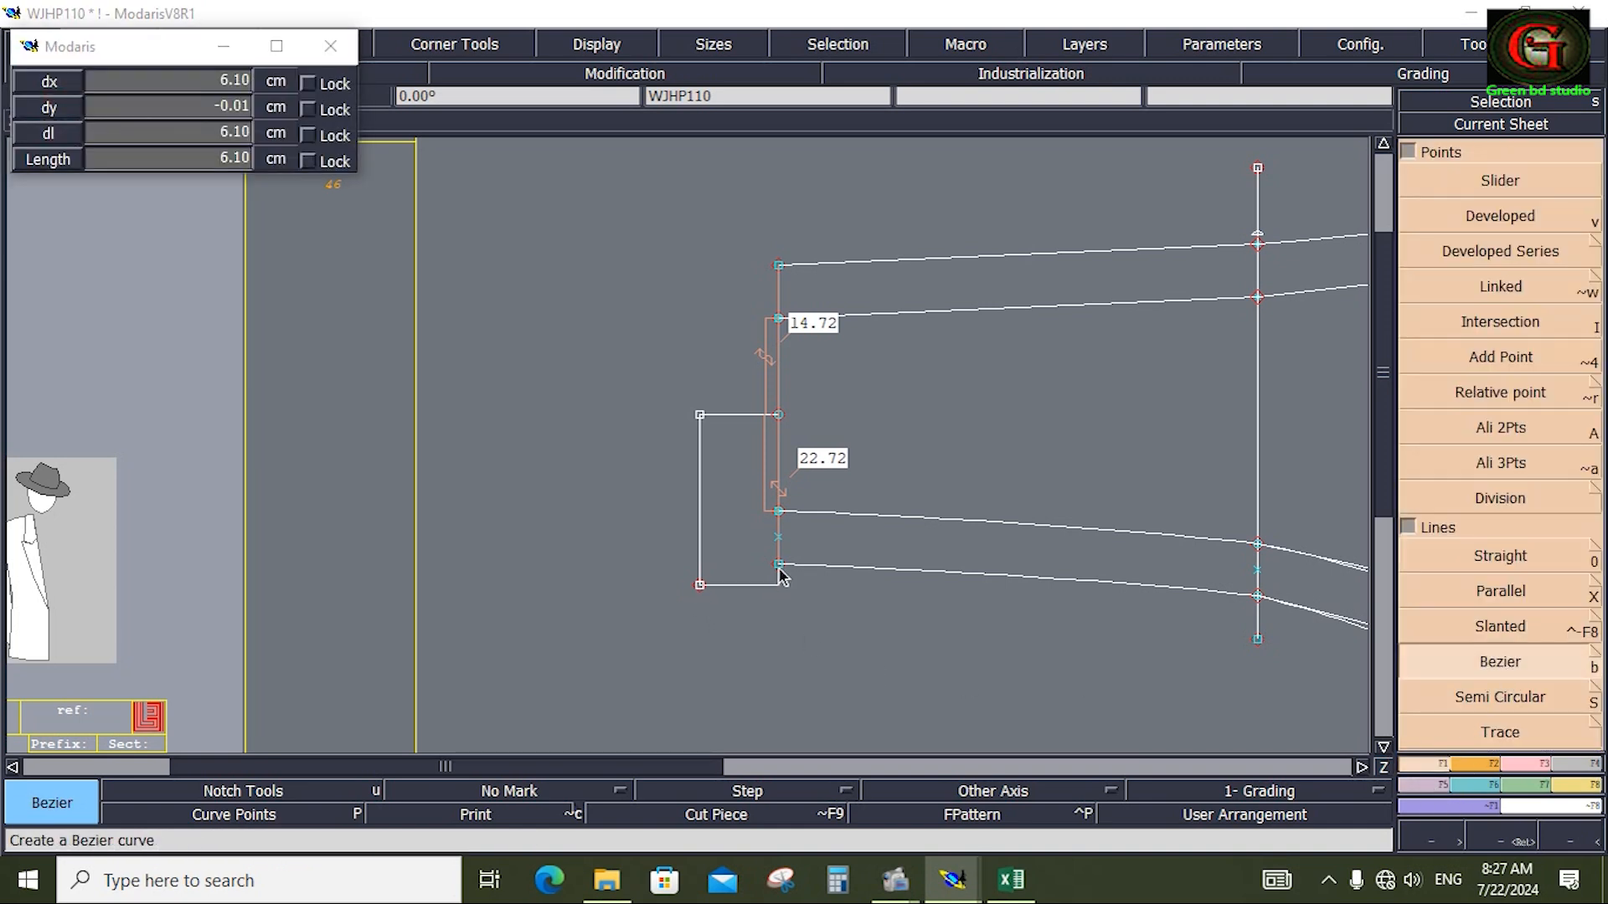
Finish the rectangular outline at the leg hem with Bezier segments, drawing an edge about 6.10 cm long and joining it to the hem's lower corner
click(780, 583)
click(780, 573)
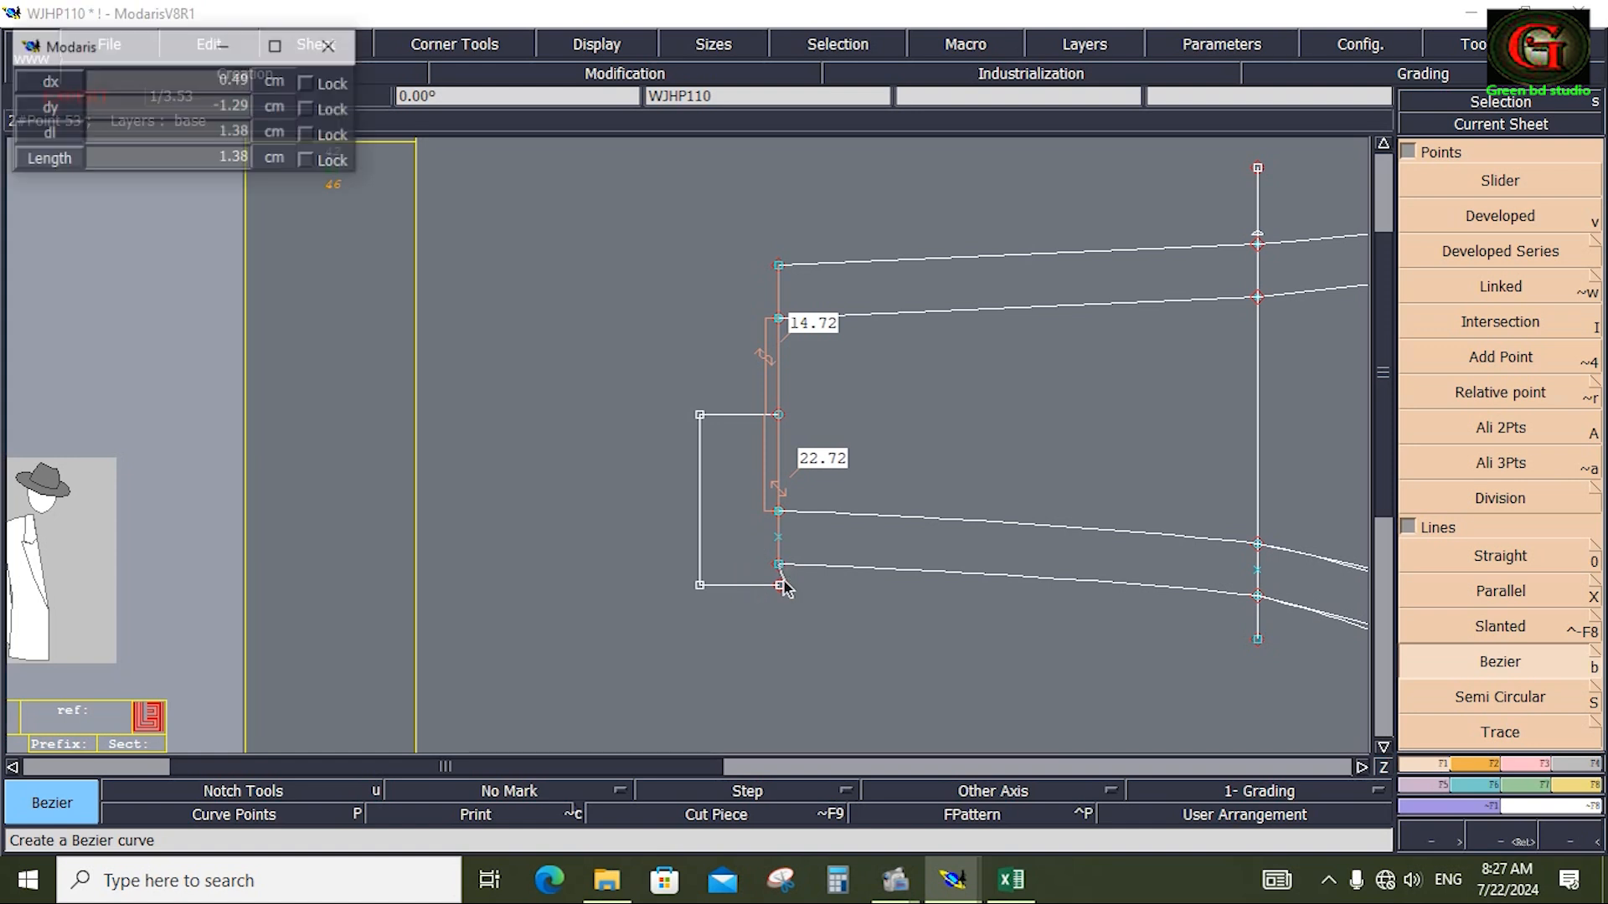
click(781, 583)
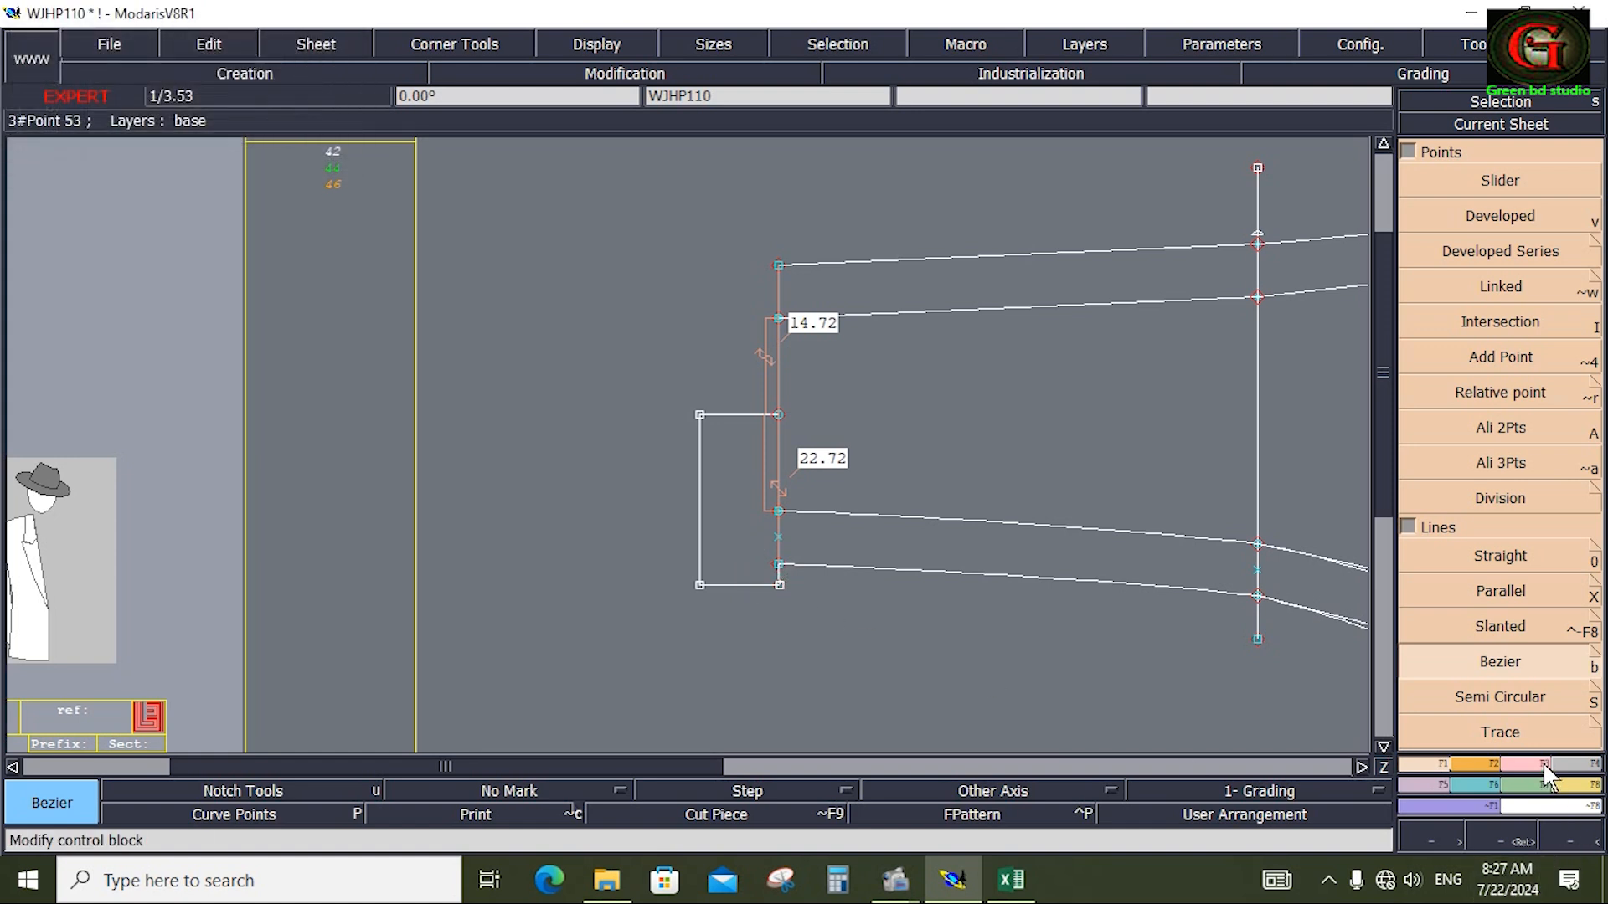
Reshape the lower corner of the hem outline beside the leg, moving it straight down with dx 0.00
click(1546, 766)
click(698, 411)
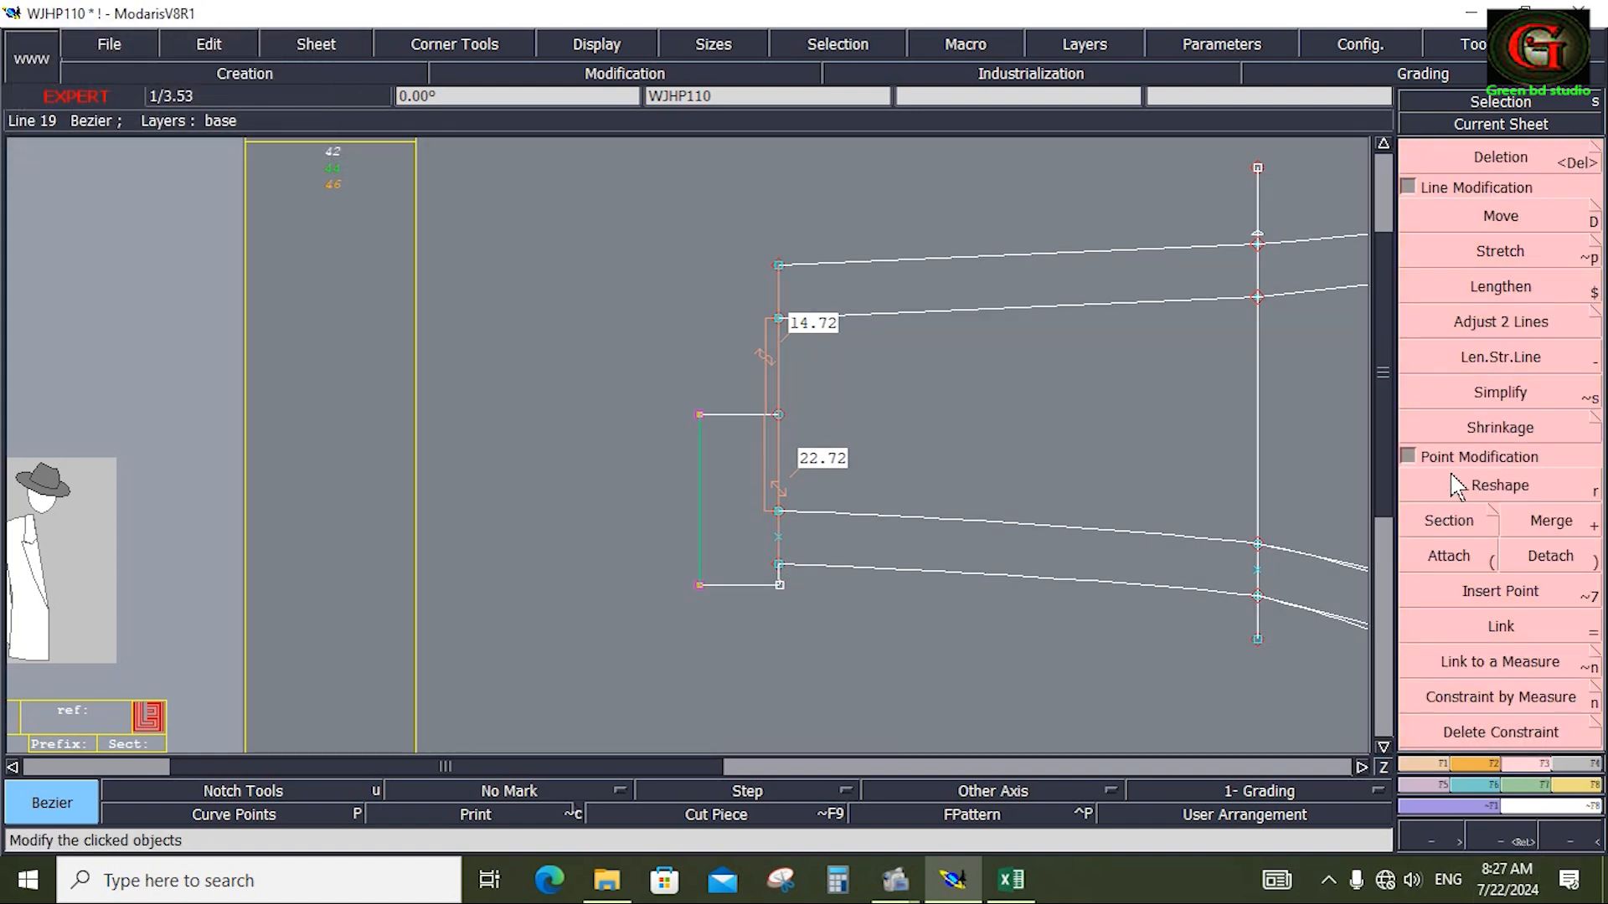
click(1500, 485)
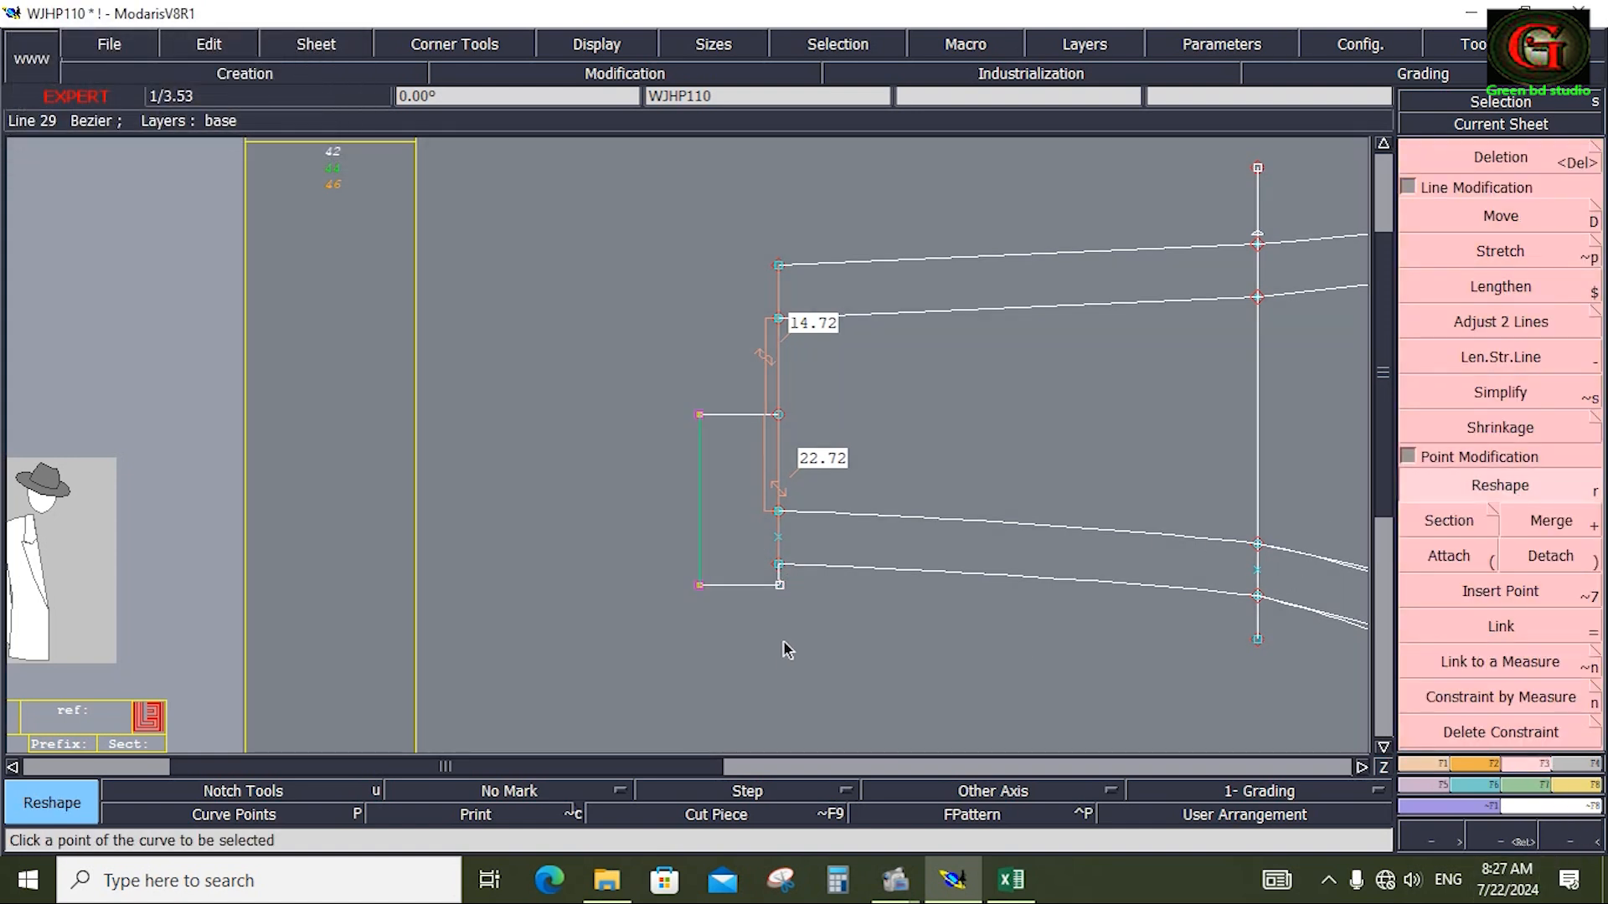
click(780, 593)
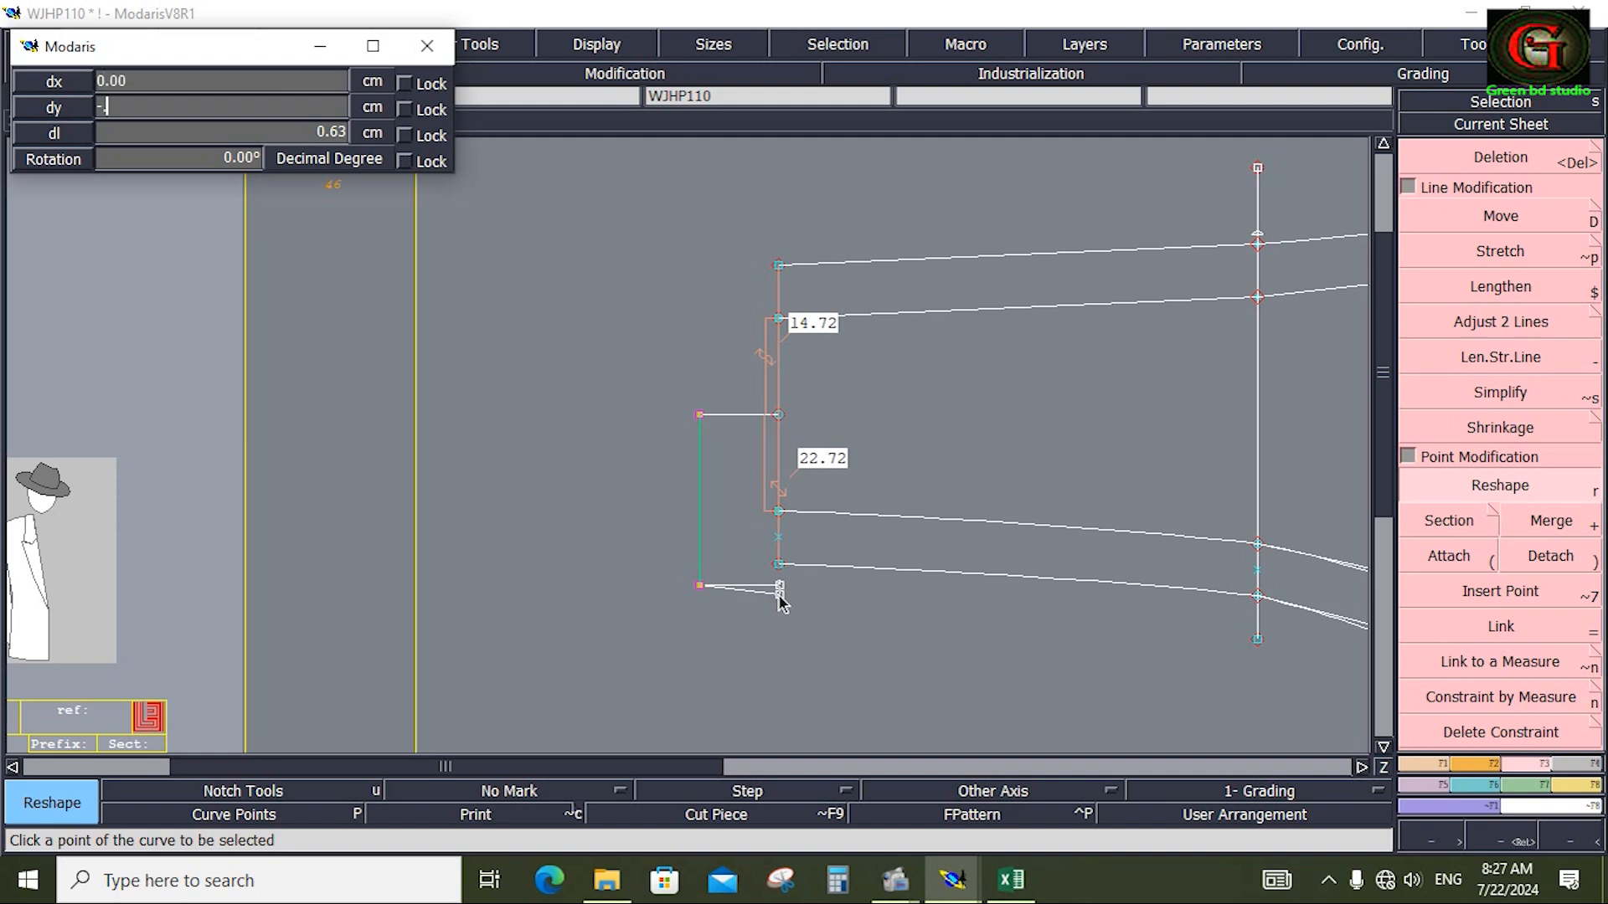
key(Return)
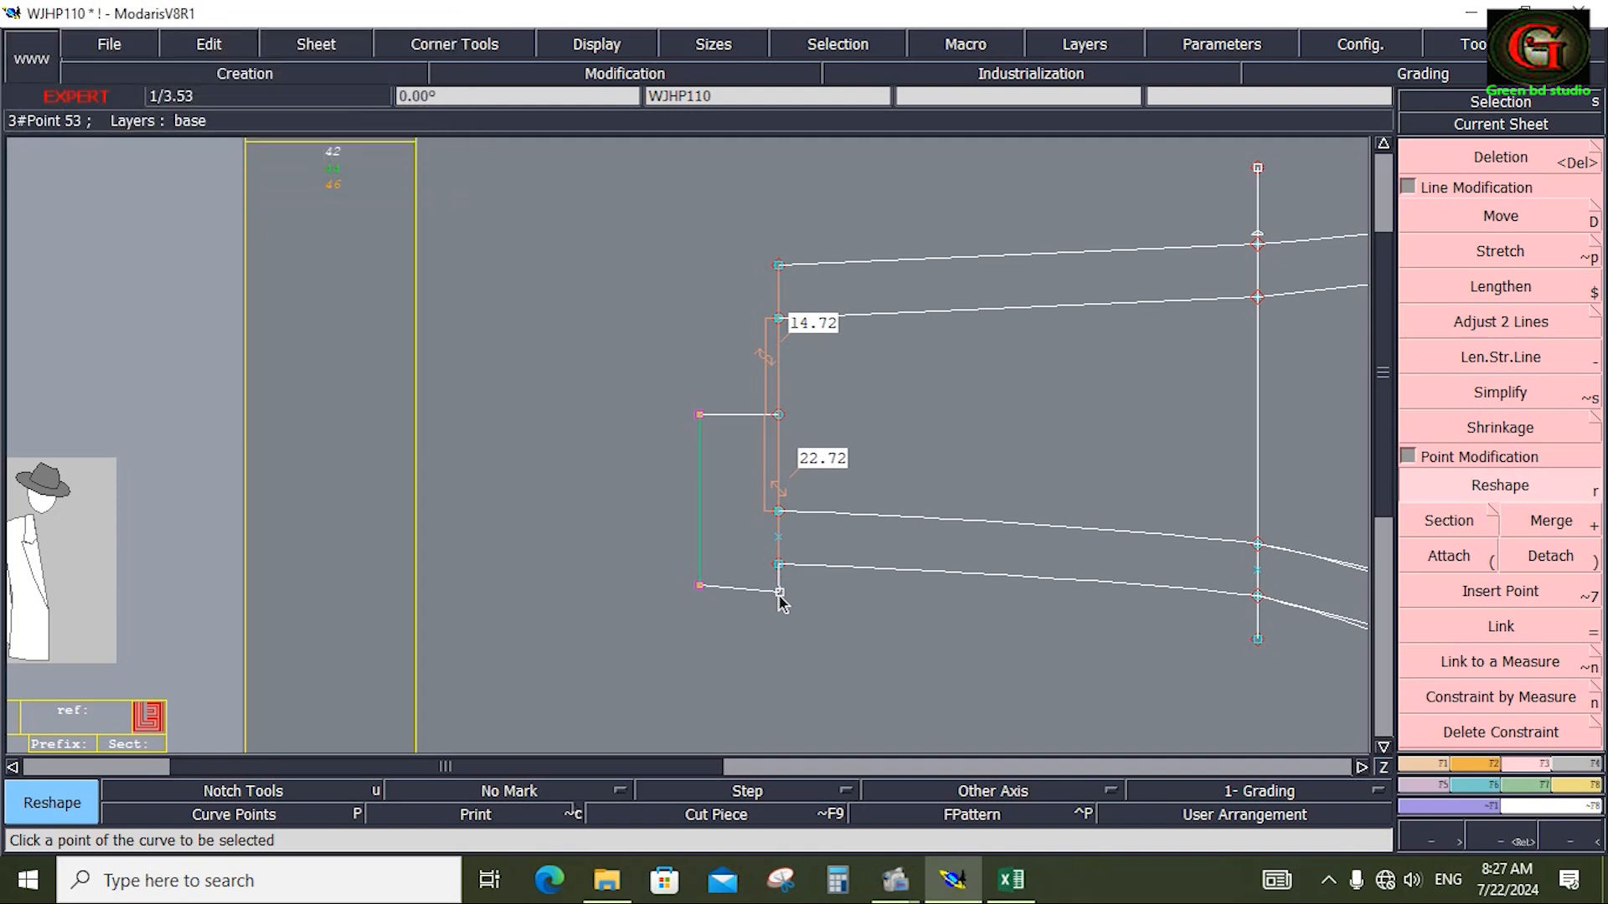
click(848, 688)
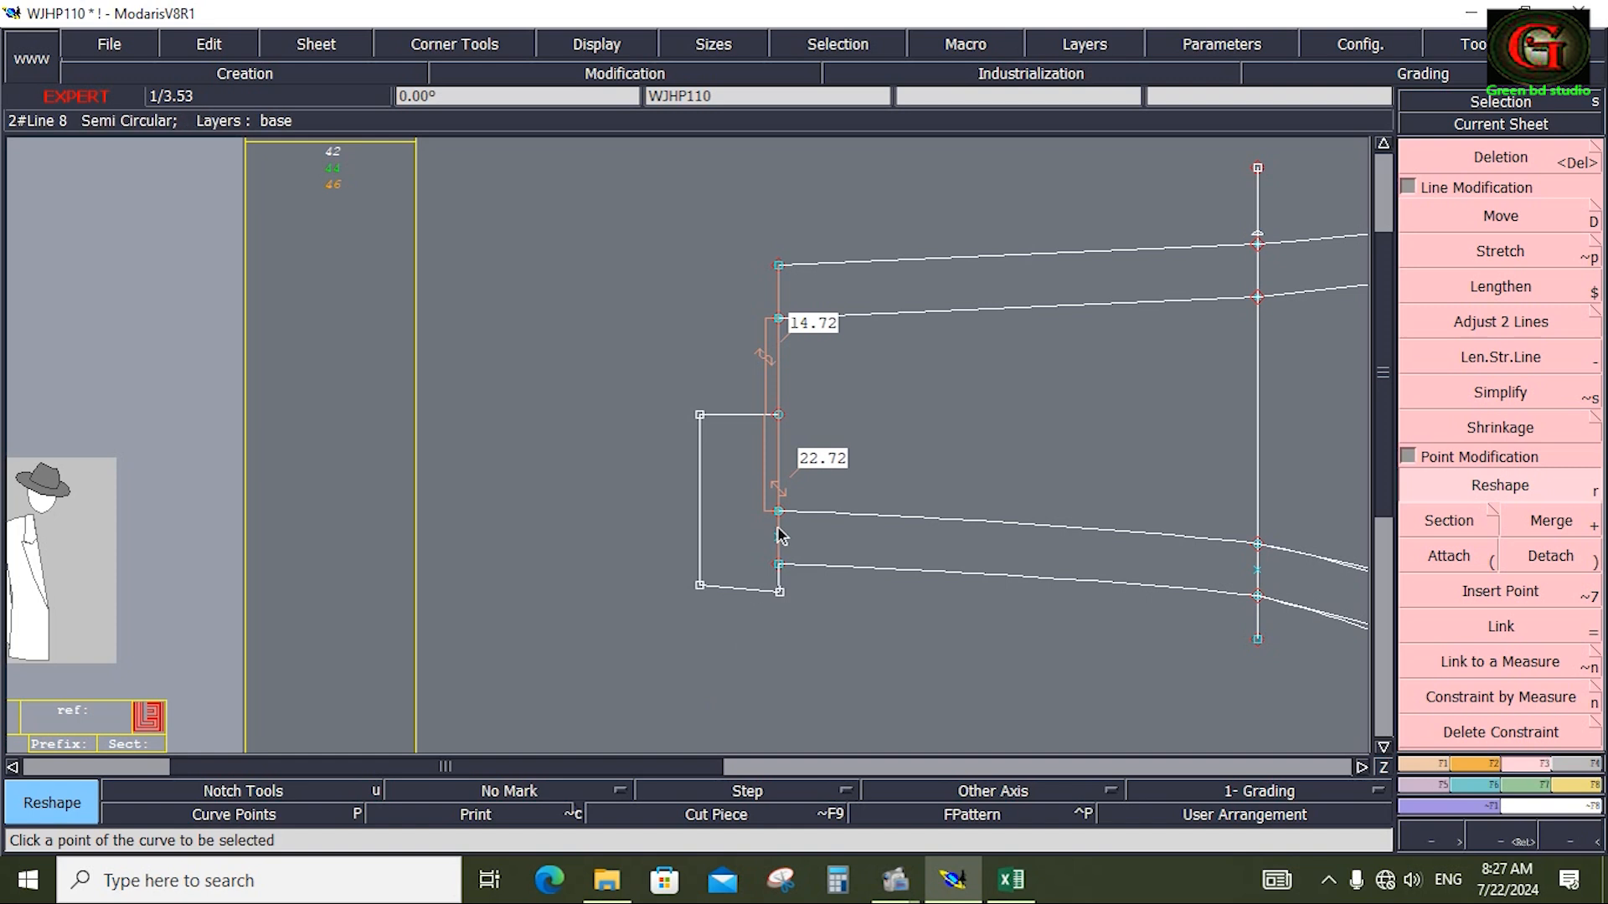
Trim both overhanging ends of the vertical knee line to the outer side seam and the inseam using Adjust 2 Lines
key(Home)
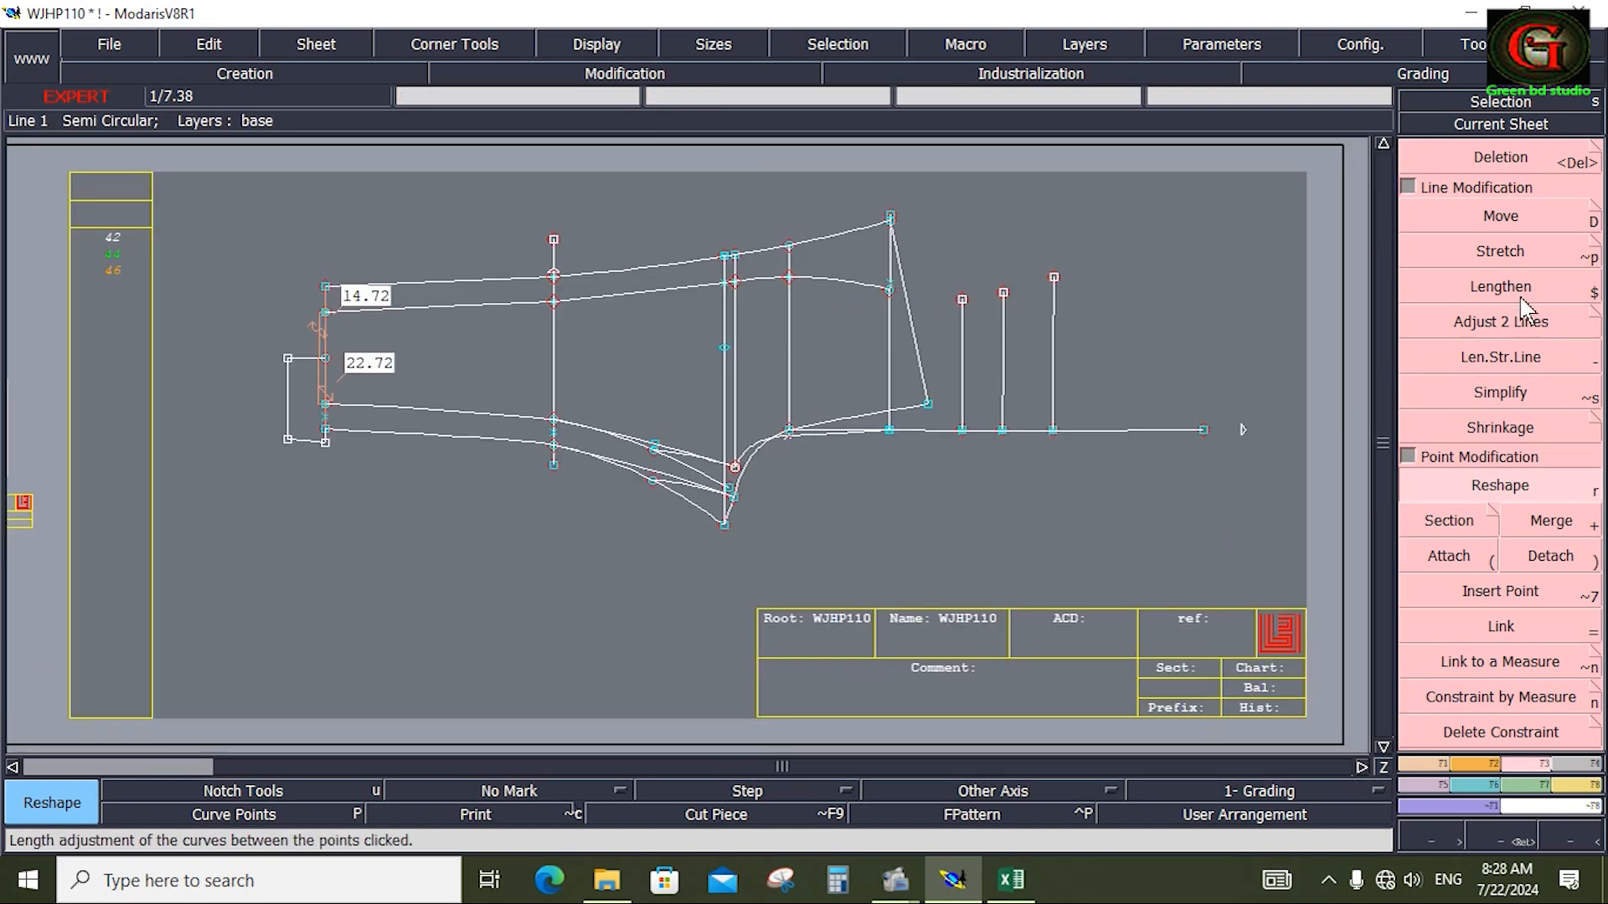
click(1500, 322)
click(560, 325)
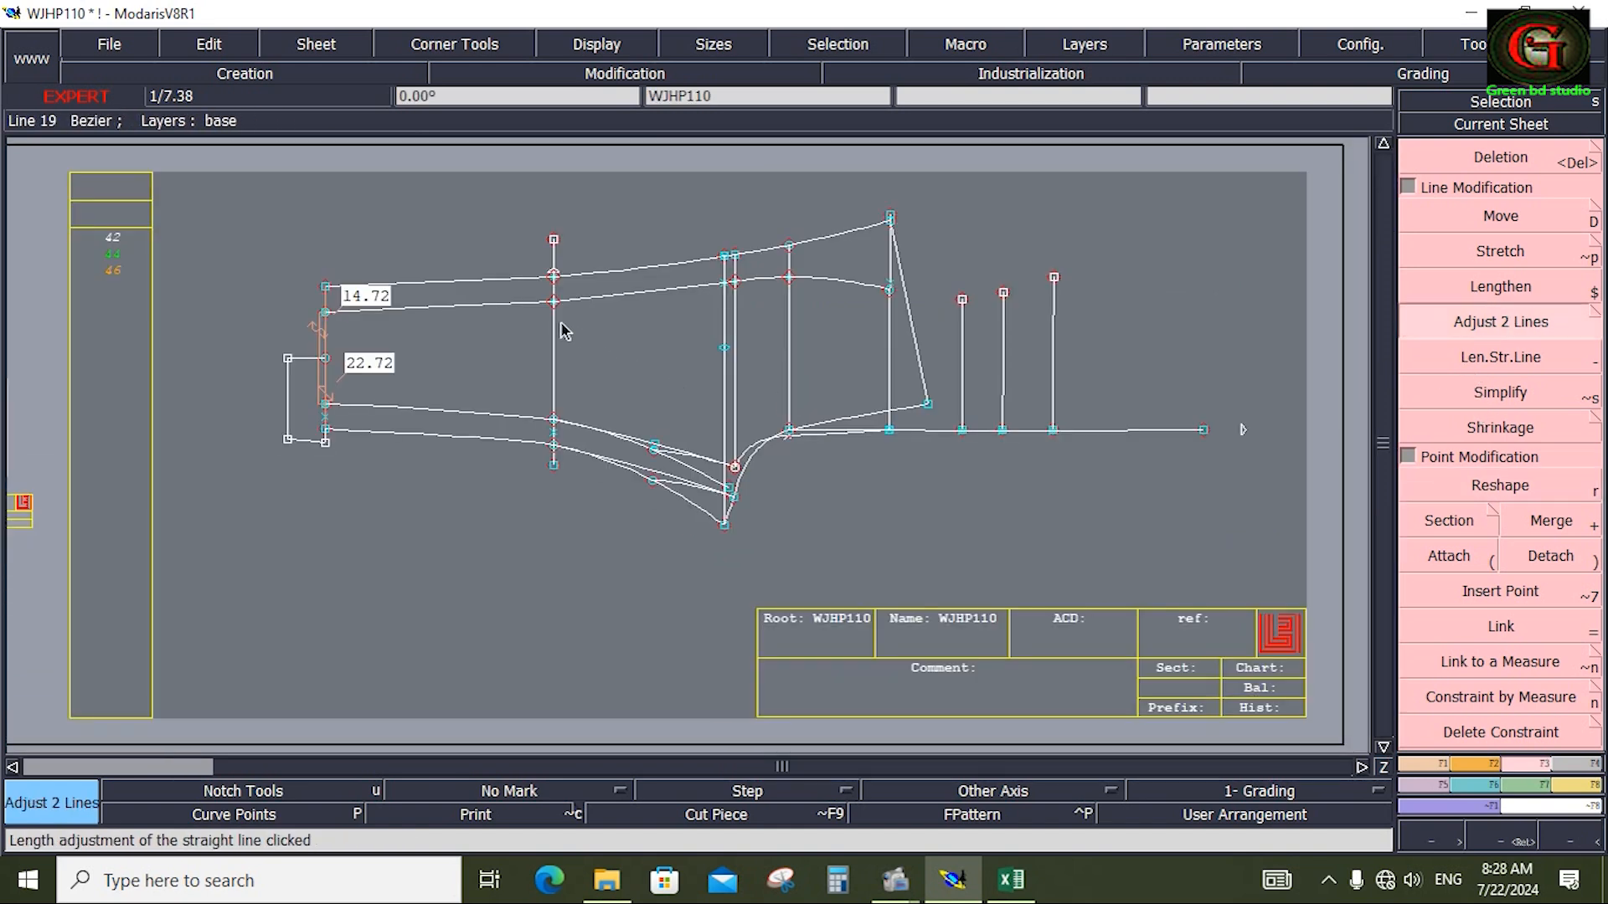
click(646, 268)
click(664, 500)
Save the WJHP110 model, continuing past the validation file warnings
click(109, 42)
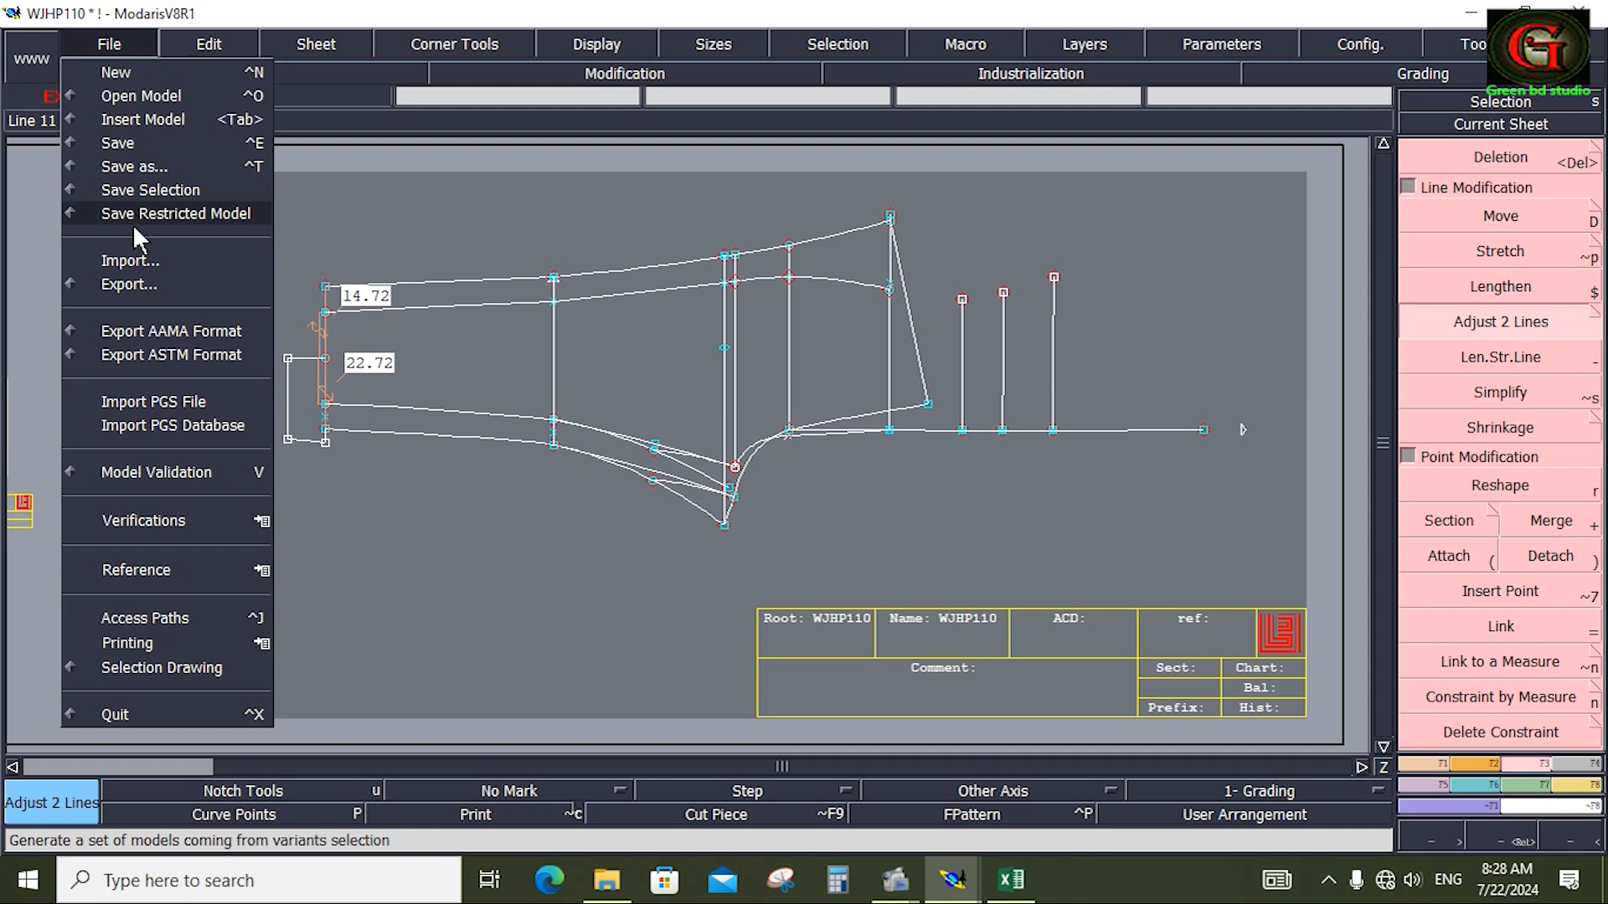
click(117, 144)
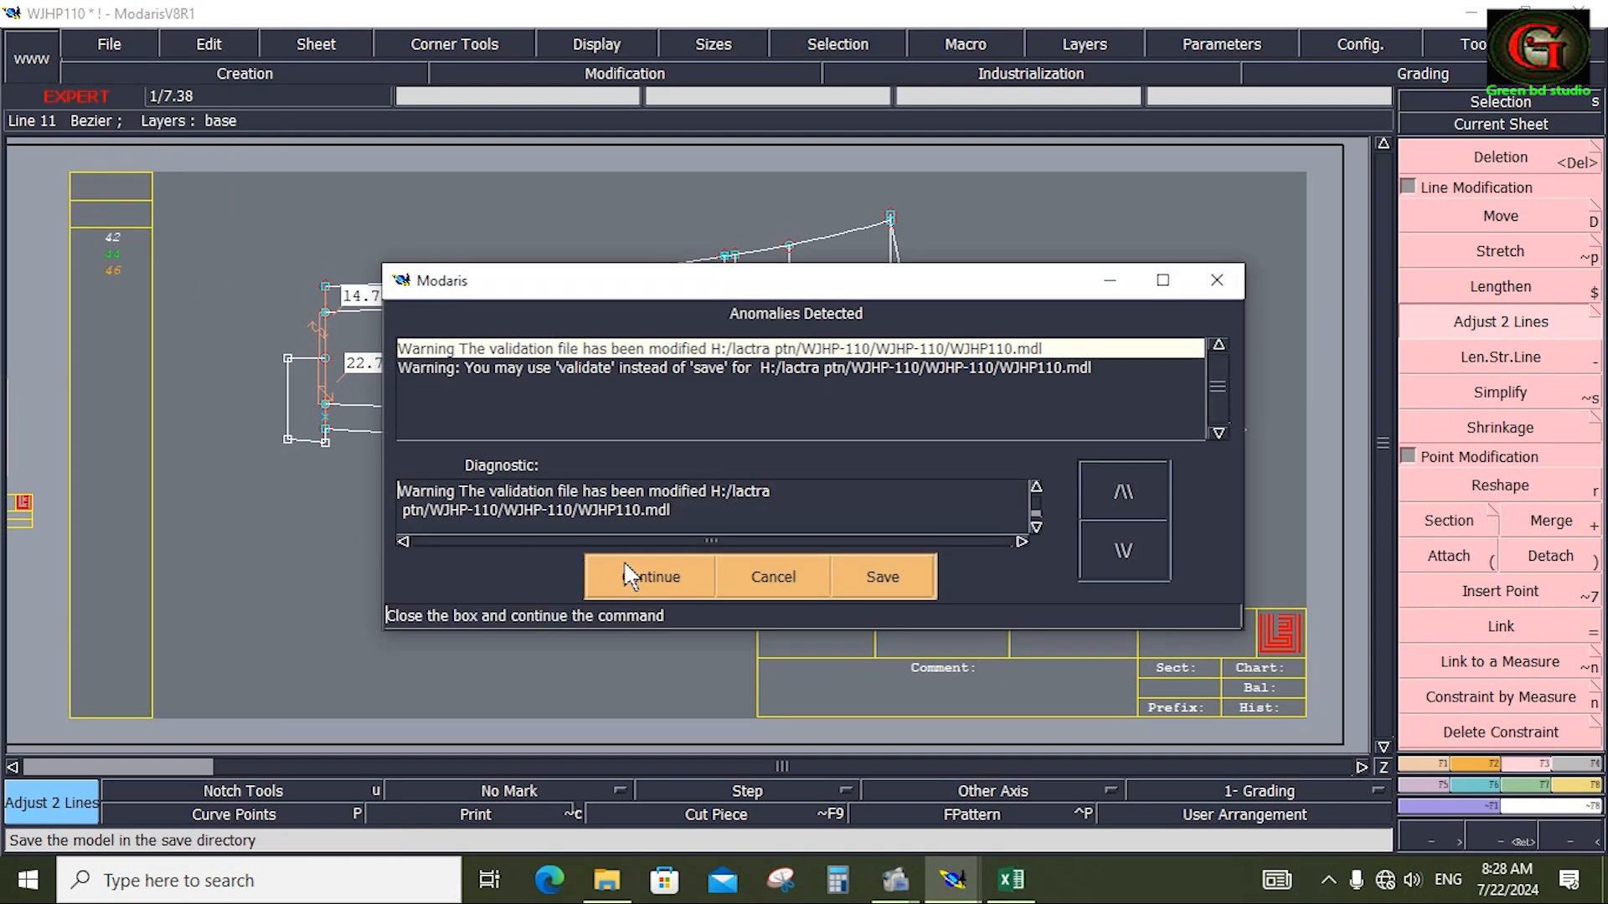
click(630, 674)
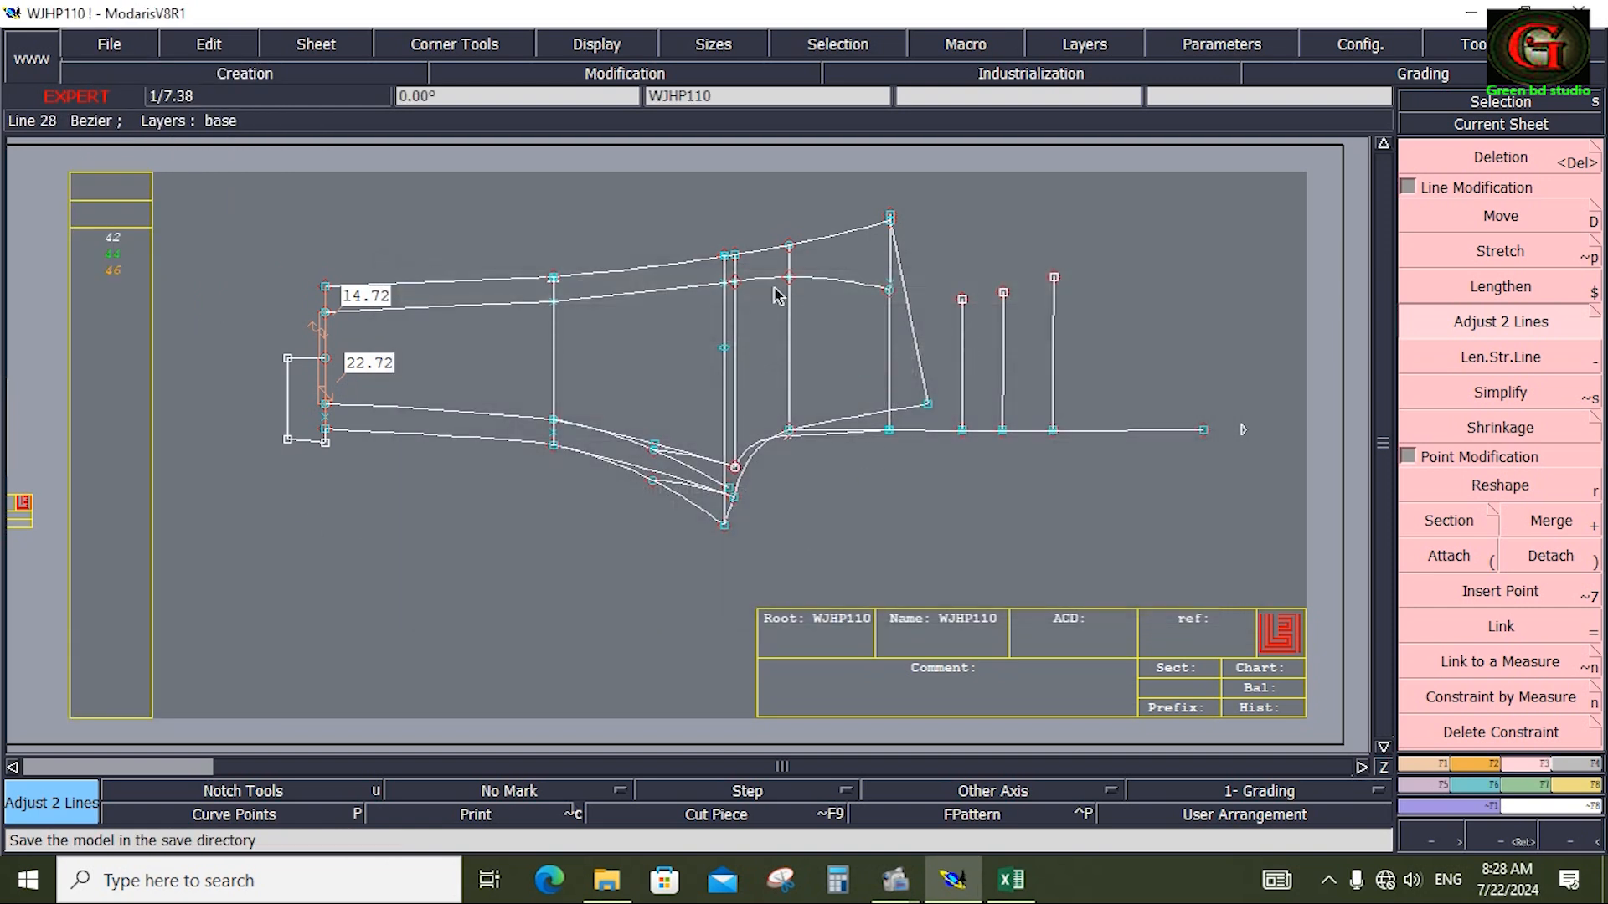
key(Return)
drag(768, 188, 1256, 457)
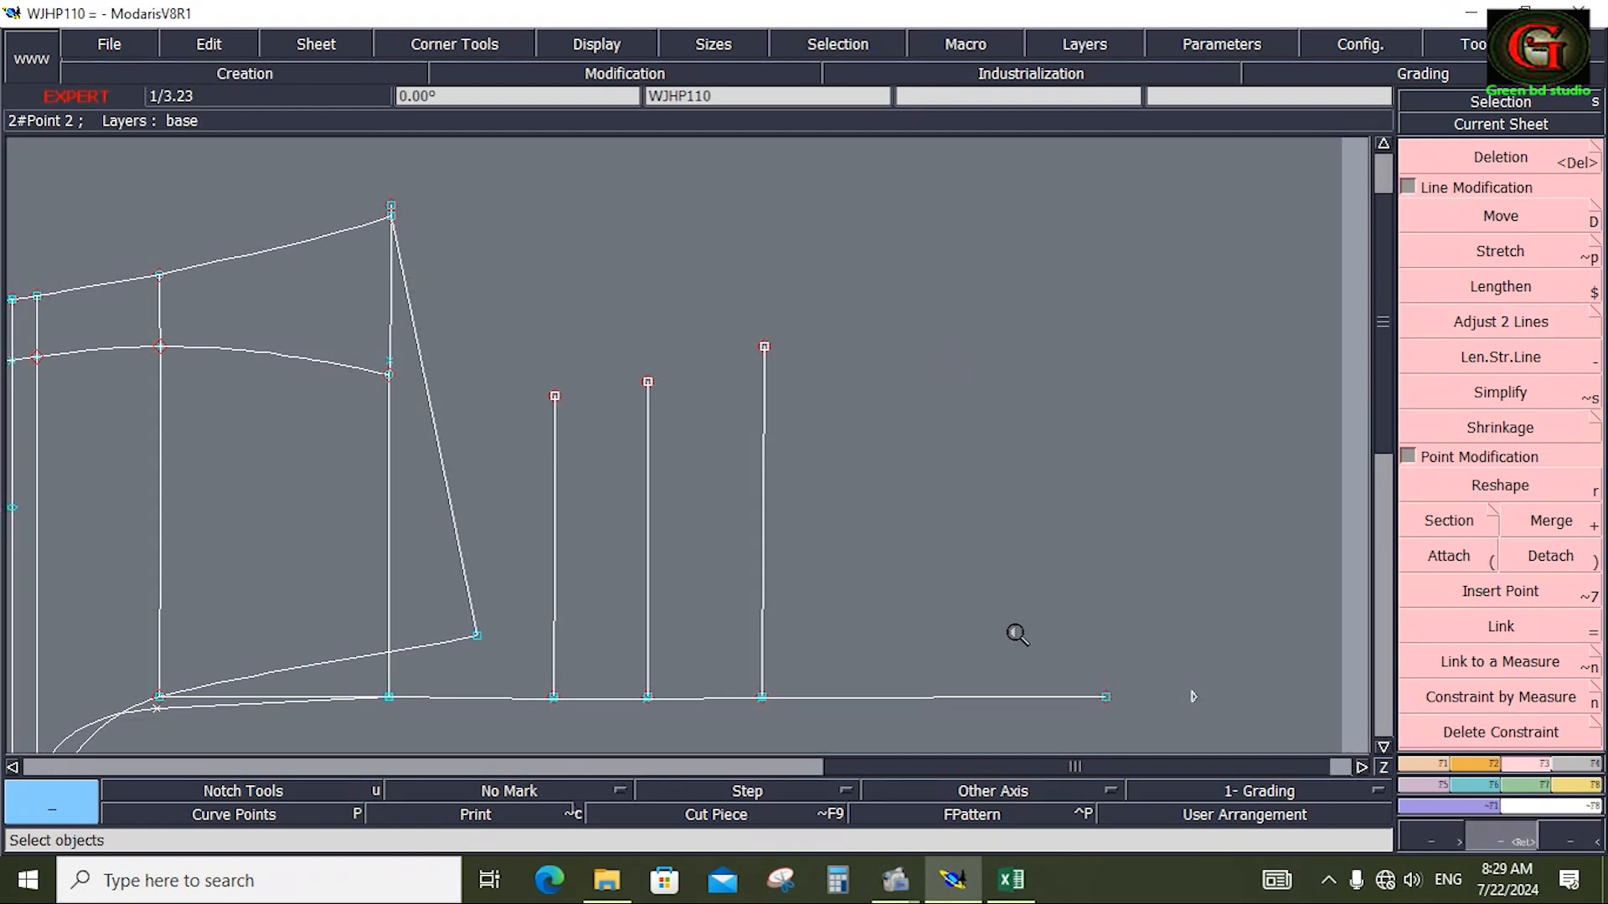
drag(1054, 633, 1124, 719)
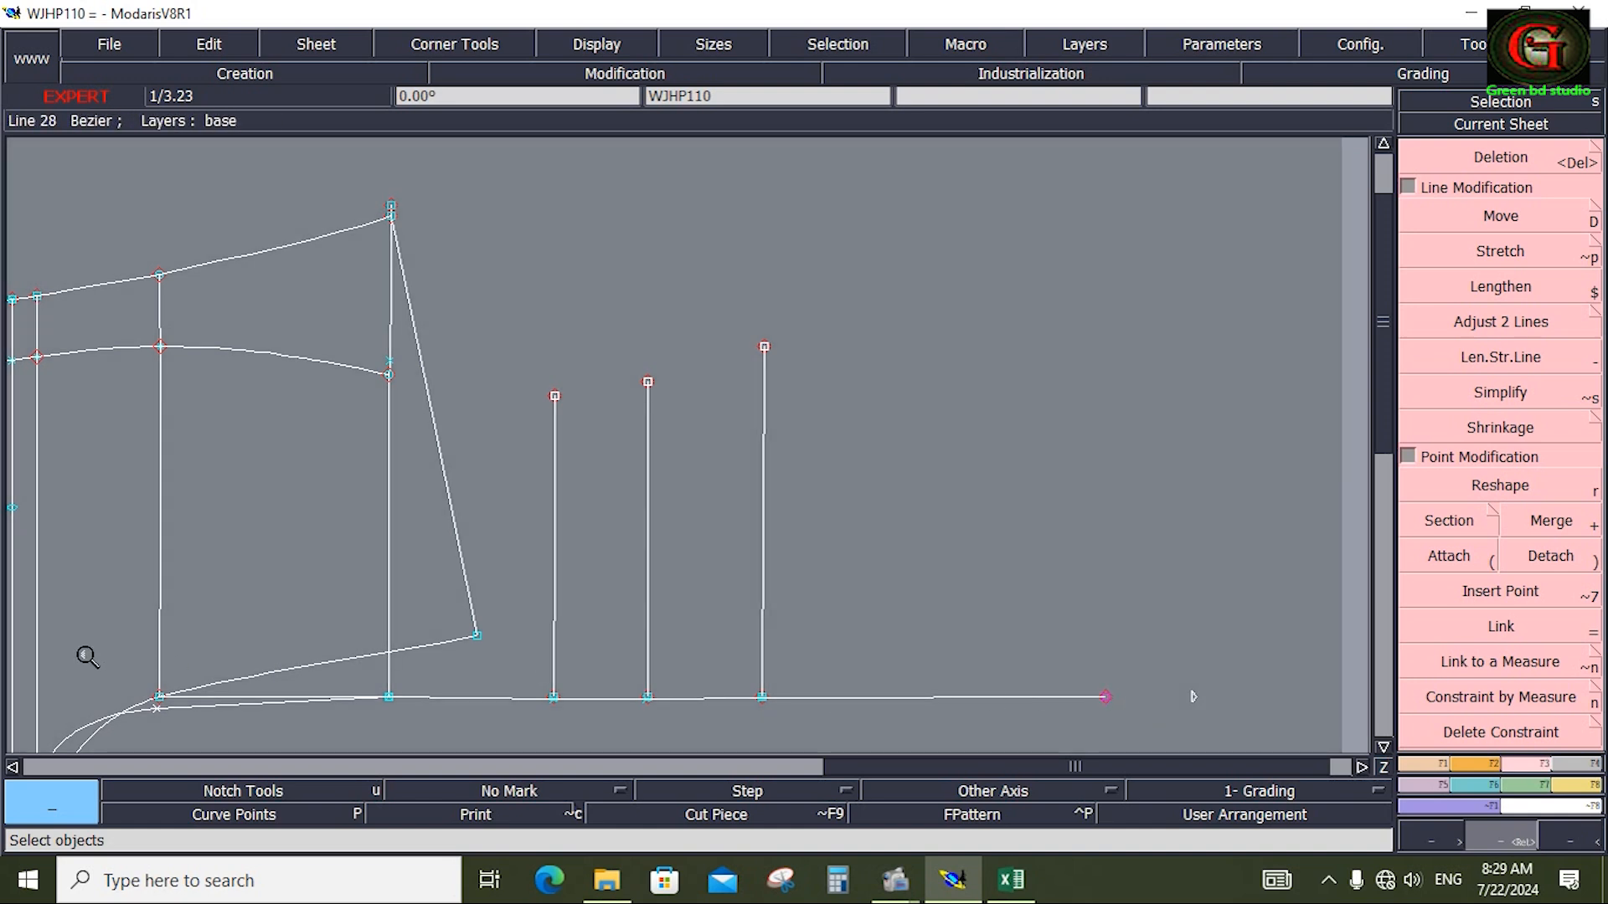
click(1011, 406)
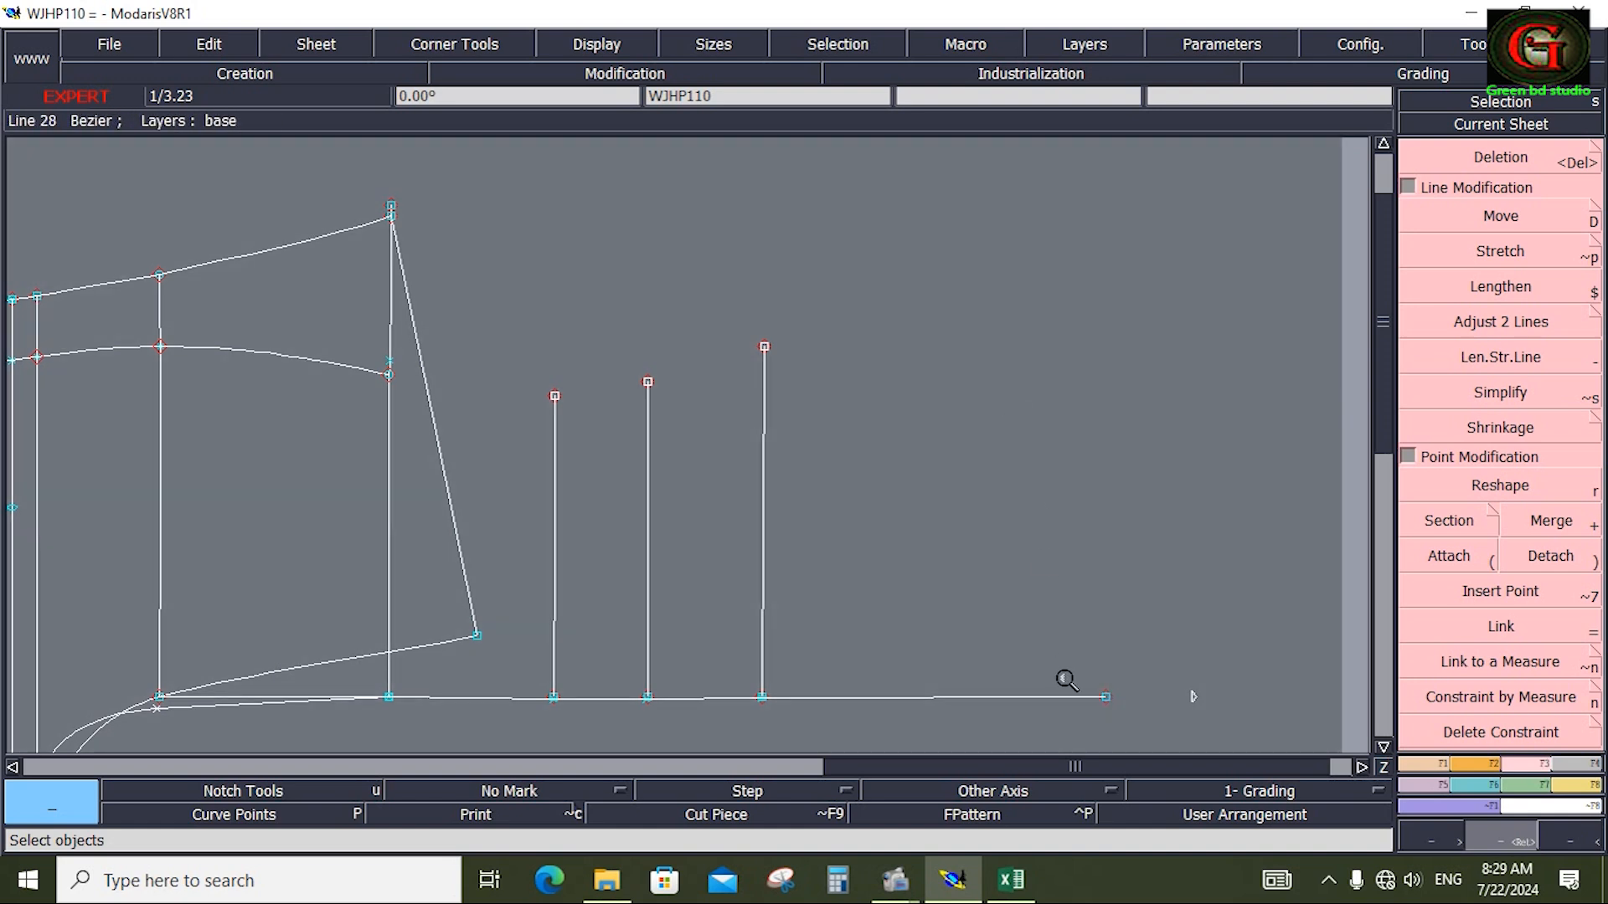
drag(1079, 677, 1120, 711)
key(Delete)
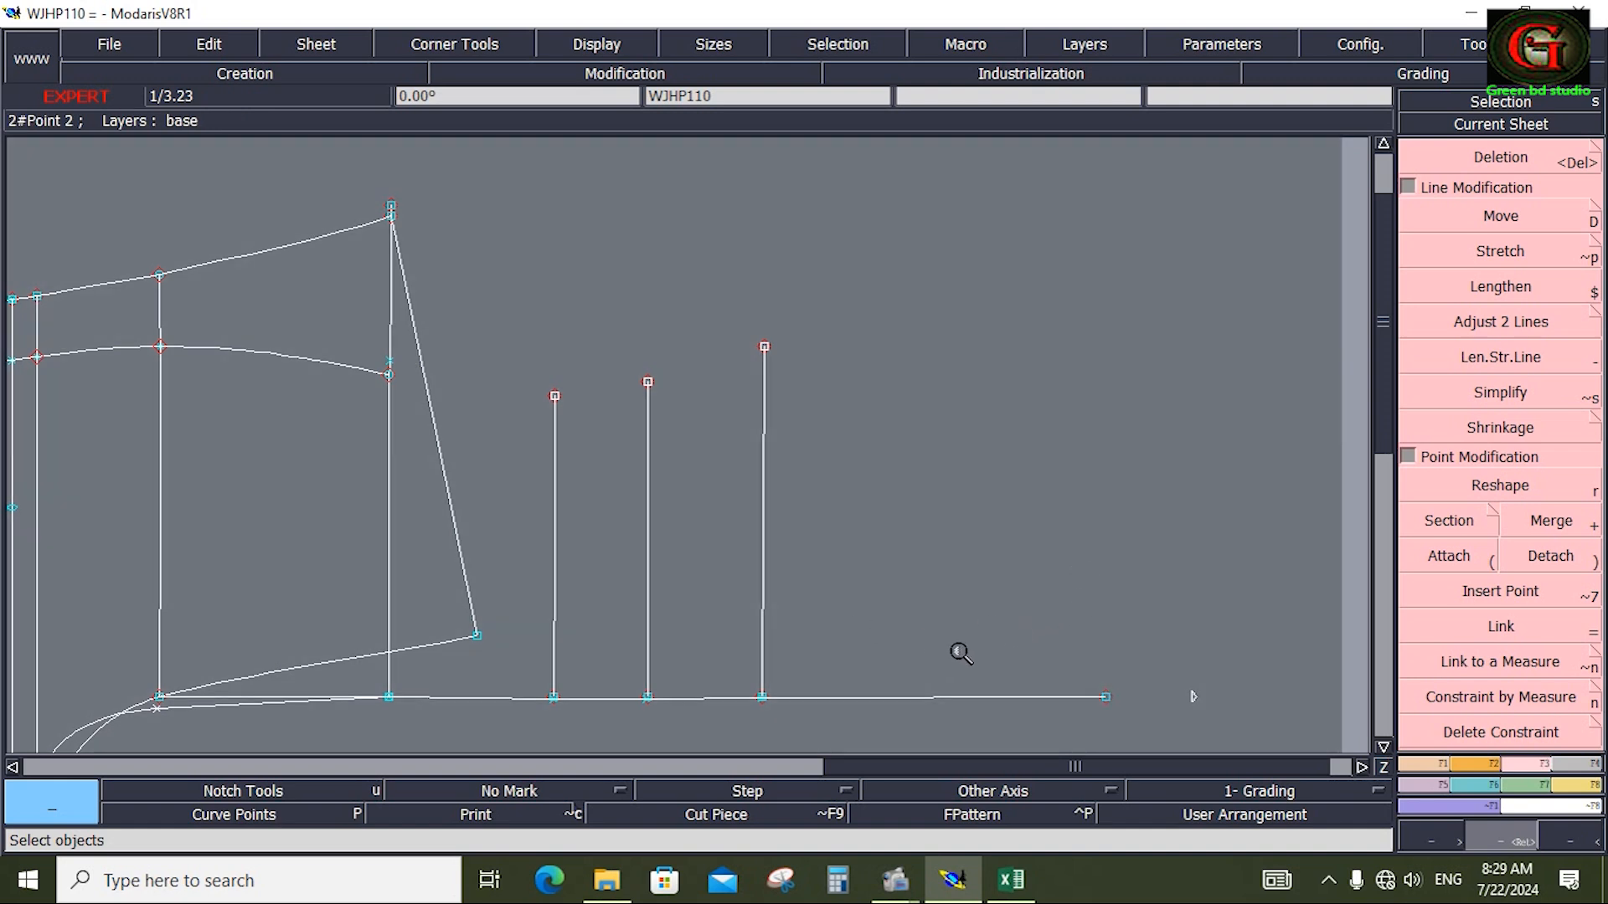
drag(494, 299, 794, 671)
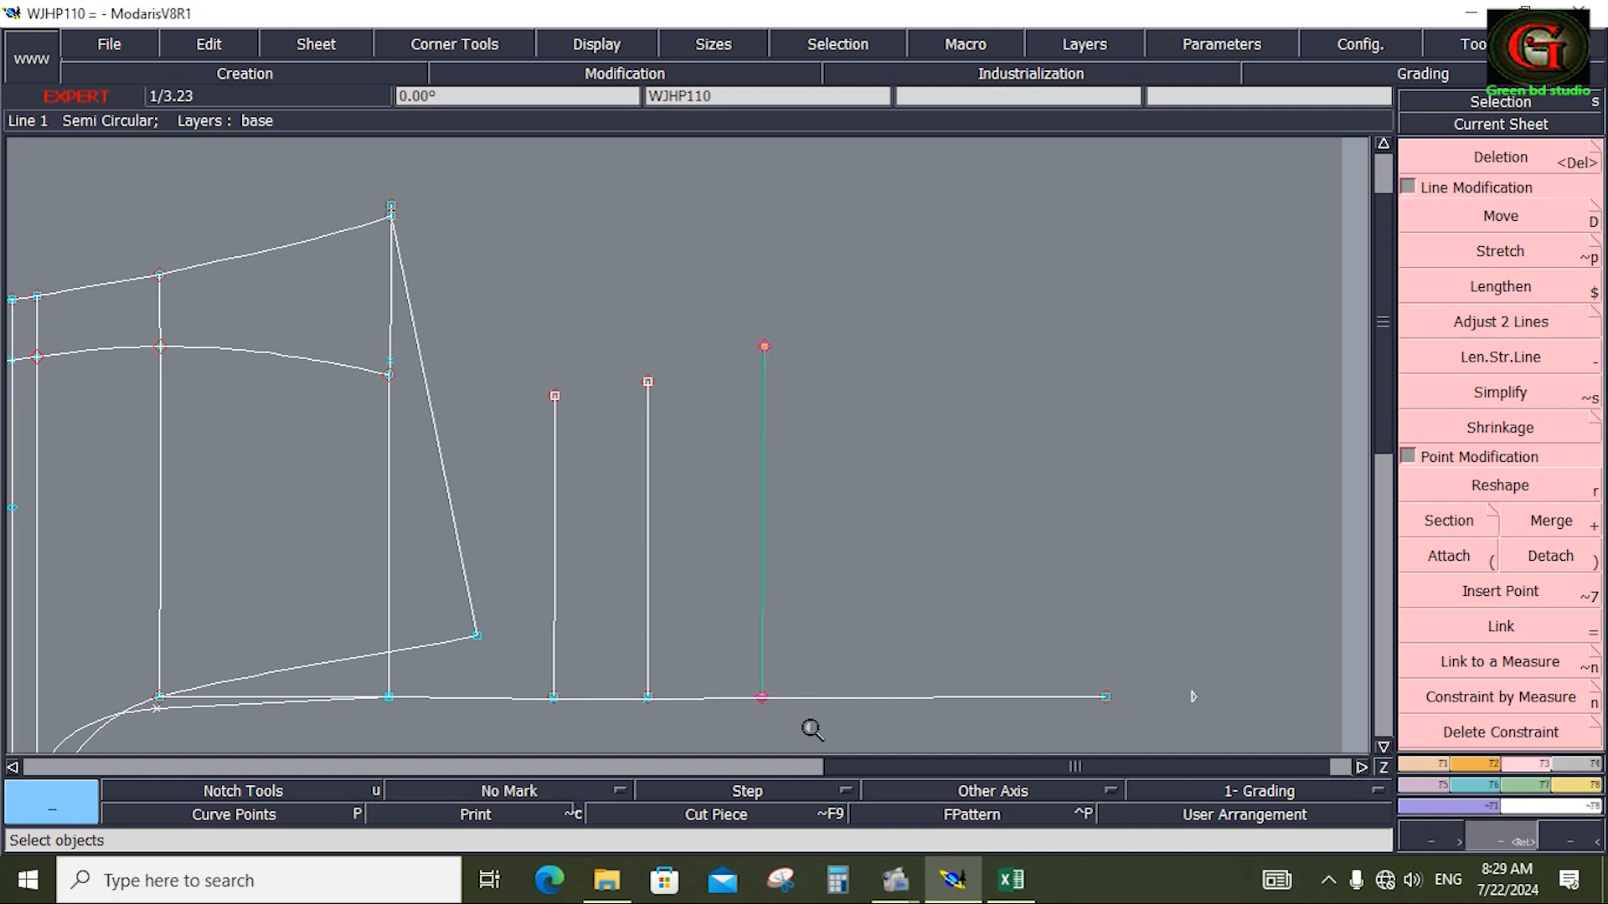
key(Delete)
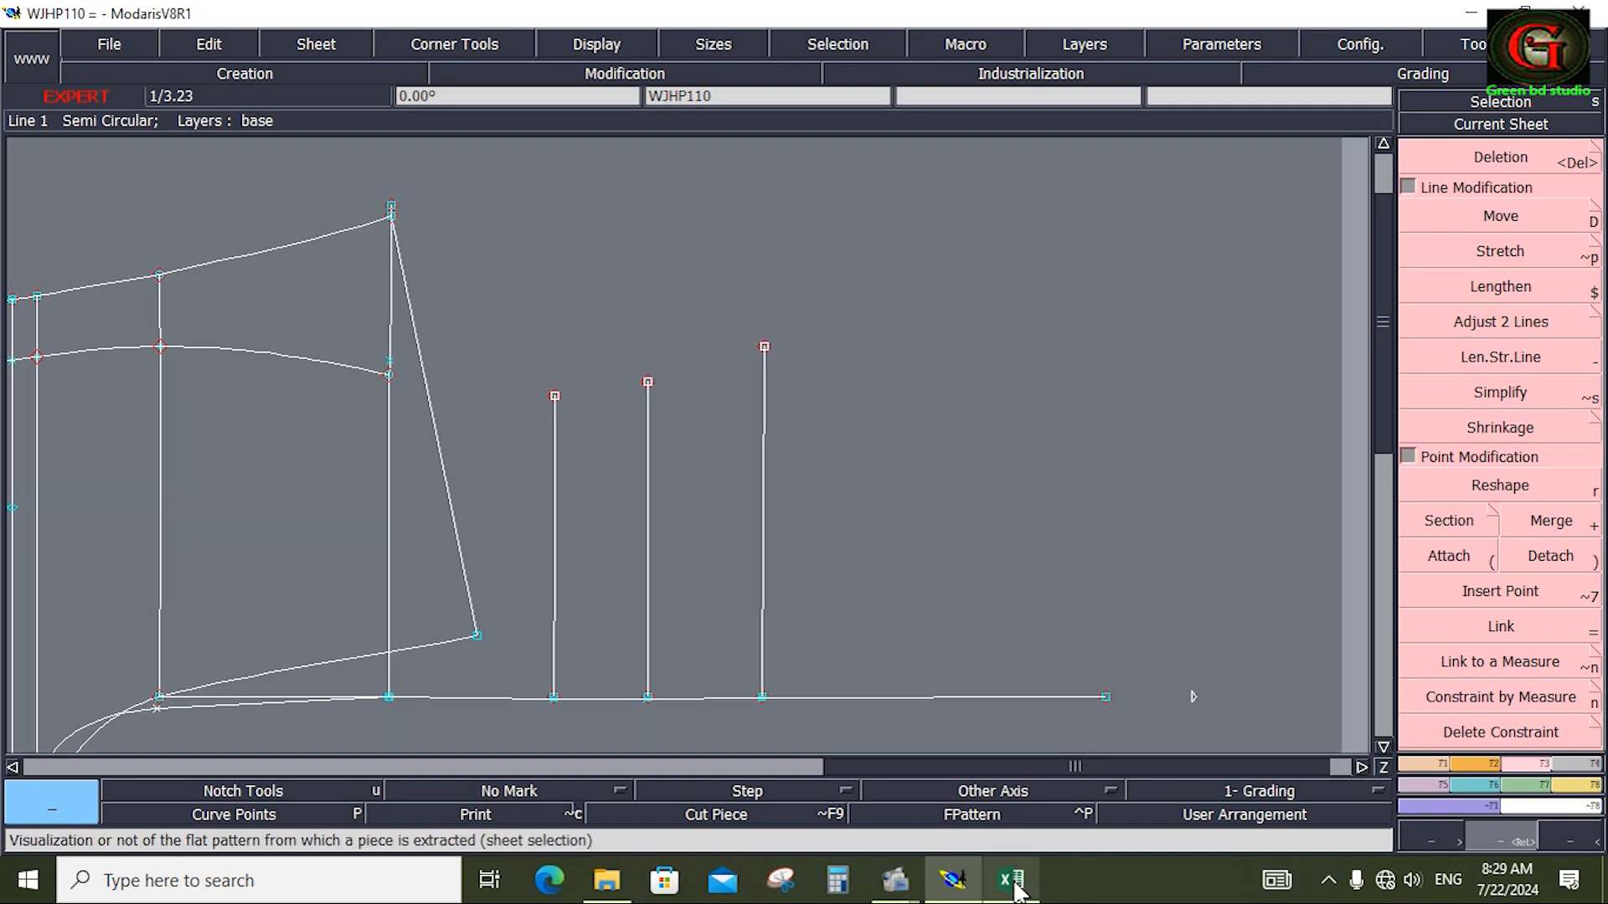
Switch to the Excel size chart and fill the BACK RISE row yellow from its name through the size 46 value
mouse_move(1017, 889)
click(914, 789)
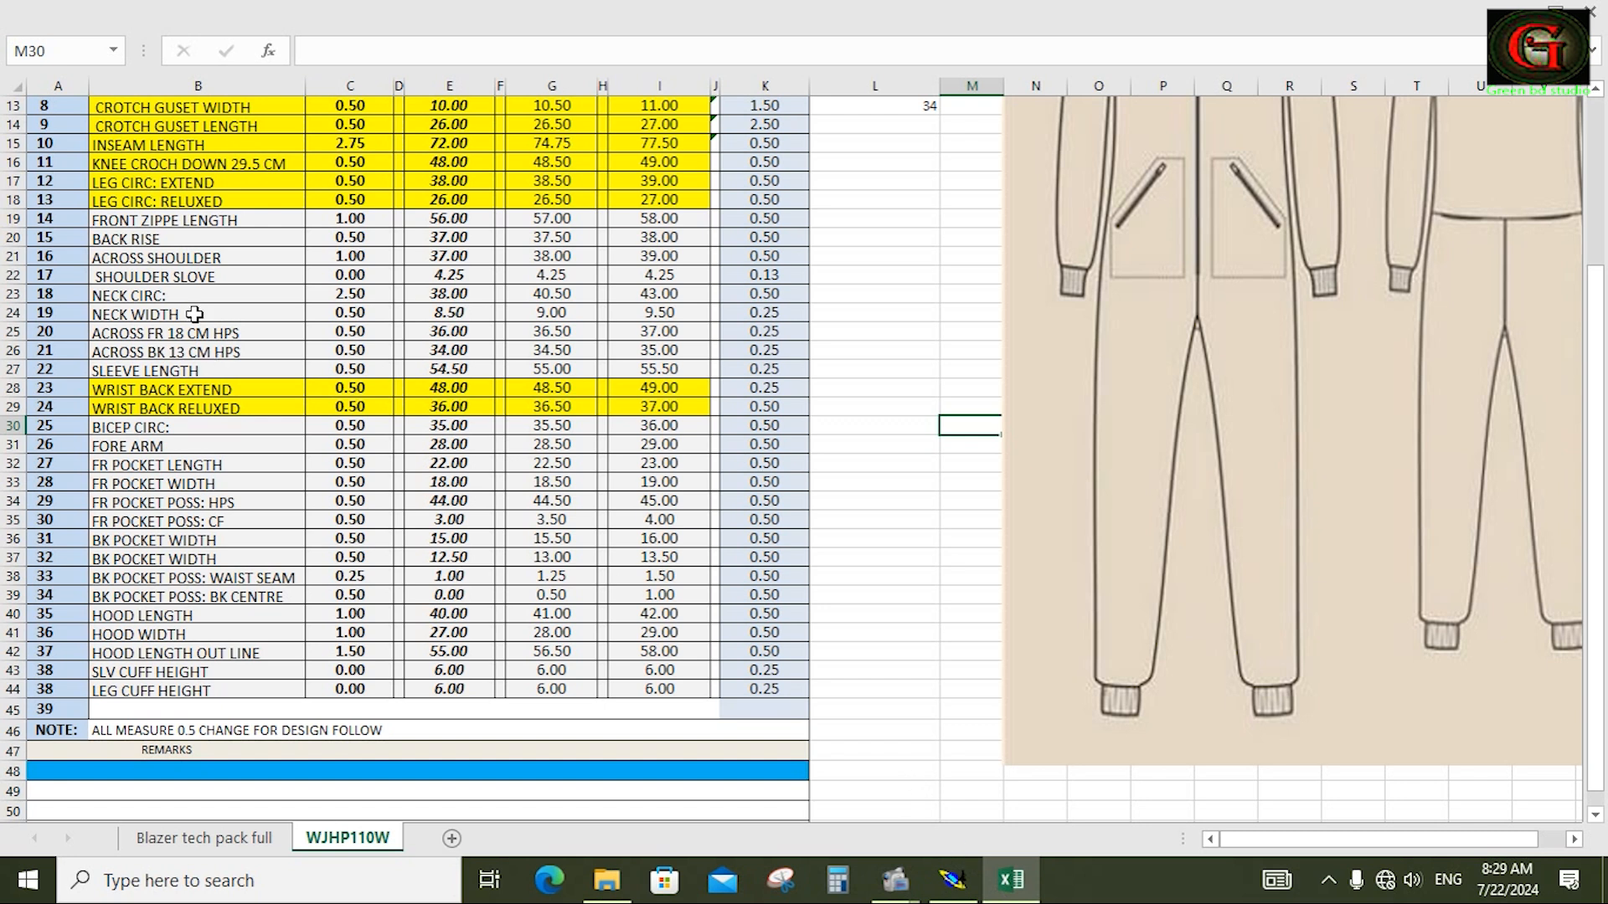
drag(104, 226, 482, 225)
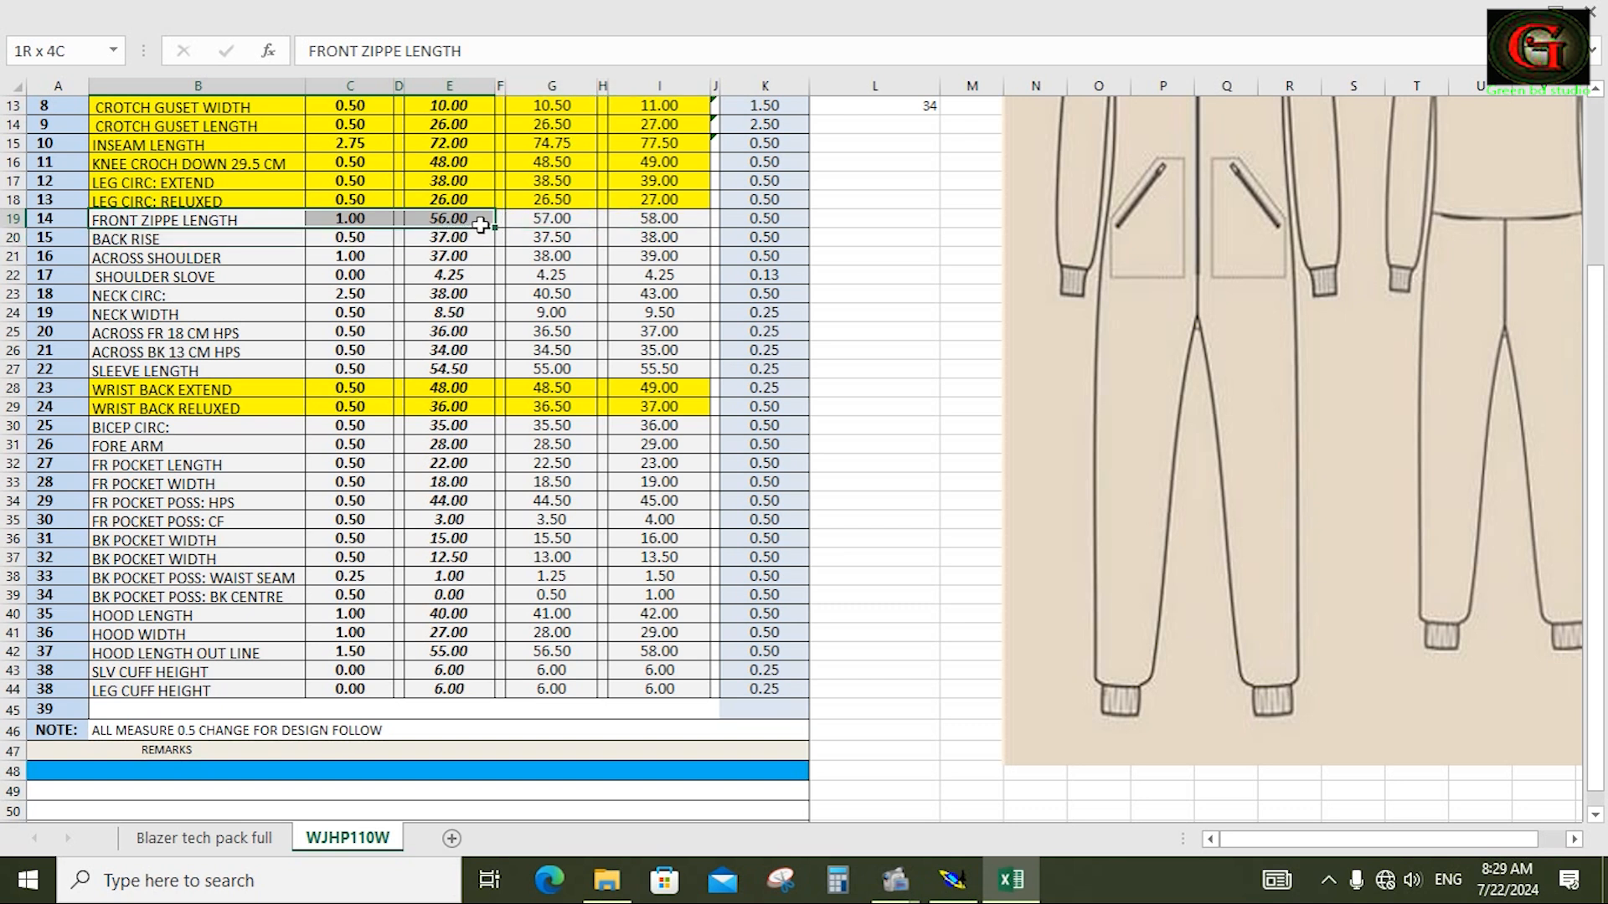
click(871, 331)
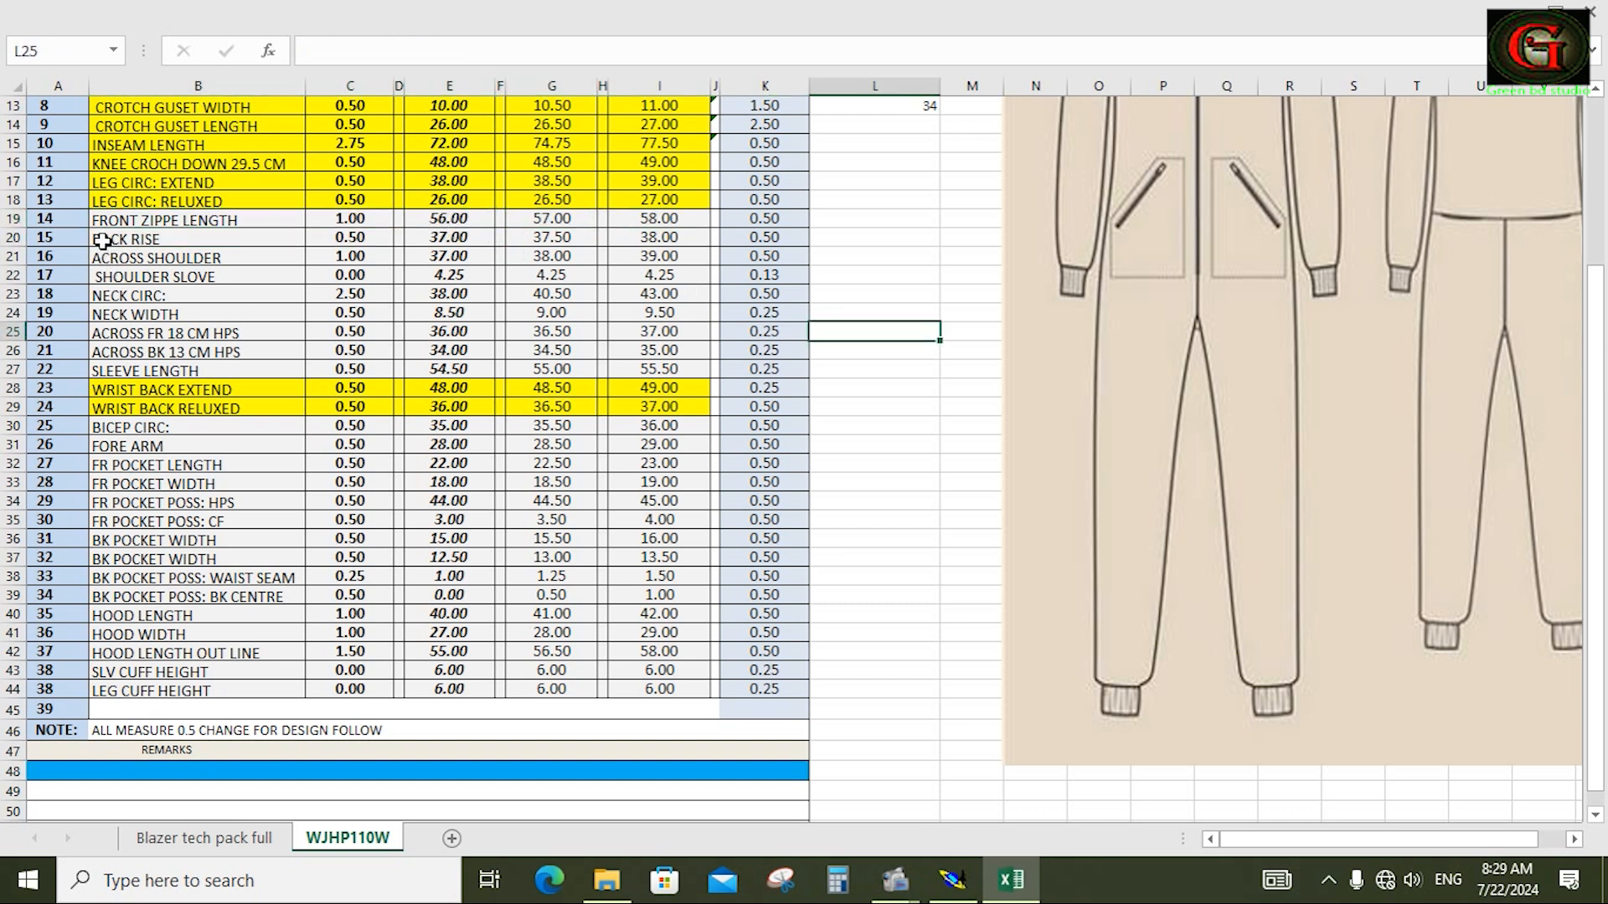
drag(102, 241, 662, 237)
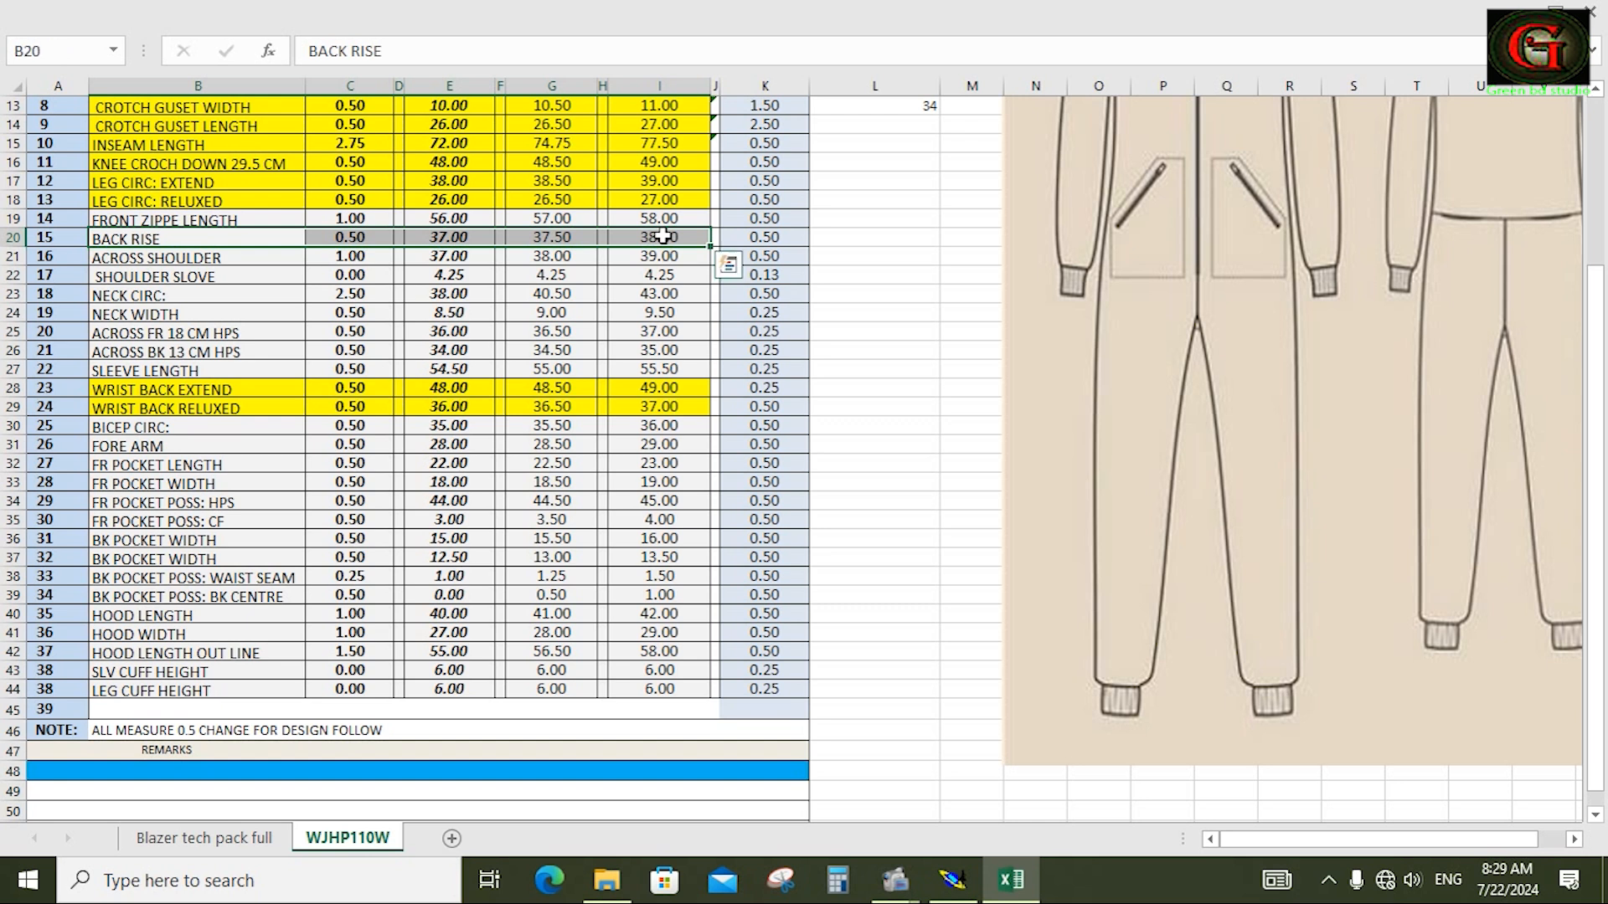
click(284, 24)
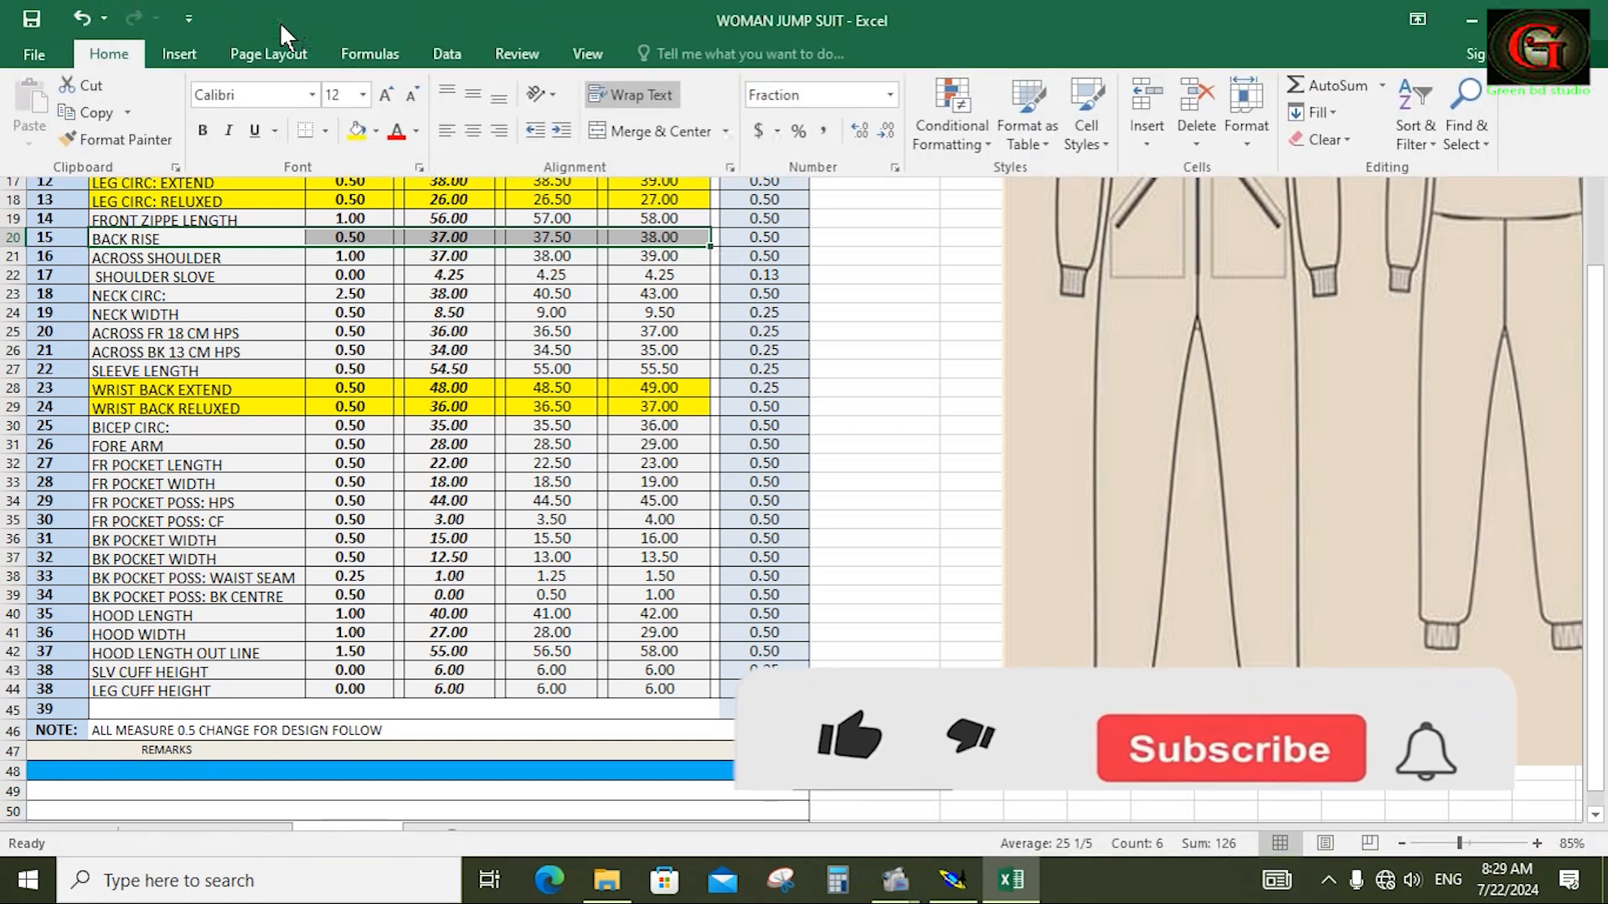
click(356, 130)
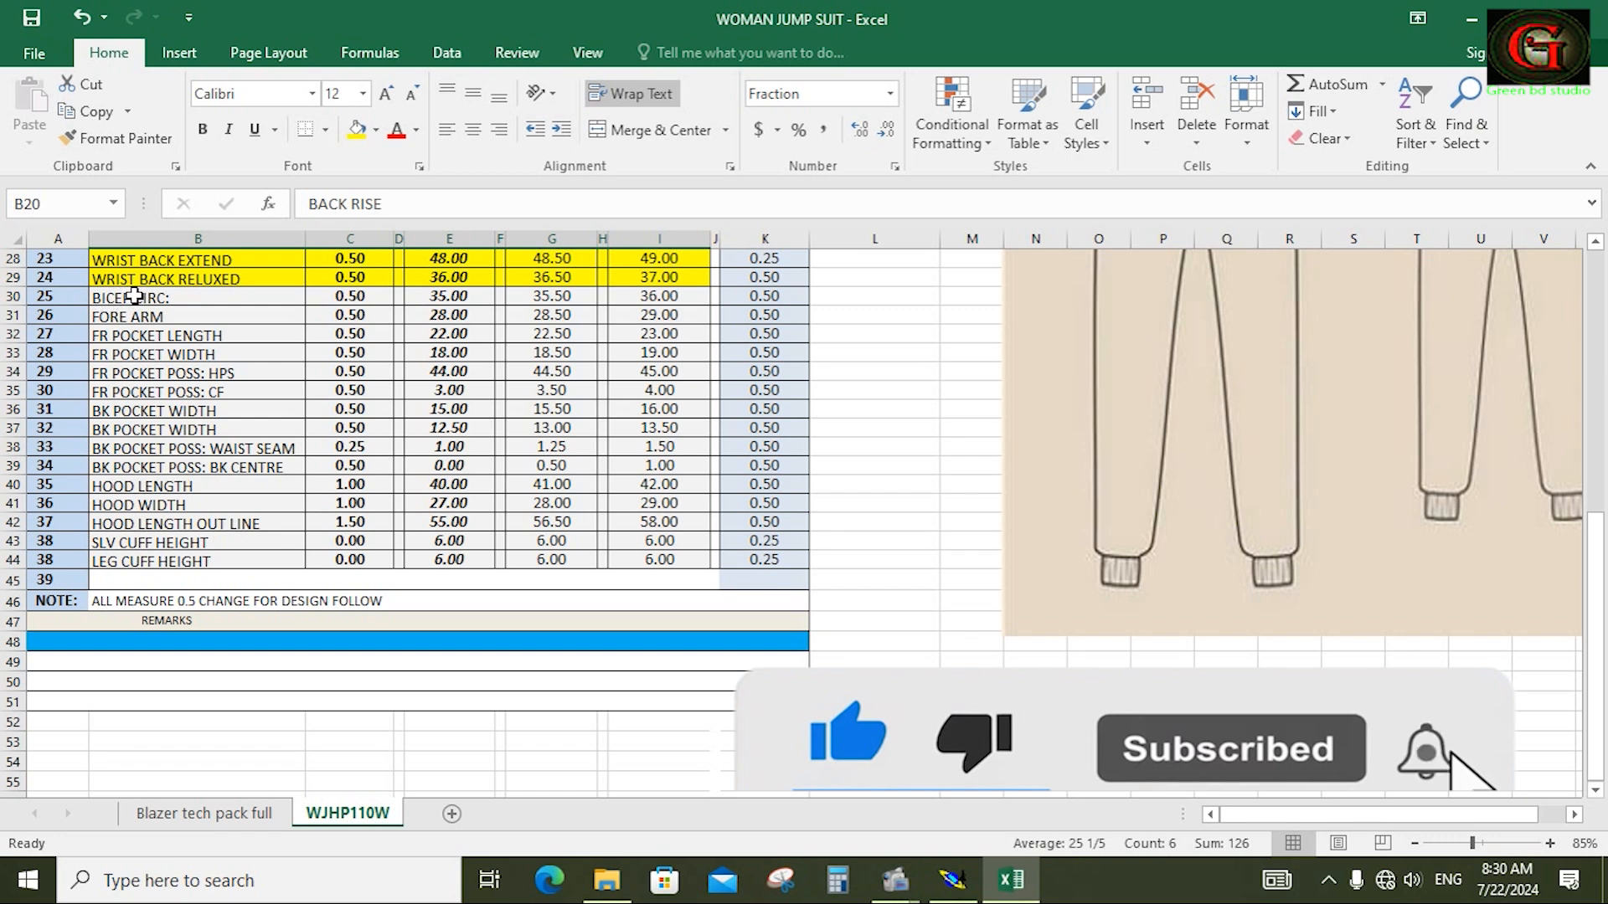
Review the unhighlighted measurement rows in the size chart, including bicep, forearm, pockets, hood, neck circumference and neck width
click(134, 295)
click(205, 318)
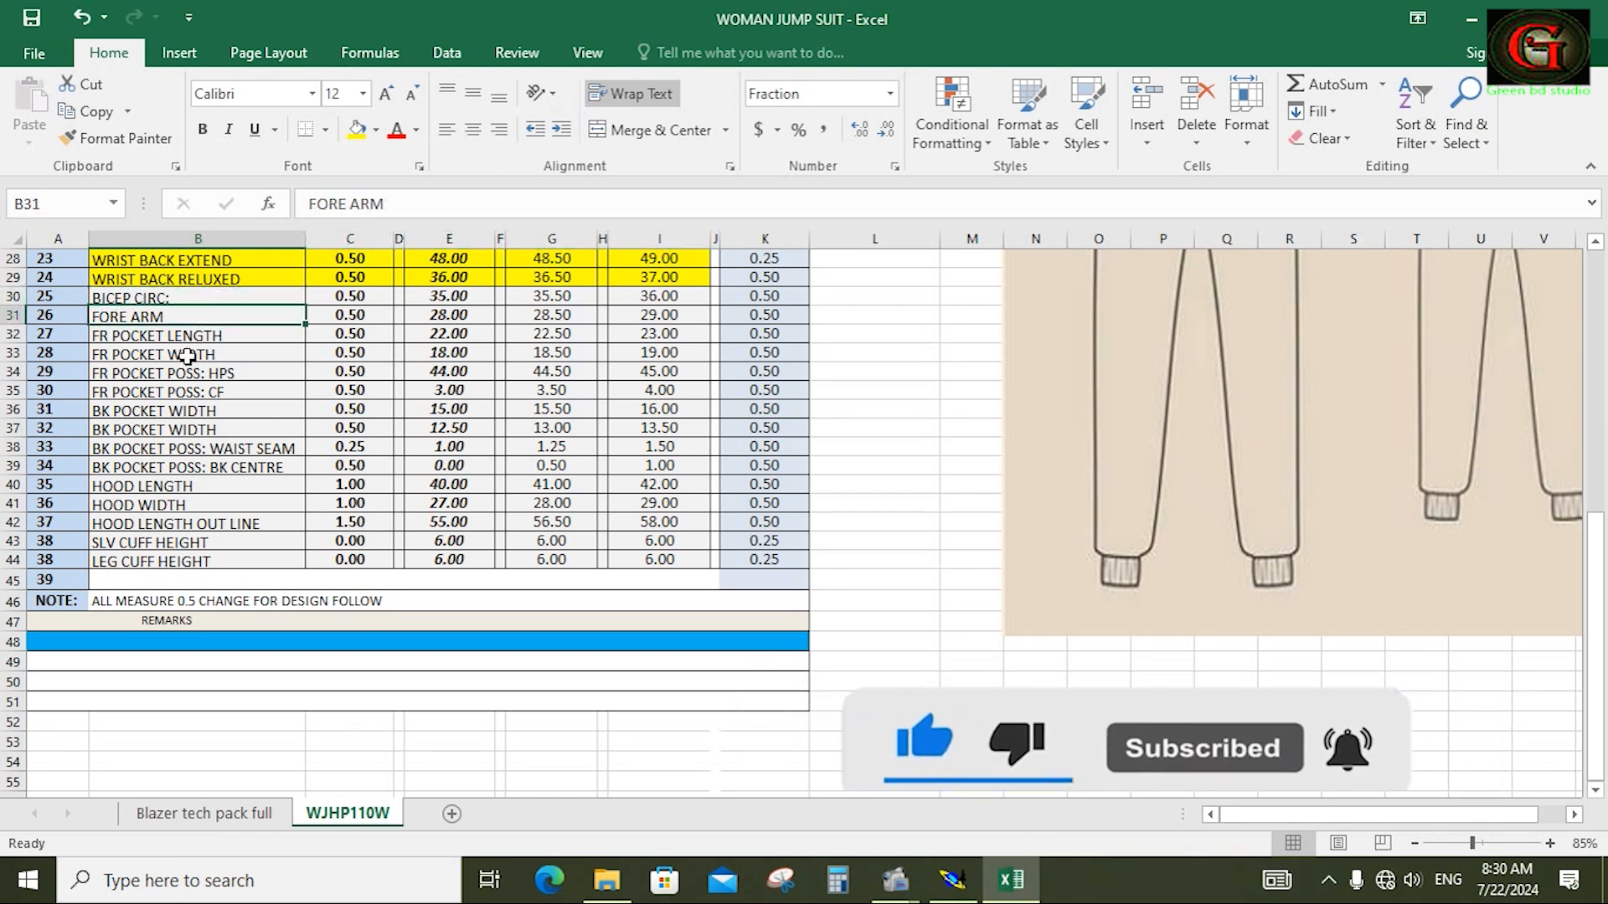
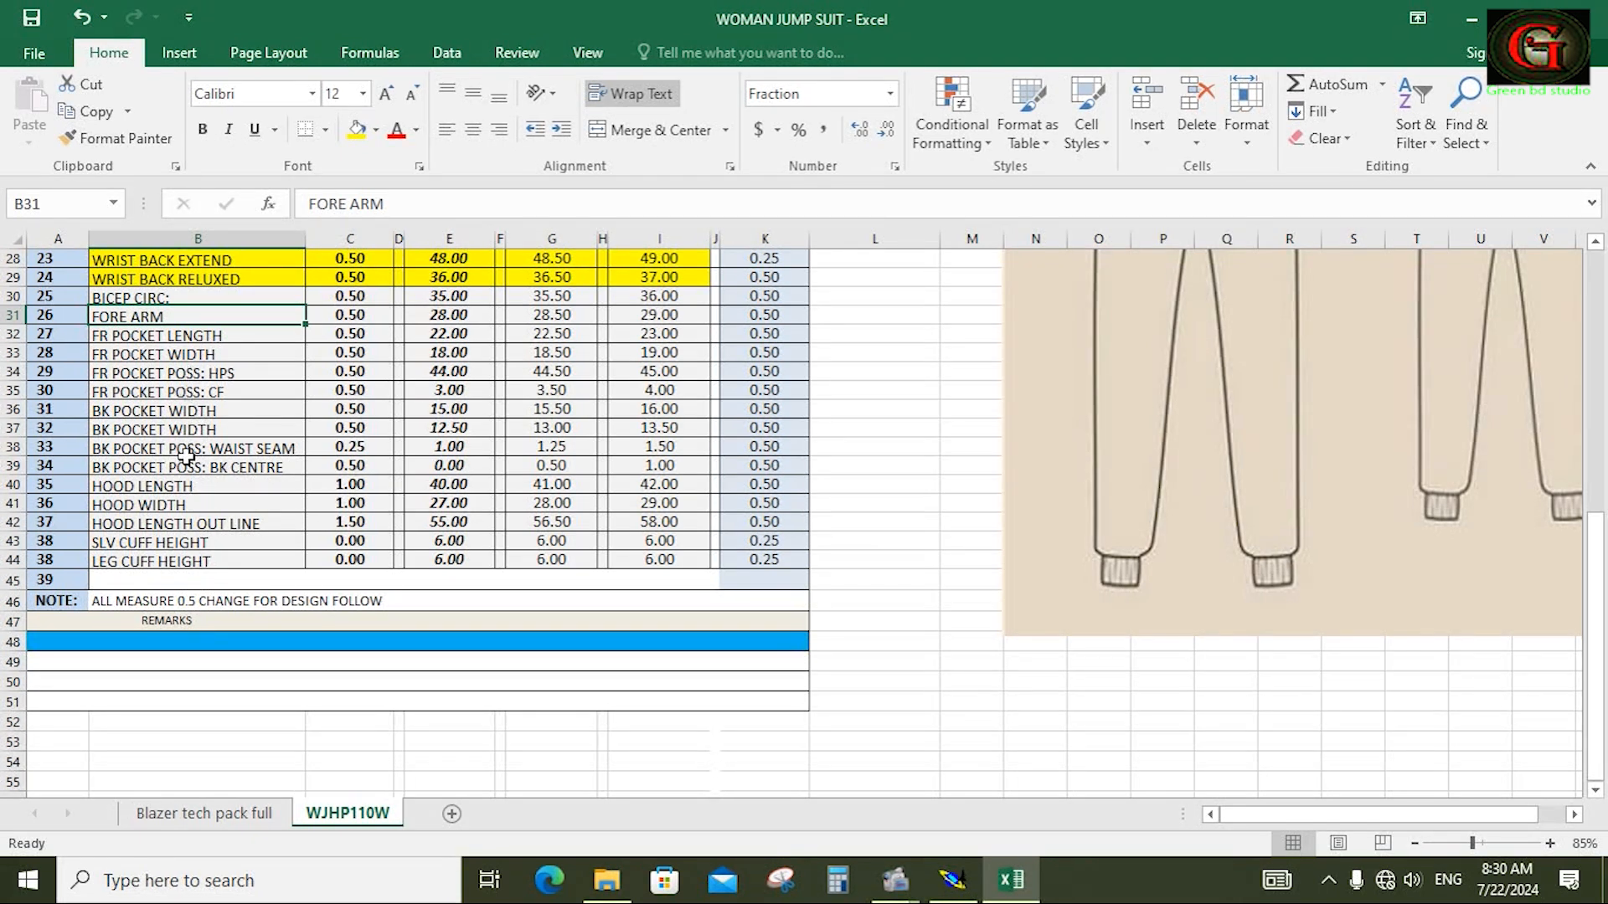
scroll(186, 456, up, 9)
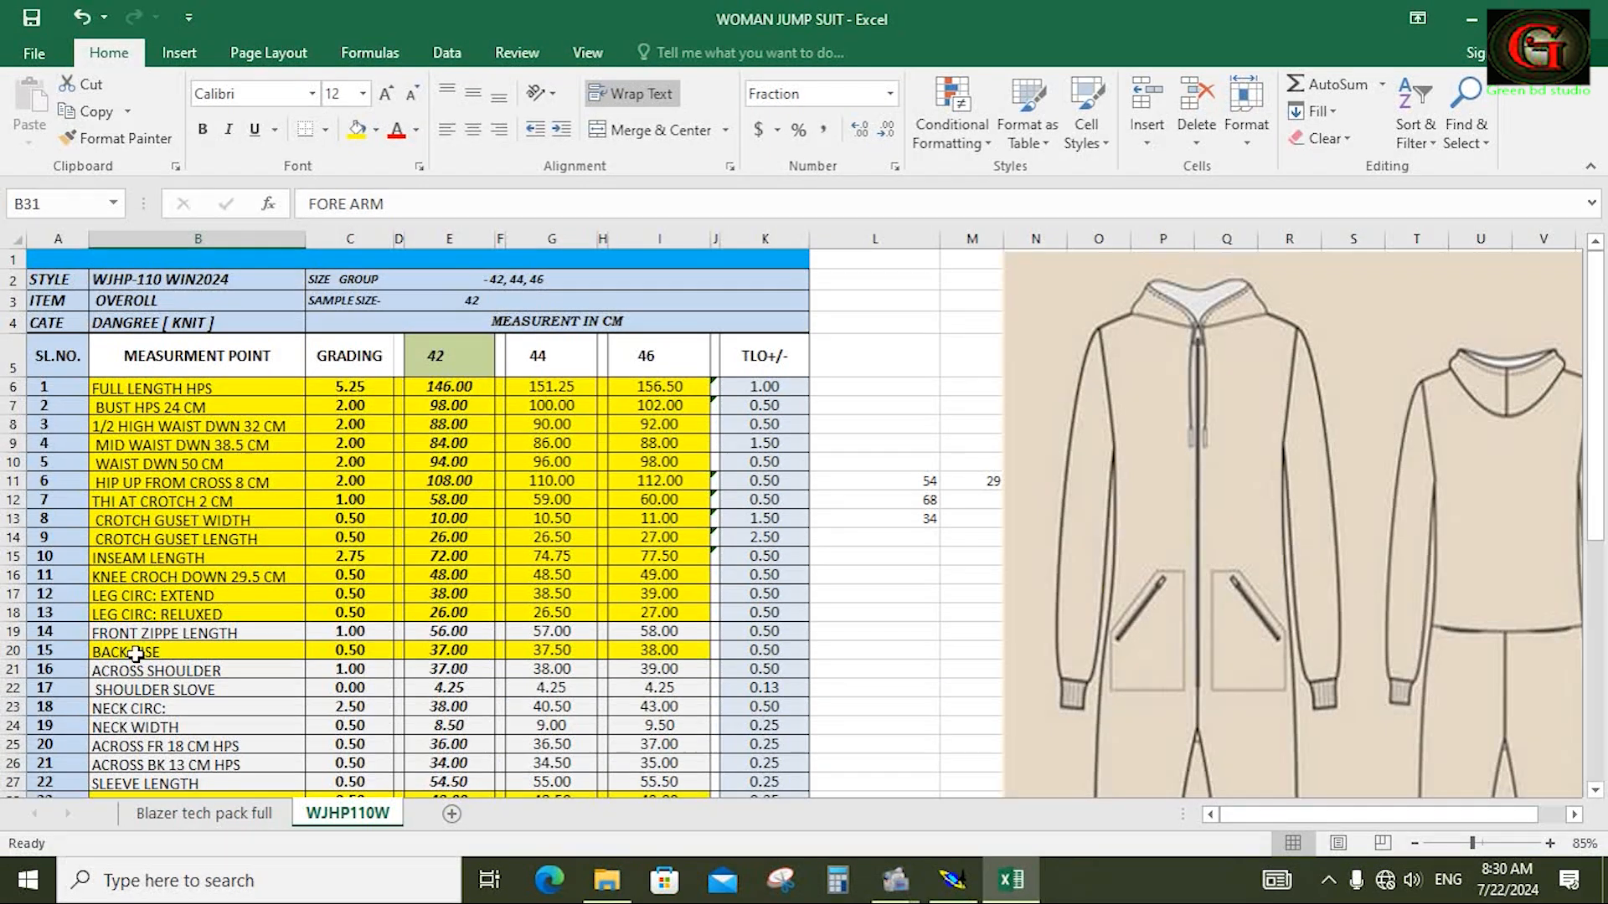
scroll(225, 638, down, 9)
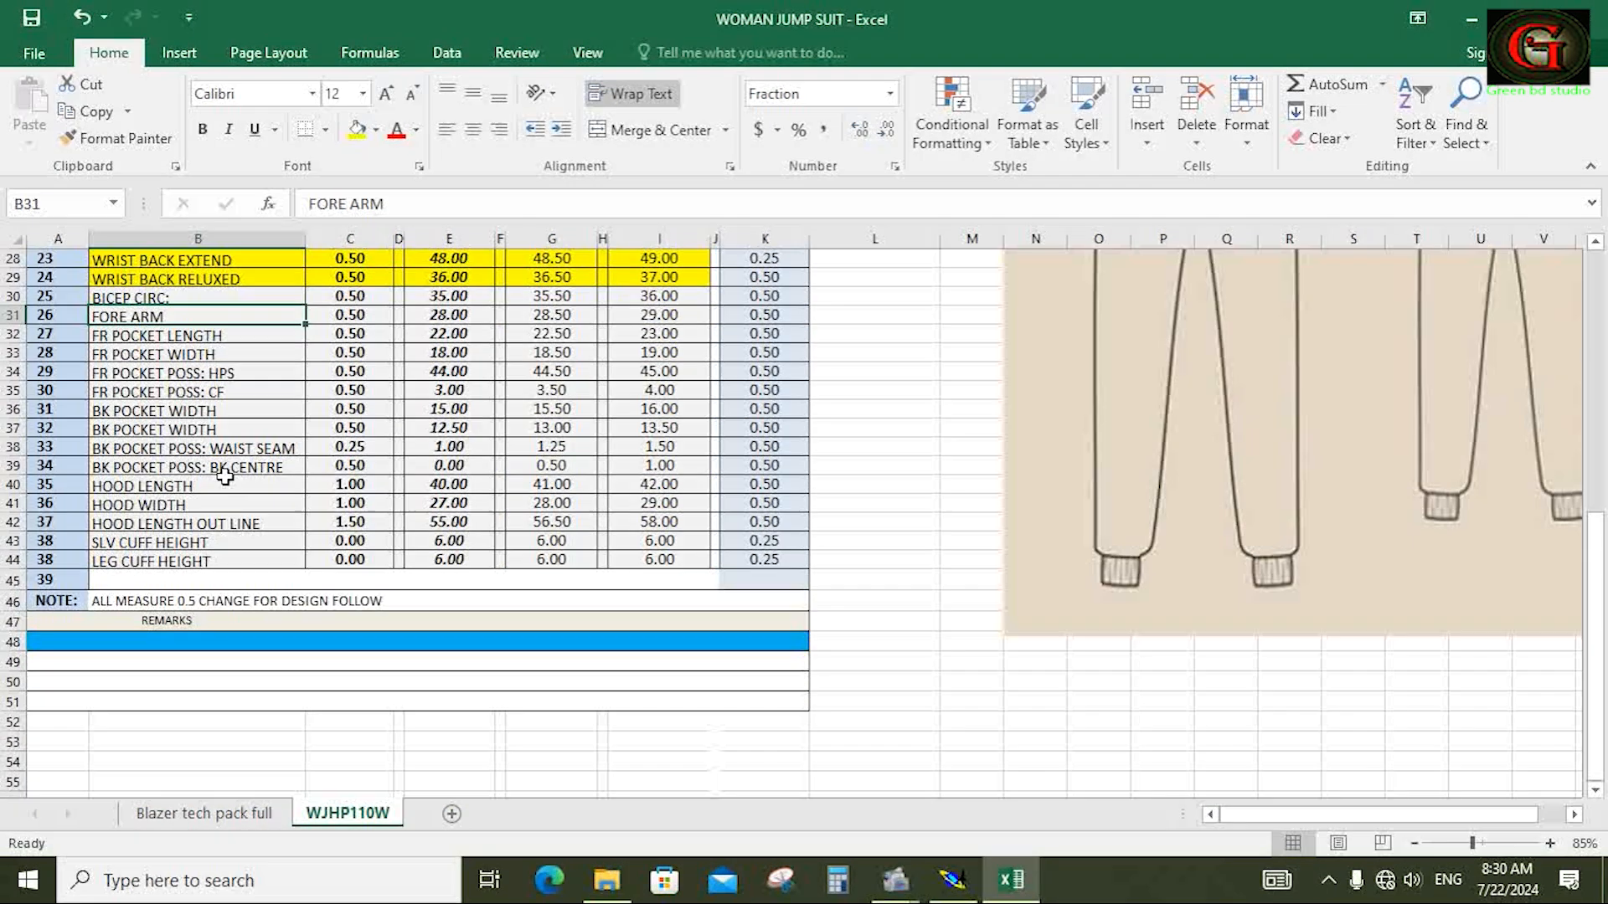
scroll(224, 475, up, 9)
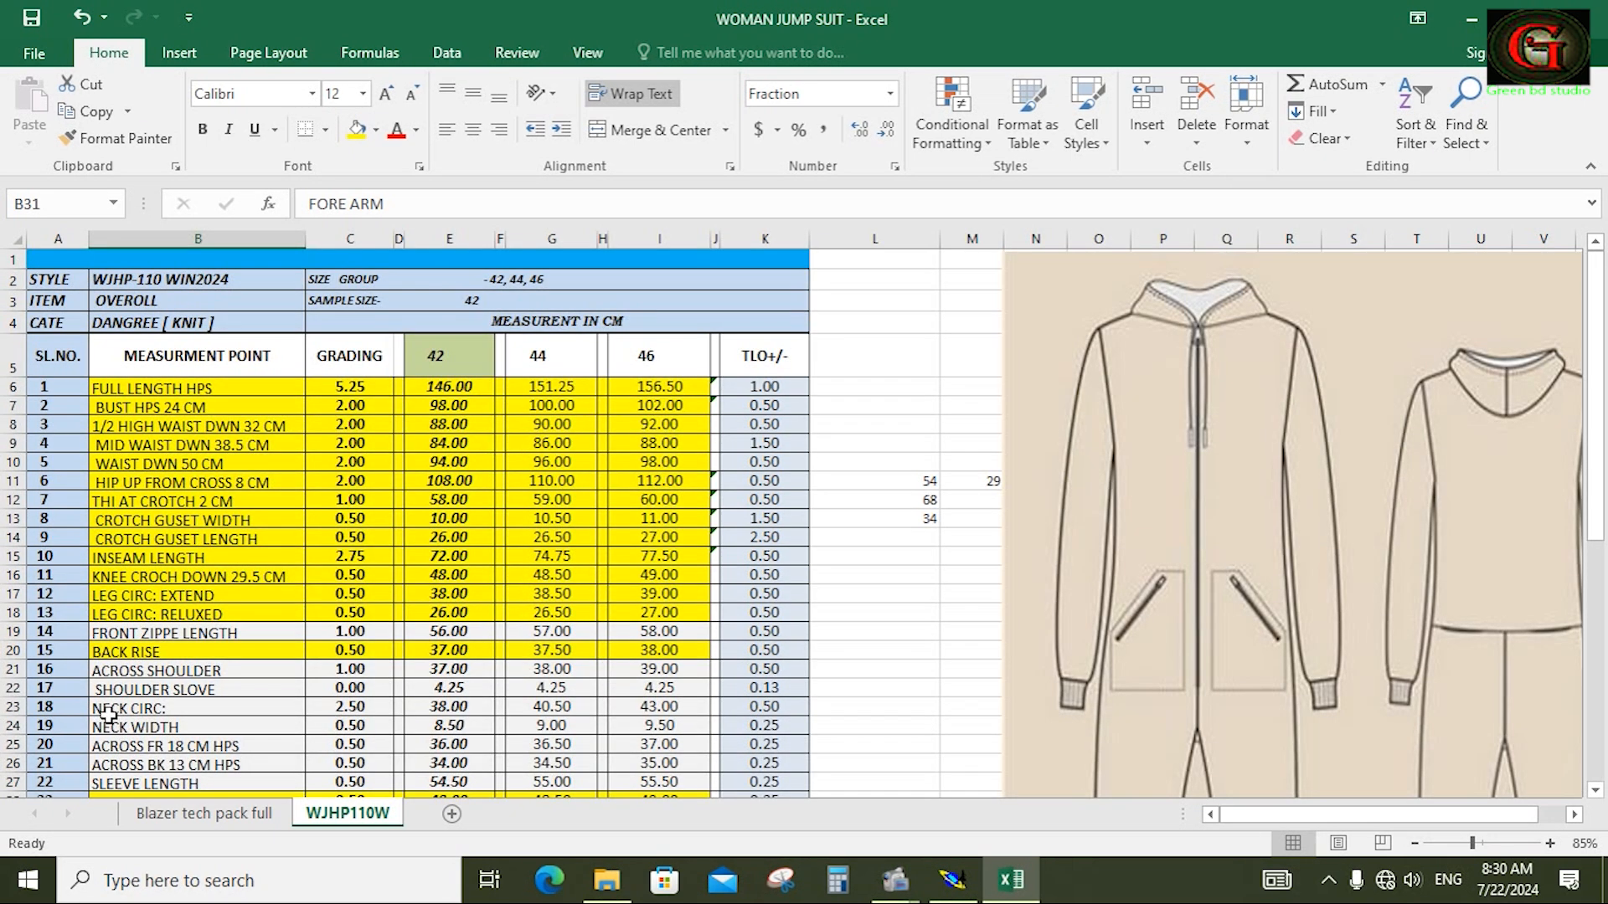
drag(118, 709, 408, 706)
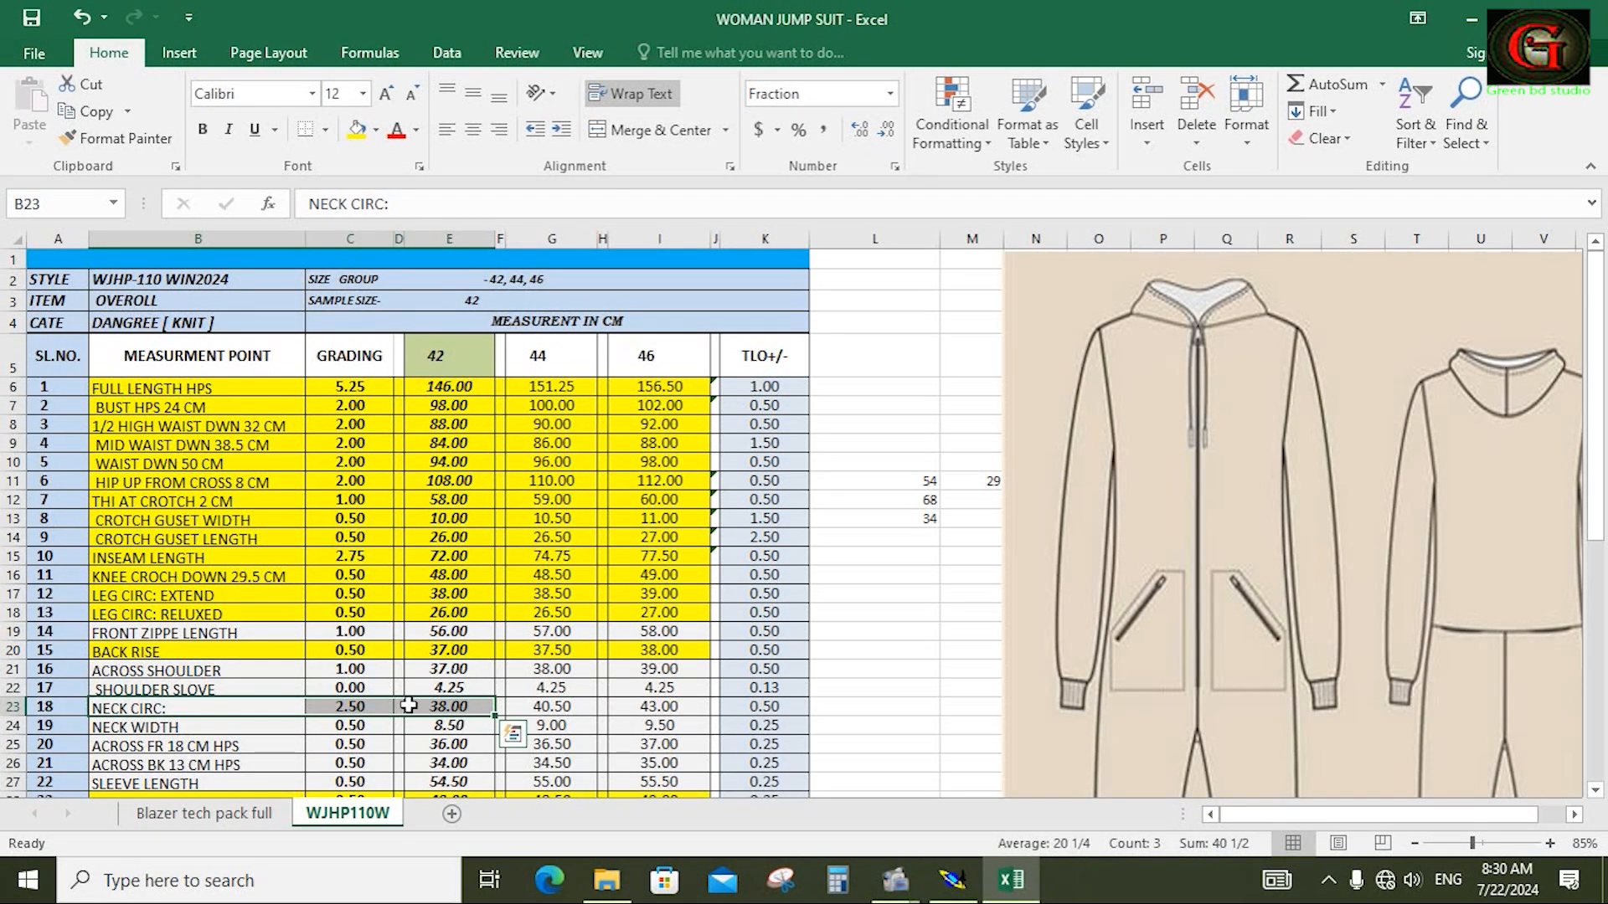
drag(109, 729, 479, 742)
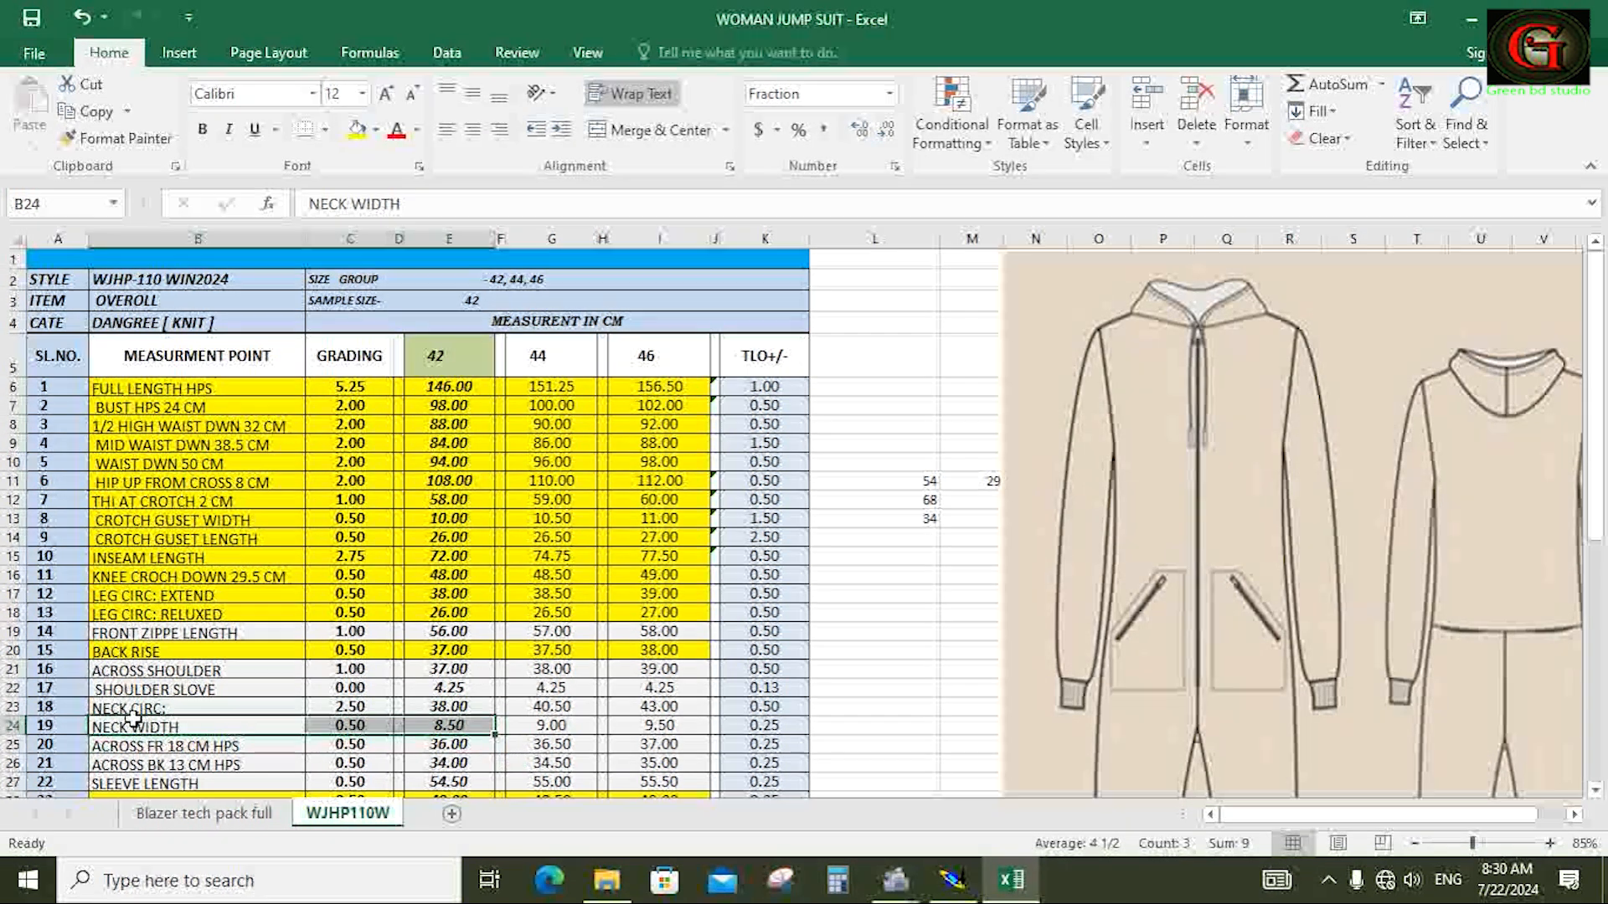
drag(130, 709, 429, 724)
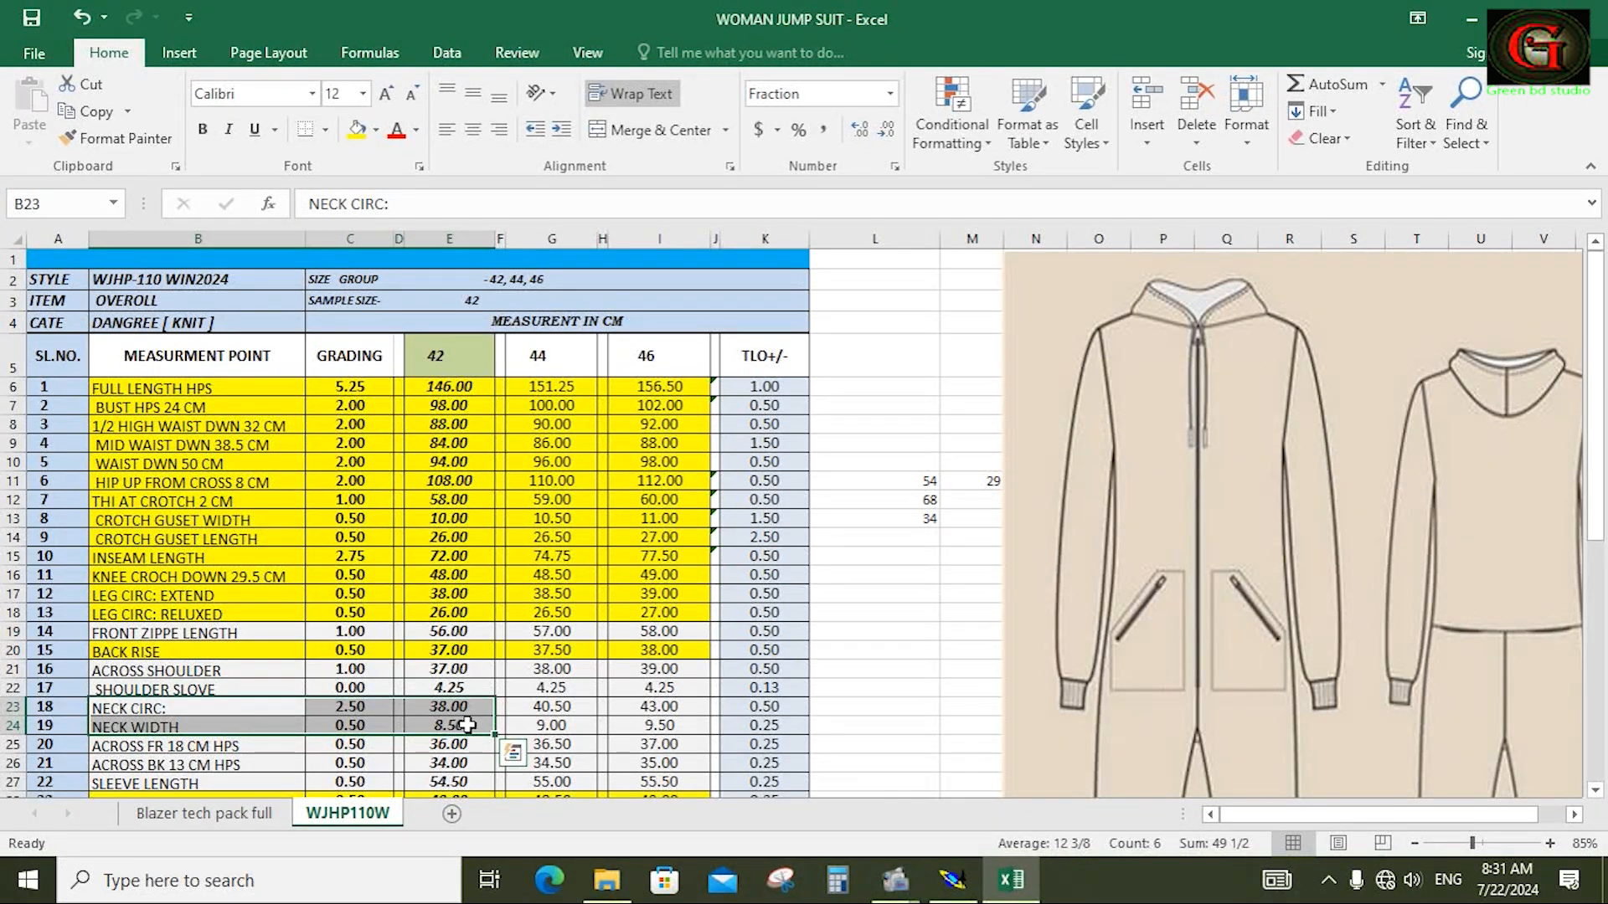
Set the size 42 NECK WIDTH measurement to 17
click(466, 725)
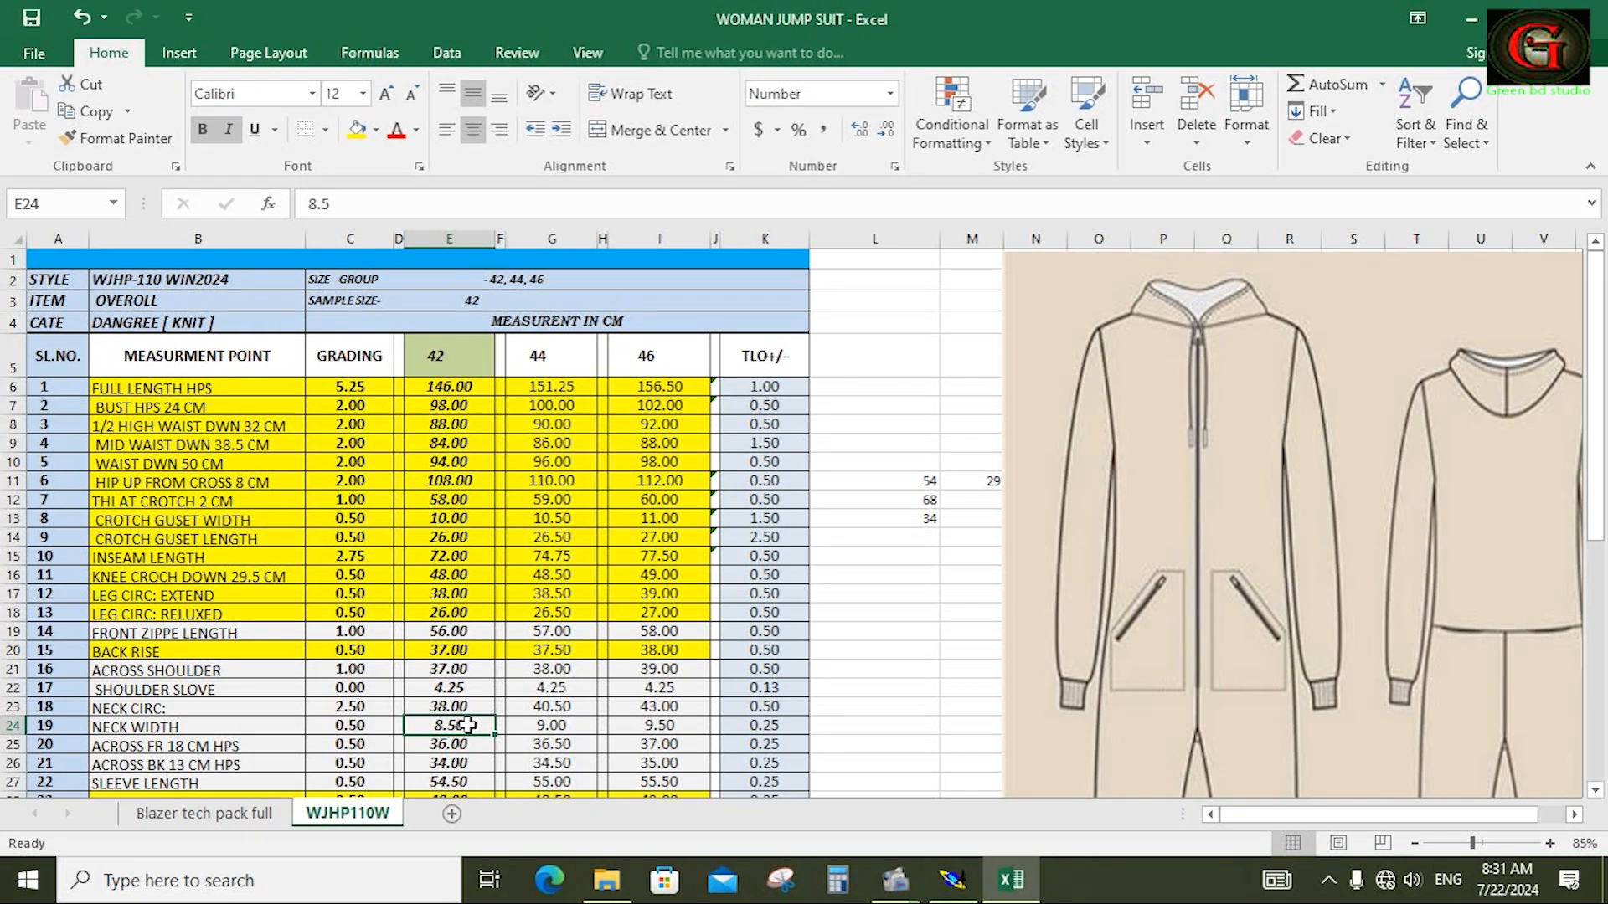
text(1)
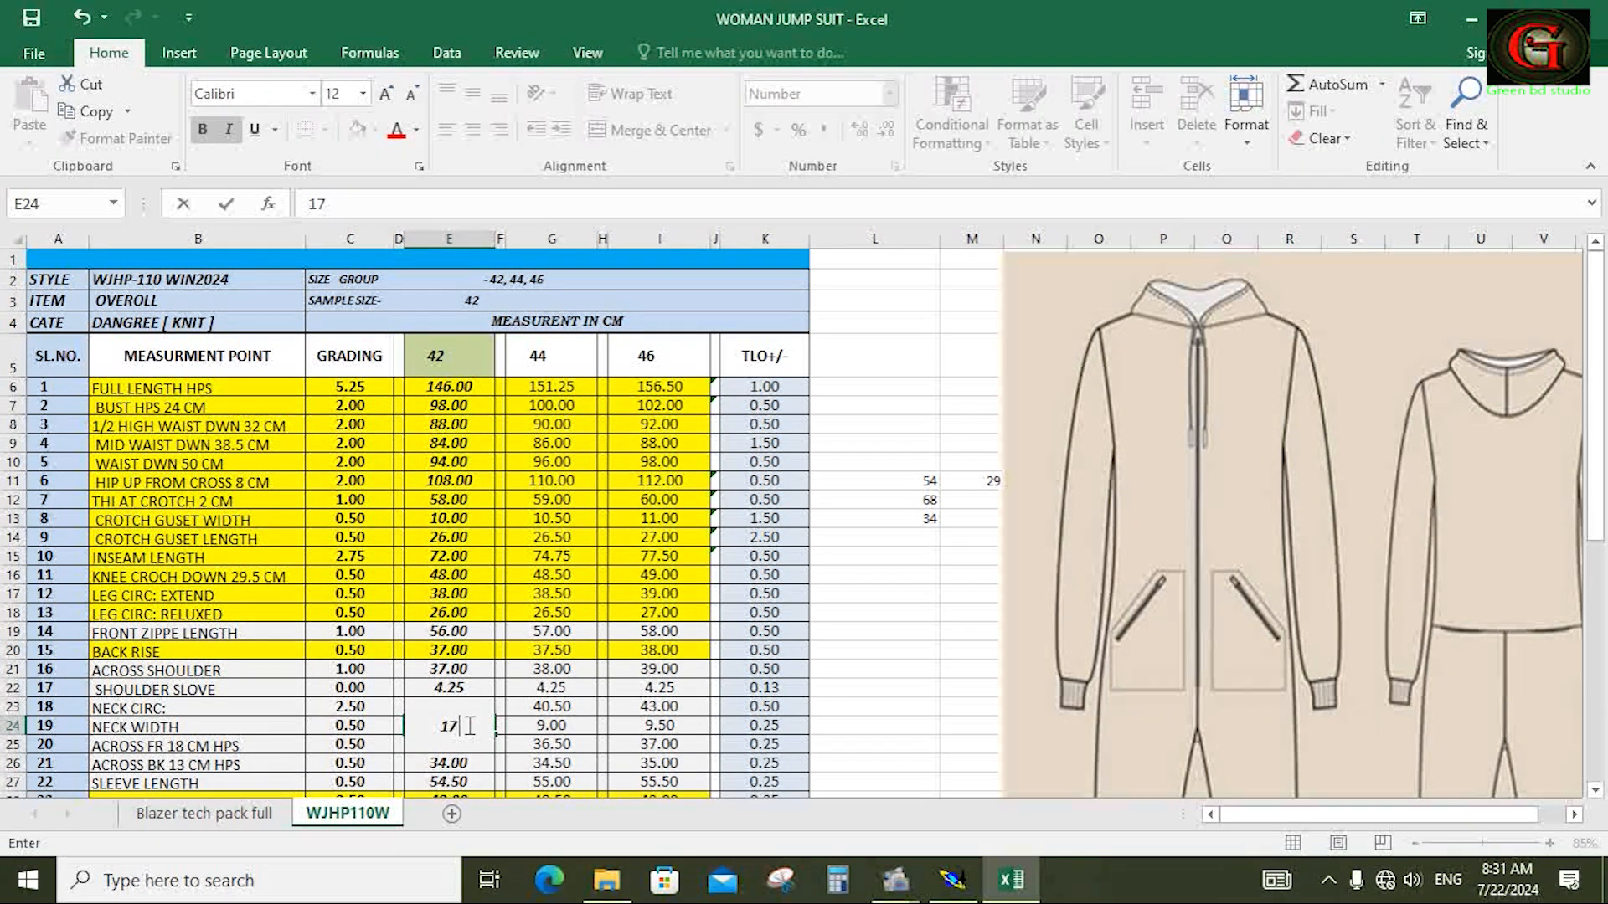
text(7)
key(Return)
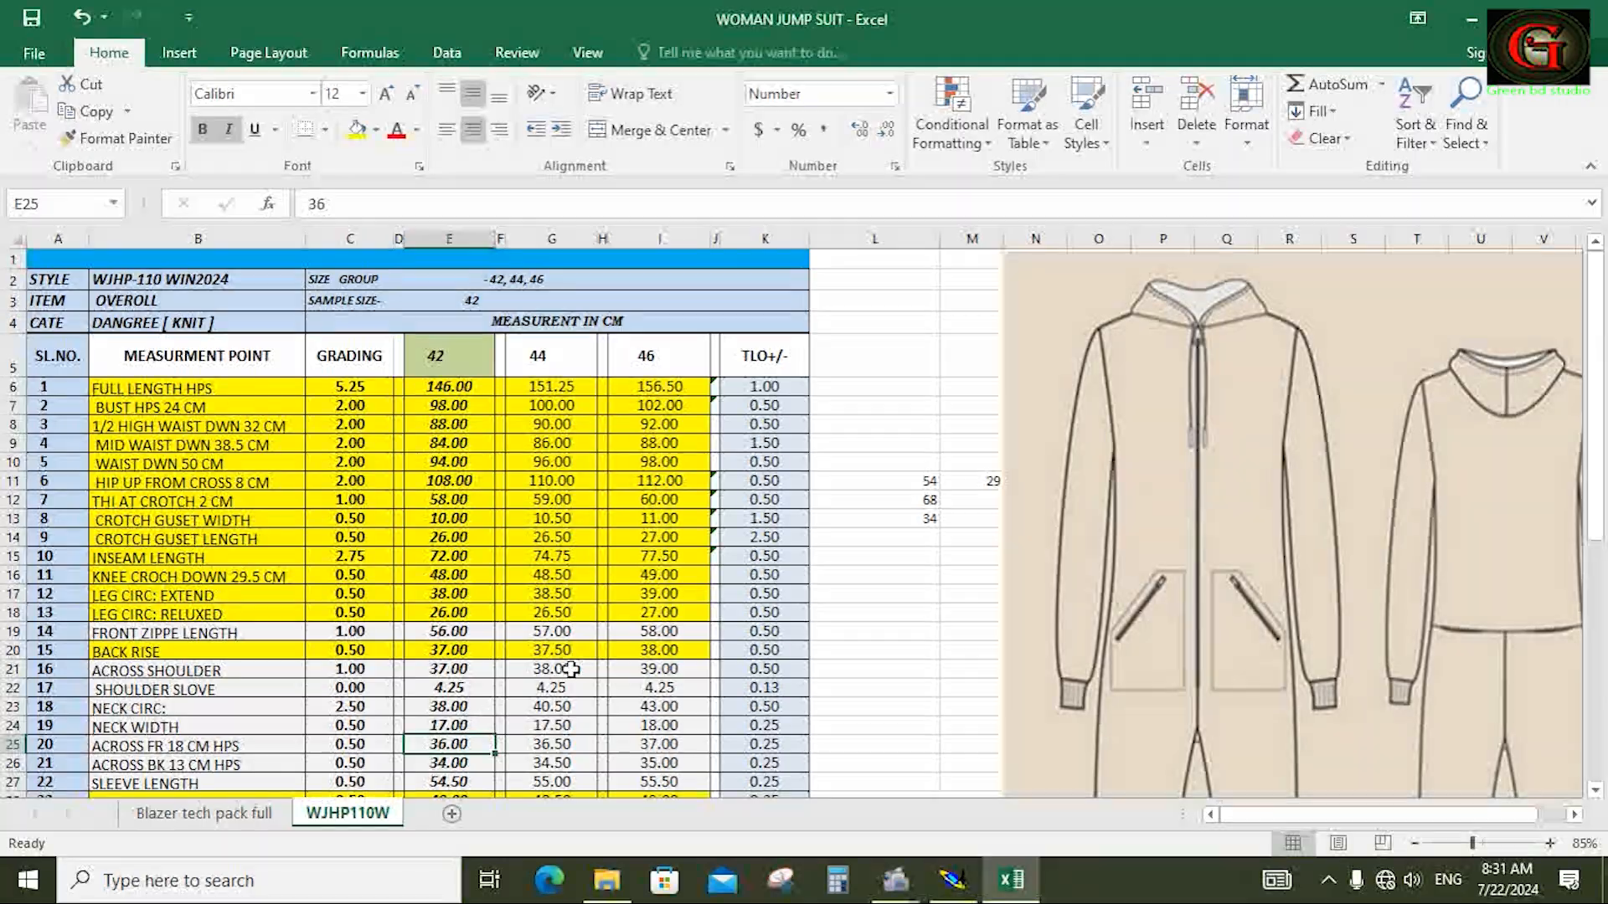
Switch to Modaris and draw an 8.5 cm Bezier line perpendicular to the horizontal centre line from its neck end
key(alt+Tab)
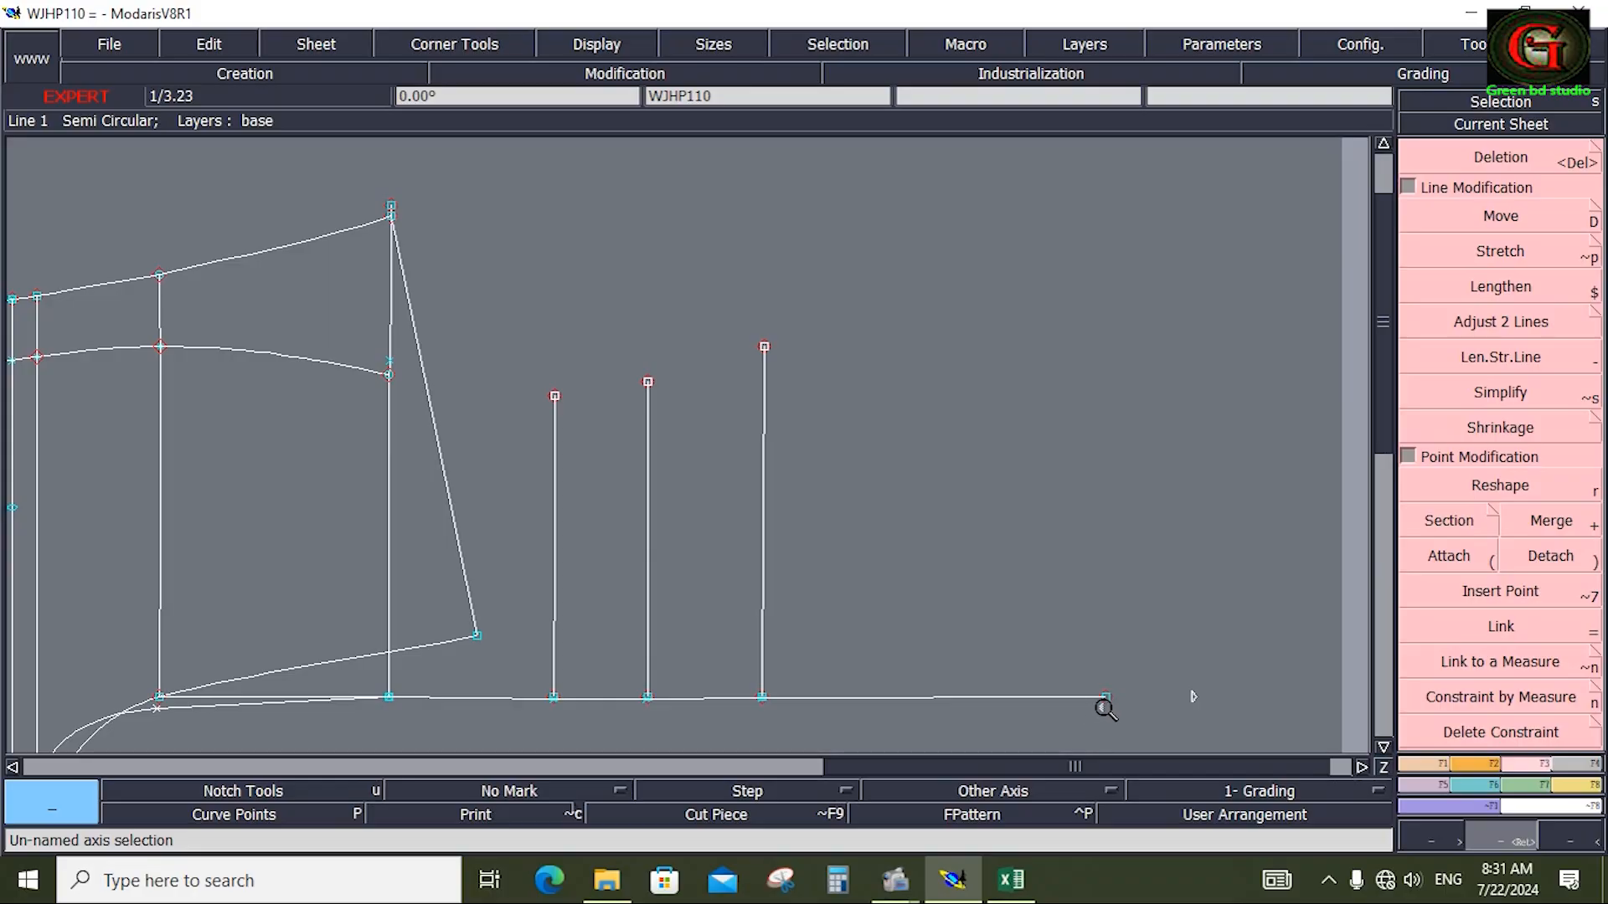
click(1426, 762)
click(1500, 662)
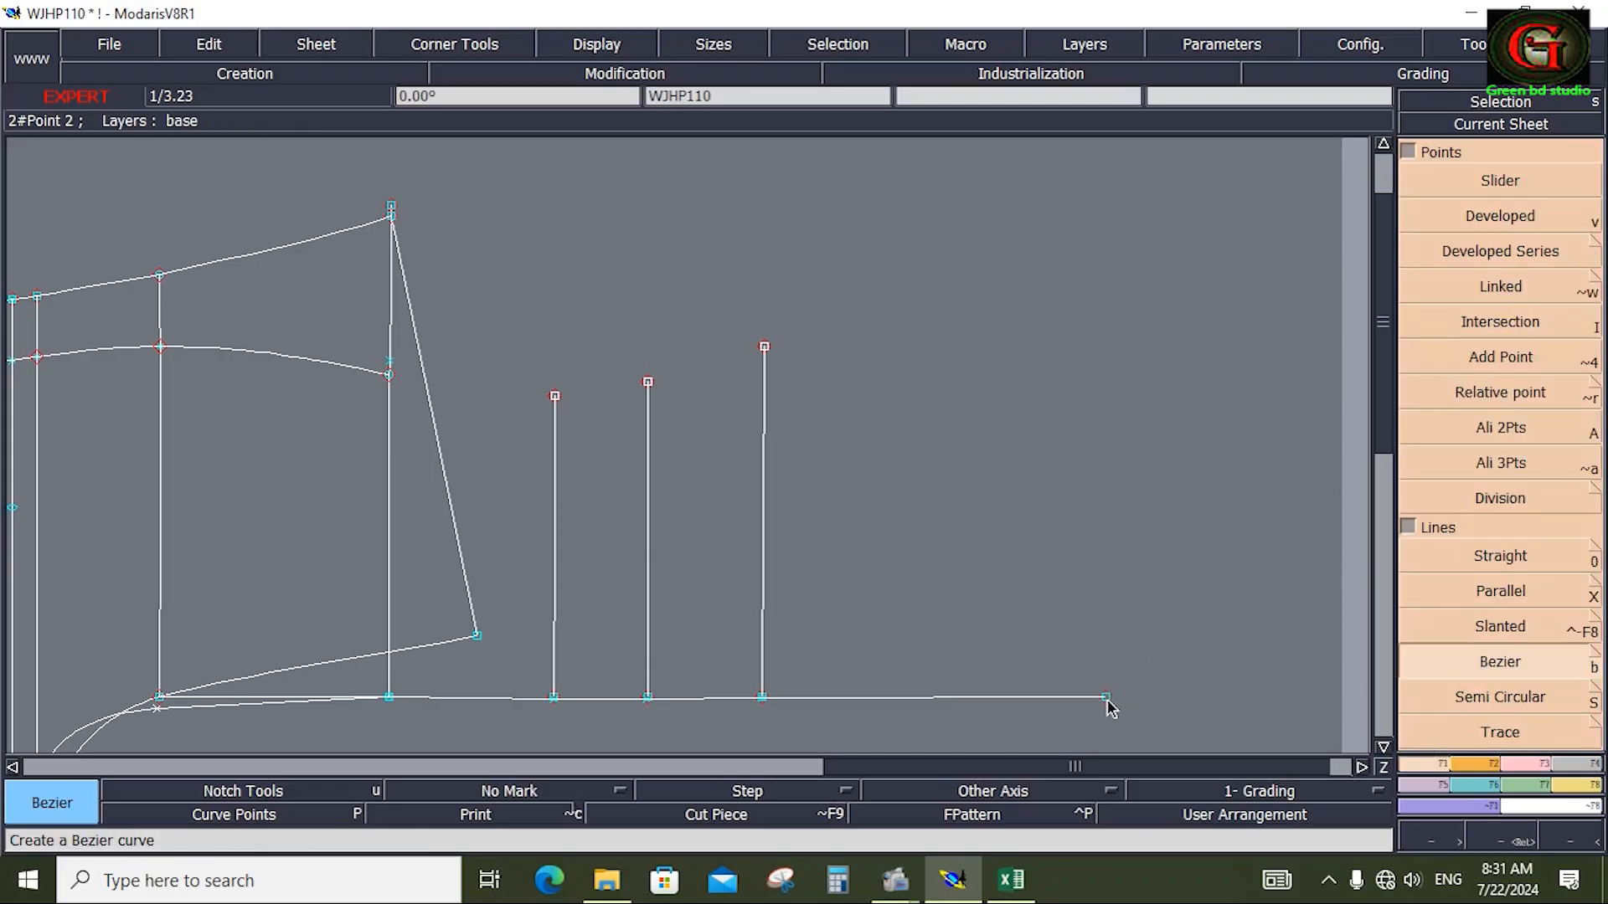
click(1105, 697)
text(13.00)
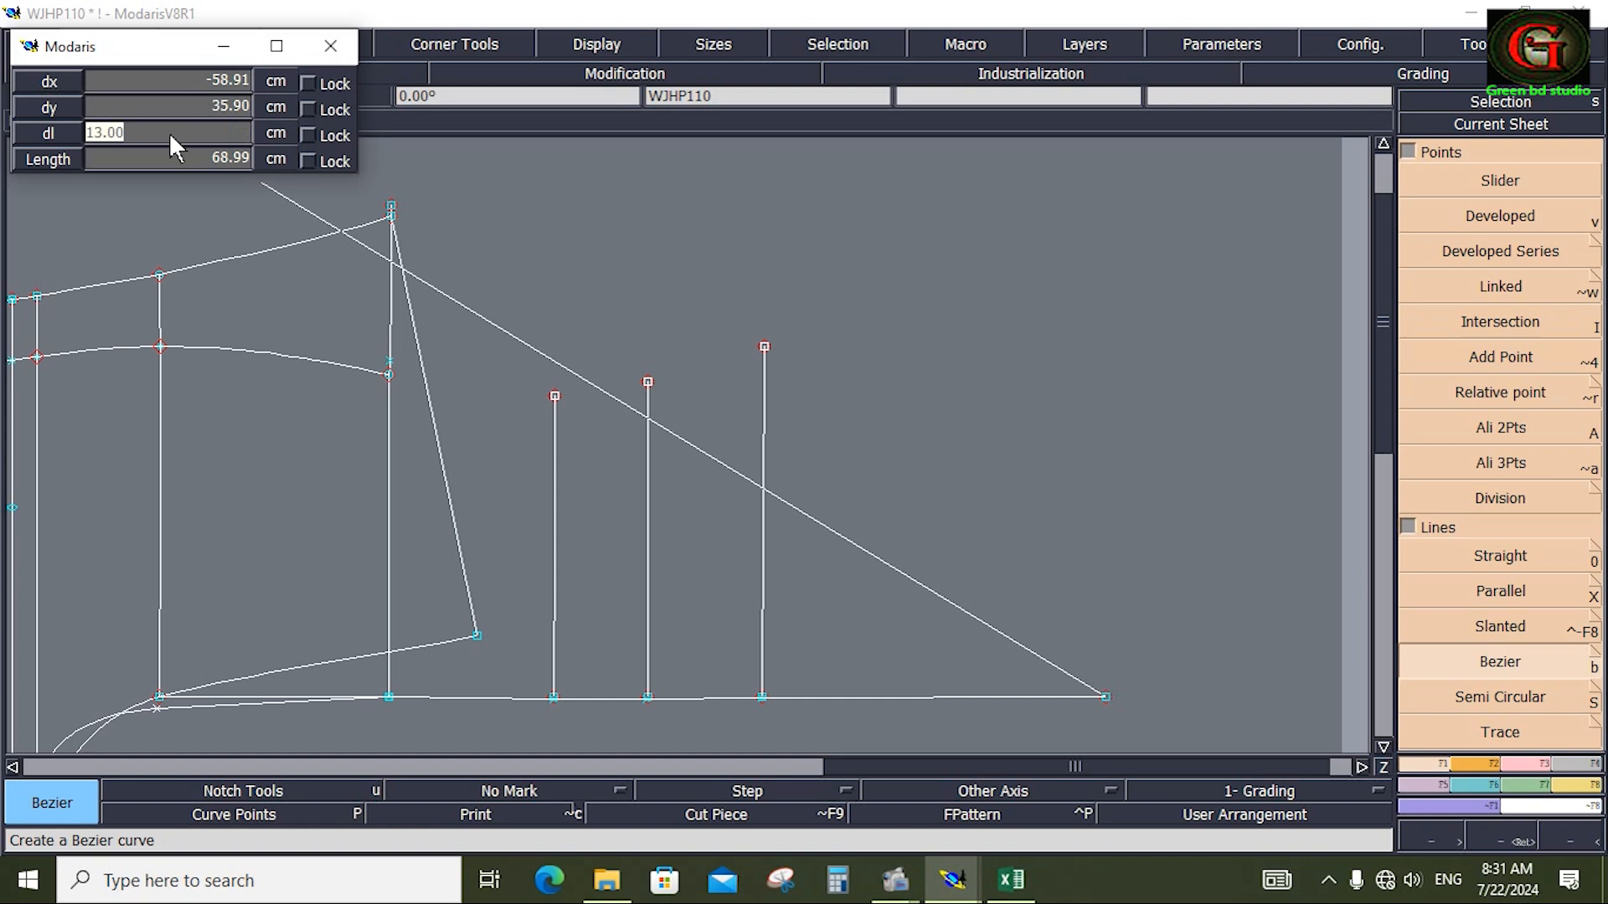
text(8.50)
click(1115, 570)
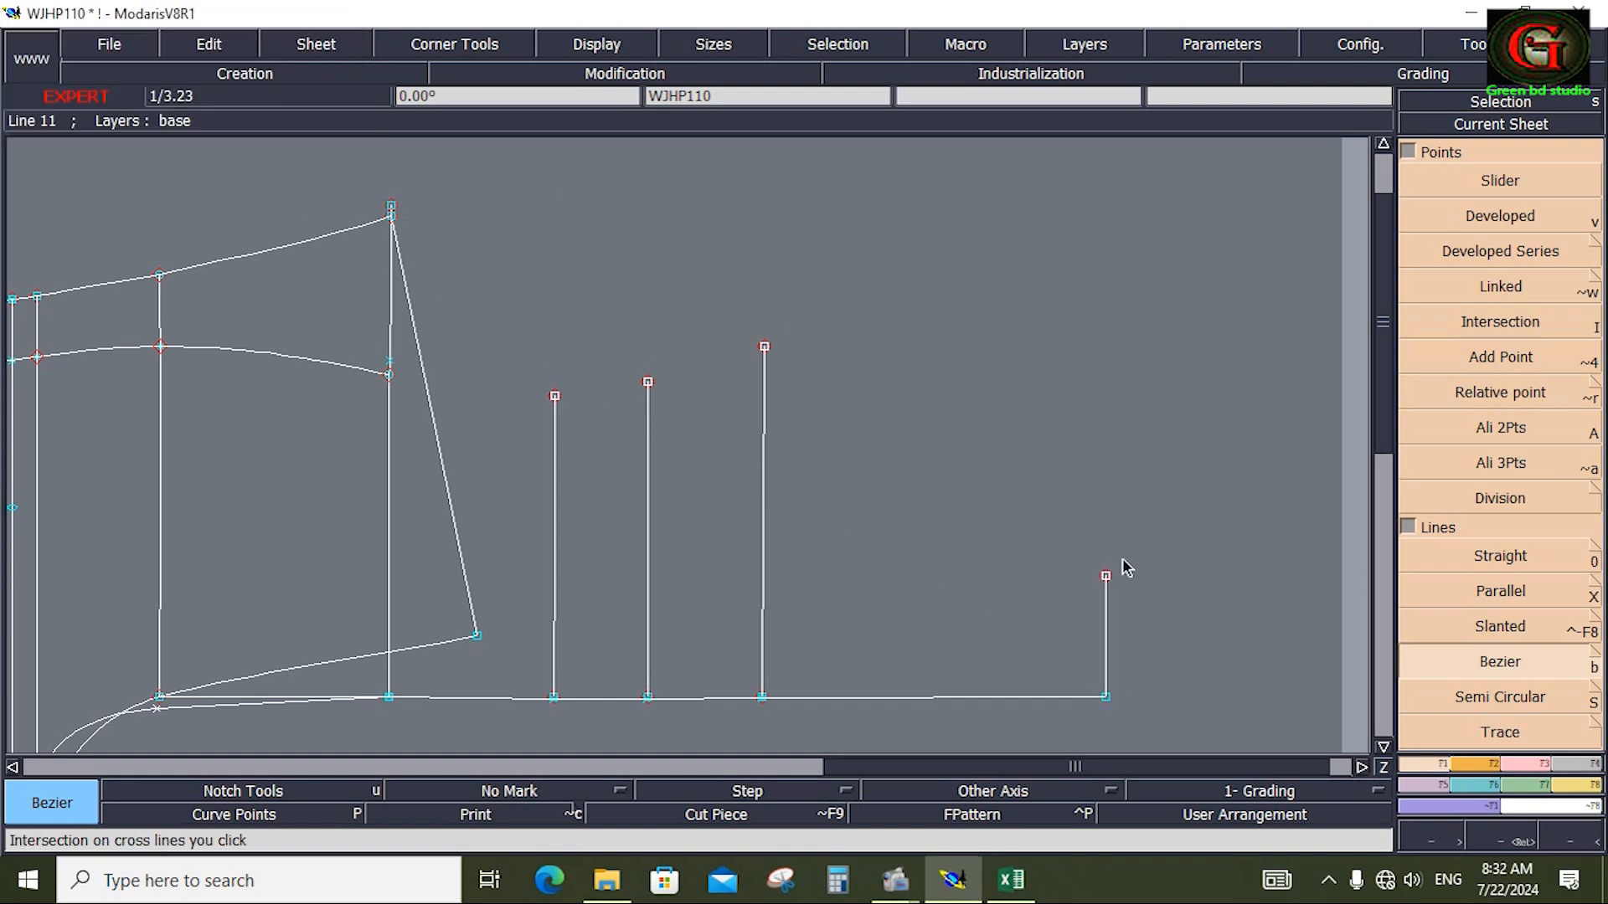
In the Excel size chart, fill the ACROSS SHOULDER and SHOULDER SLOVE rows yellow from their names through the size 46 values
click(1013, 880)
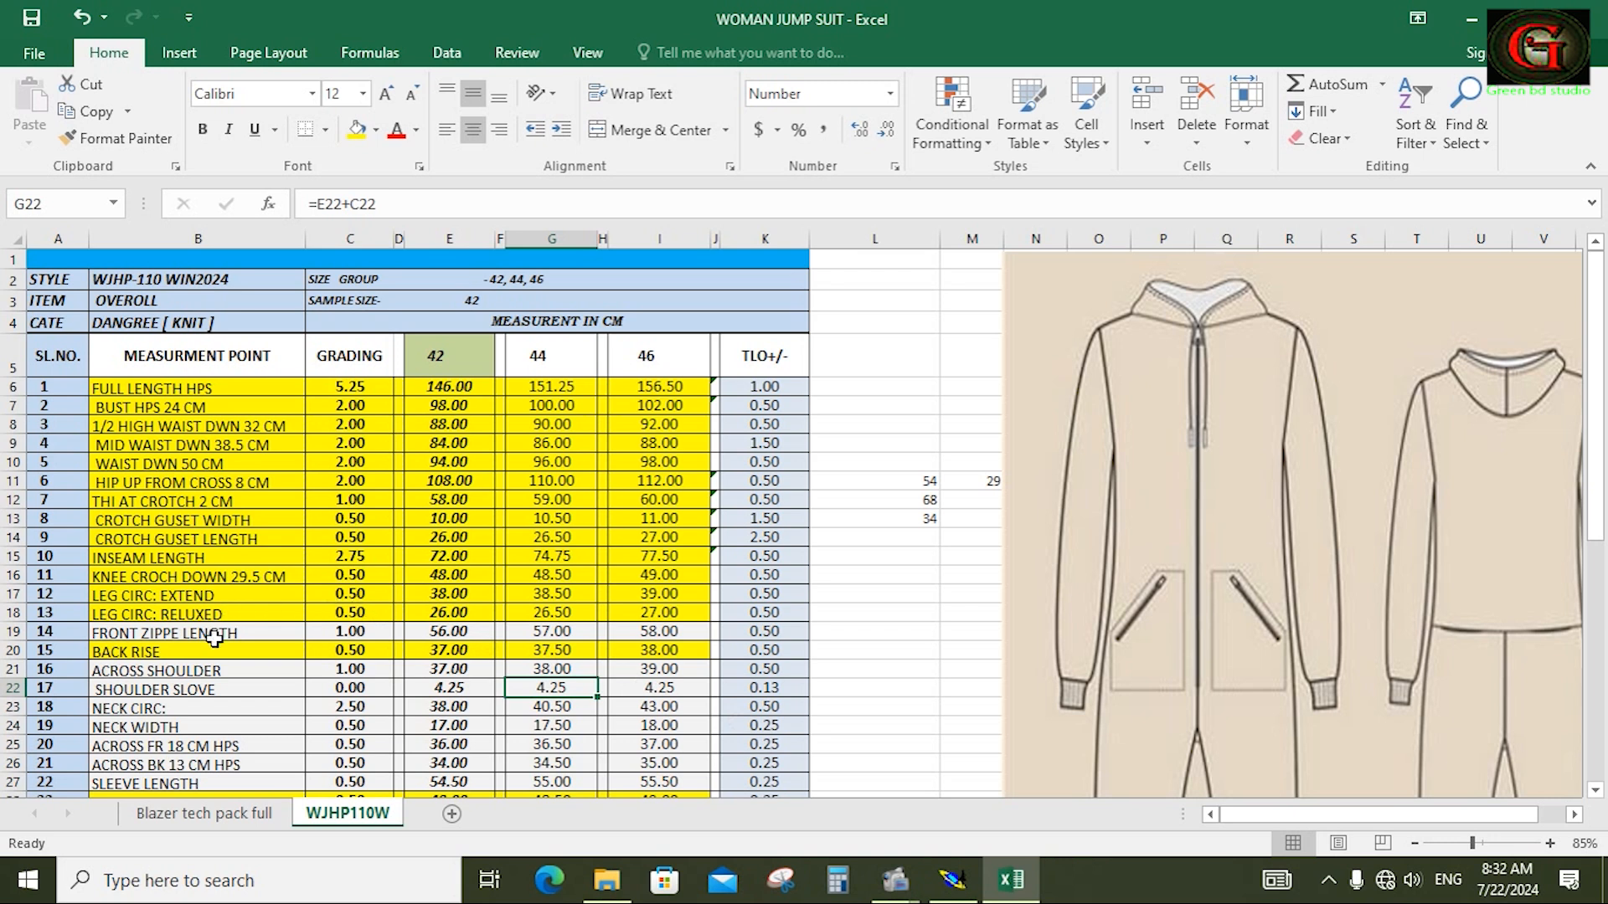
drag(188, 674, 649, 683)
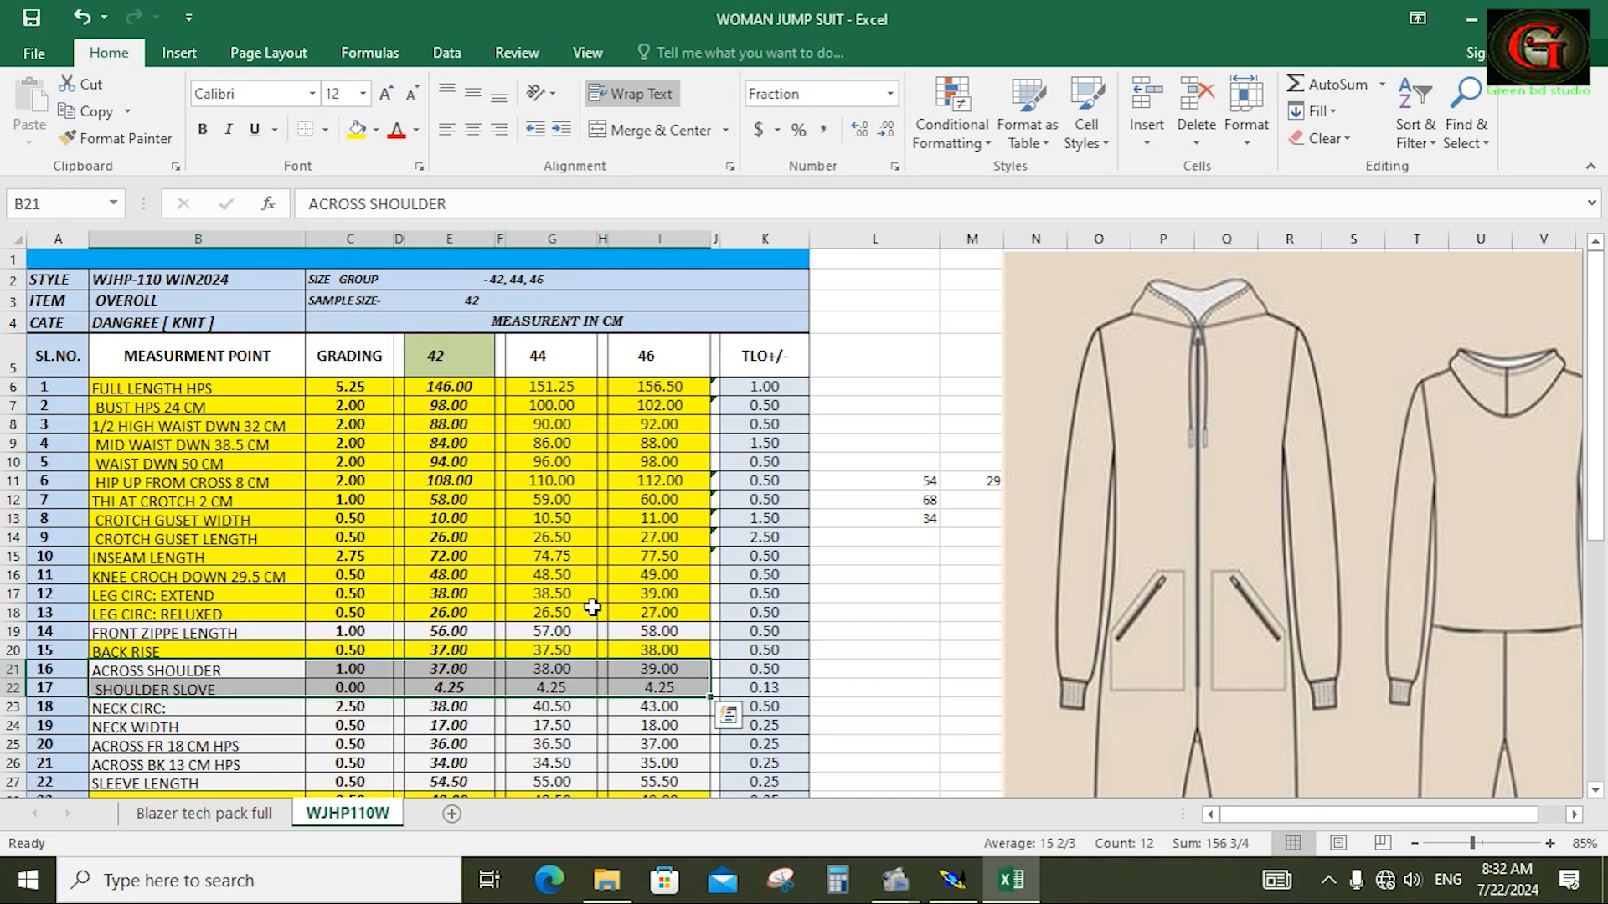
key(alt+Tab)
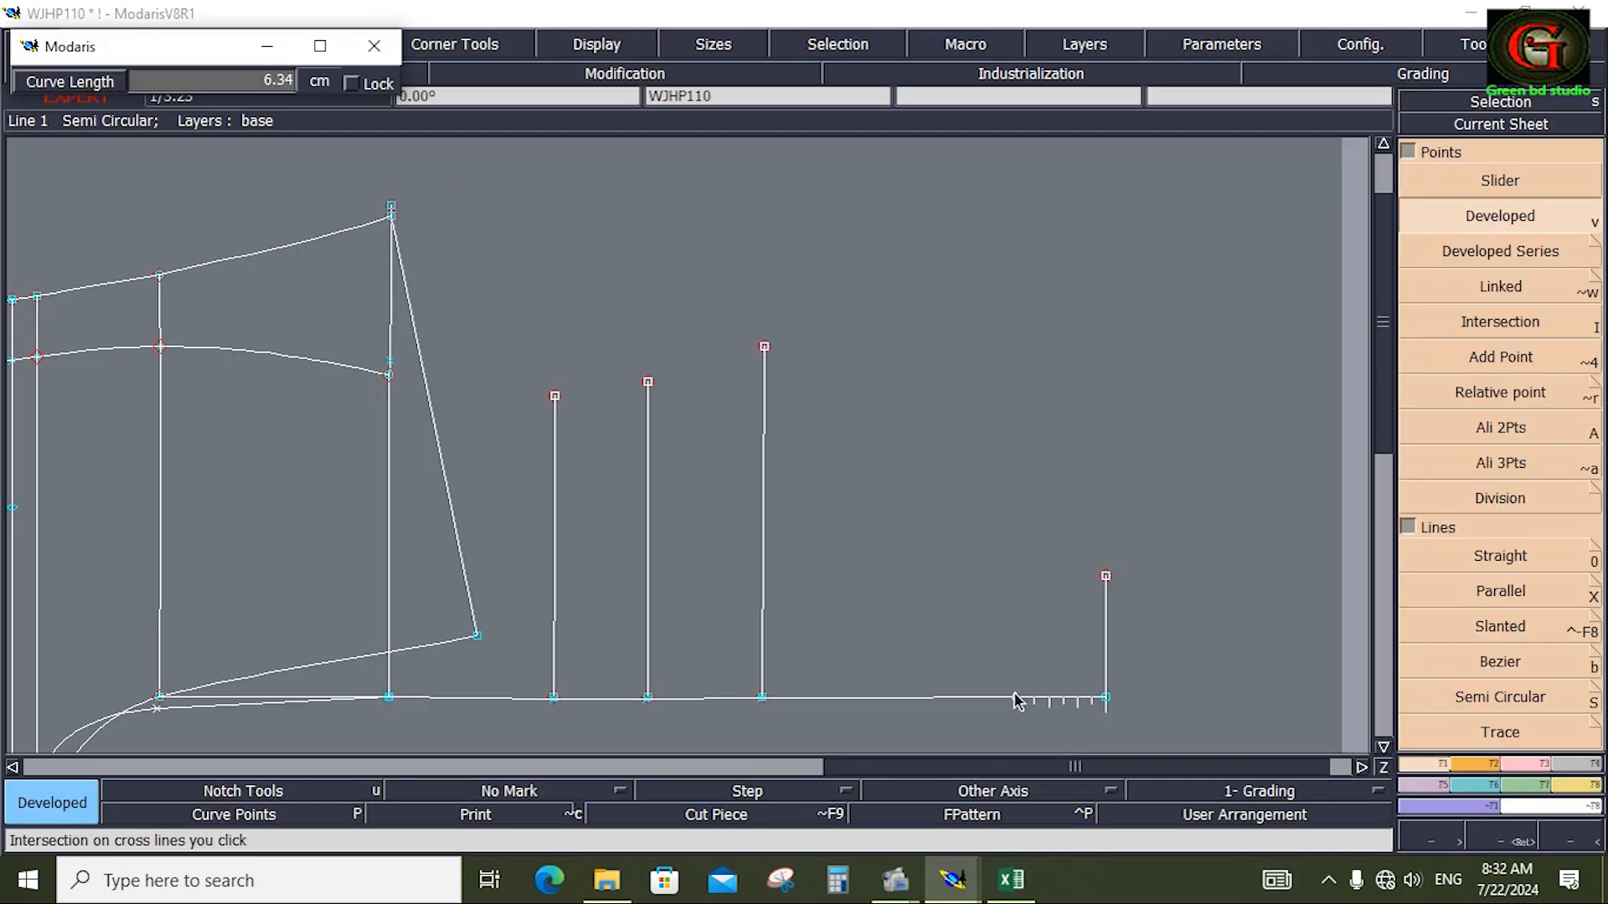
In Modaris, place a developed point on the centre line 4.25 cm from its neck end
text(2.00)
text(4.25)
key(Return)
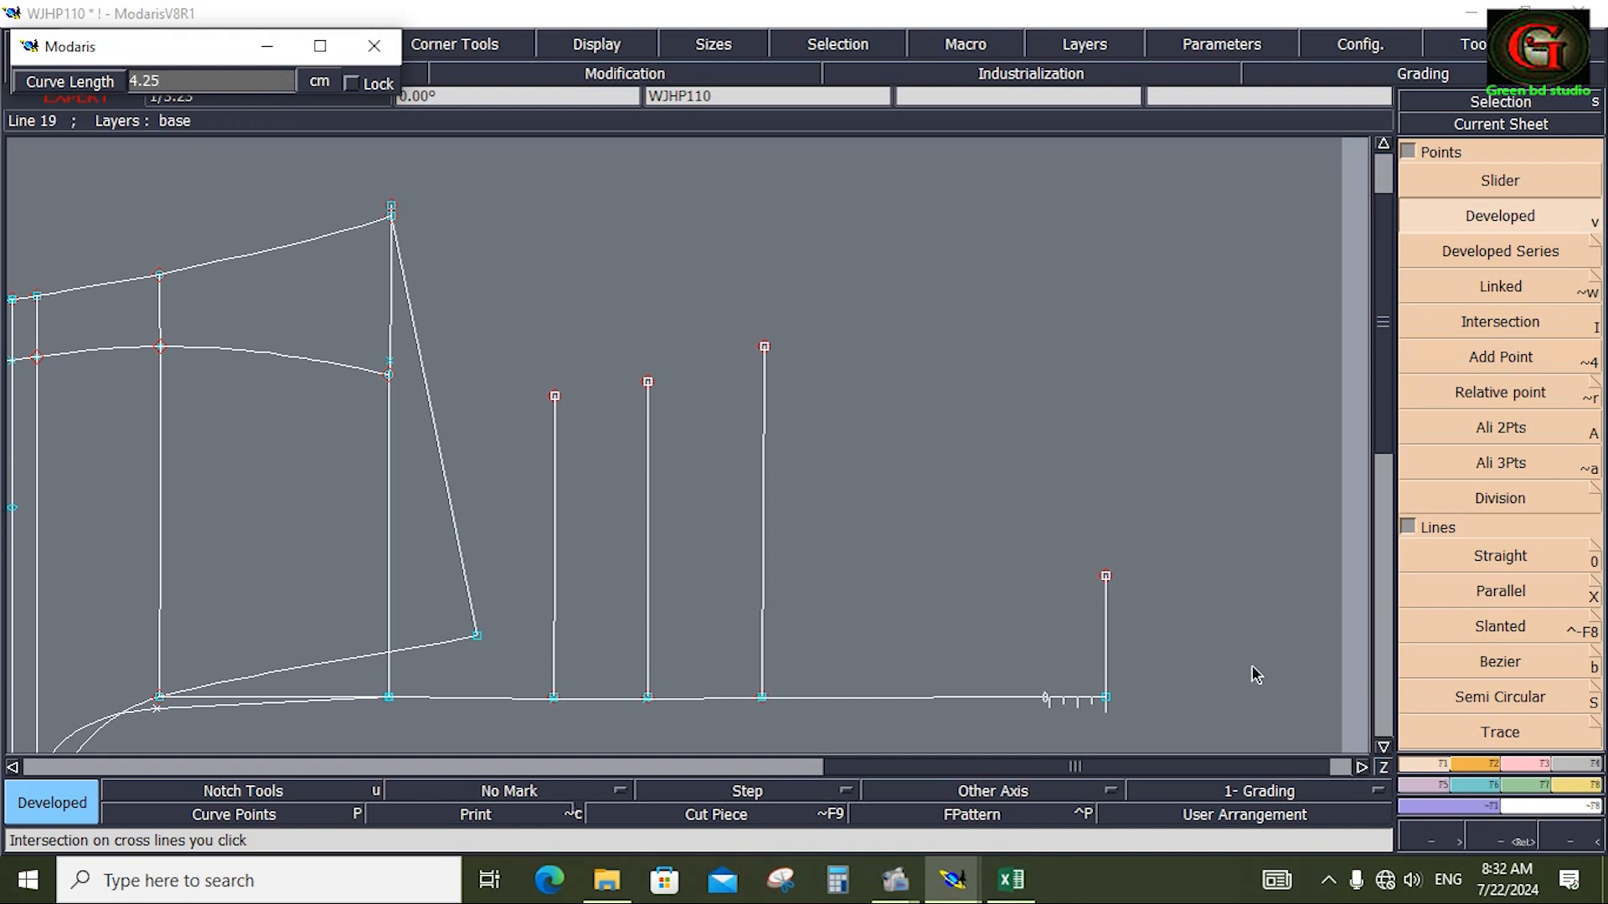
click(1248, 641)
Check the size chart, and in Modaris draw an 18.5 cm perpendicular Bezier line from the 4.25 cm shoulder-slope point
click(1010, 879)
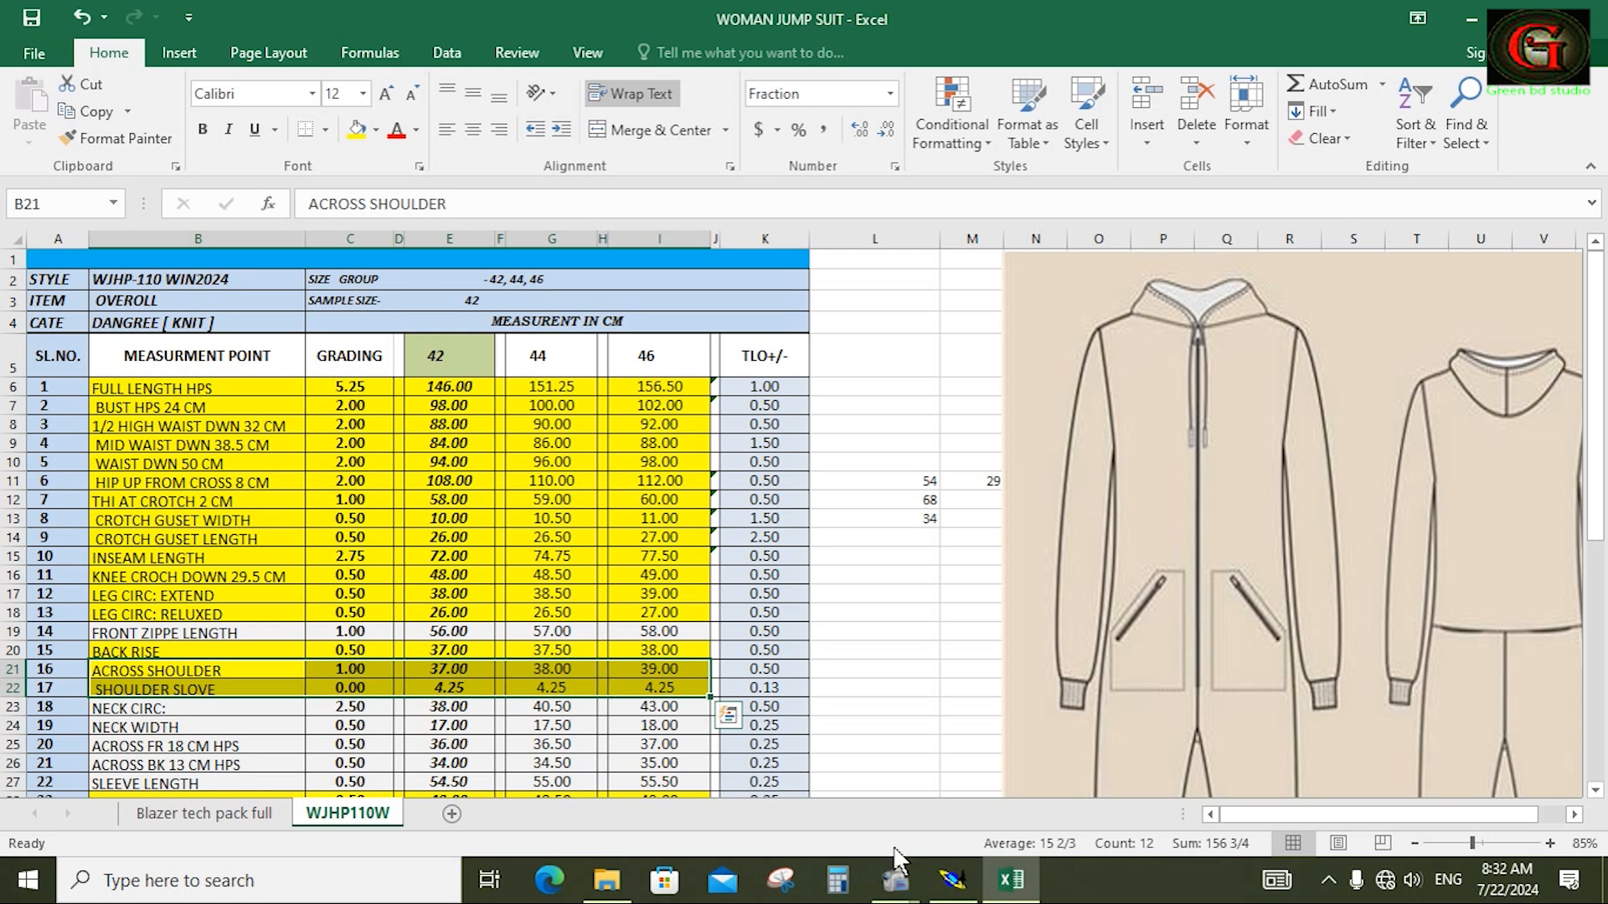
click(953, 879)
click(1532, 255)
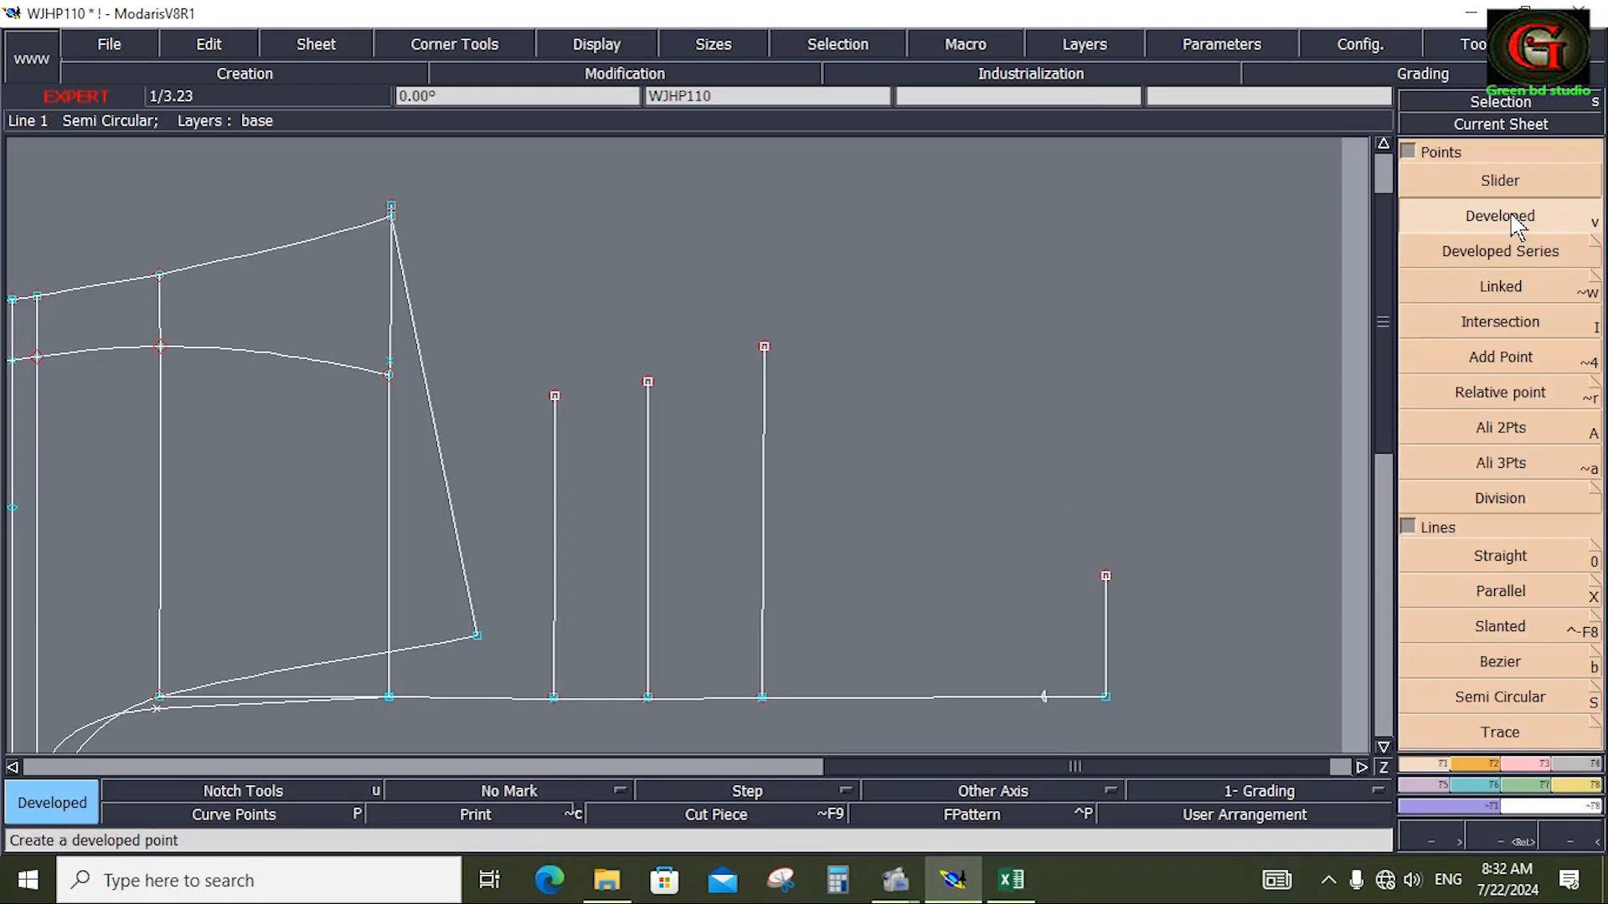
click(1500, 661)
click(1044, 697)
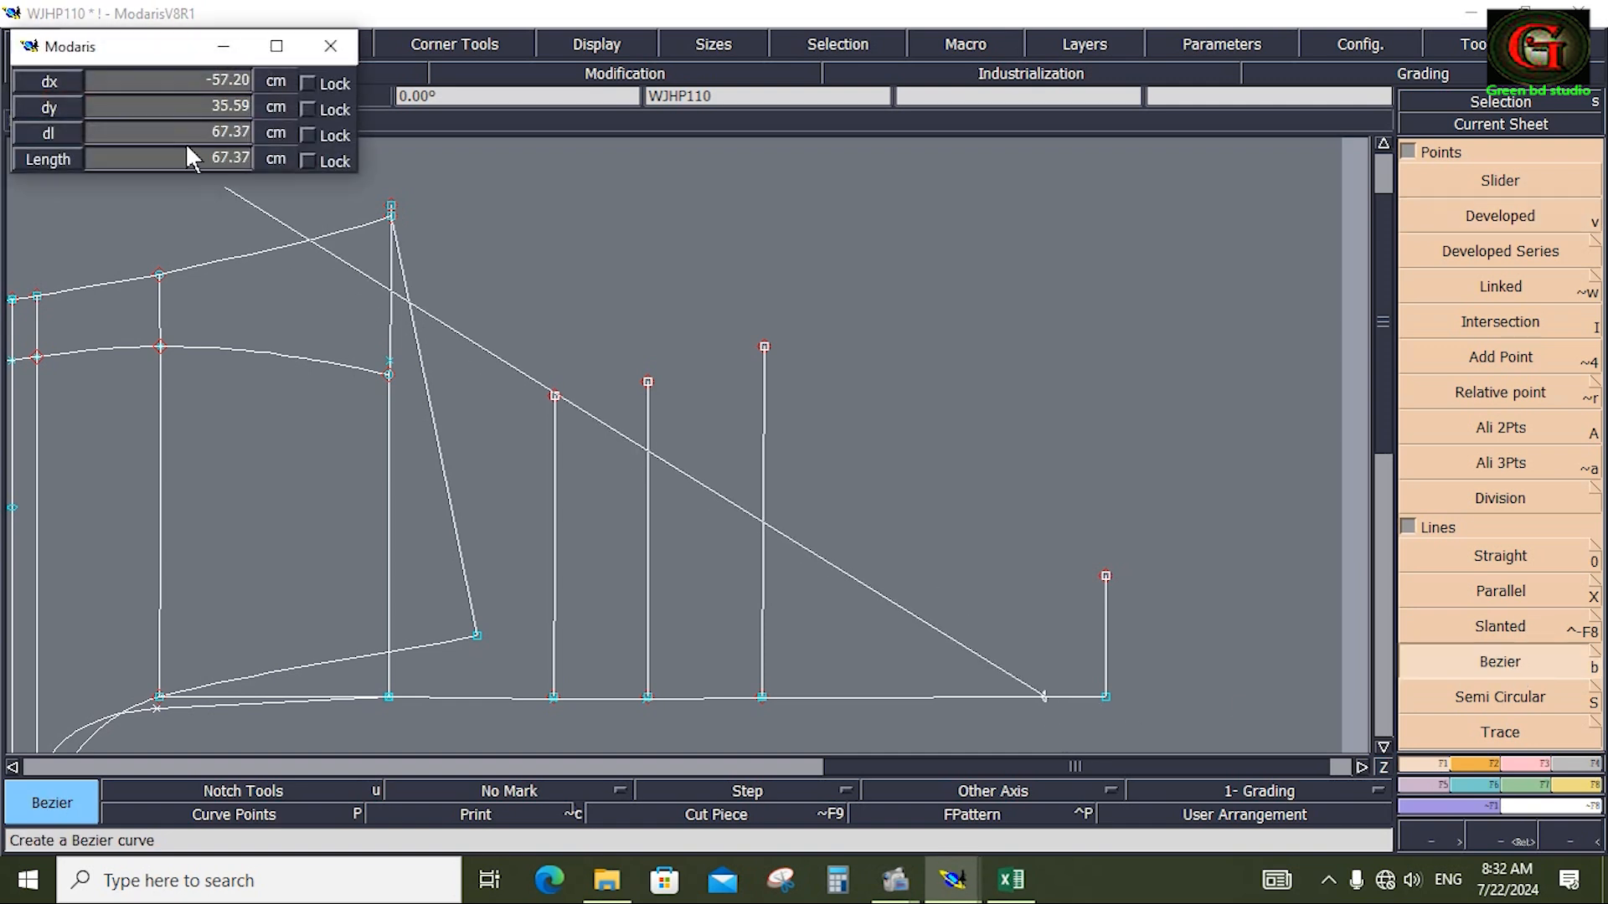
click(149, 134)
text(8.50)
text(18.5)
key(Return)
click(1046, 434)
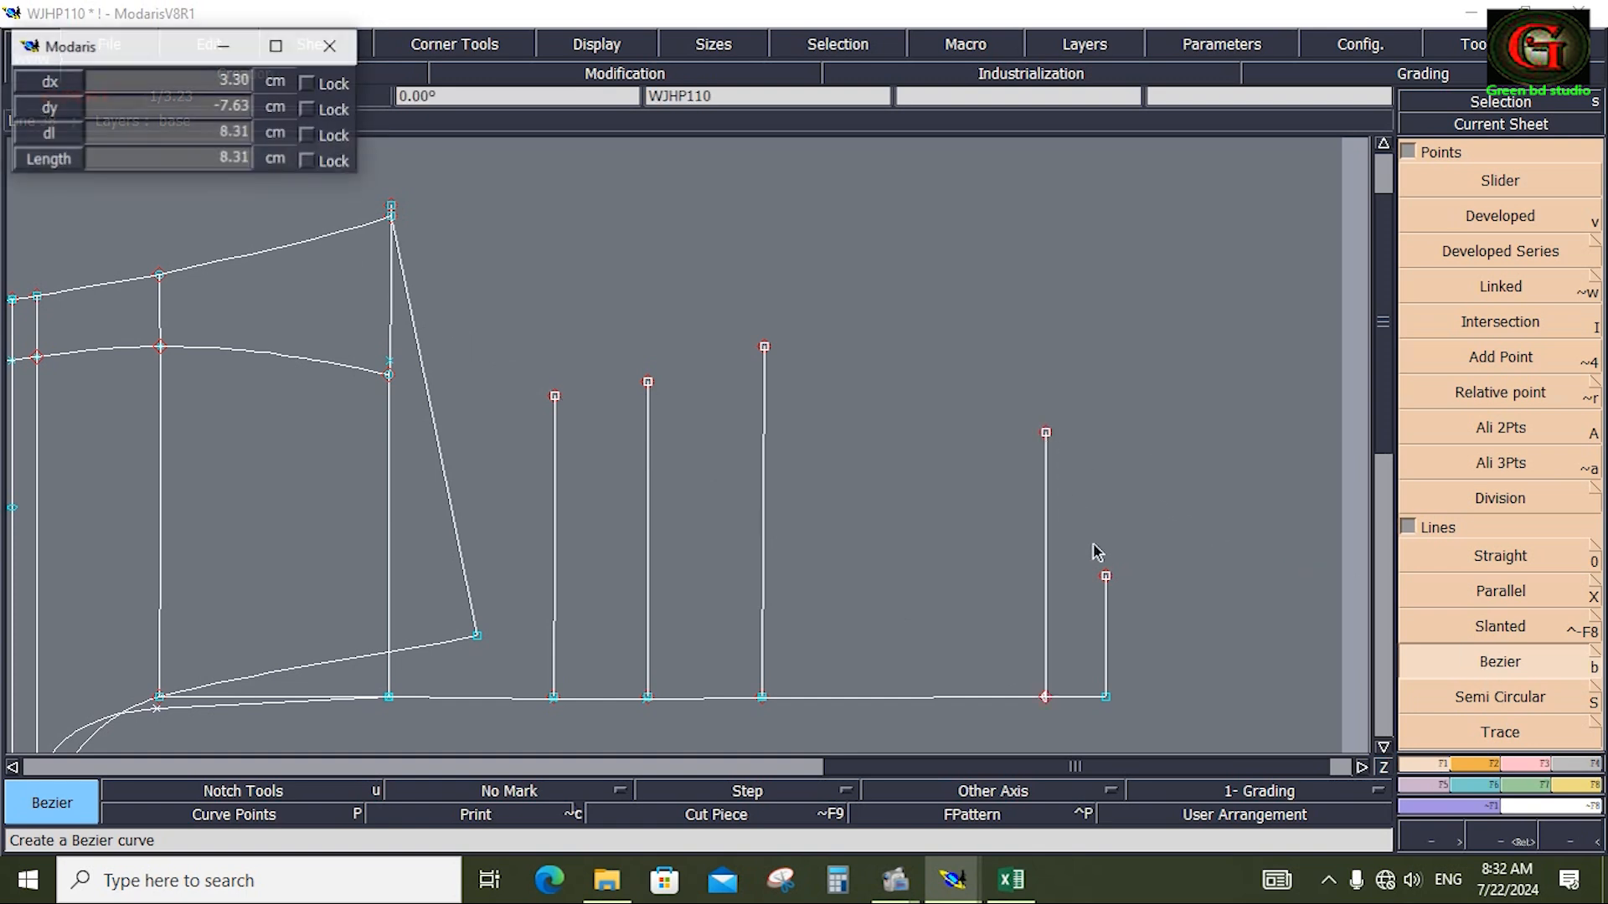
Draw the shoulder line to the 8.5 cm neck-width line's tip, and join the bust line's tip to the shoulder point
click(1105, 576)
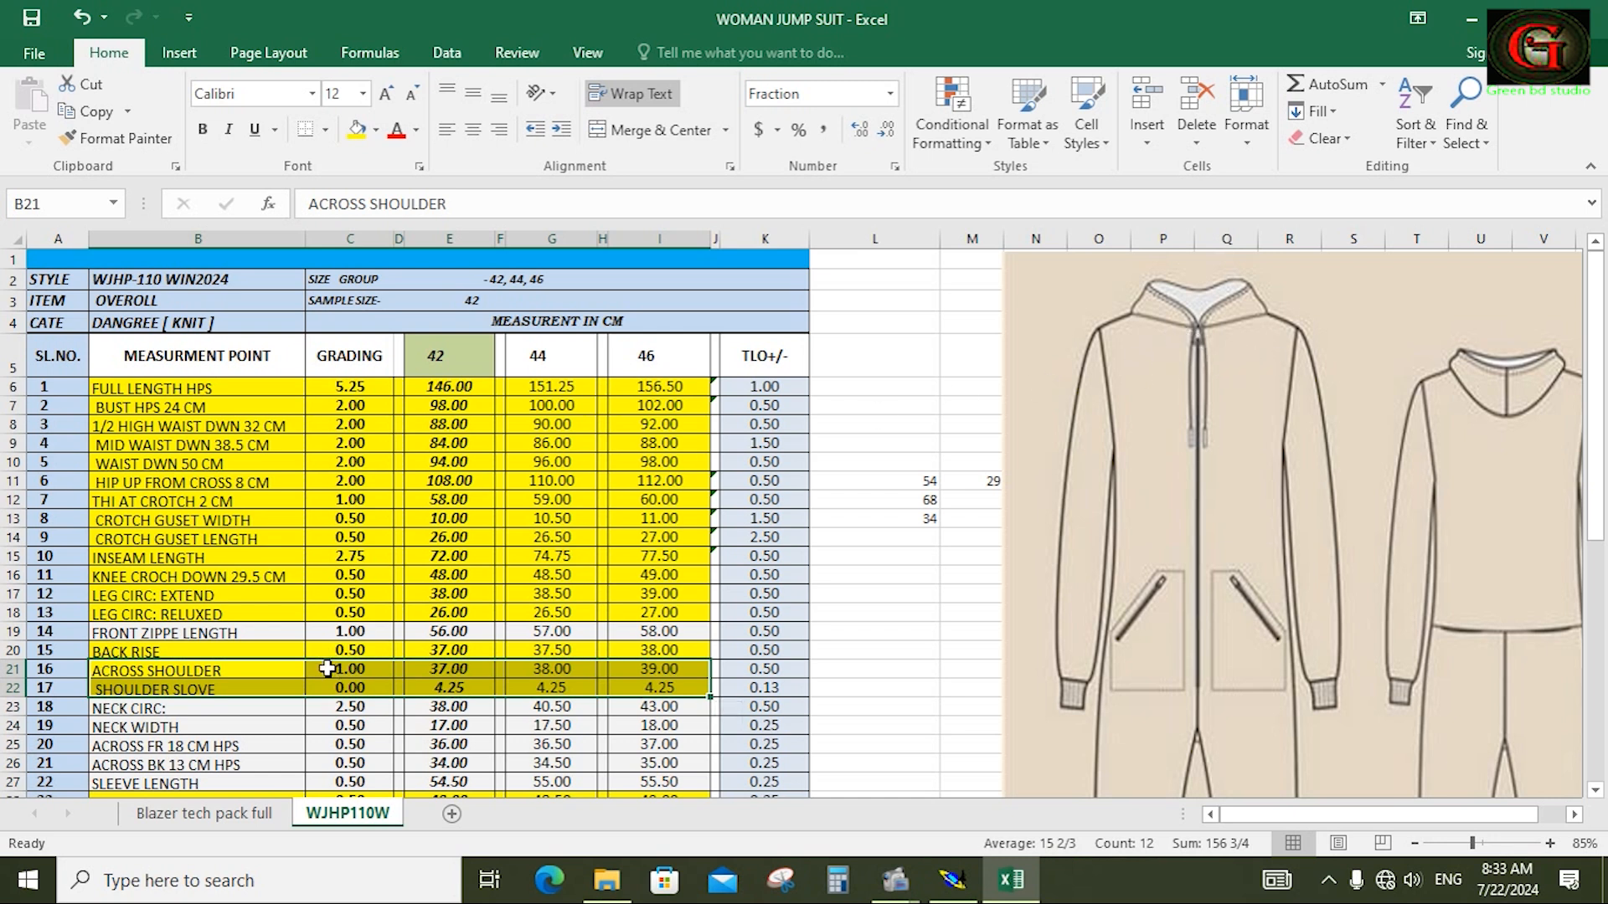
scroll(284, 727, down, 9)
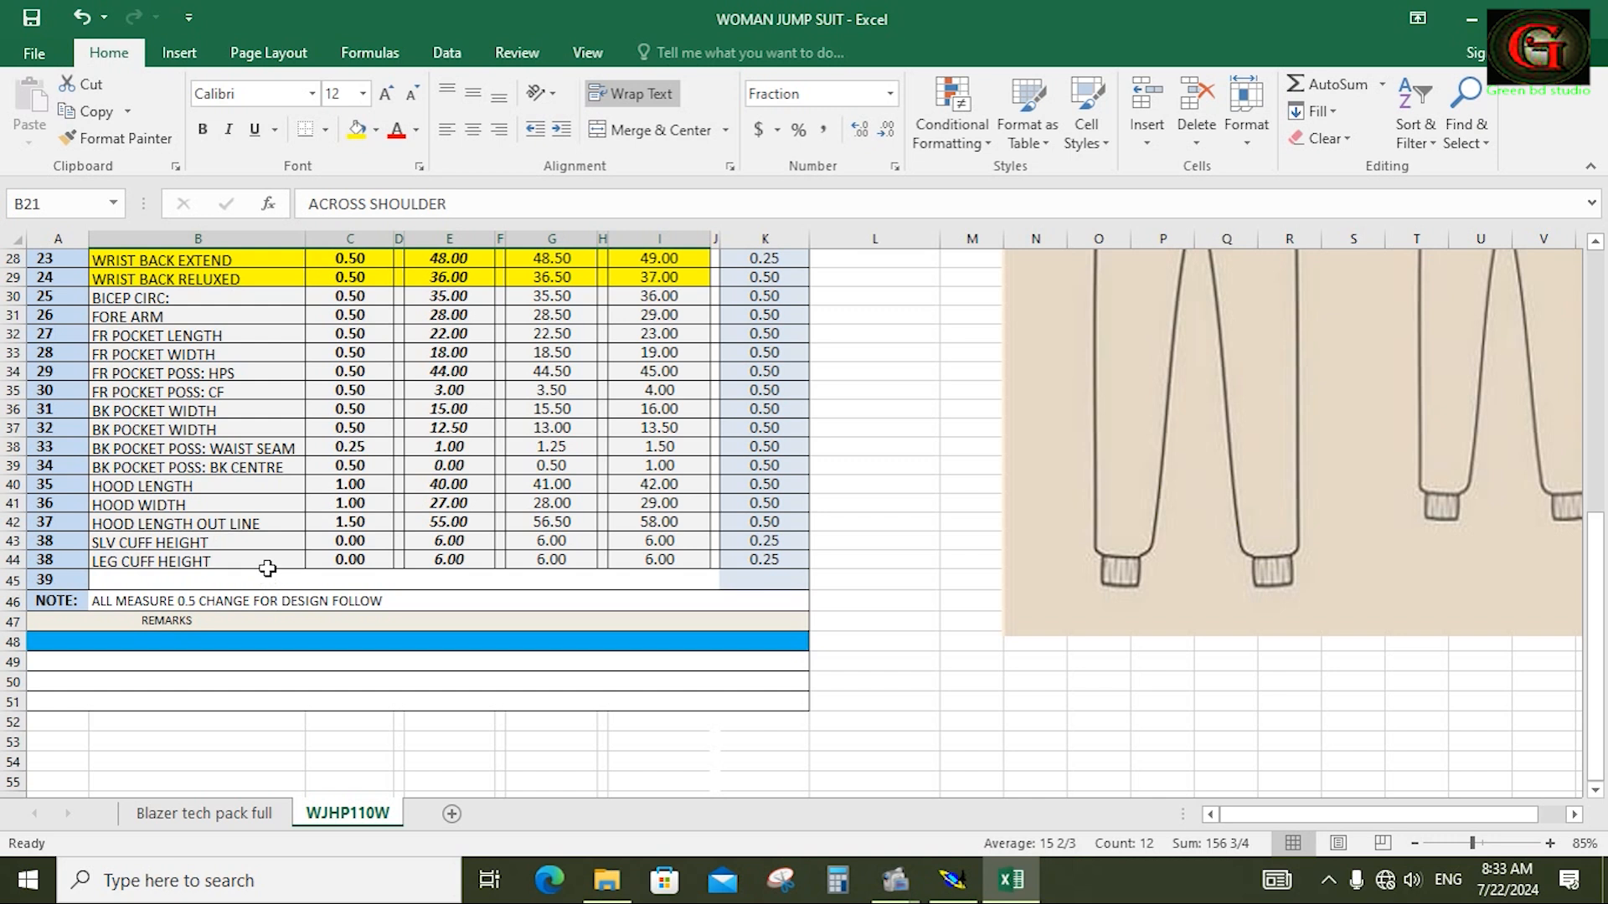
scroll(253, 505, up, 9)
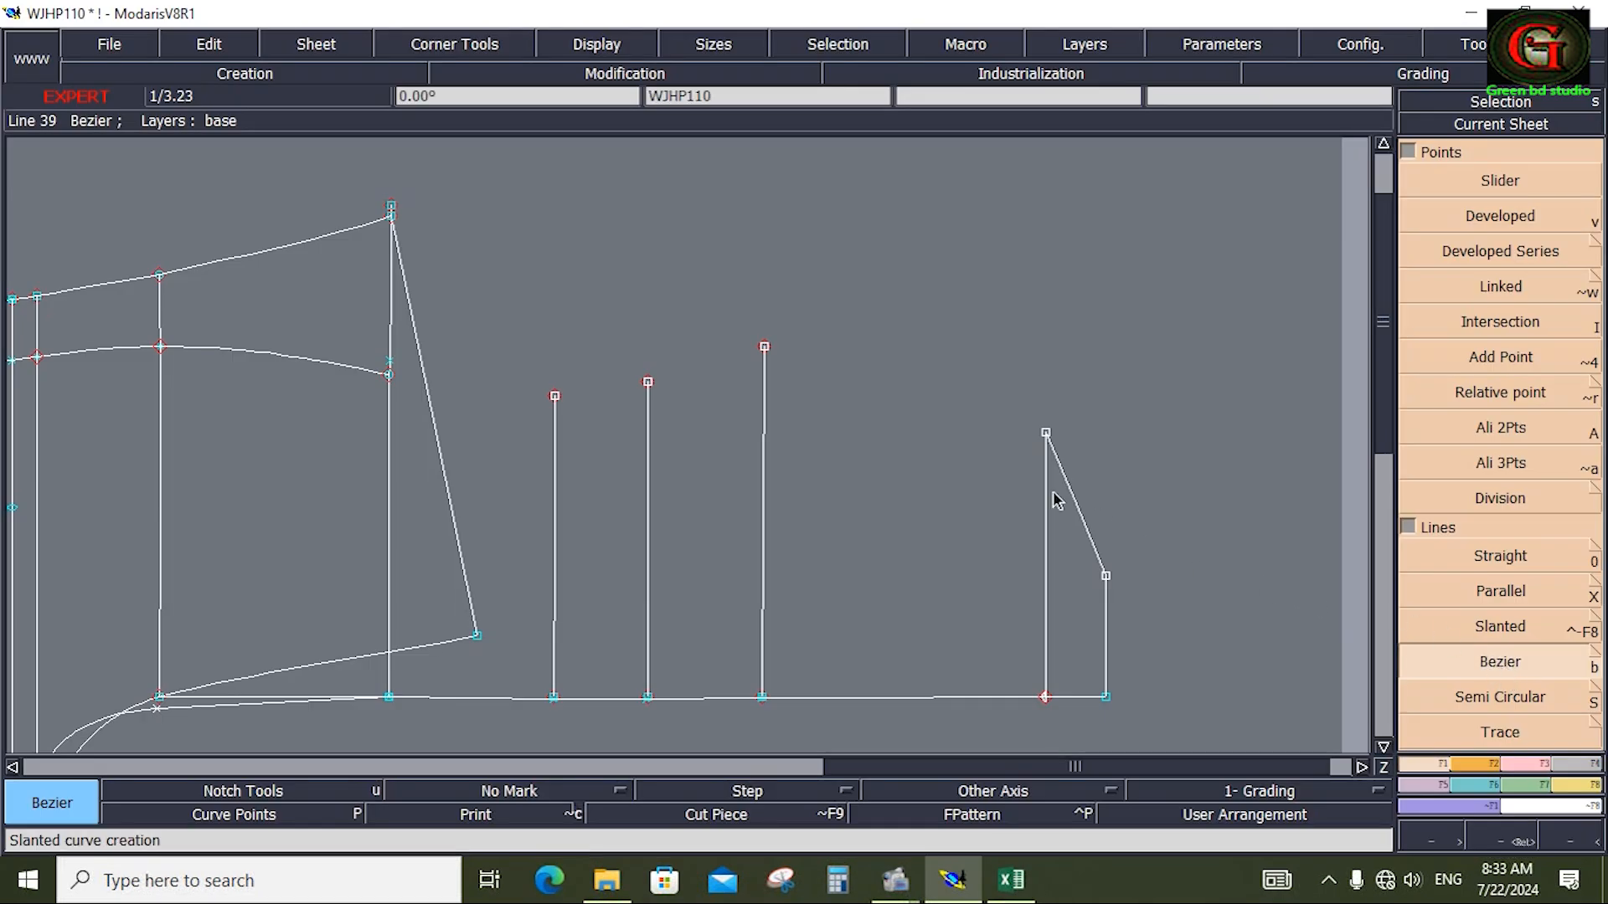
click(764, 346)
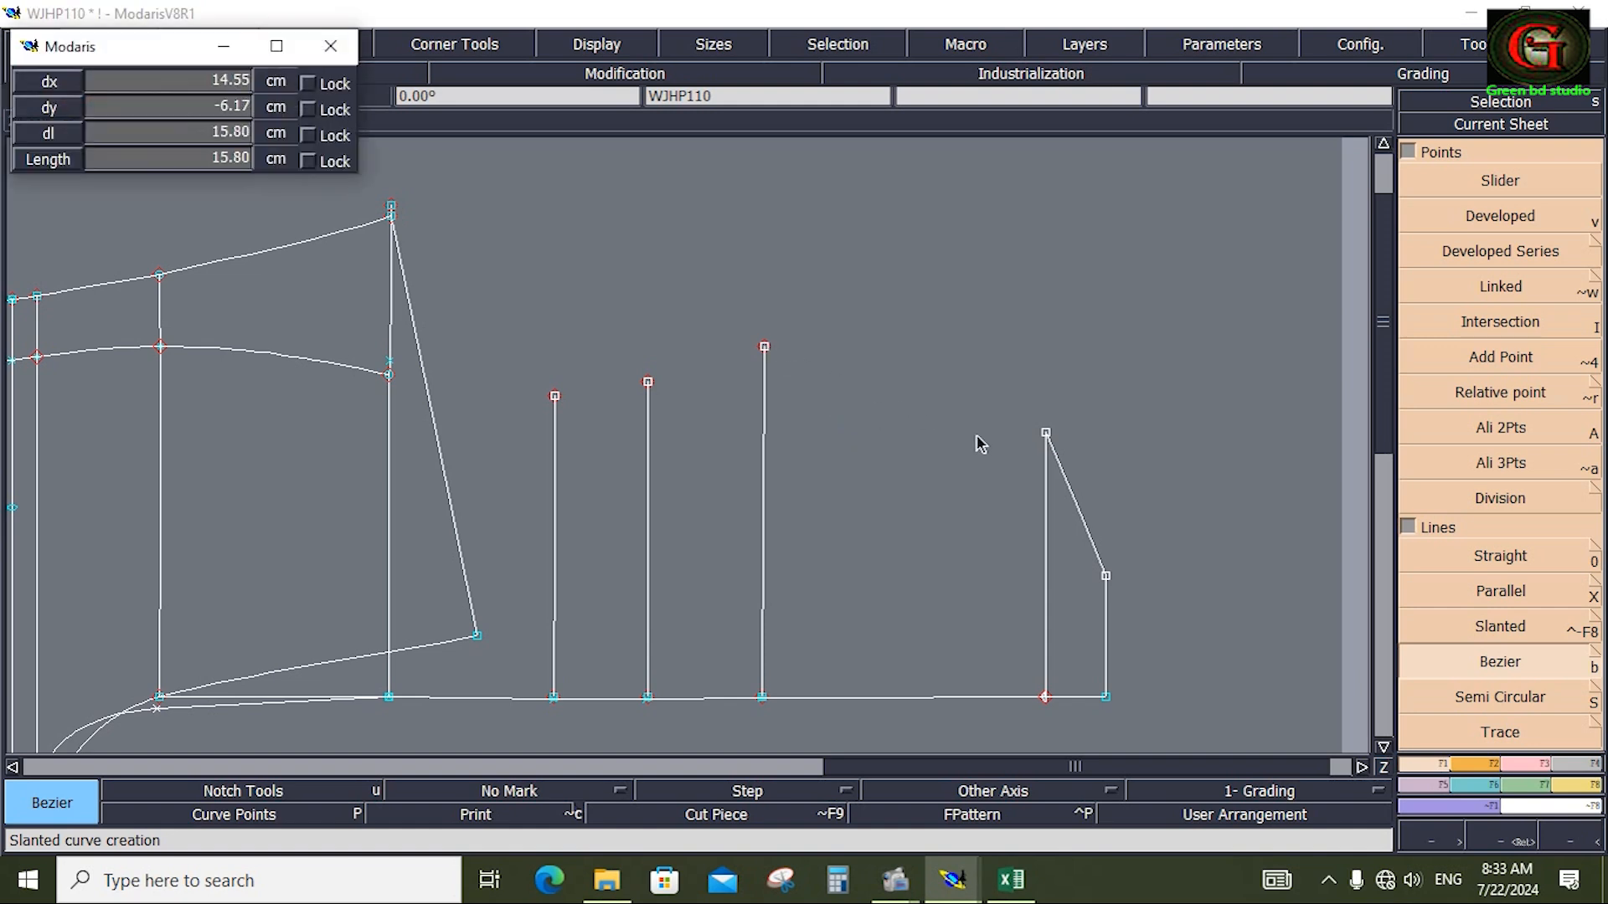
click(1045, 433)
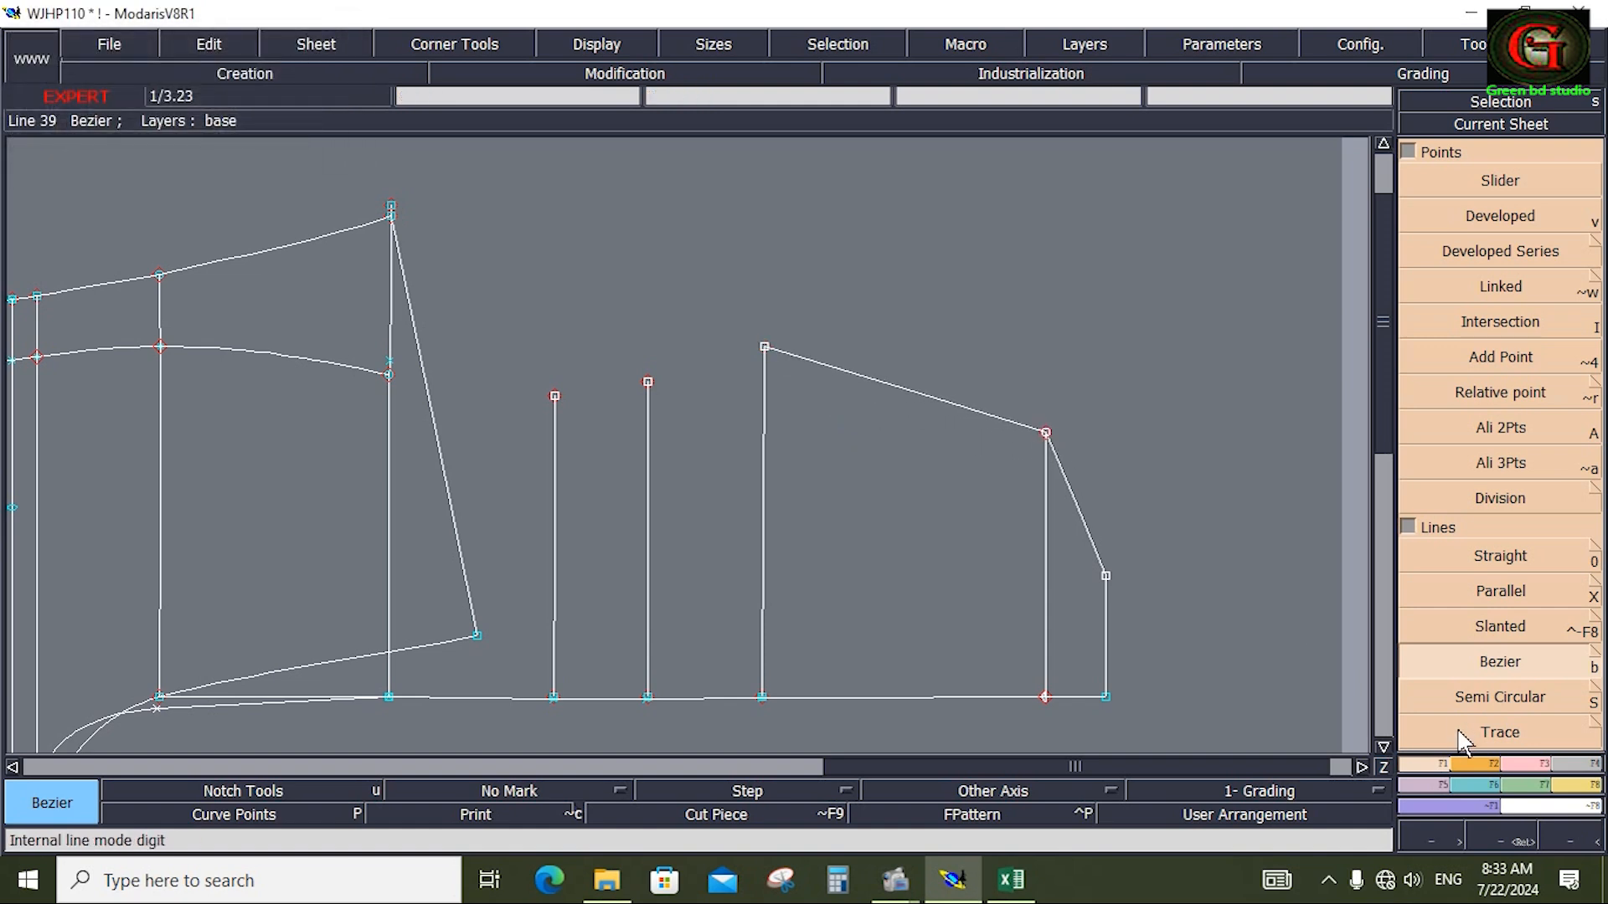
Place a developed point 2 cm from the centre line's neck end and draw a Bezier line from it to the shoulder neck point
click(1503, 218)
click(1086, 698)
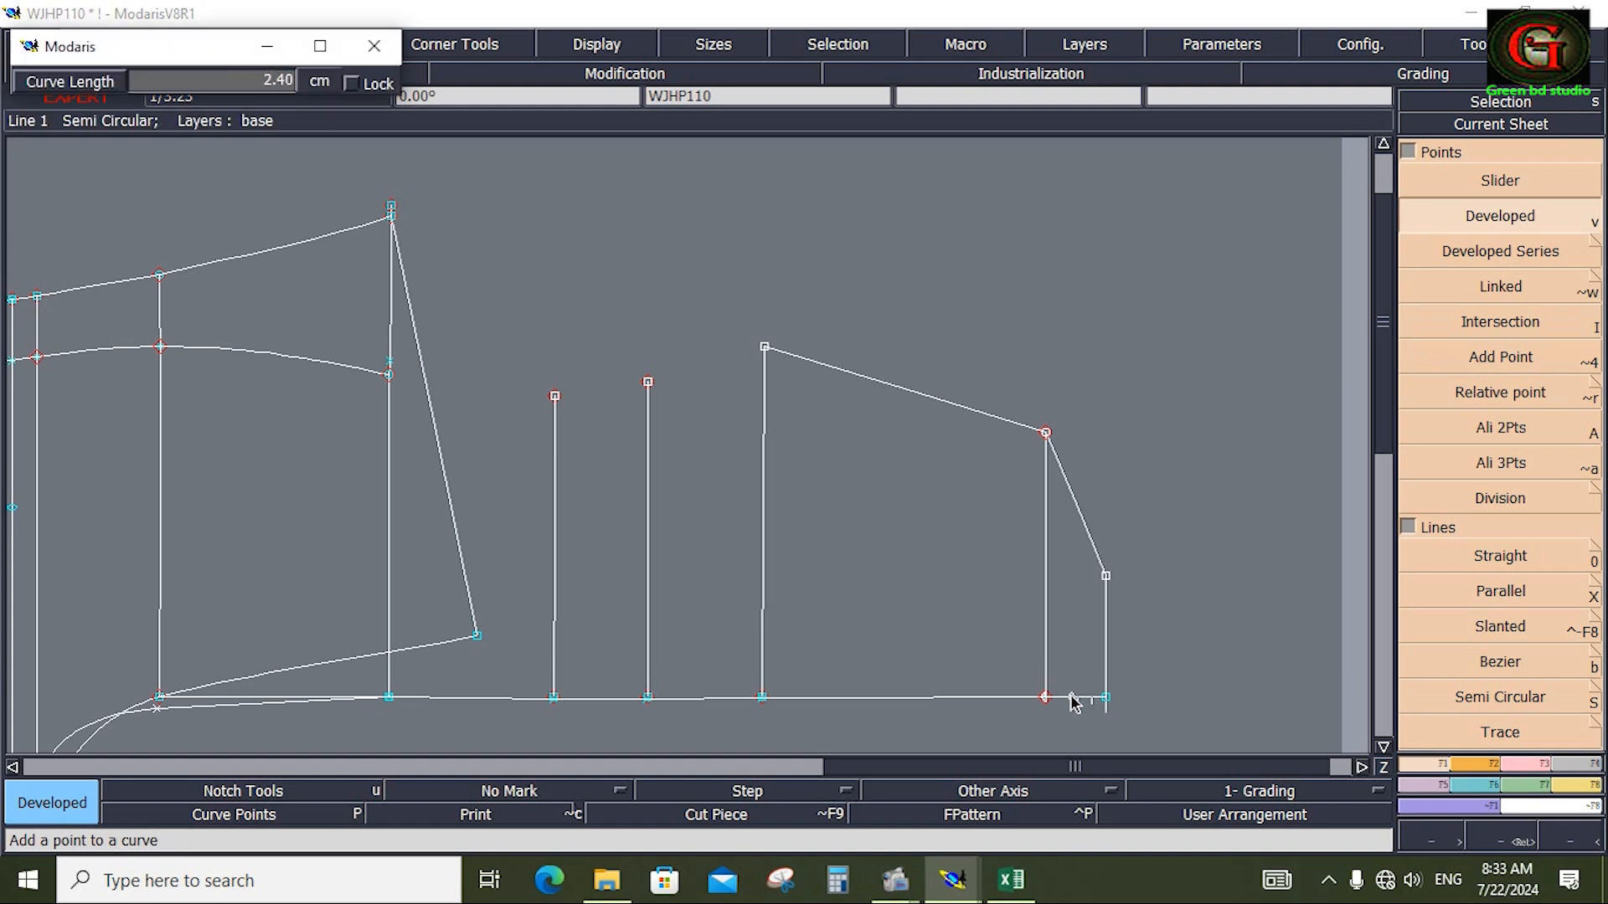
text(4.25)
text(2)
key(Return)
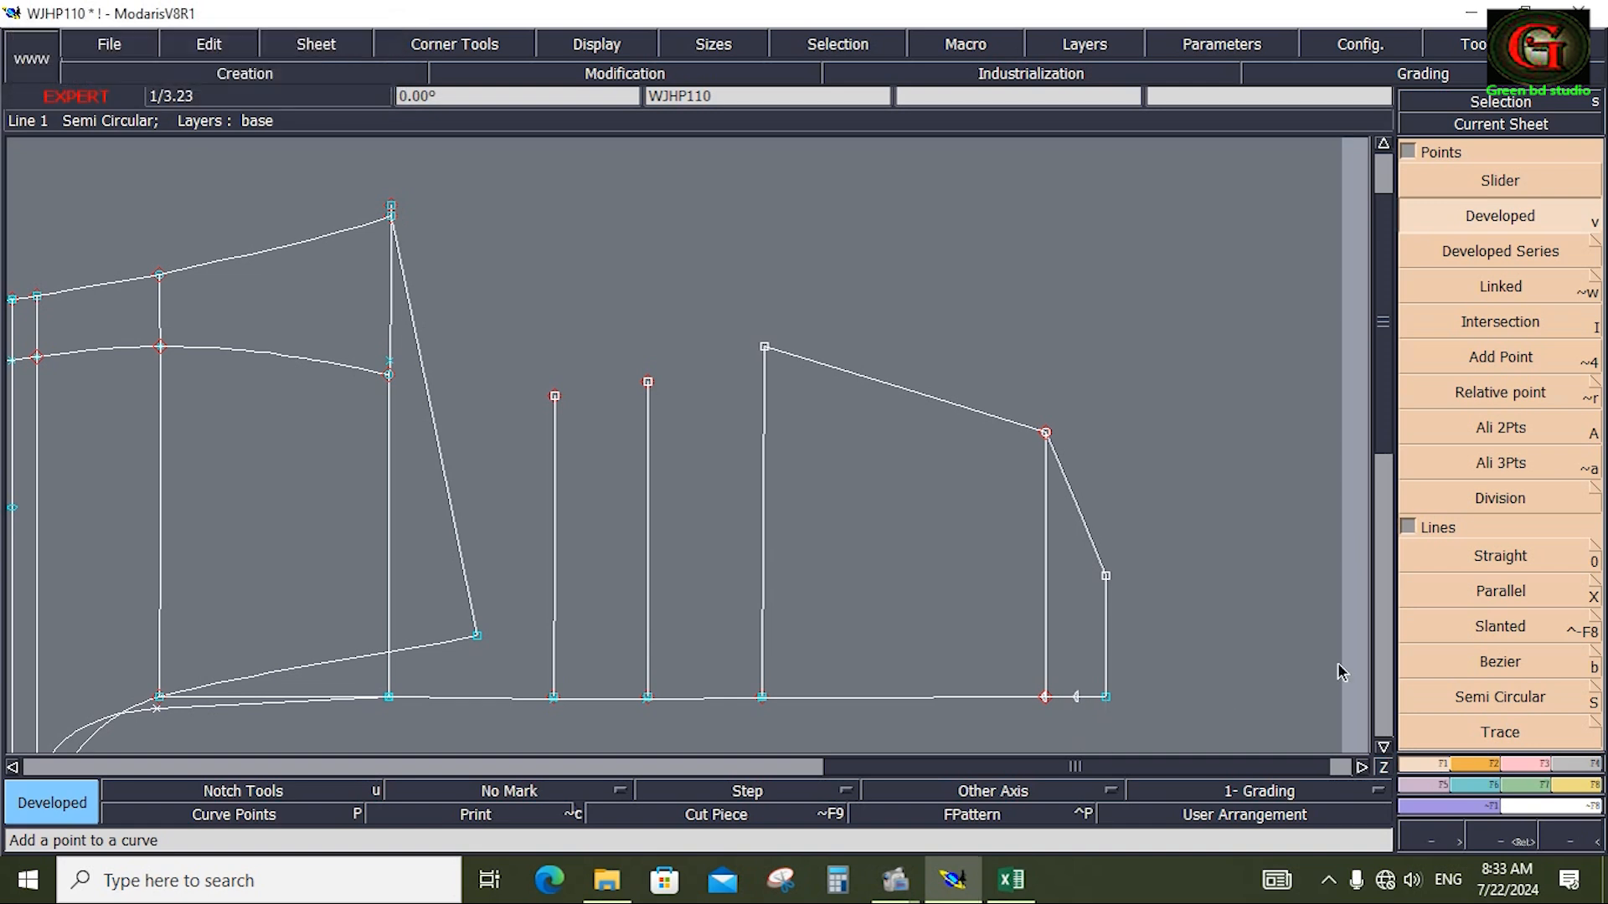
click(1503, 662)
click(1076, 695)
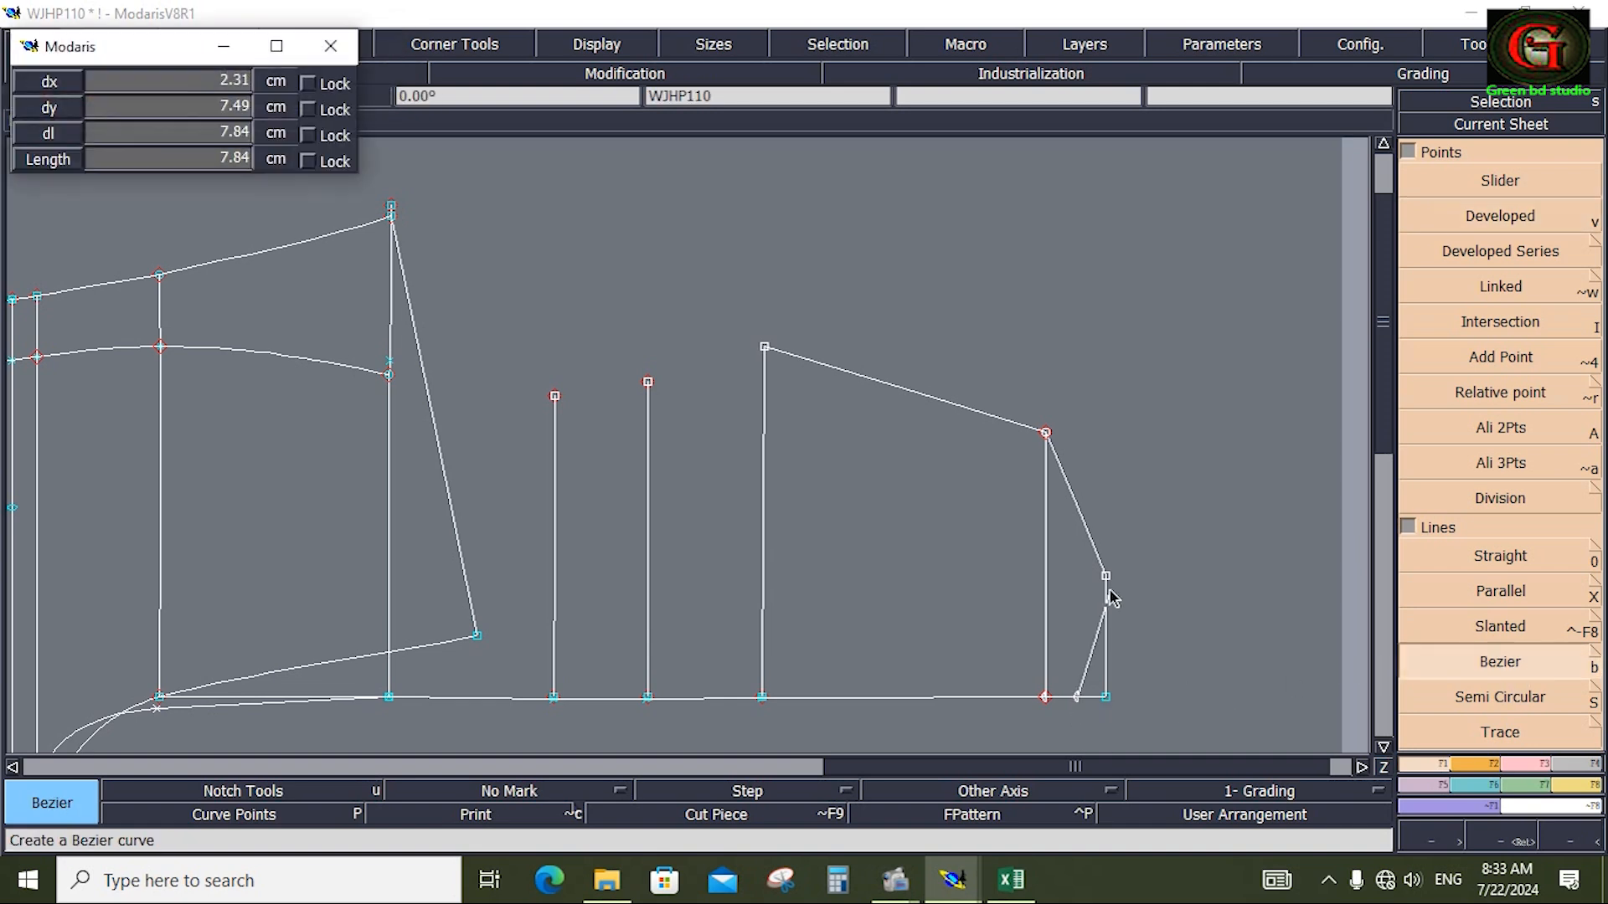
click(1106, 578)
Place a developed point 8 cm from the centre line's neck end and join it to the shoulder neck point with a Bezier line
key(v)
click(1106, 700)
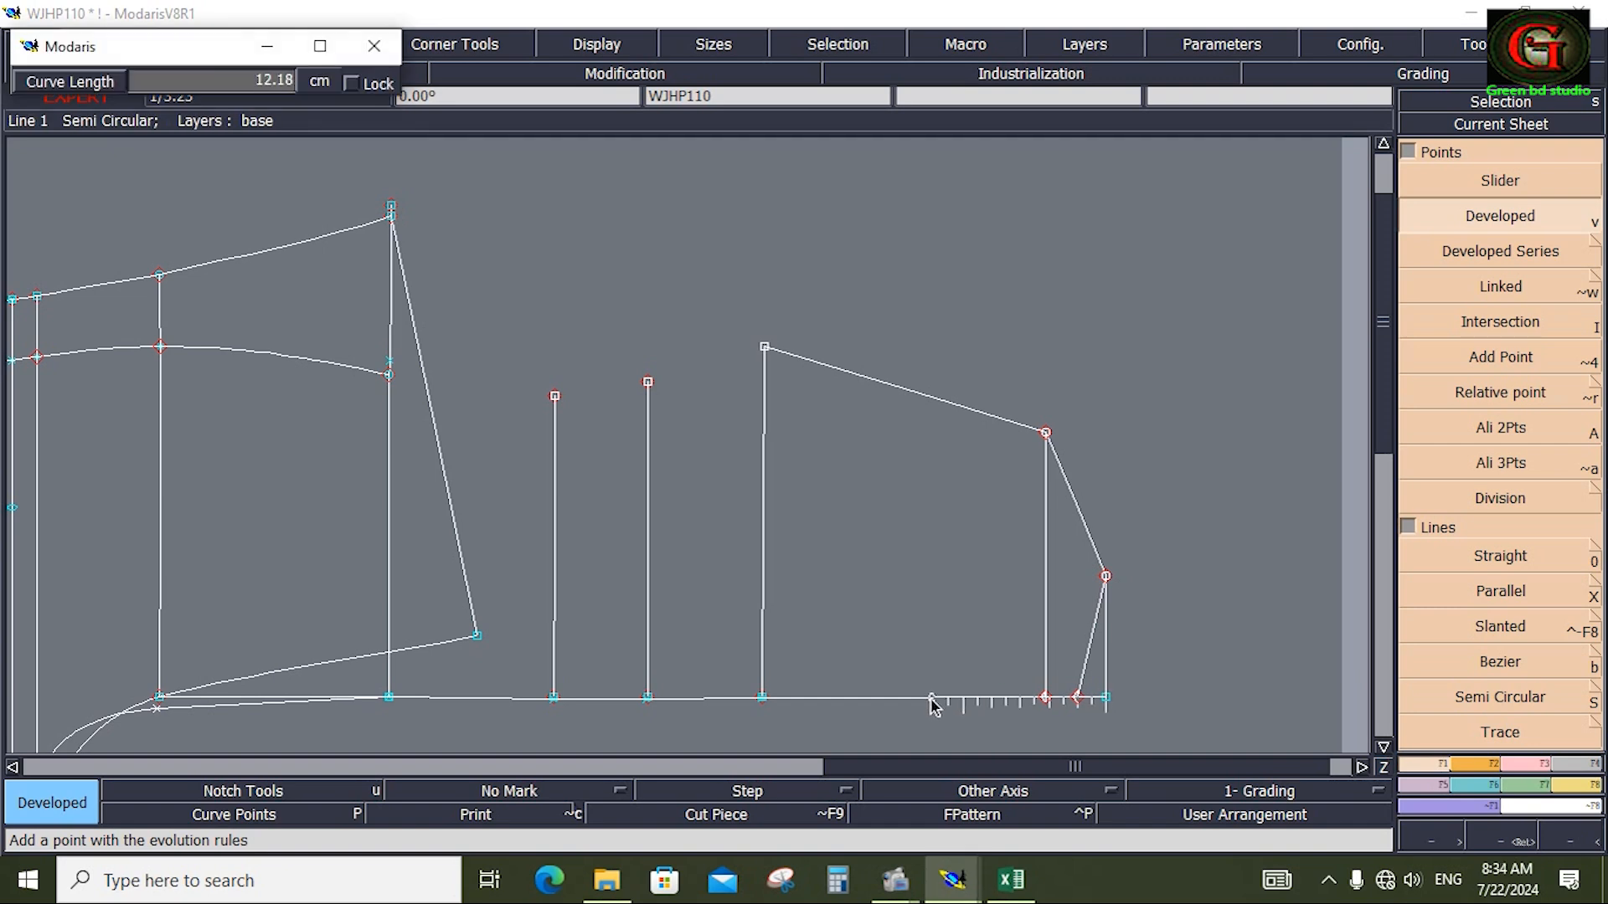
text(2.00)
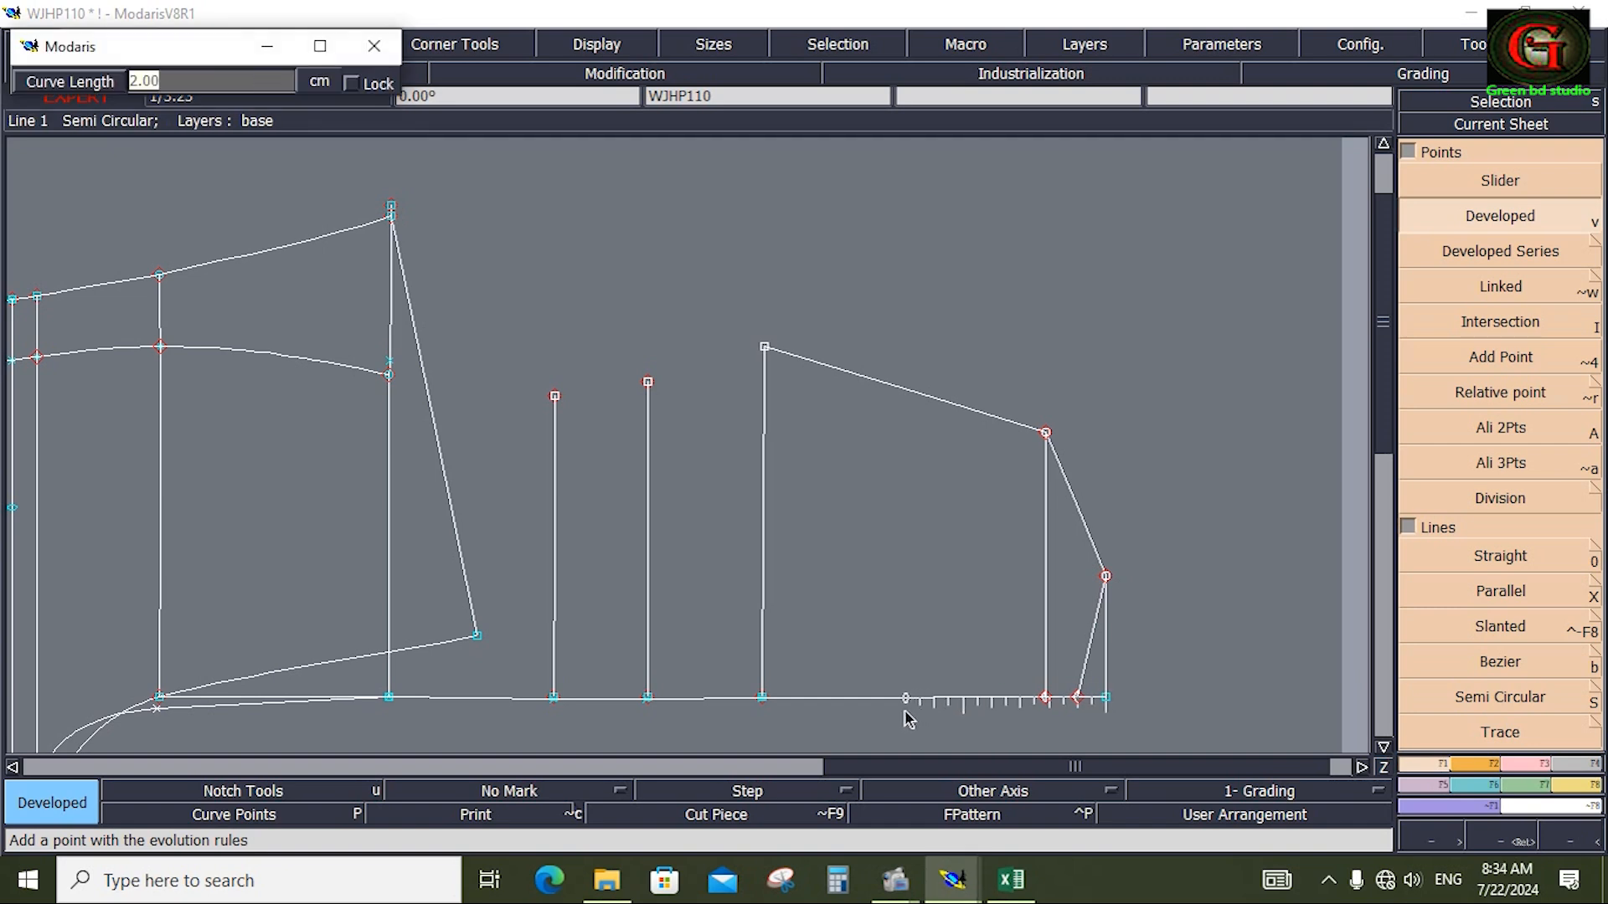
text(8)
key(Return)
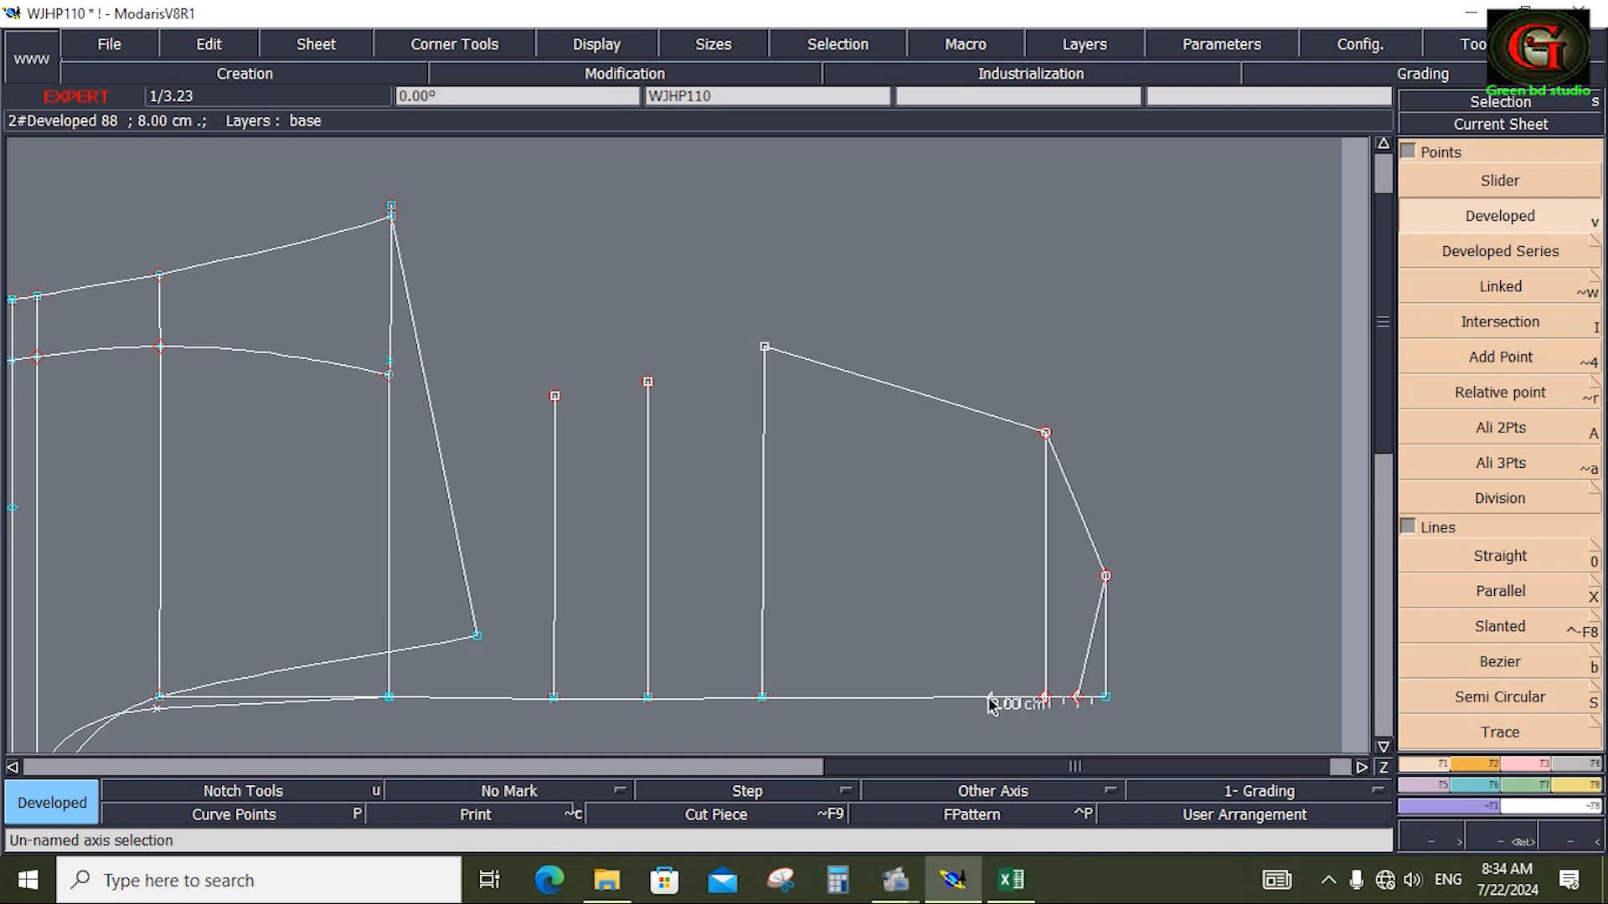
key(Return)
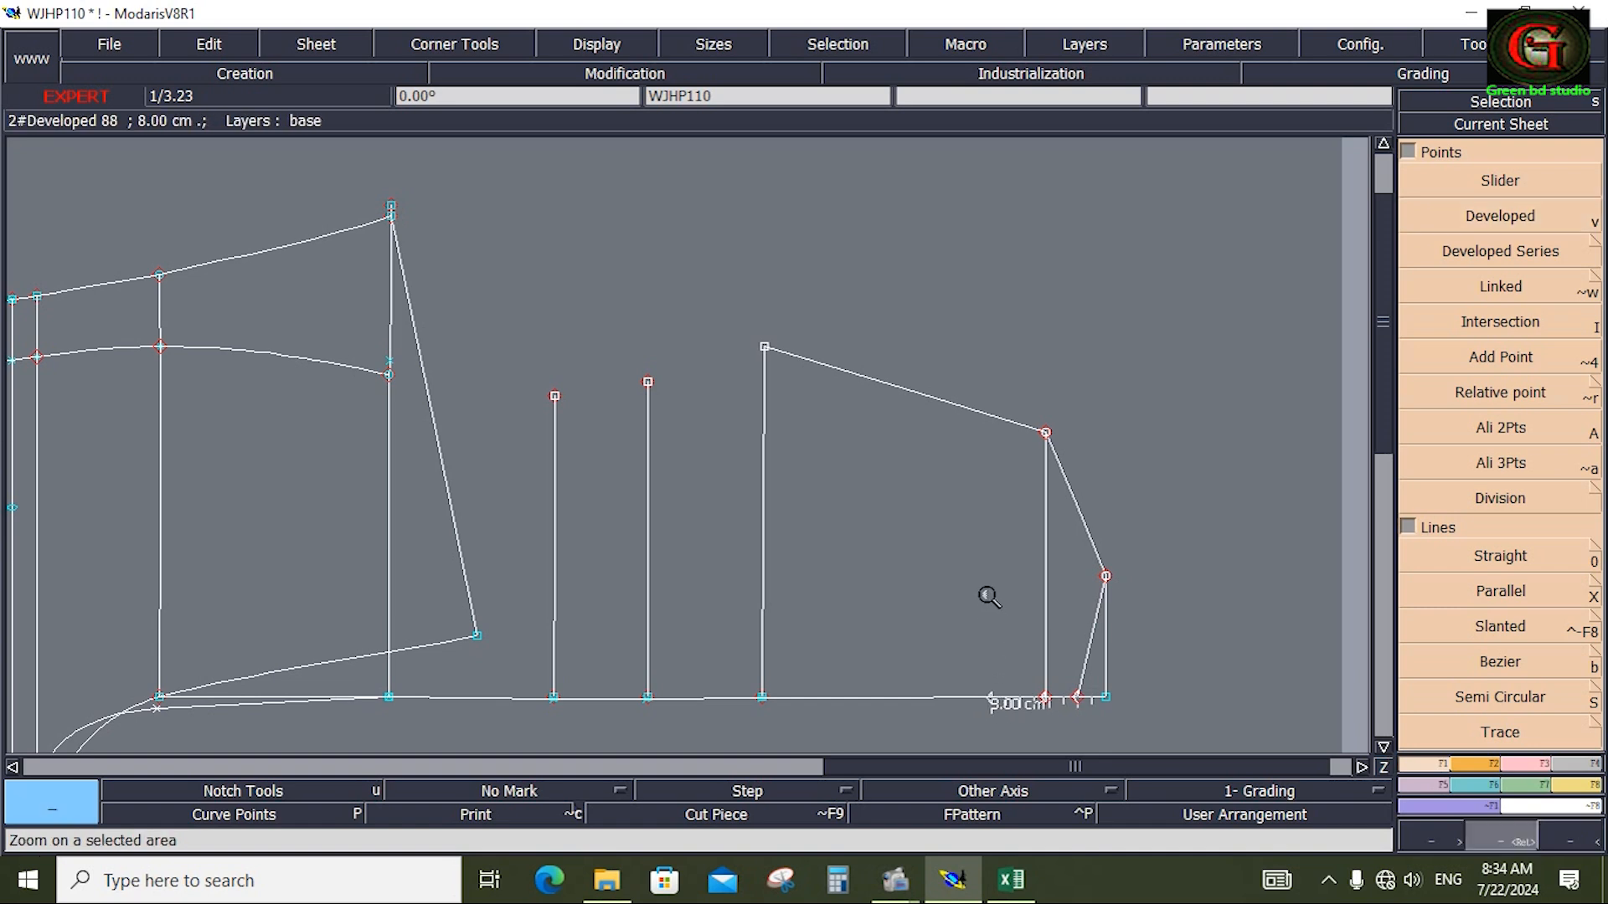
drag(958, 520, 1142, 741)
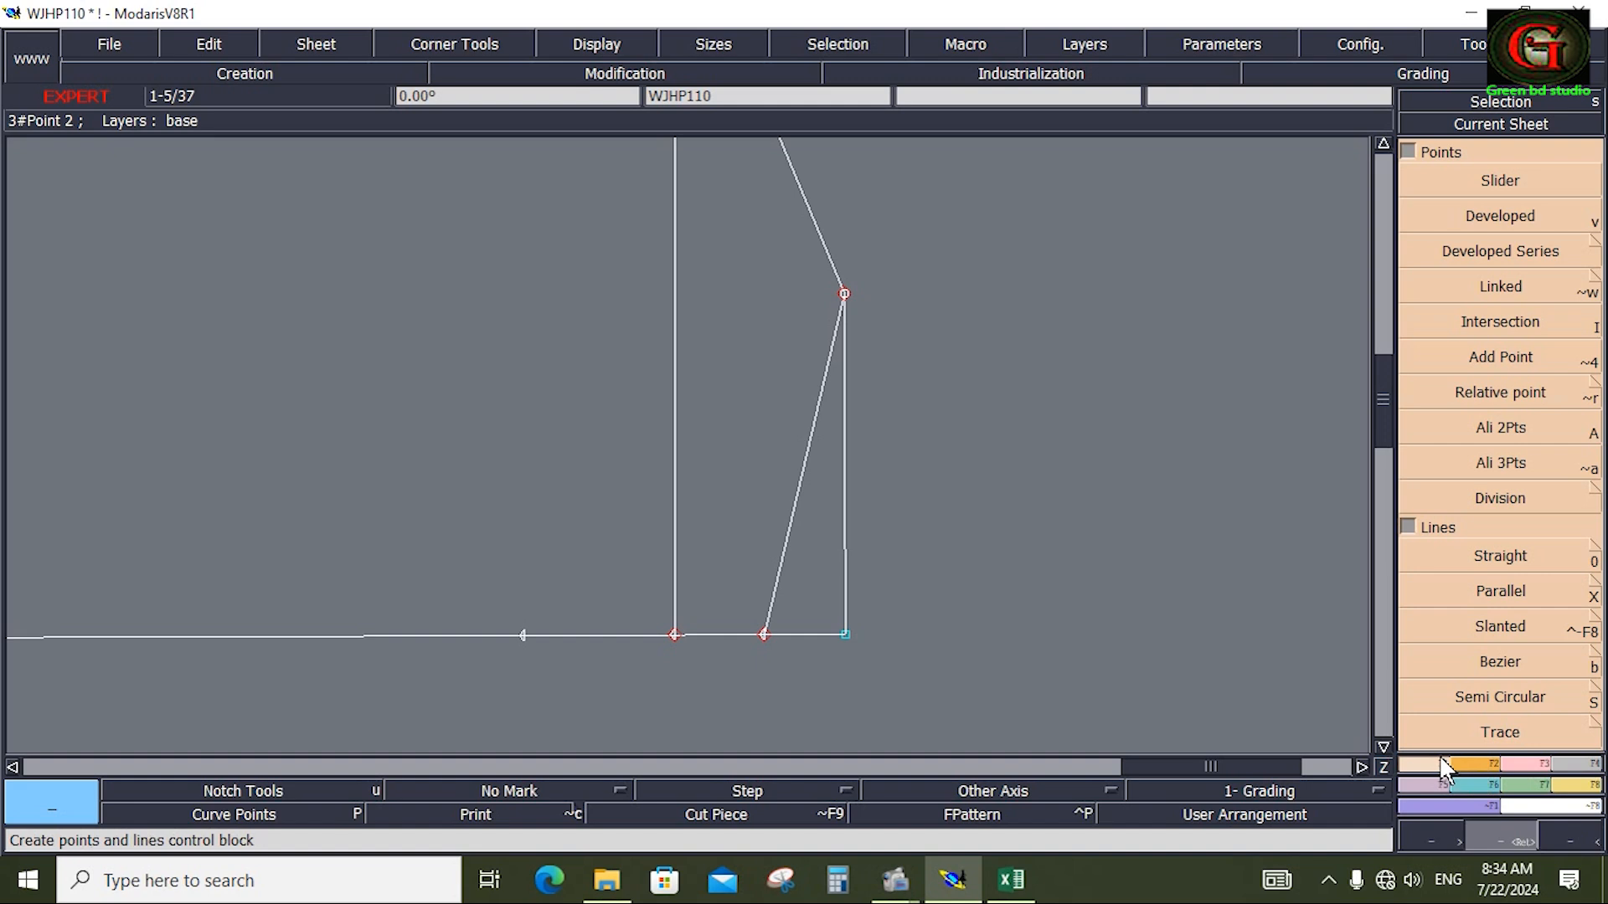
click(1499, 662)
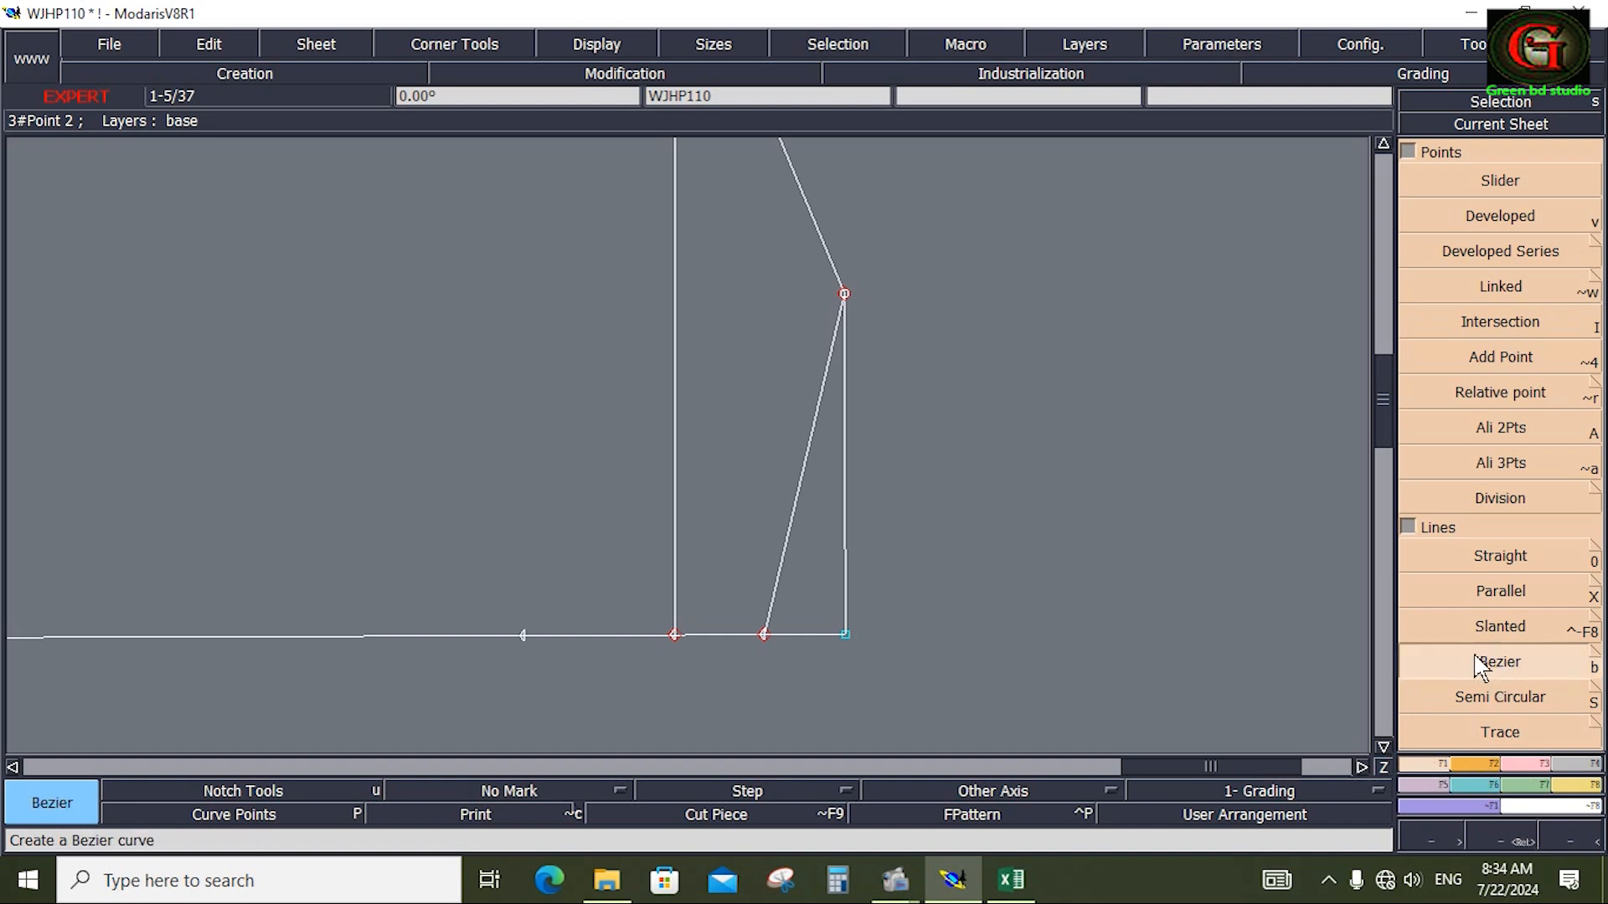
click(844, 294)
click(523, 634)
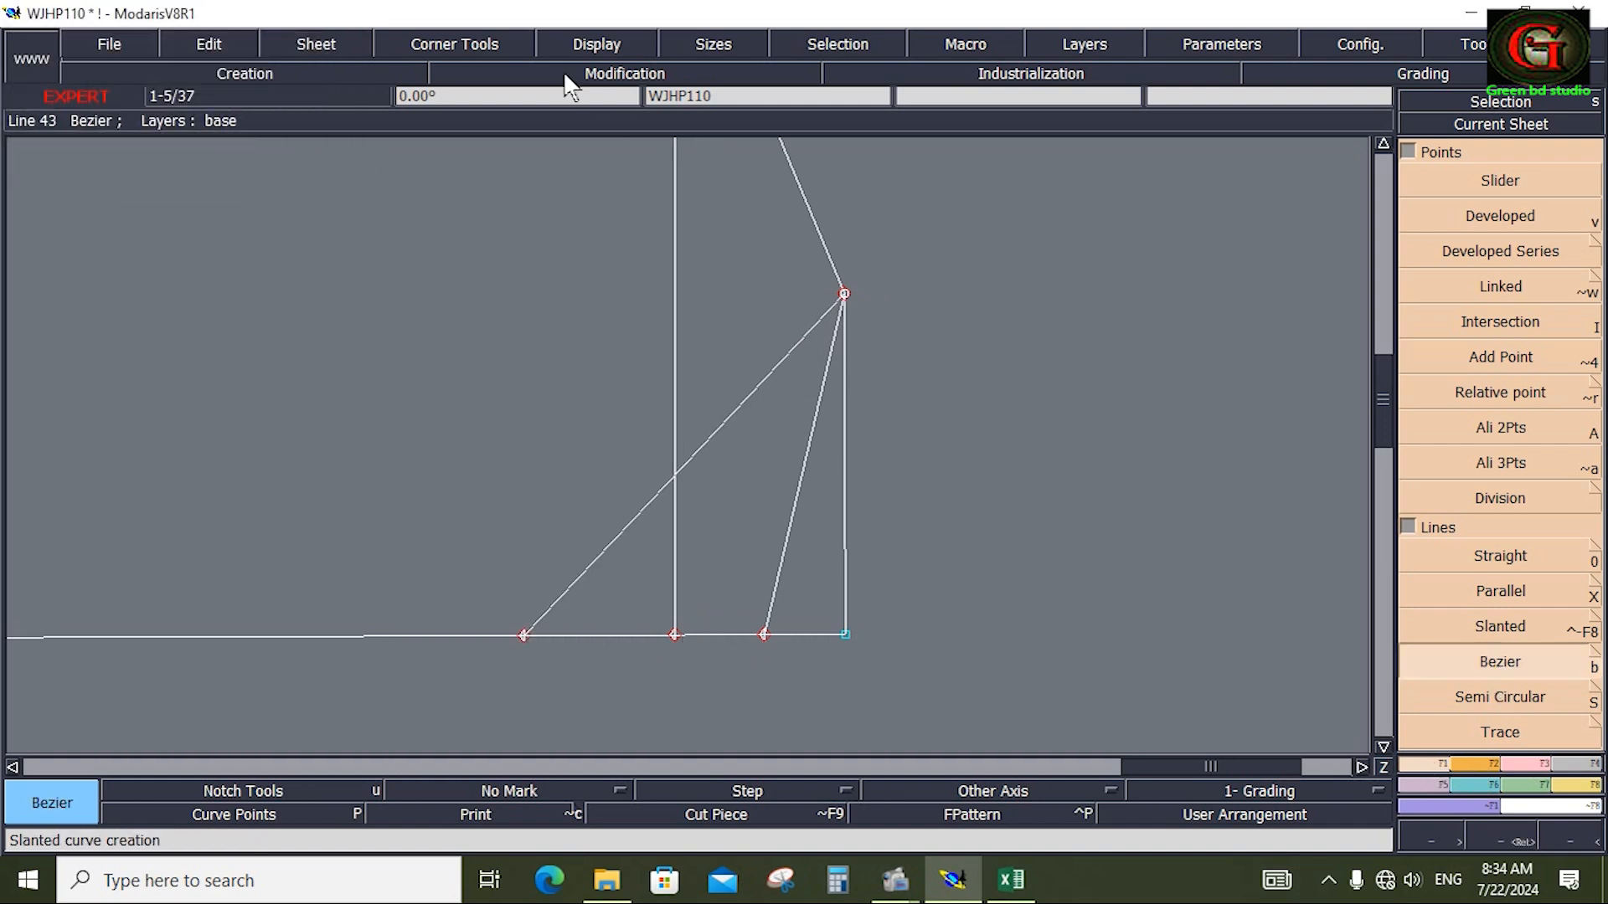
Reshape the neckline running to the 8 cm point into a deep rounded front neck curve
click(586, 41)
click(616, 517)
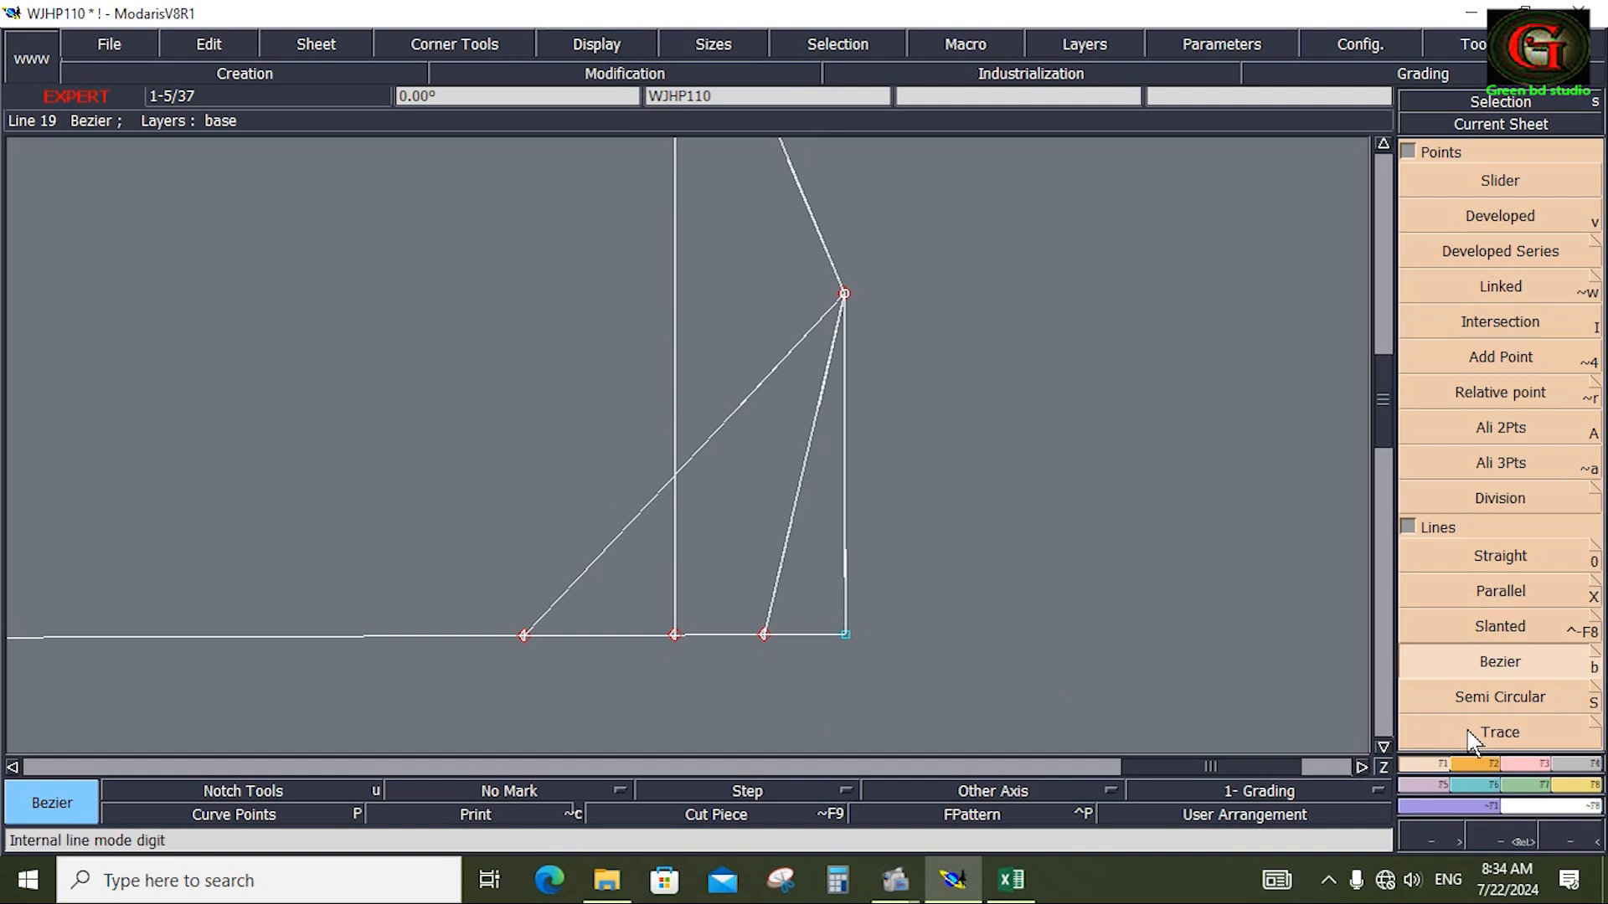
click(1516, 761)
click(1514, 489)
click(628, 526)
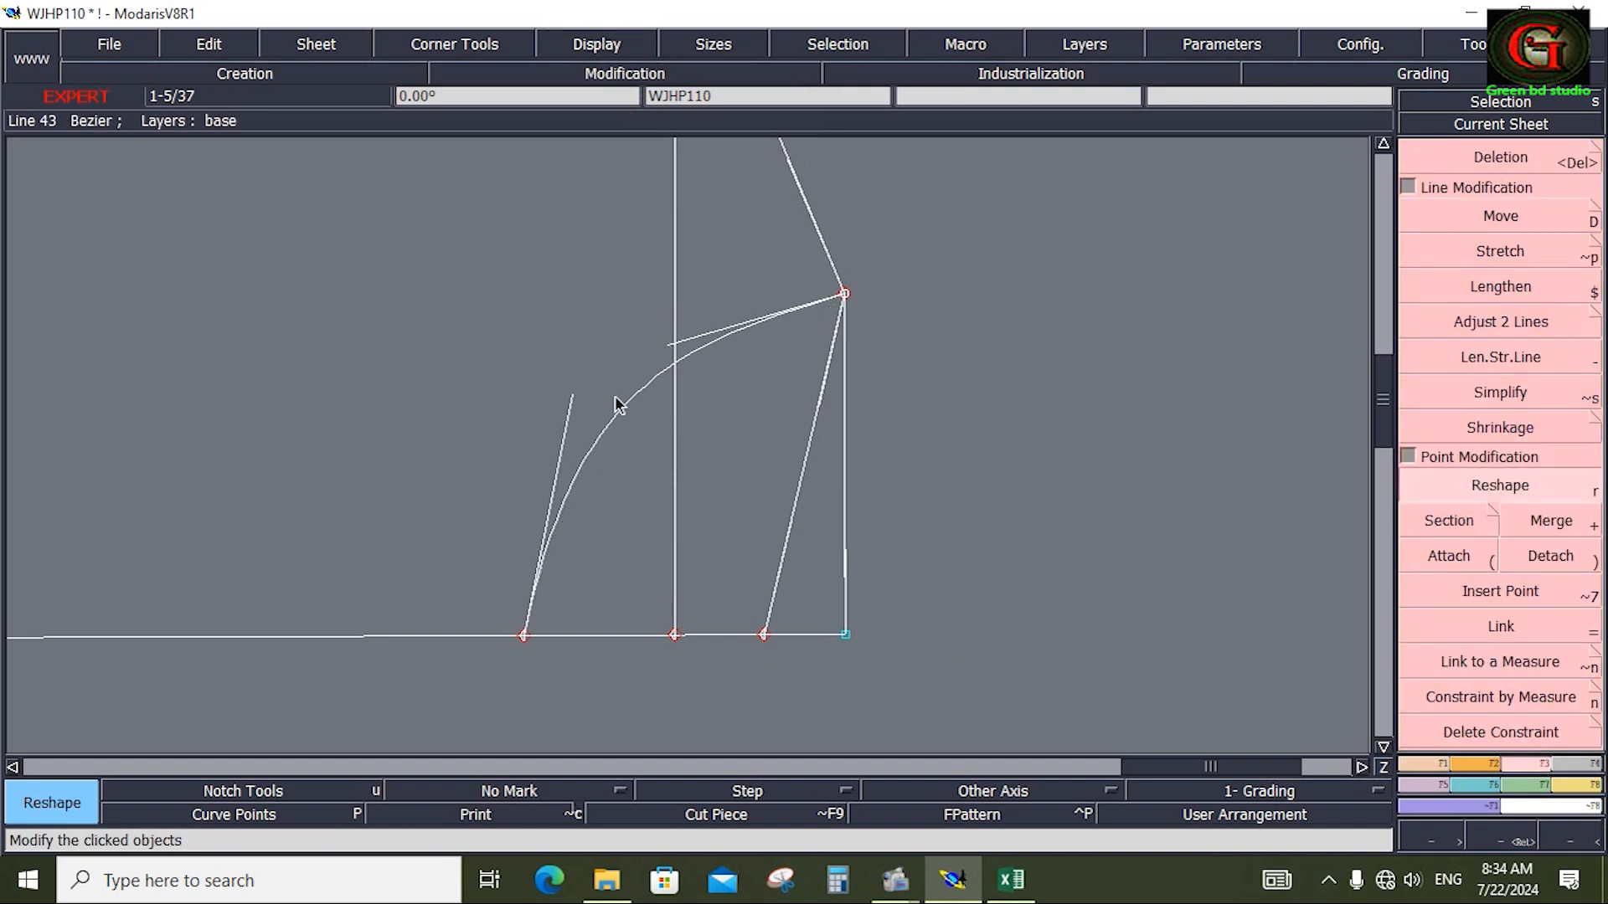
click(555, 402)
Reshape the neckline running to the 2 cm point into a shallow back neck curve that meets the centre line squarely
click(786, 531)
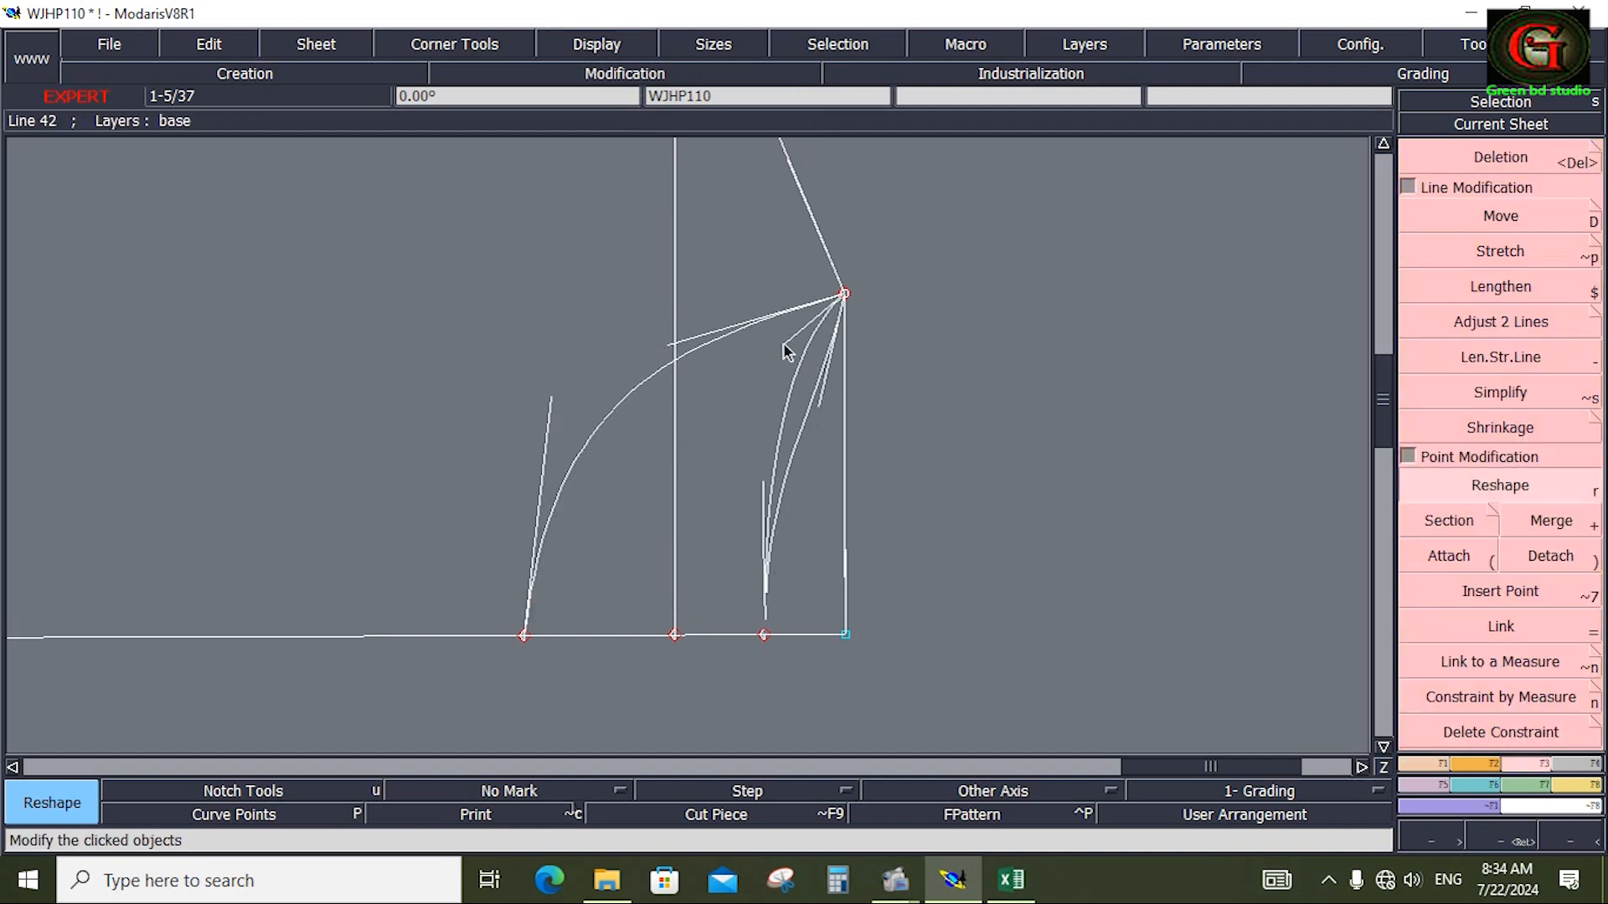
click(761, 489)
click(772, 388)
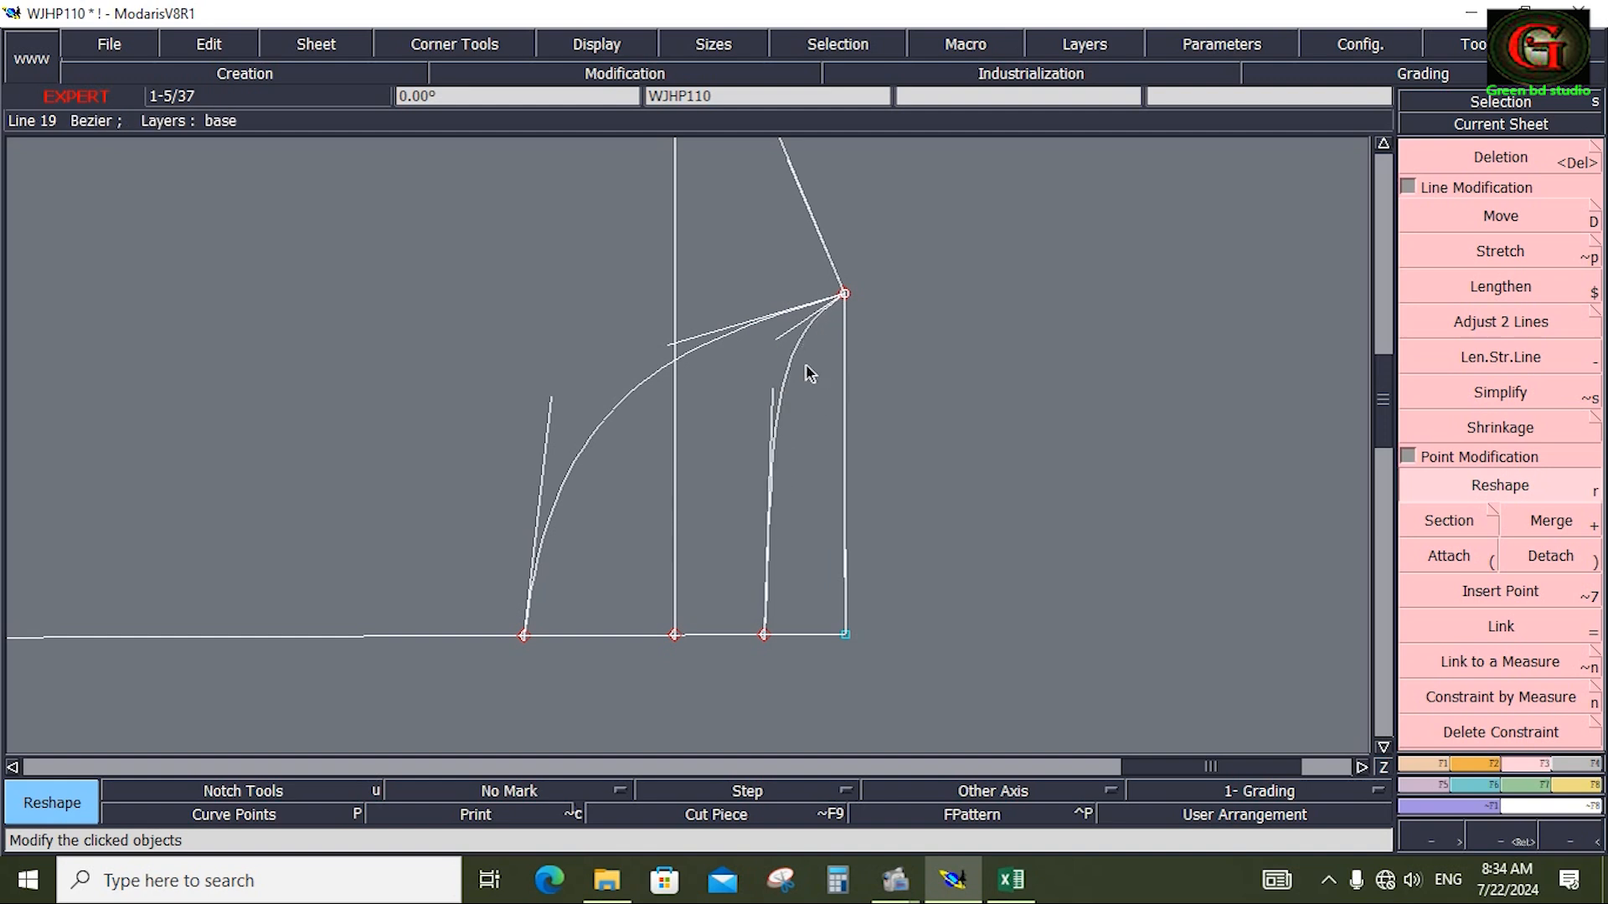
click(771, 392)
click(771, 398)
Insert a point where the back neck curve meets the centre line and add a length measure along that curve
click(1491, 591)
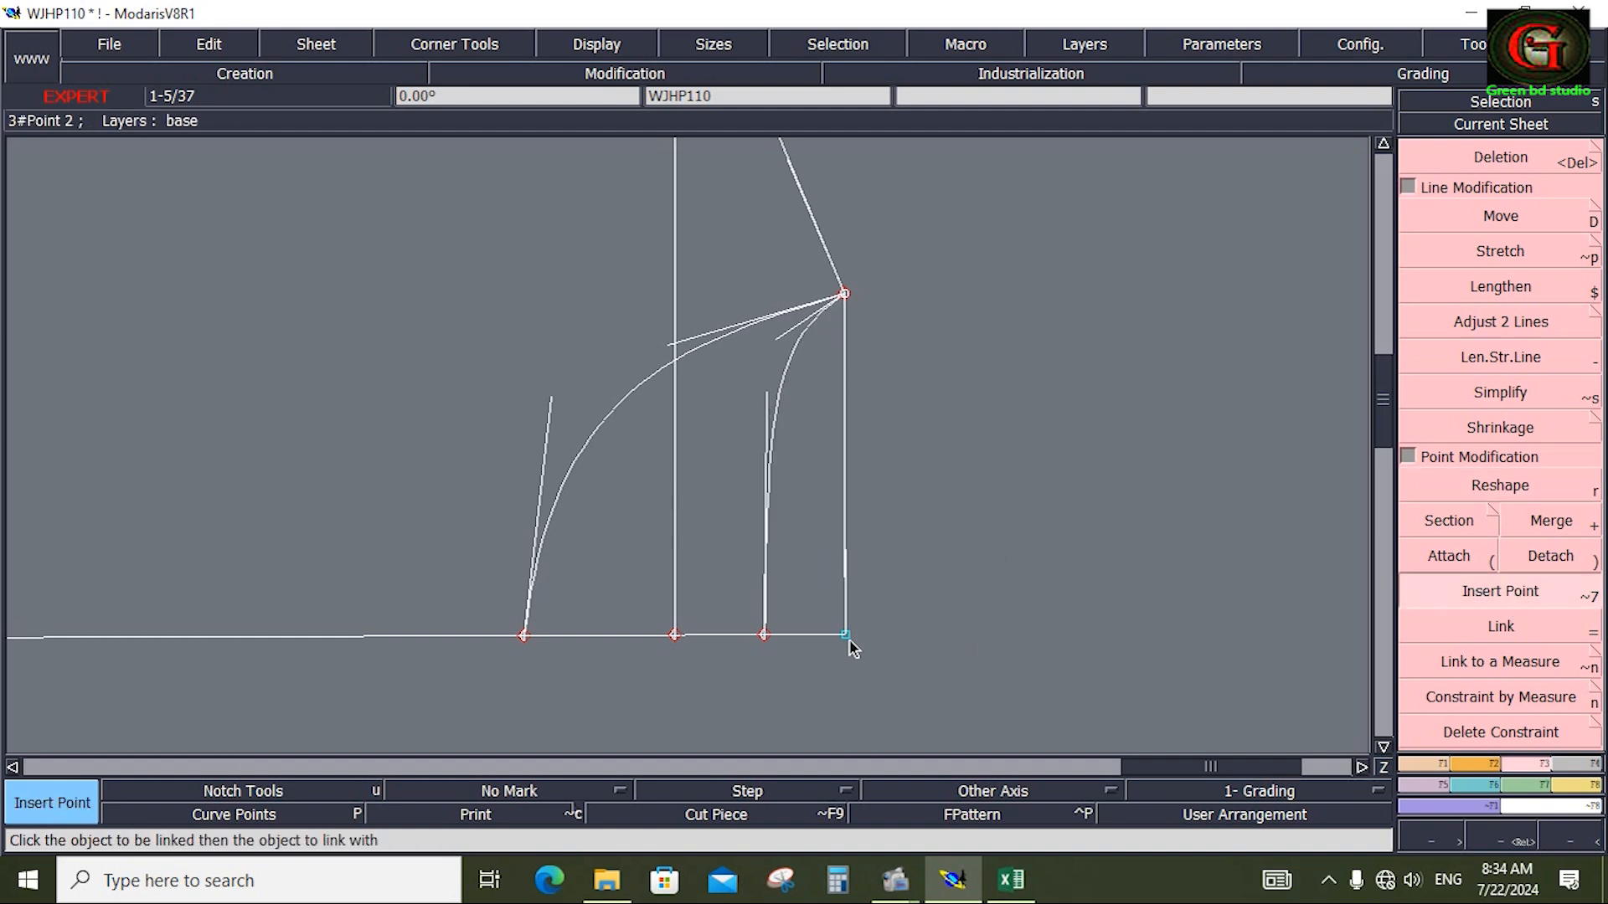
click(767, 637)
click(1578, 787)
click(1587, 345)
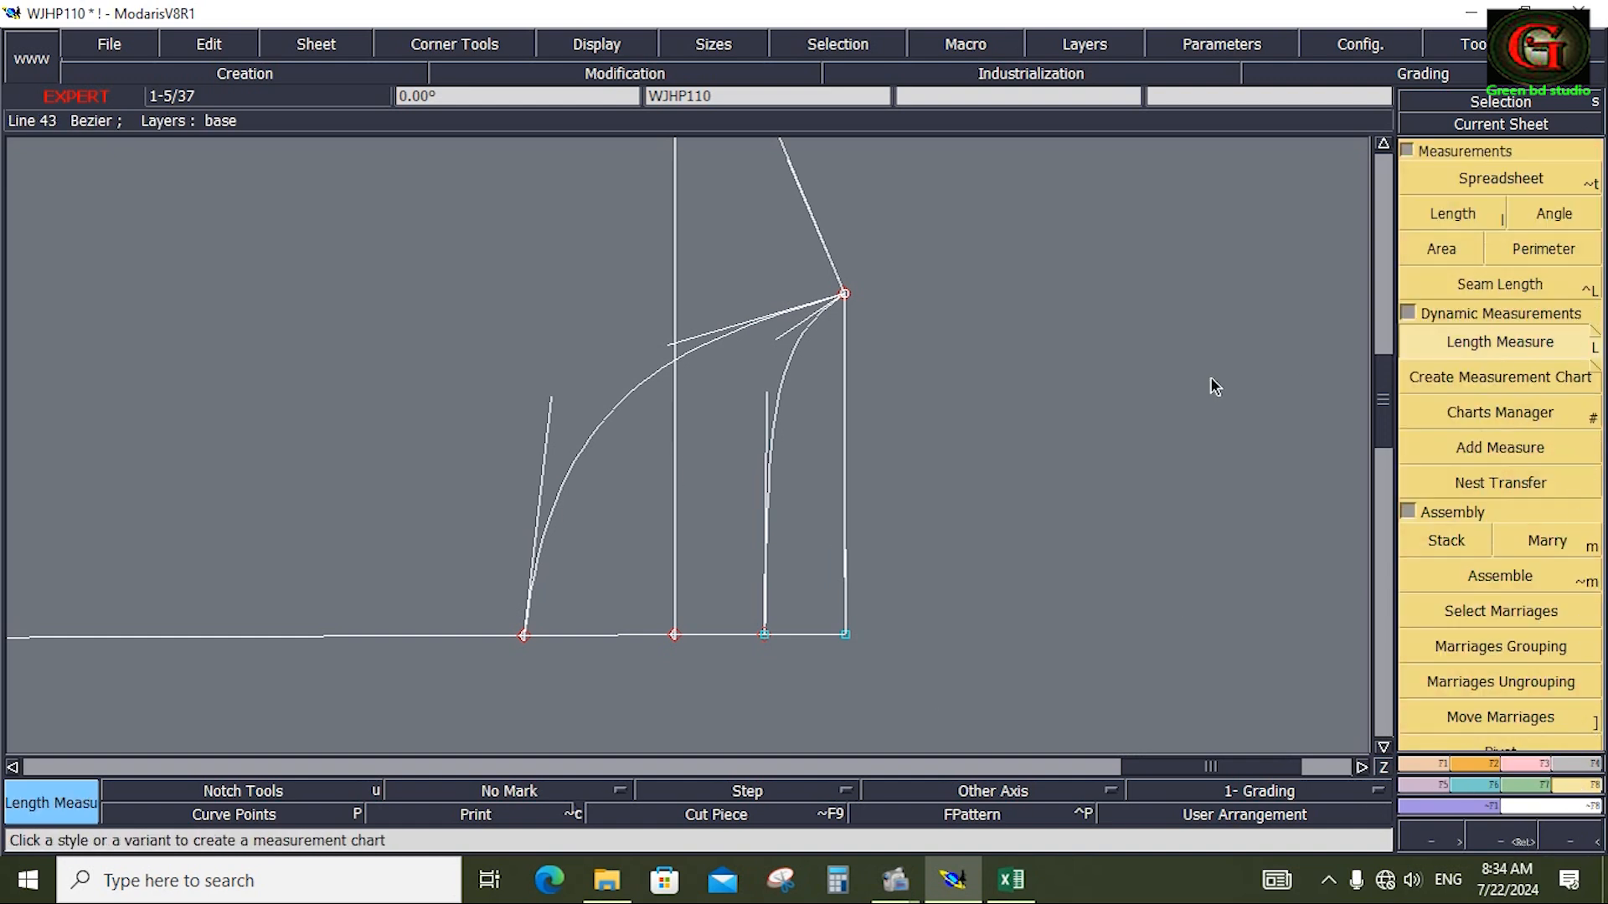
click(843, 289)
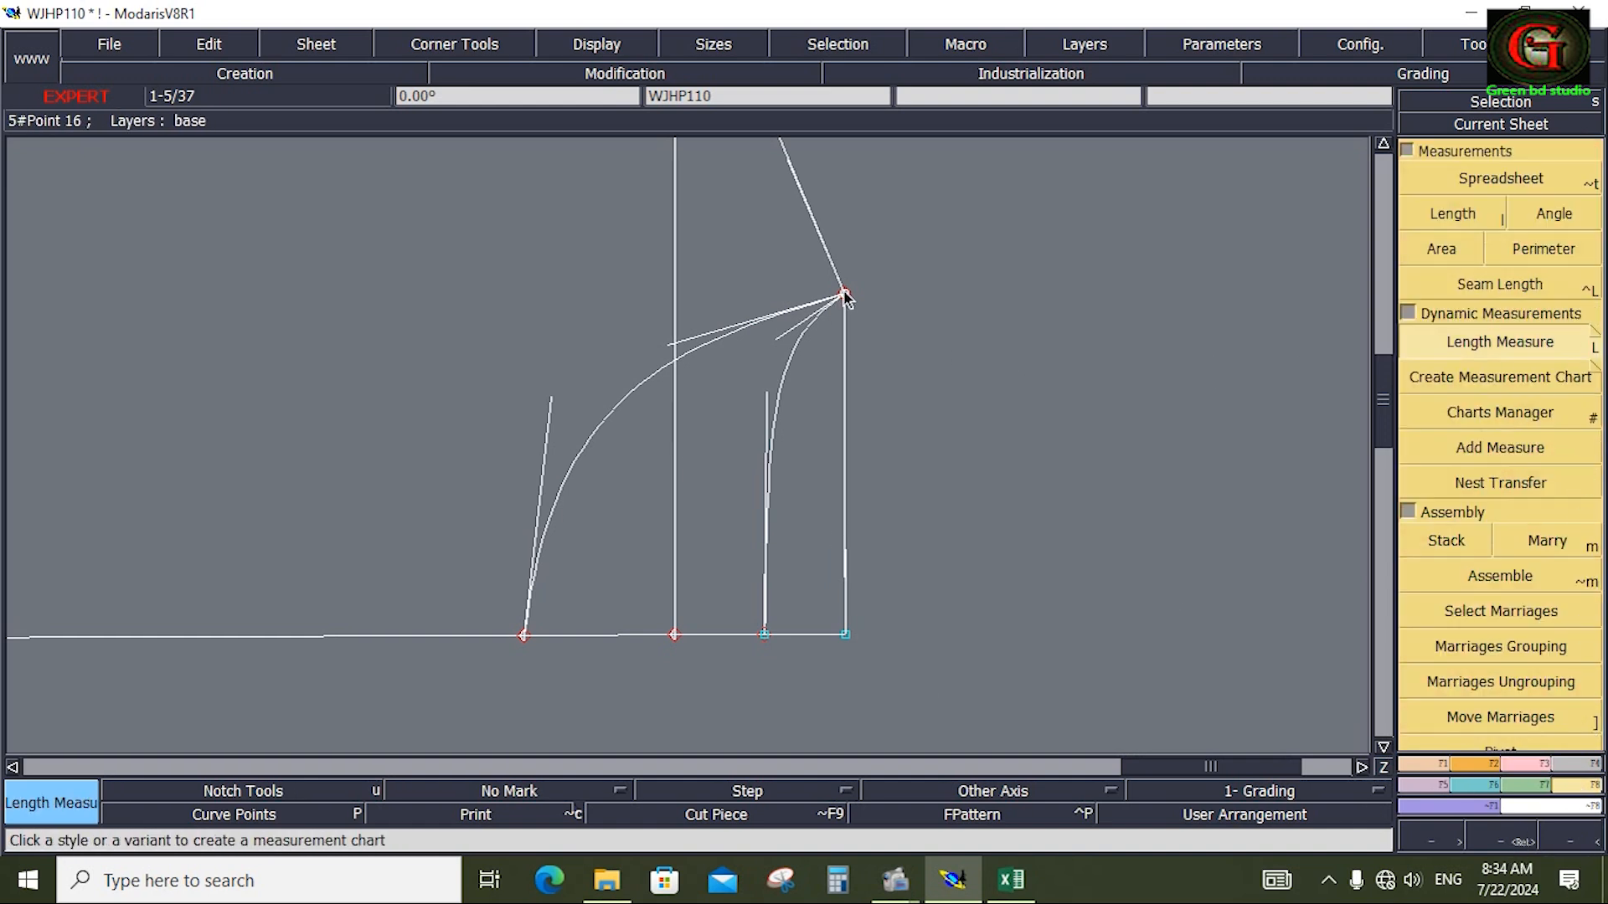
click(766, 630)
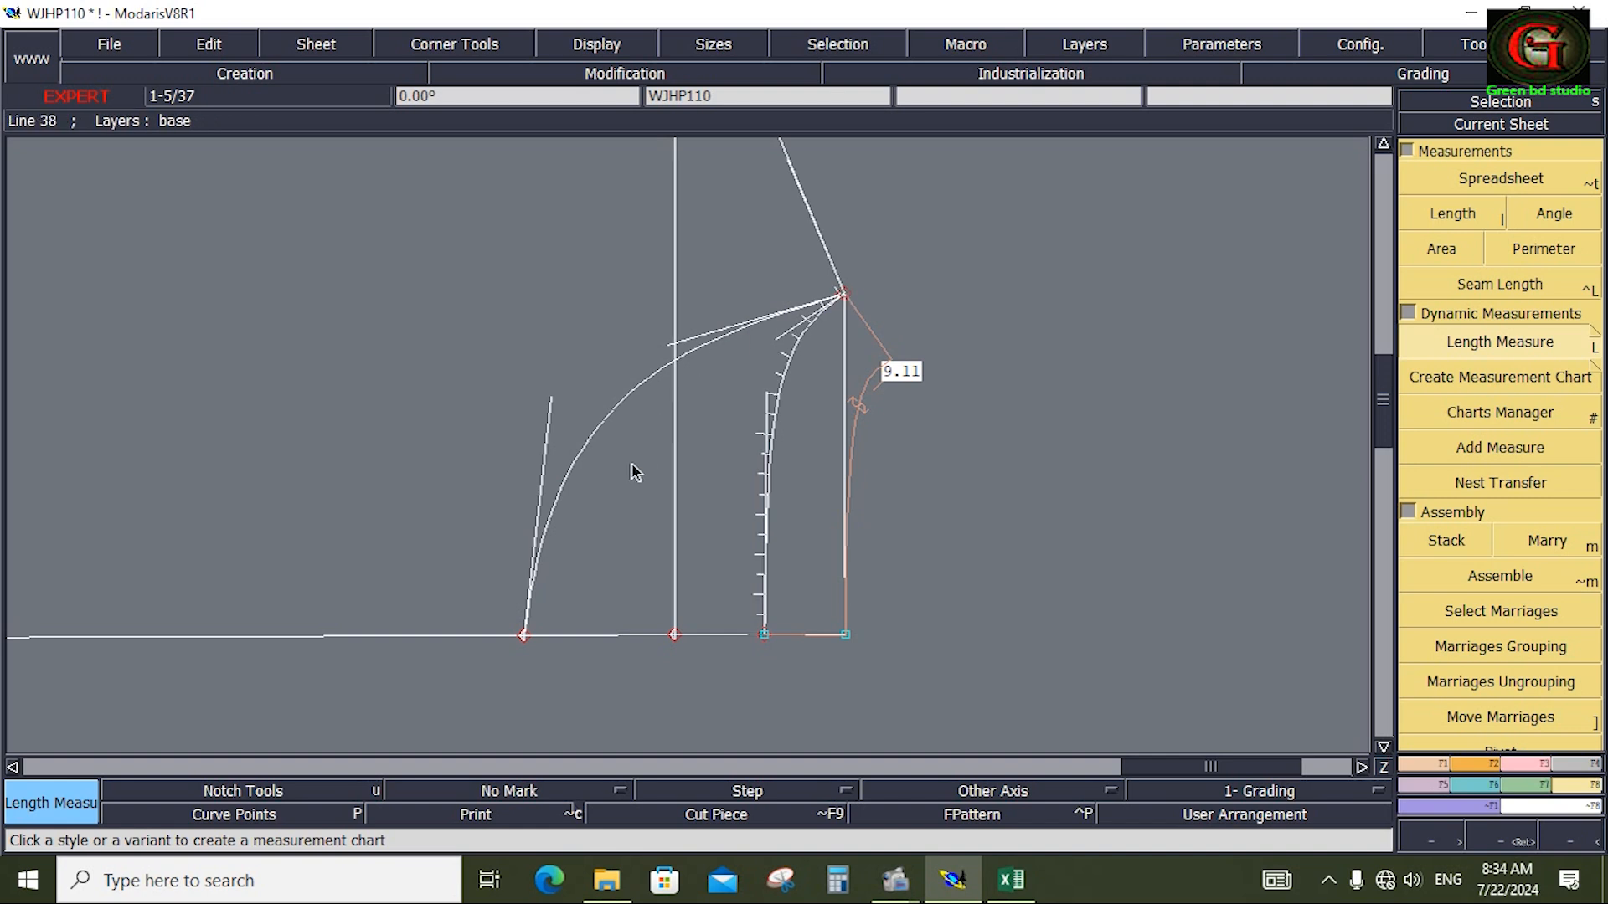
Add a length measure along the front neck curve and add 12.71 and 9.11 in Calculator
click(525, 635)
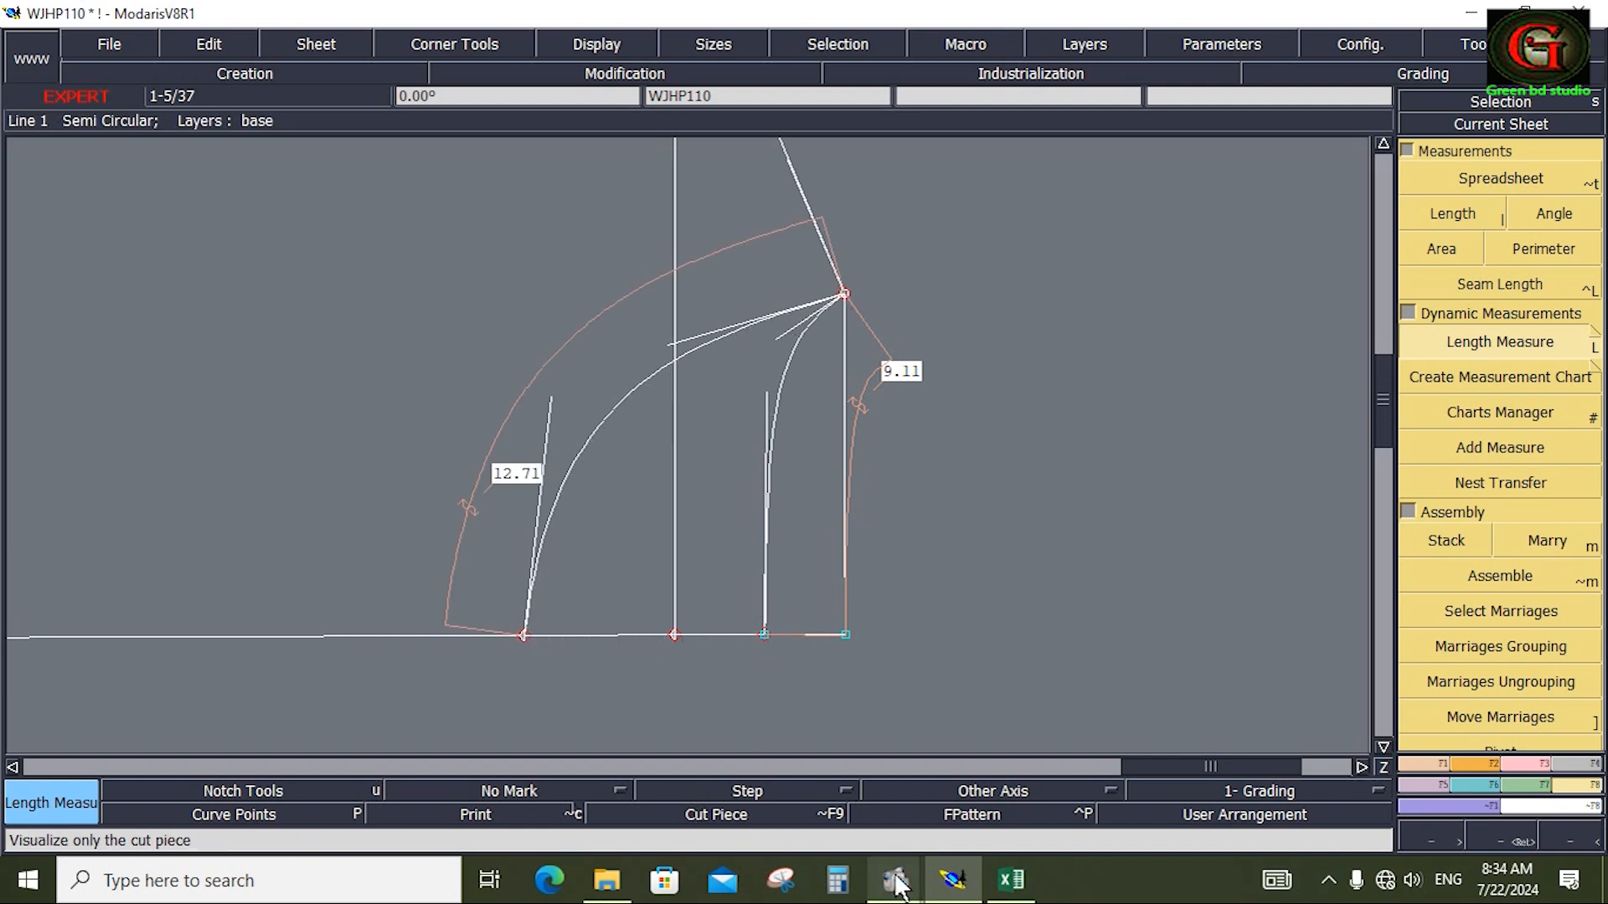
click(837, 888)
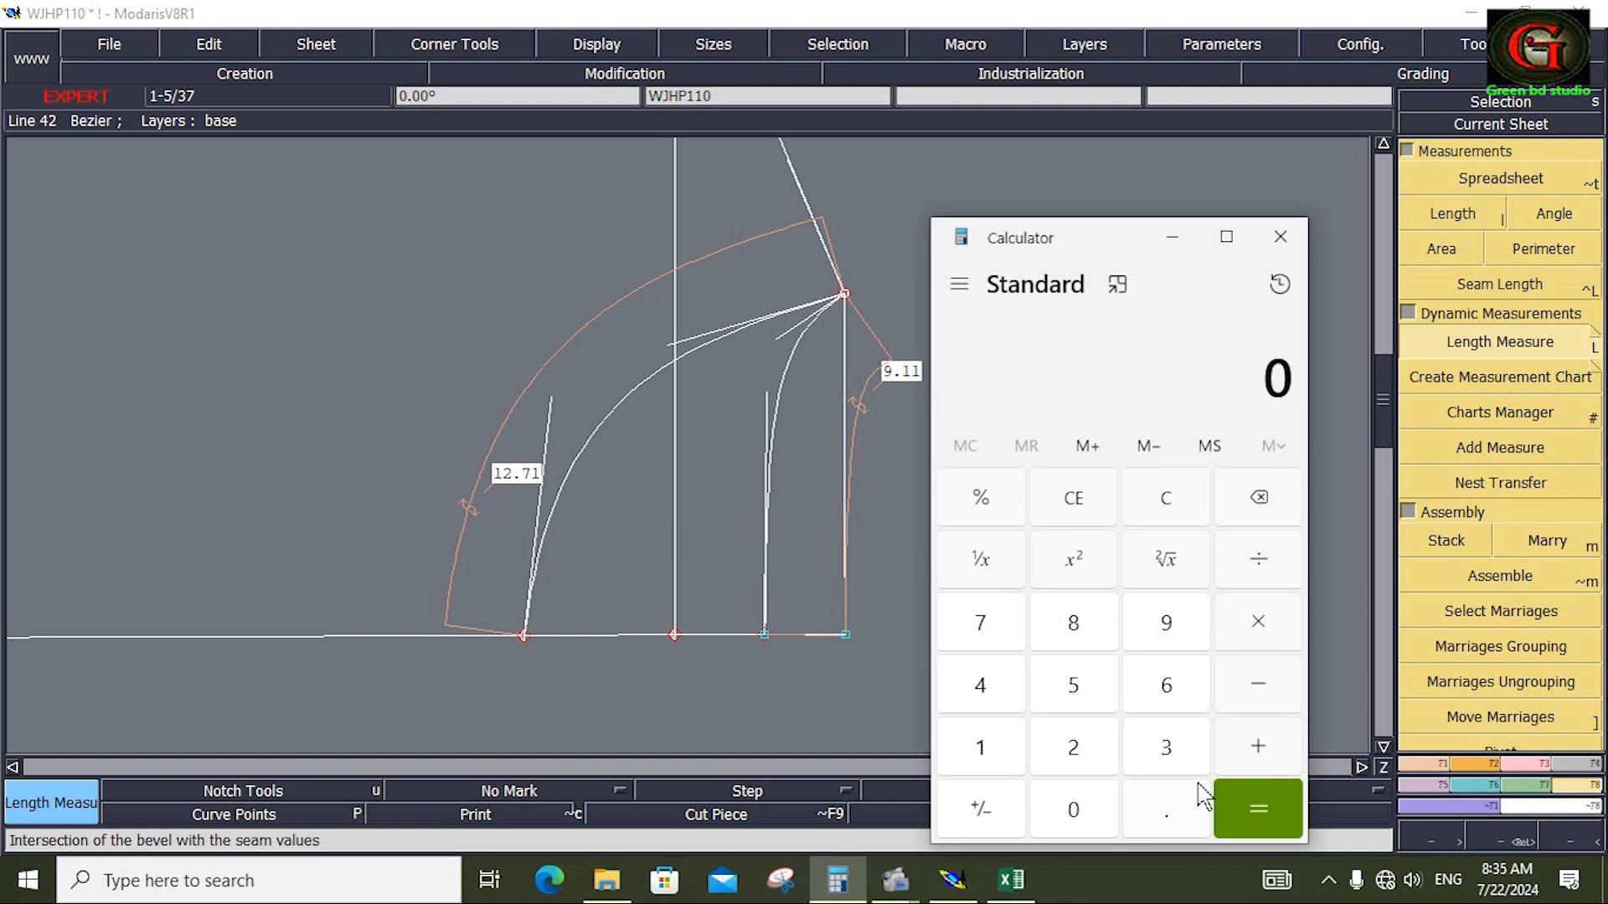
click(980, 749)
click(1071, 754)
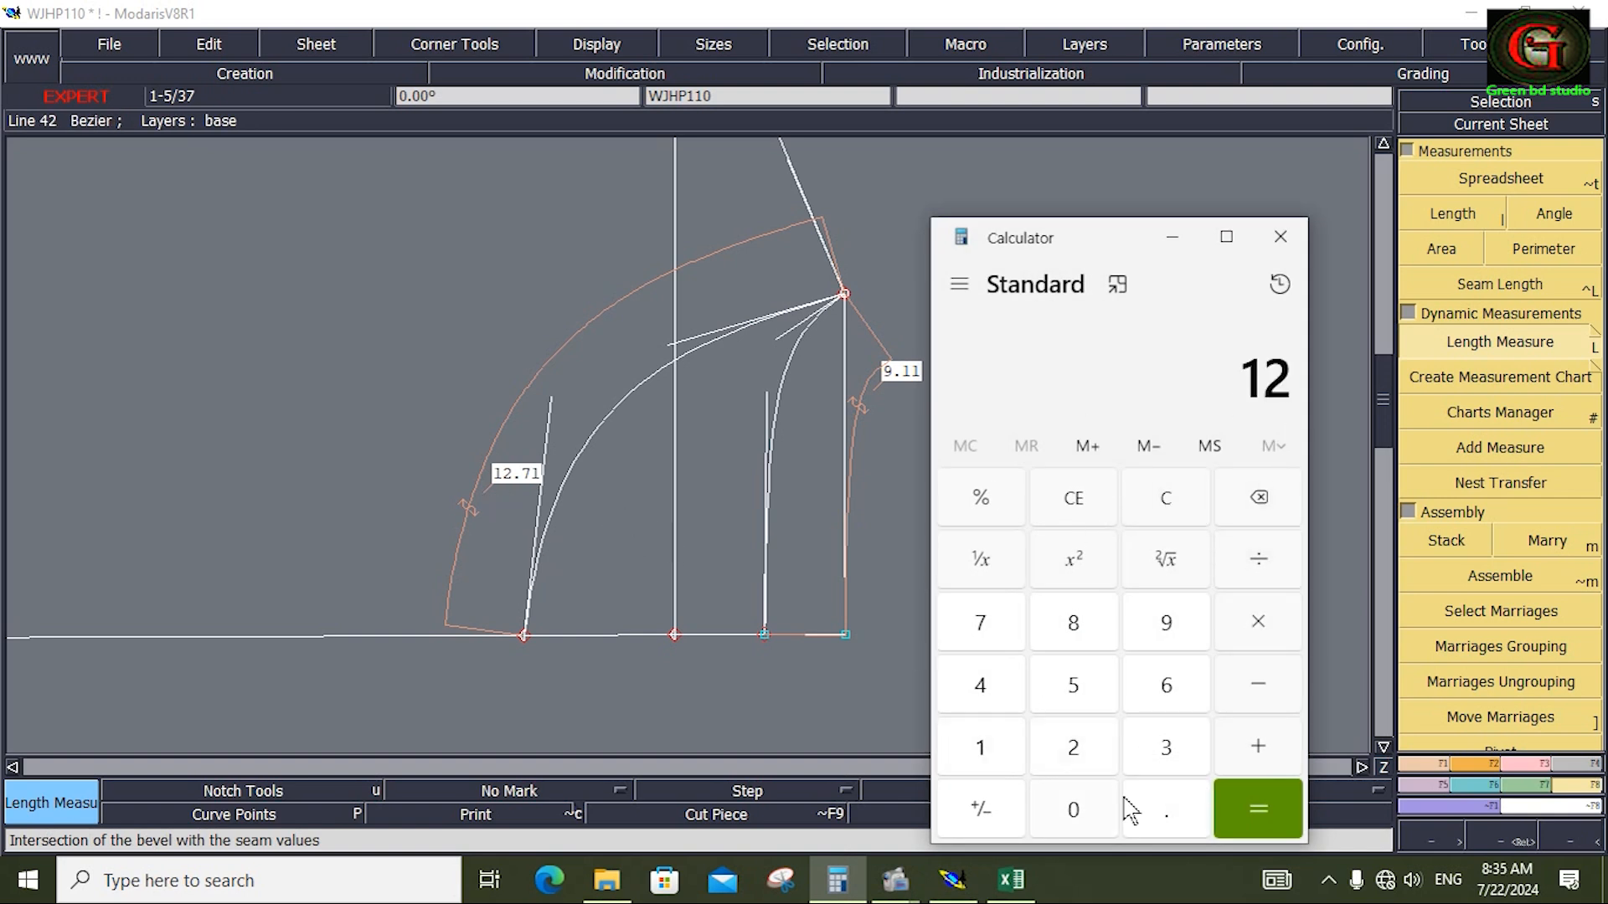
click(1168, 811)
click(983, 626)
click(984, 750)
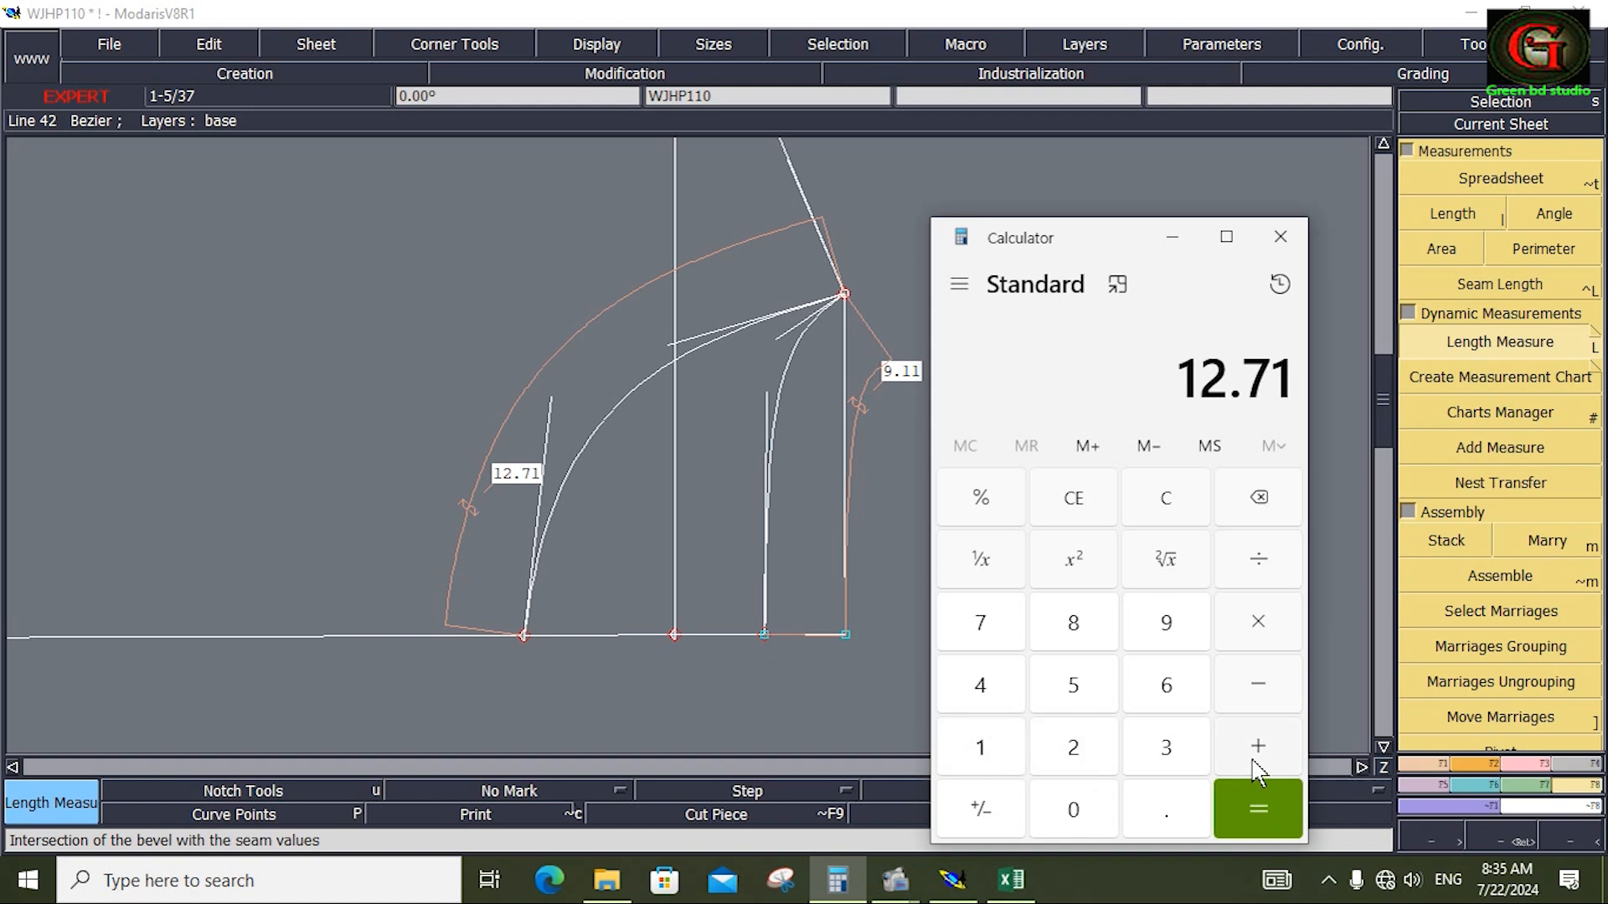
click(1256, 754)
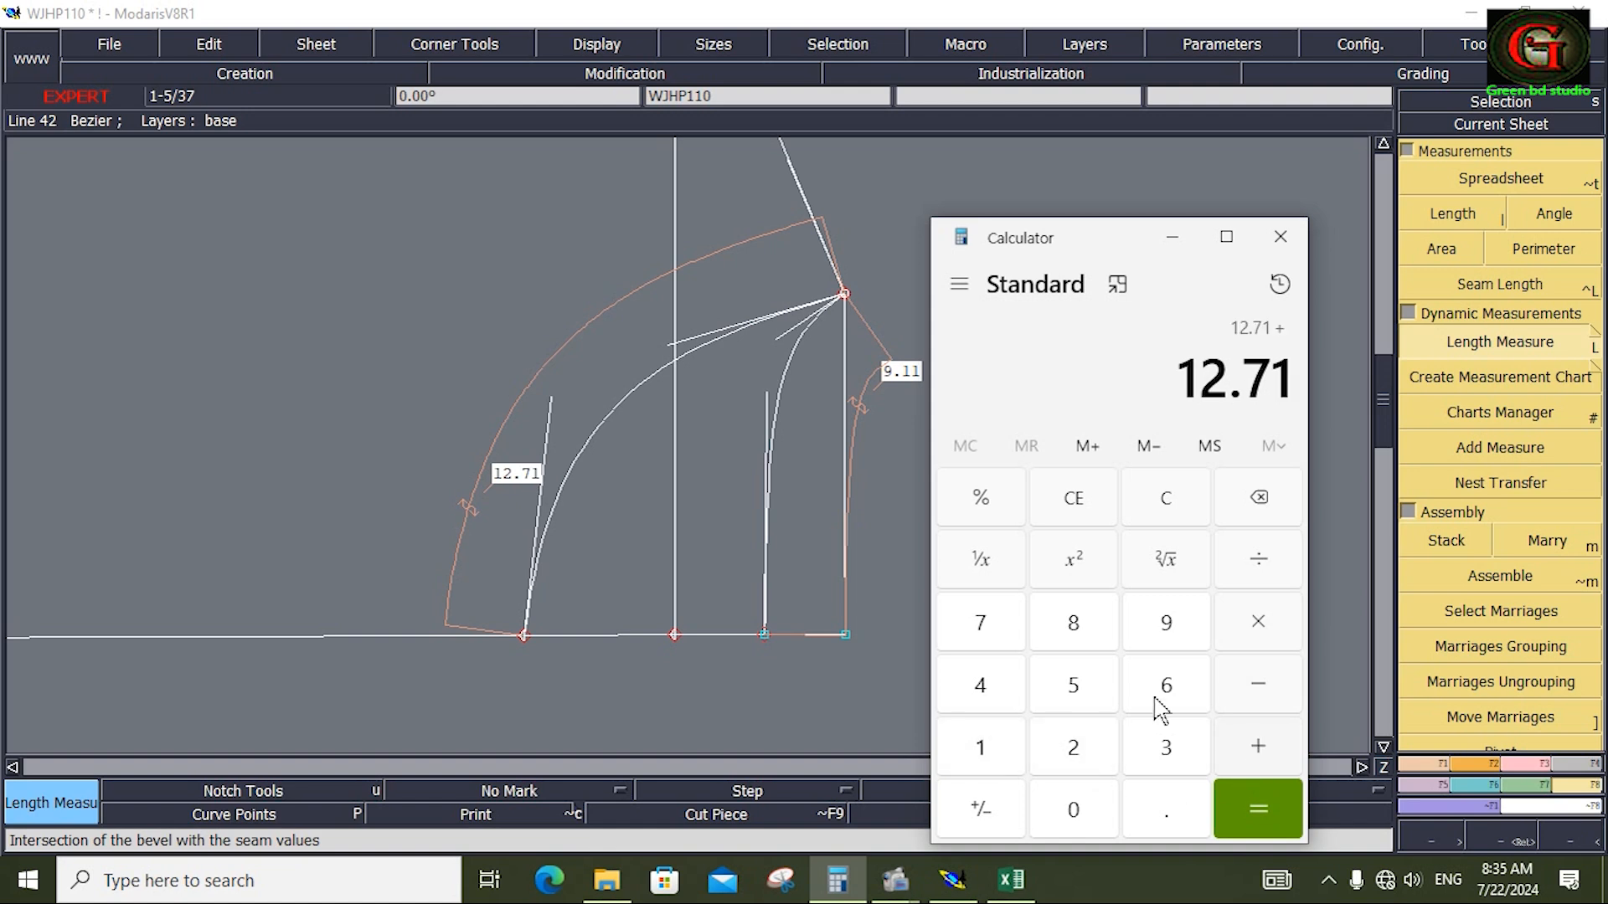
click(1160, 641)
click(1169, 811)
click(999, 758)
click(998, 758)
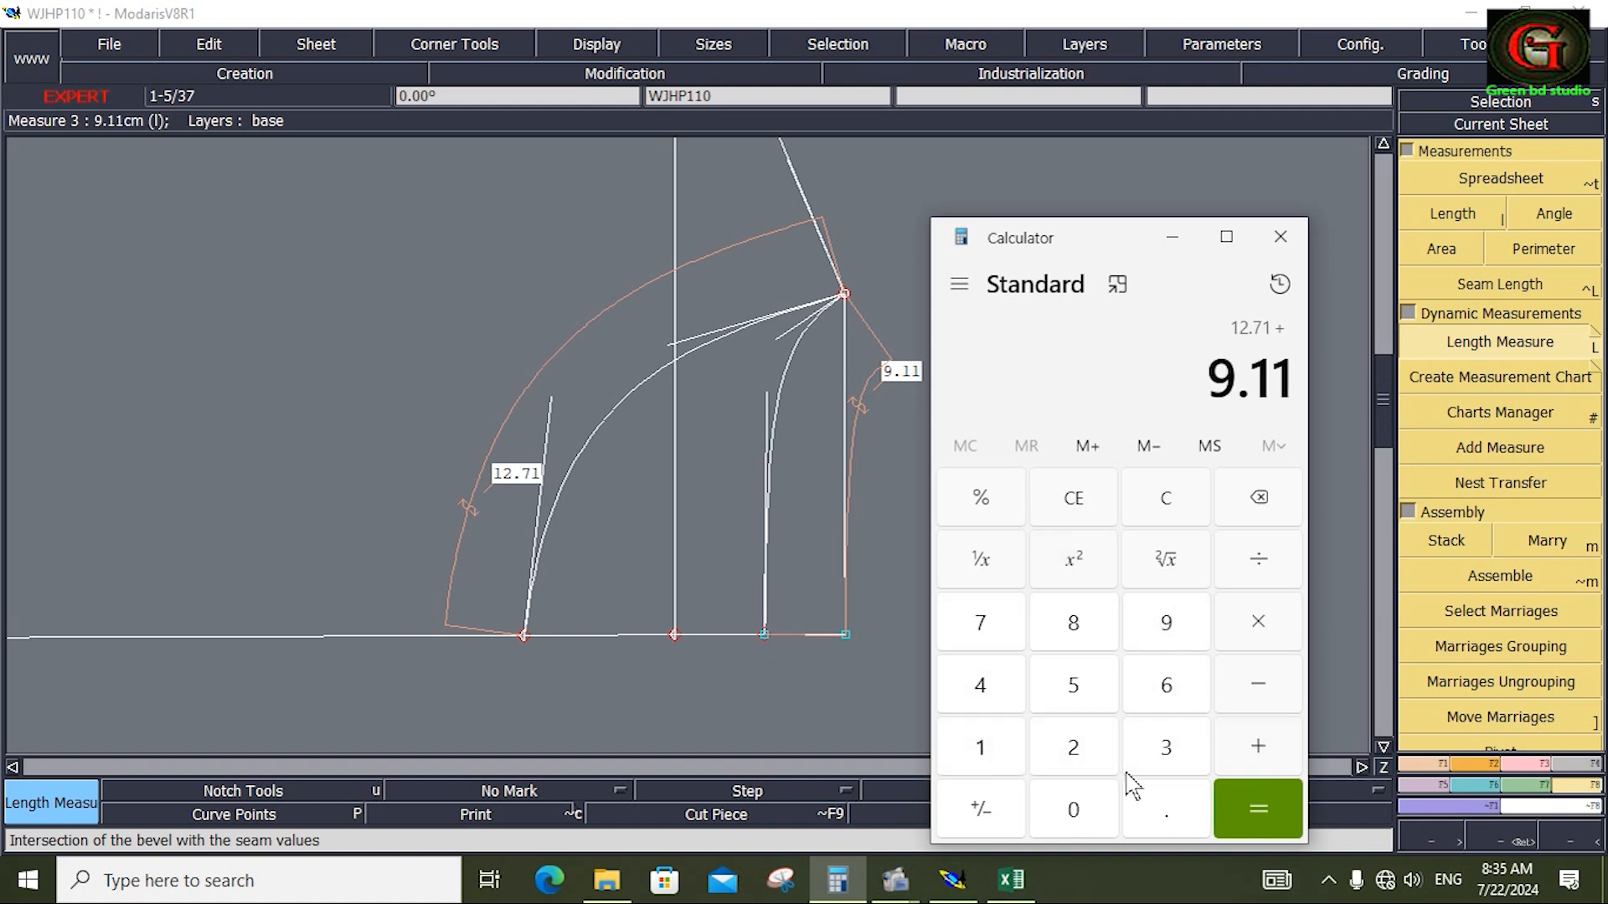
click(1258, 806)
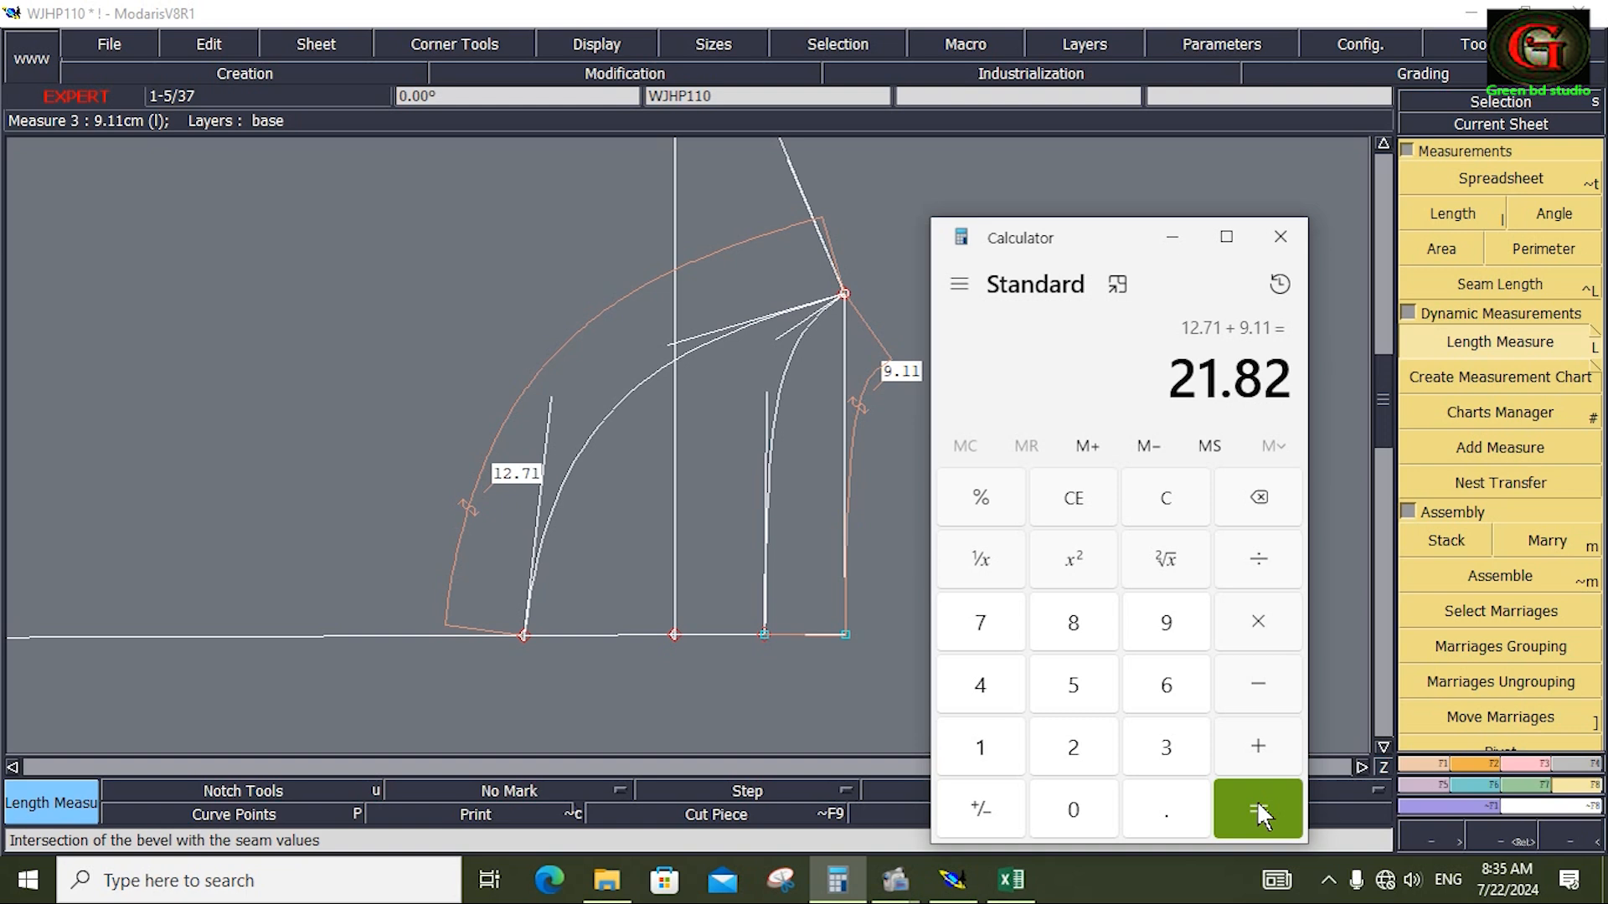
Switch to the Excel size chart and fill the NECK CIRC and NECK WIDTH rows yellow from their names through size 46
click(1012, 884)
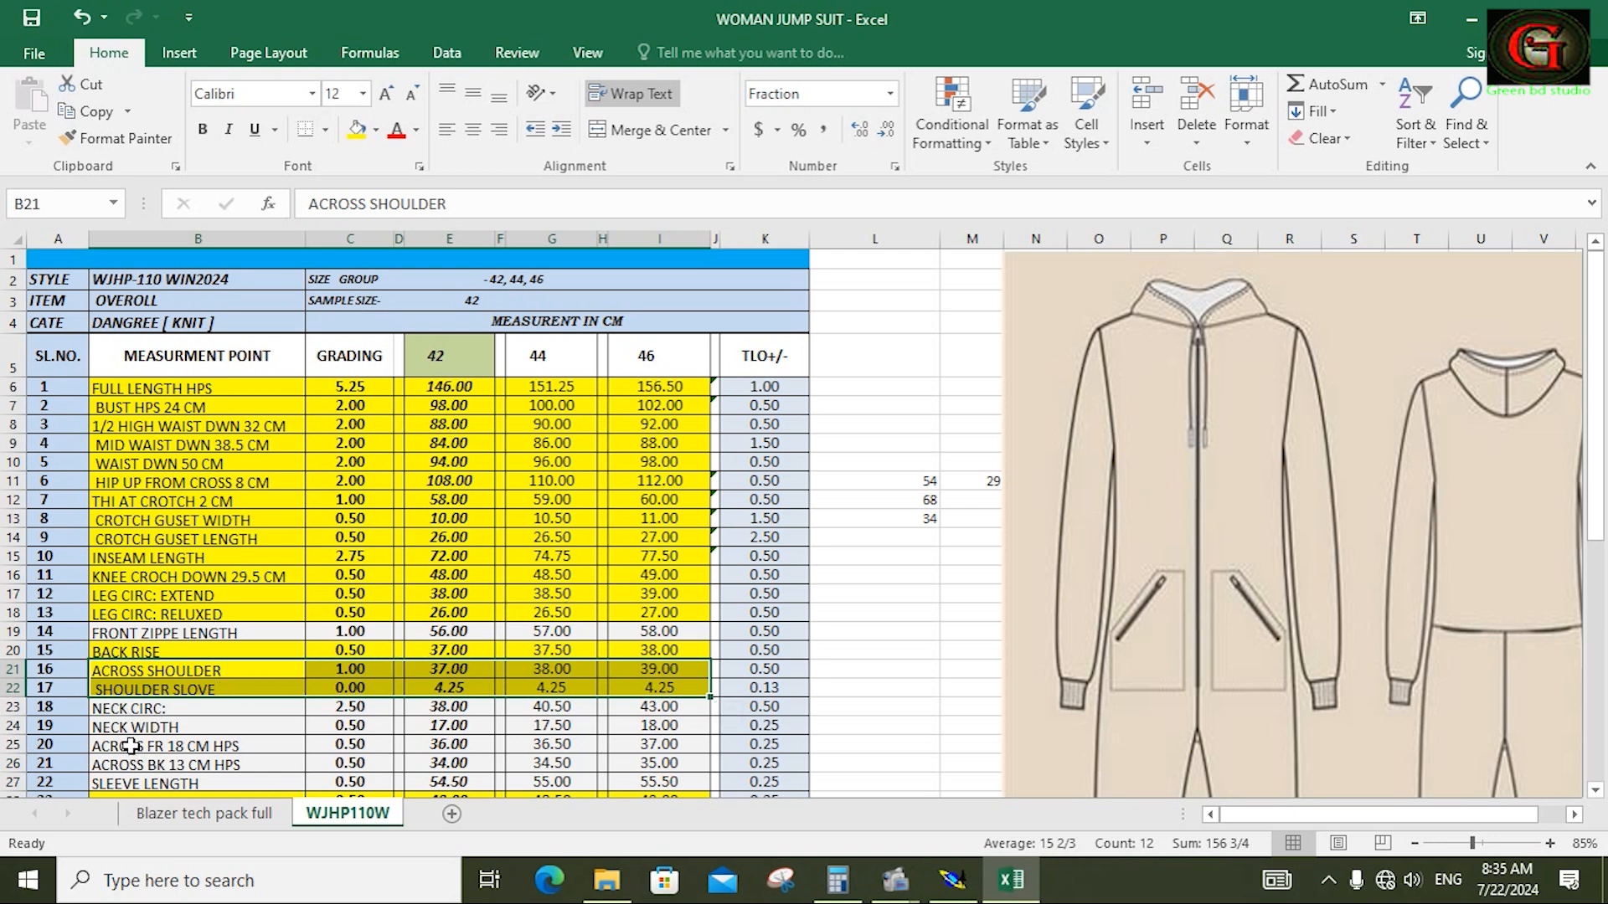
click(469, 710)
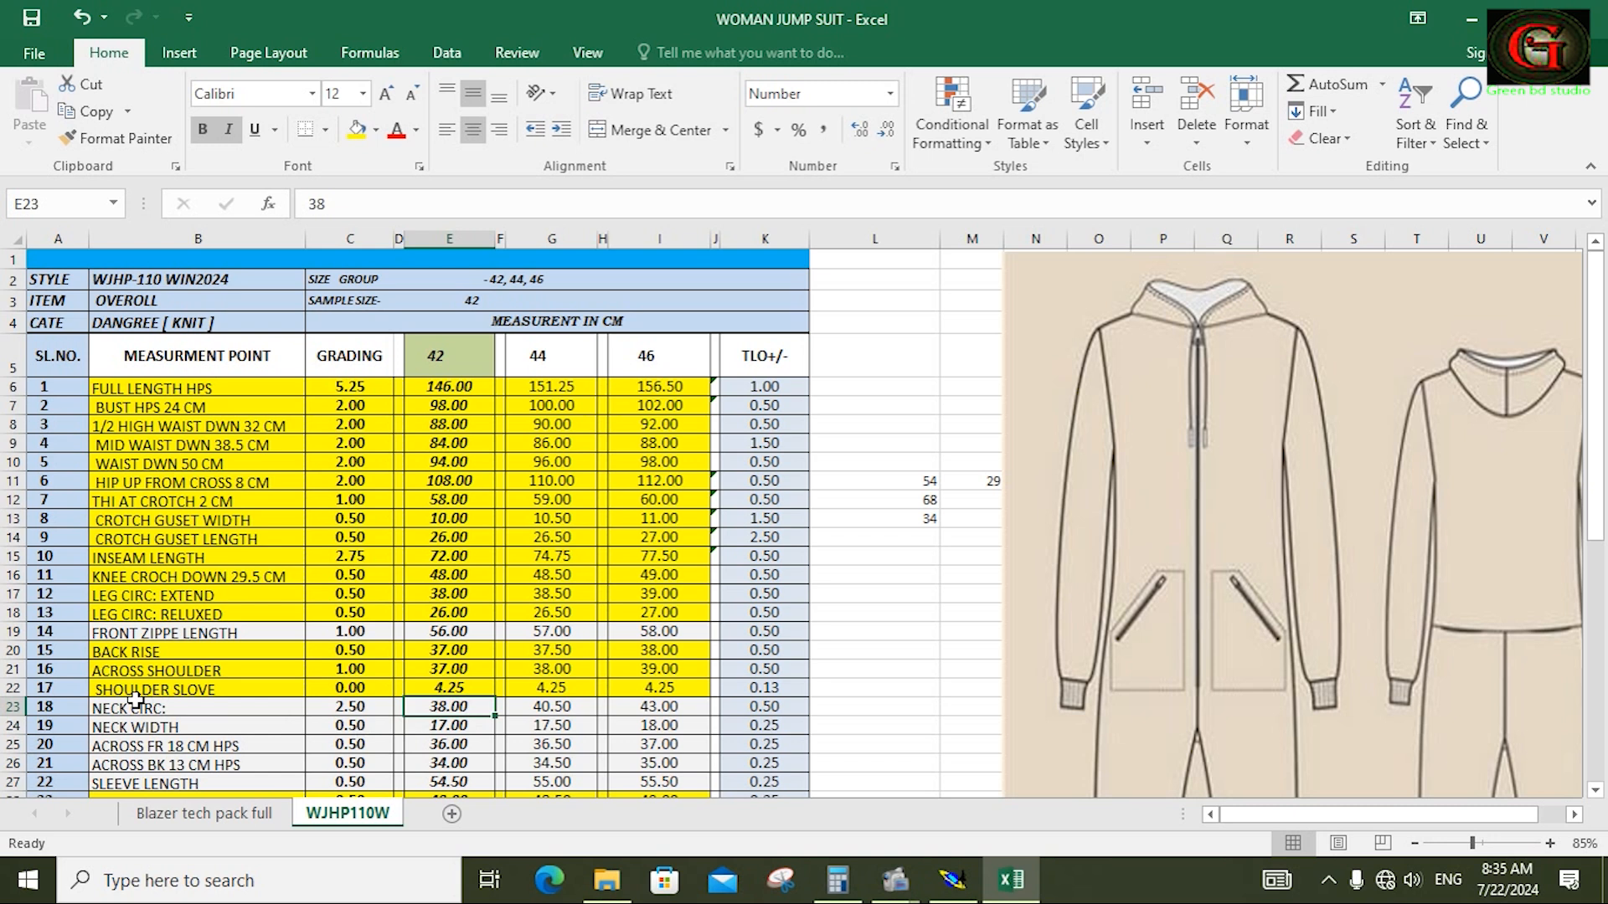
drag(106, 710, 661, 726)
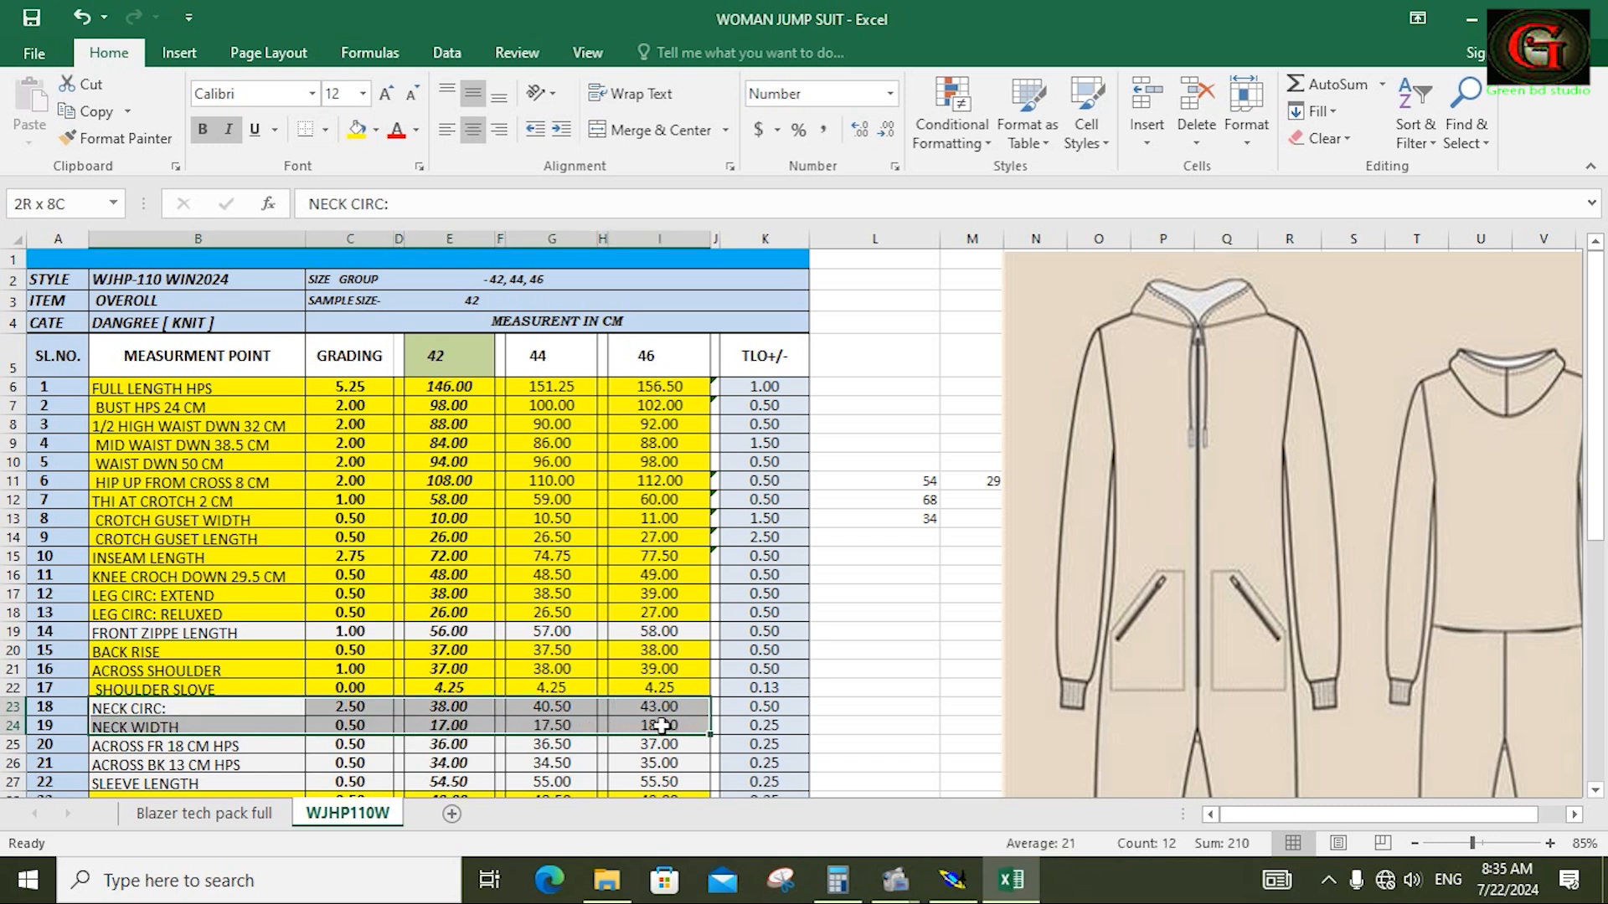
click(357, 130)
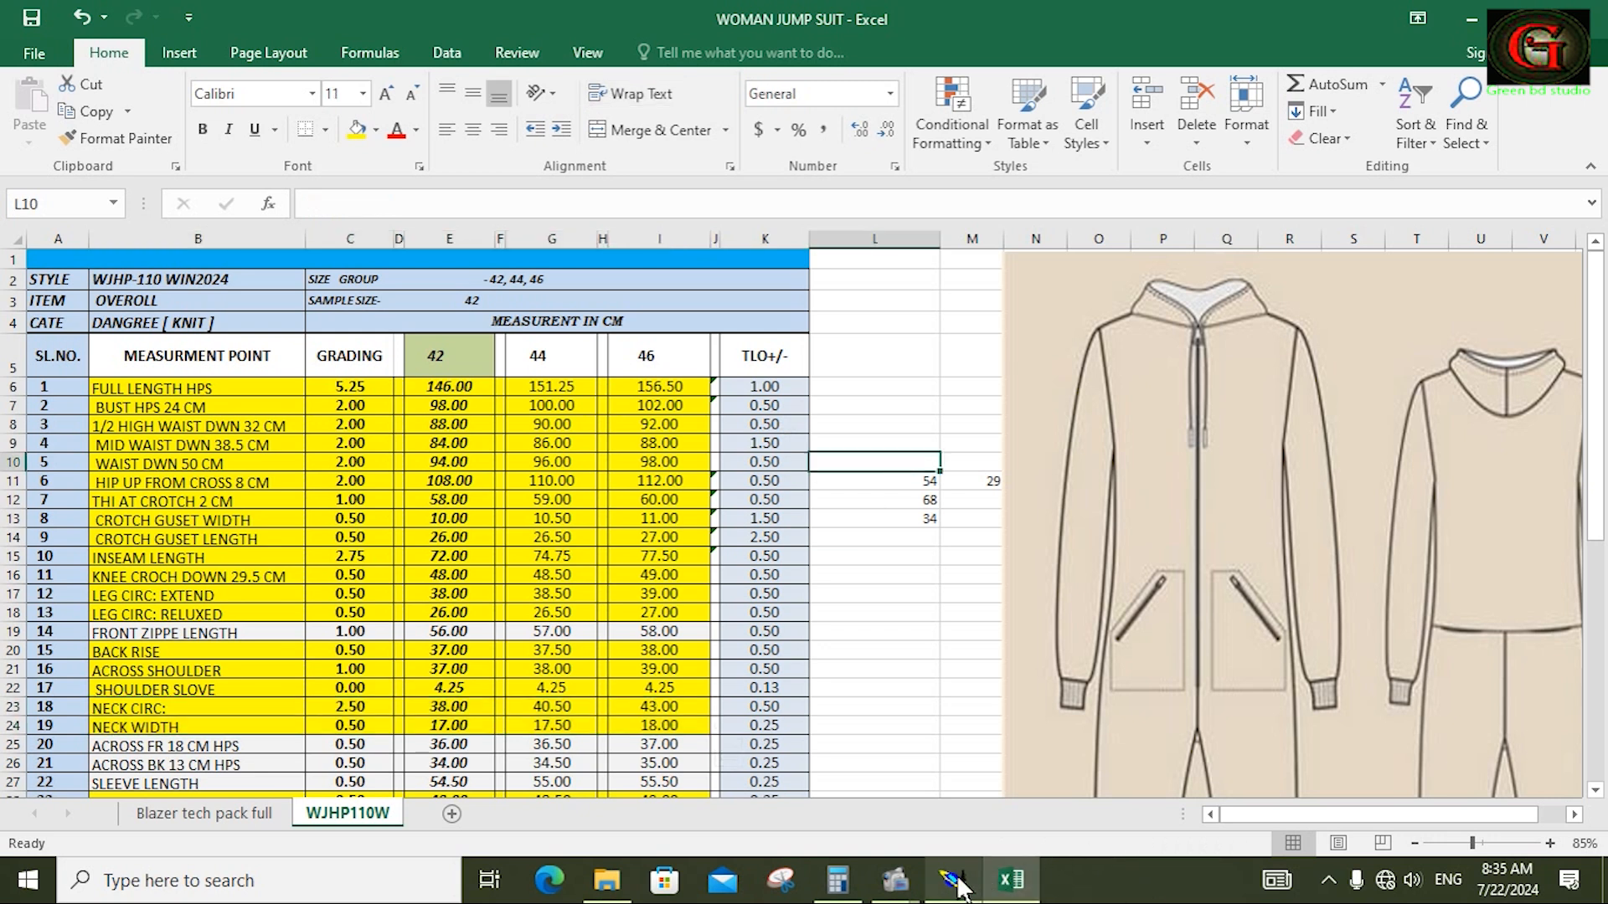
Return to Modaris and reshape the front neck point toward the centre line's neck end, shortening the front curve to about 11.17 cm
click(953, 879)
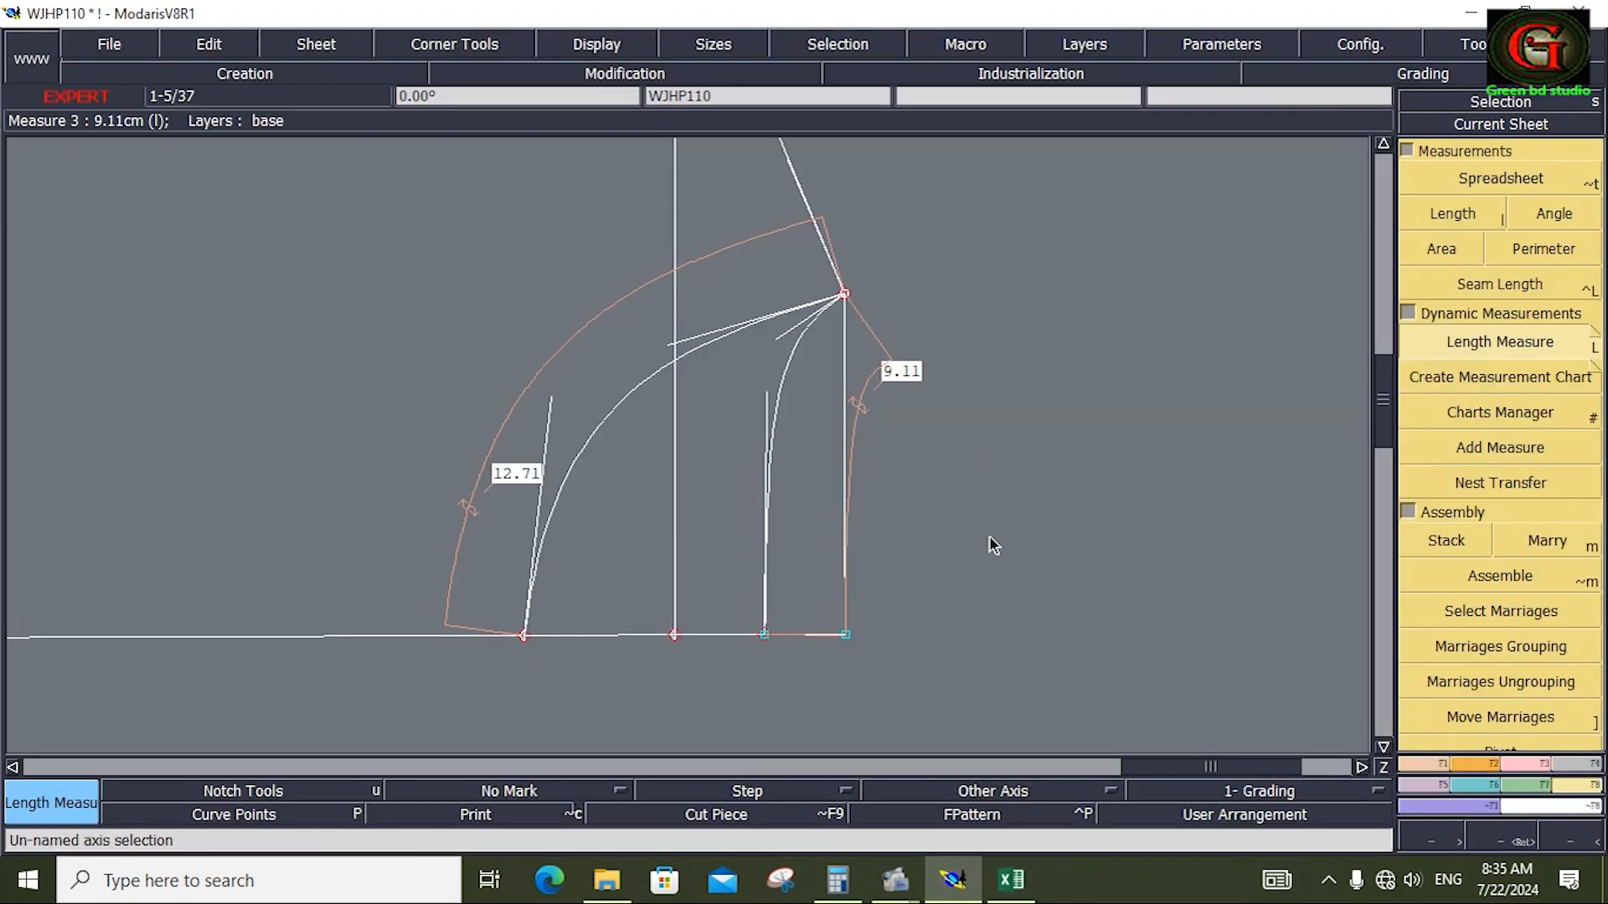
click(841, 880)
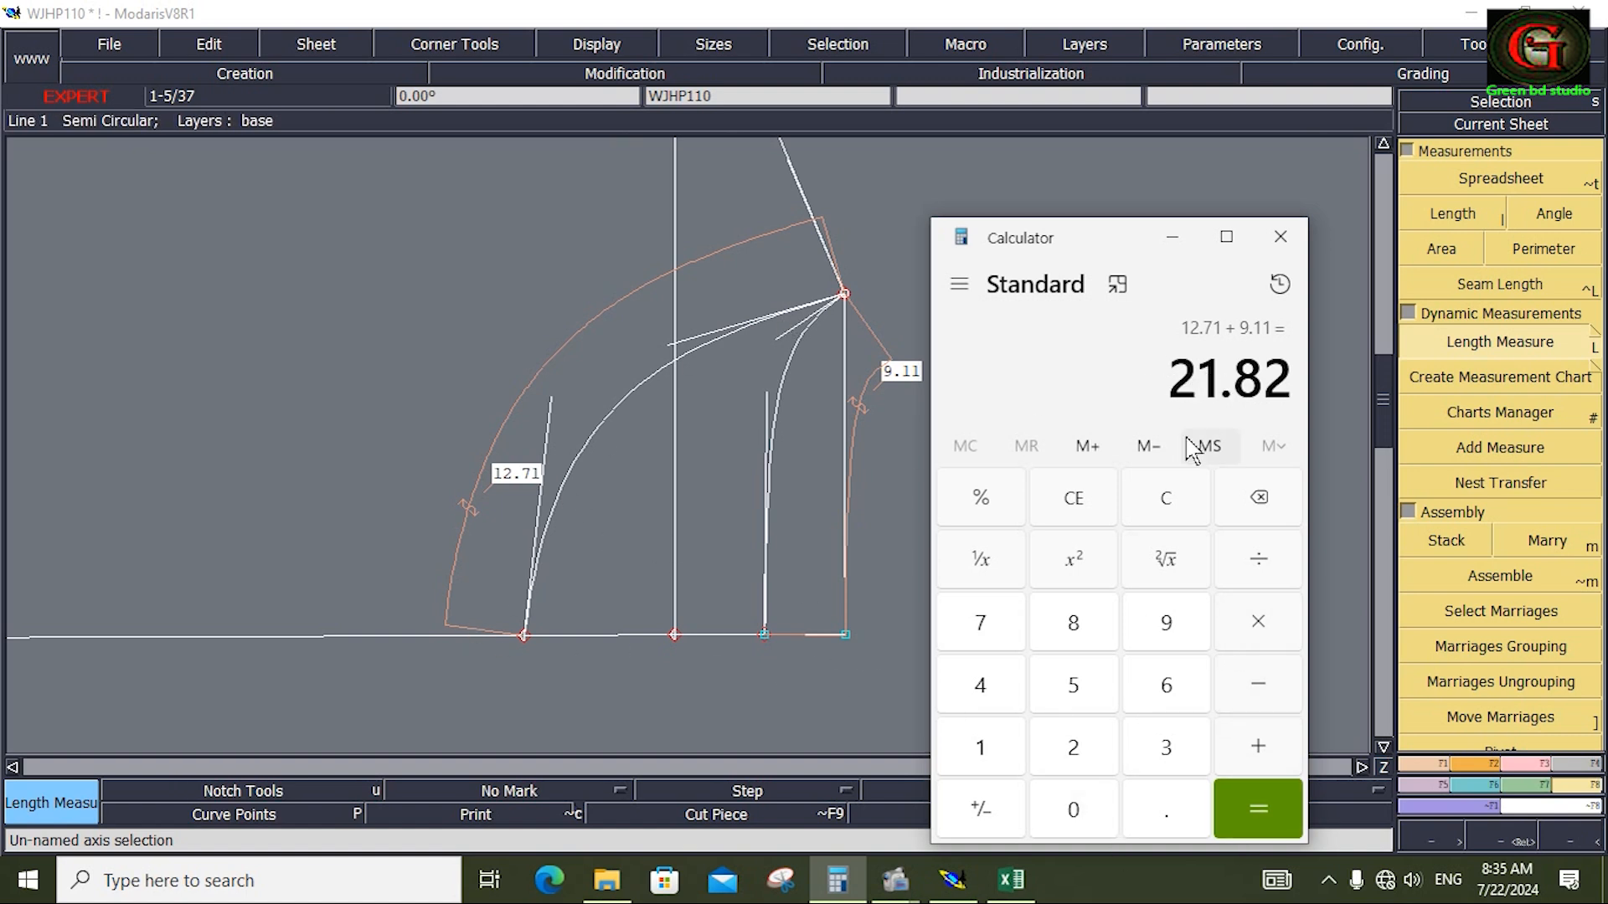
click(1527, 764)
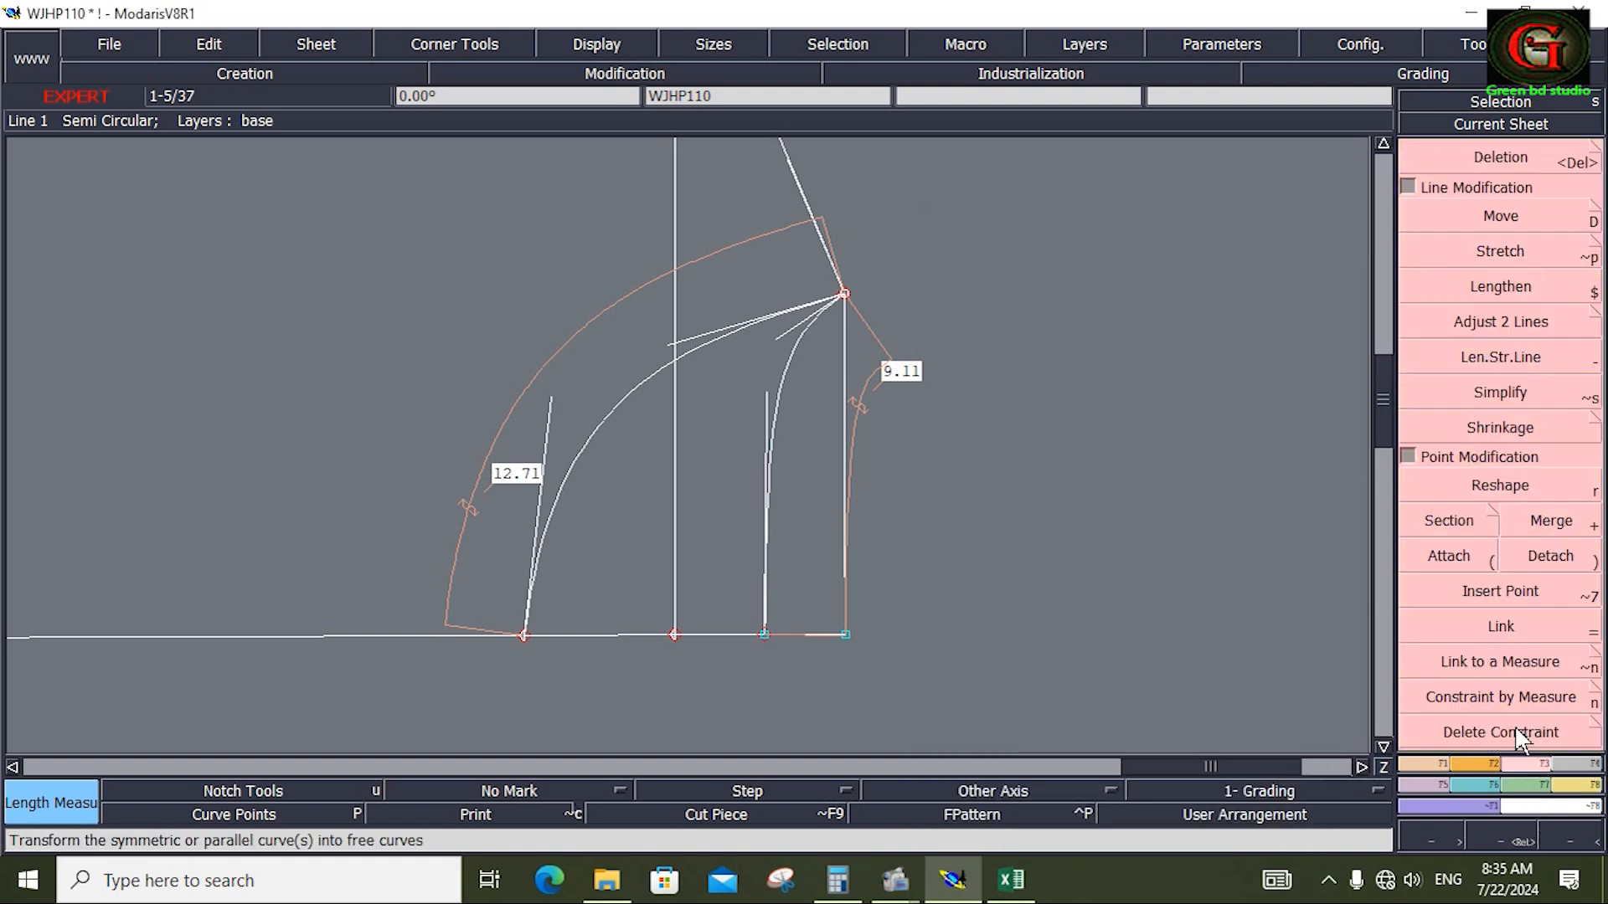
click(1515, 497)
click(525, 643)
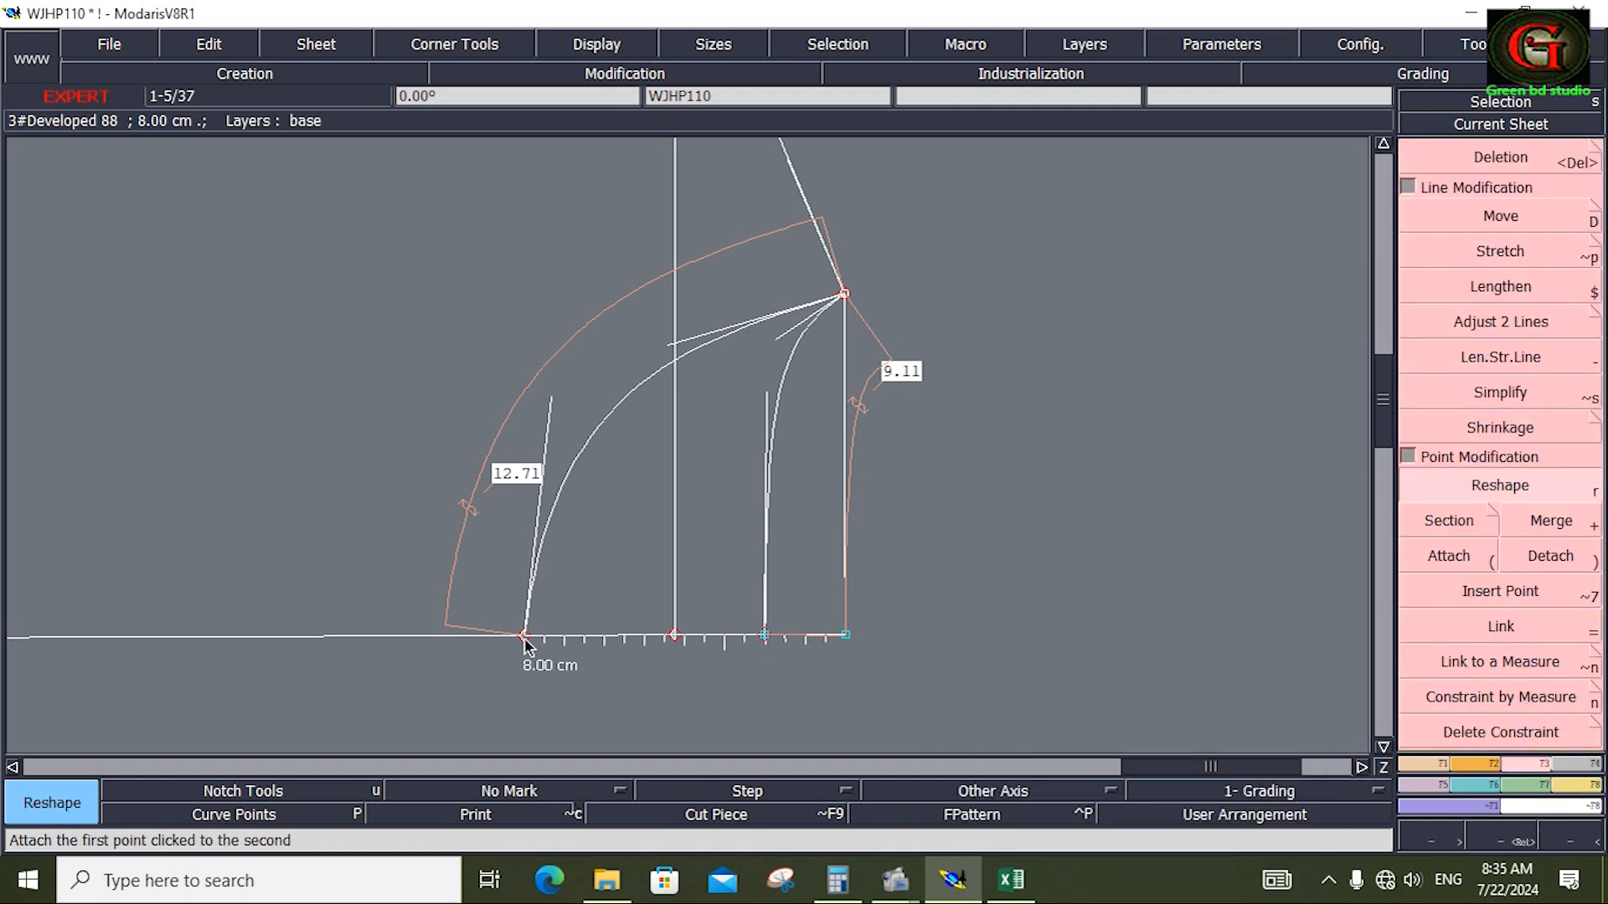
click(598, 641)
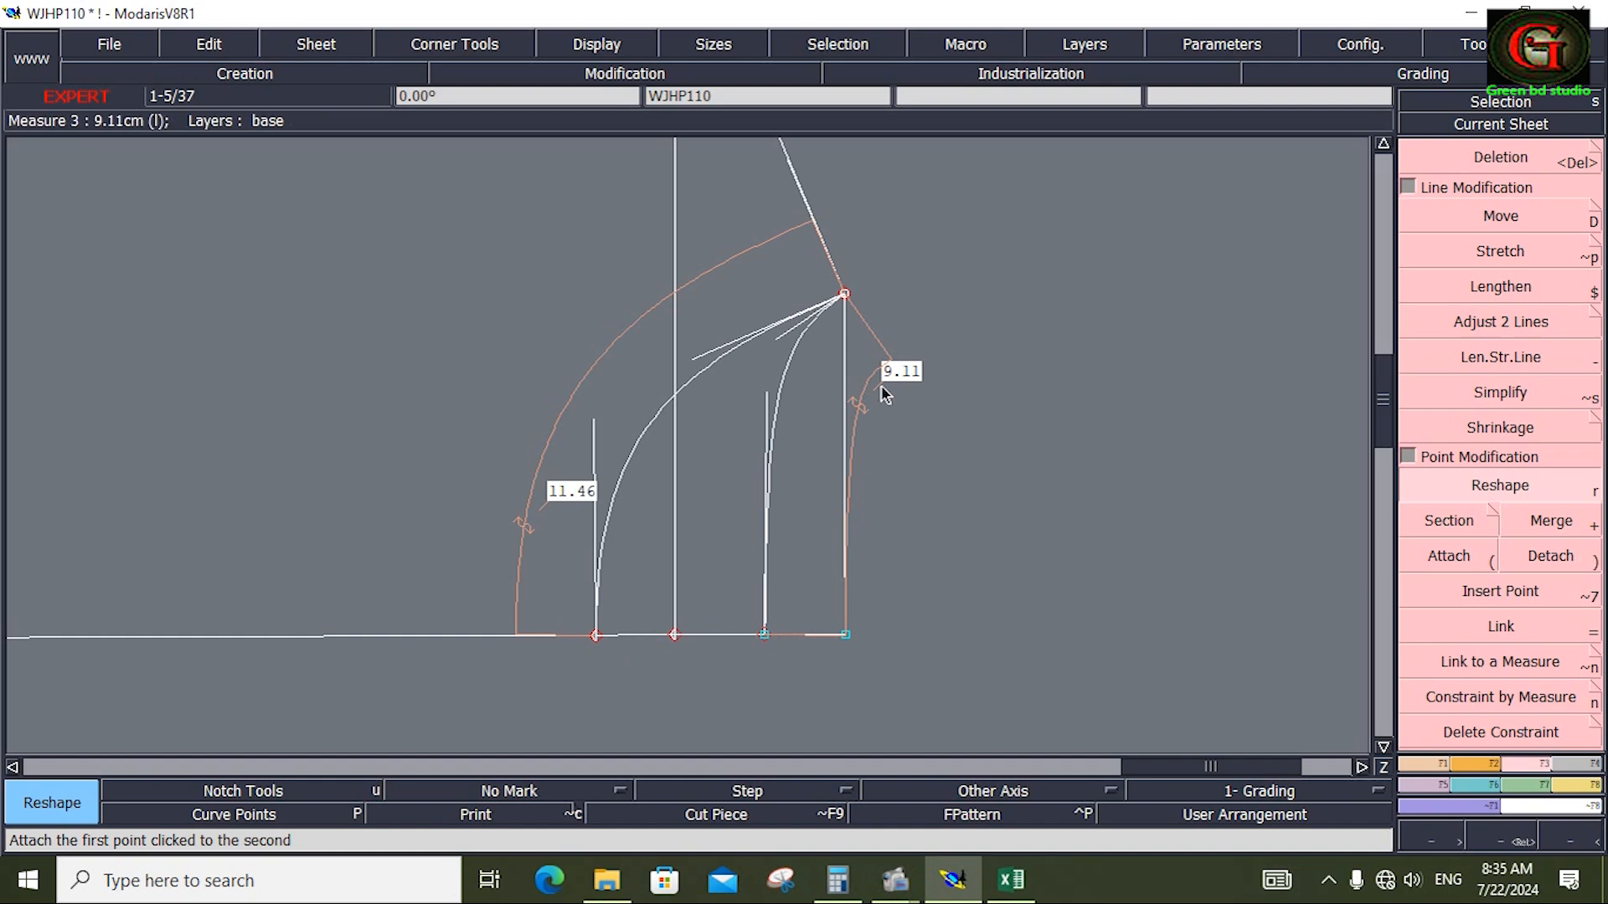
click(598, 638)
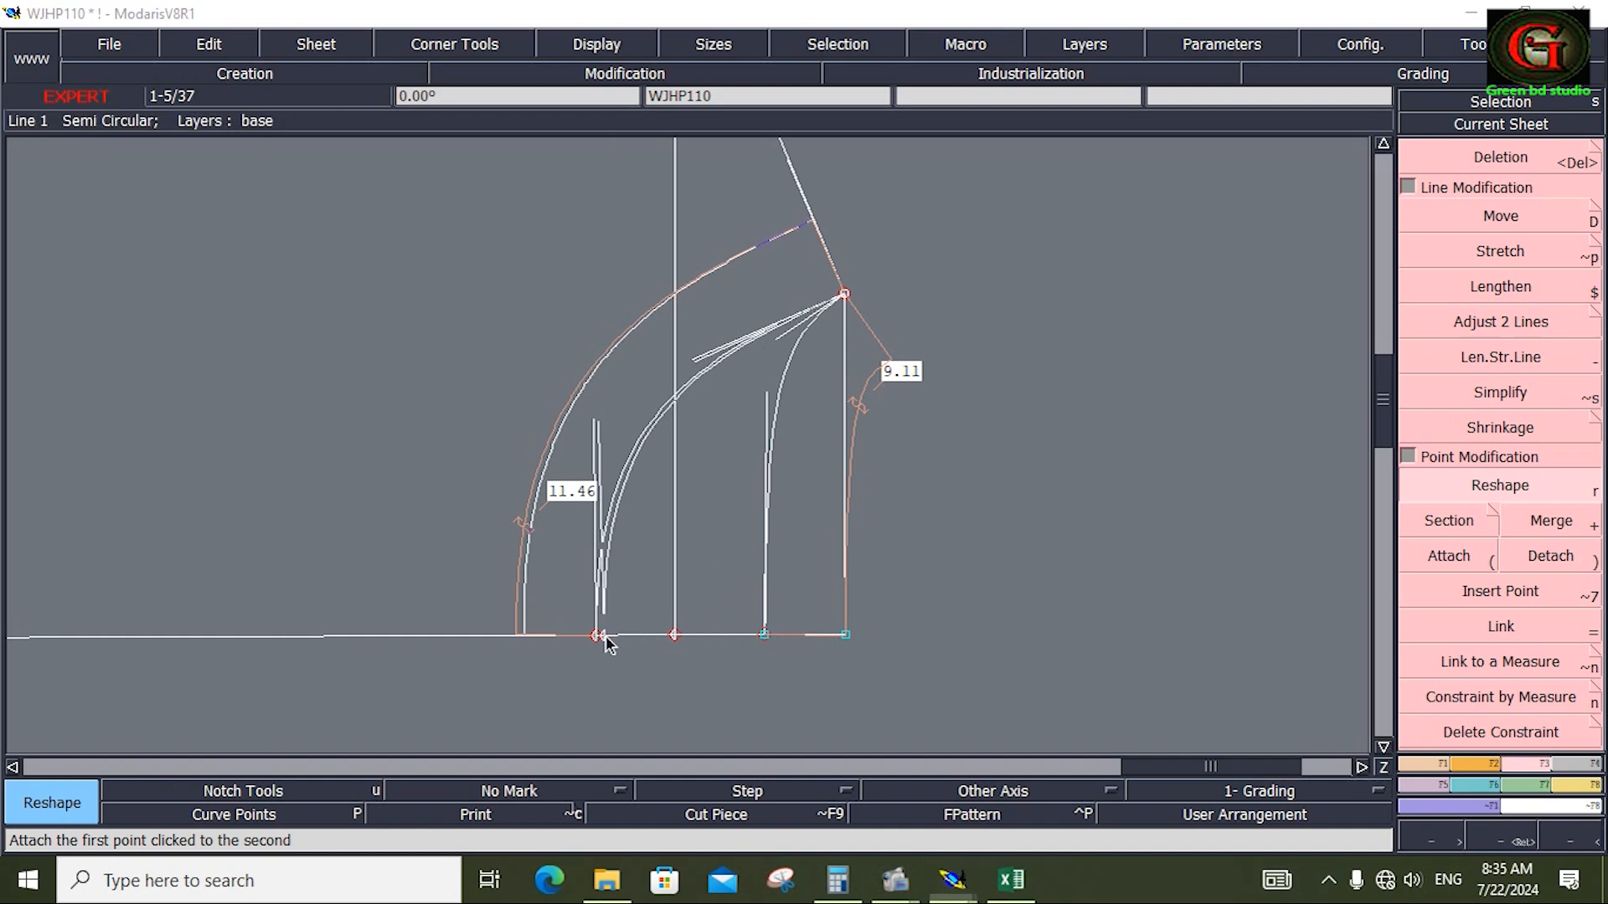
click(615, 636)
Adjust both tangent handles of the front neck curve to a smooth rounded shape about 10.97 cm long
click(613, 434)
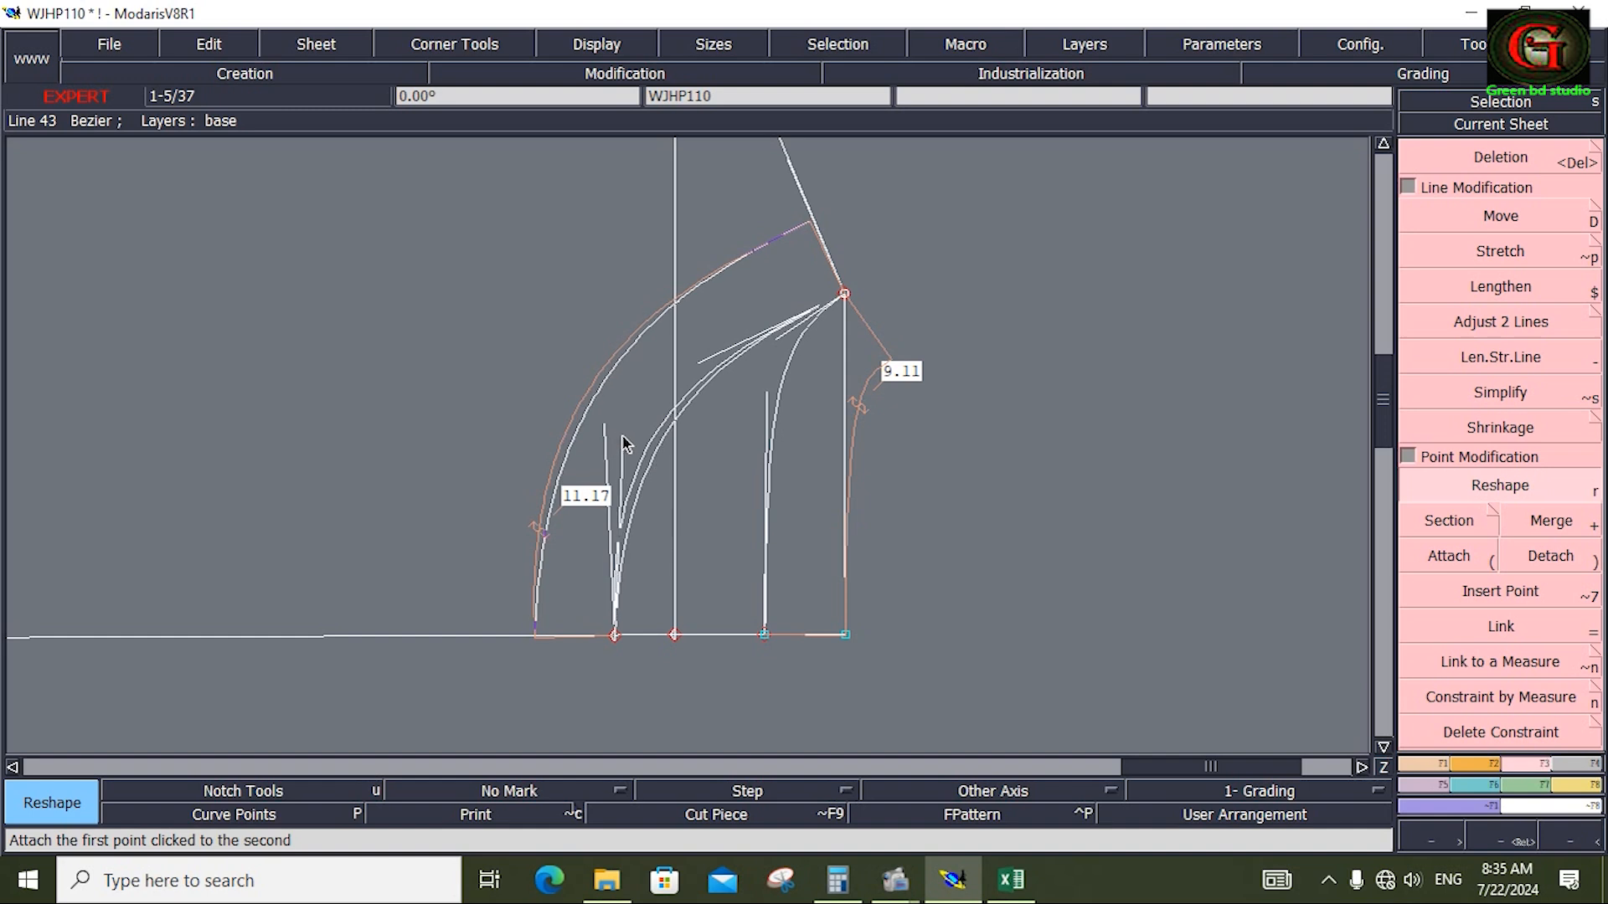
click(634, 441)
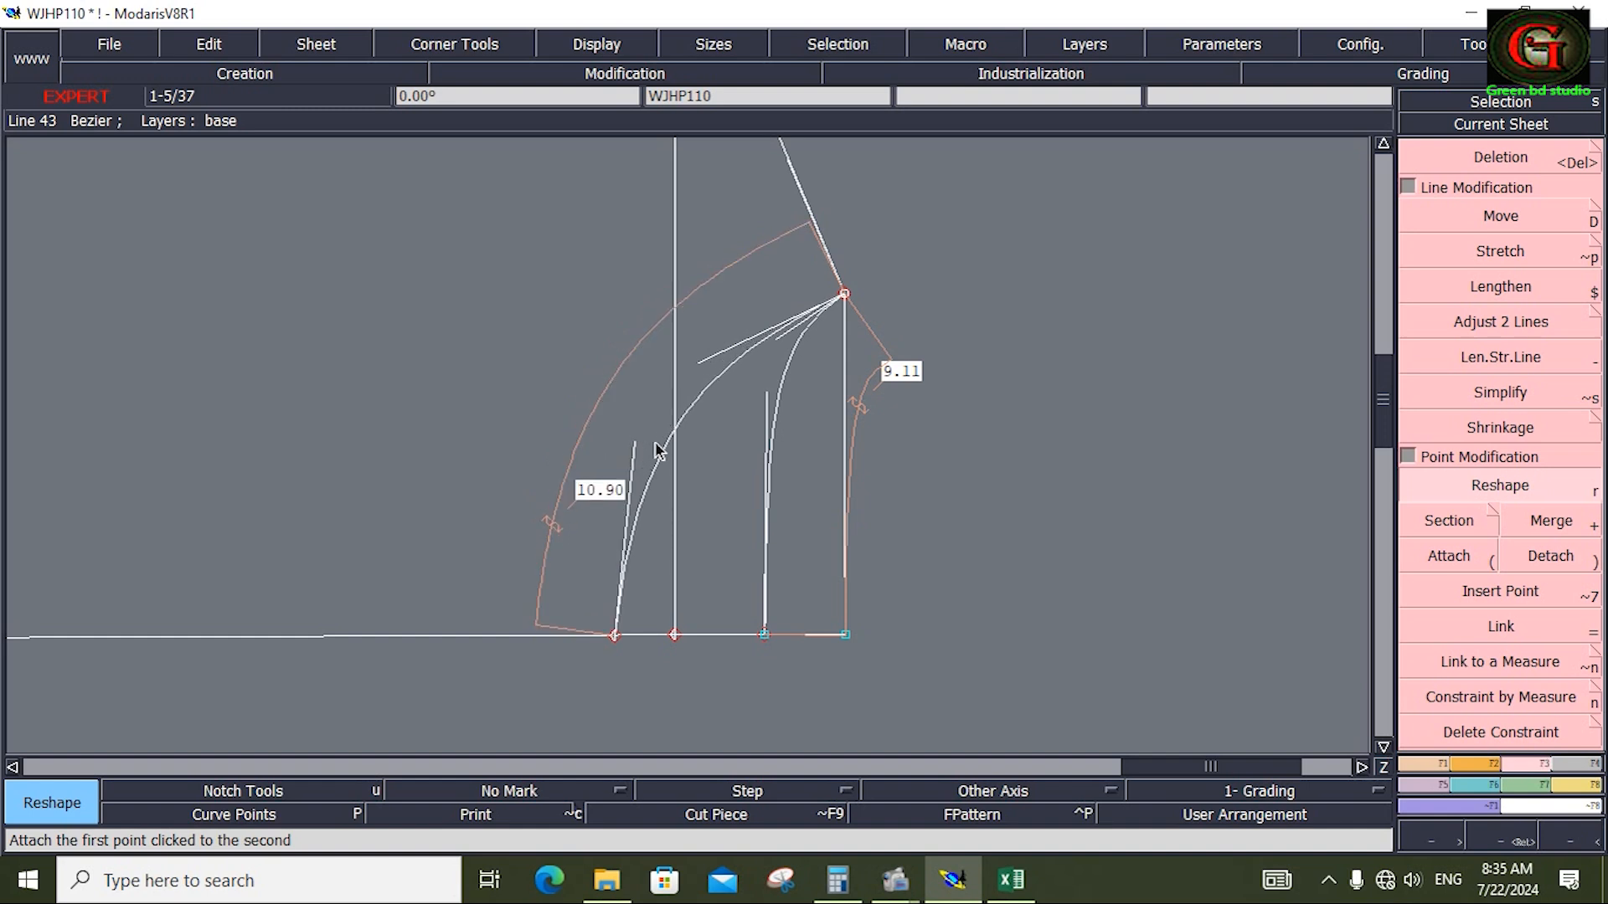
click(707, 351)
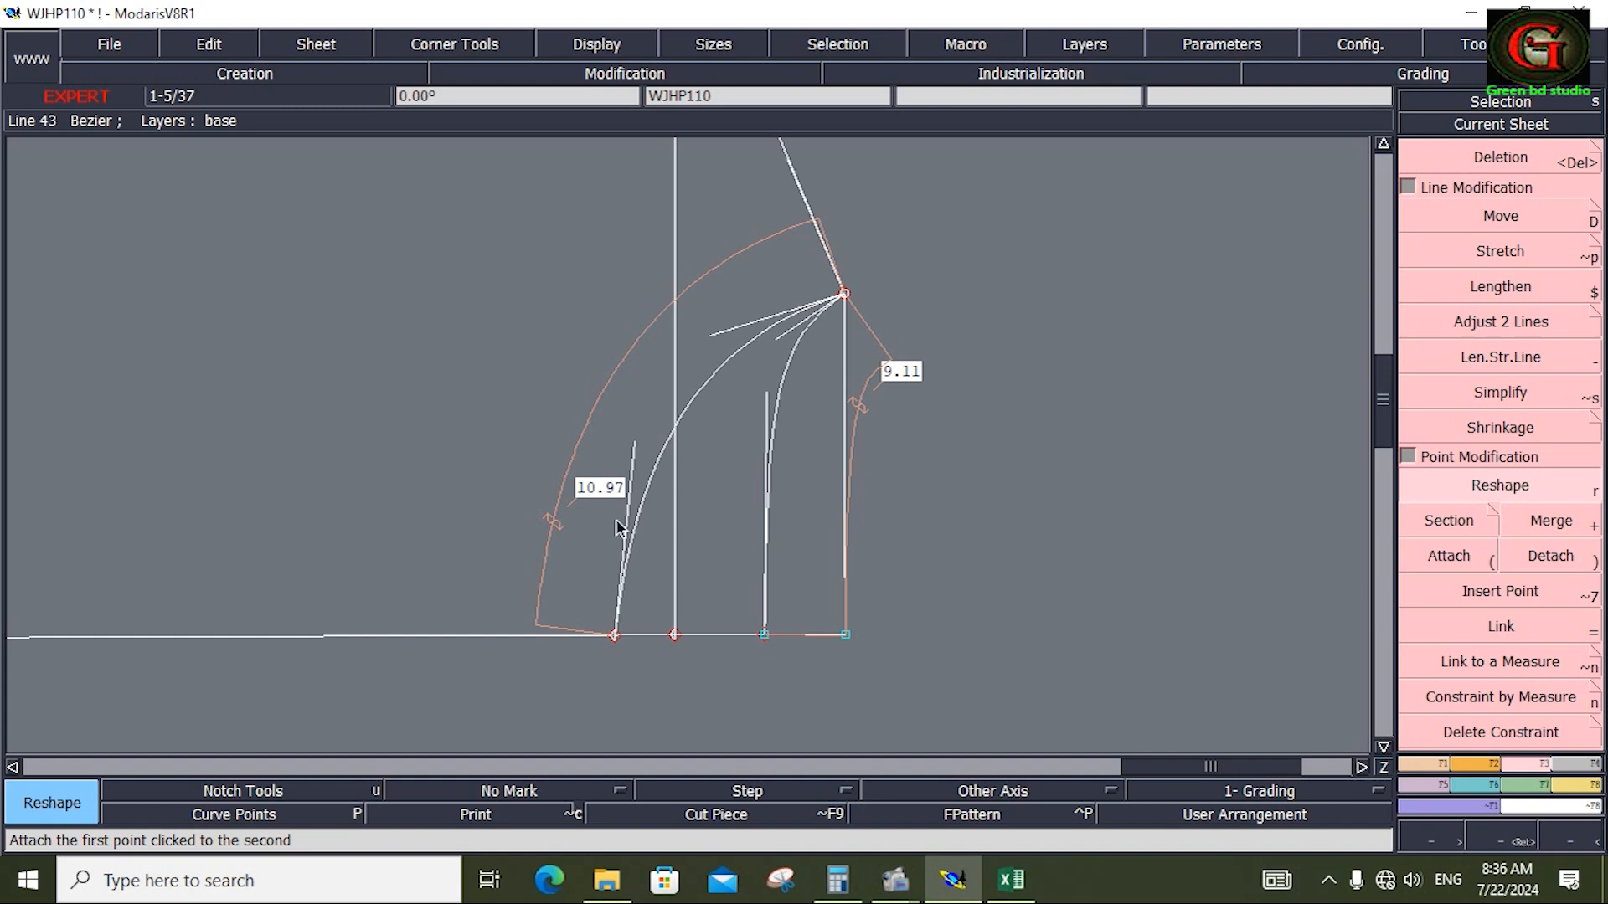
Add the rounded front and back neck lengths, 11 and 9, in Calculator and minimize it
click(838, 880)
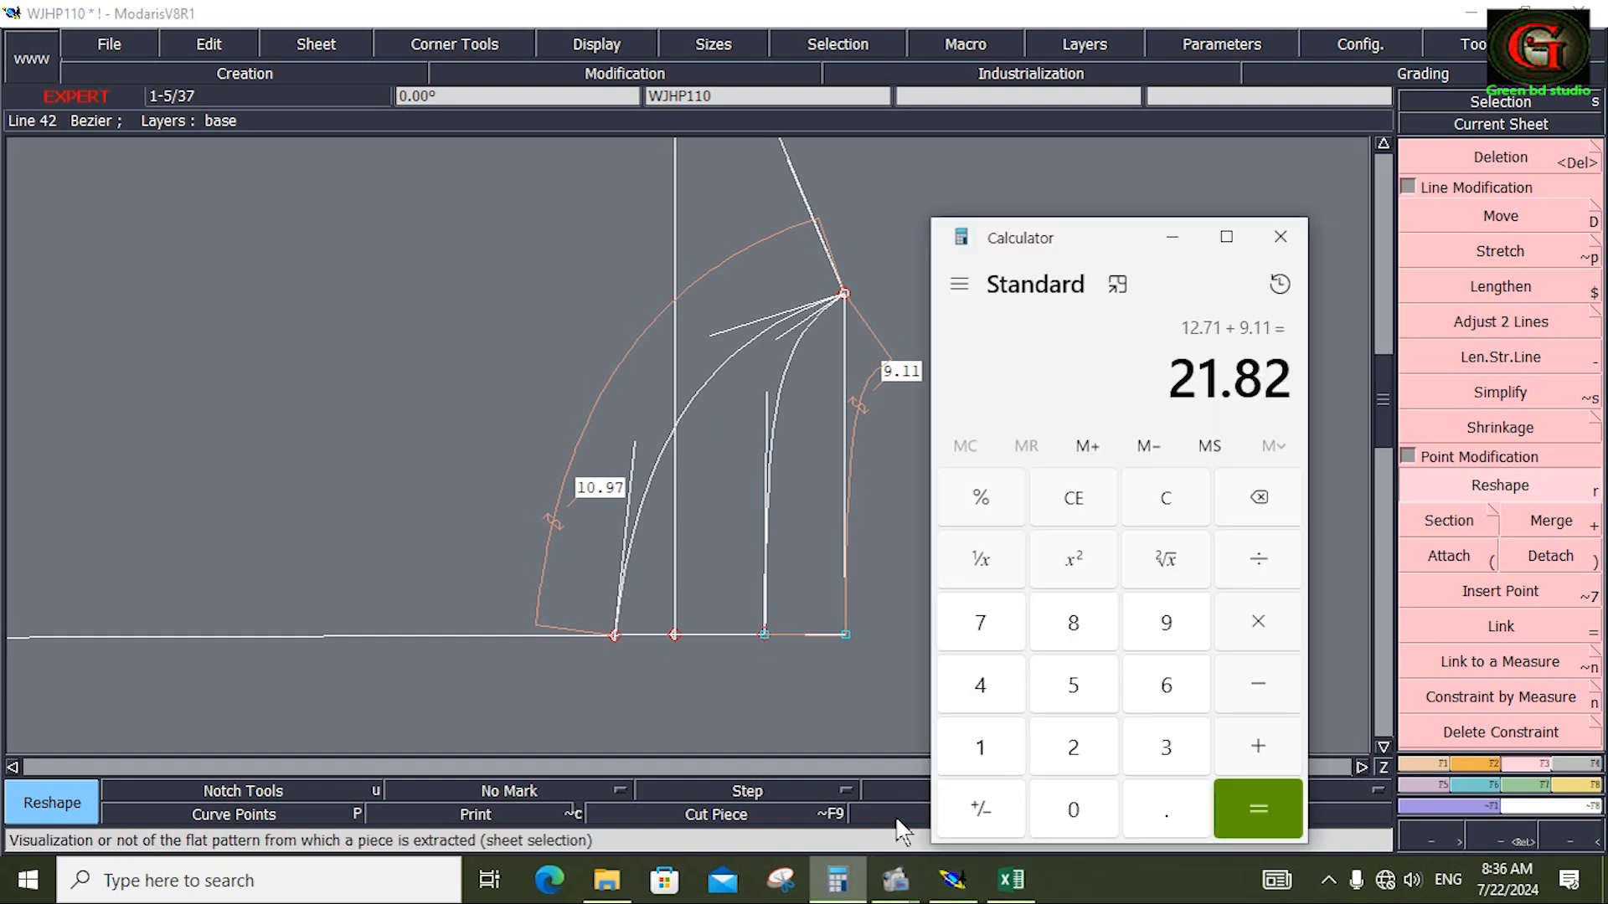
click(1168, 503)
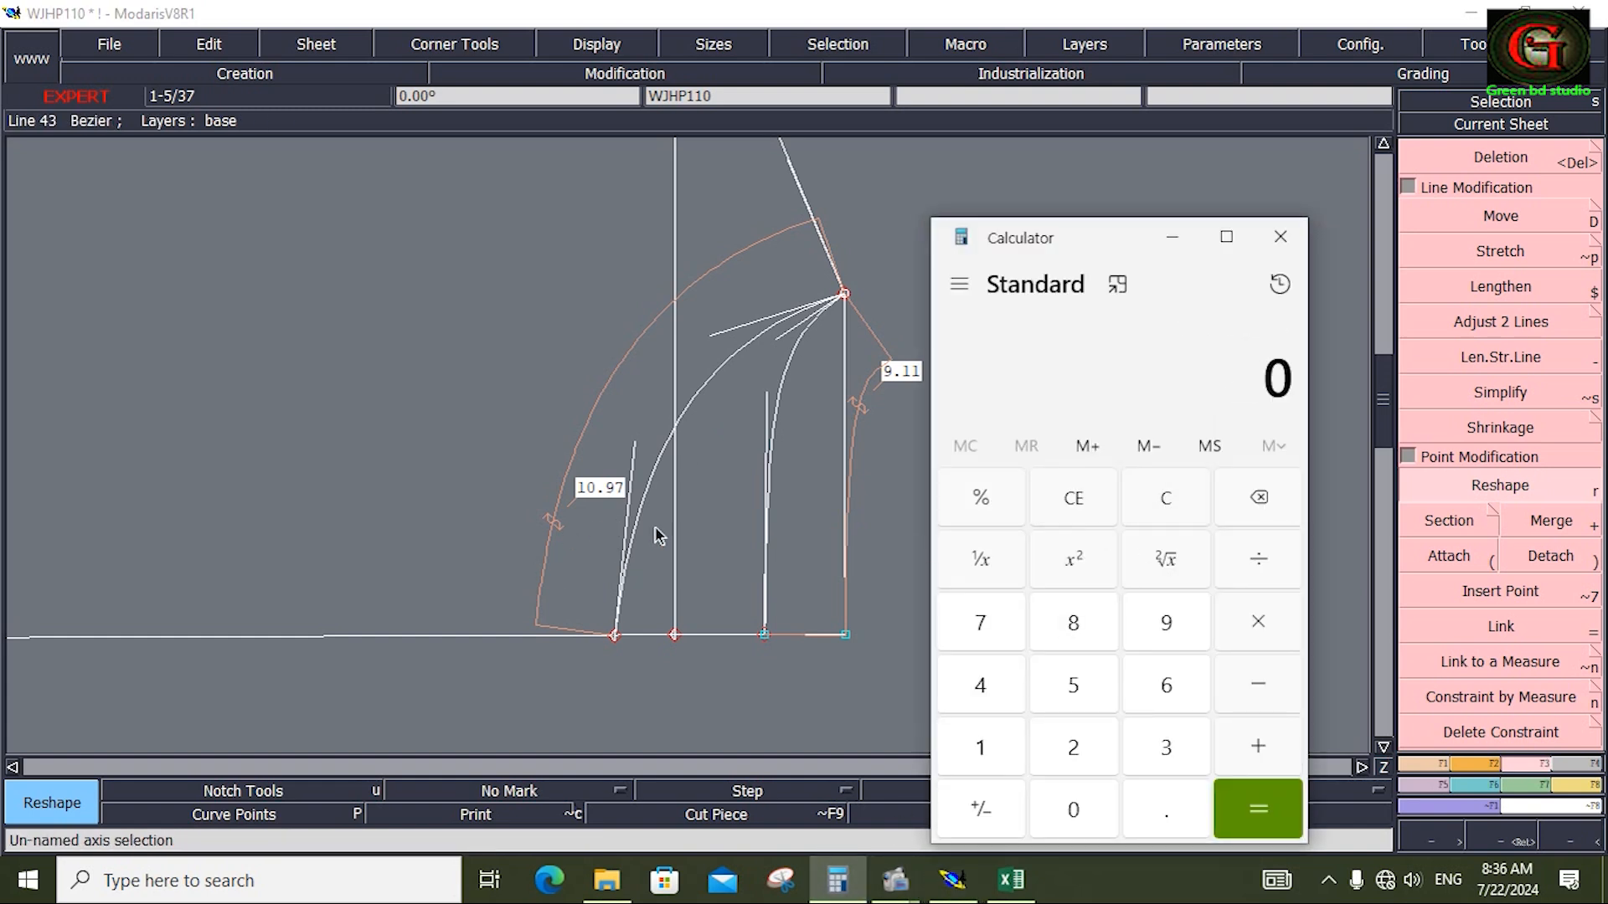
click(992, 746)
click(994, 744)
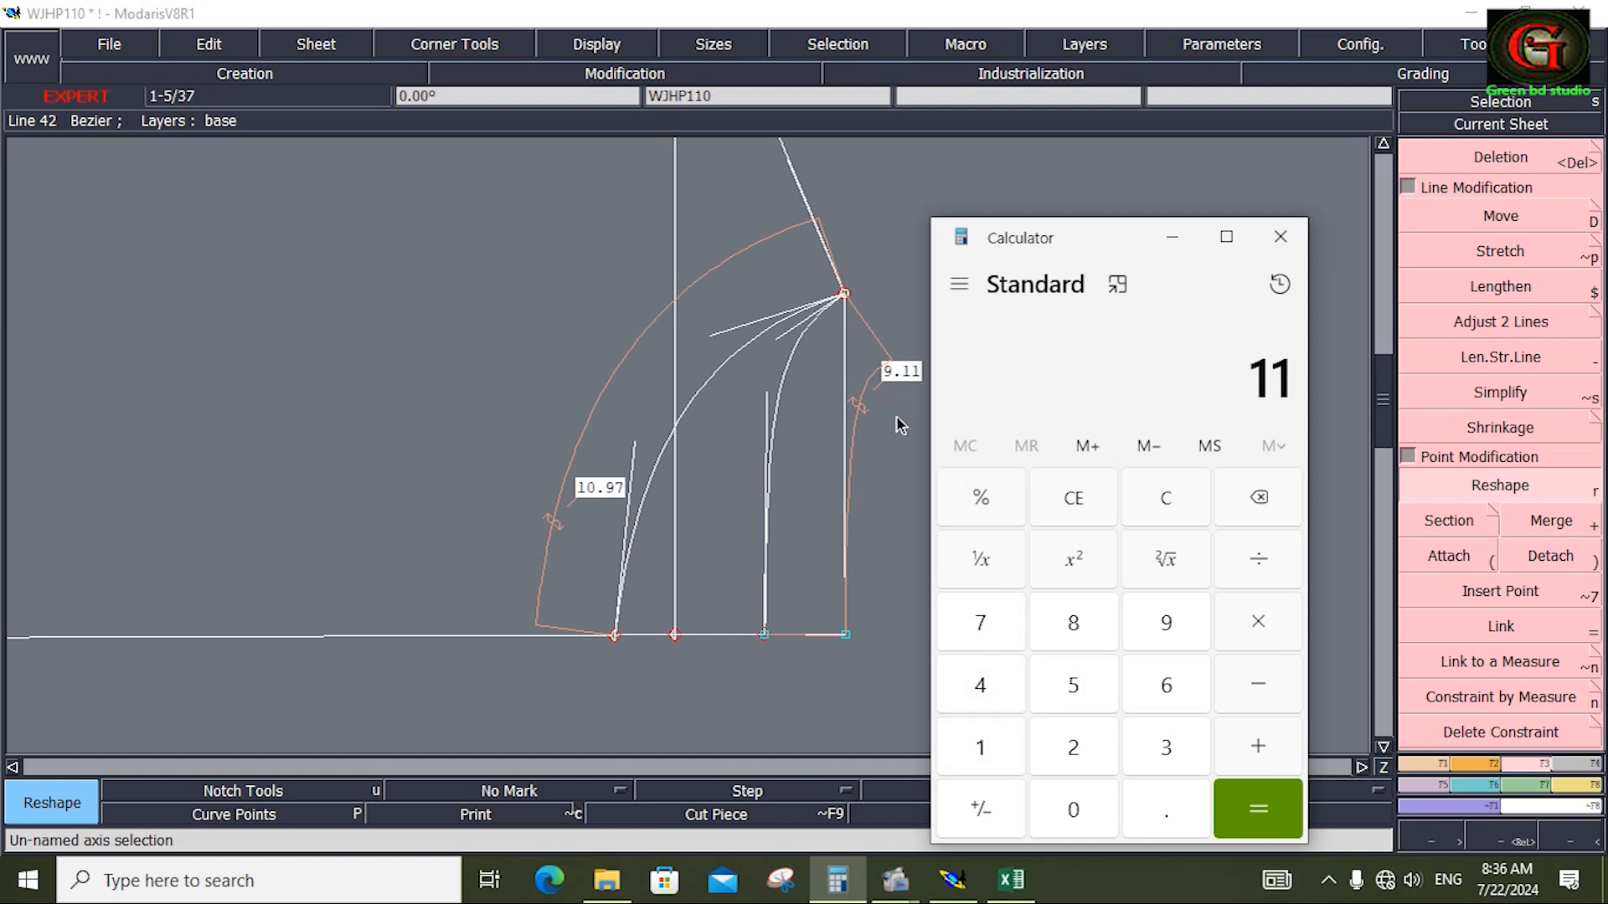
click(1256, 748)
click(1164, 628)
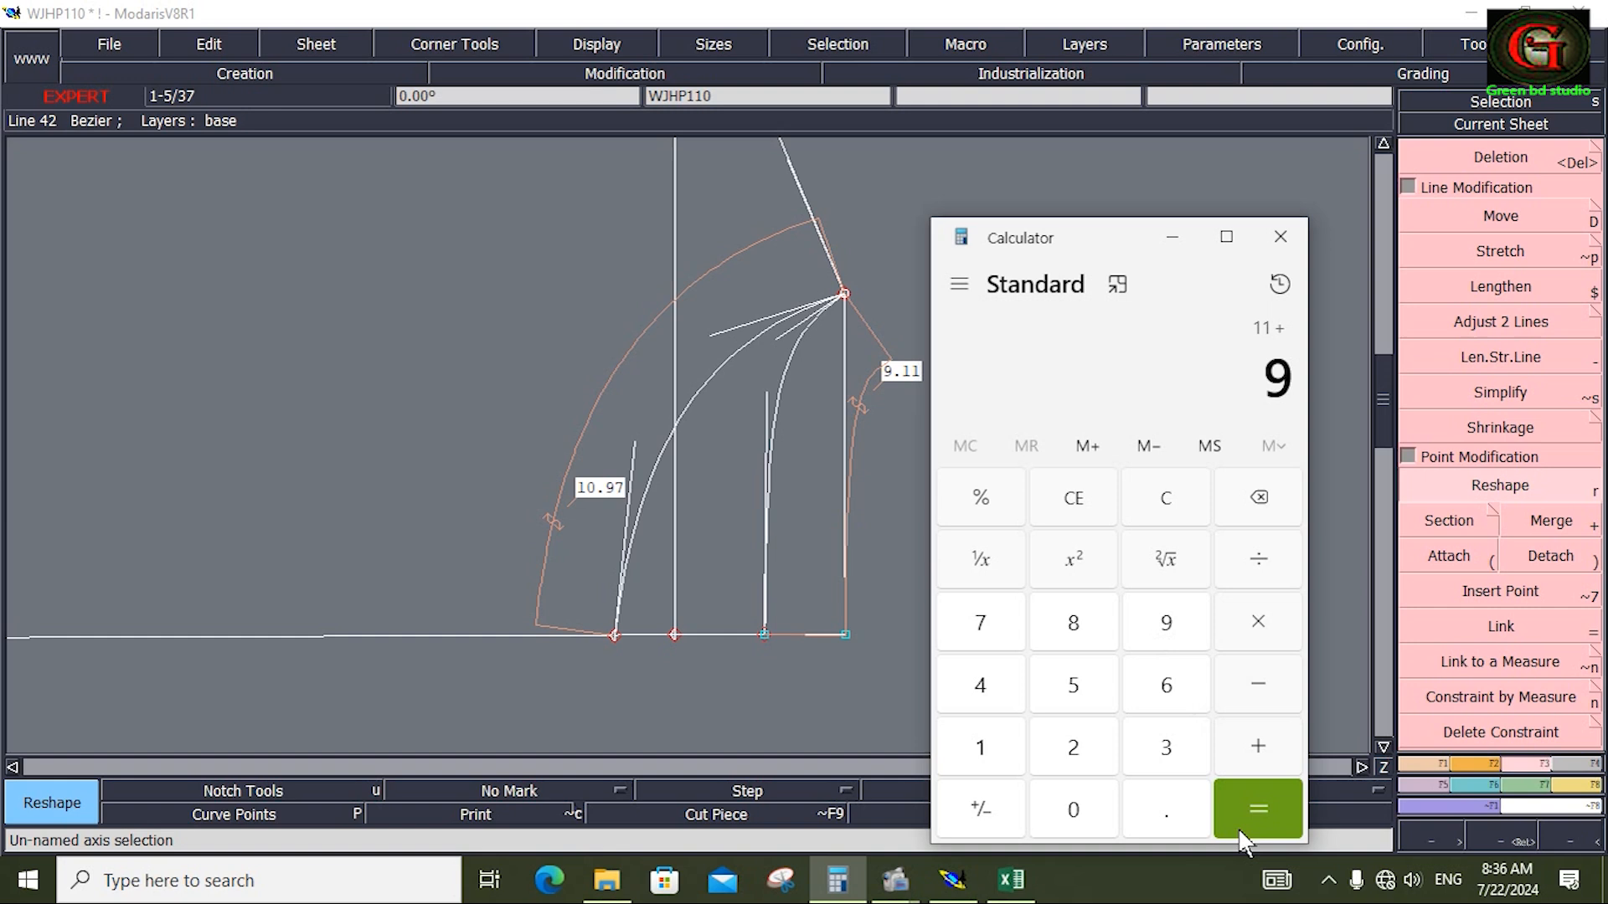
click(1256, 812)
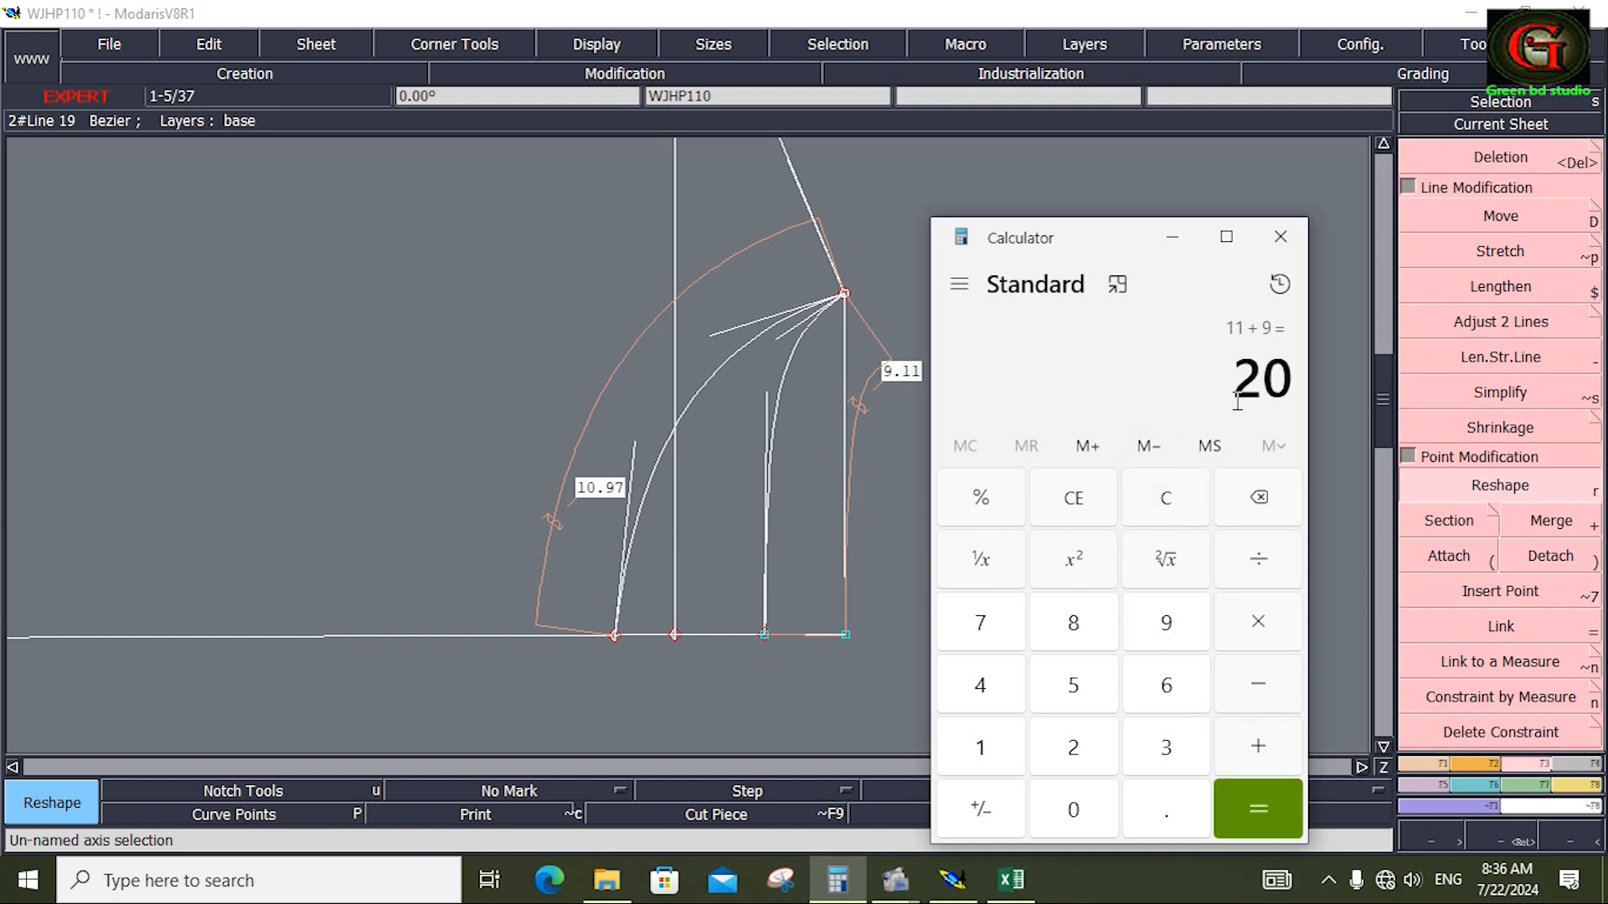
click(1176, 240)
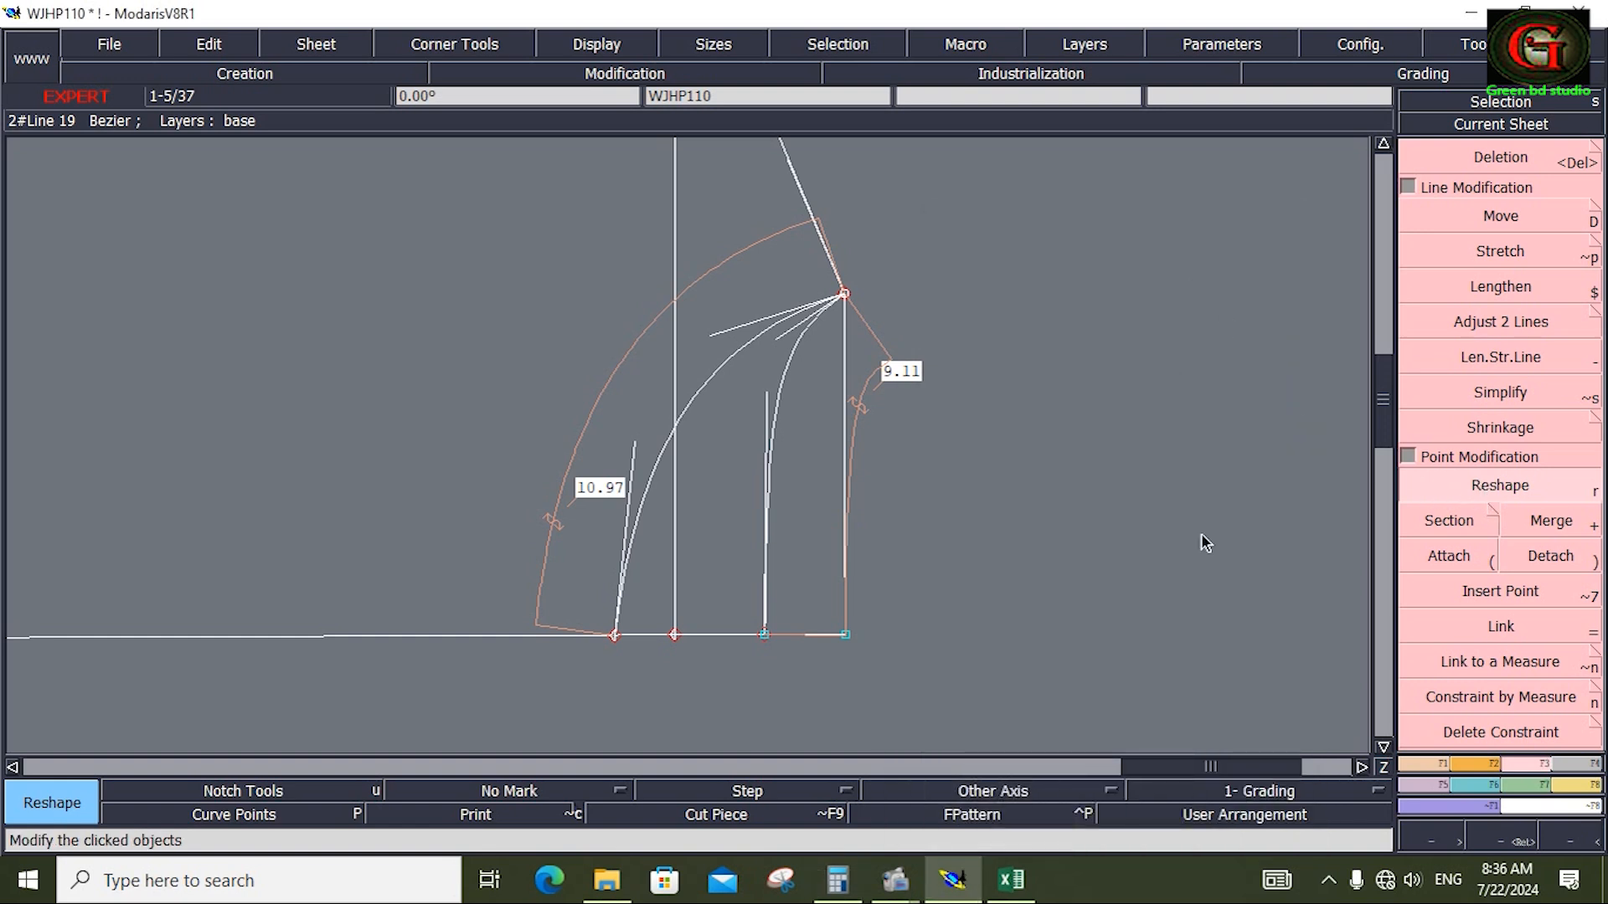
Move the back neck point about 0.3 cm toward the neck end and adjust its shoulder handle for a curve about 8.85 cm long
click(763, 635)
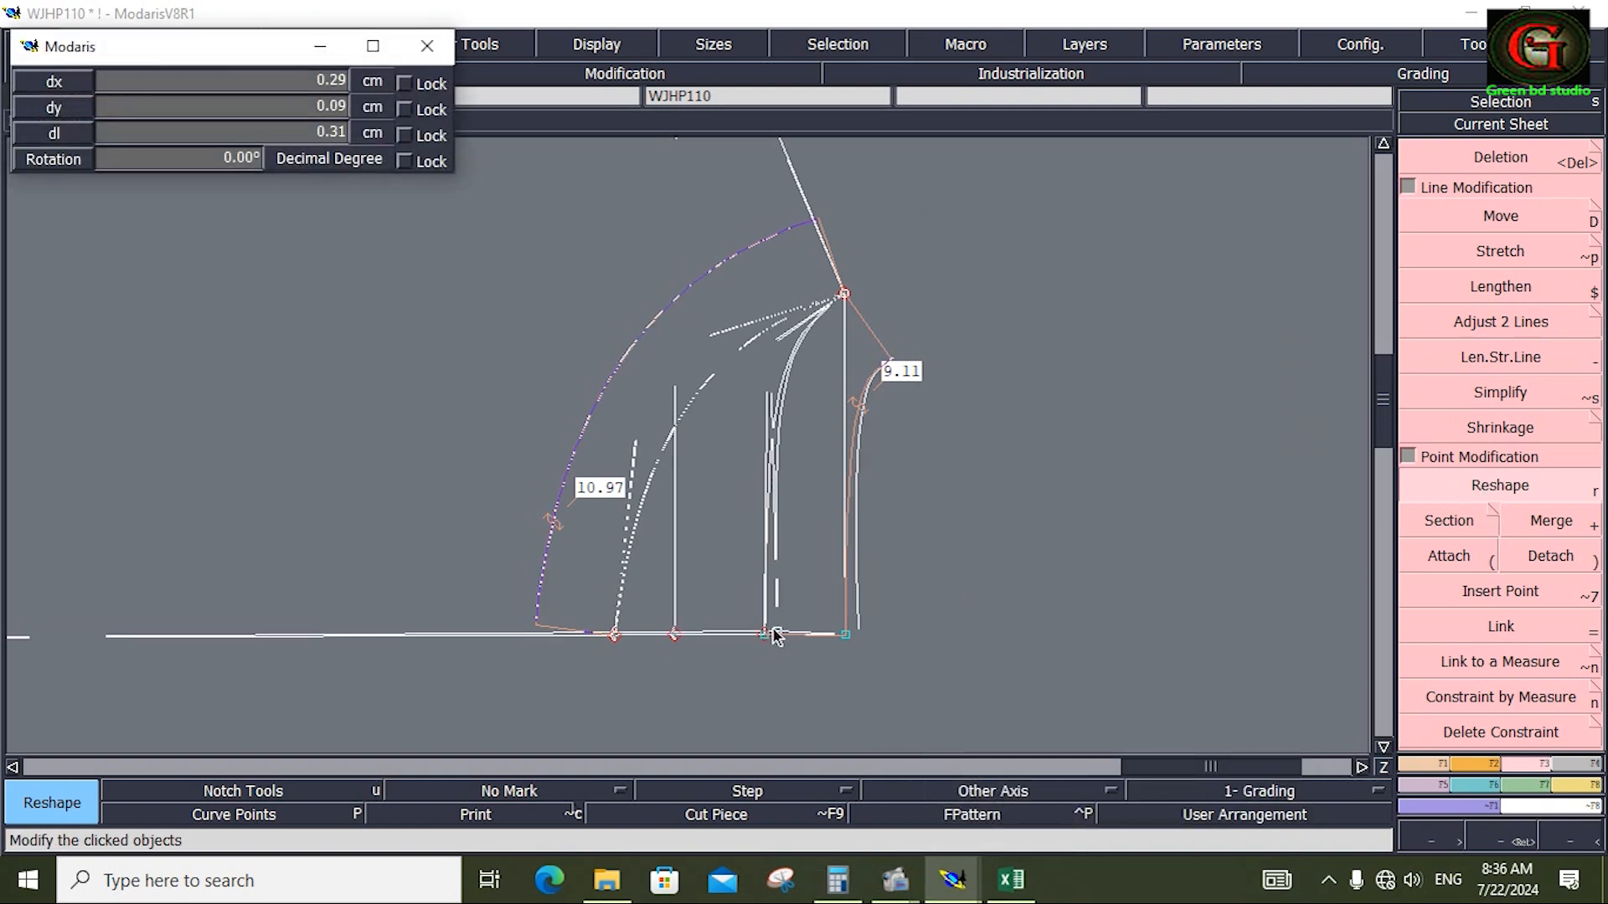
click(775, 632)
key(ctrl+z)
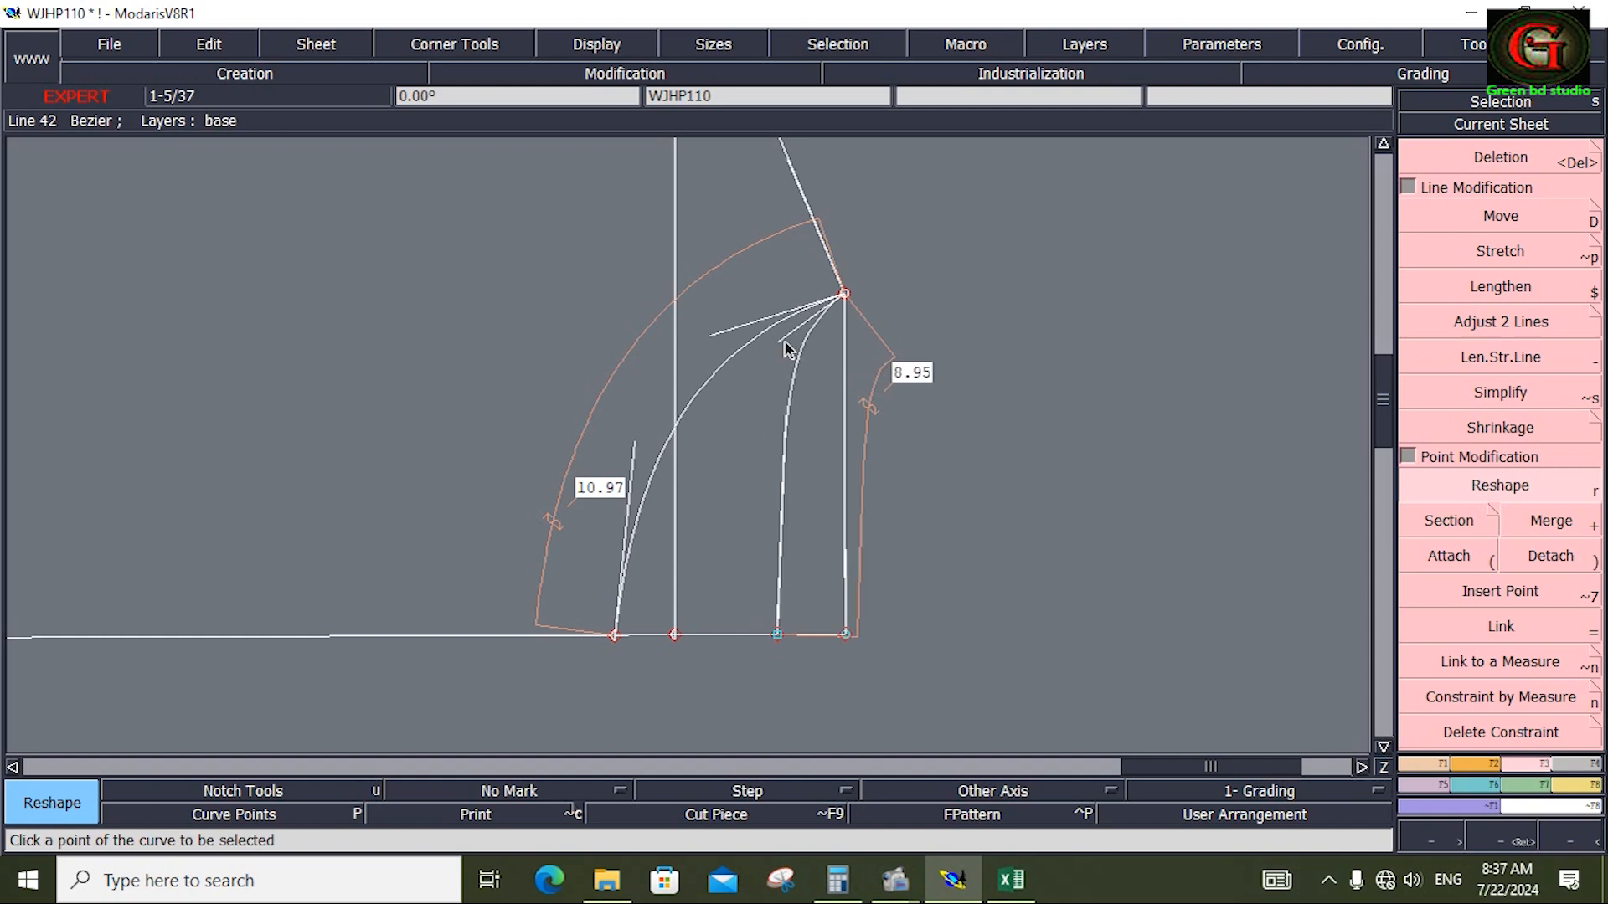
click(785, 339)
click(796, 339)
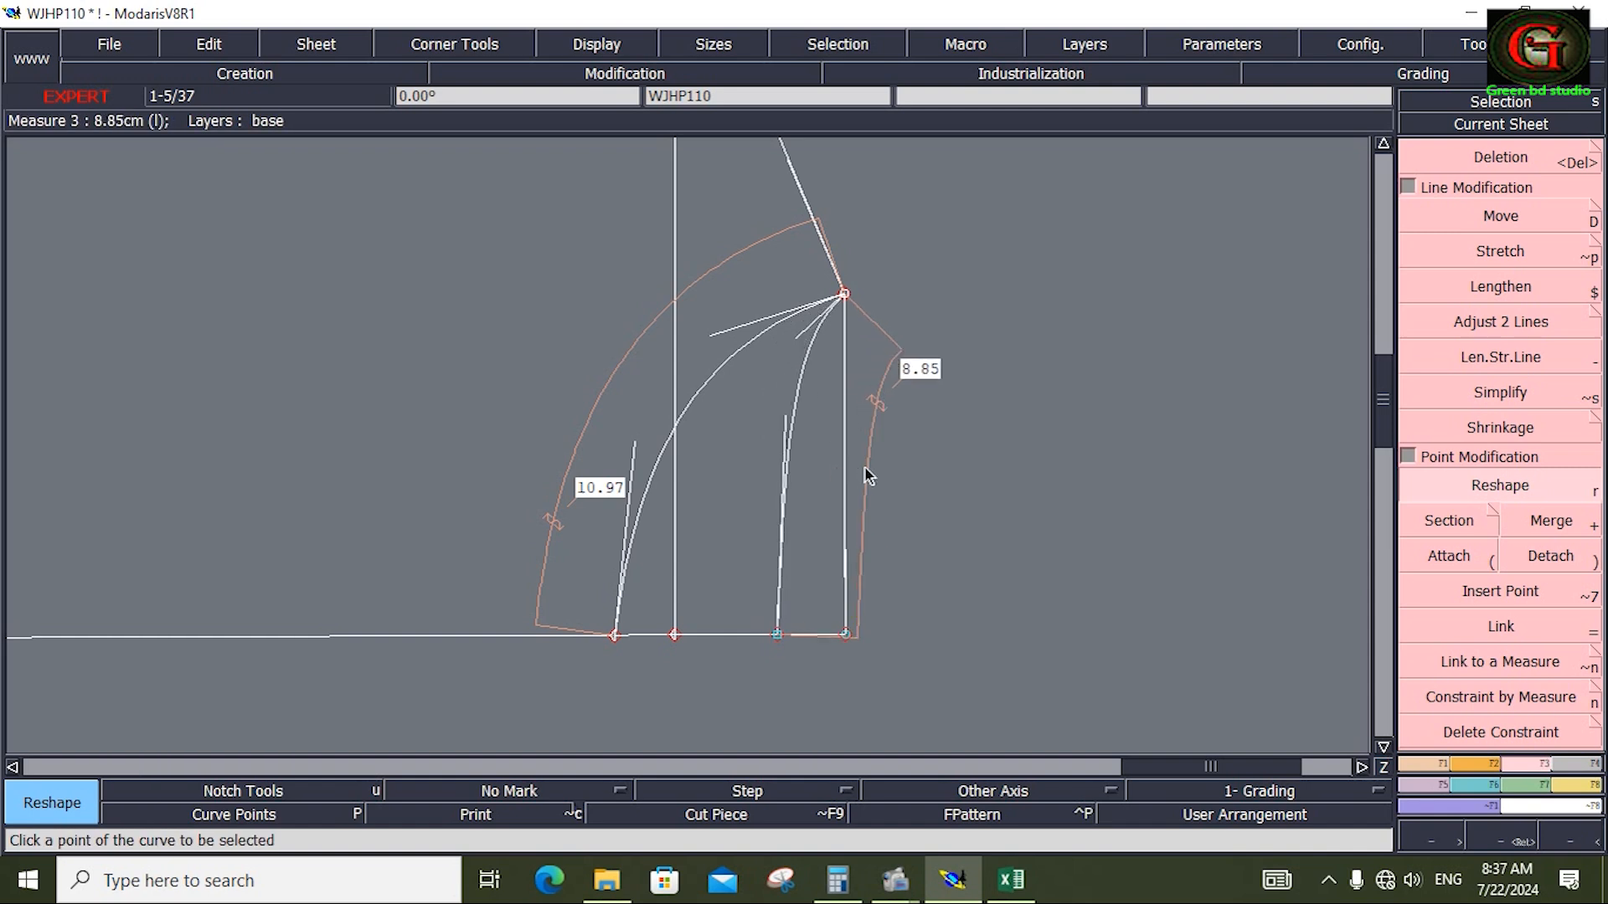
Move the front neck point to about 5.2 cm from the neck end and refine its shoulder handle for a 10.72 cm curve
click(628, 640)
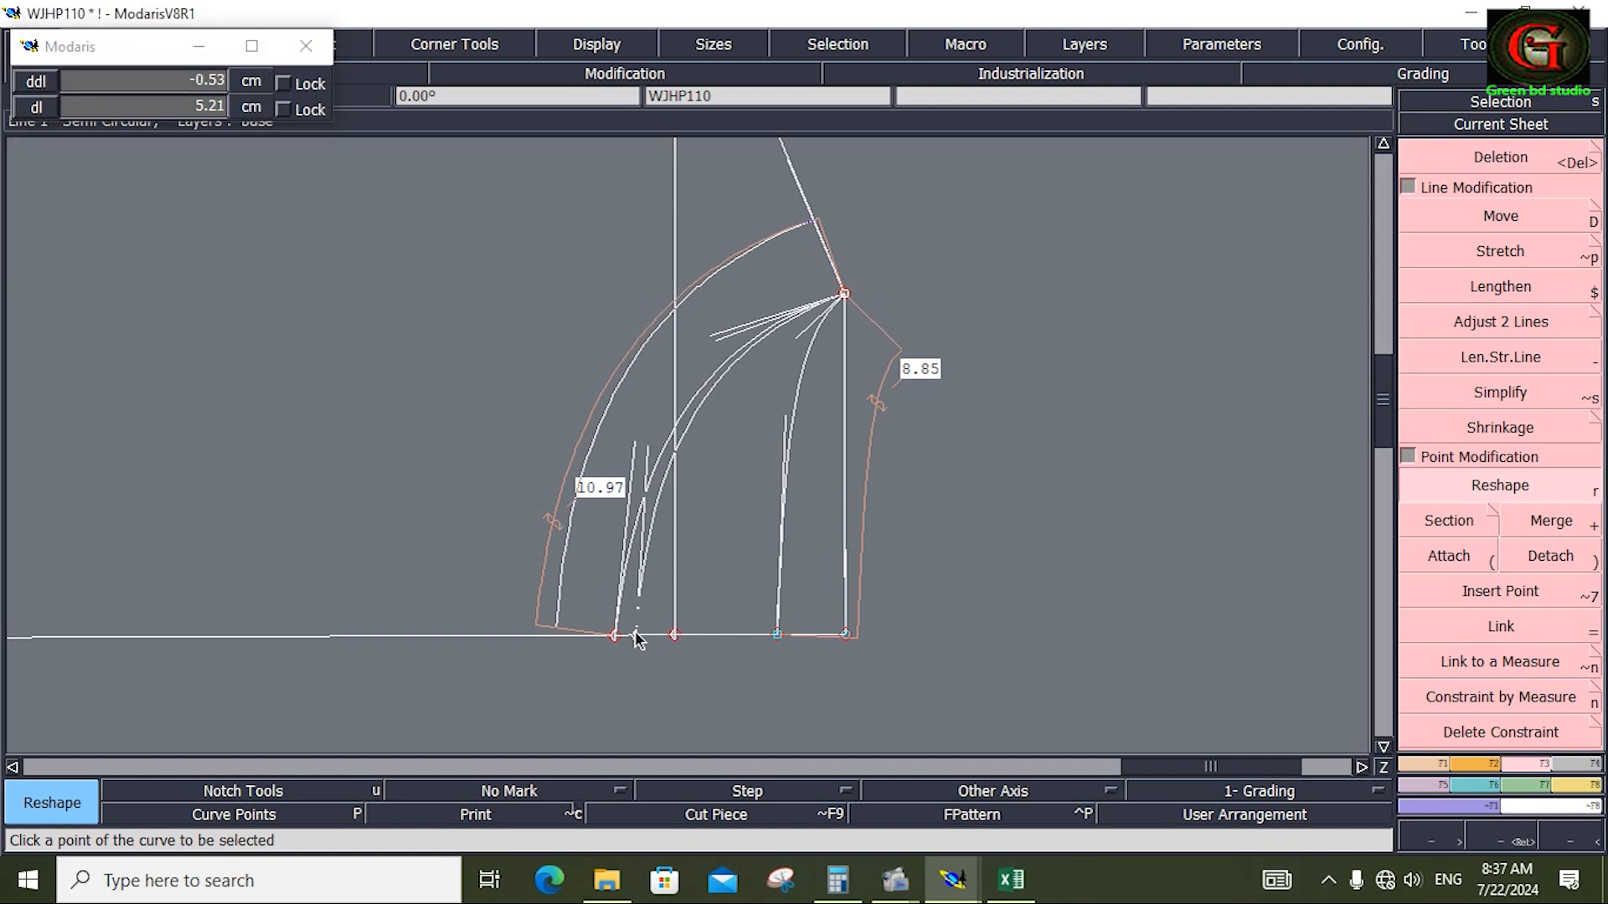
click(637, 637)
click(712, 344)
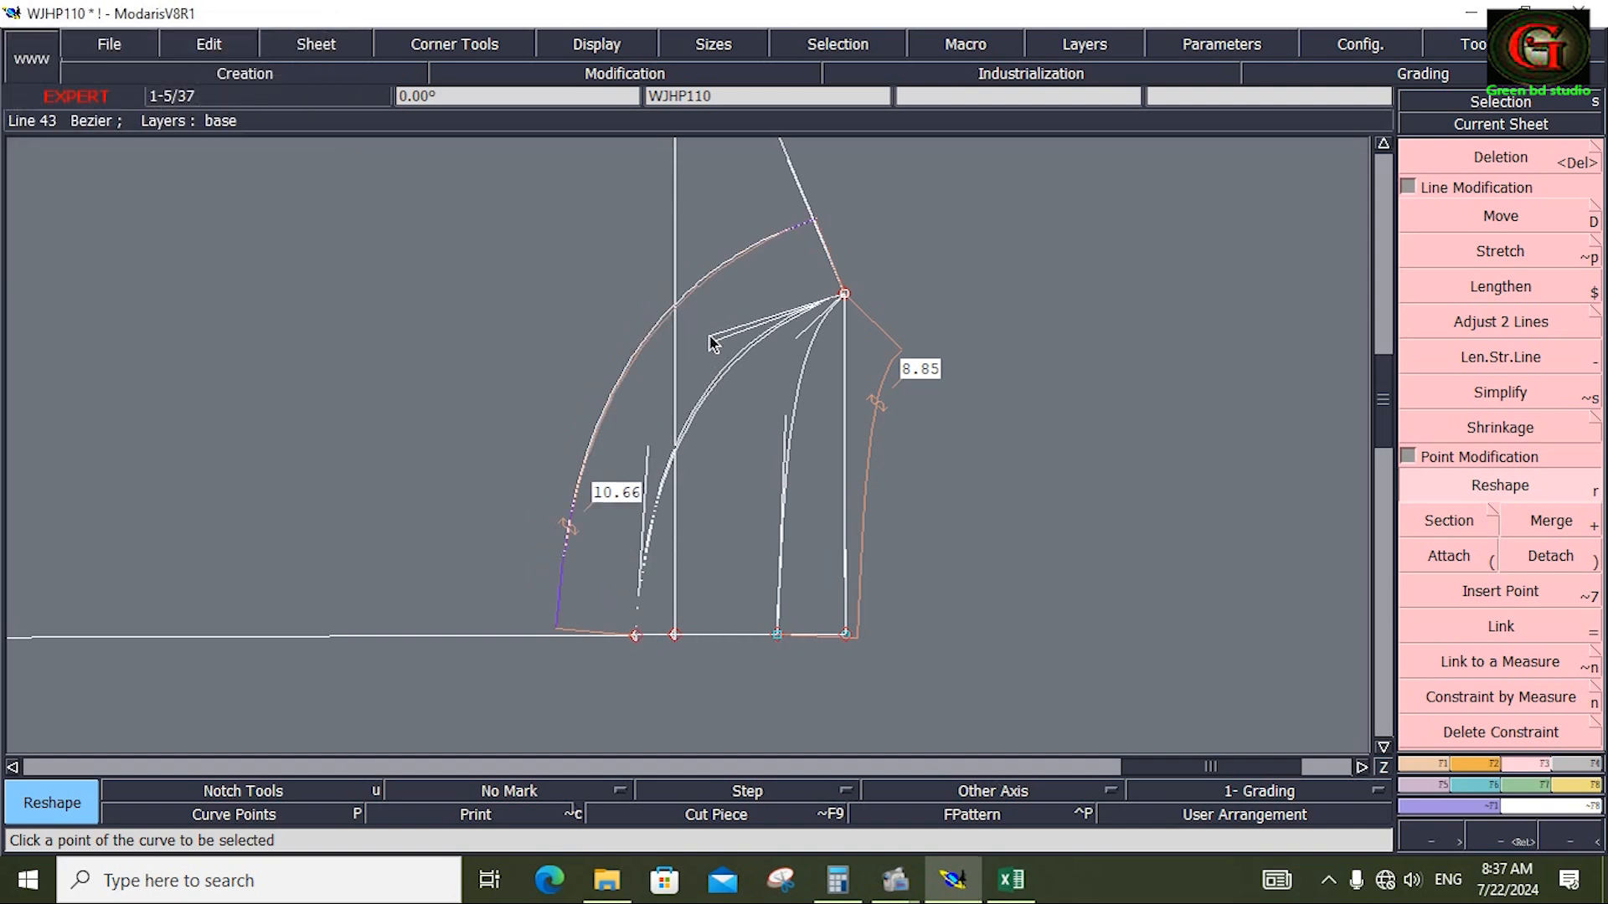
click(710, 339)
Calculate the full neck circumference in Calculator by adding 8.85 and 10.72 and multiplying the sum by 2
click(837, 879)
drag(1098, 244, 1136, 234)
click(1119, 619)
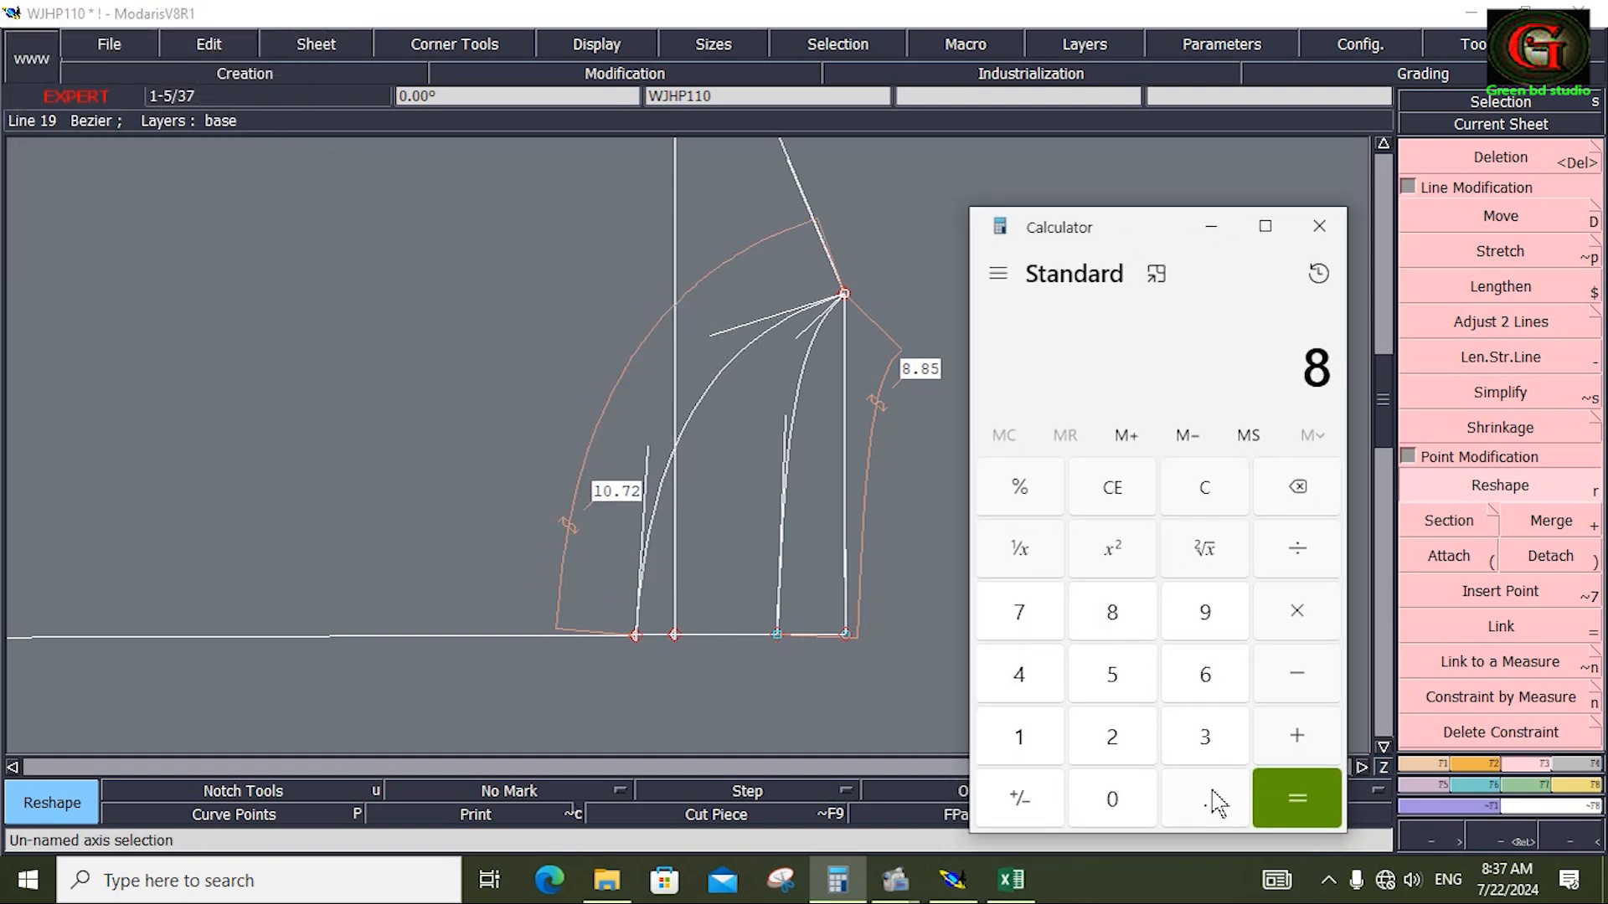
click(1206, 797)
click(1118, 620)
click(1112, 680)
click(1290, 742)
click(1025, 739)
click(1112, 797)
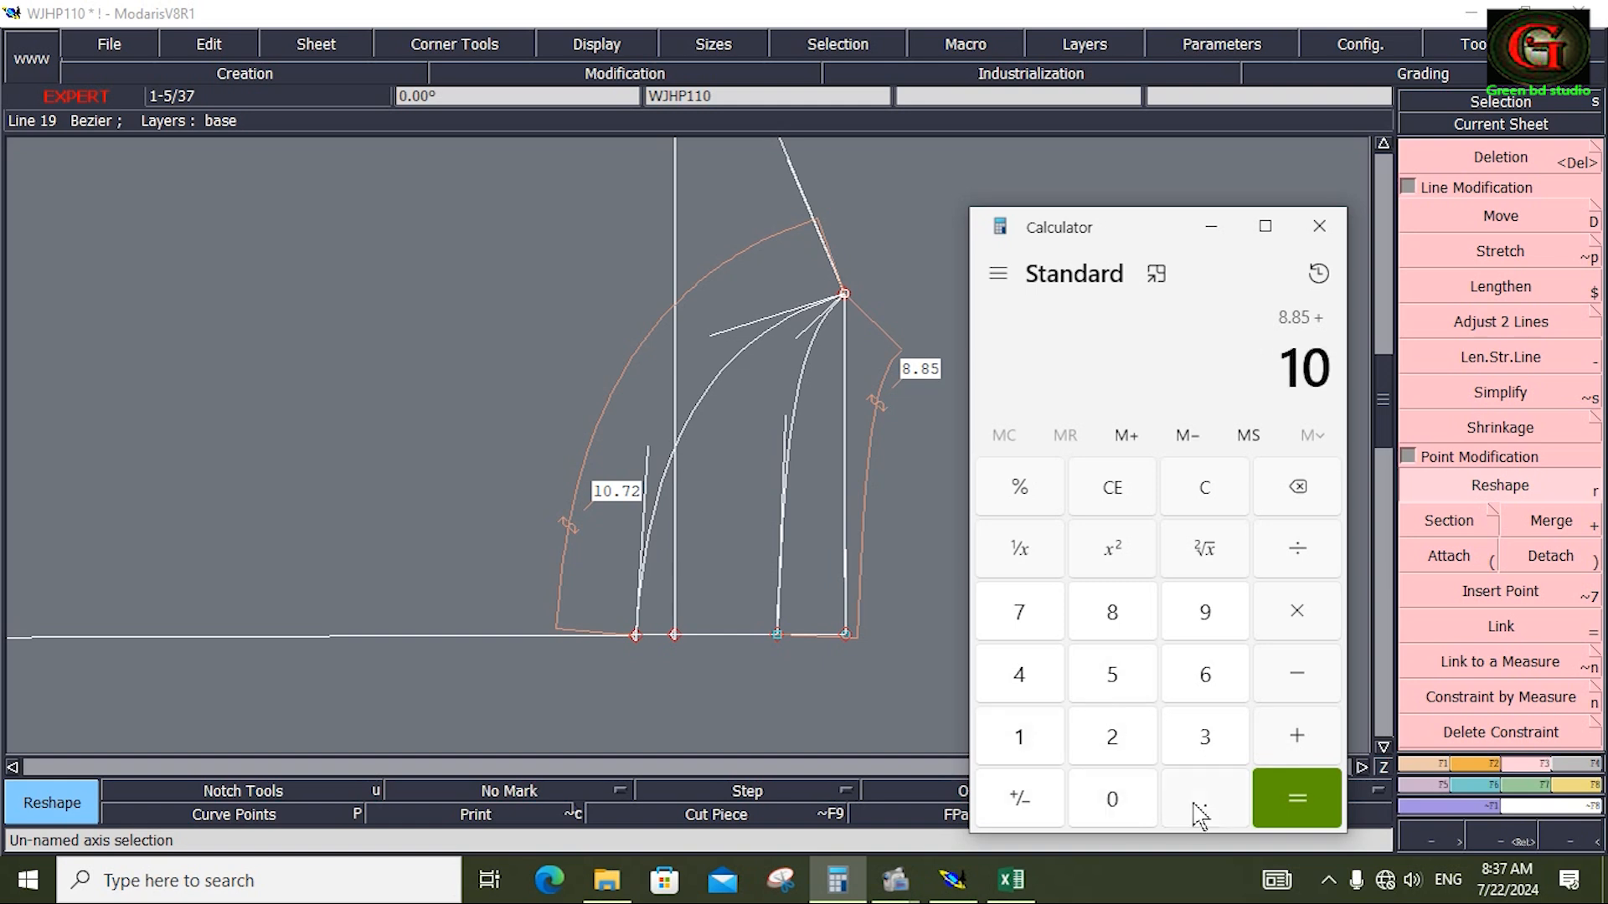
click(1198, 804)
click(1019, 612)
click(1113, 737)
click(1296, 797)
click(1296, 611)
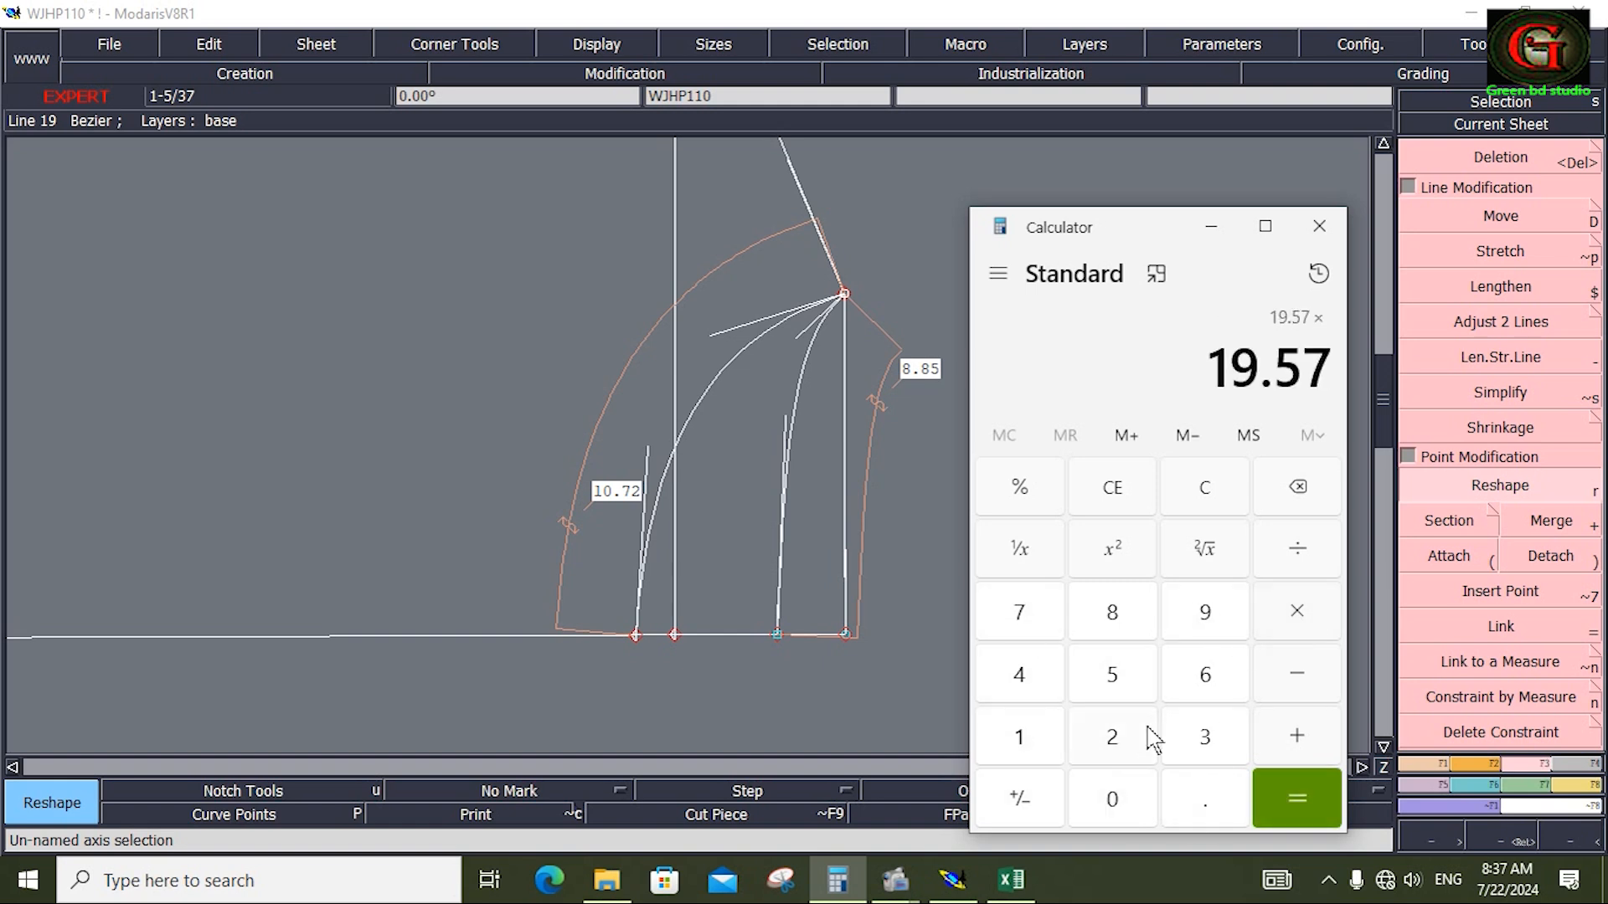
click(1112, 737)
click(1294, 795)
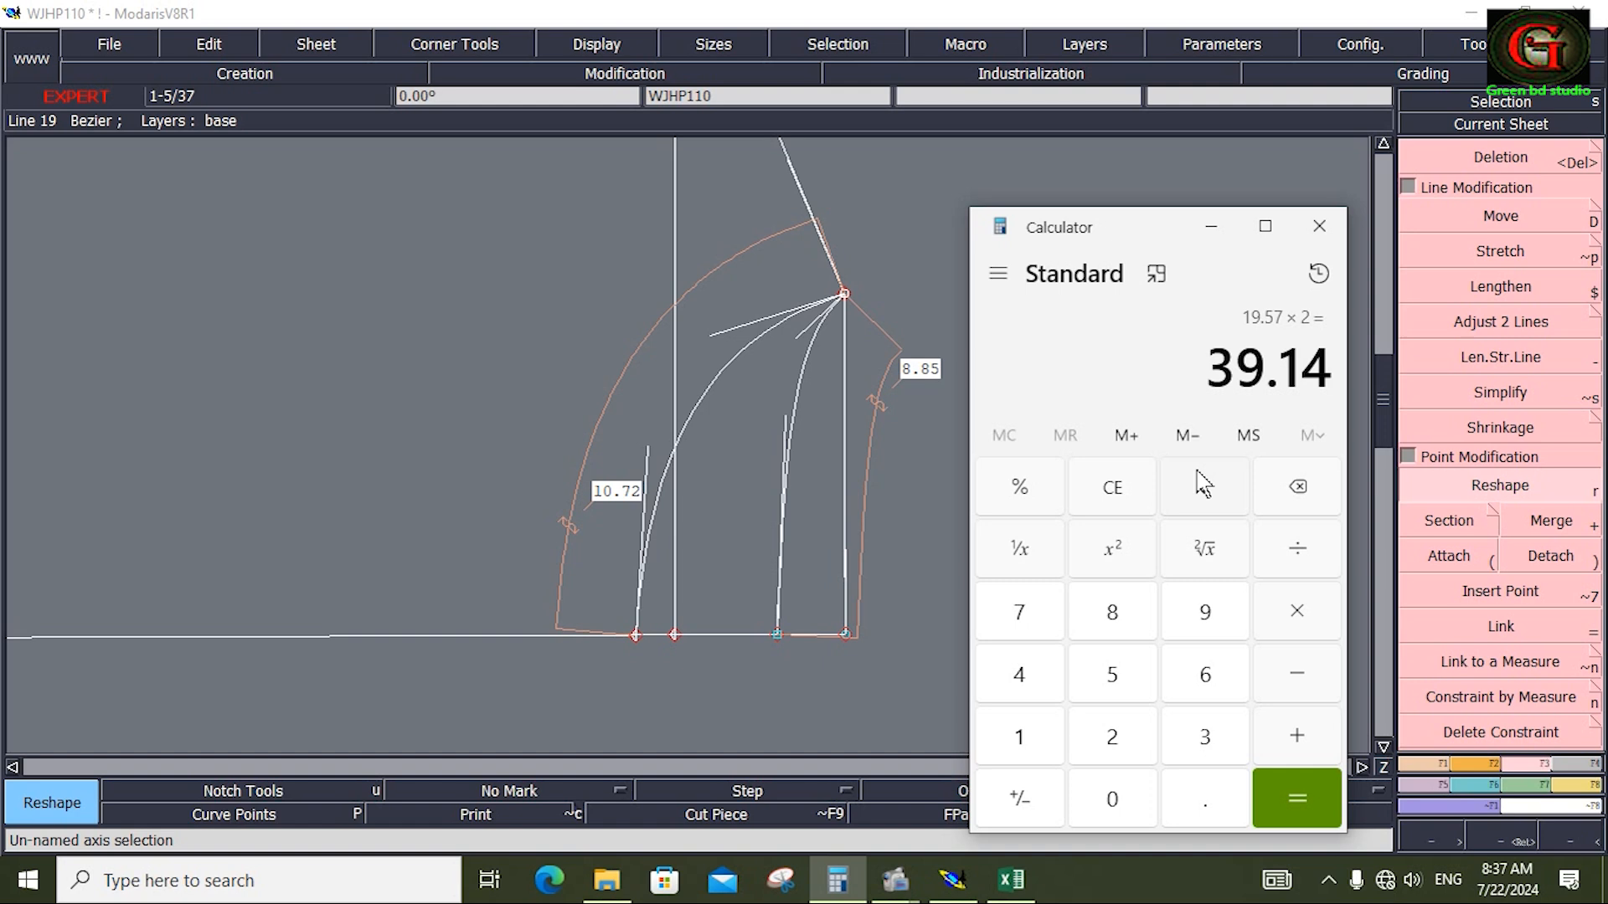
Move the front neck point to about 4.7 cm from the neck end and adjust both curve handles for a 10.20 cm curve
click(636, 635)
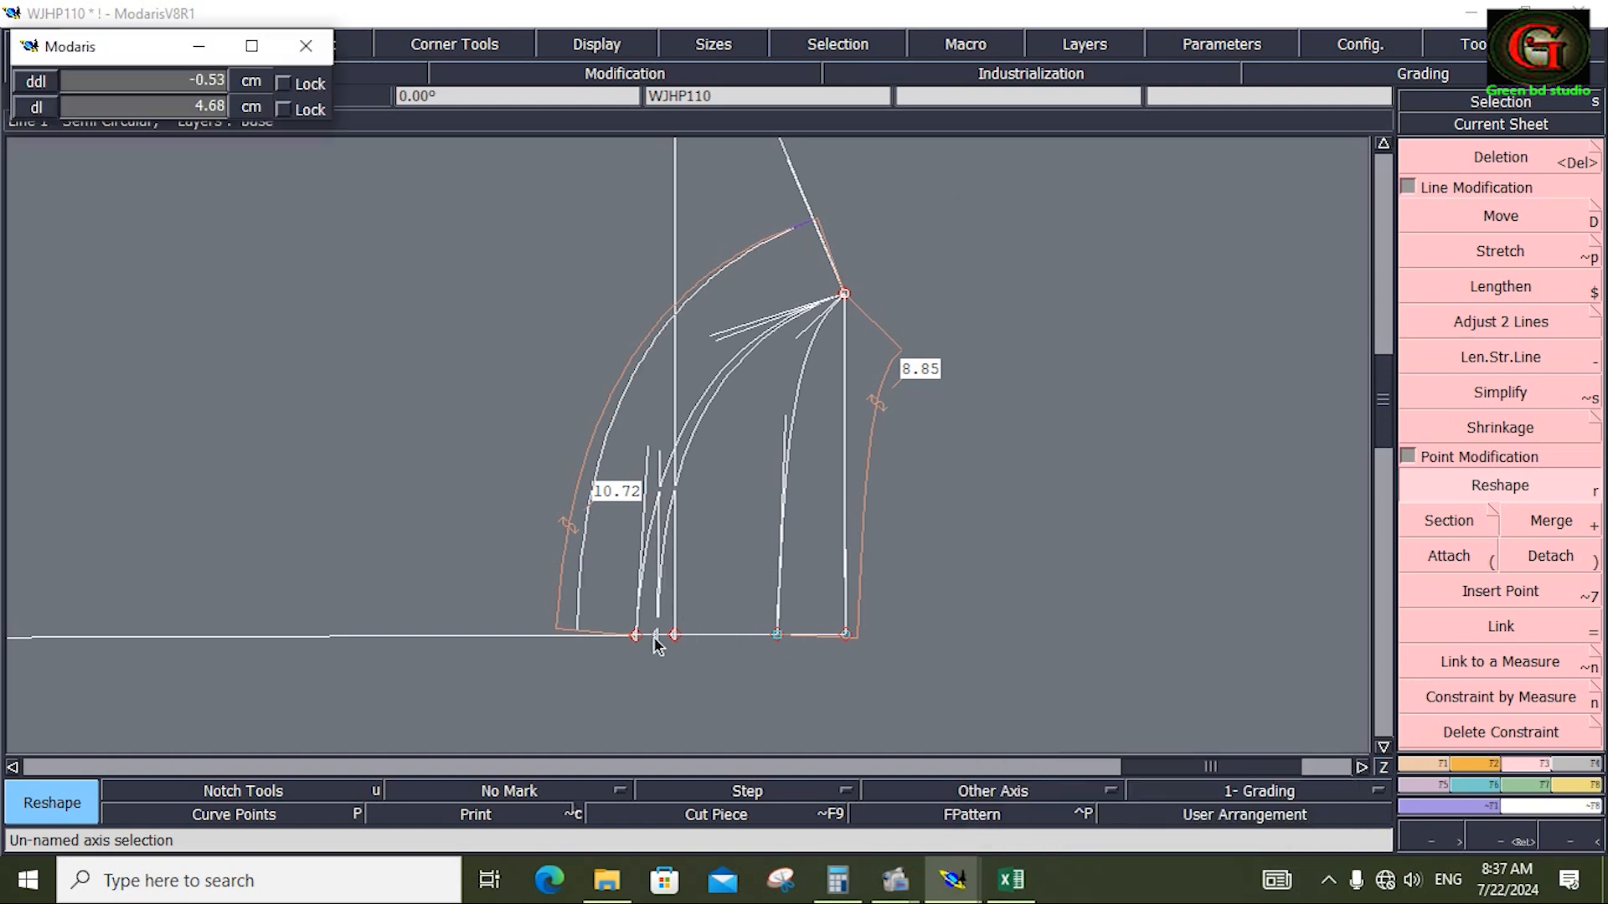
click(658, 636)
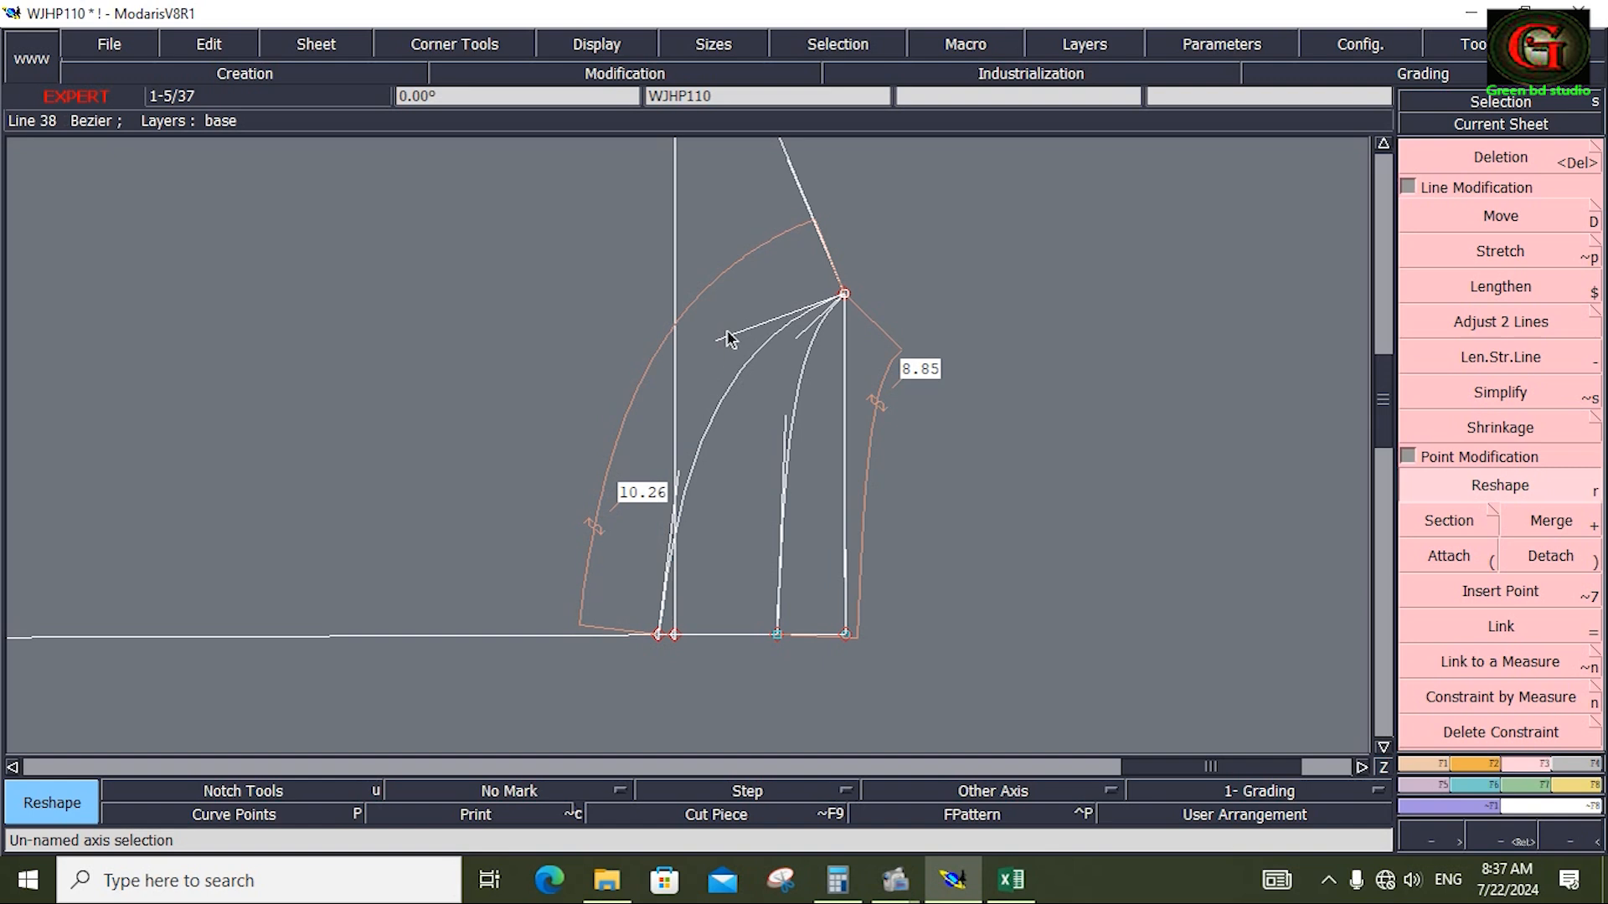
drag(675, 495, 669, 497)
drag(718, 340, 739, 325)
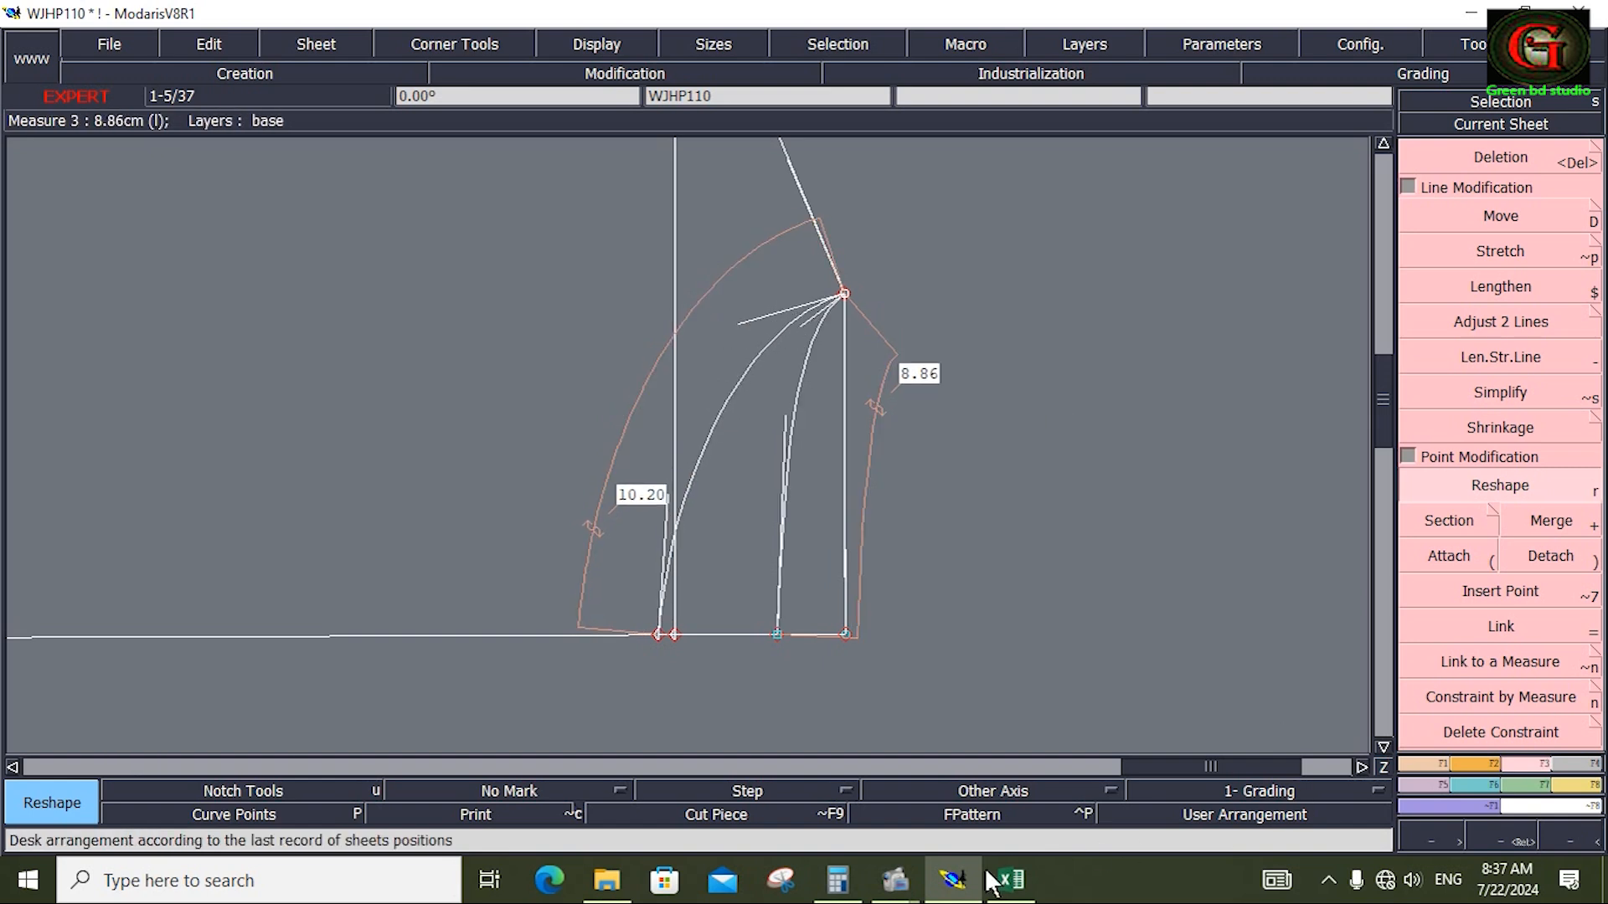
Add the front and back neckline lengths, 10.2 and 8.86, in Calculator and minimize it
click(838, 879)
click(1206, 494)
click(1027, 742)
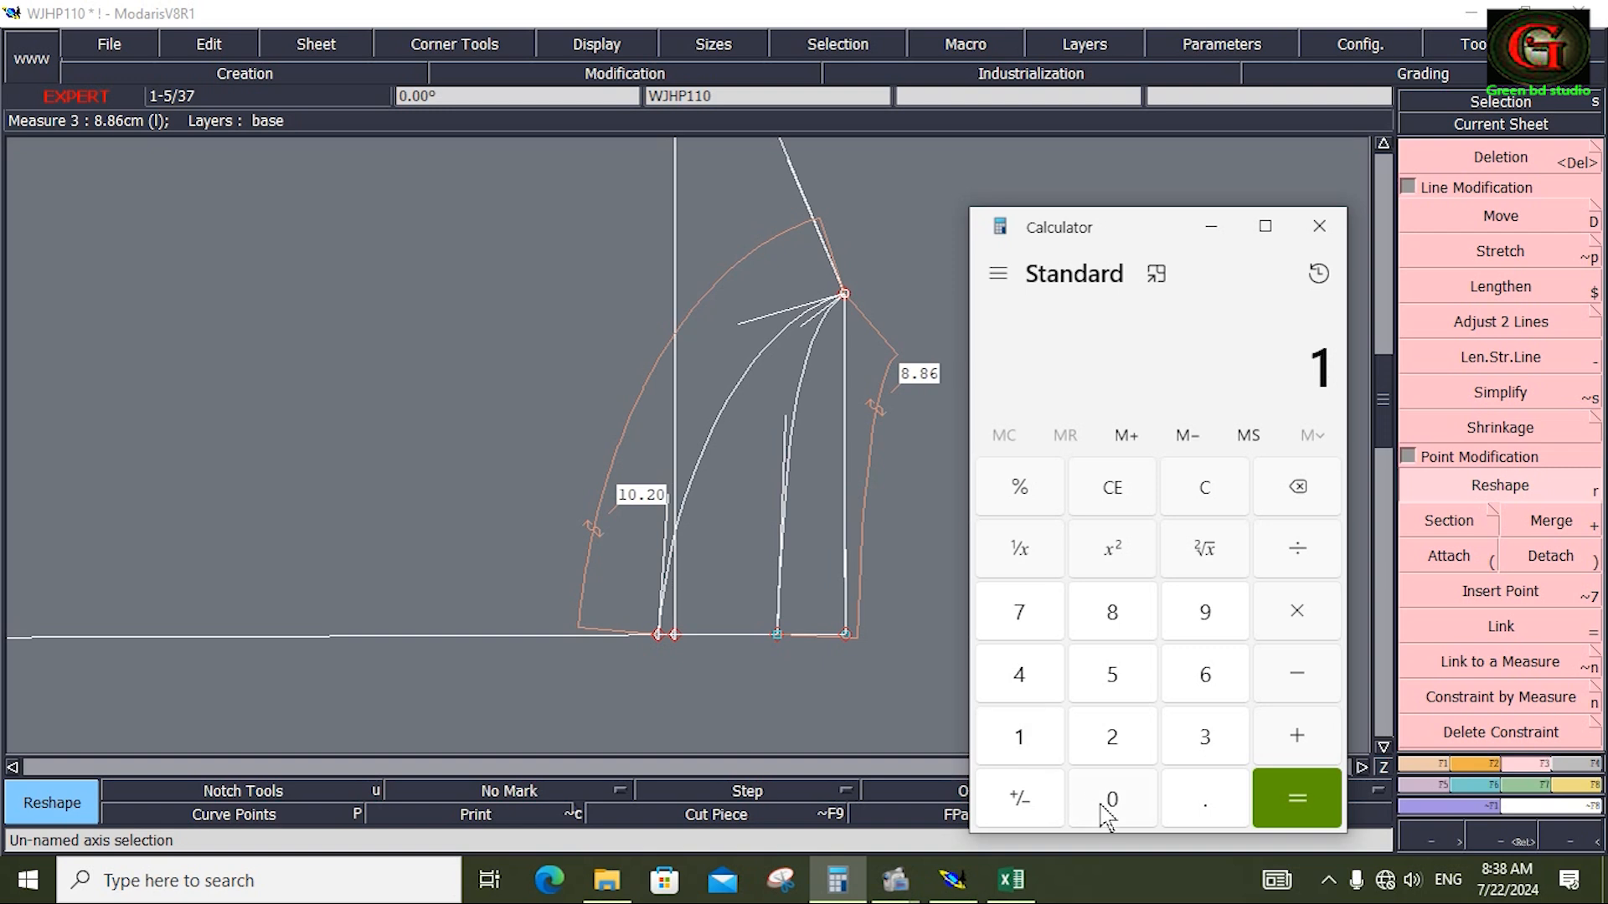
click(1107, 805)
click(1172, 806)
click(1121, 738)
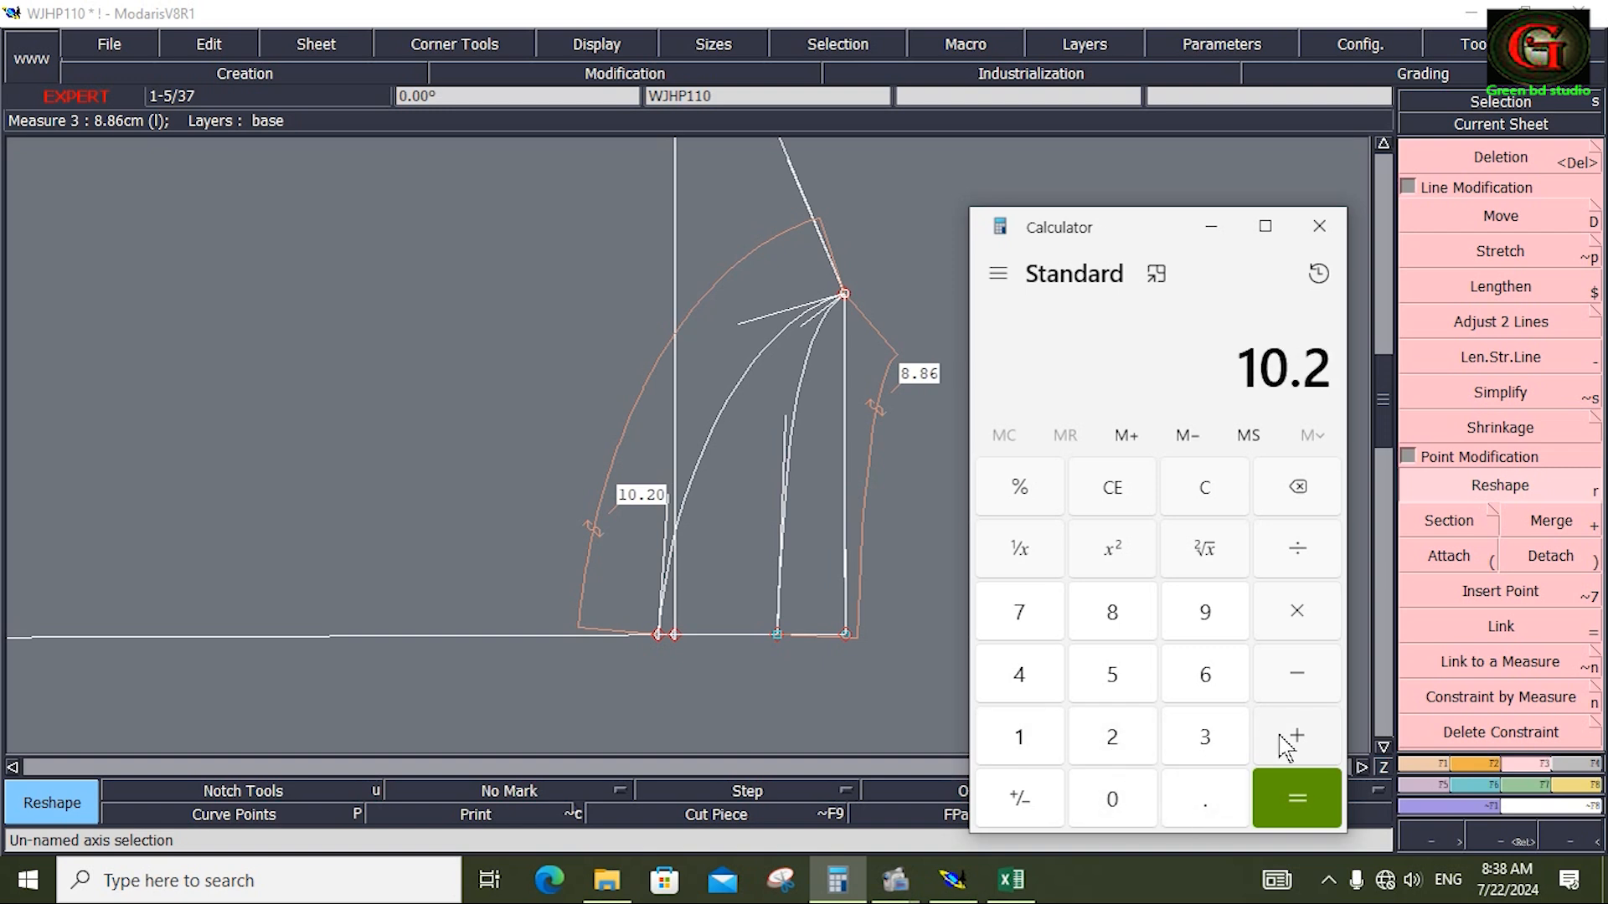
click(1290, 742)
click(1113, 612)
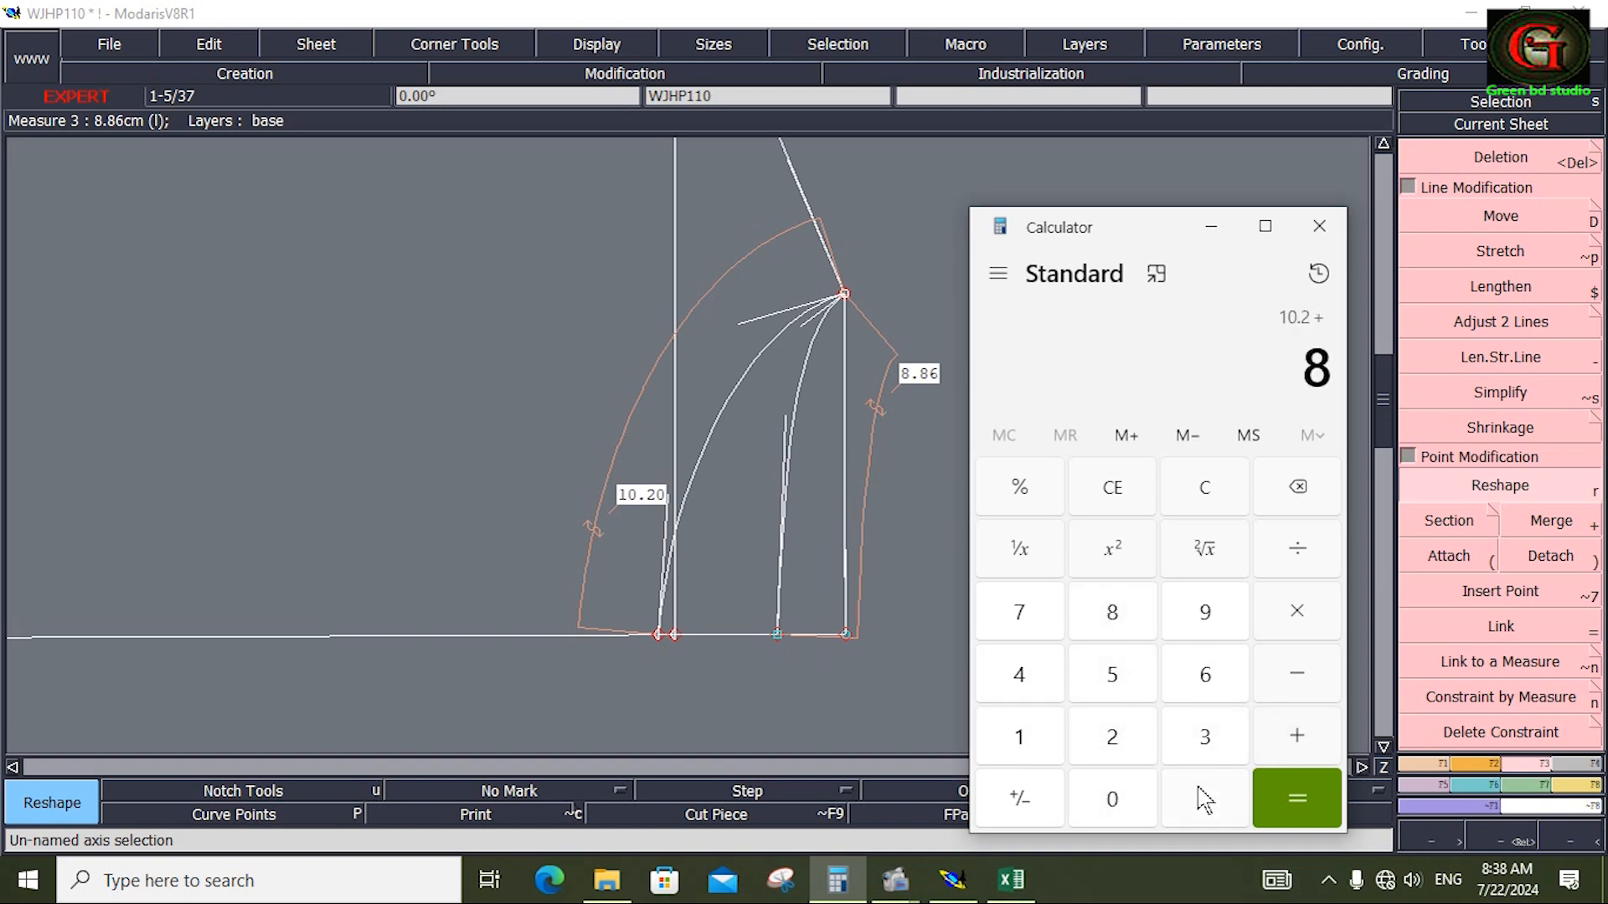
click(1204, 798)
click(1112, 614)
click(1206, 680)
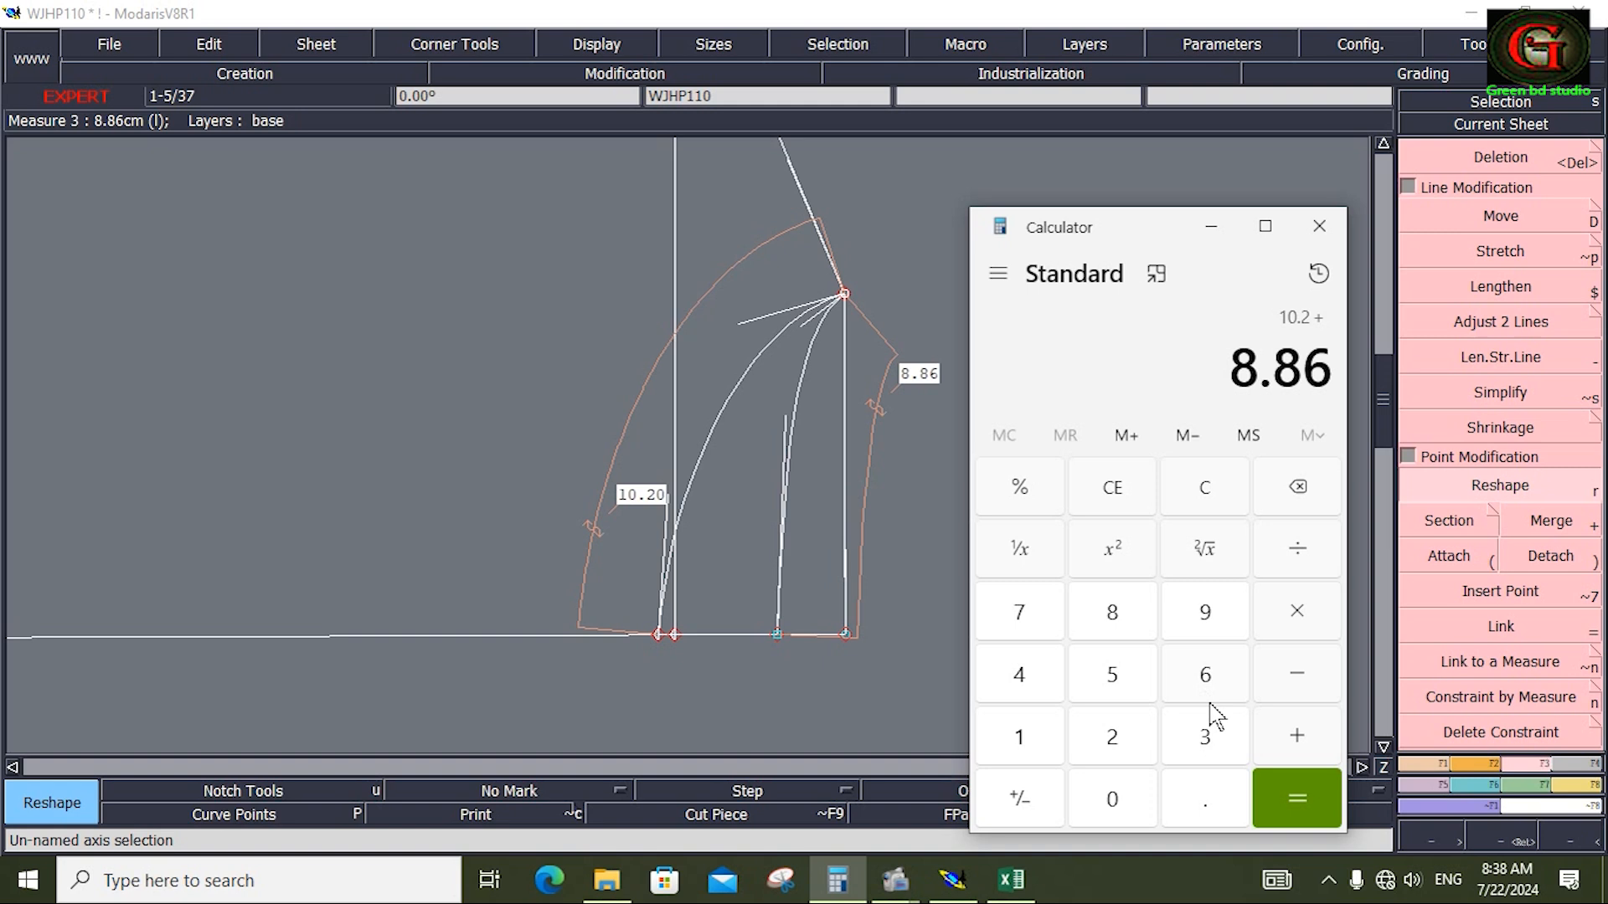
click(1294, 800)
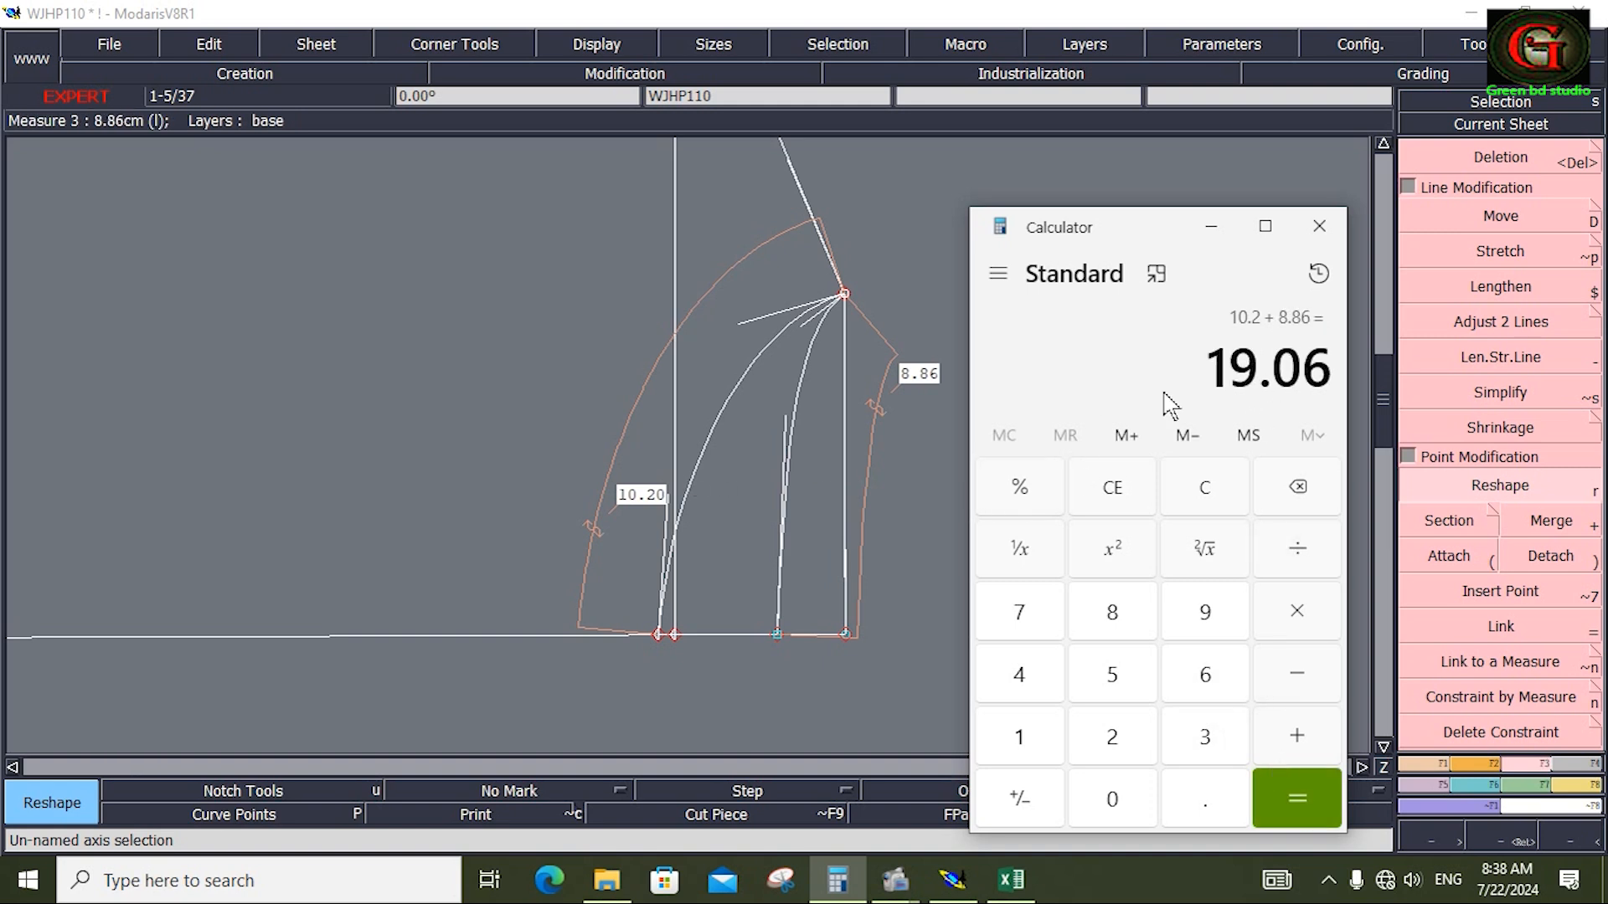
click(1211, 227)
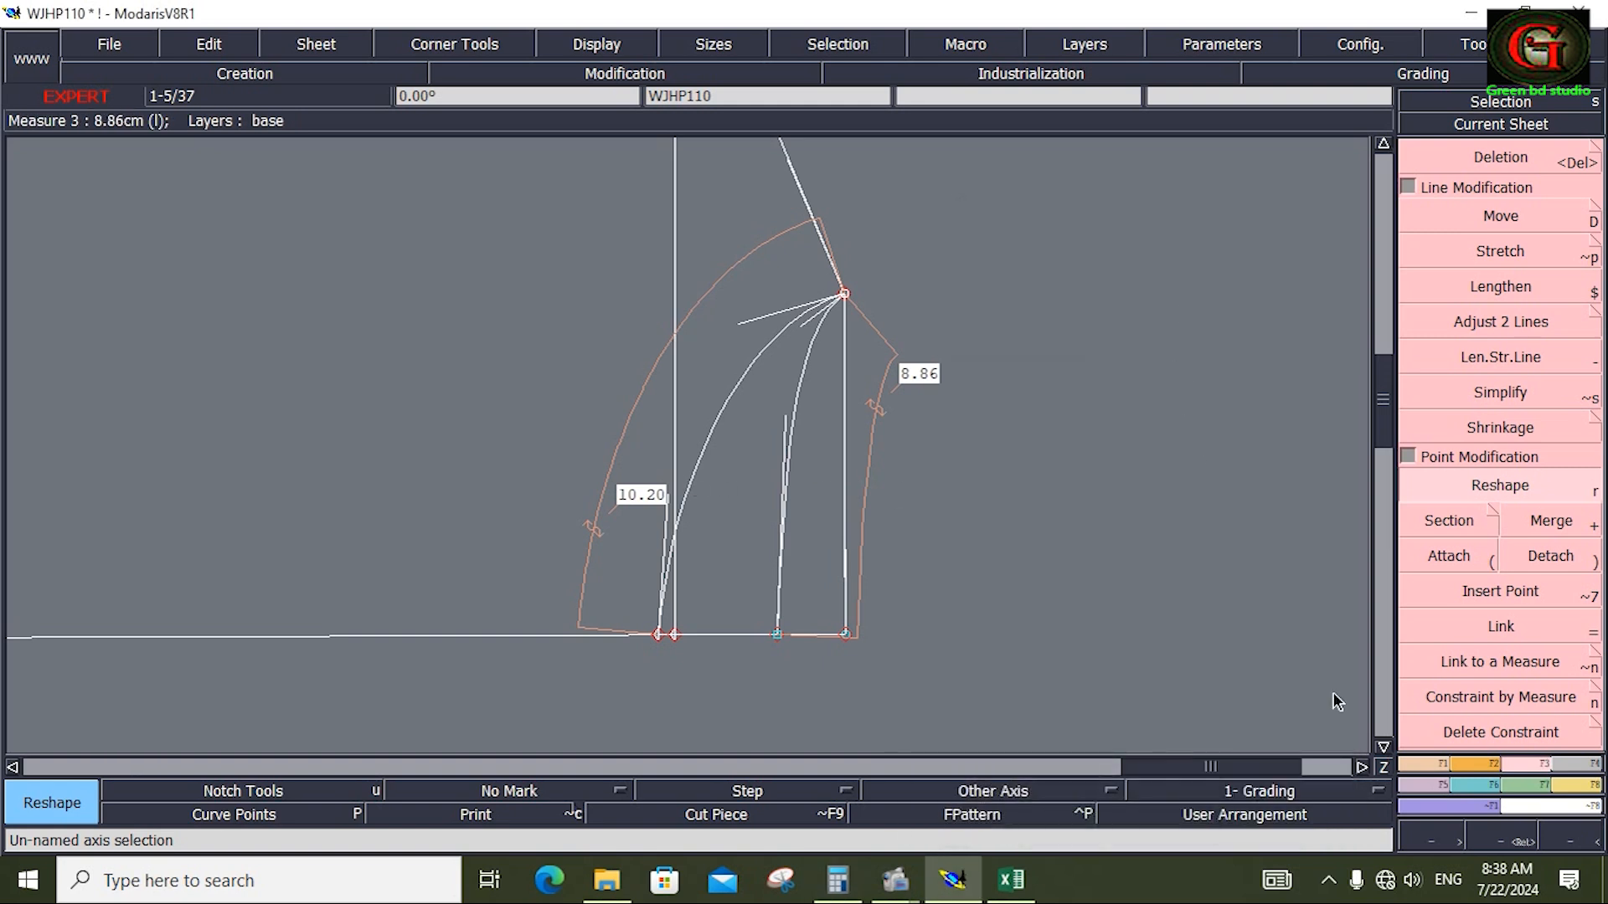
Mirror the front neckline curve across a symmetry axis placed on the shoulder line, and undo the mirrored copy
click(1419, 764)
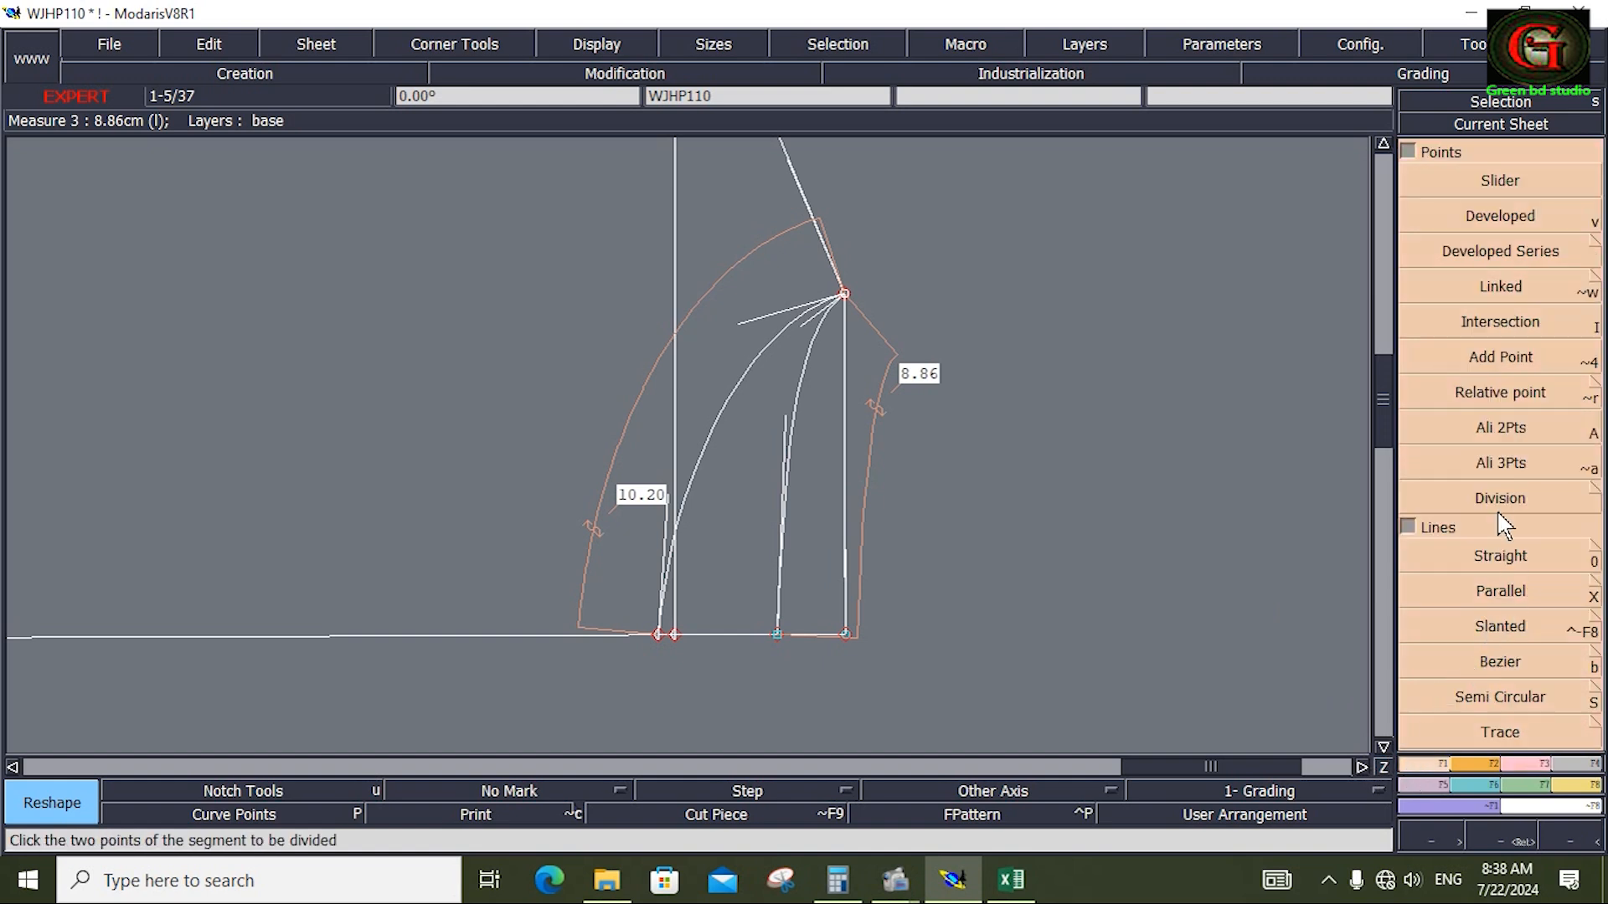
click(1423, 152)
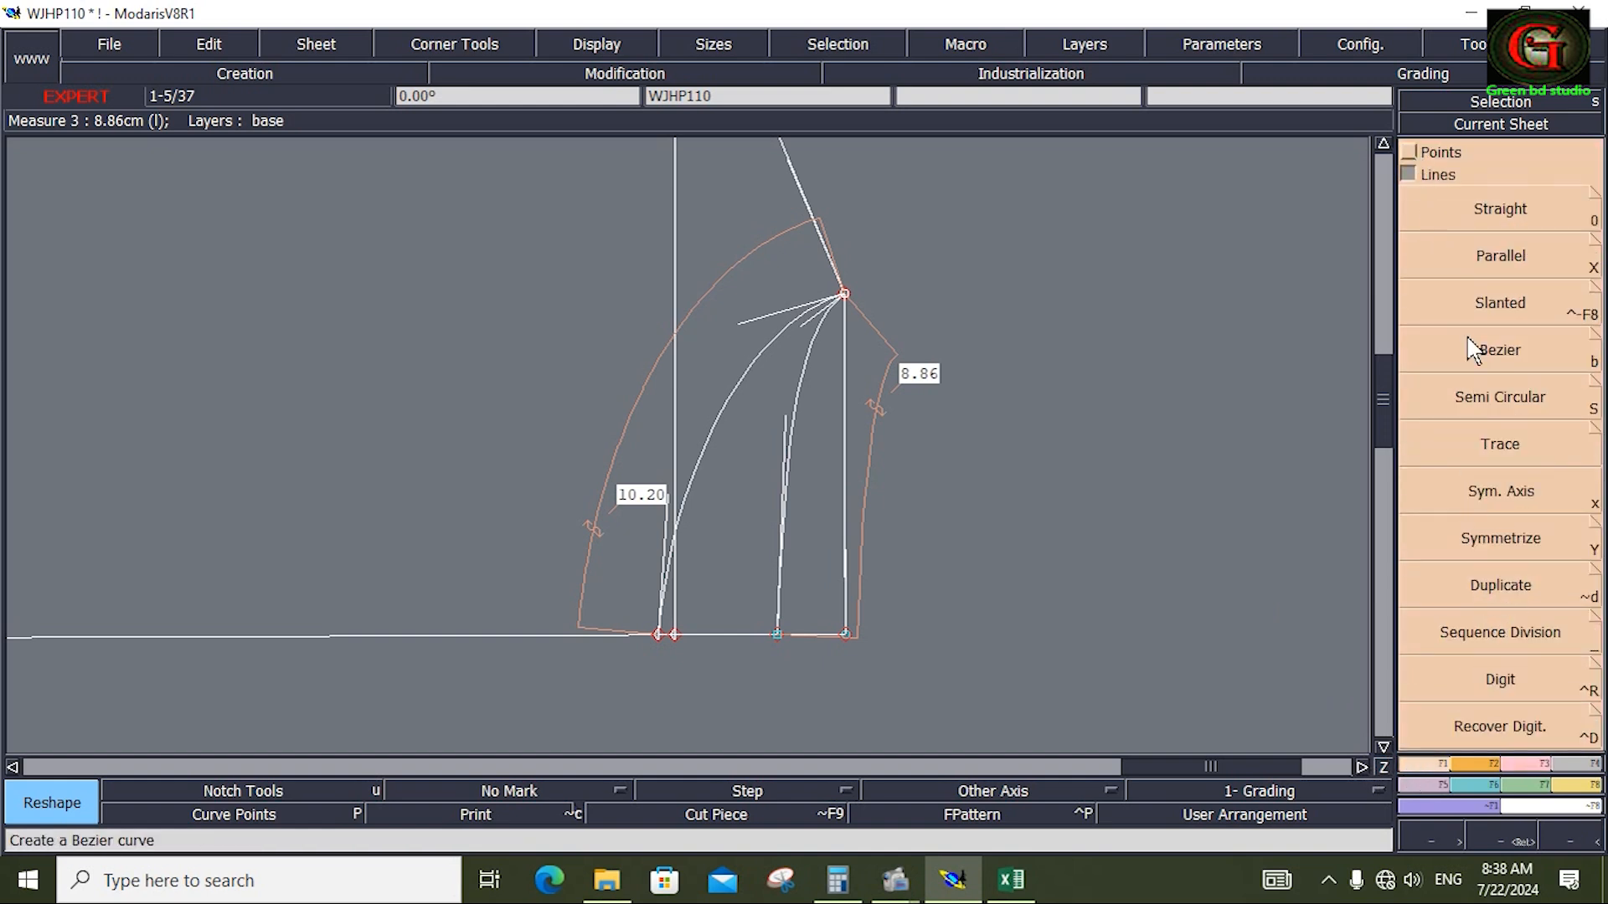
click(1510, 501)
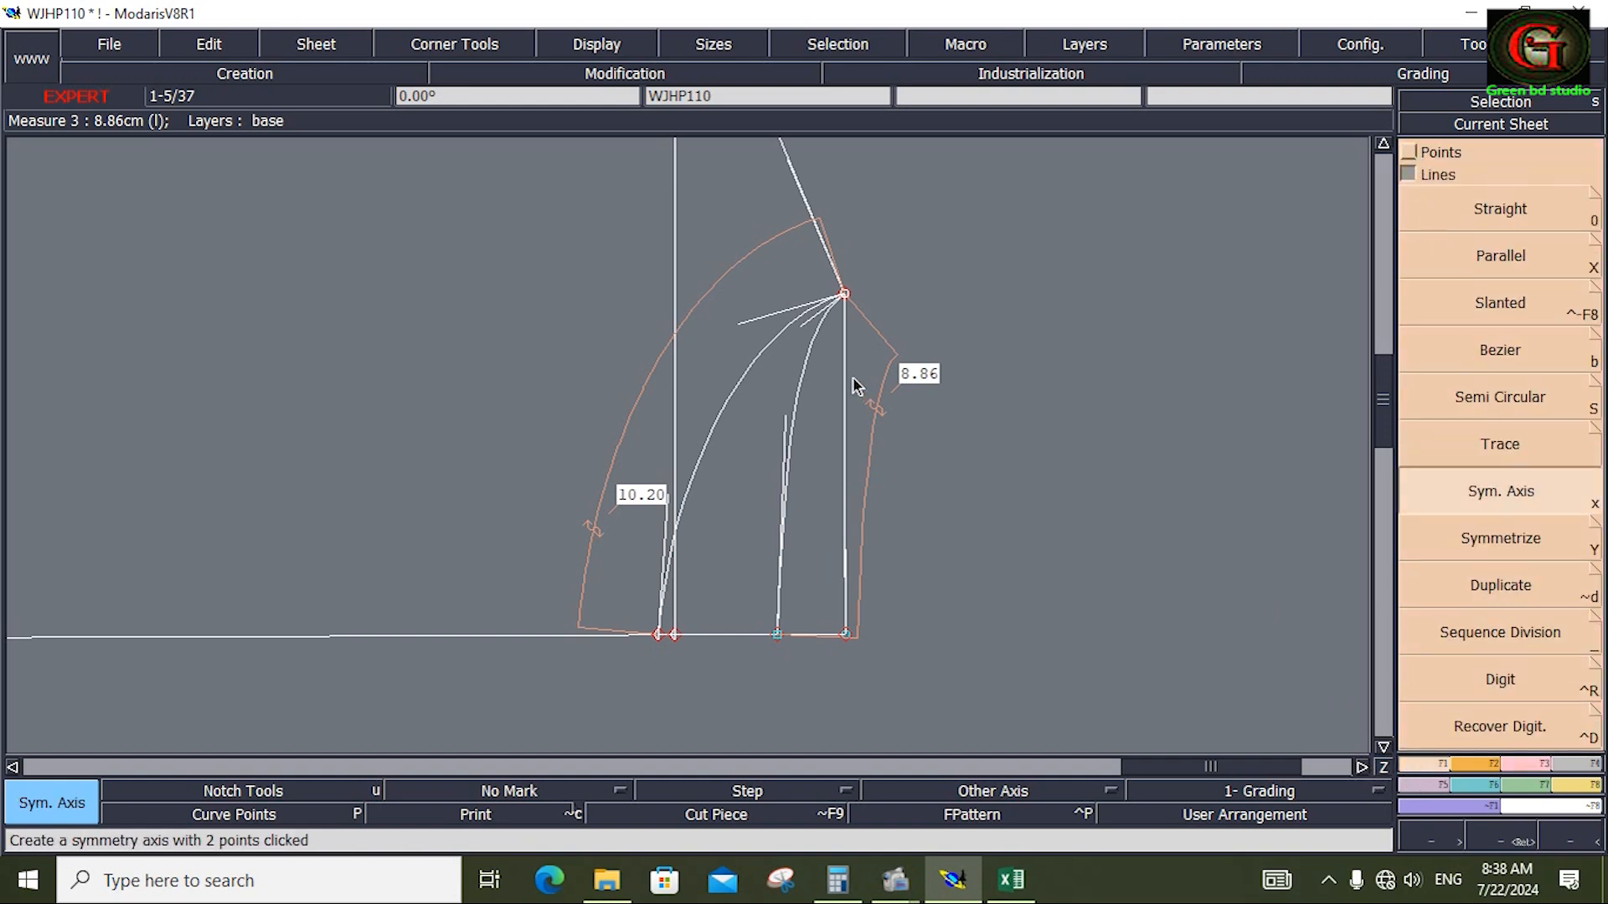
click(788, 162)
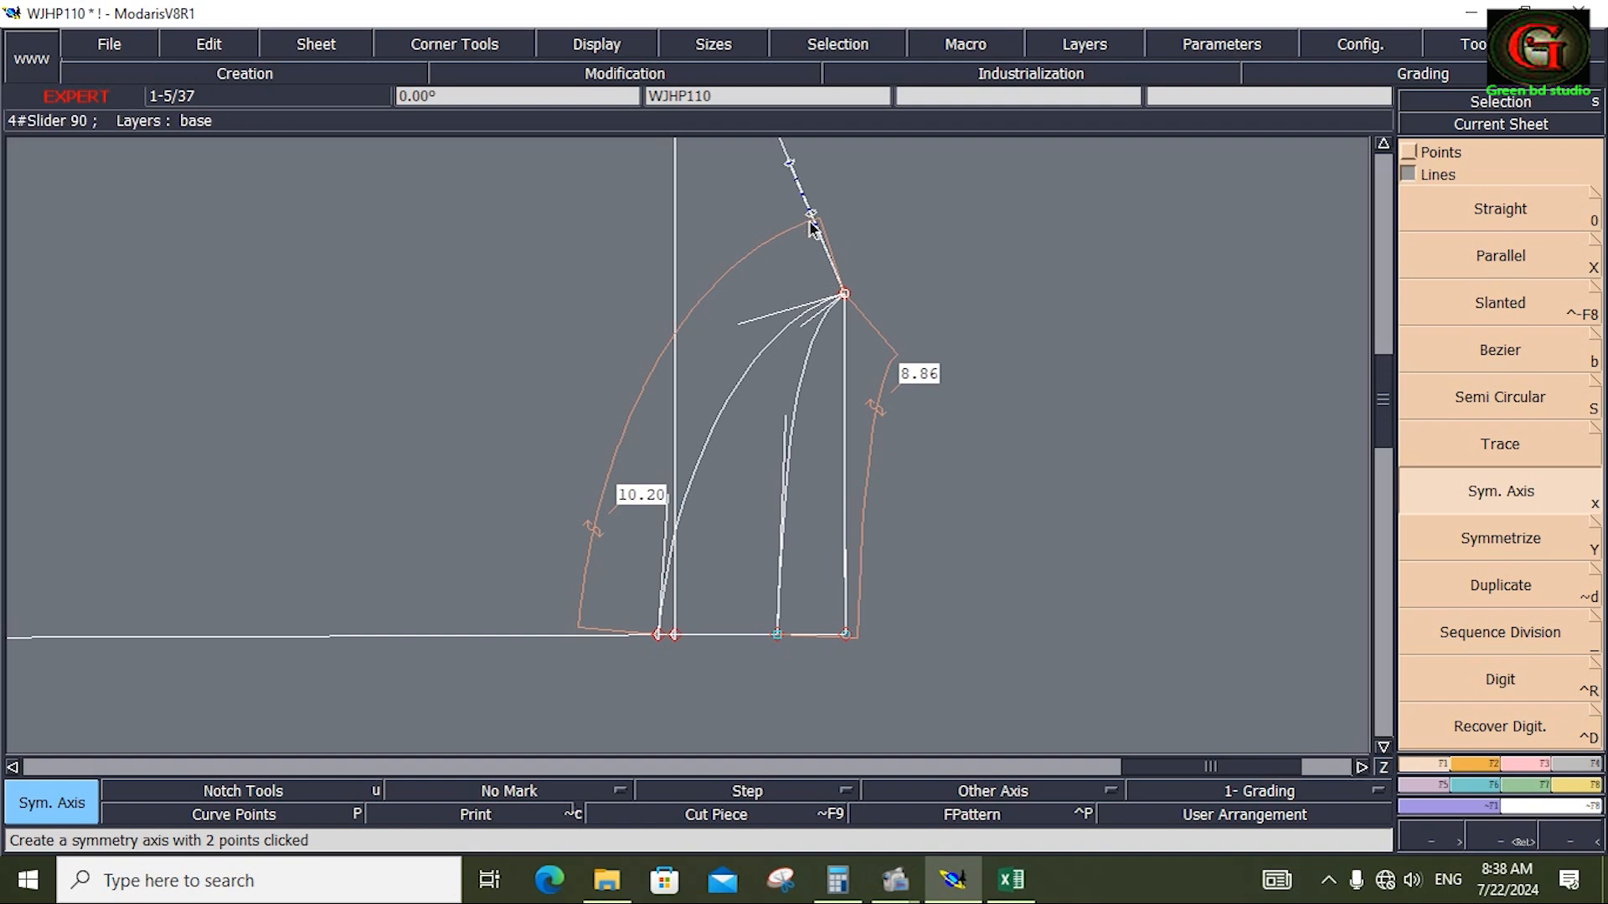
click(811, 220)
click(1516, 542)
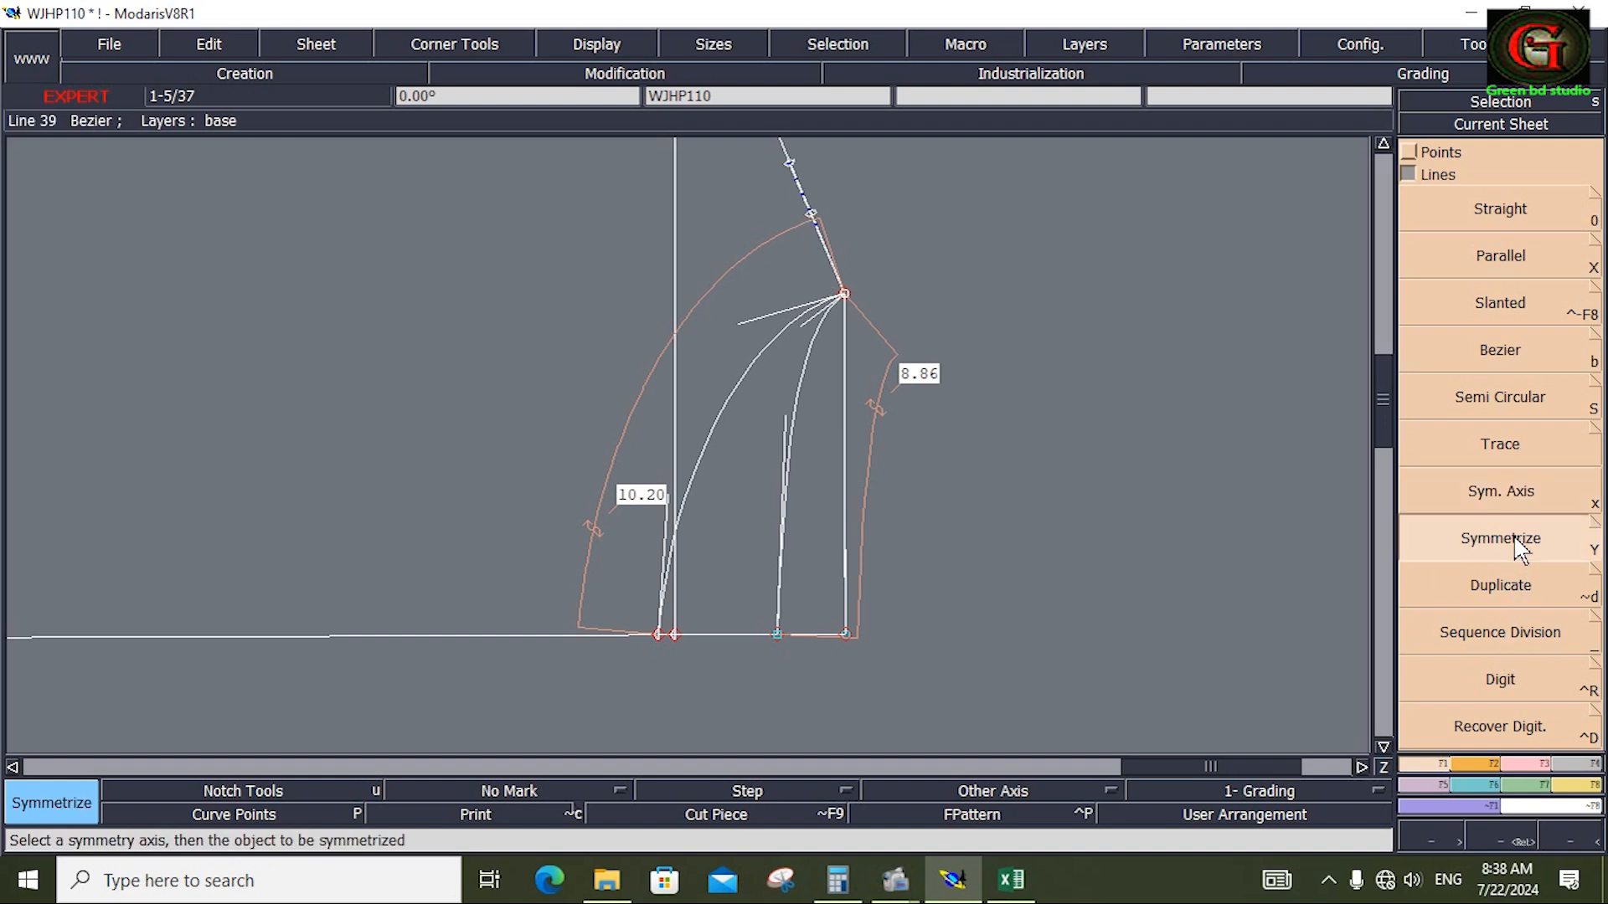
click(735, 389)
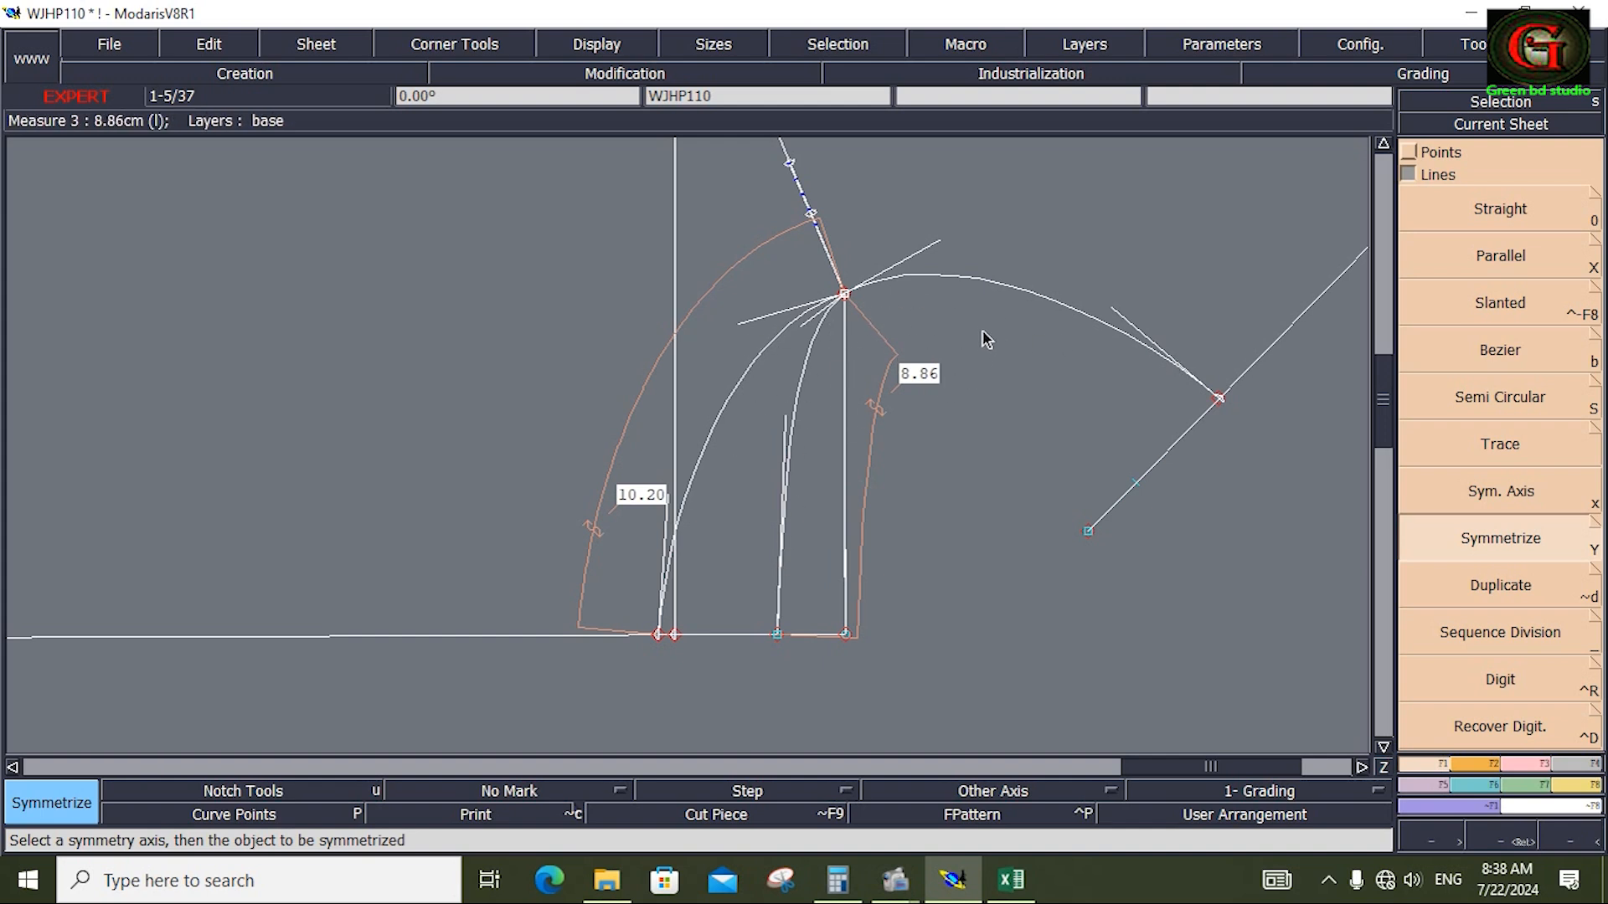
key(ctrl+z)
key(ctrl+z)
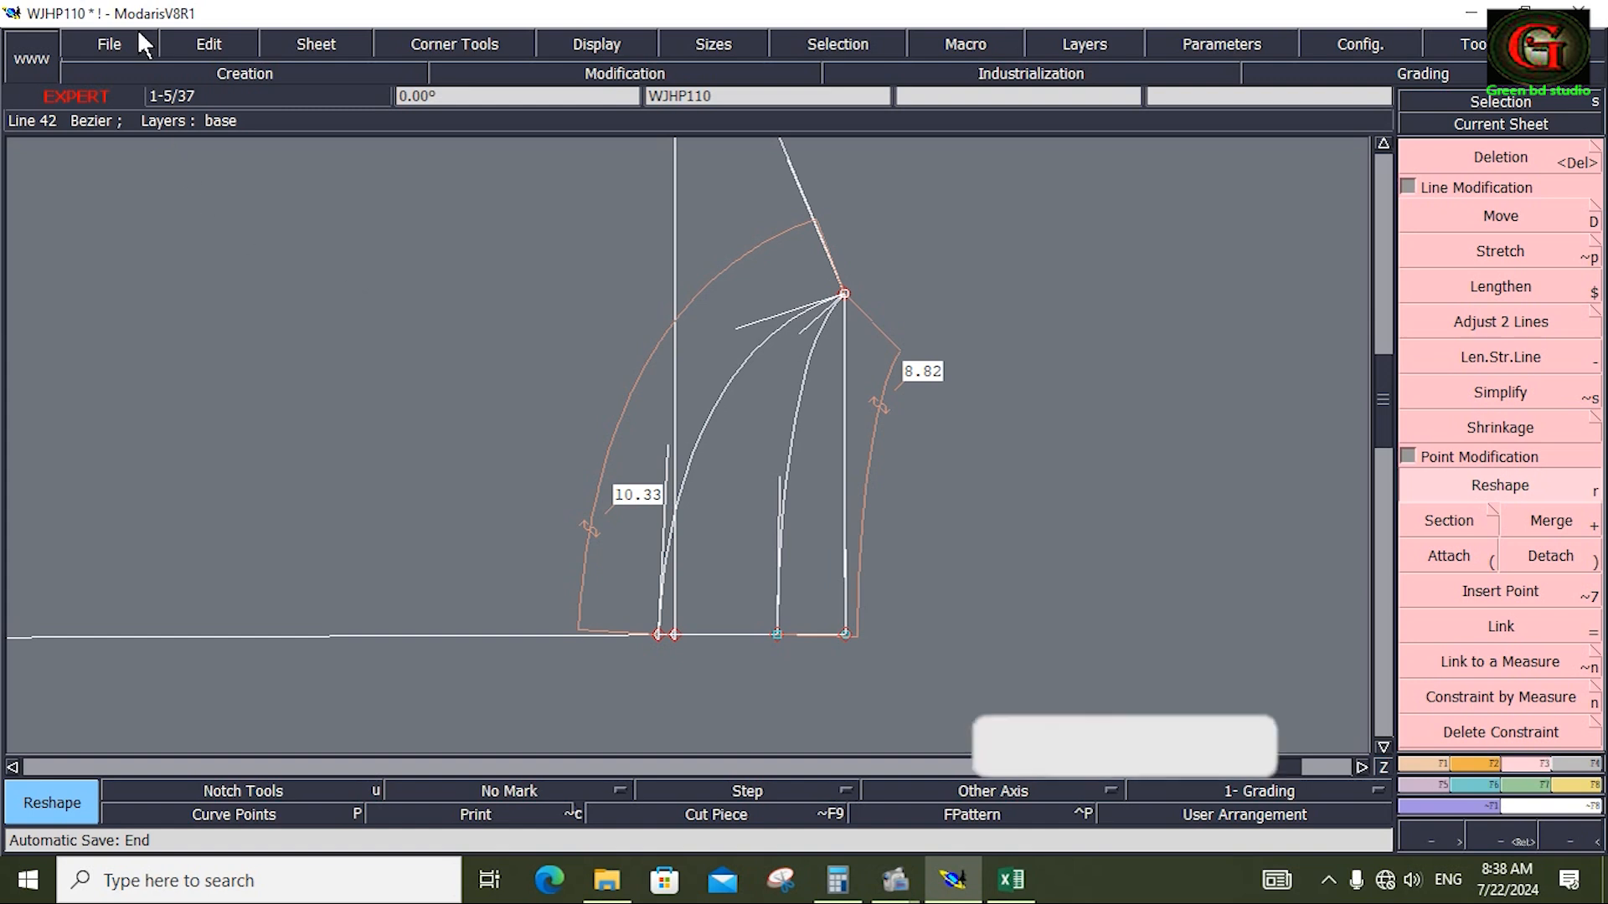
Save the WJHP110 model in its save directory
click(113, 42)
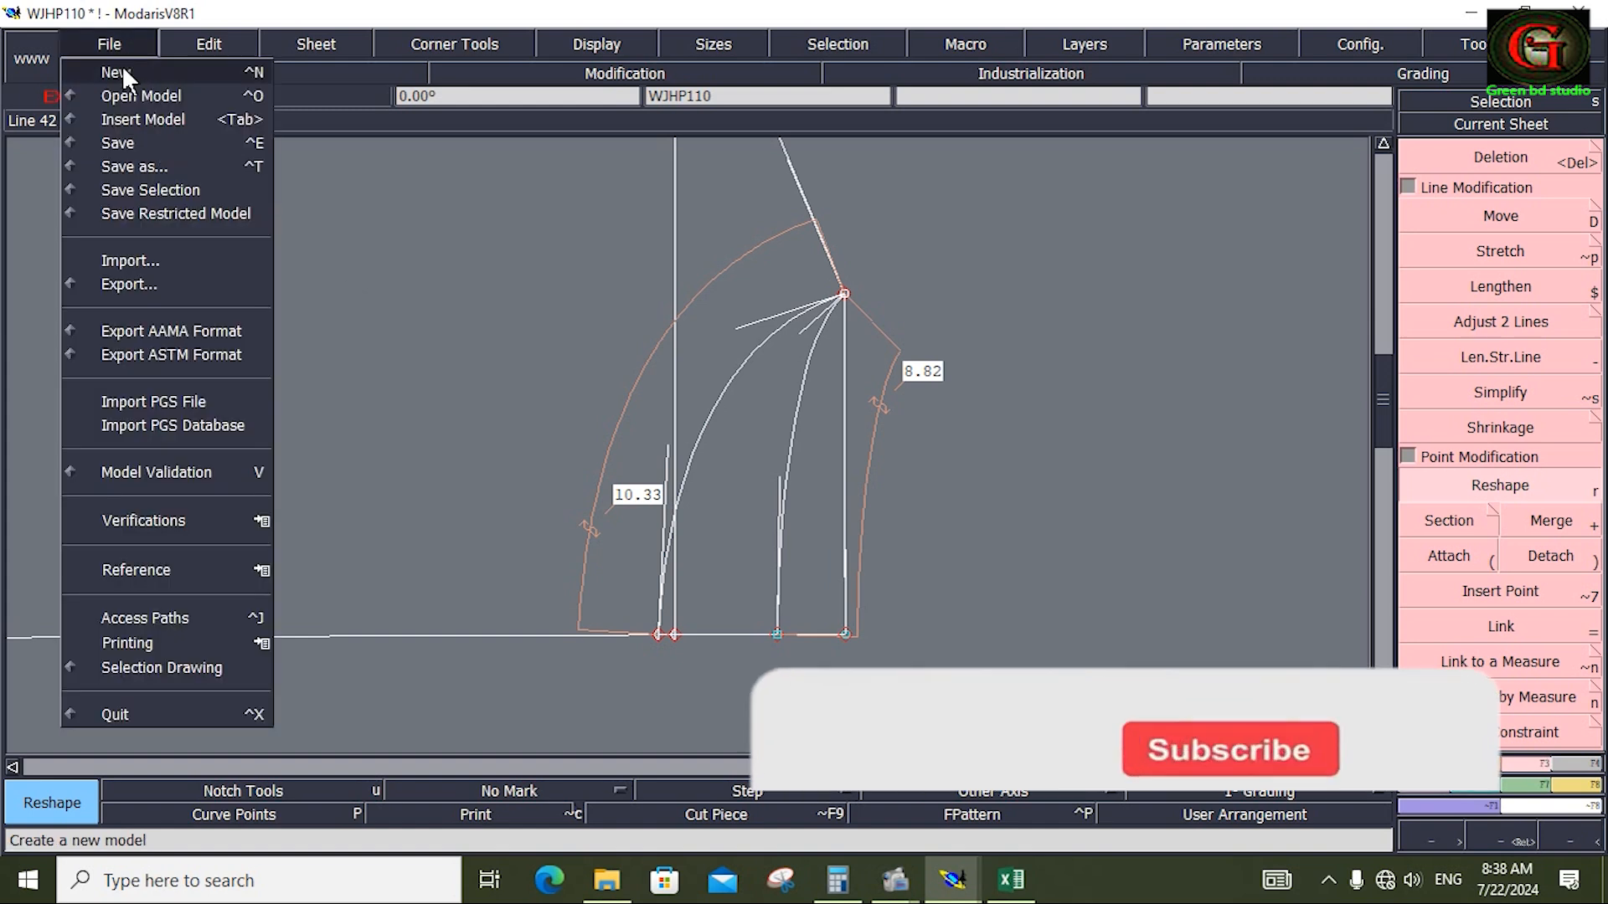
click(124, 143)
click(657, 584)
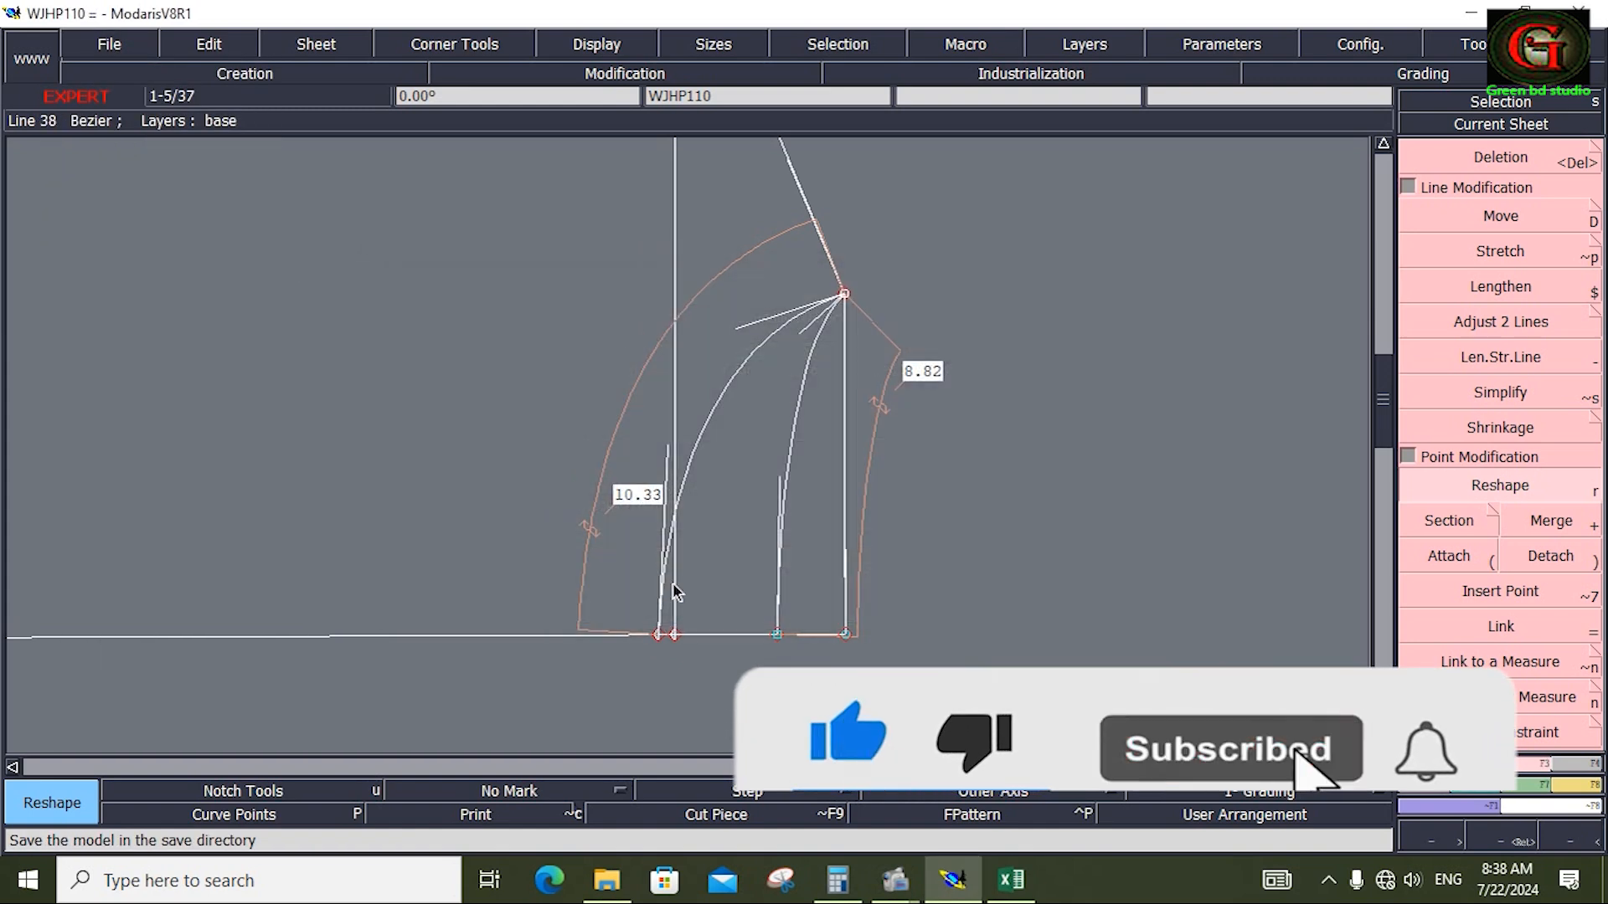
Highlight the ACROSS FR 18 CM HPS and ACROSS BK 13 CM HPS rows in yellow in the Excel size chart
key(Home)
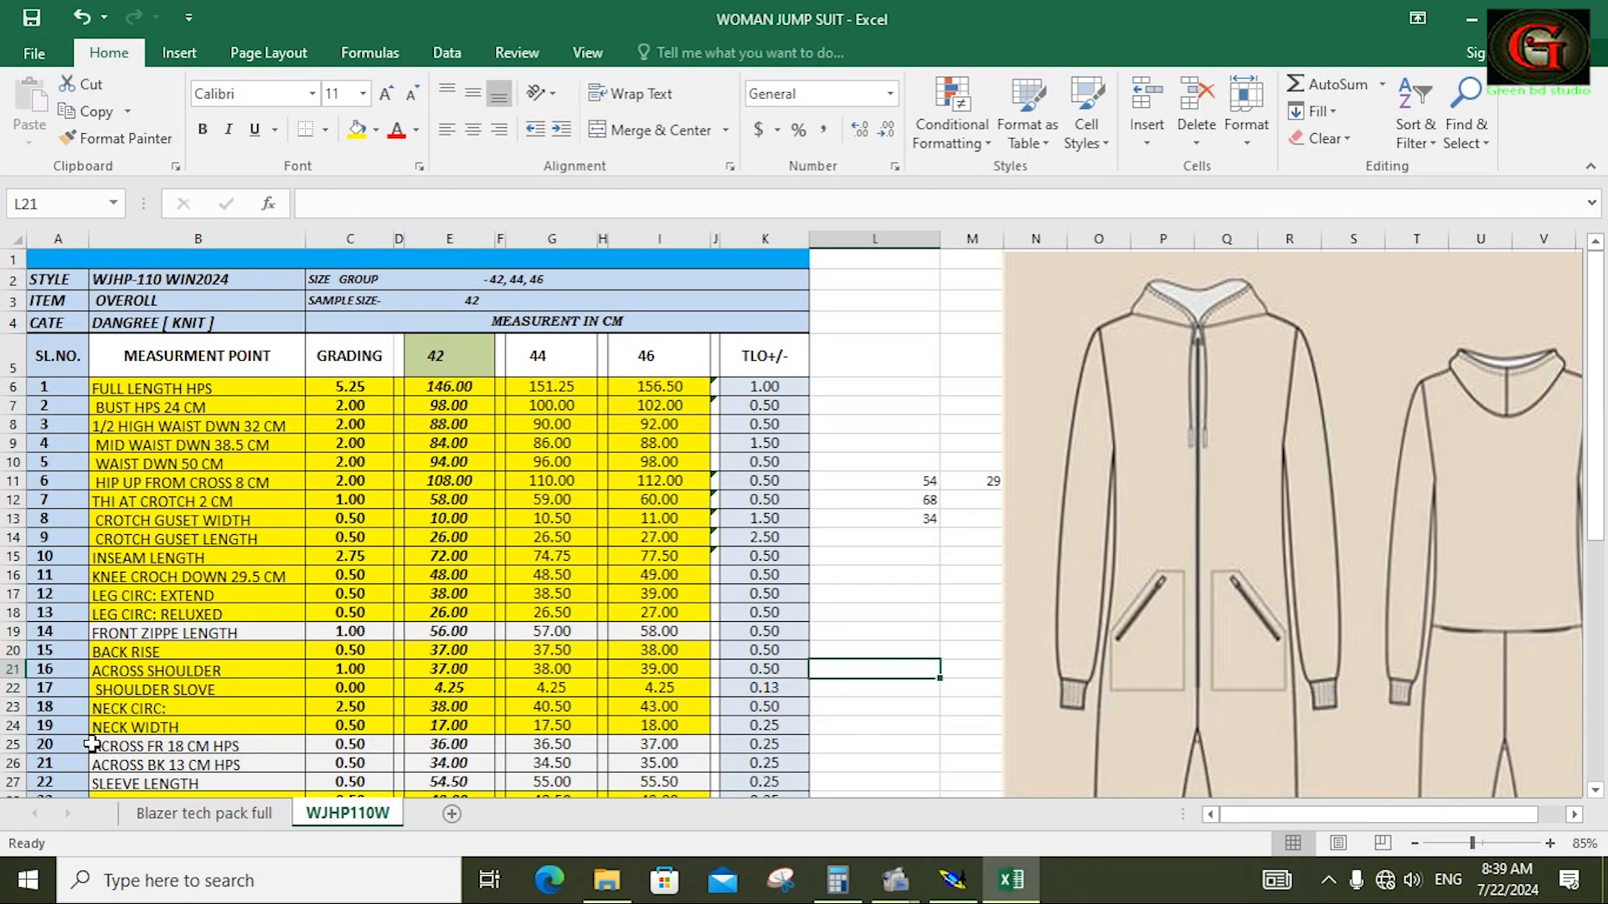
drag(91, 744, 666, 762)
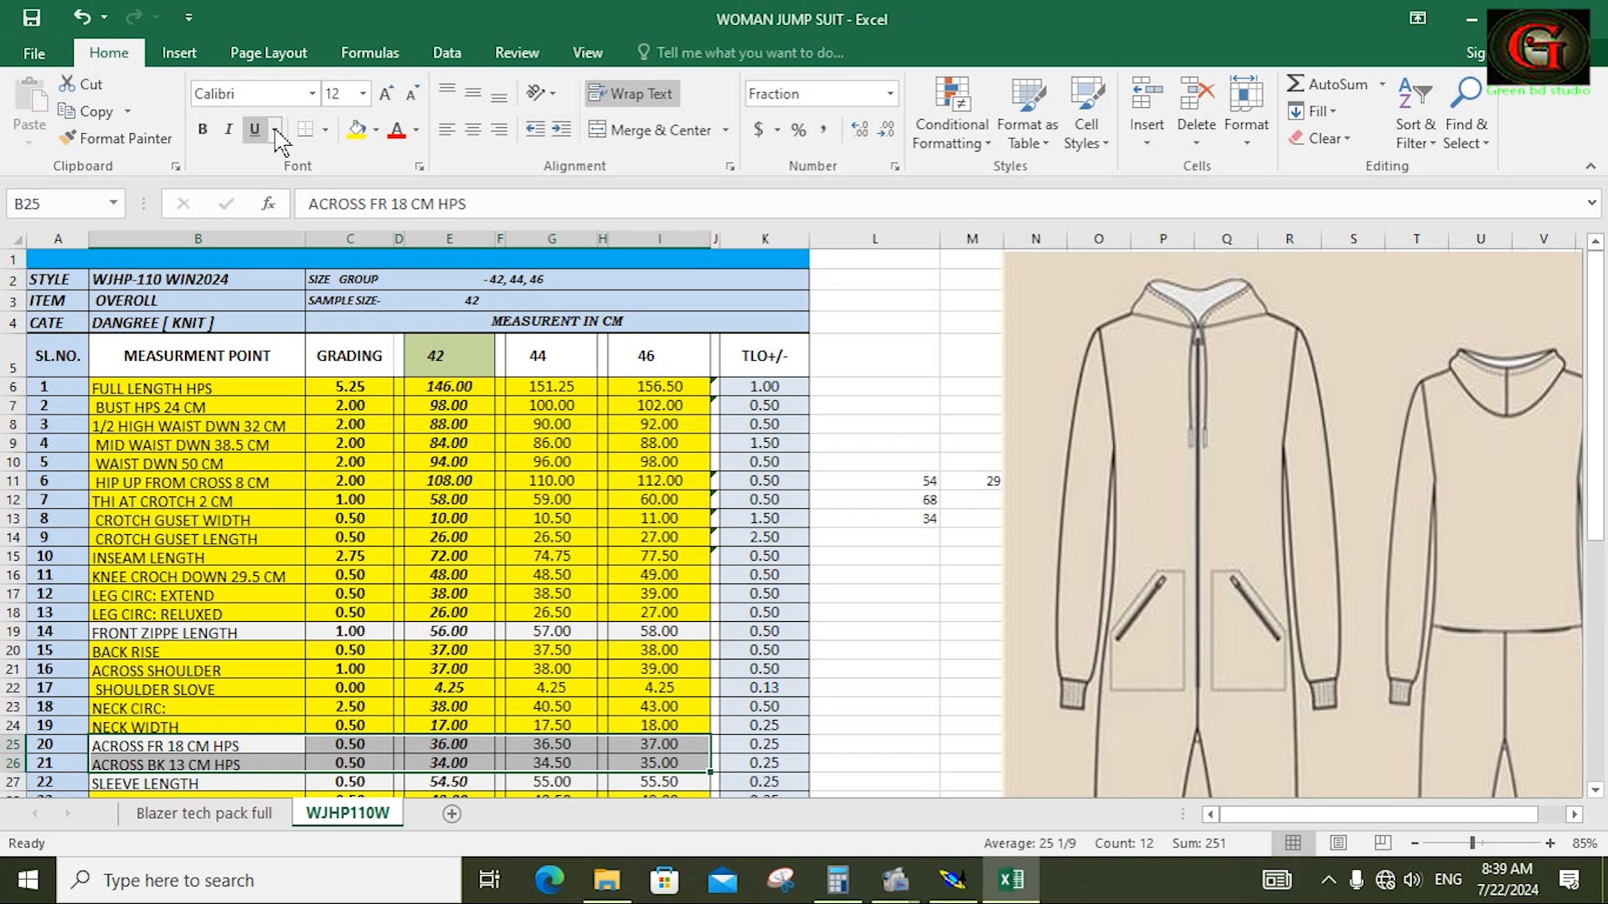
click(357, 134)
Switch to Modaris and create a line parallel to the neck-width line at 13 cm for the across-back level
click(953, 879)
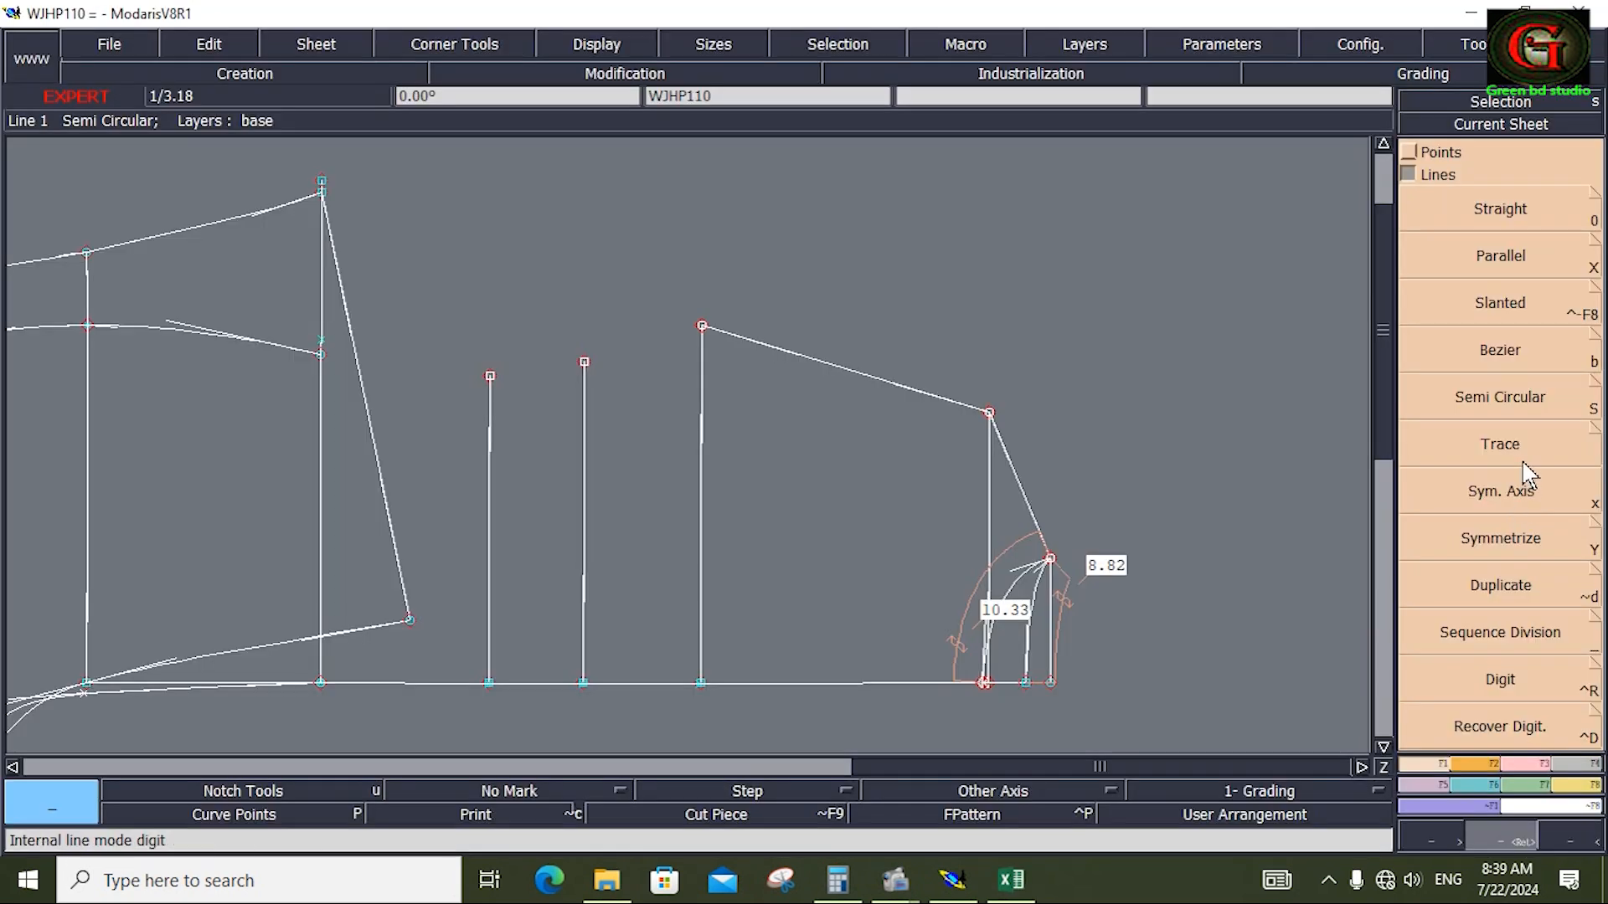
click(1505, 261)
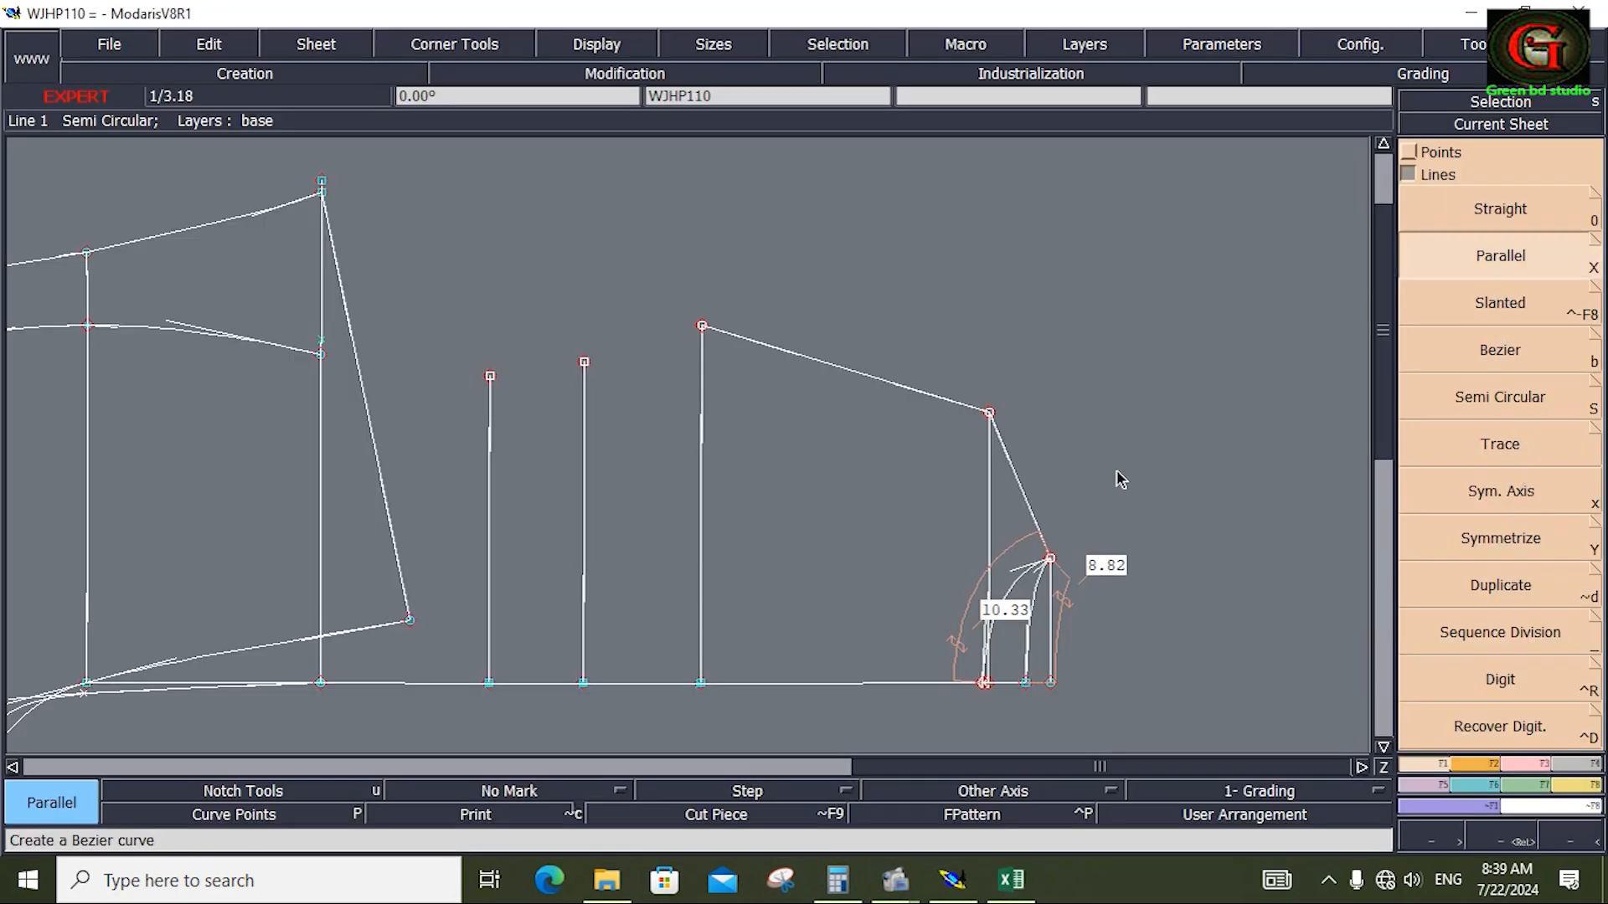
click(1054, 630)
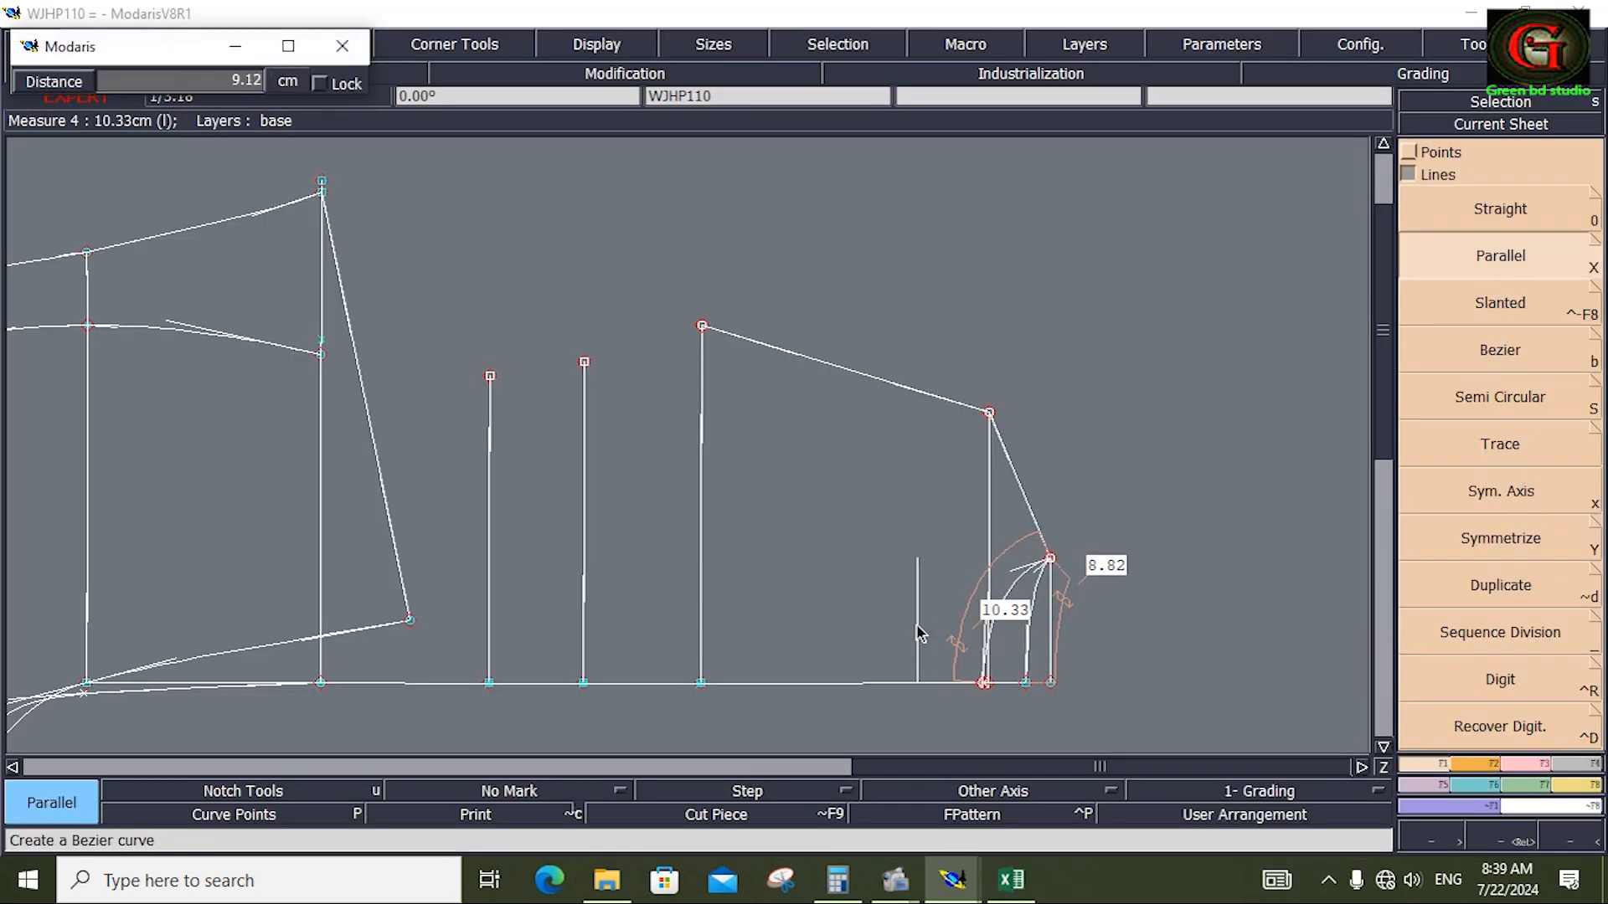
text(13)
key(Return)
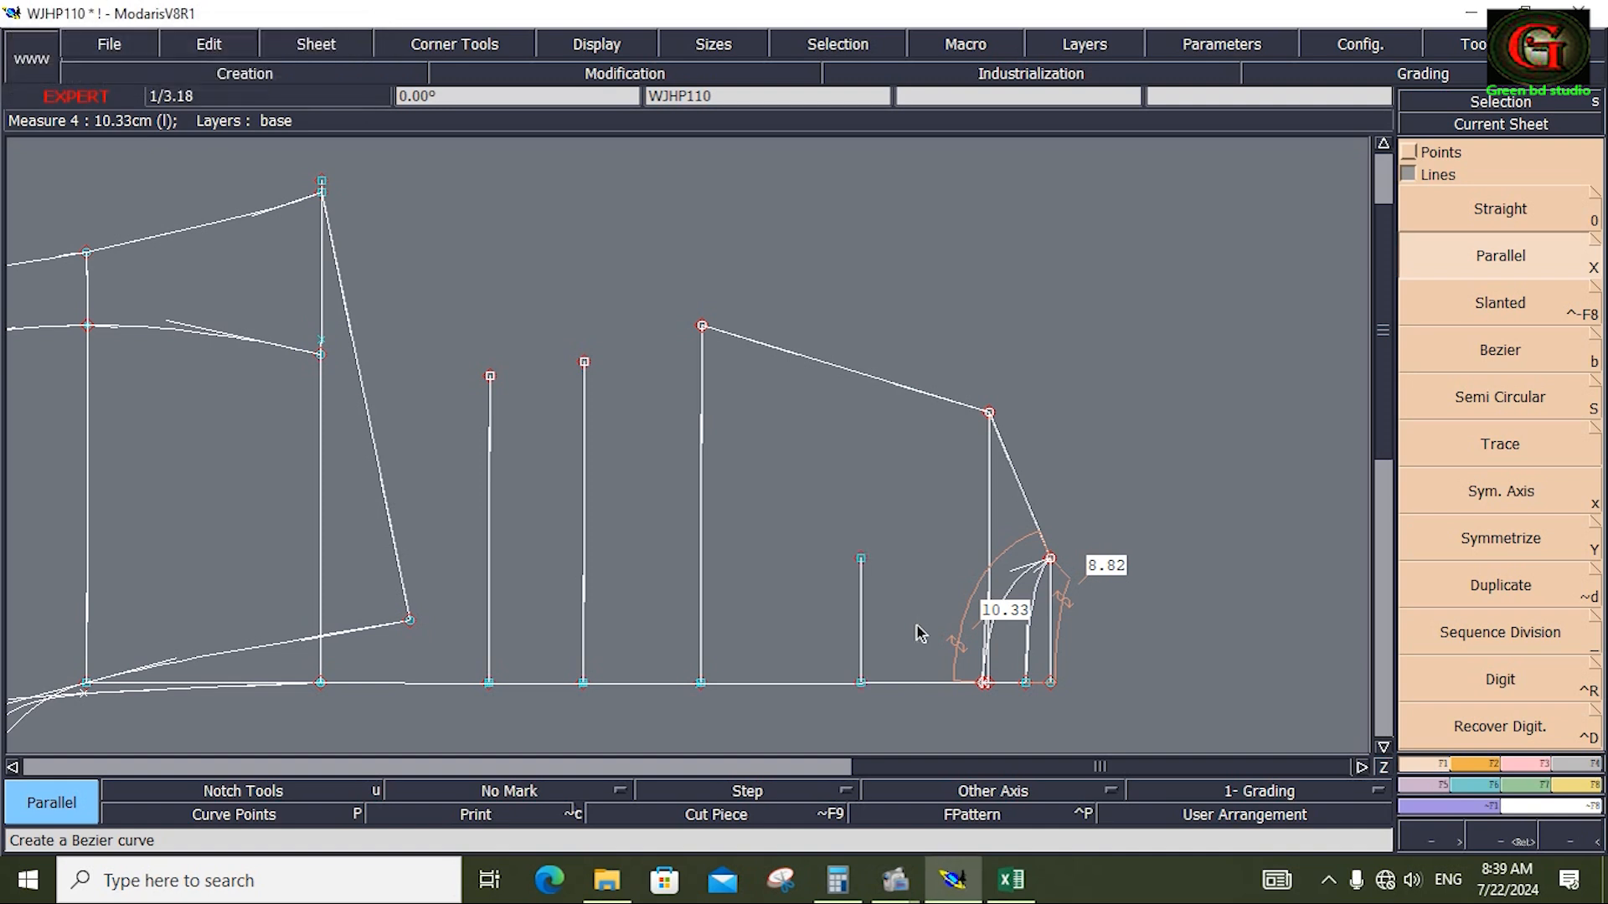
Create a second parallel line 18 cm from the neck-width line for the across-front level
click(861, 632)
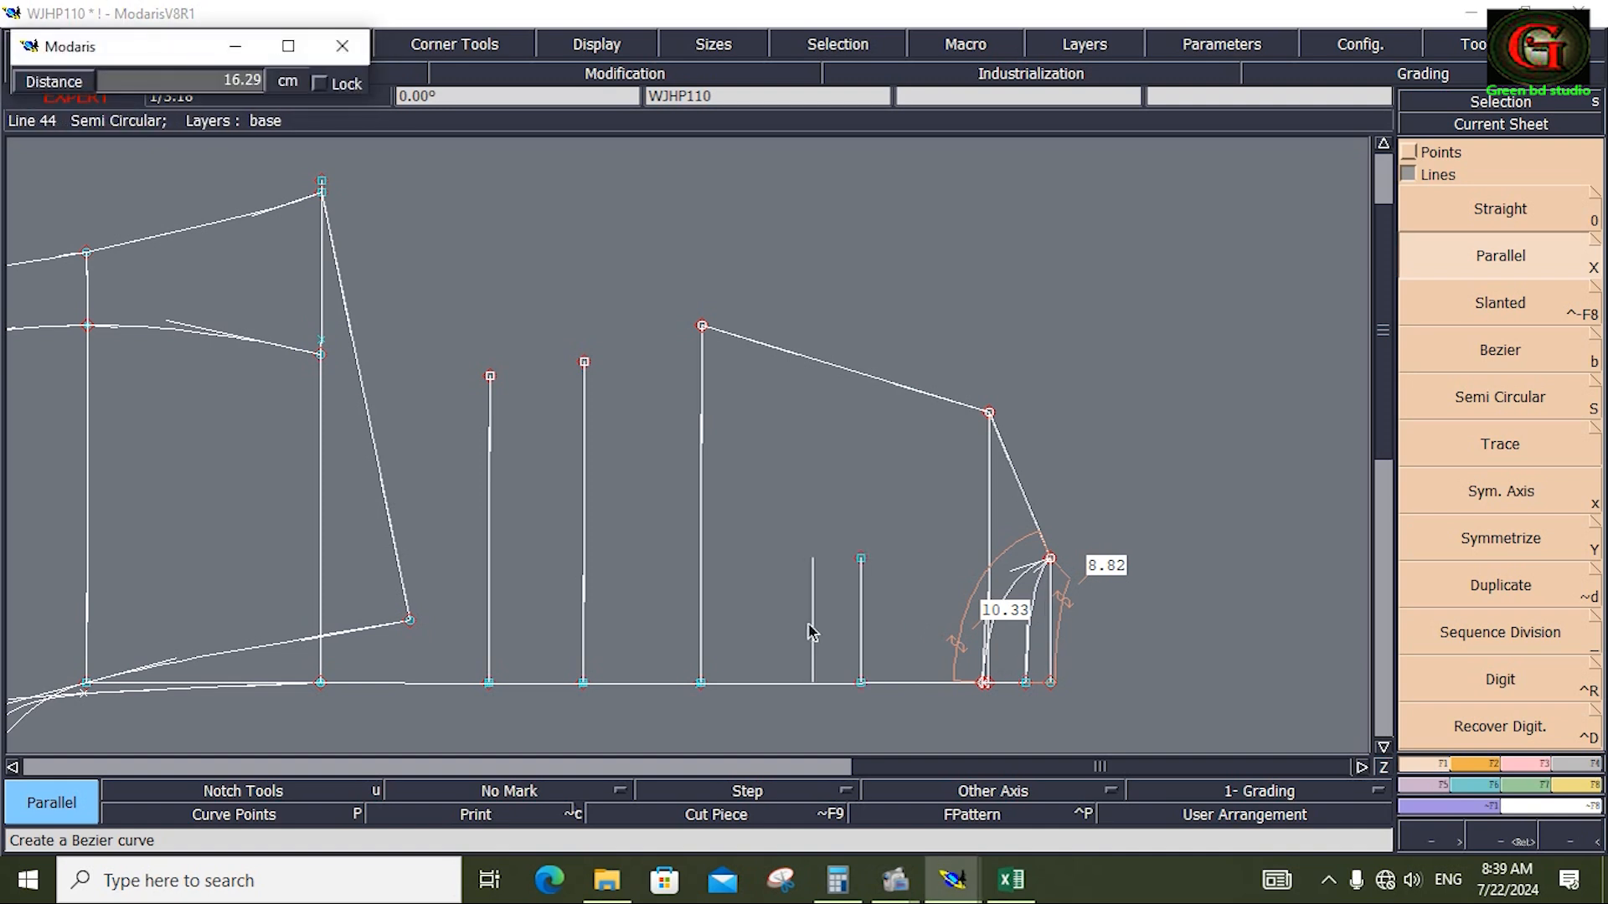
text(1)
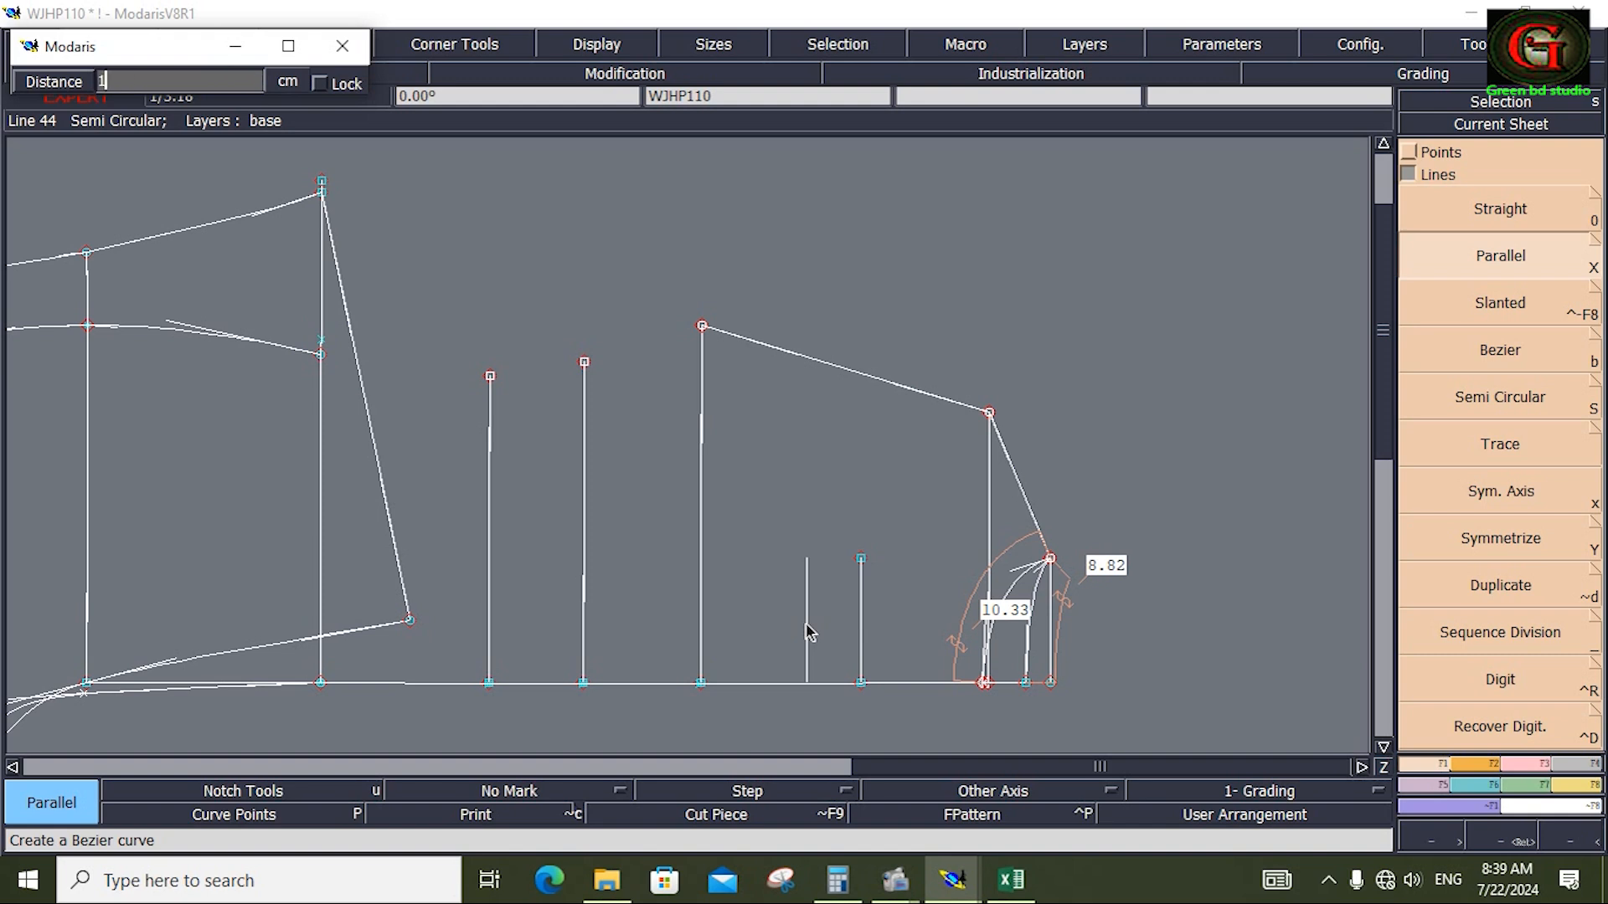
text(8)
key(Return)
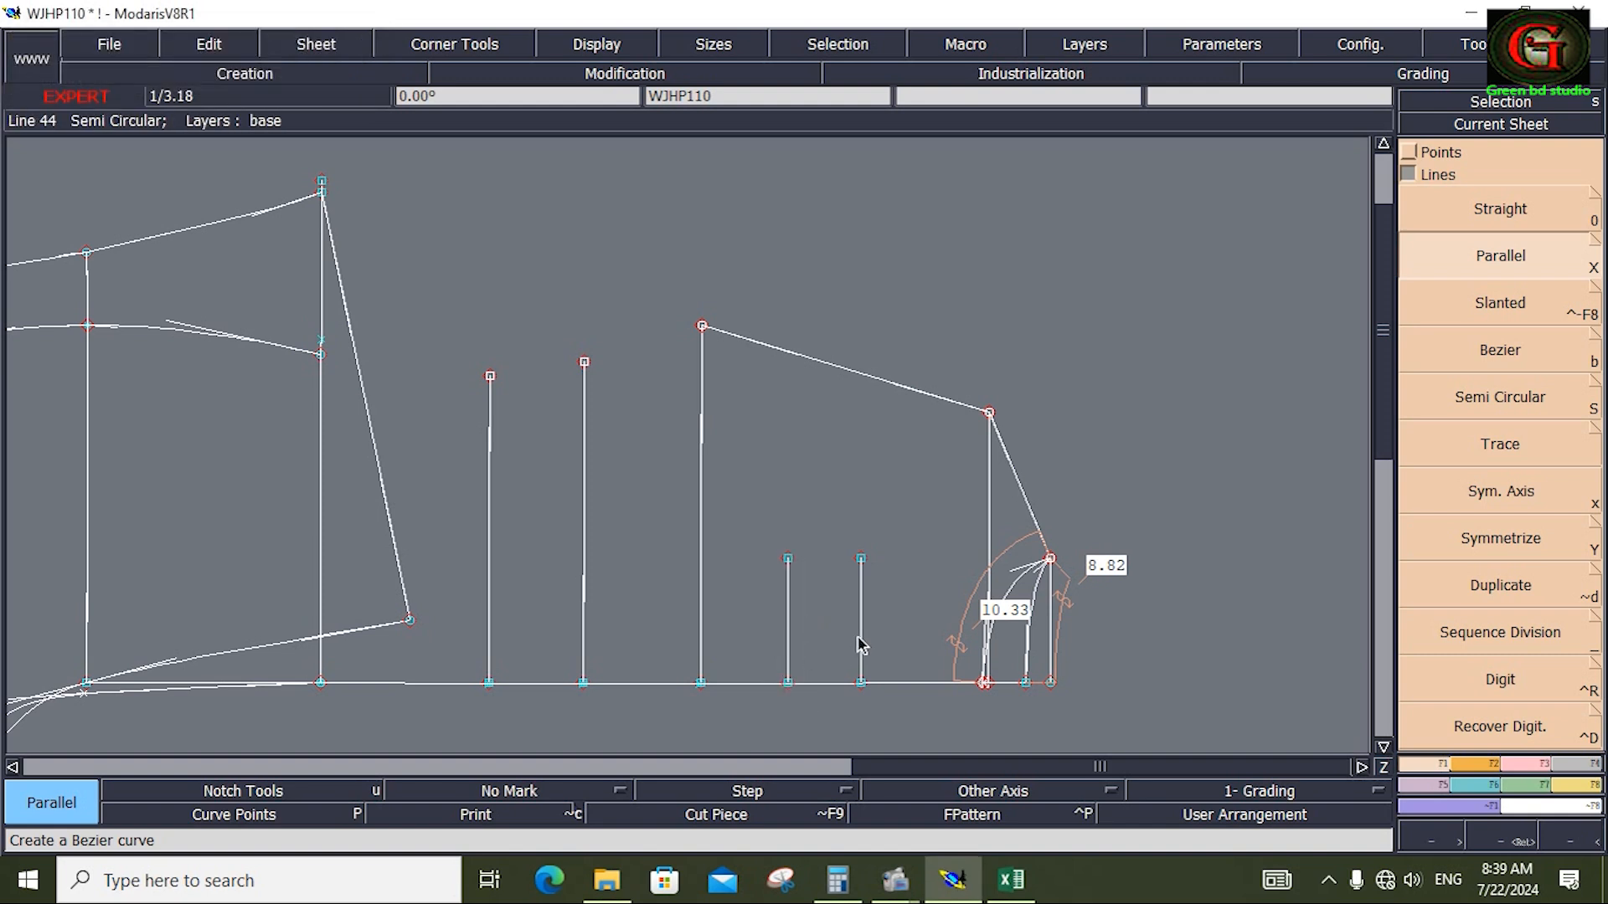
Lengthen the across-back and across-front level lines past the slanted armhole line and delete the leftover intermediate point on each
click(1537, 767)
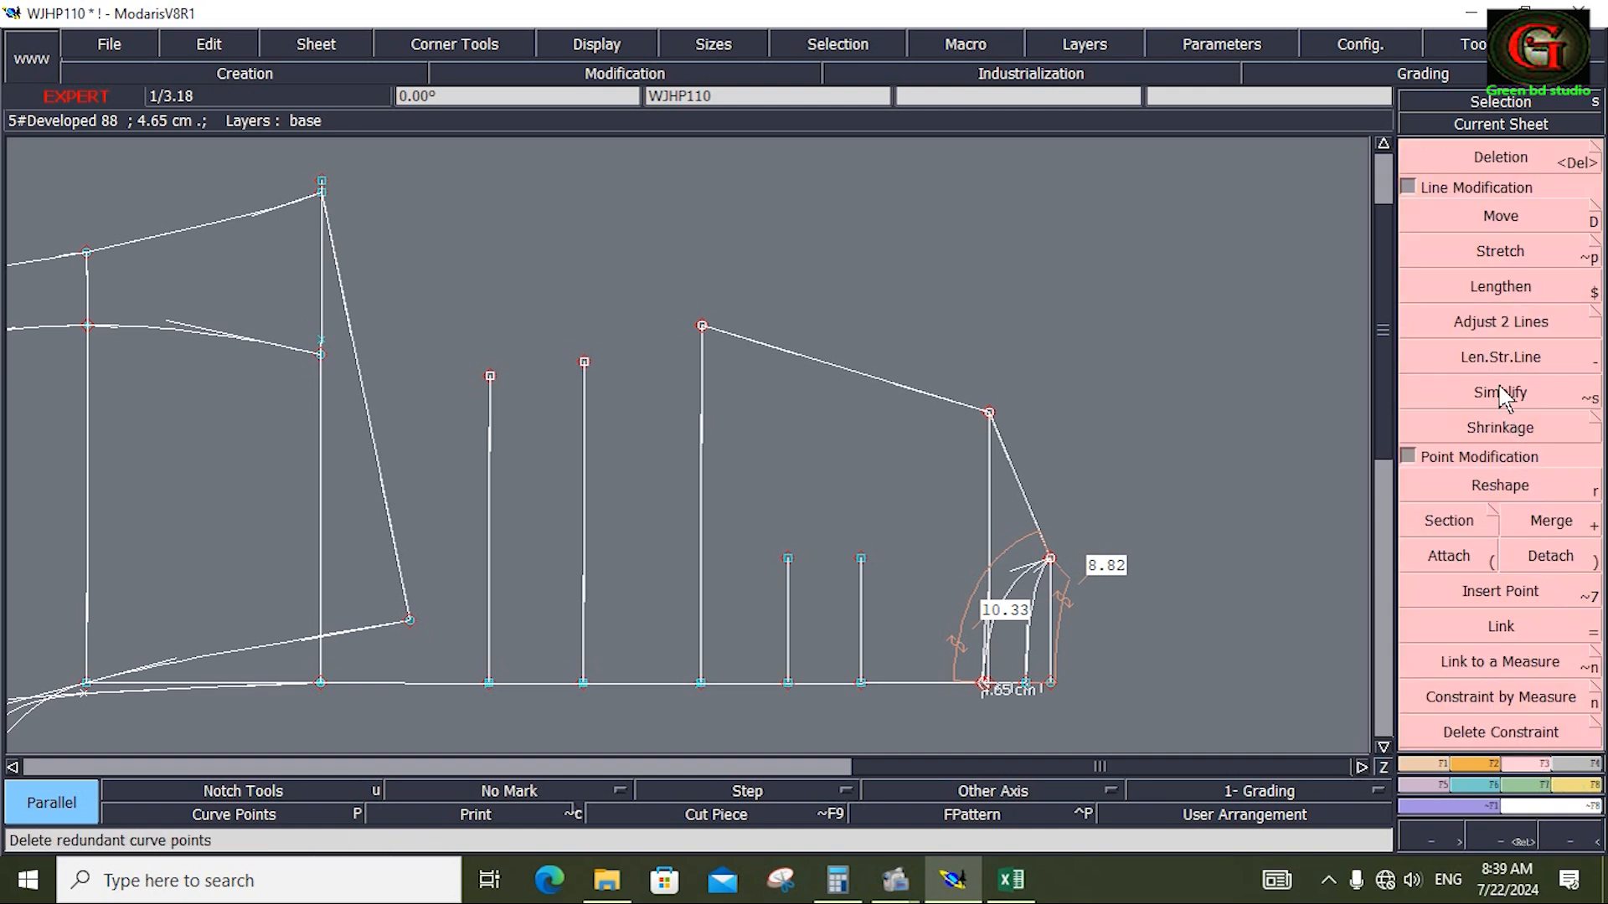
click(1499, 358)
click(861, 559)
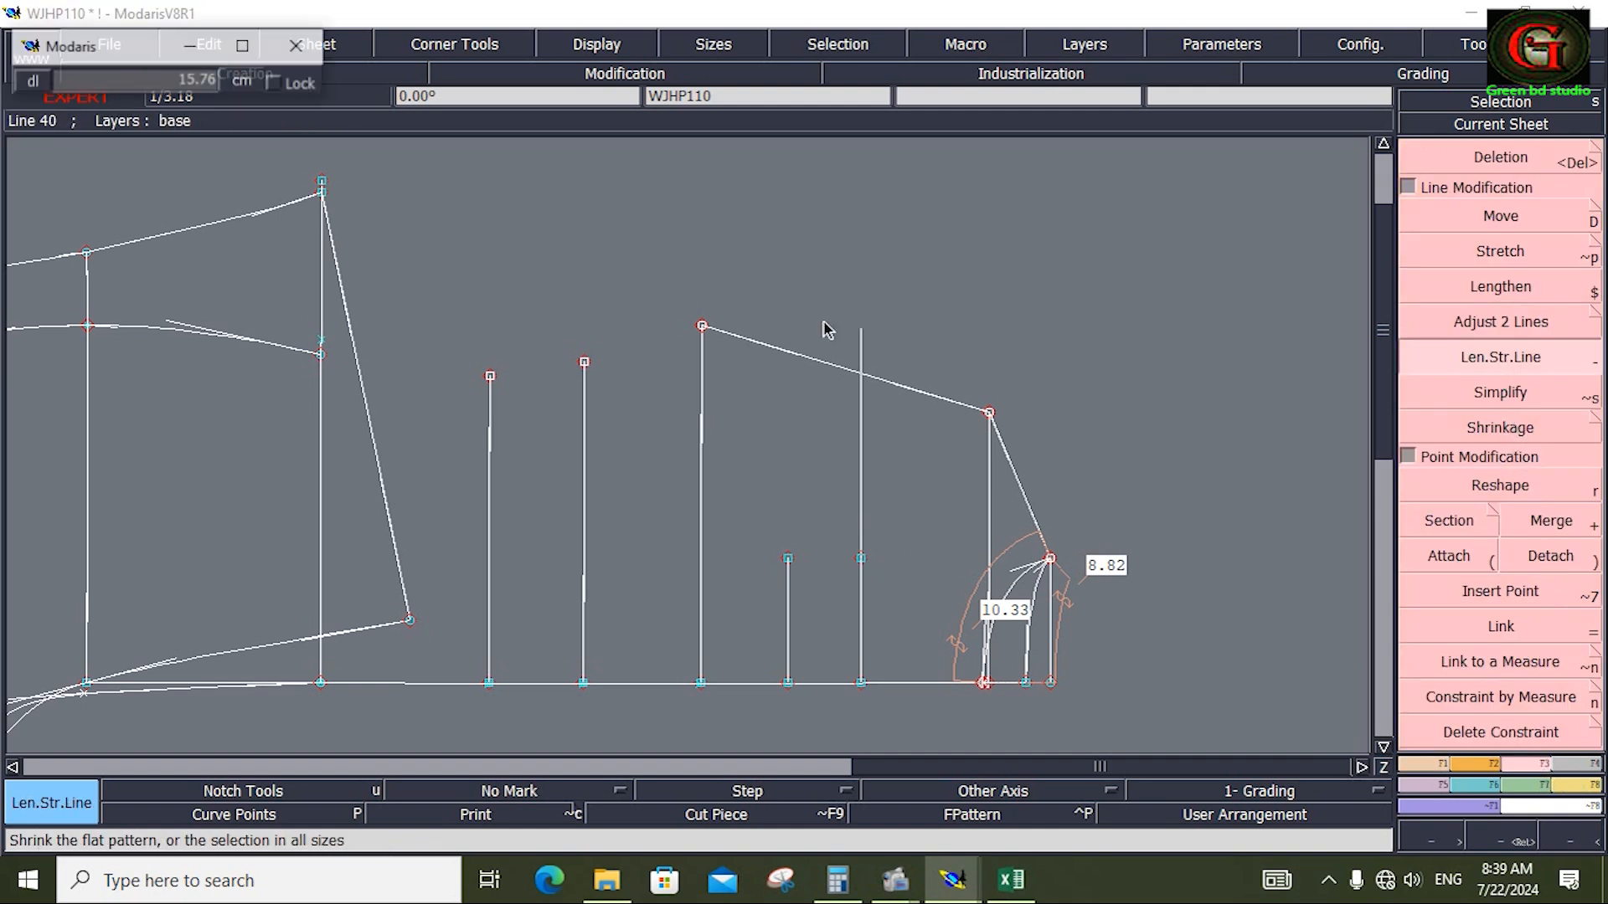
click(827, 259)
click(786, 557)
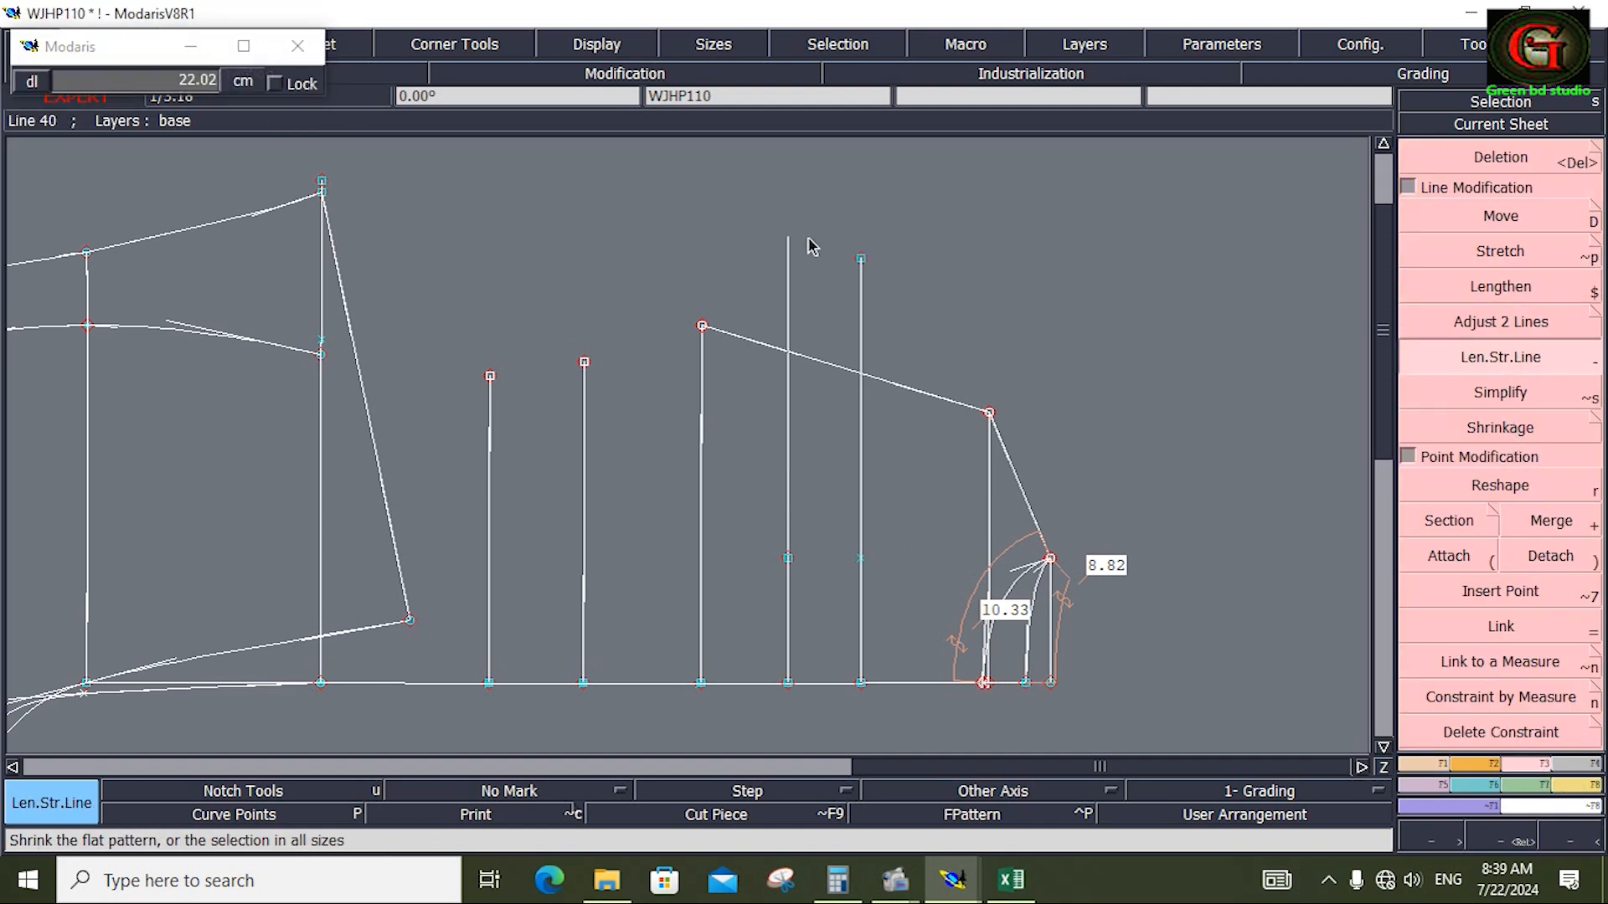
click(809, 238)
drag(737, 485, 875, 598)
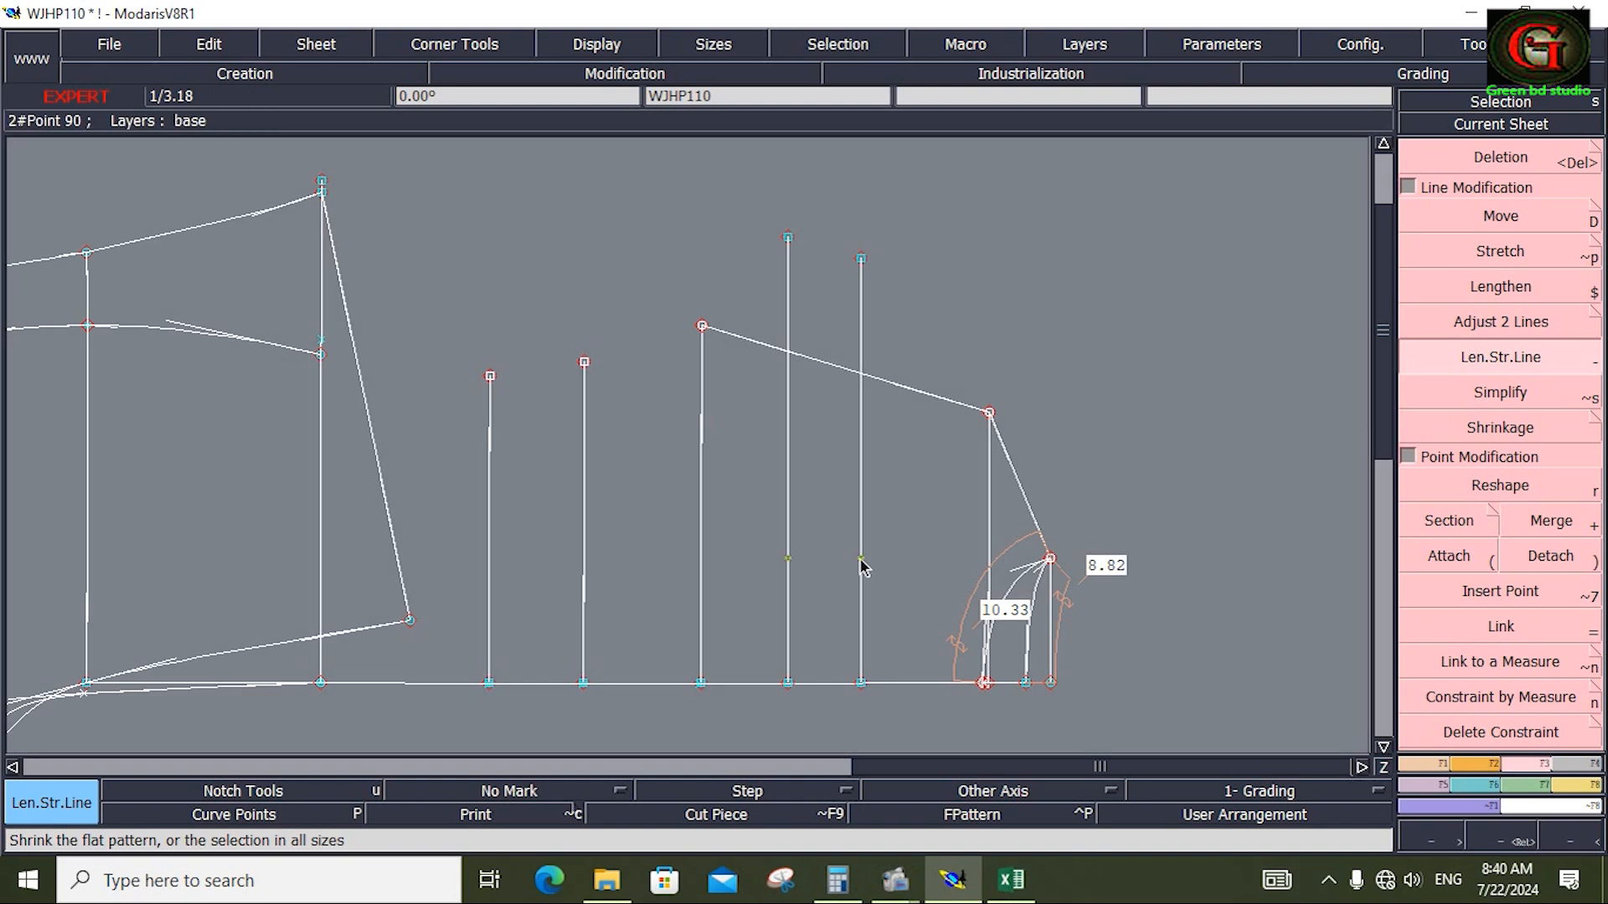
key(Delete)
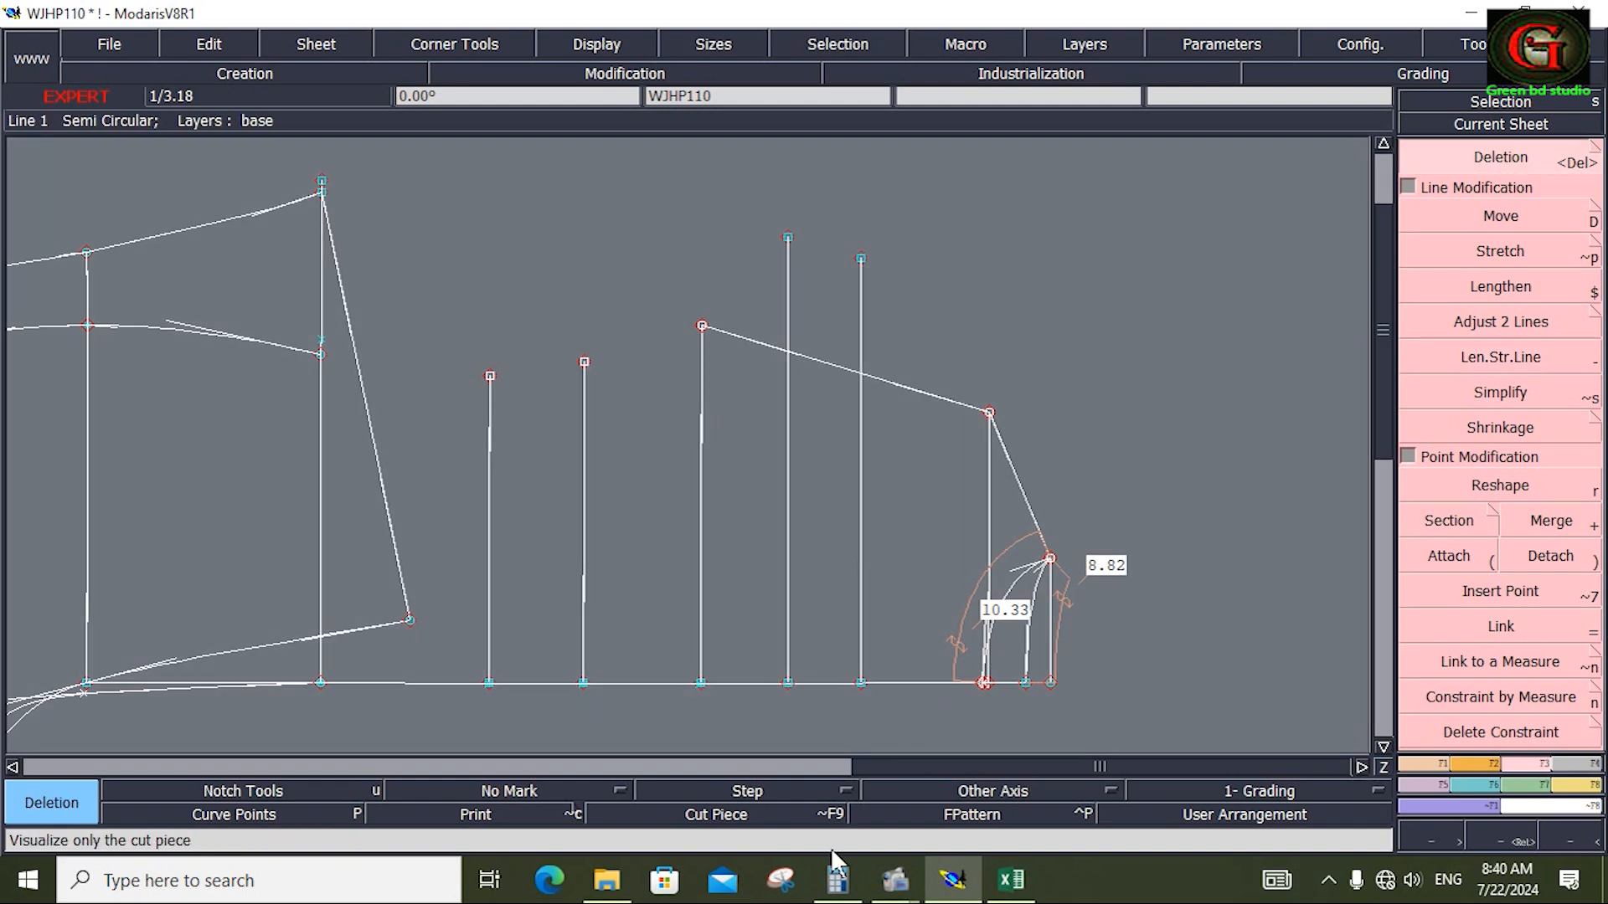
Check the across-front width in the Excel size chart, then in Modaris place a developed point 18.25 cm along the across-front level line
click(1013, 881)
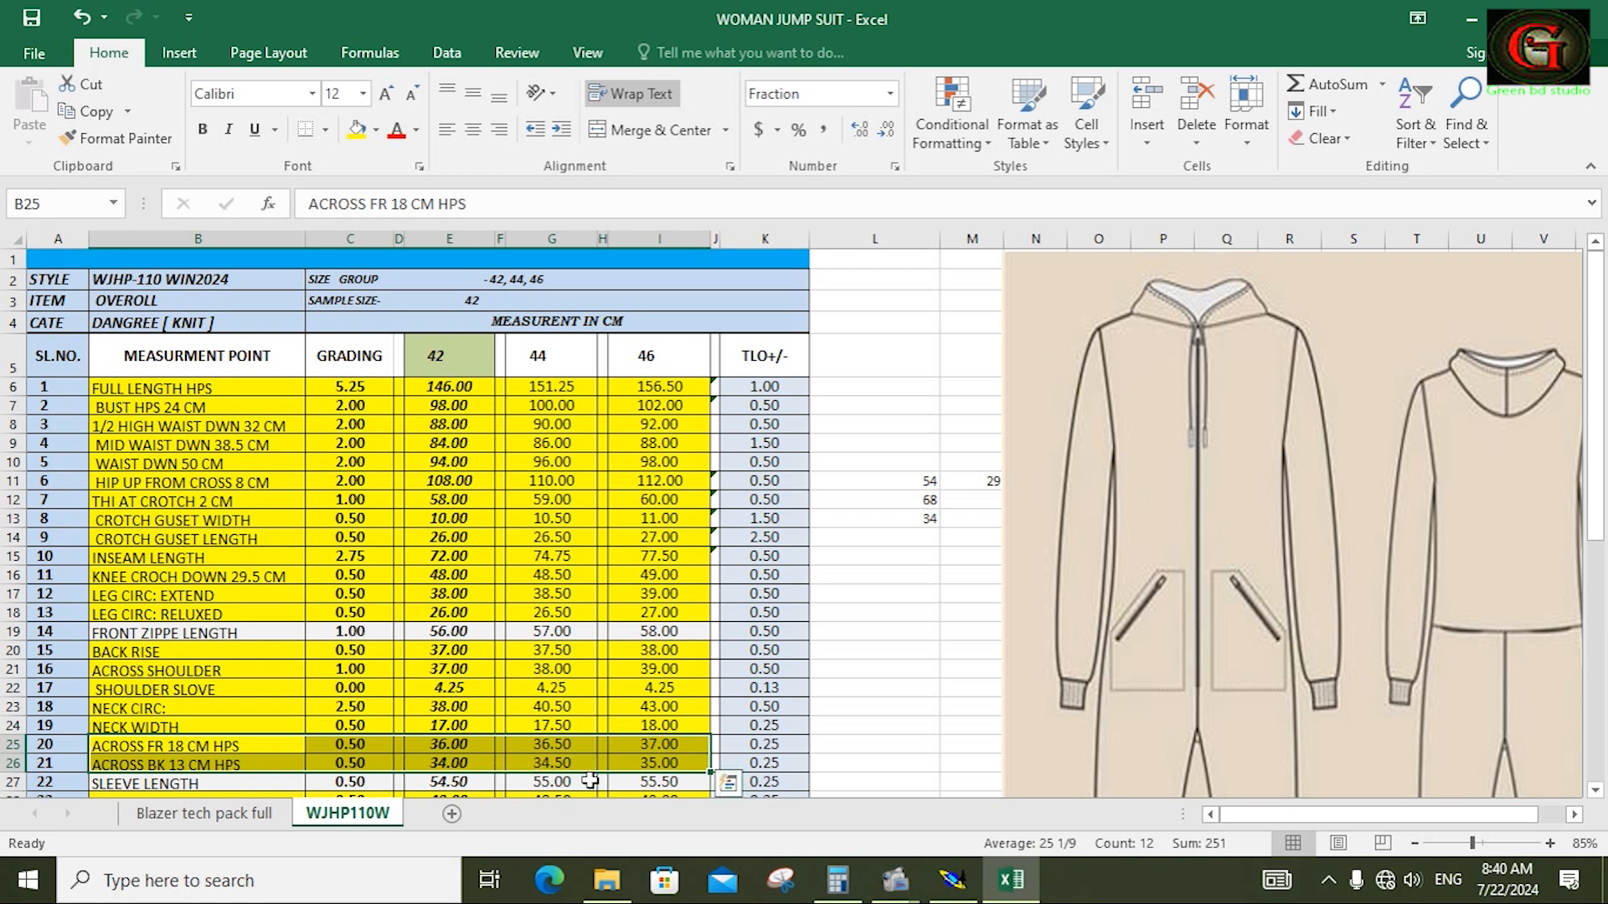
click(952, 879)
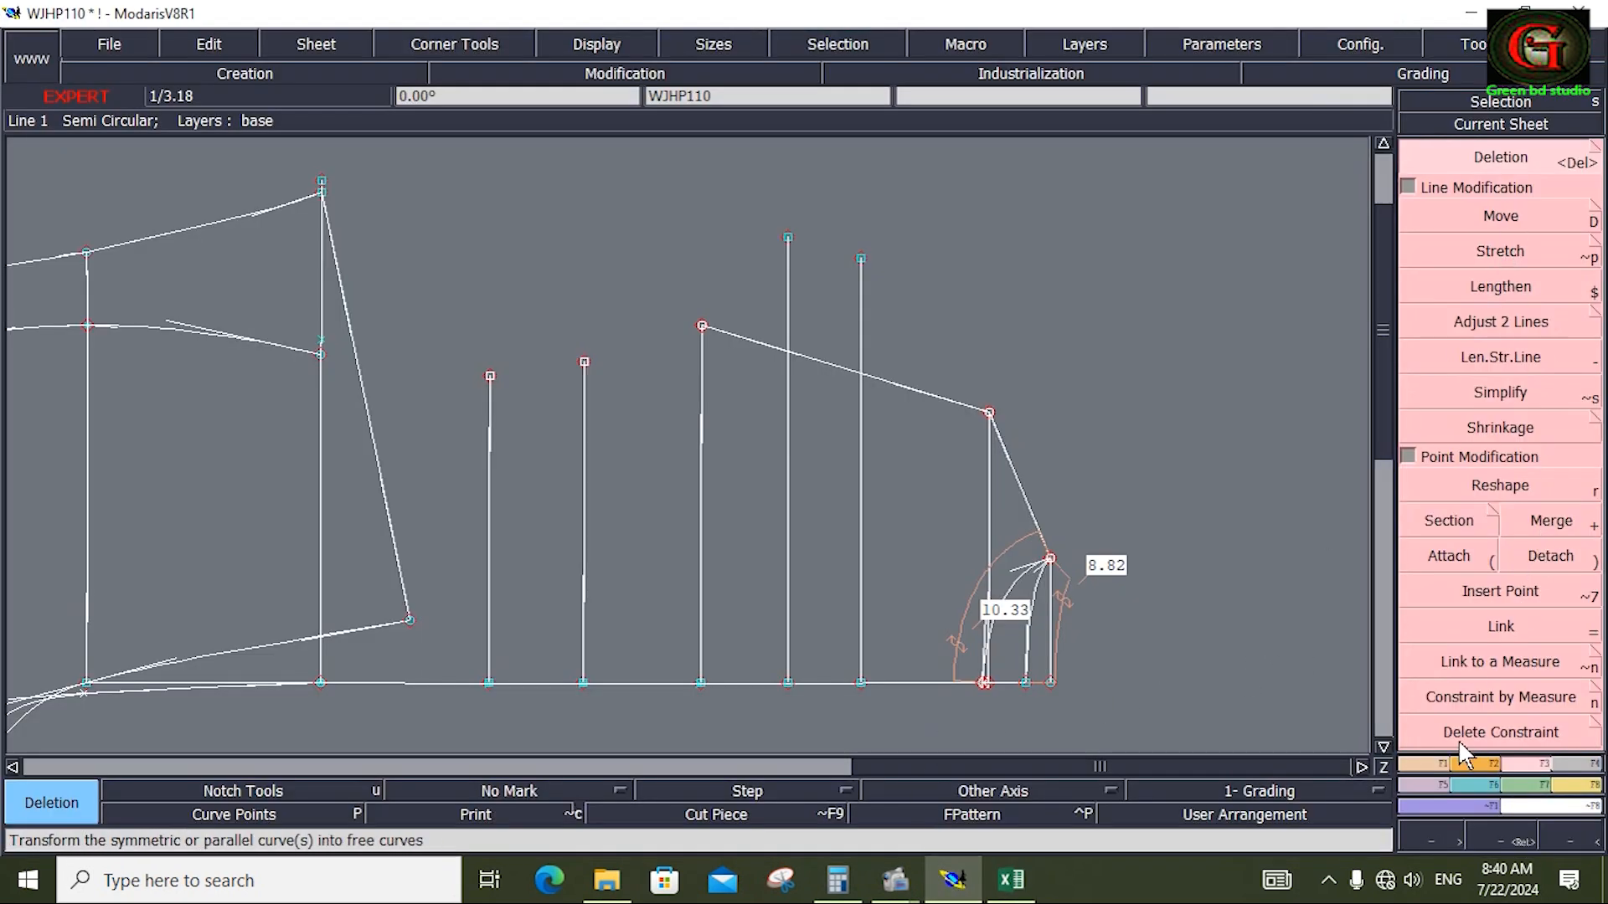
click(1432, 765)
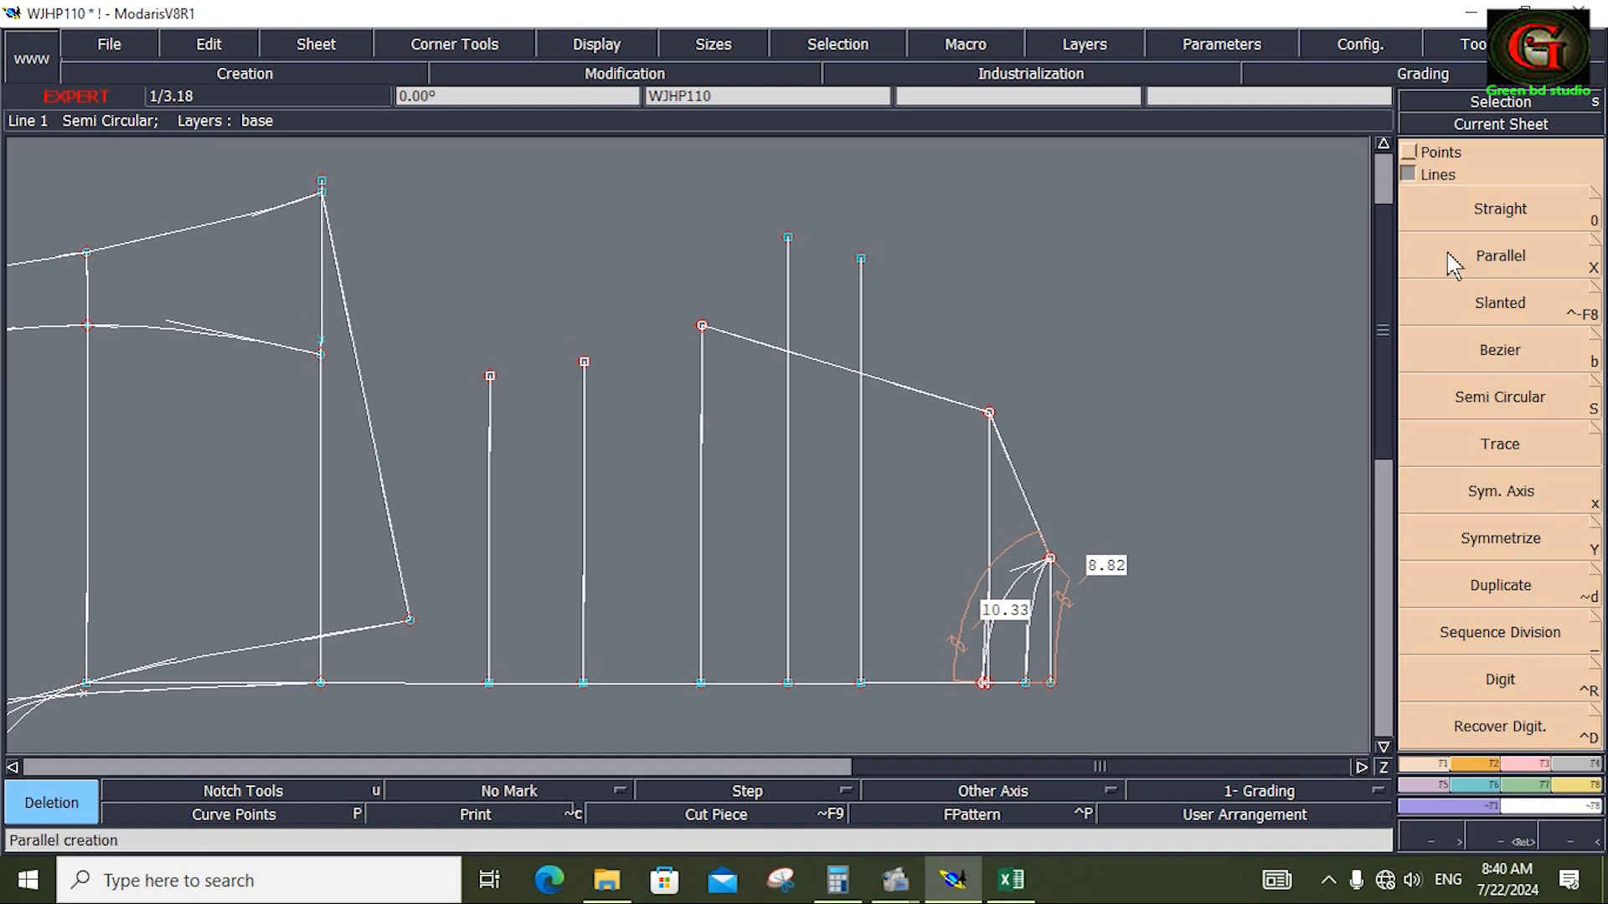
click(1424, 152)
click(1518, 224)
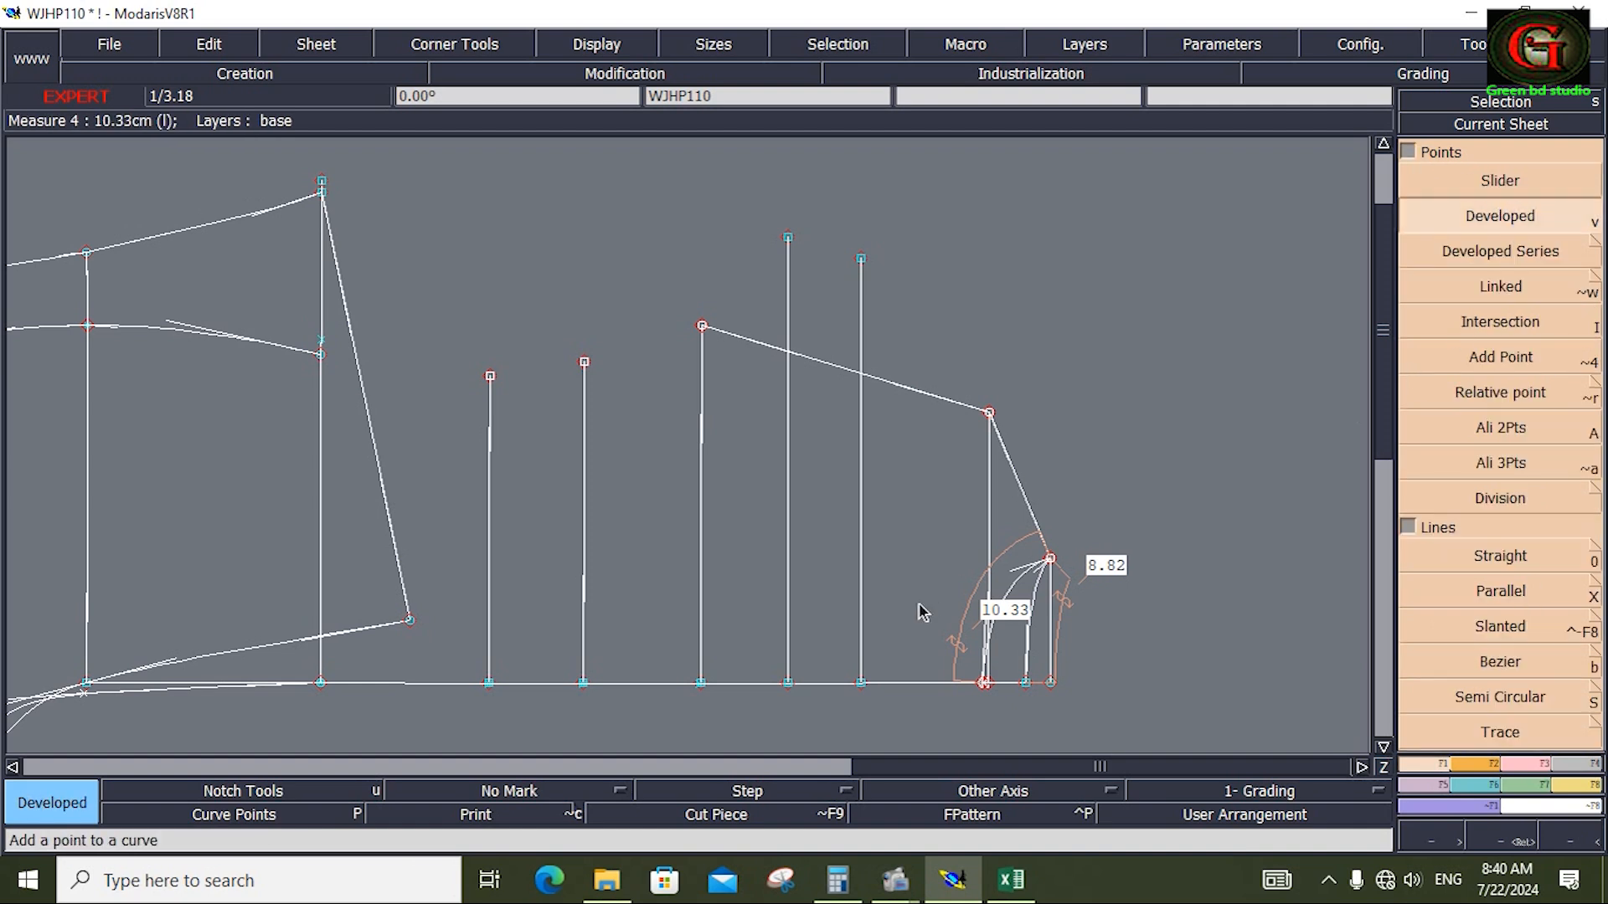
click(789, 681)
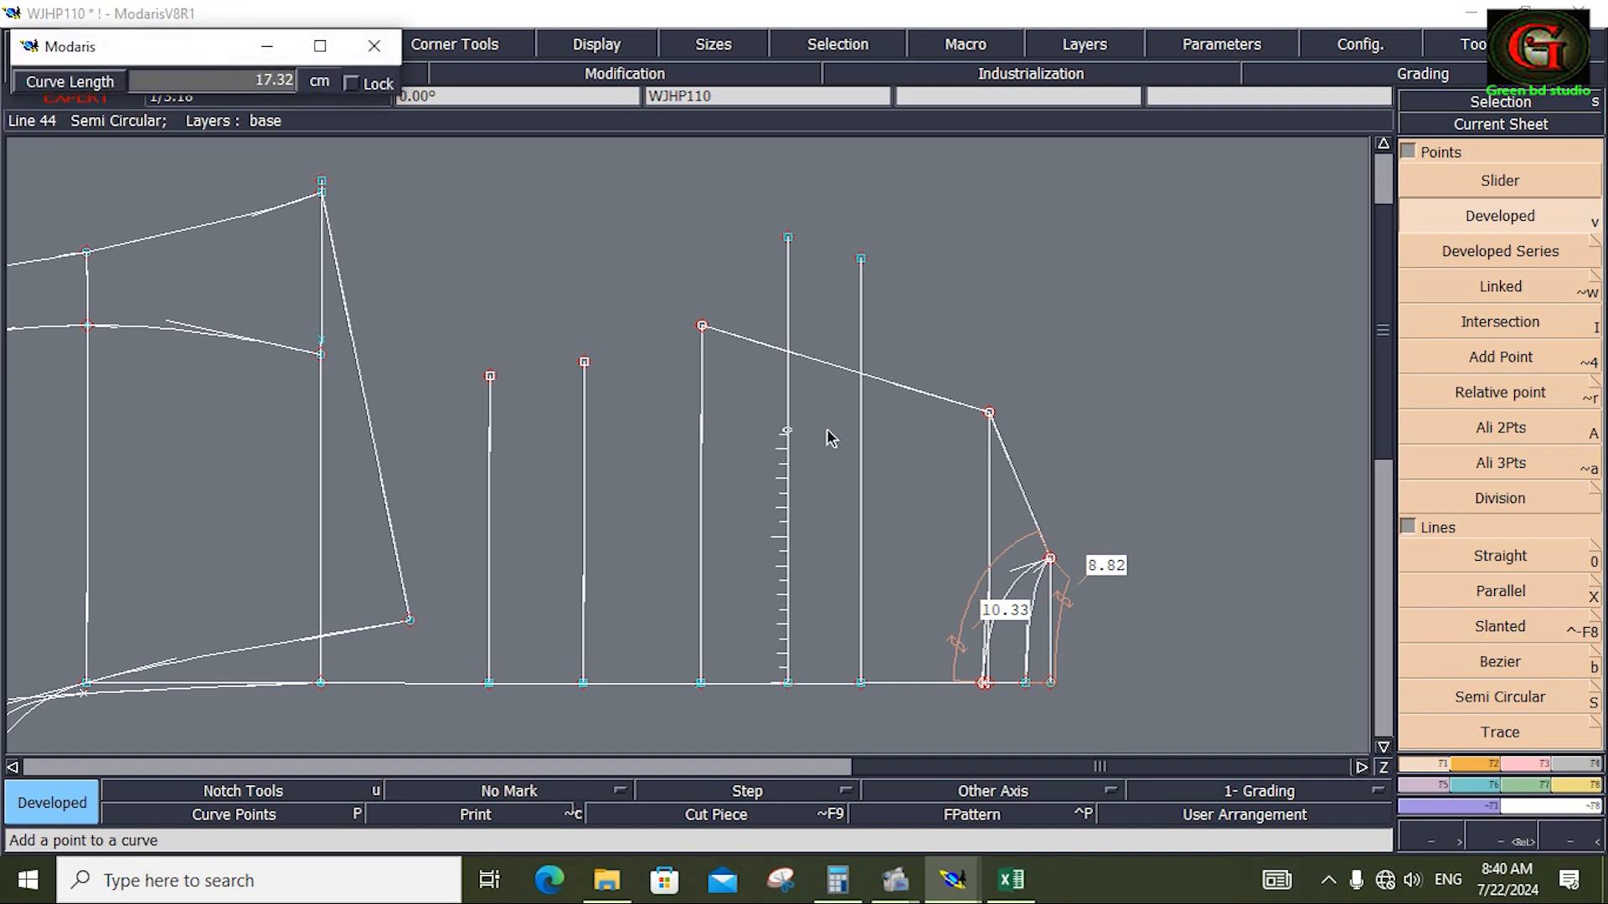
text(8.00)
text(1)
key(Return)
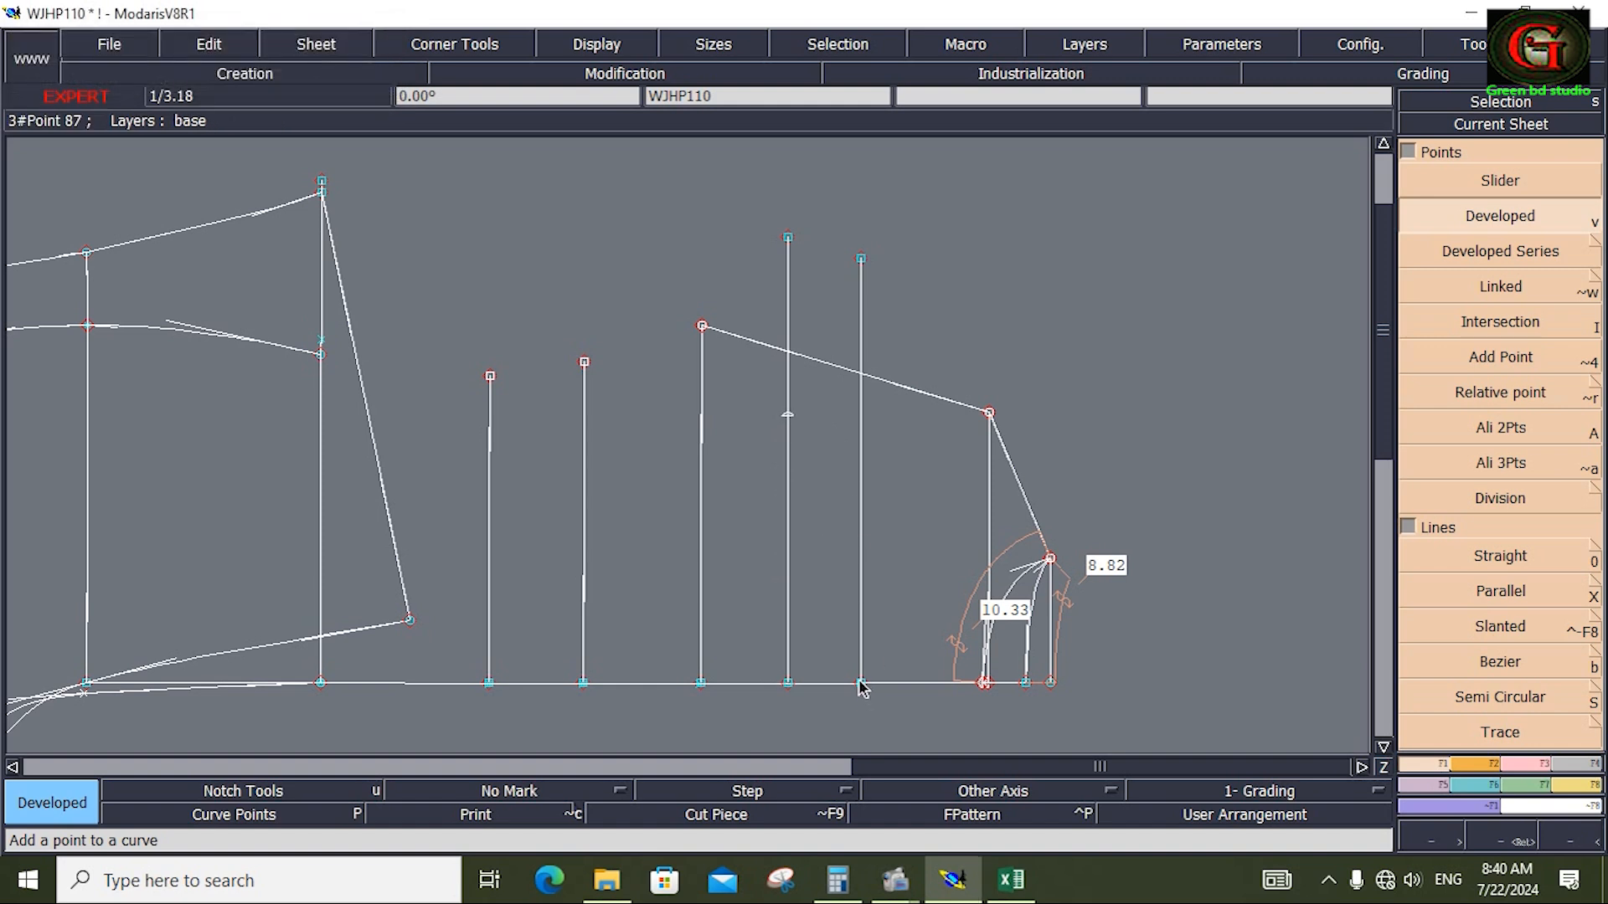
Place a developed point 17.25 cm from the centre line on the across-back level line
click(862, 620)
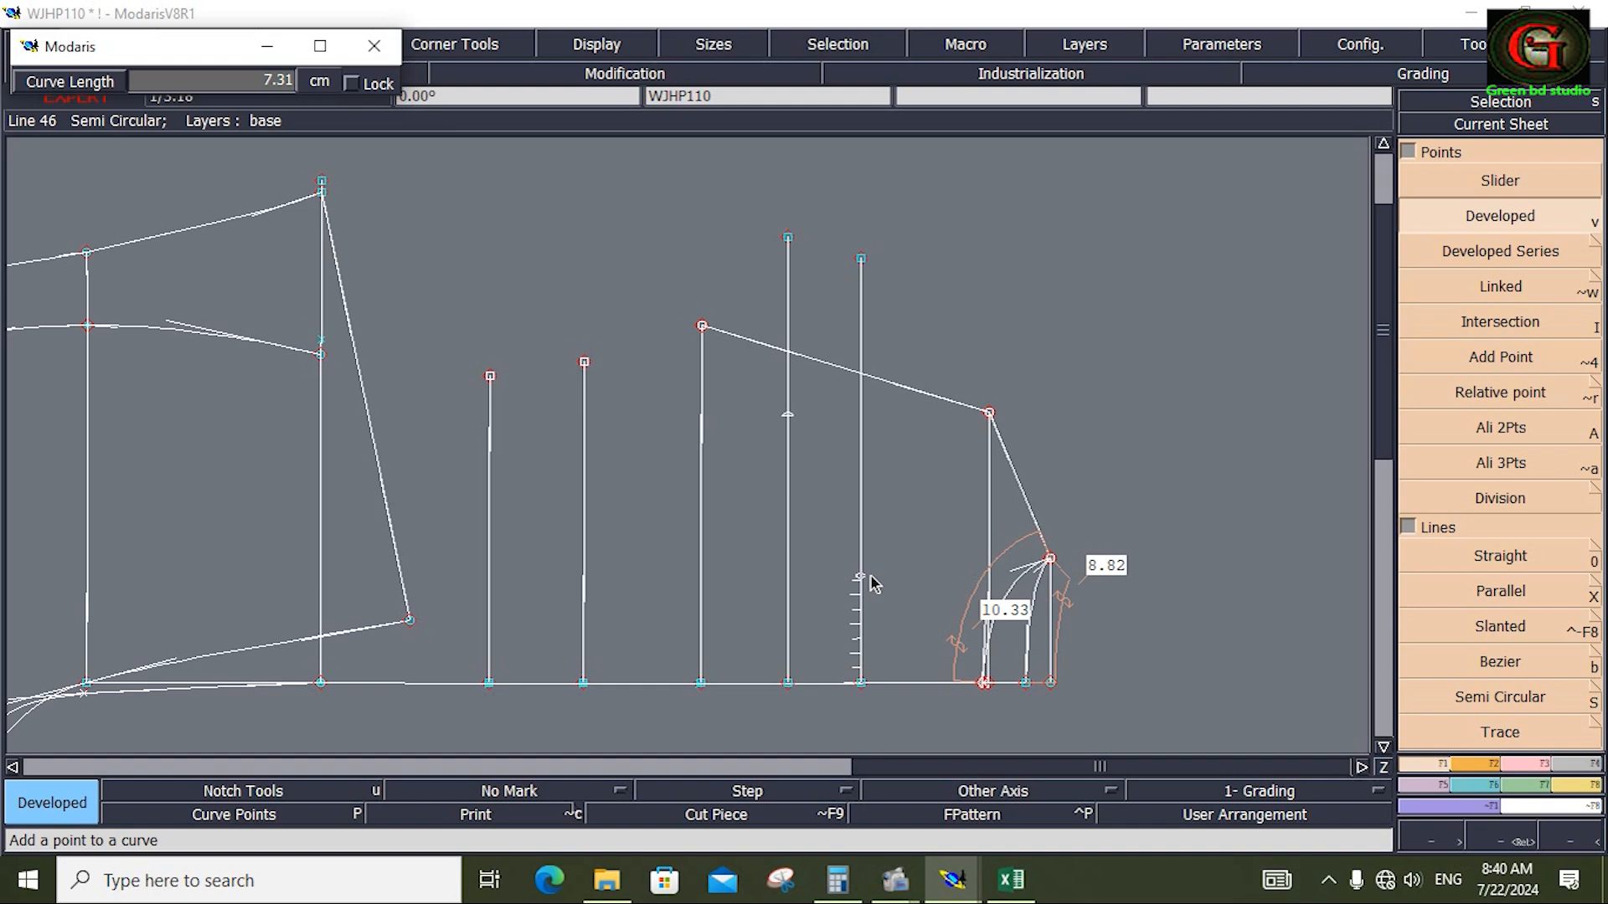
text(18.25)
text(17)
text(.25)
key(Return)
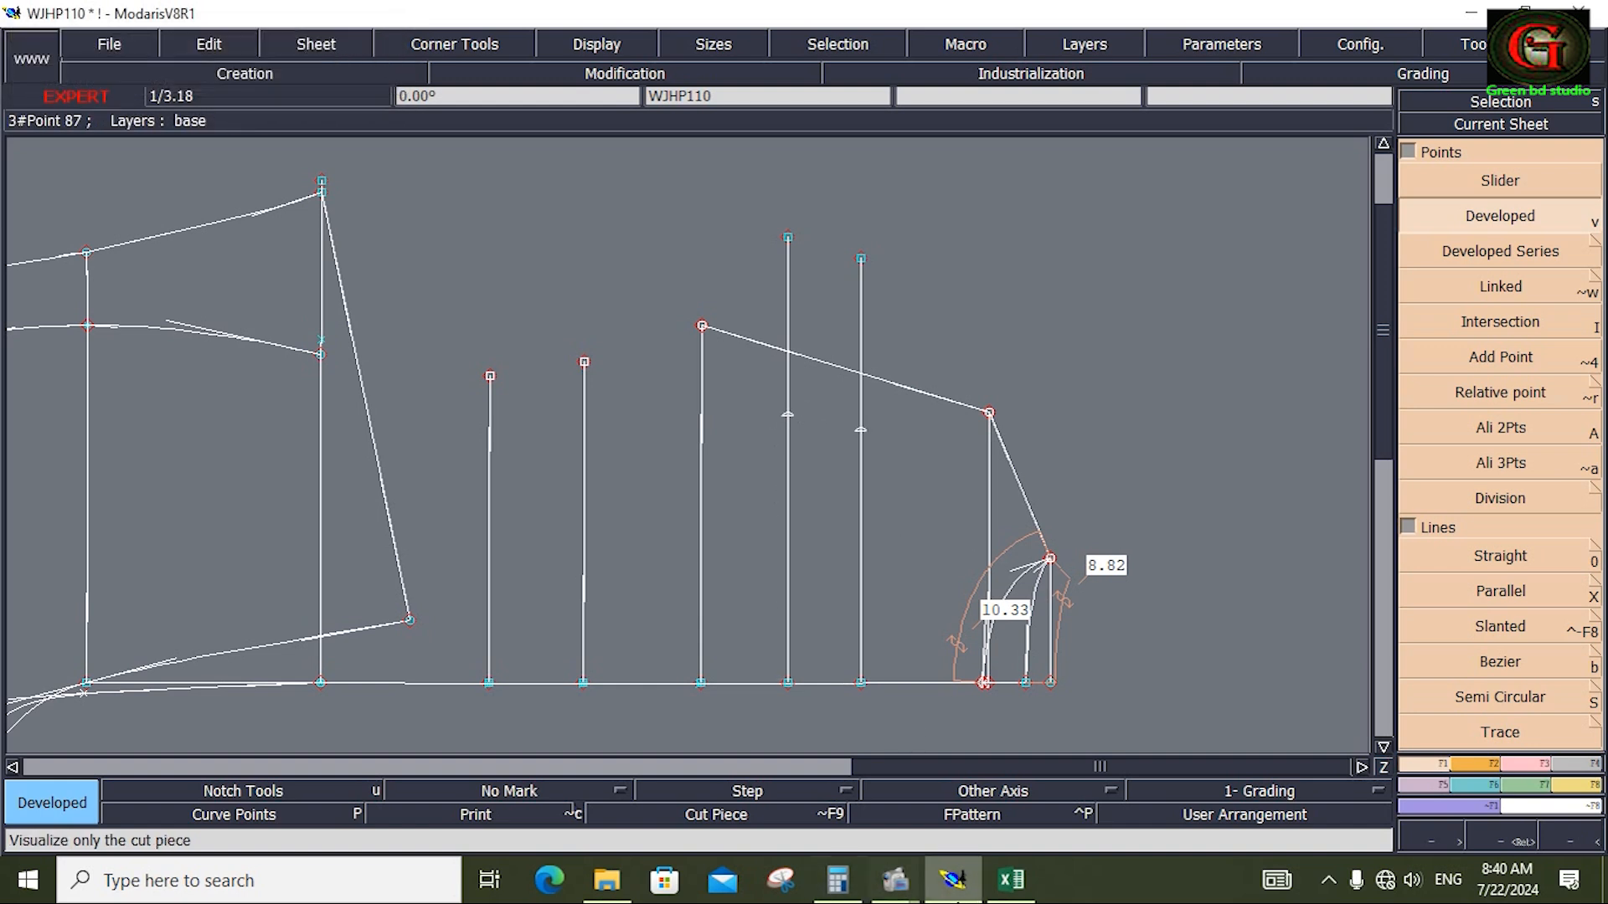
Recheck the across rows in the Excel size chart, then insert the two developed points into their level lines in Modaris
click(1012, 881)
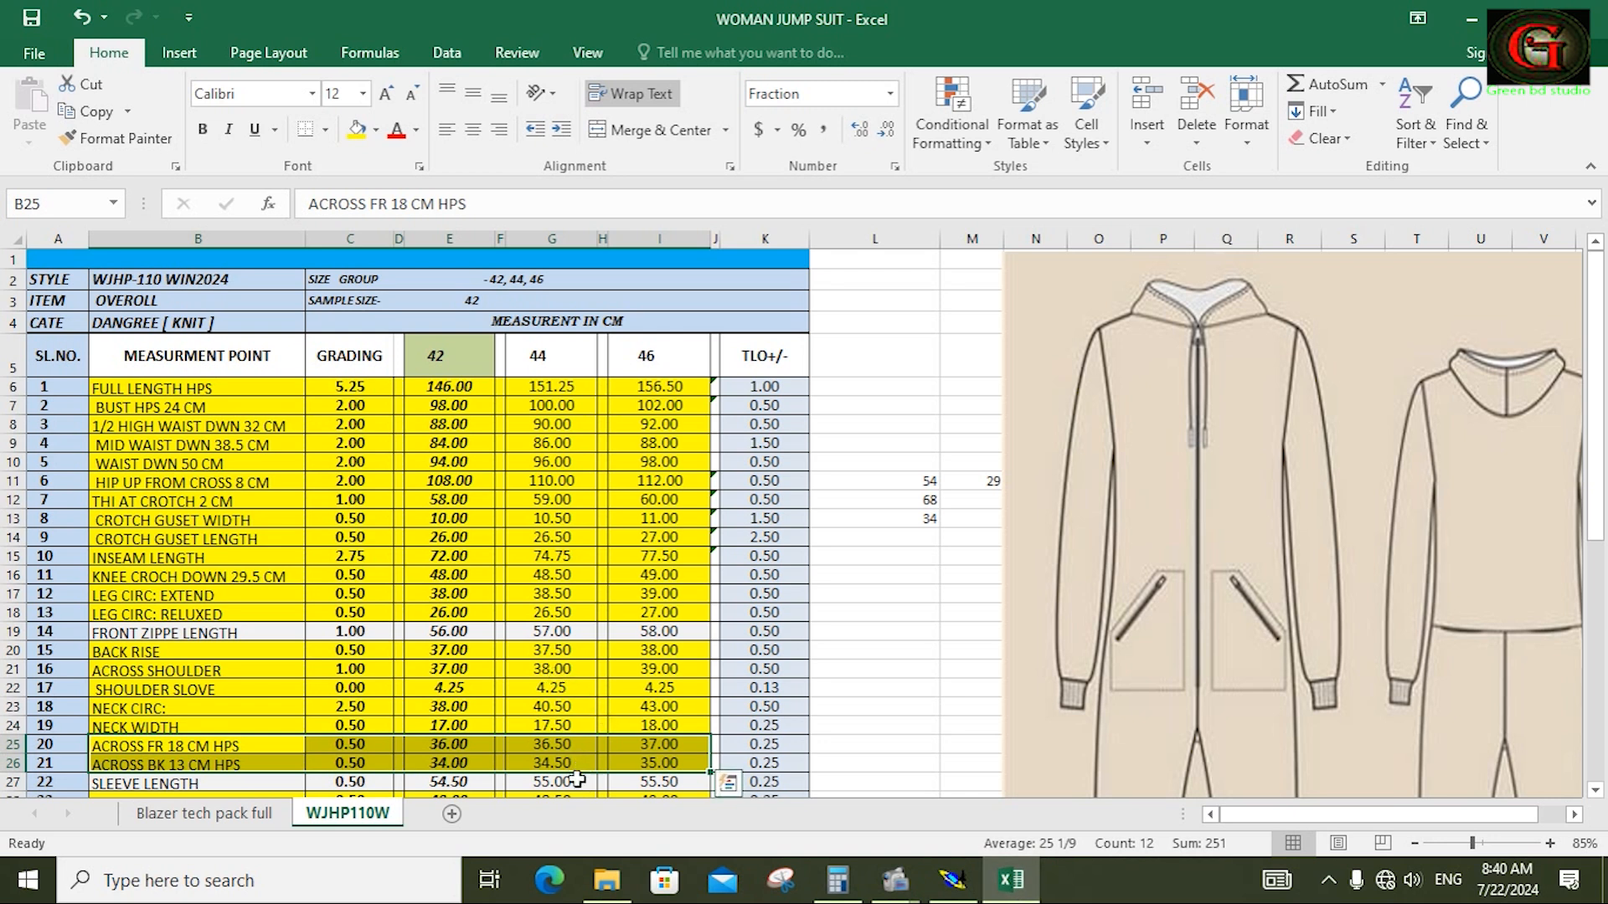
click(952, 880)
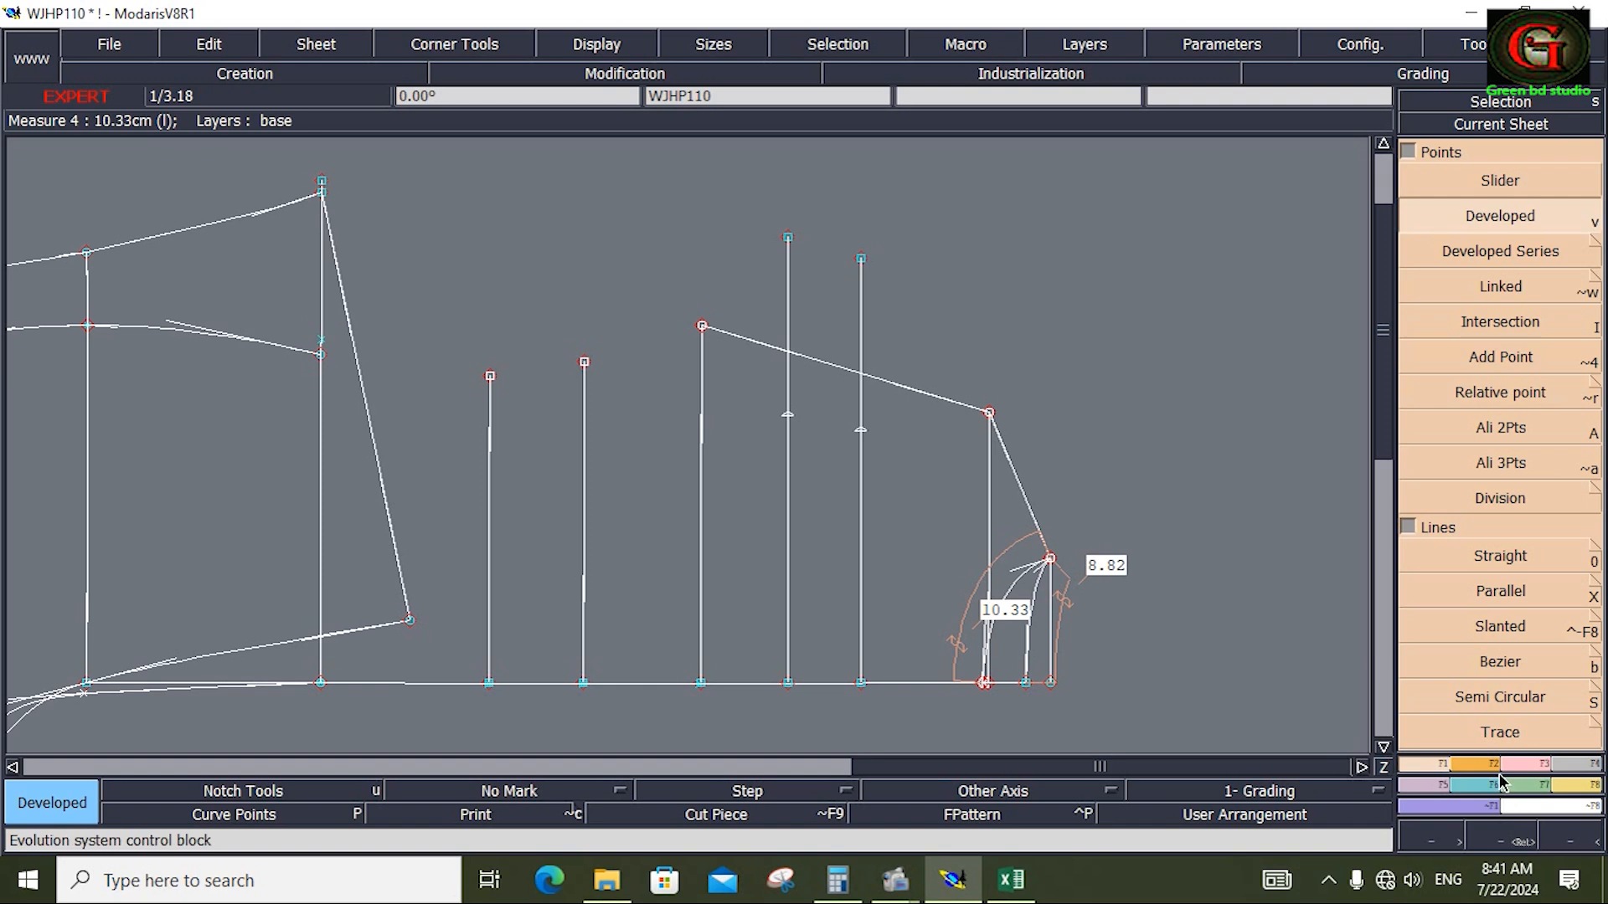
click(1524, 764)
click(1500, 590)
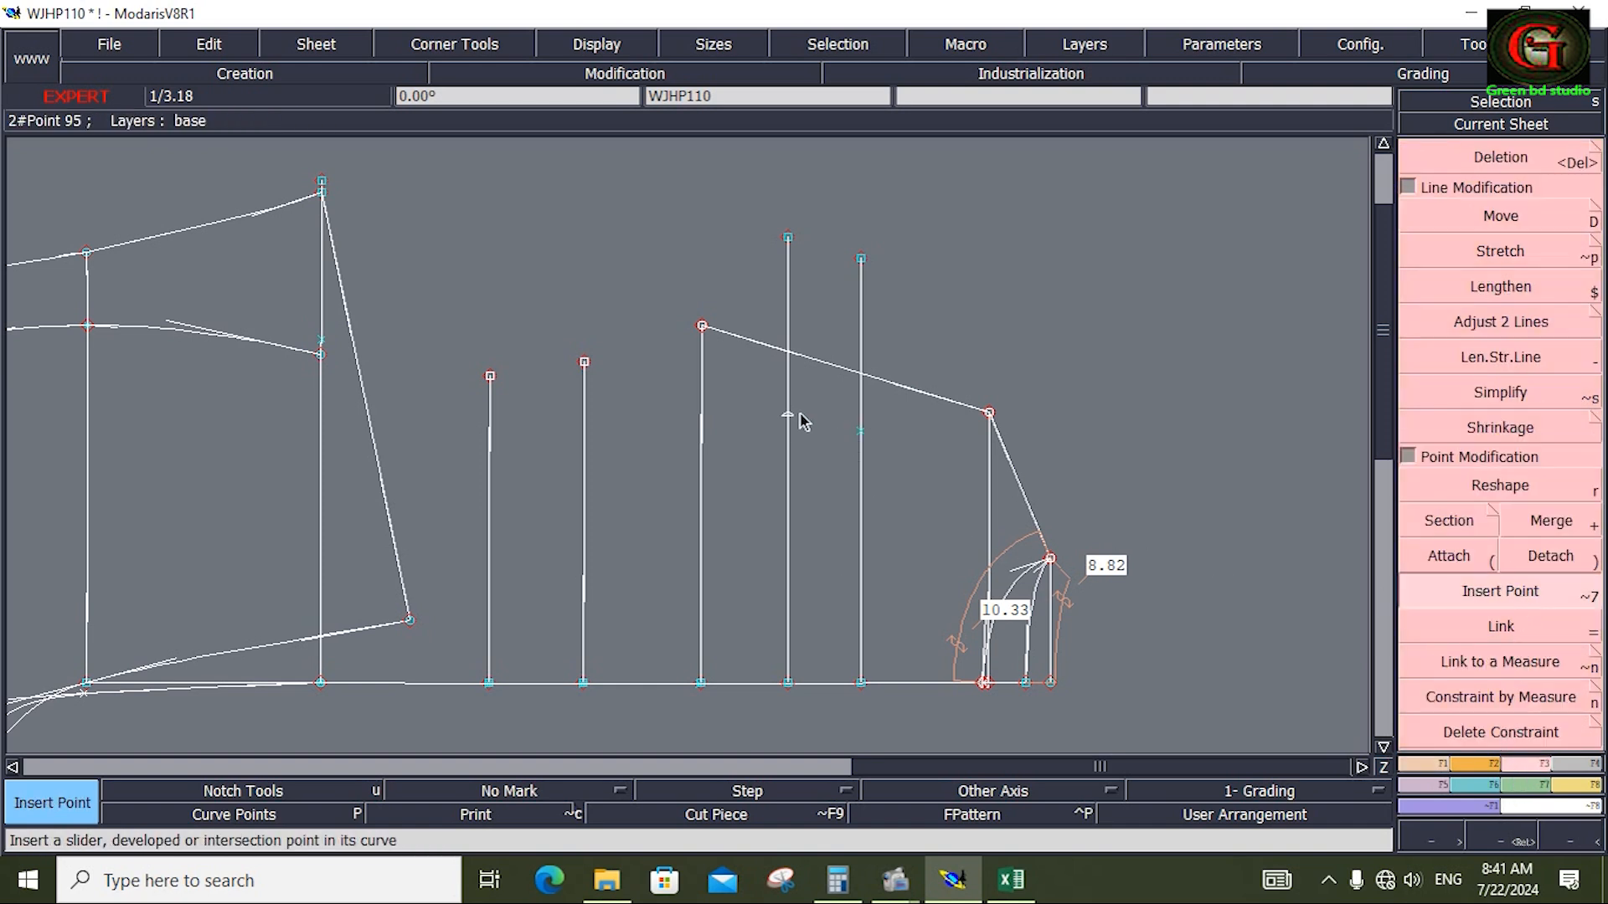
Draw a Bezier line for the back armhole from the shoulder point through the across-back point to the underarm point
click(1433, 763)
click(1516, 670)
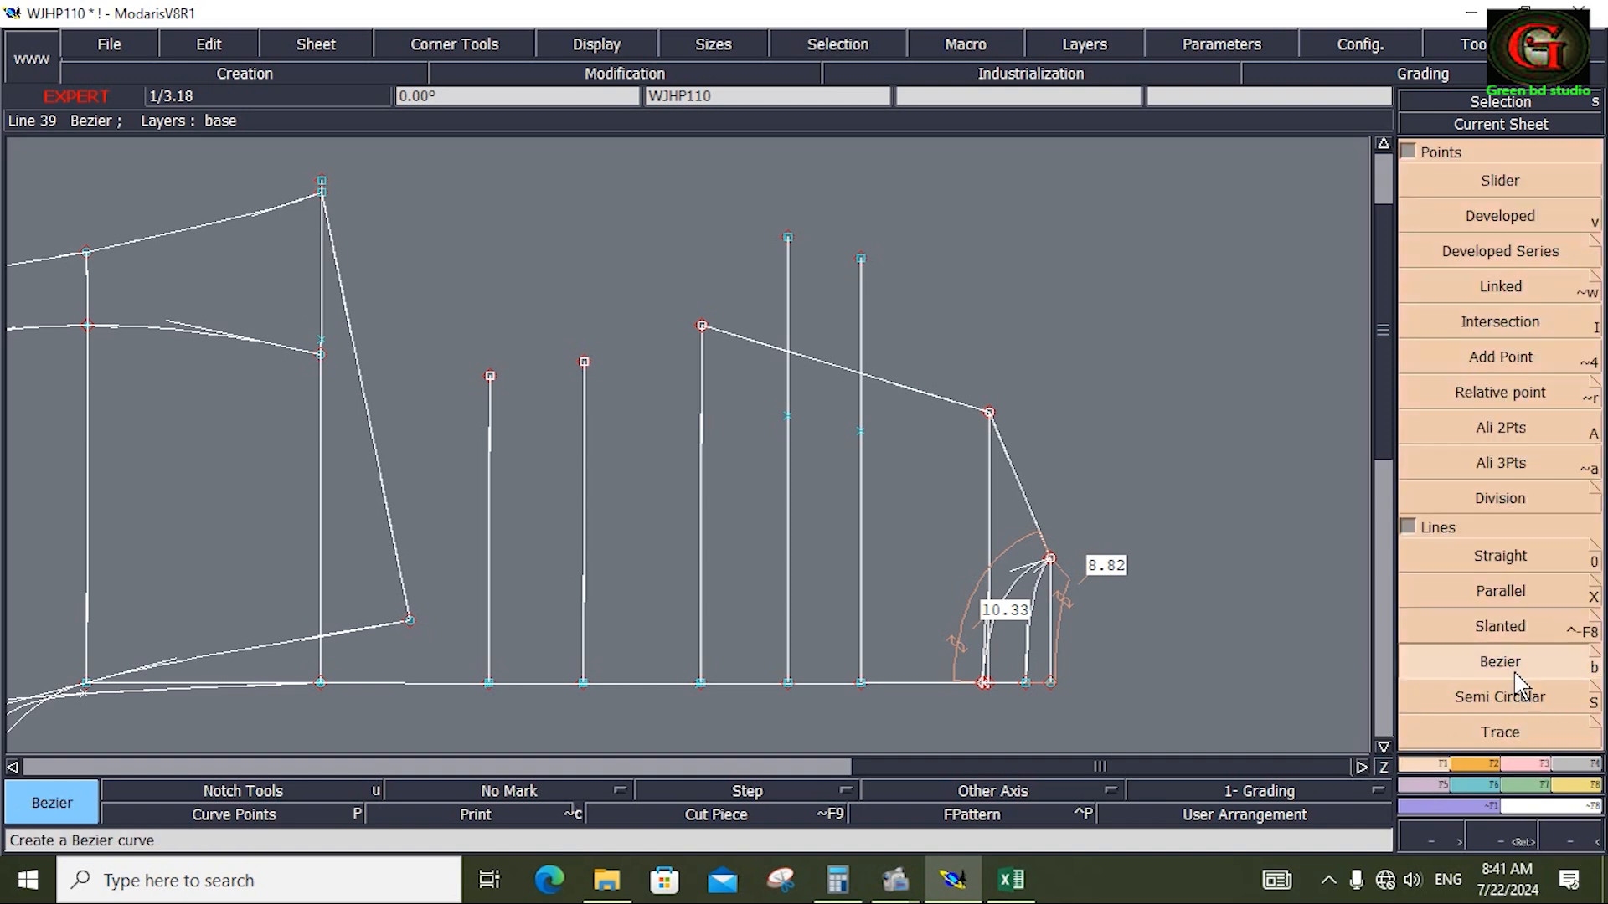
click(988, 414)
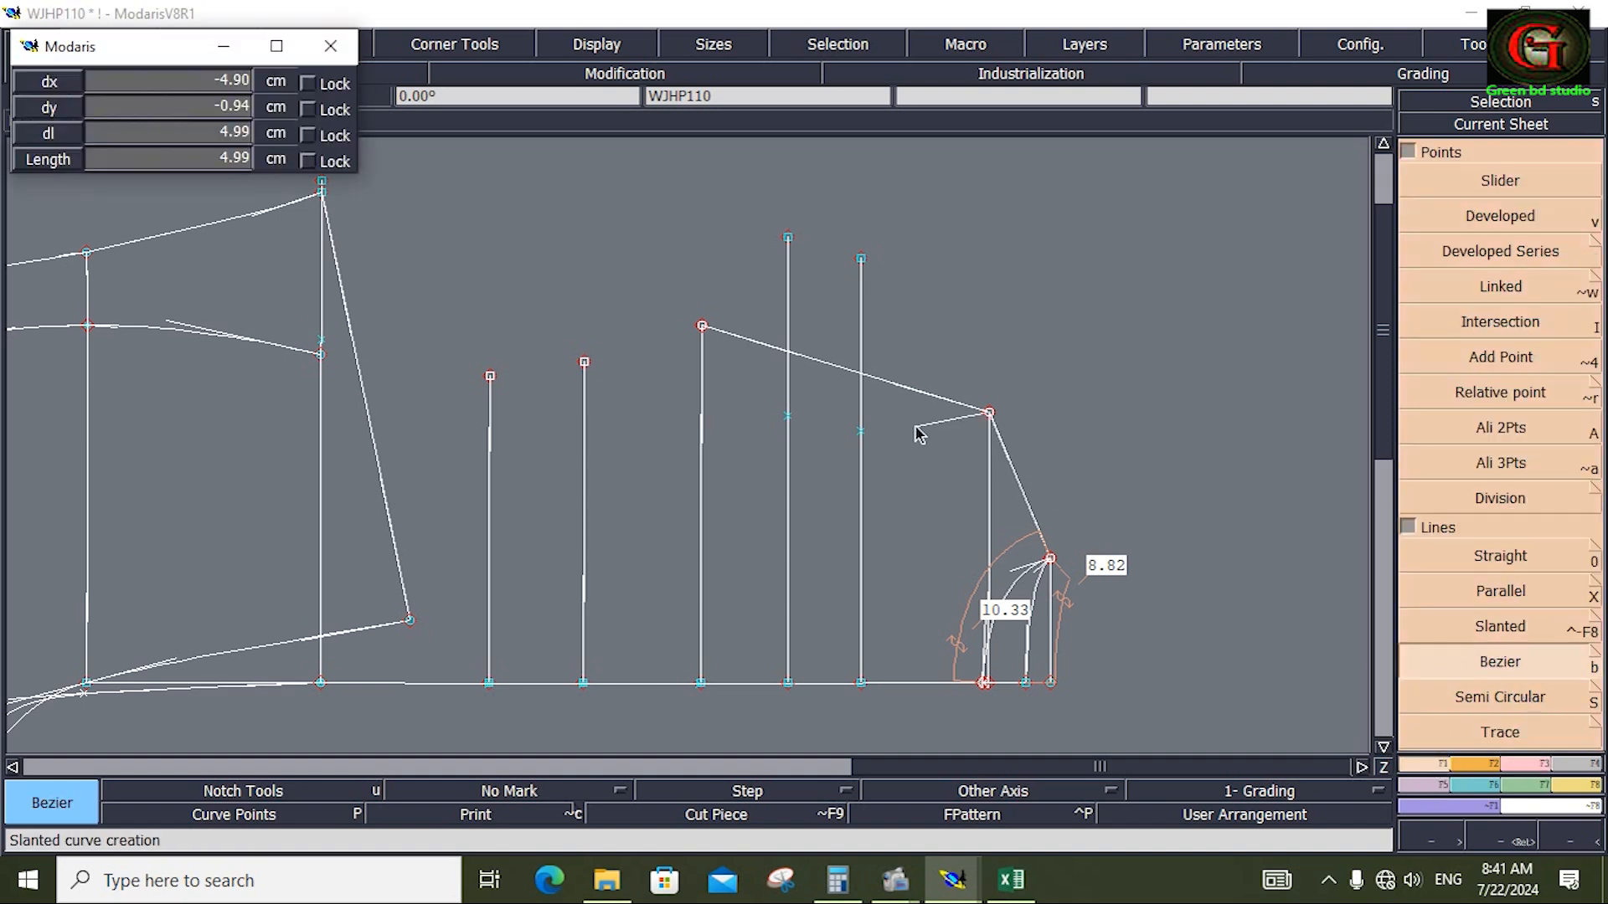
click(861, 432)
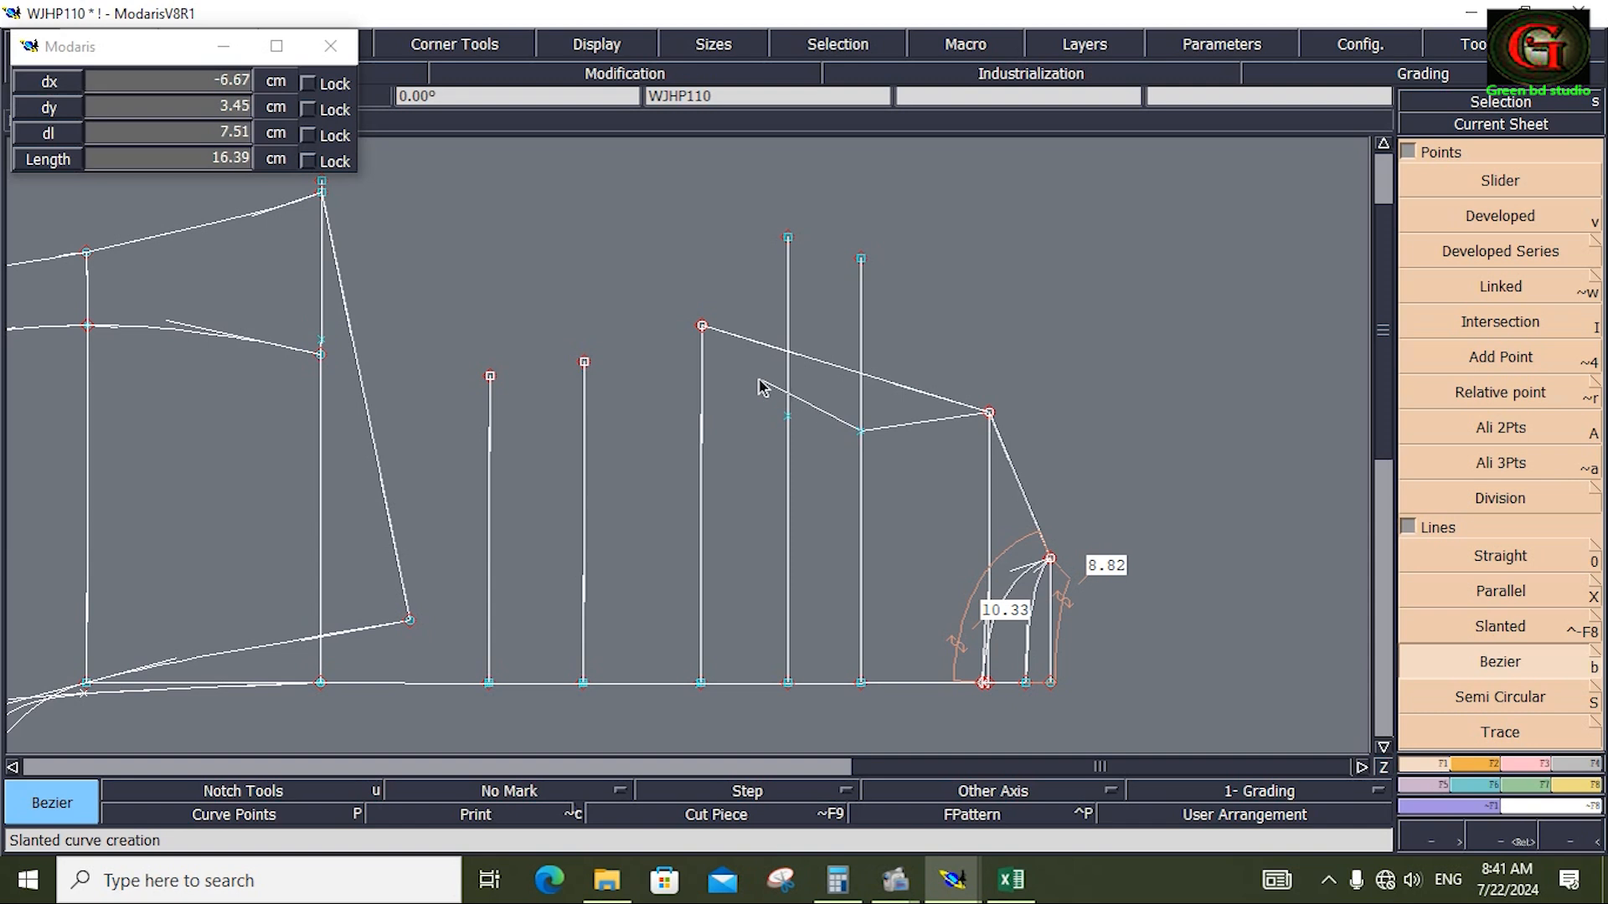
click(701, 326)
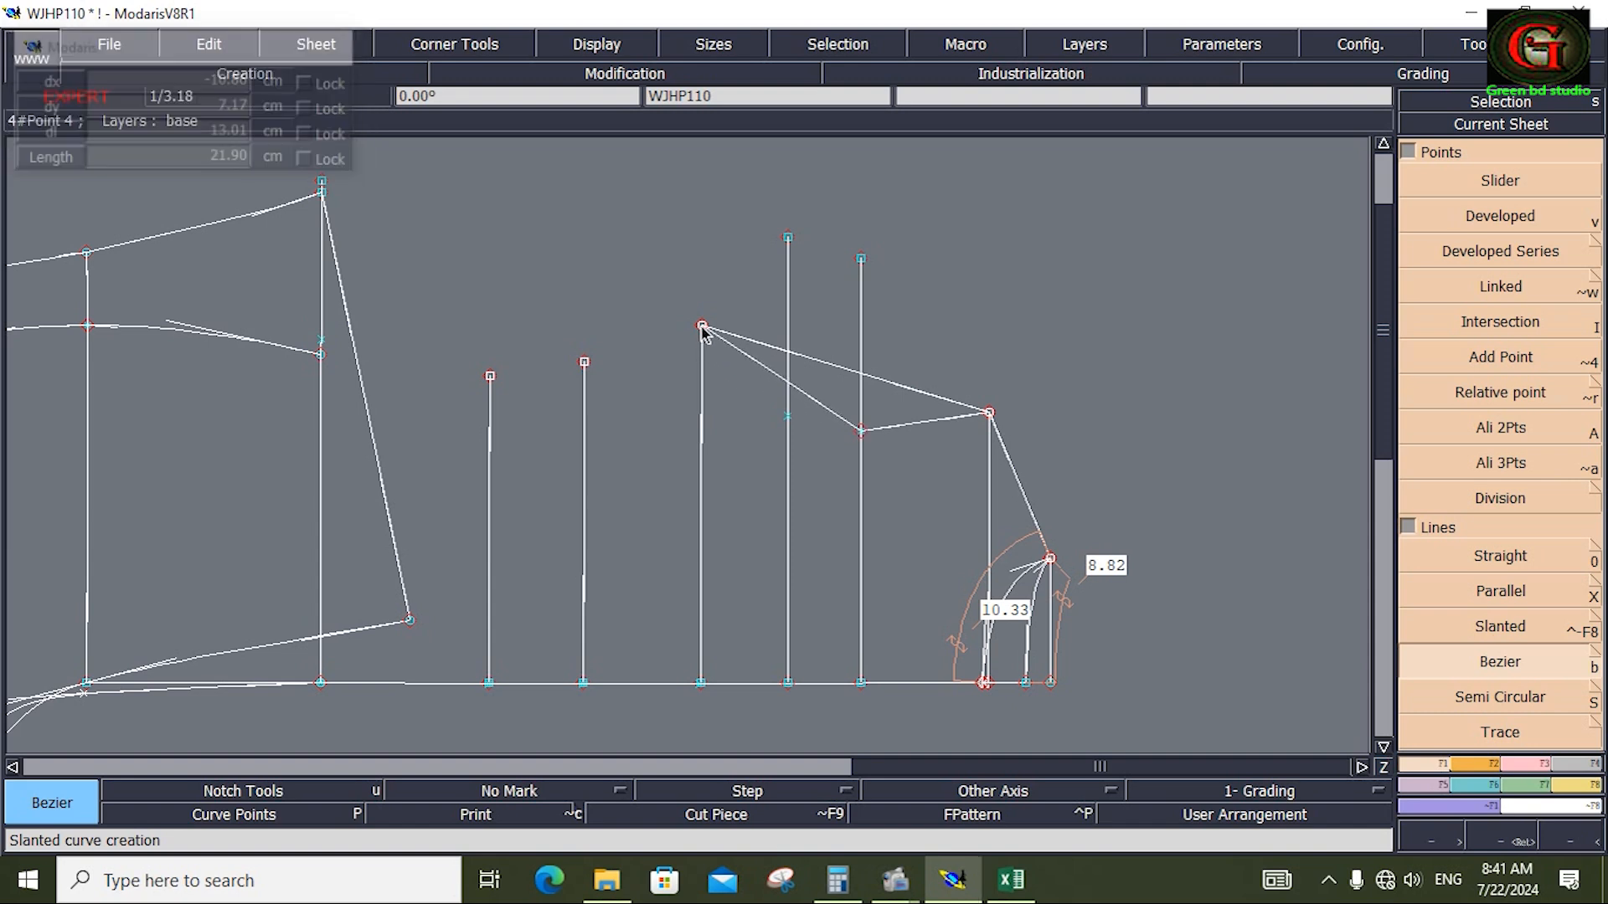
Draw a Bezier line for the front armhole from the shoulder point through the across-front point to the underarm point
click(989, 414)
click(788, 416)
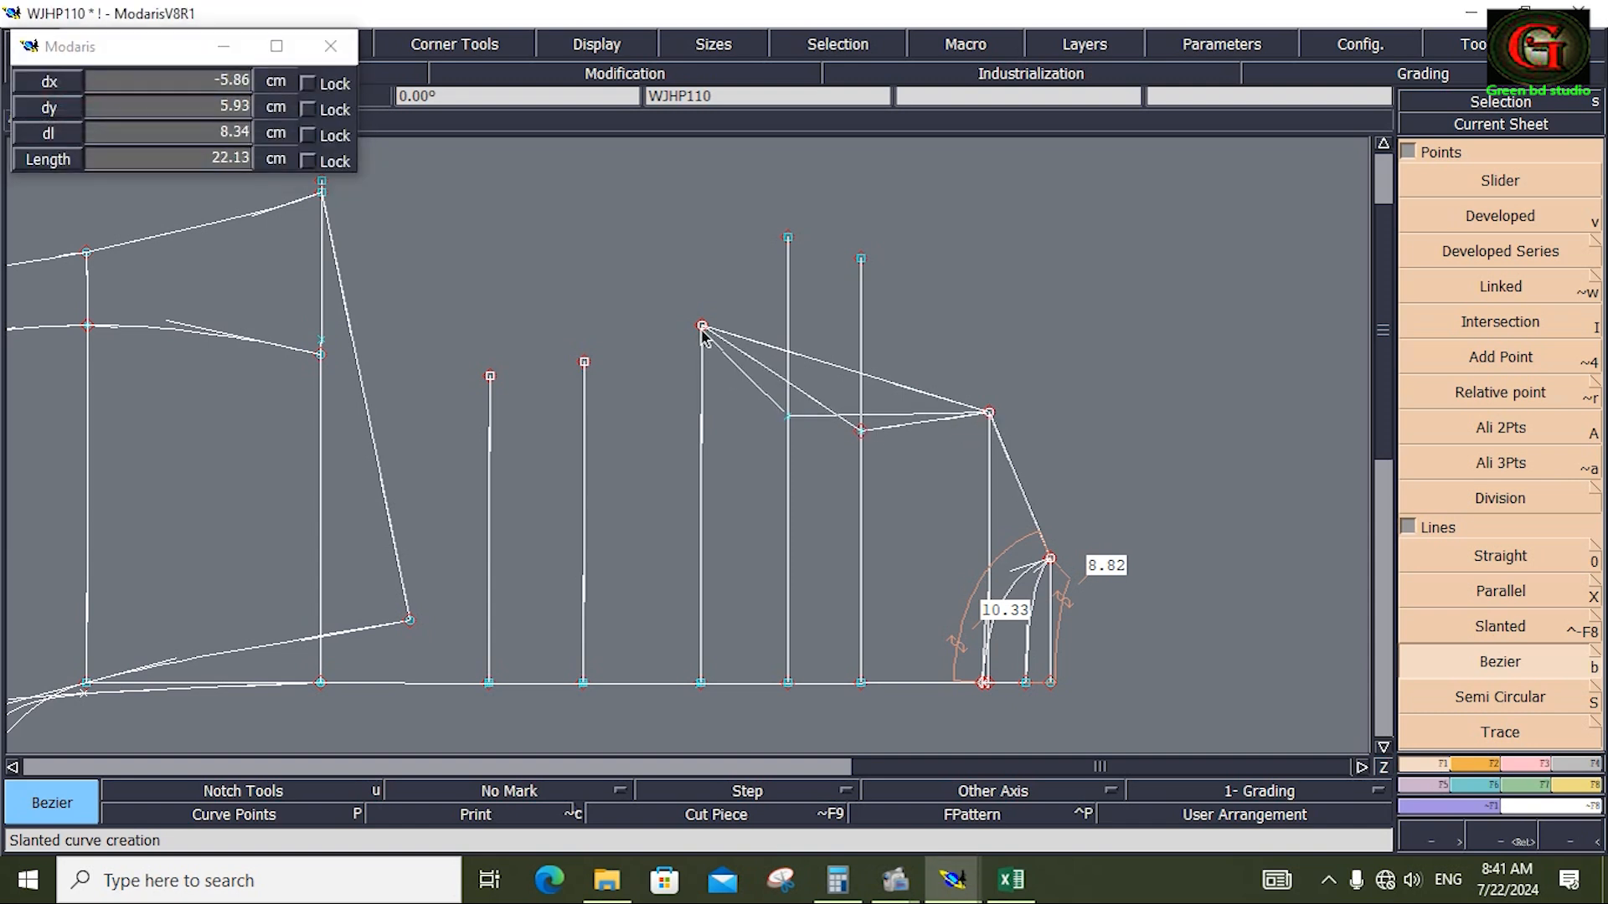
click(702, 327)
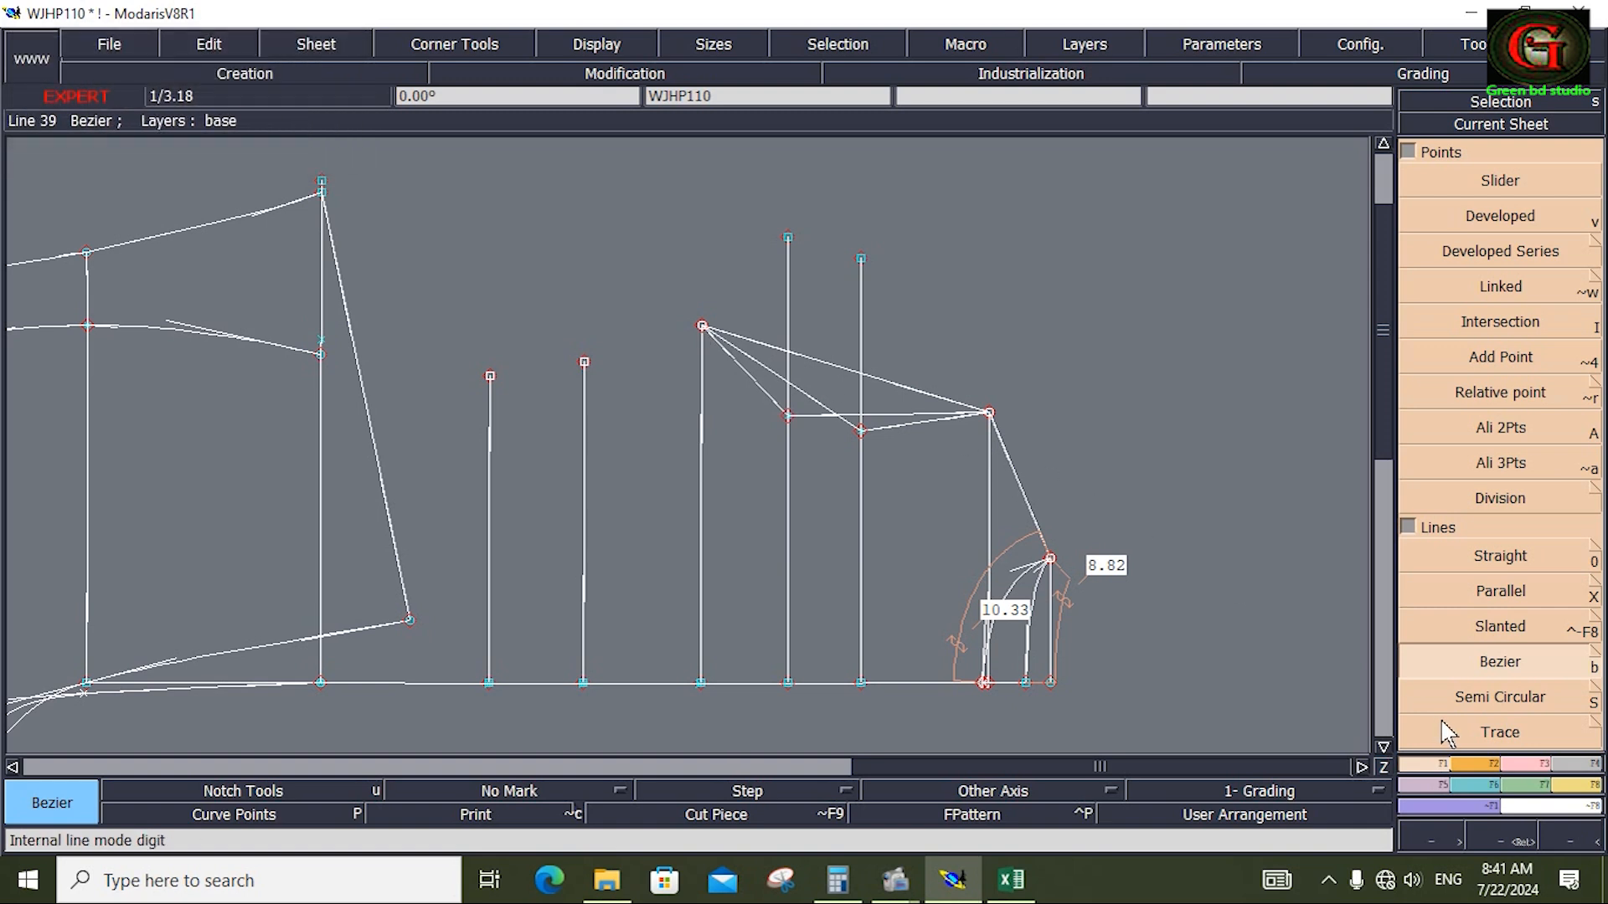
Trim both across level lines to their armhole points and delete the slanted guide line between shoulder and underarm
click(1533, 765)
click(1474, 328)
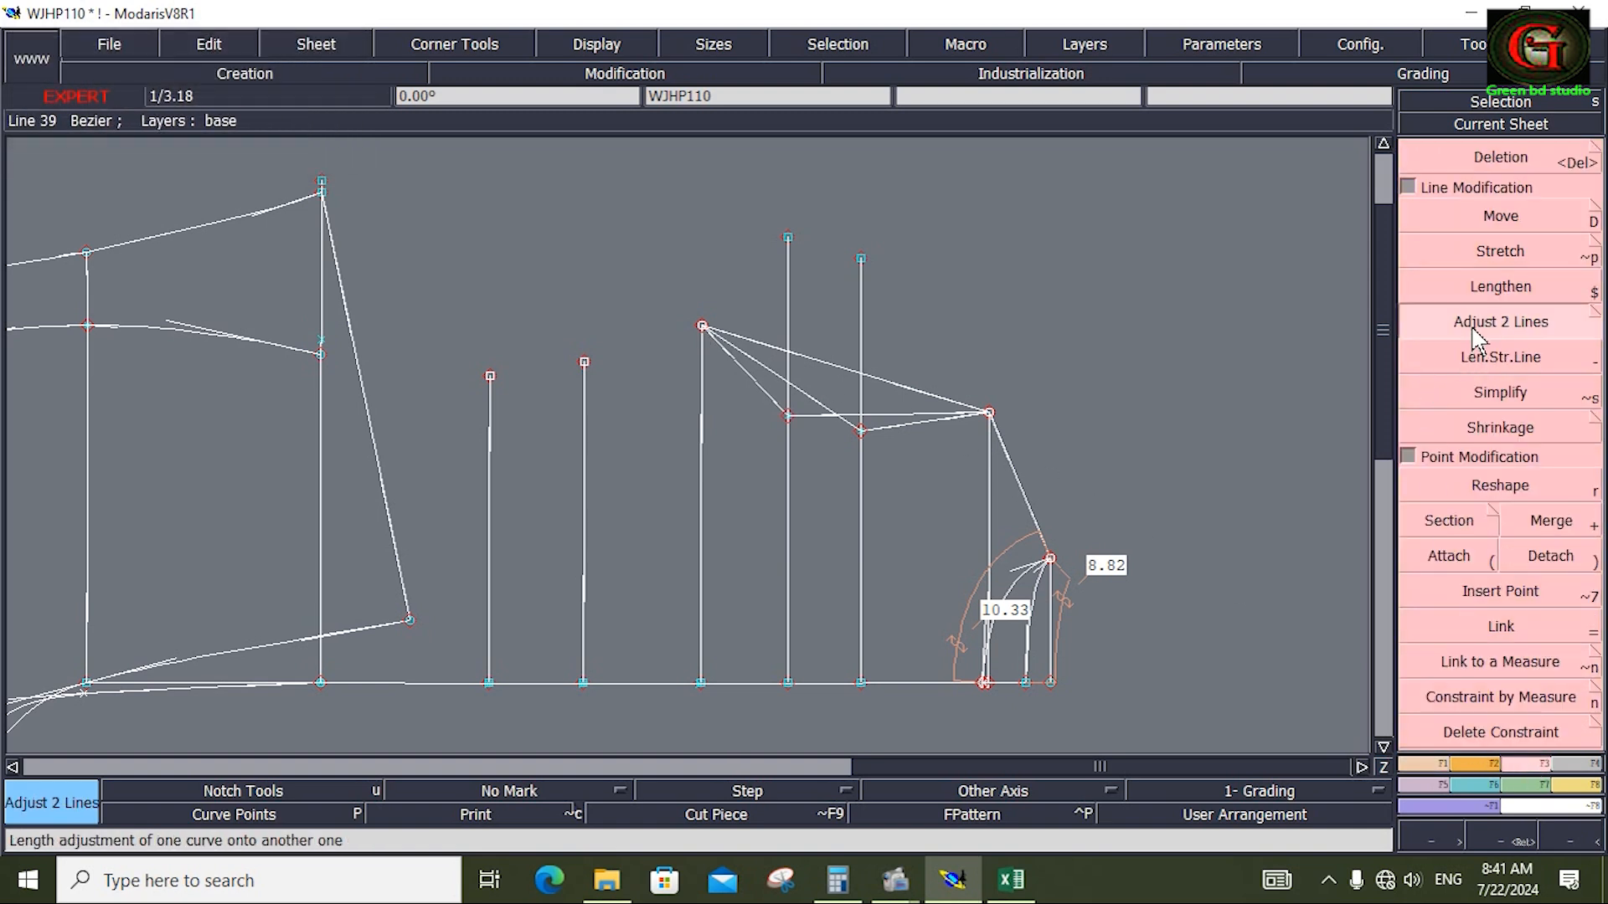
click(906, 426)
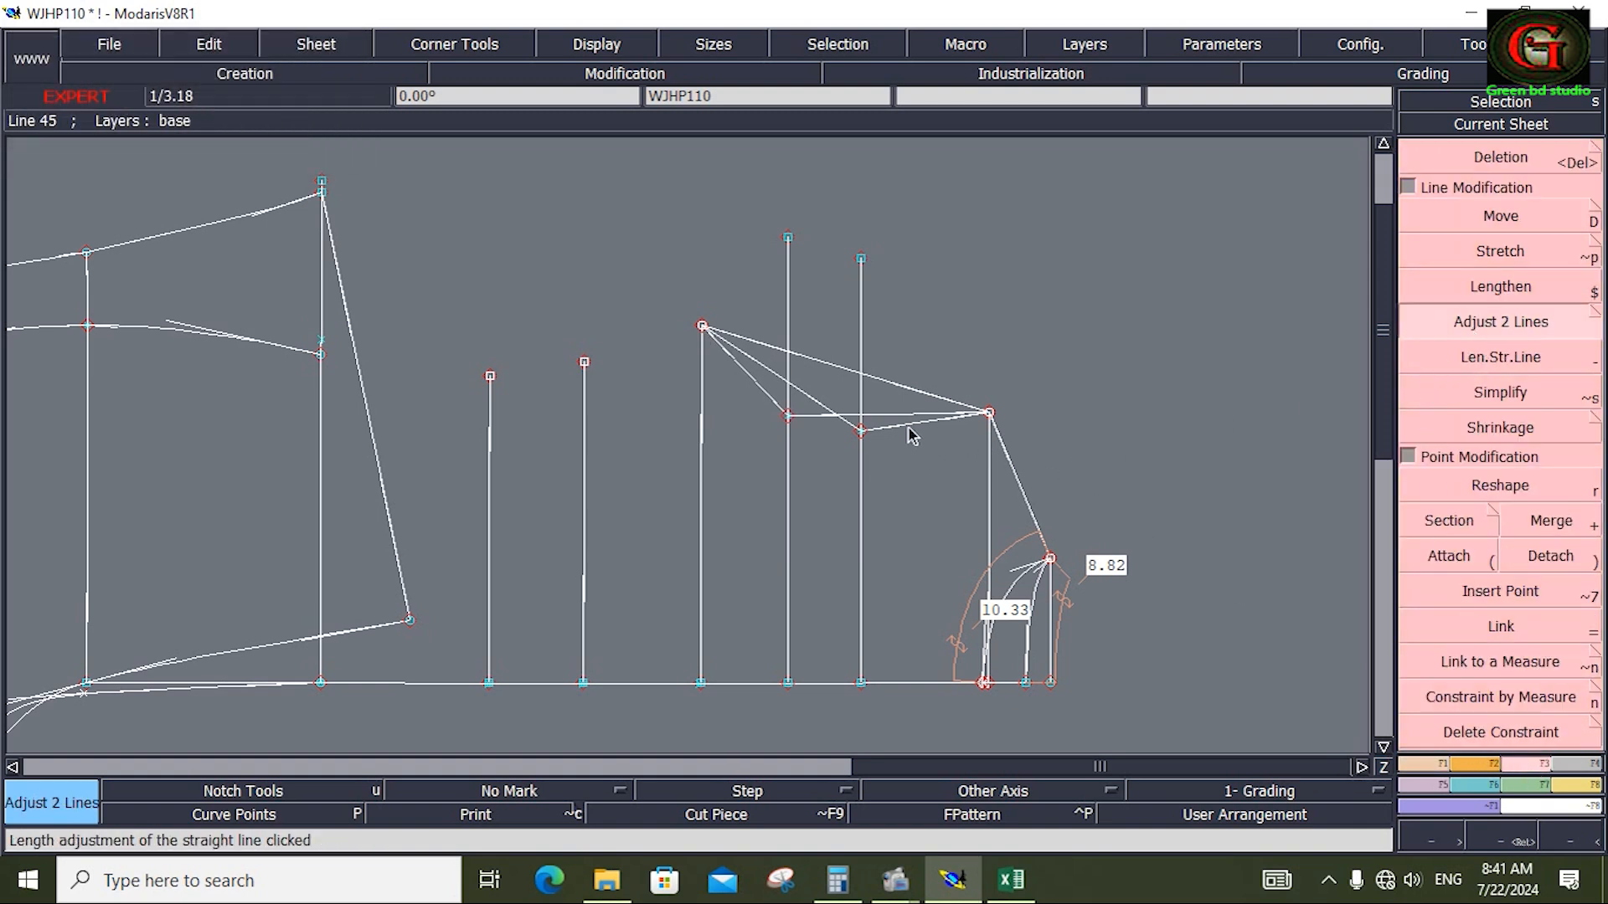
click(861, 453)
key(Delete)
click(842, 372)
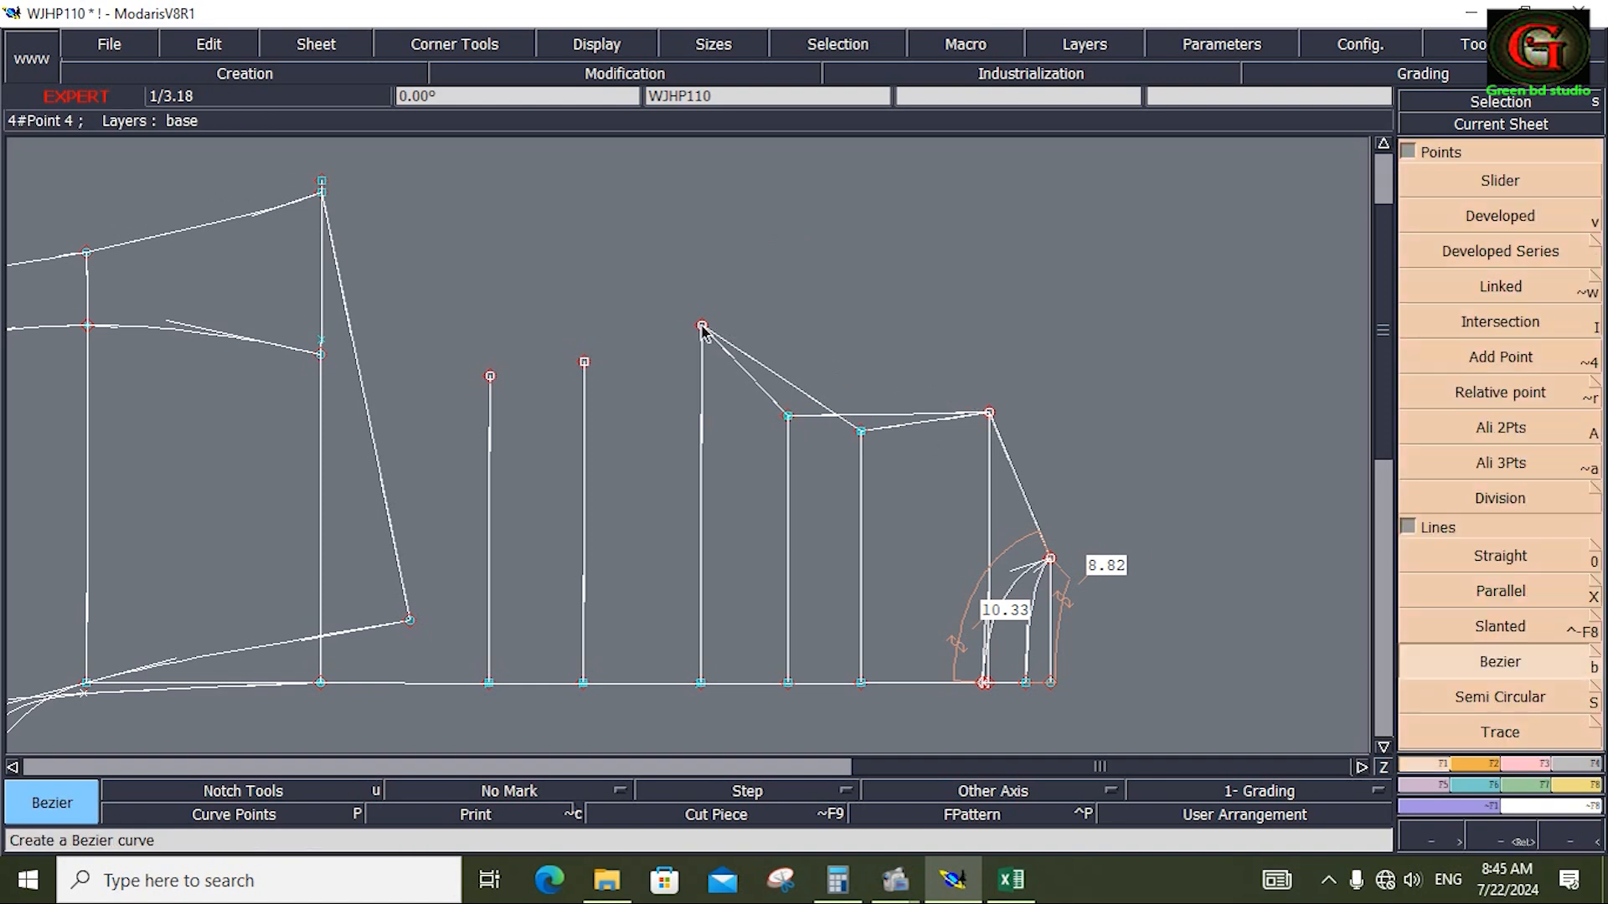
Draw a Bezier side seam from the underarm point through the high-waist and mid-waist points to the 50 cm waist line point
click(702, 327)
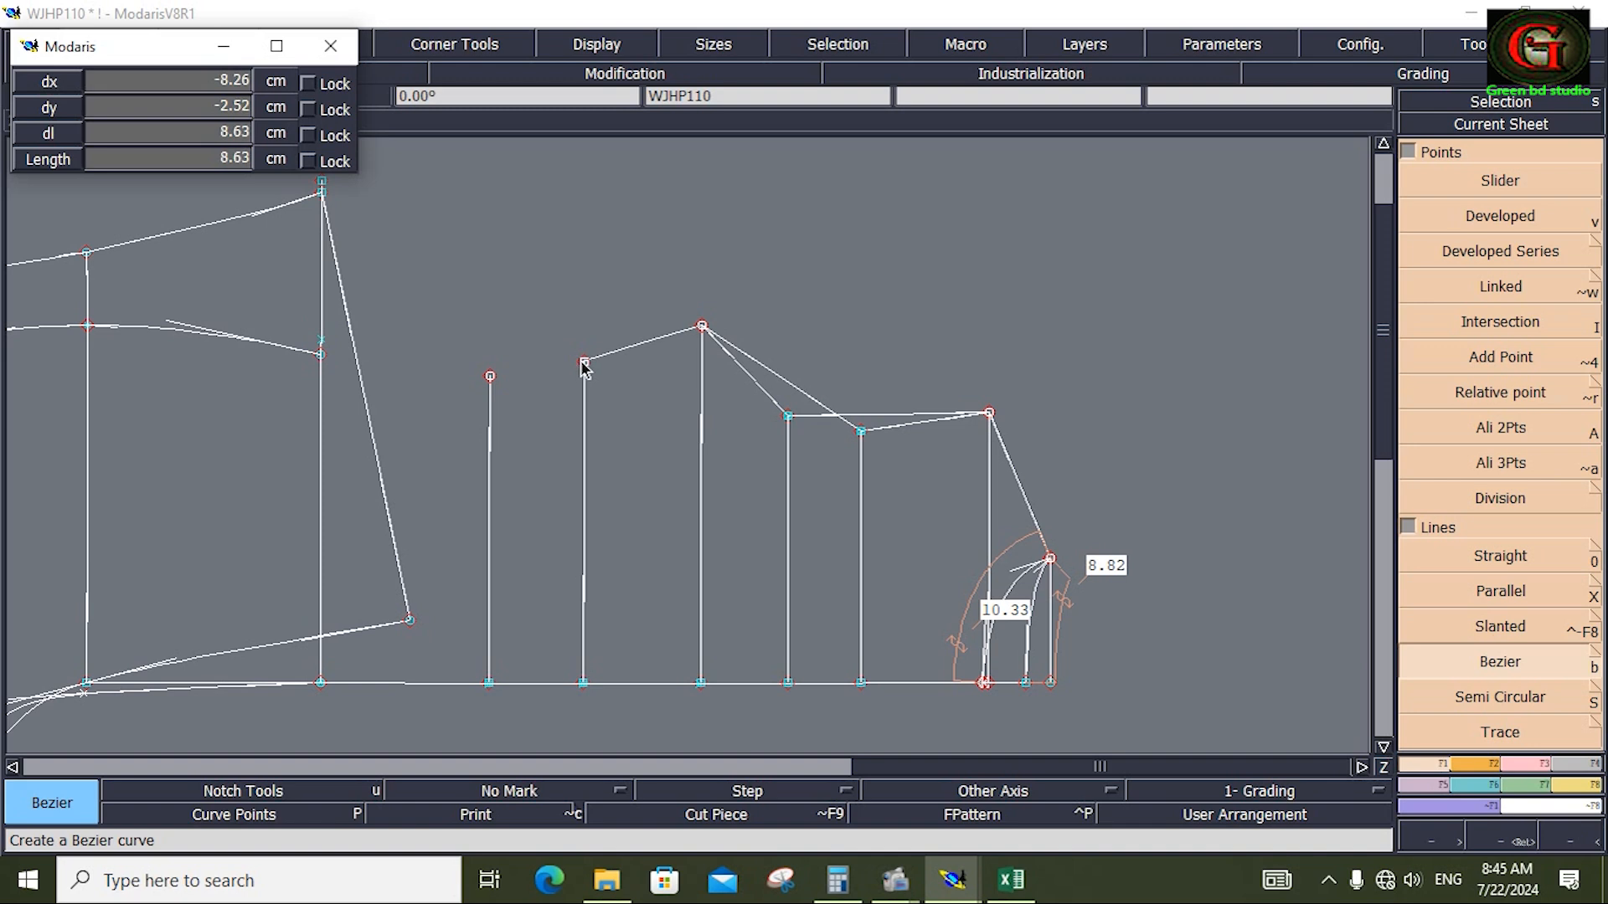
click(585, 363)
click(490, 376)
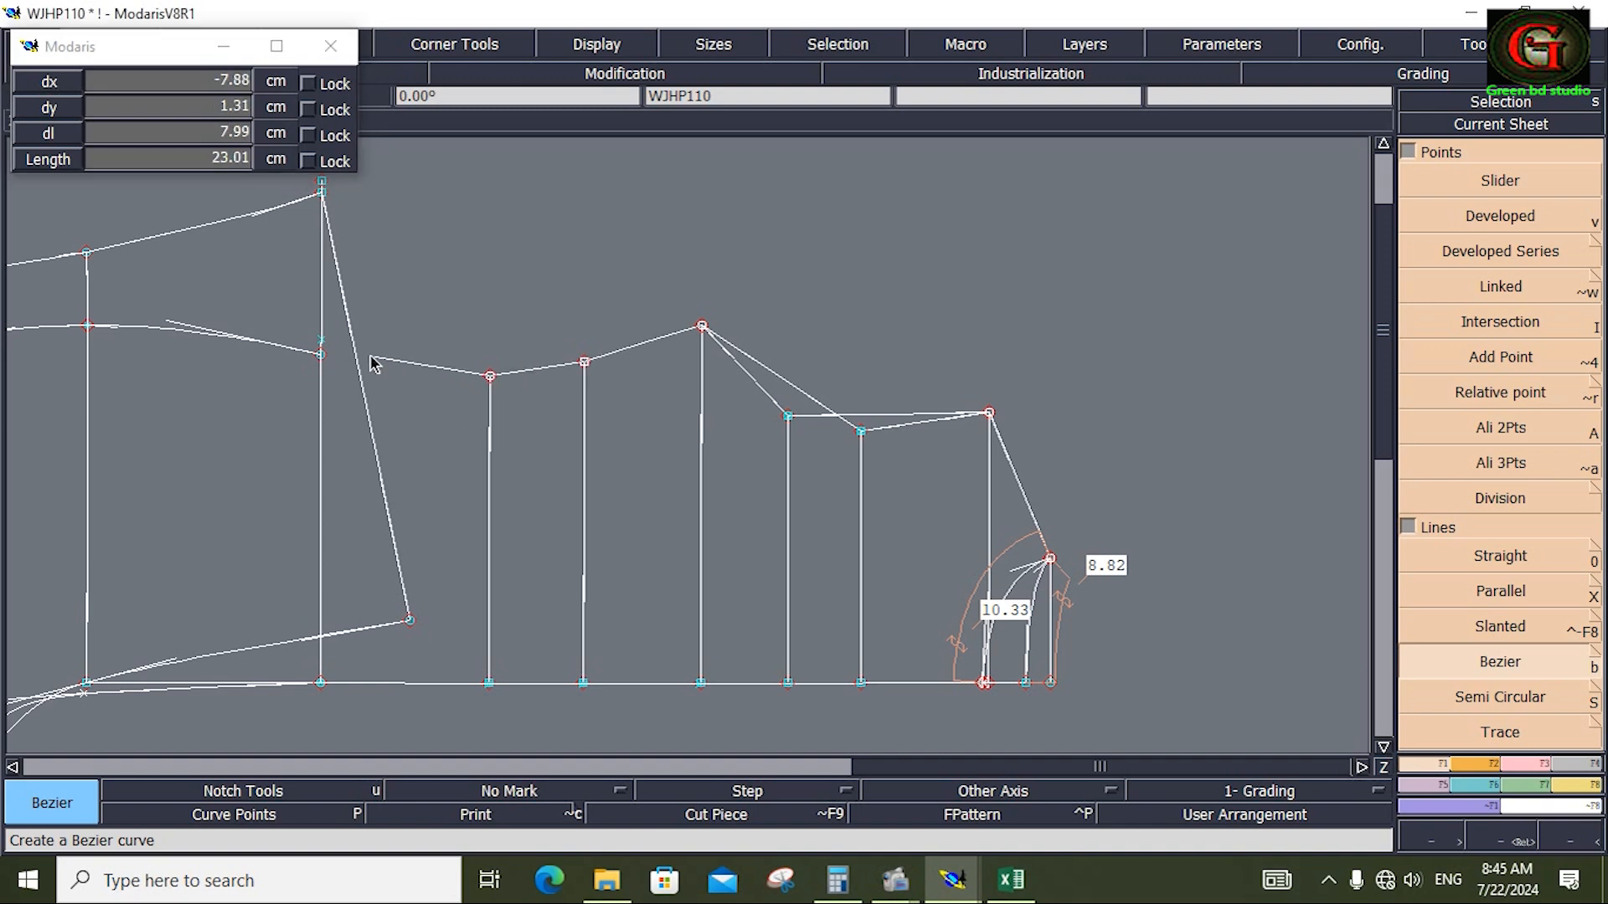
click(322, 343)
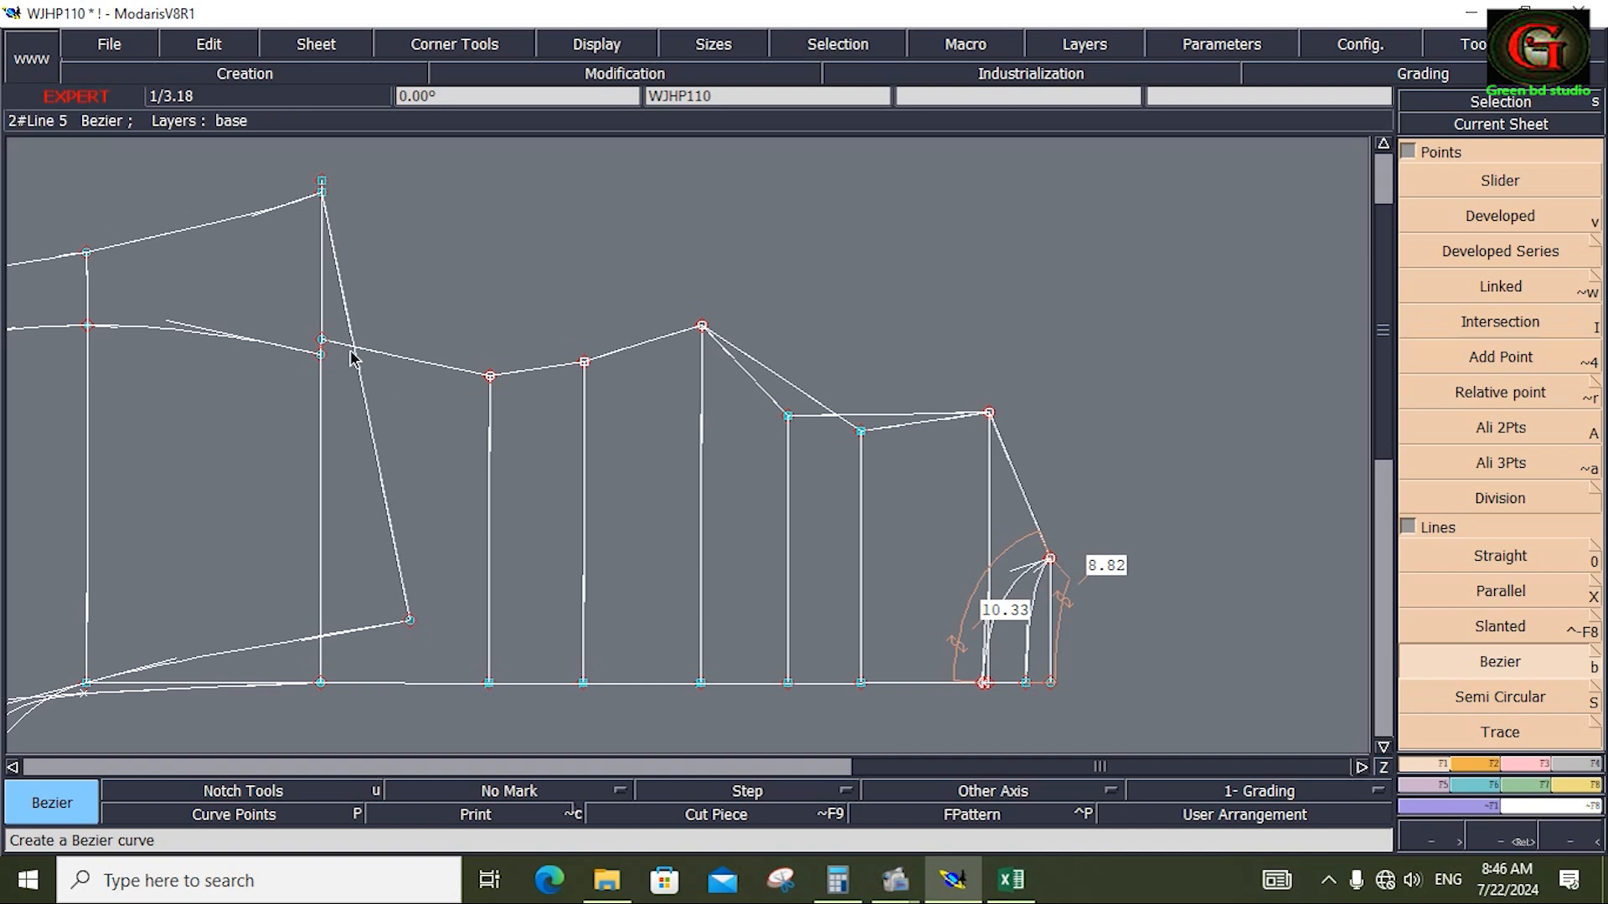
Reshape the side seam into a smooth curve by adjusting its tangents between the underarm and the waist line
key(Return)
mouse_move(257, 265)
mouse_down()
mouse_move(588, 347)
mouse_move(720, 436)
mouse_up()
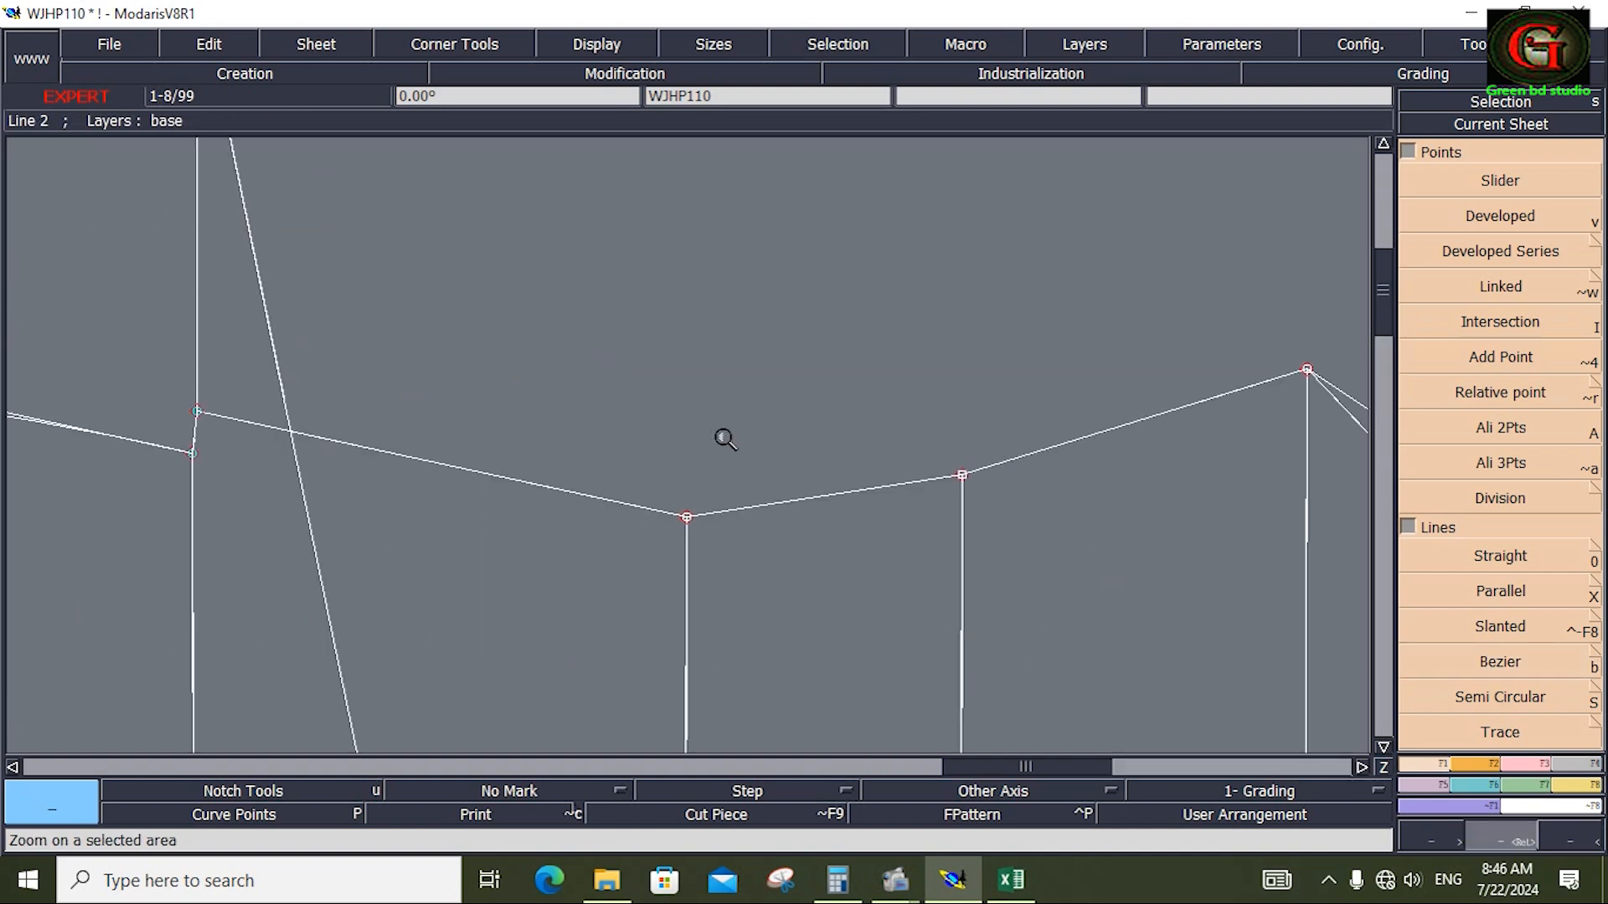
click(1523, 763)
click(1489, 500)
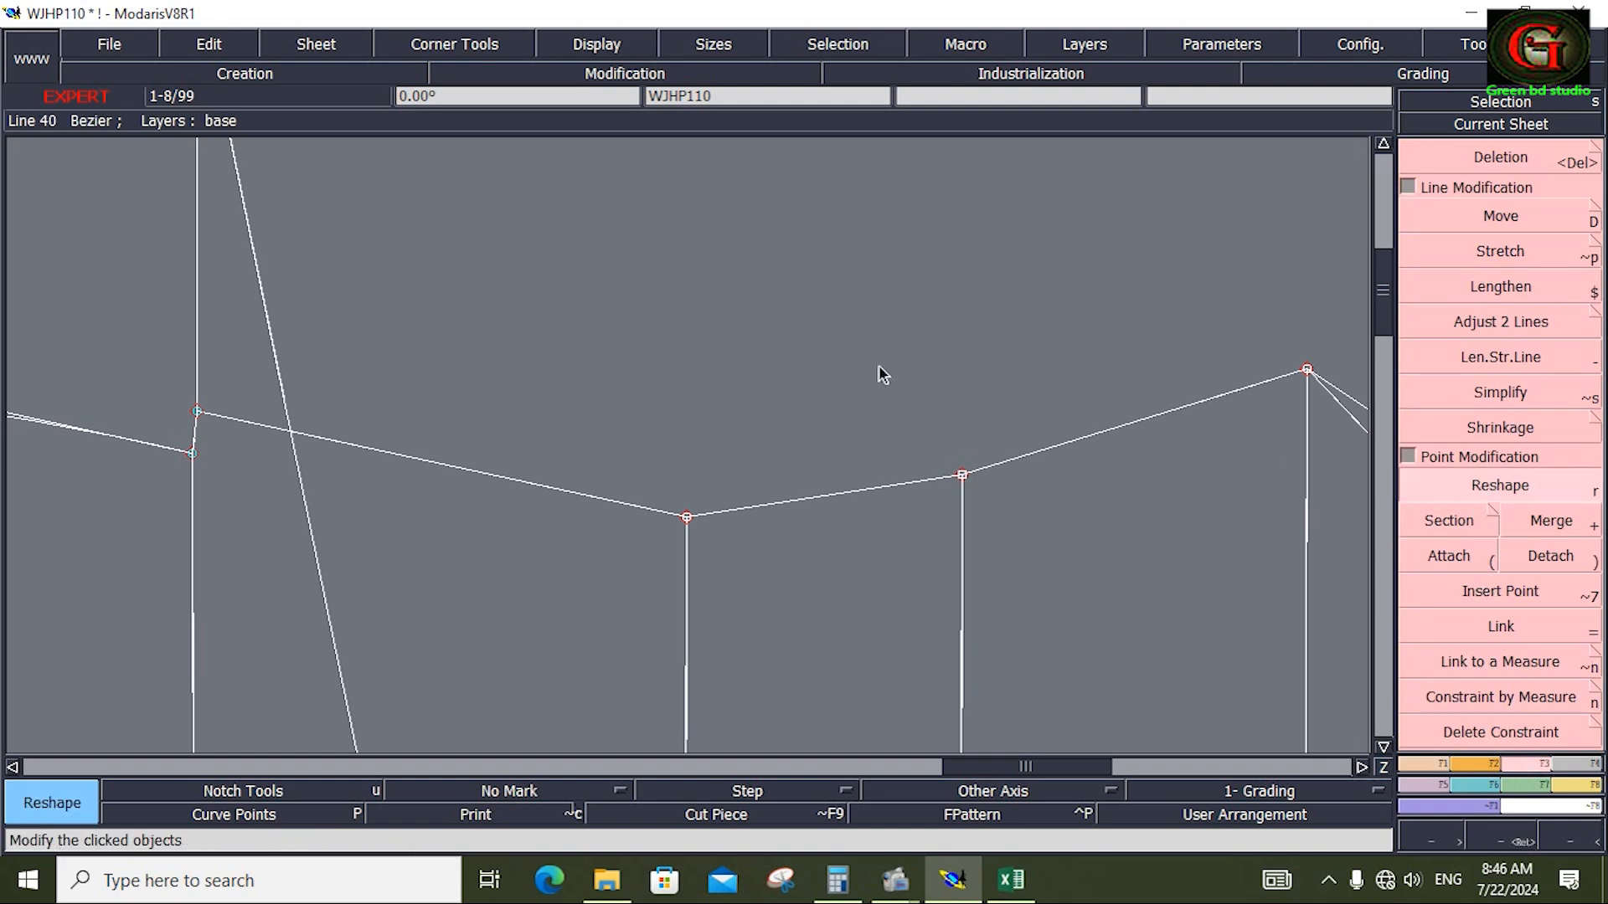
mouse_move(554, 496)
mouse_down()
mouse_move(549, 515)
mouse_move(535, 508)
mouse_up()
drag(356, 446, 386, 438)
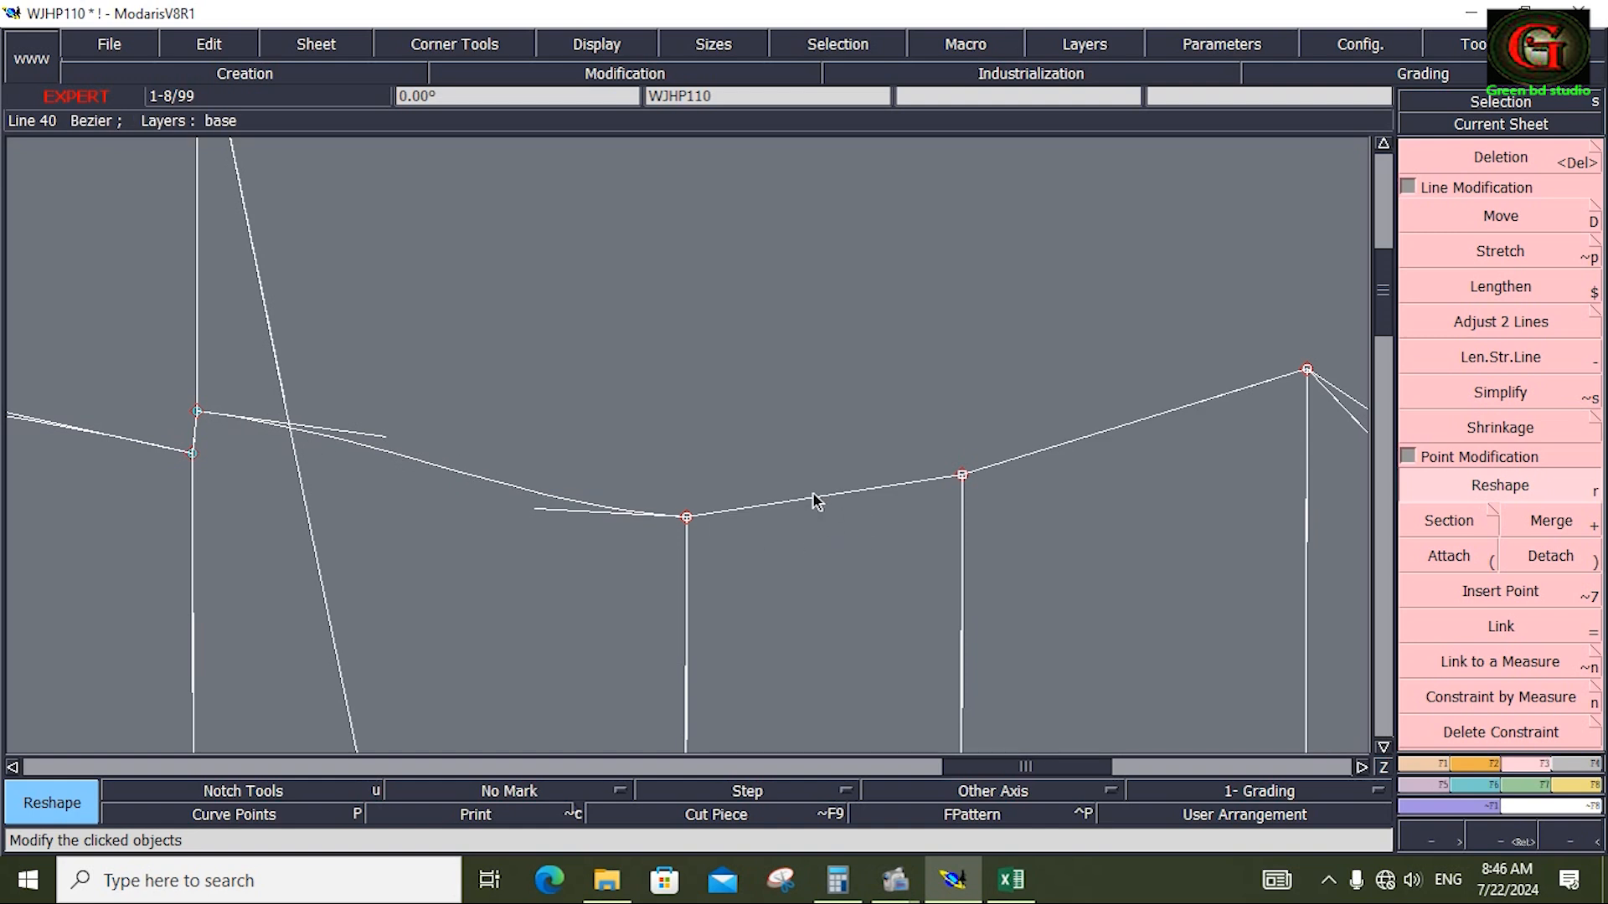
drag(770, 505, 877, 489)
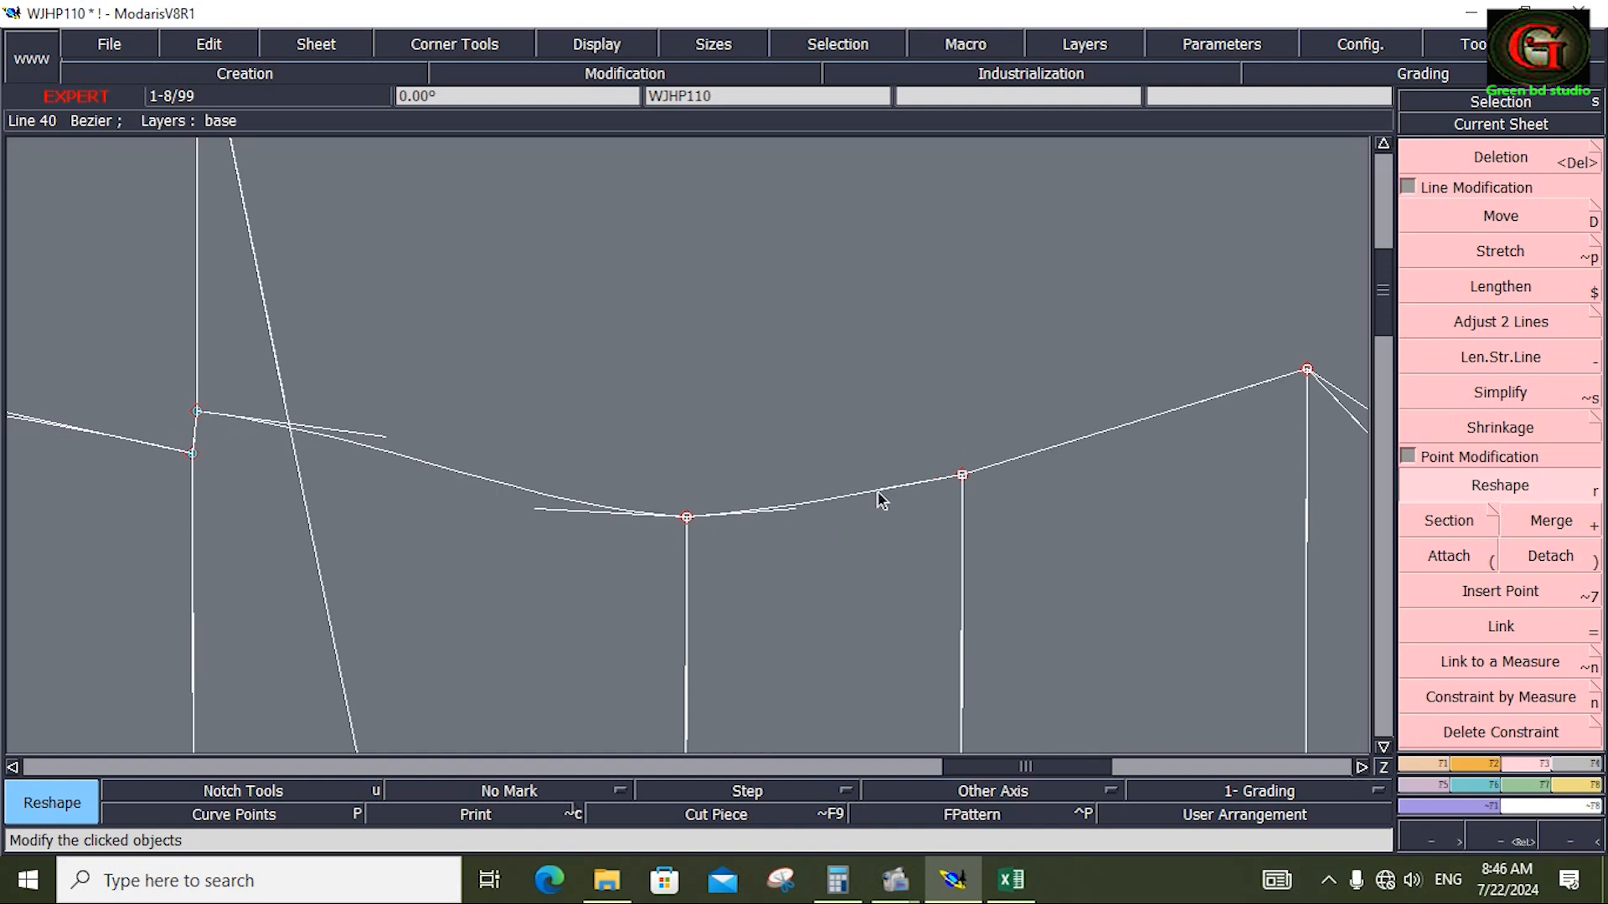
drag(1060, 446, 1064, 451)
drag(1191, 404, 1194, 407)
Refine the side-seam tangents around the mid-waist point and at the waist line for a smoother curve
drag(536, 508, 513, 504)
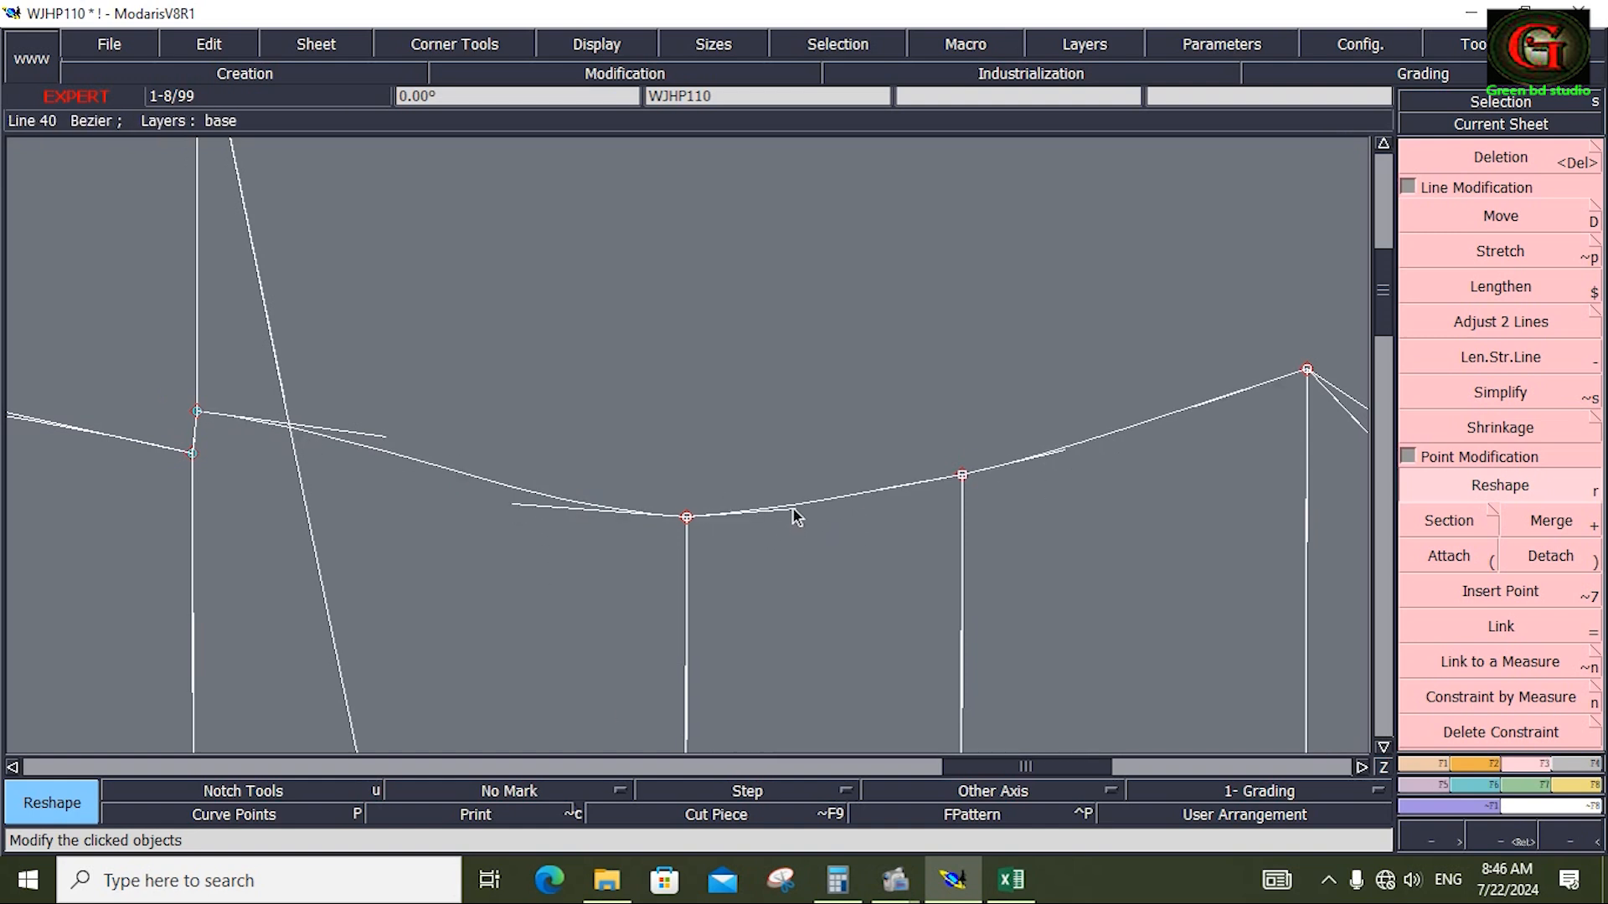
drag(795, 508, 888, 493)
drag(513, 505, 445, 495)
drag(385, 437, 402, 435)
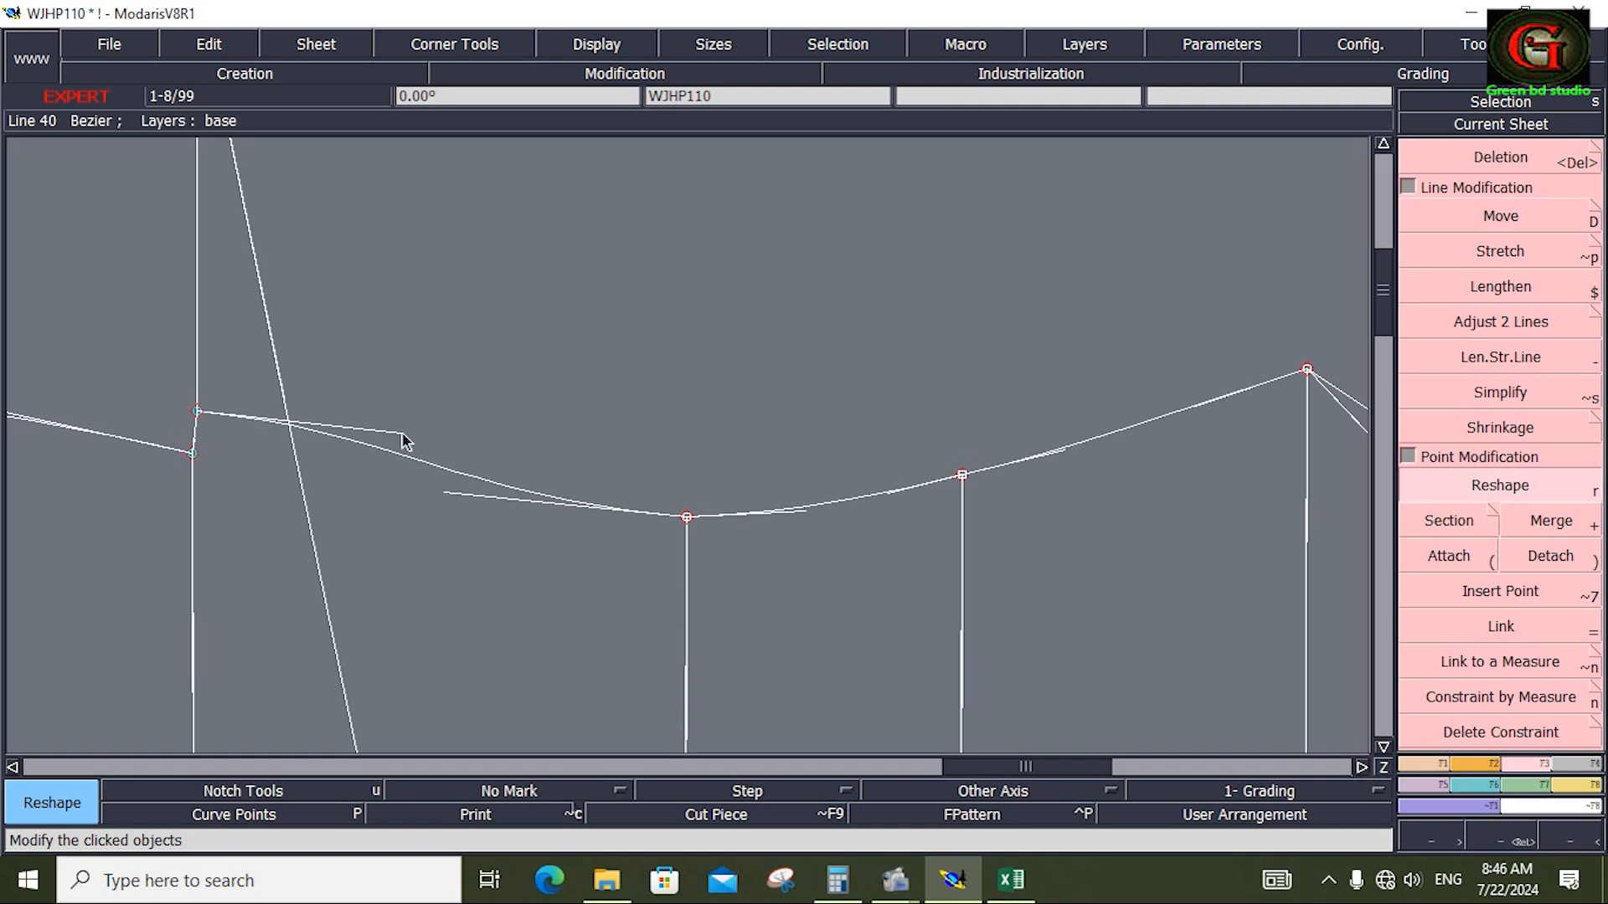
key(Home)
key(Return)
drag(536, 314, 963, 515)
key(r)
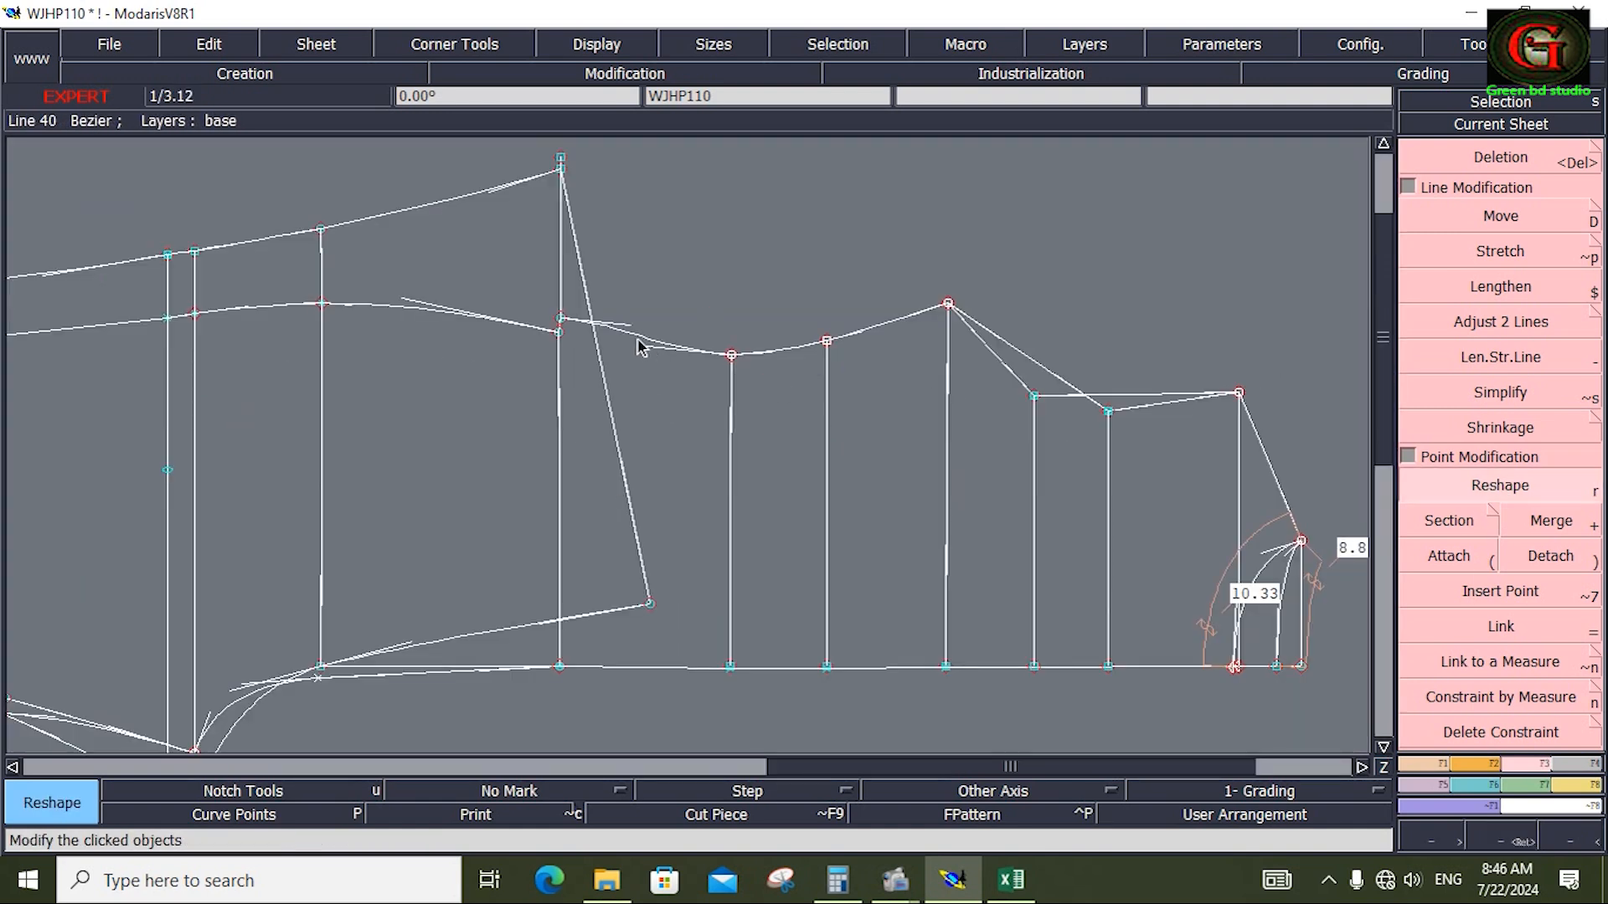
drag(624, 325, 596, 327)
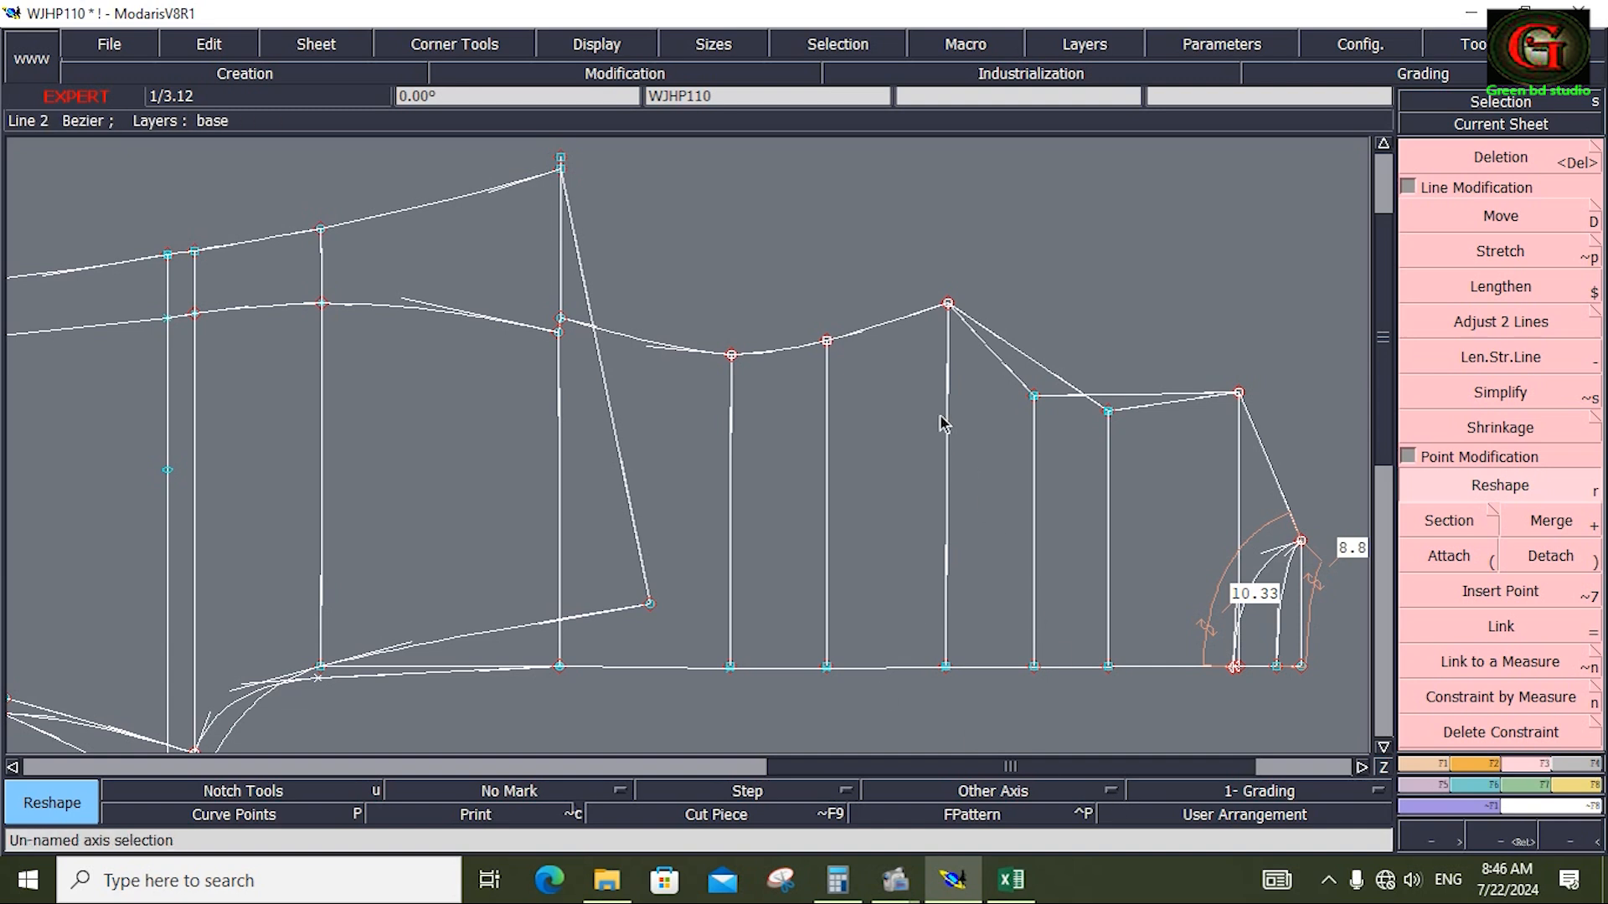
Curve the front armhole by adjusting its tangents from the underarm through the across-front point to the shoulder point
key(Return)
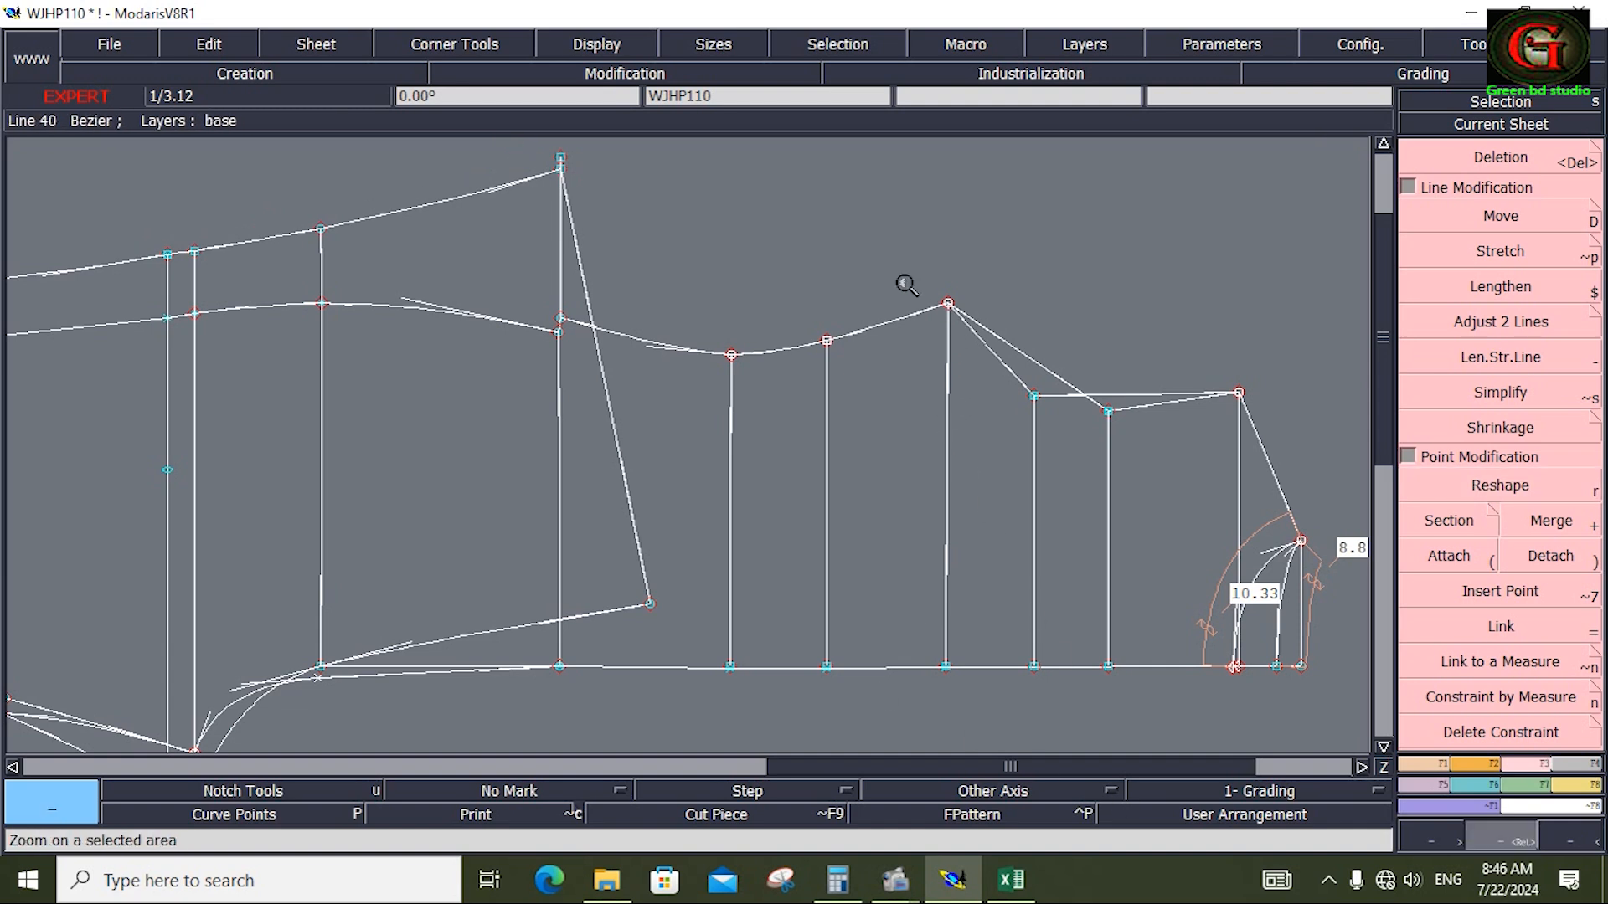
drag(904, 283, 1252, 445)
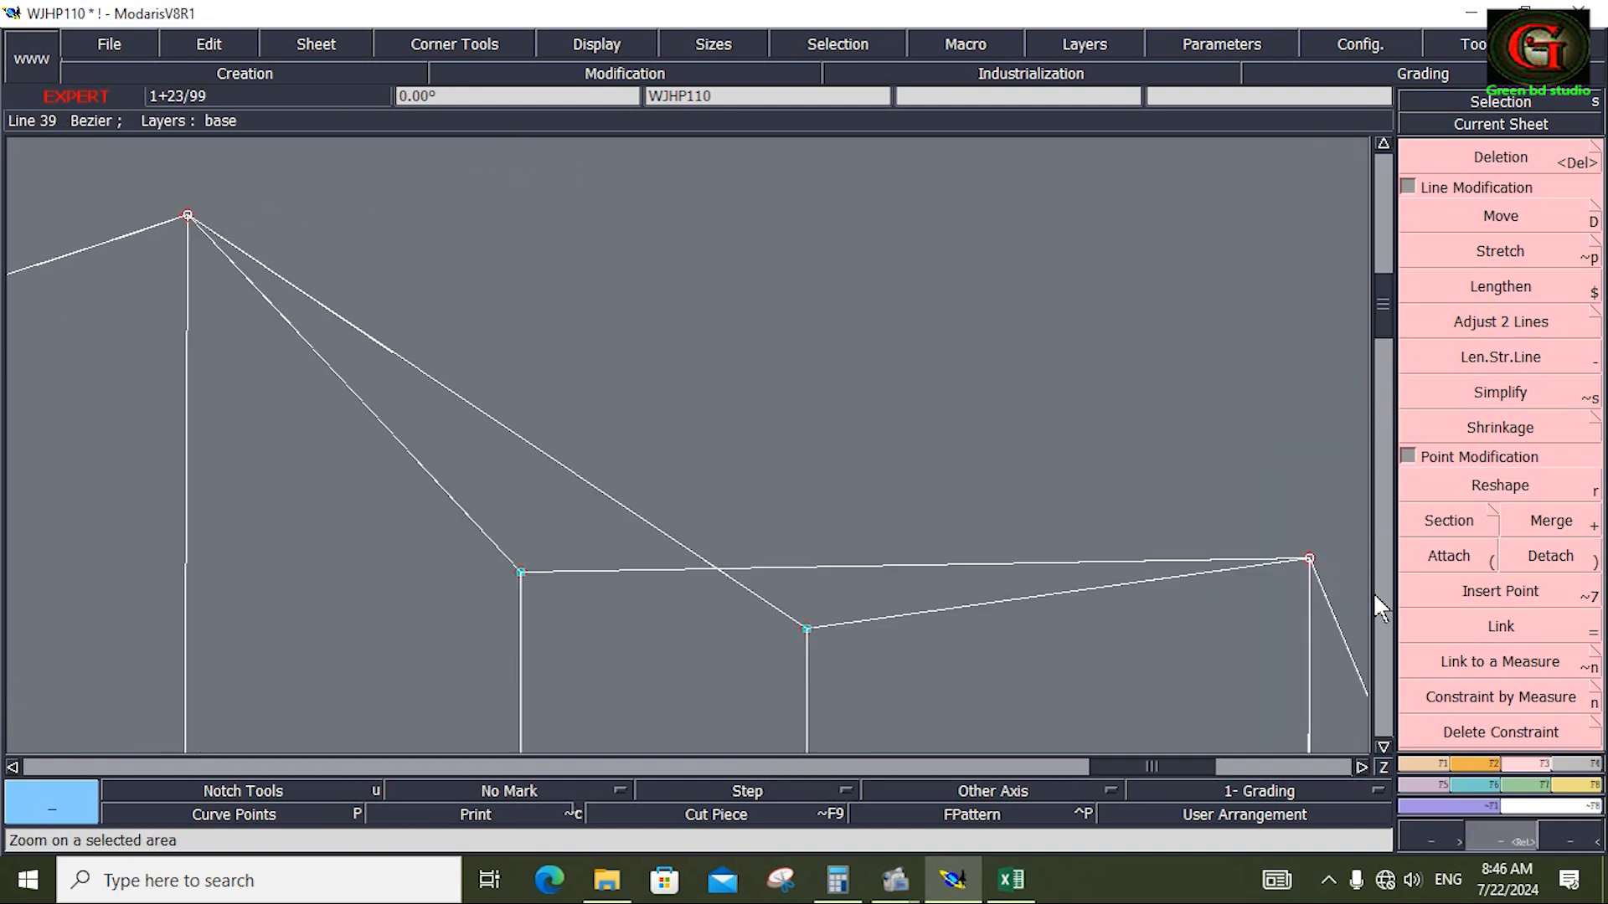
click(1476, 488)
drag(297, 334, 256, 518)
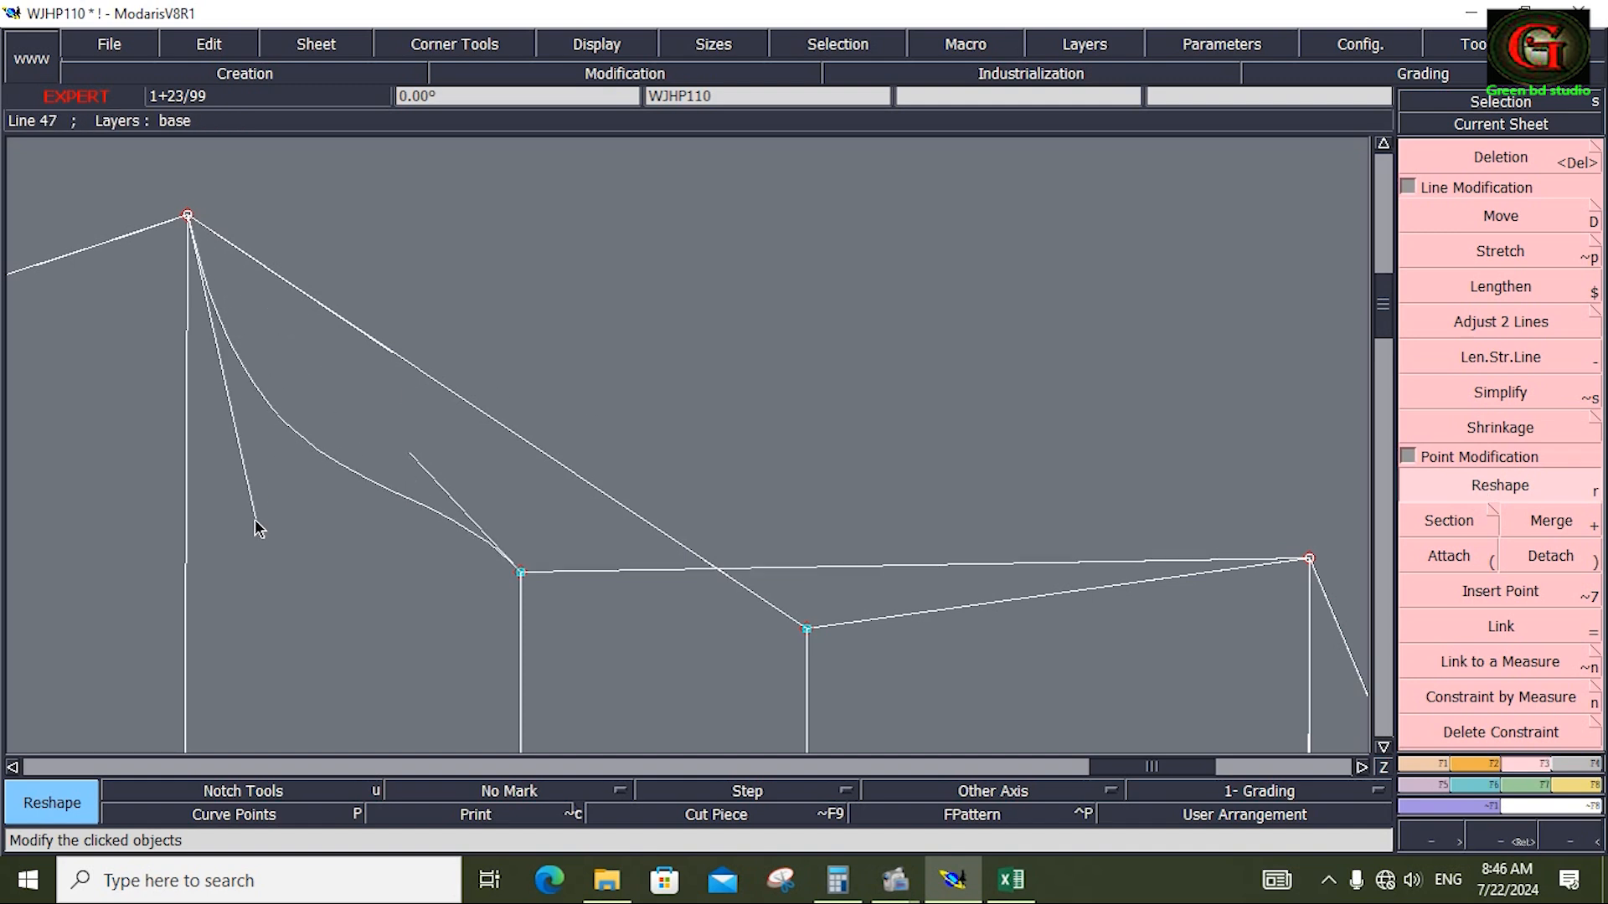
drag(411, 455, 264, 523)
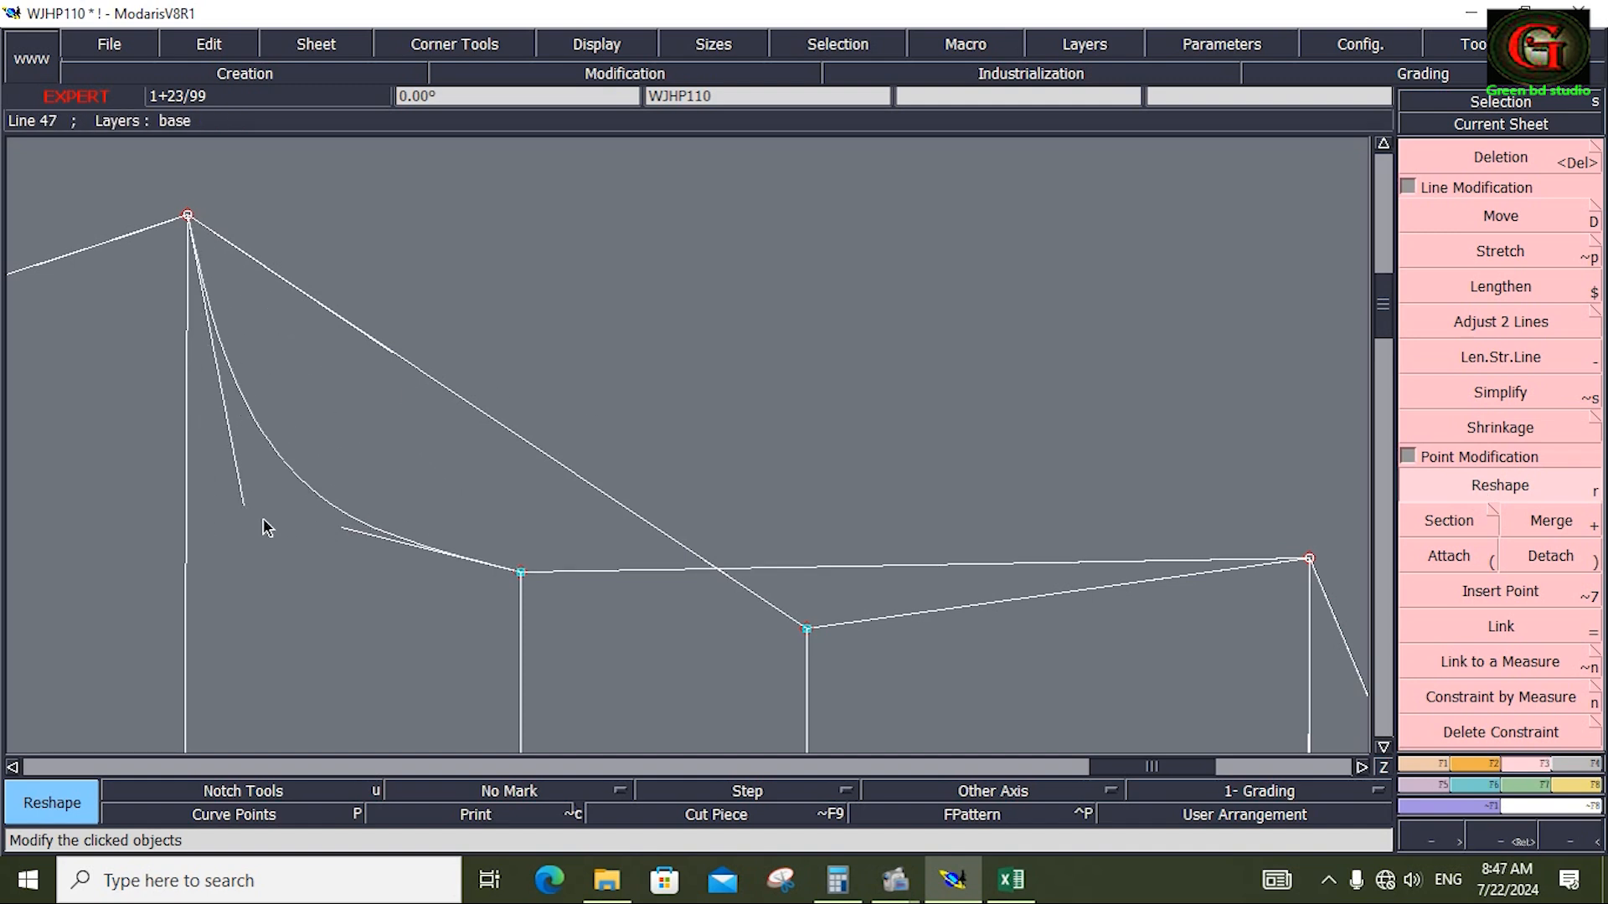
drag(350, 551, 362, 554)
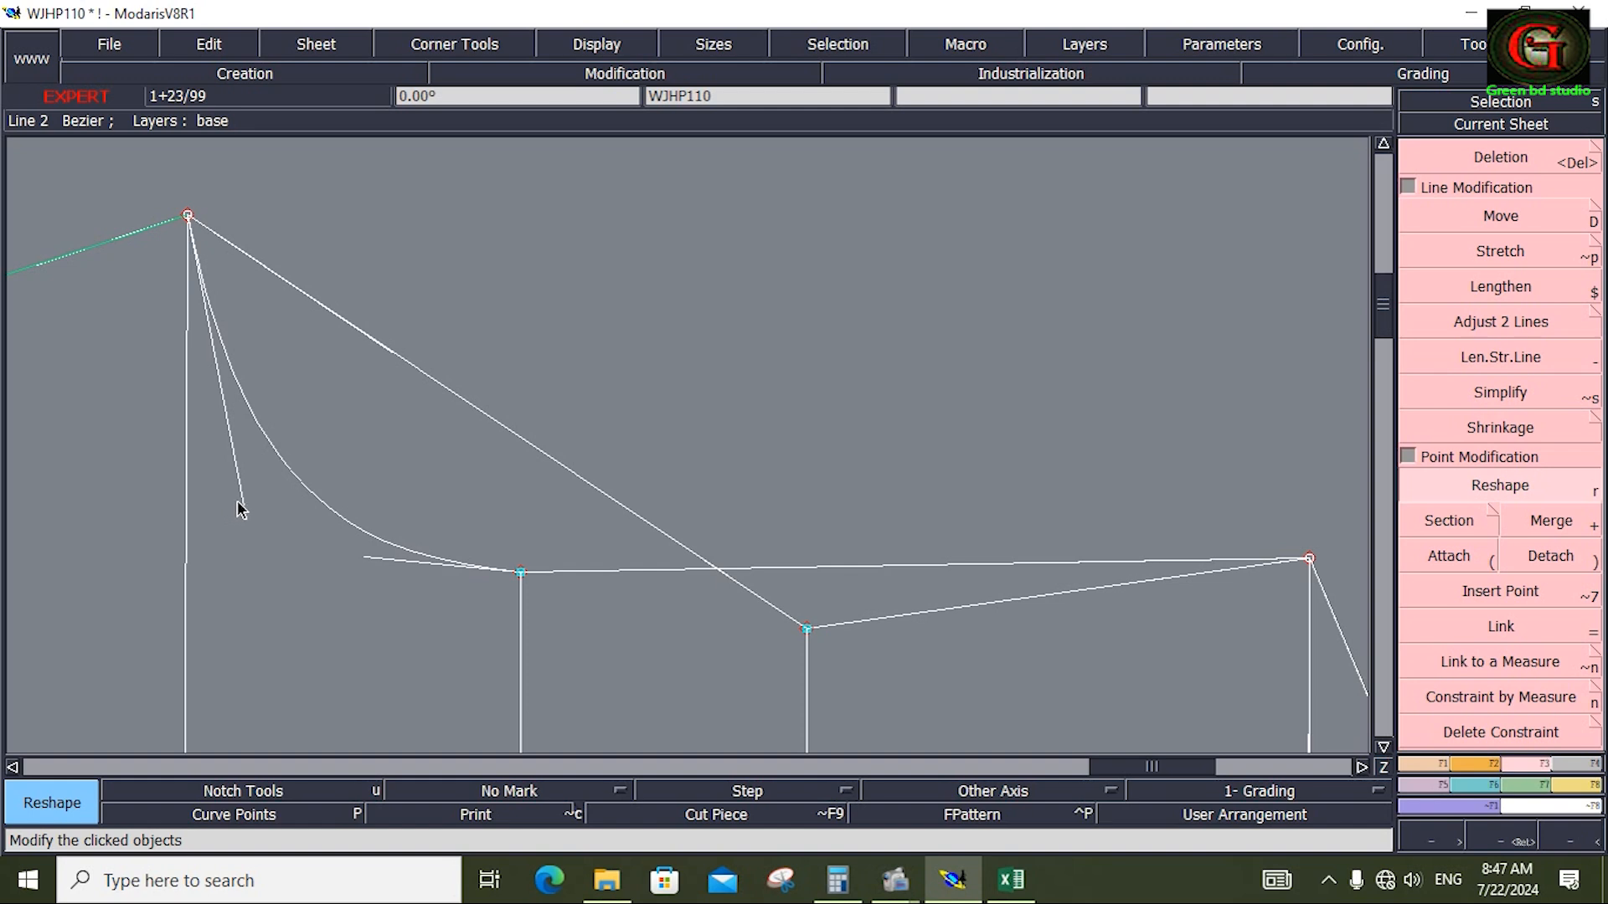
drag(241, 509, 259, 503)
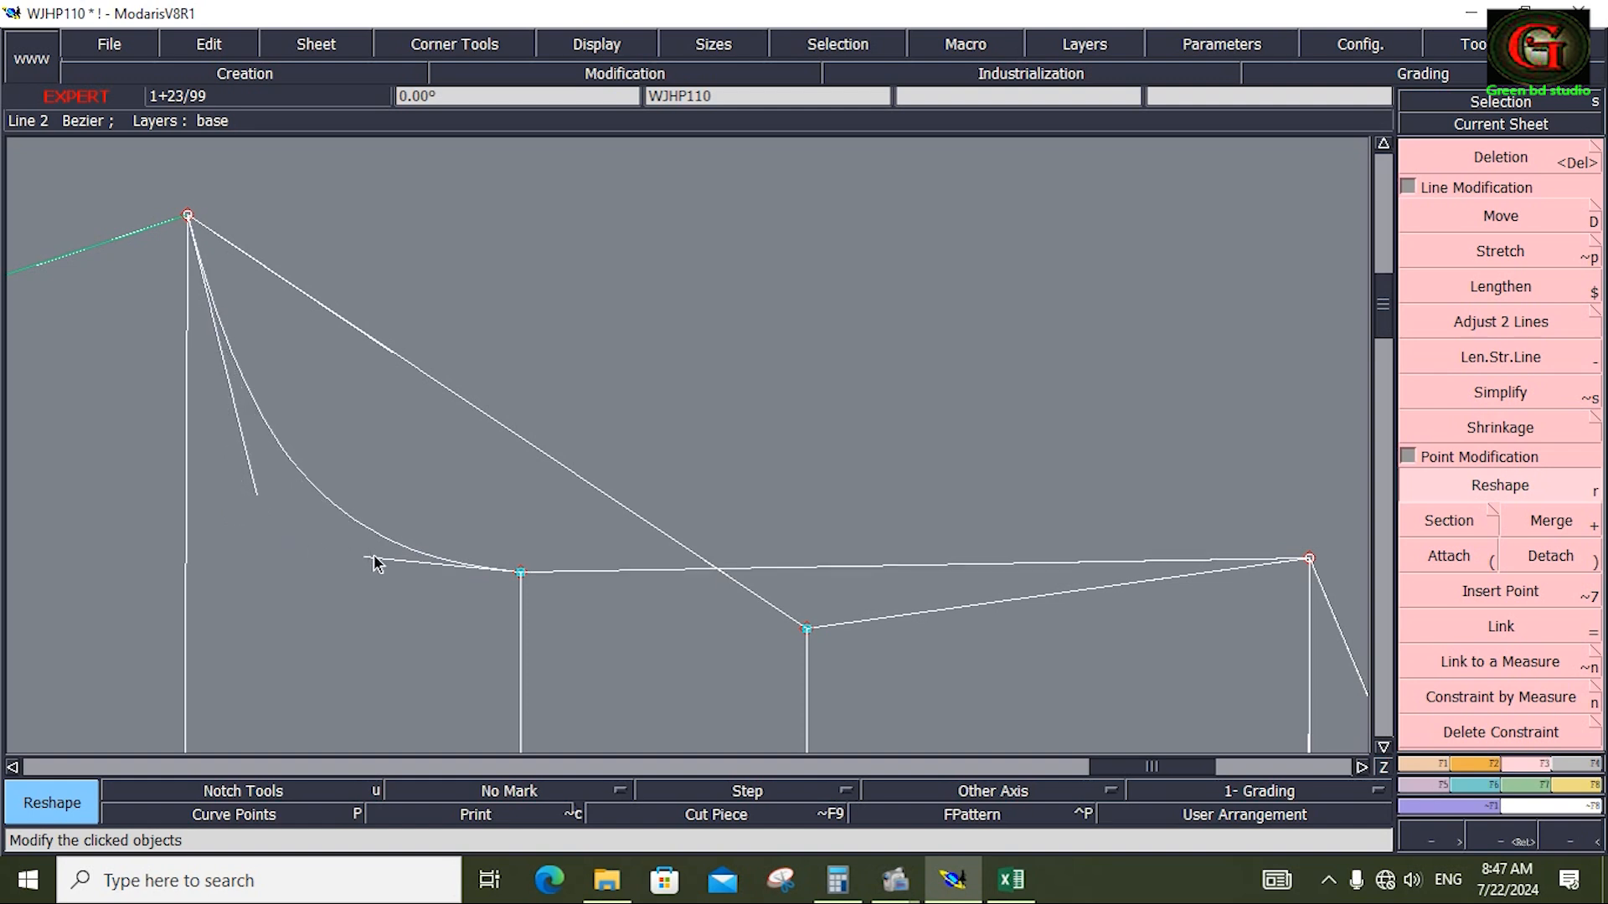
drag(374, 563, 328, 527)
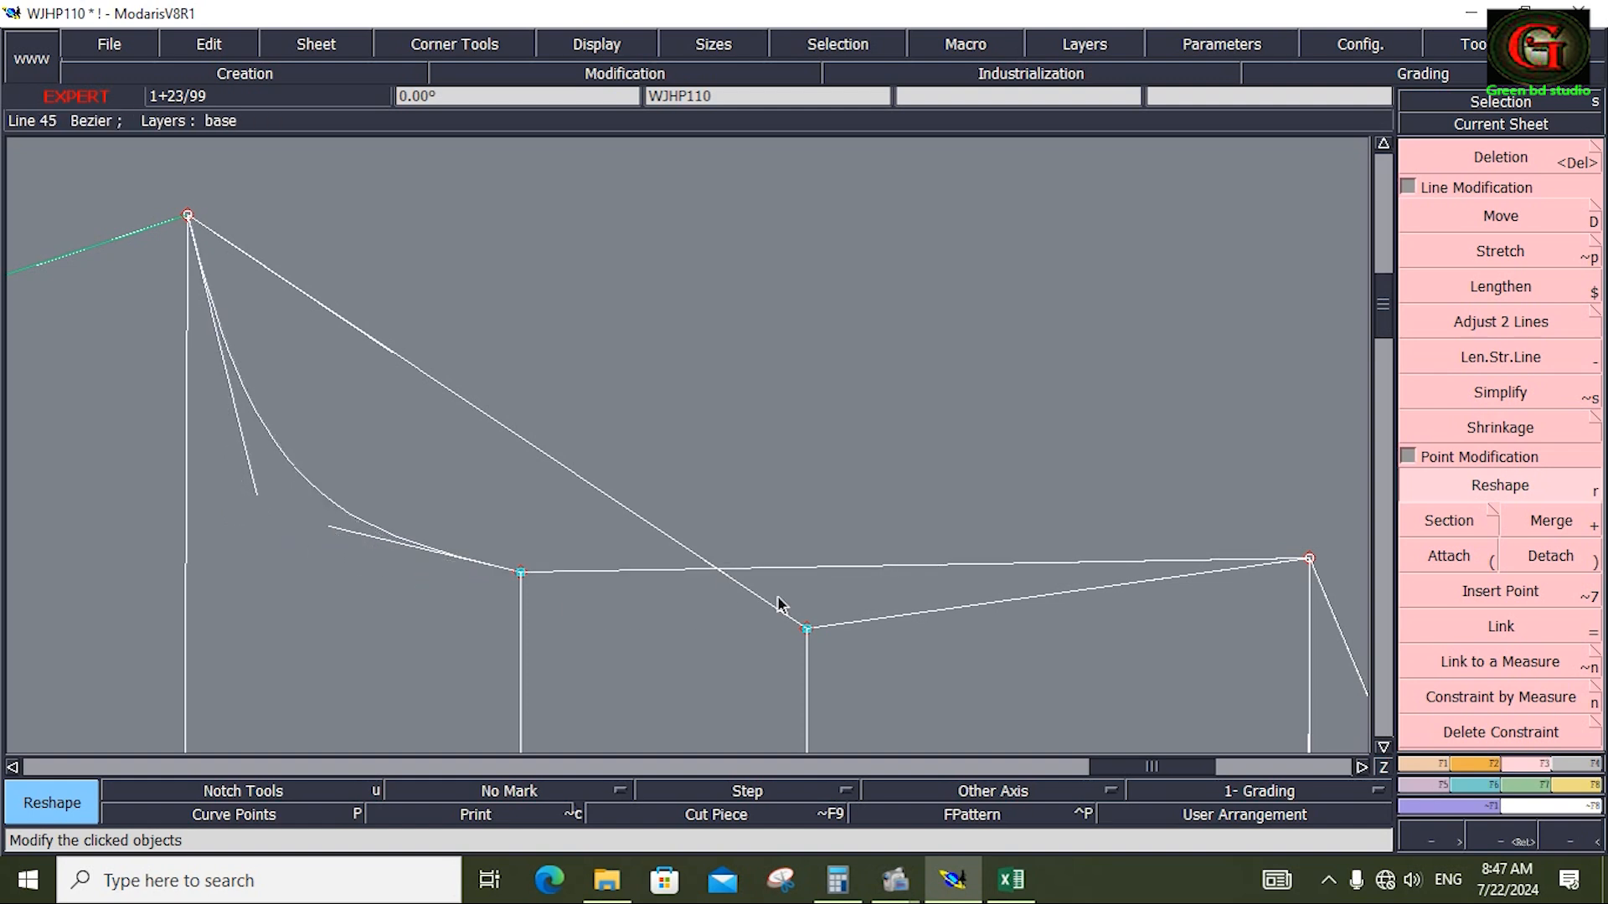
drag(668, 571, 832, 595)
drag(1045, 565, 1061, 622)
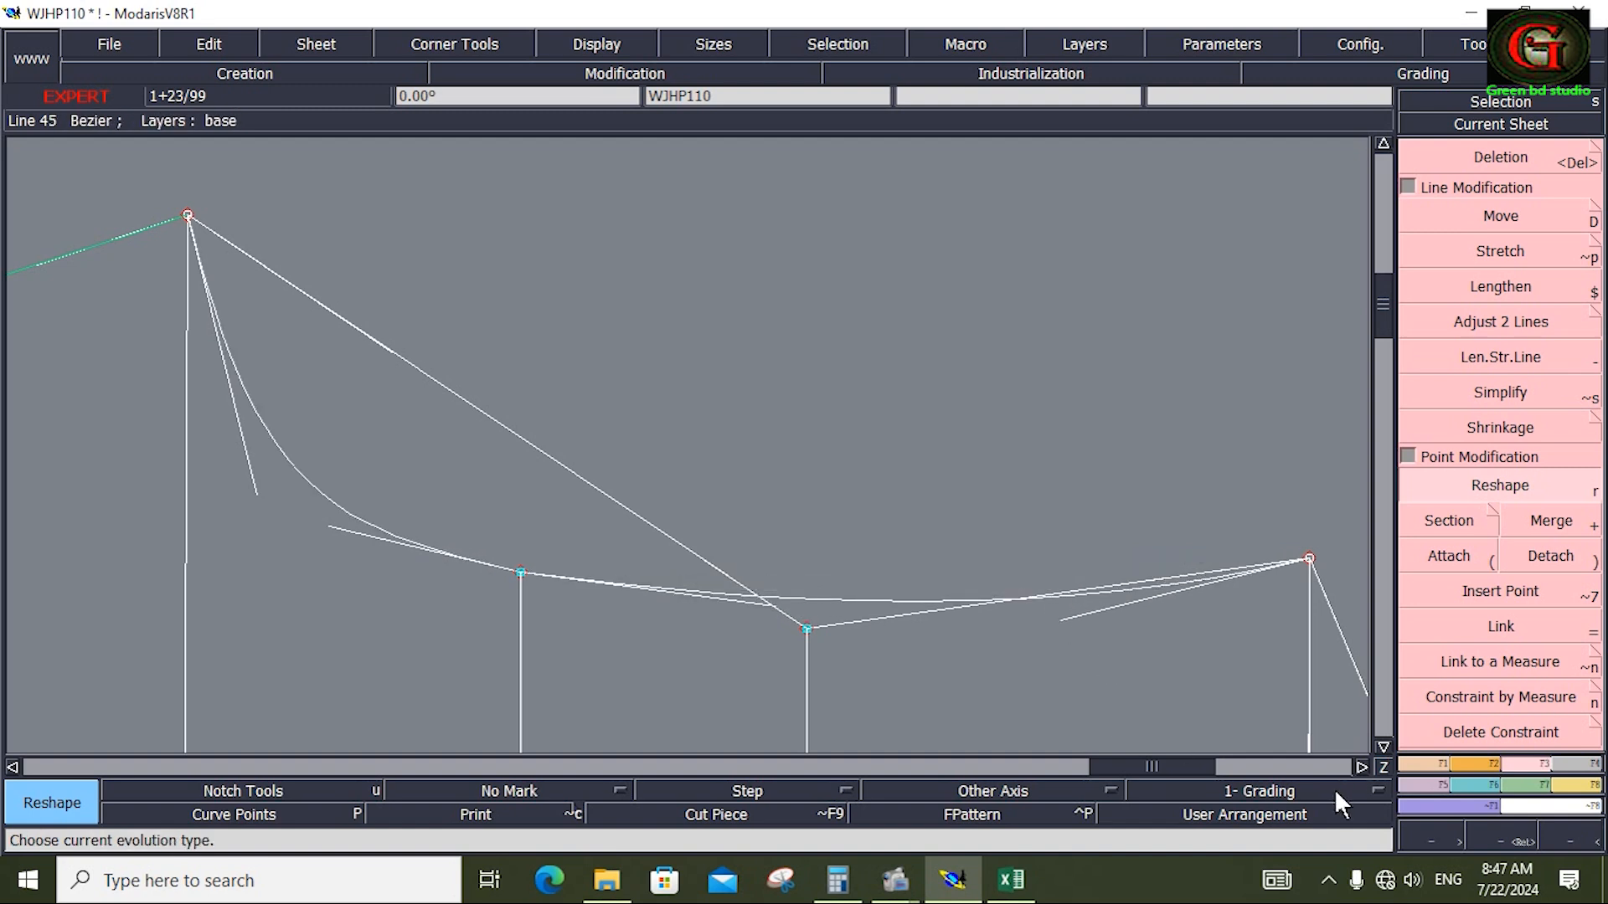
Examine the armhole and shoulder area as a whole, and consult the measurement chart in Excel before returning to Modaris
key(Home)
key(Return)
drag(772, 346, 983, 519)
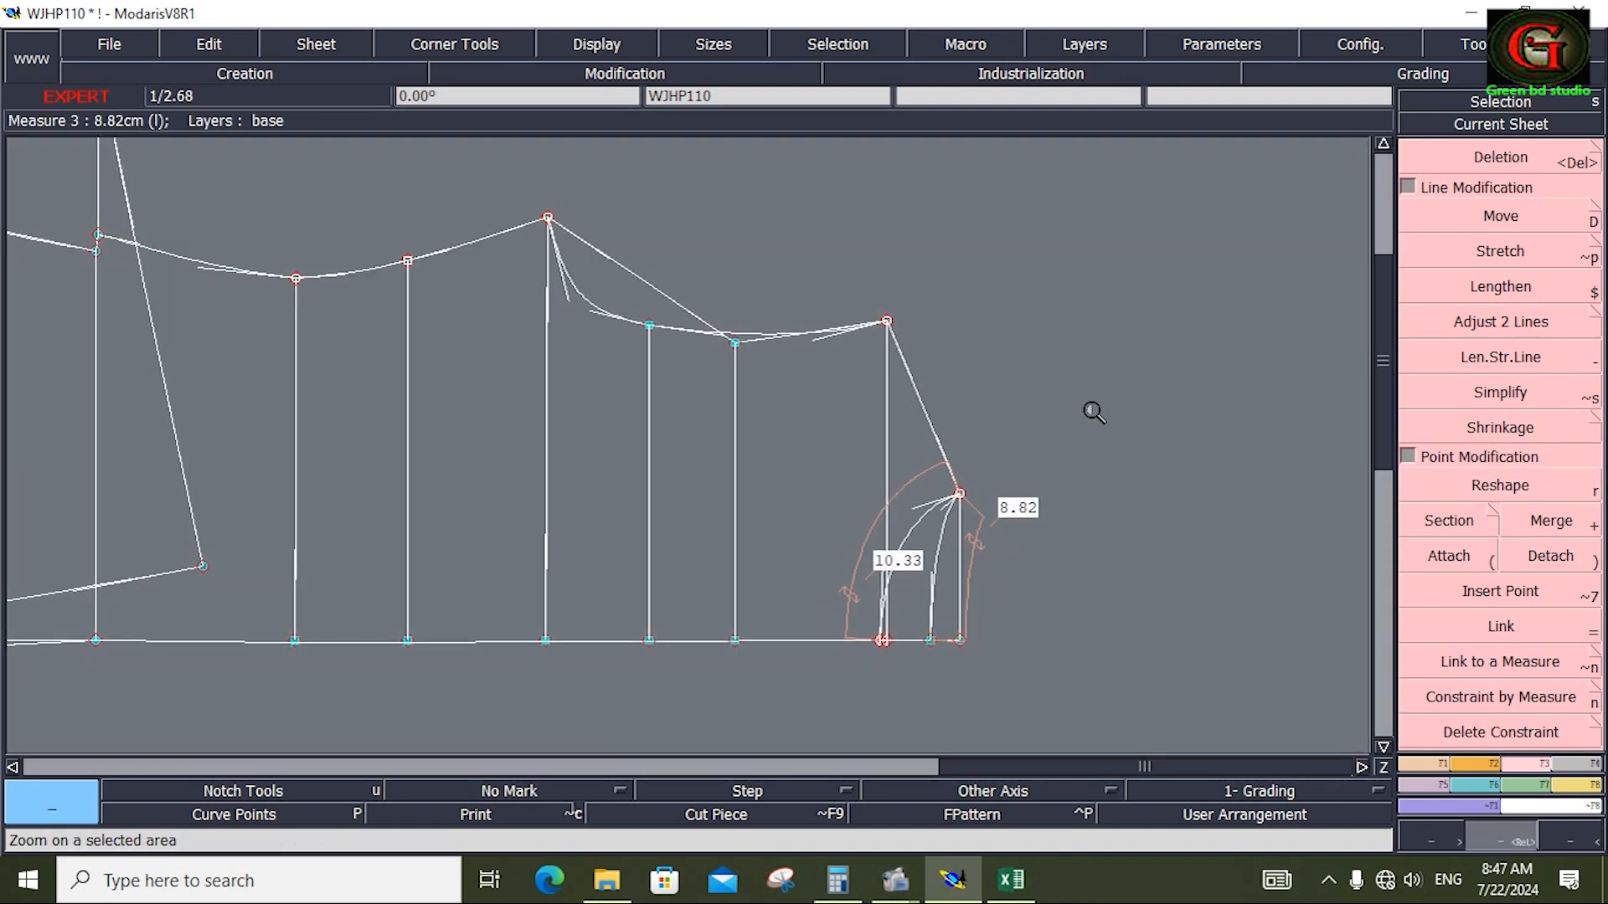
drag(467, 197, 978, 670)
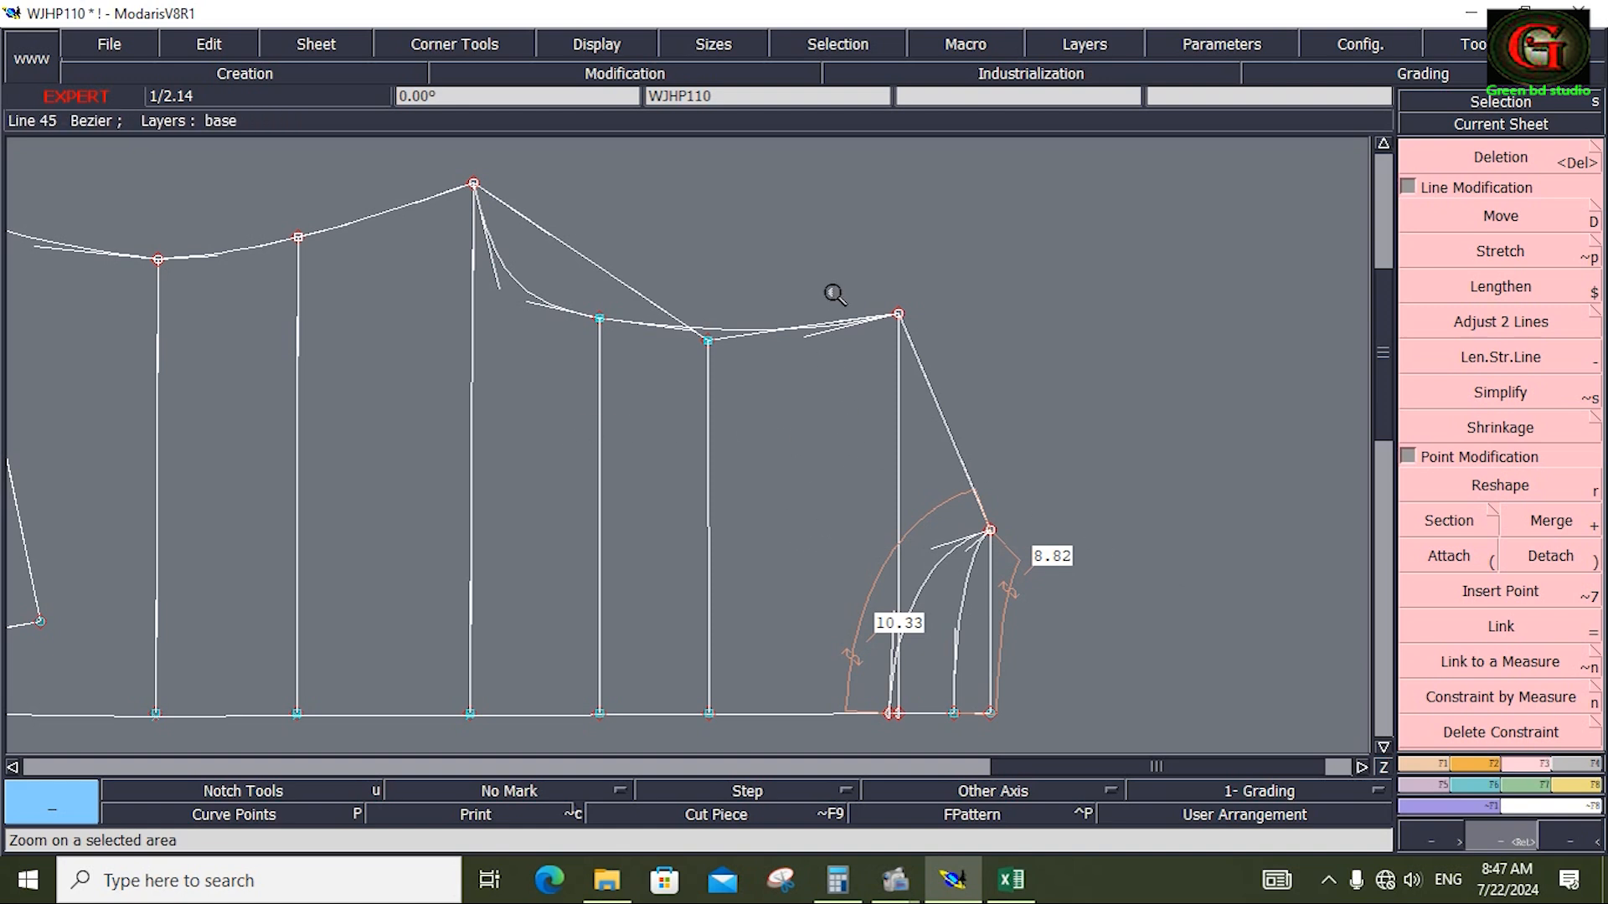
drag(833, 290, 998, 579)
click(1017, 879)
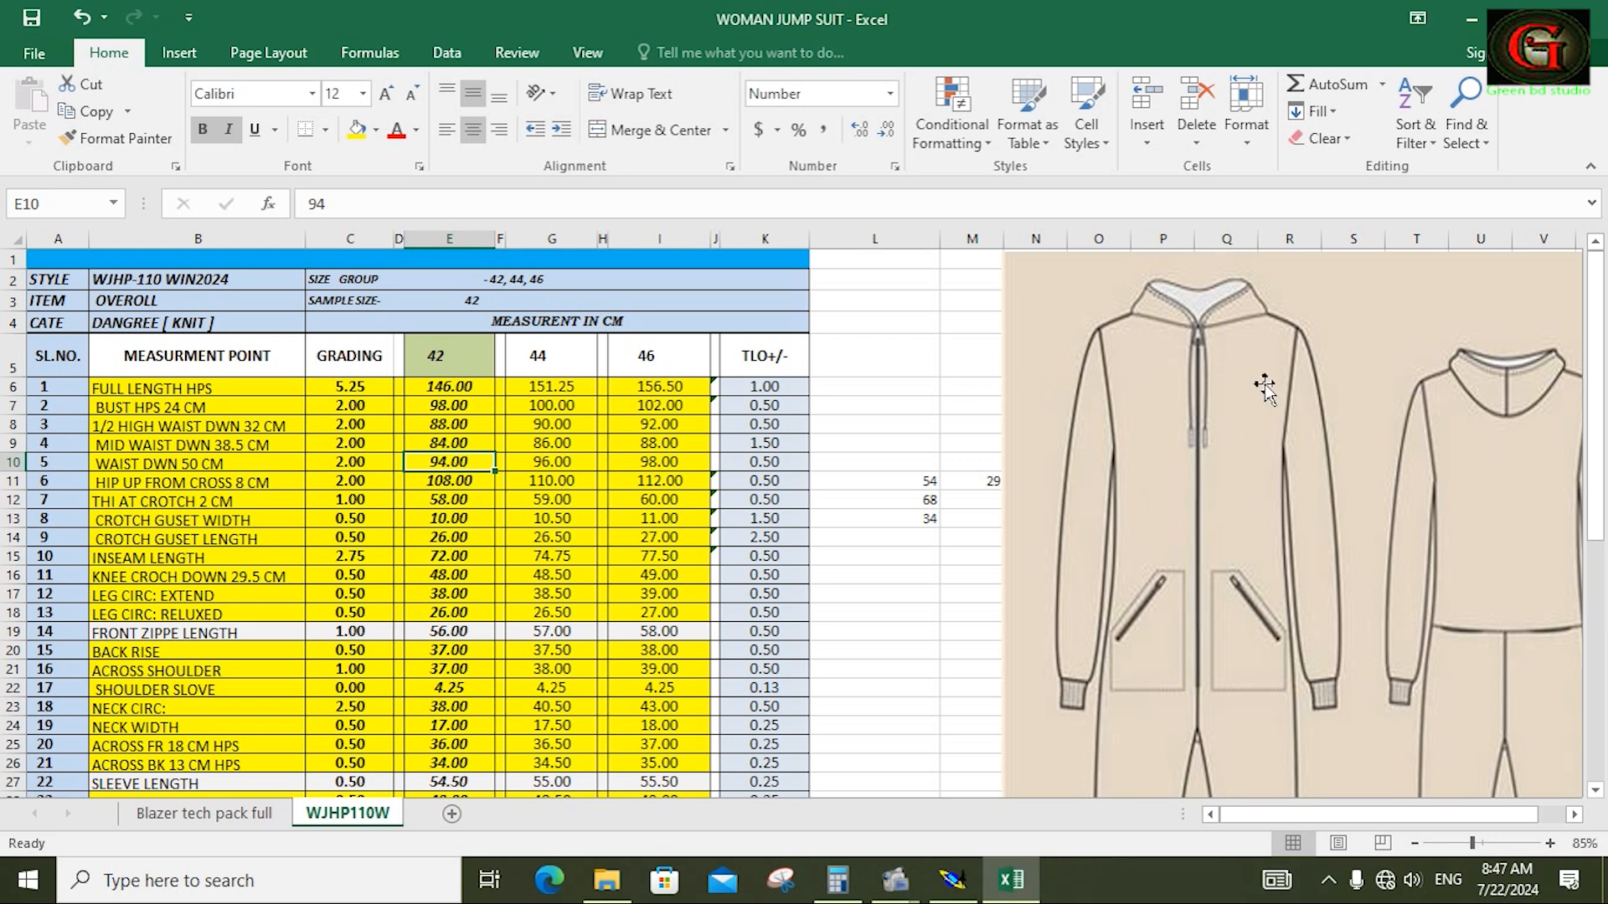
click(951, 879)
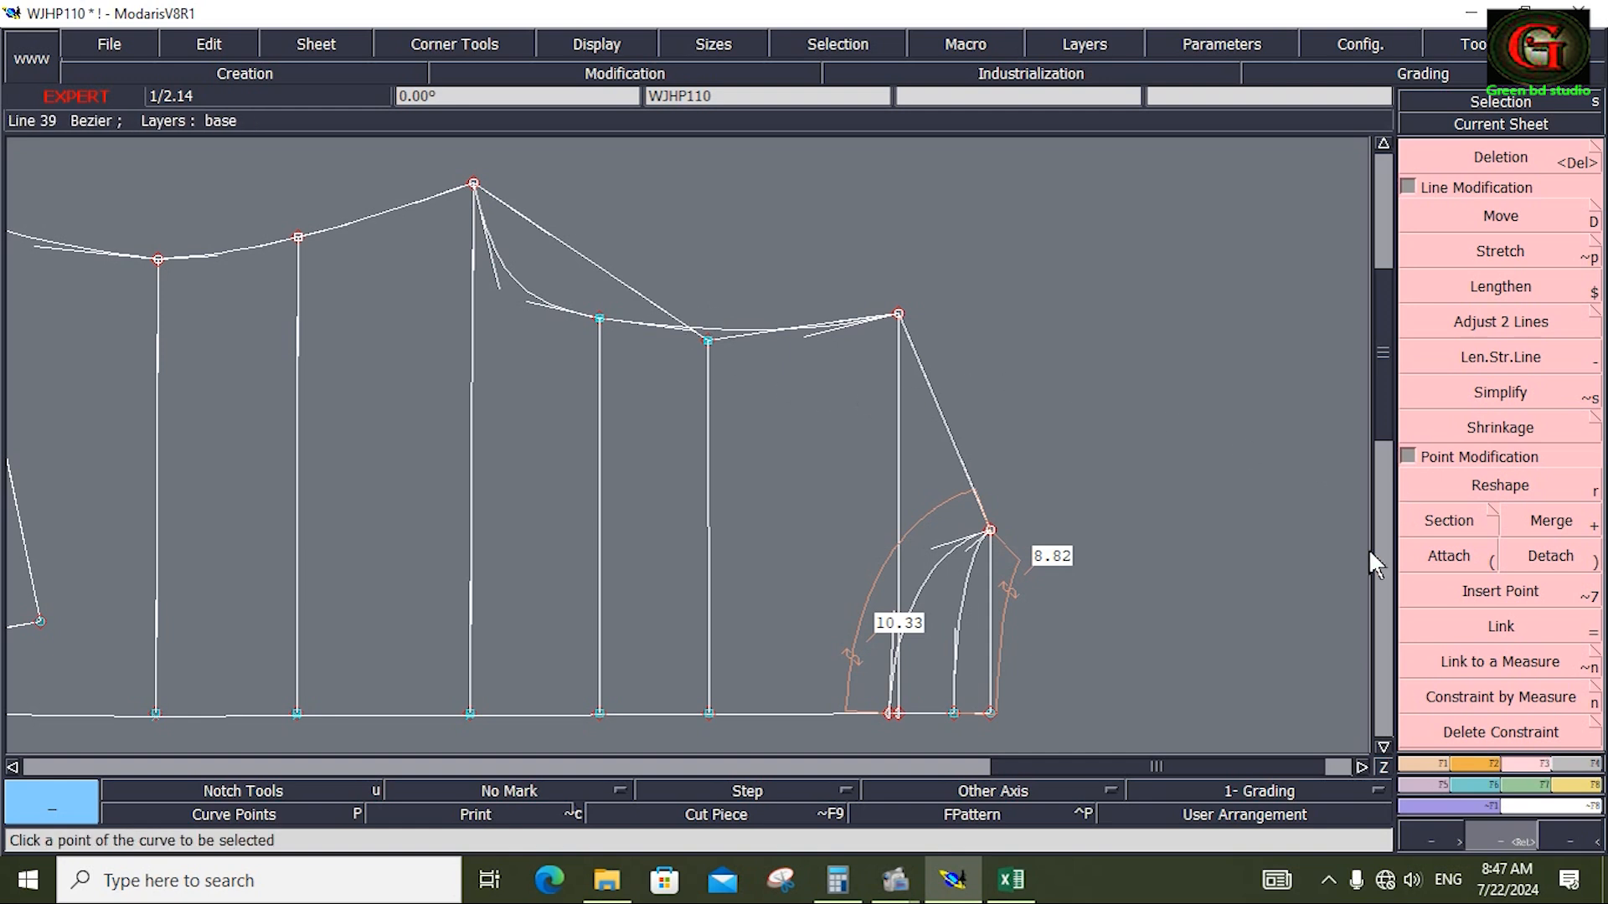
key(x)
click(949, 430)
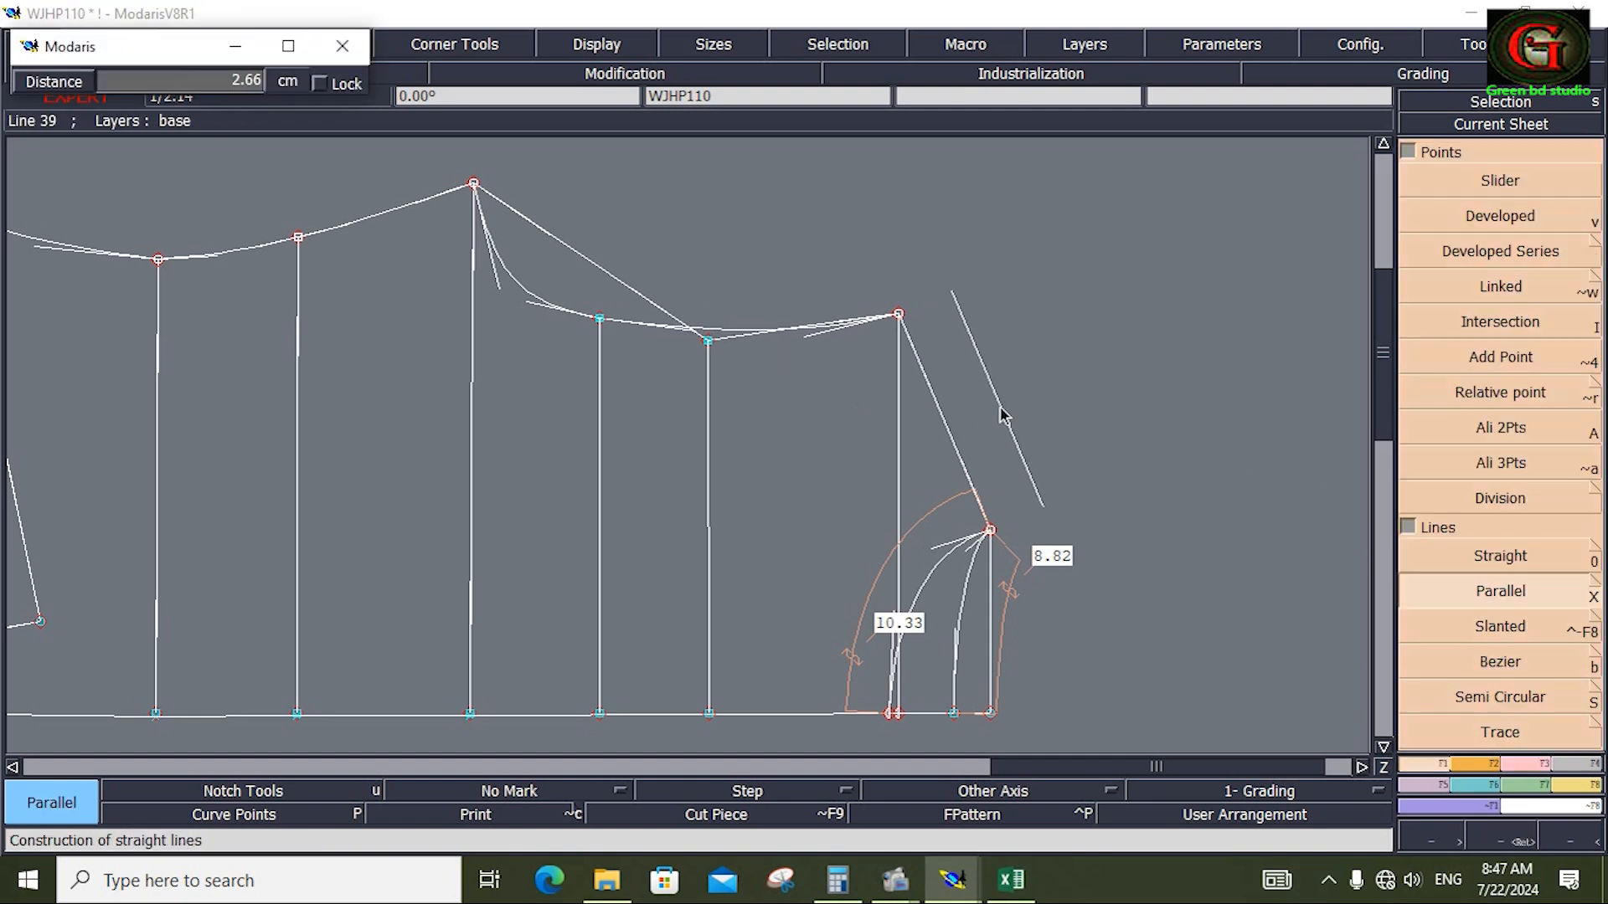
text(18.00)
key(BackSpace)
key(Return)
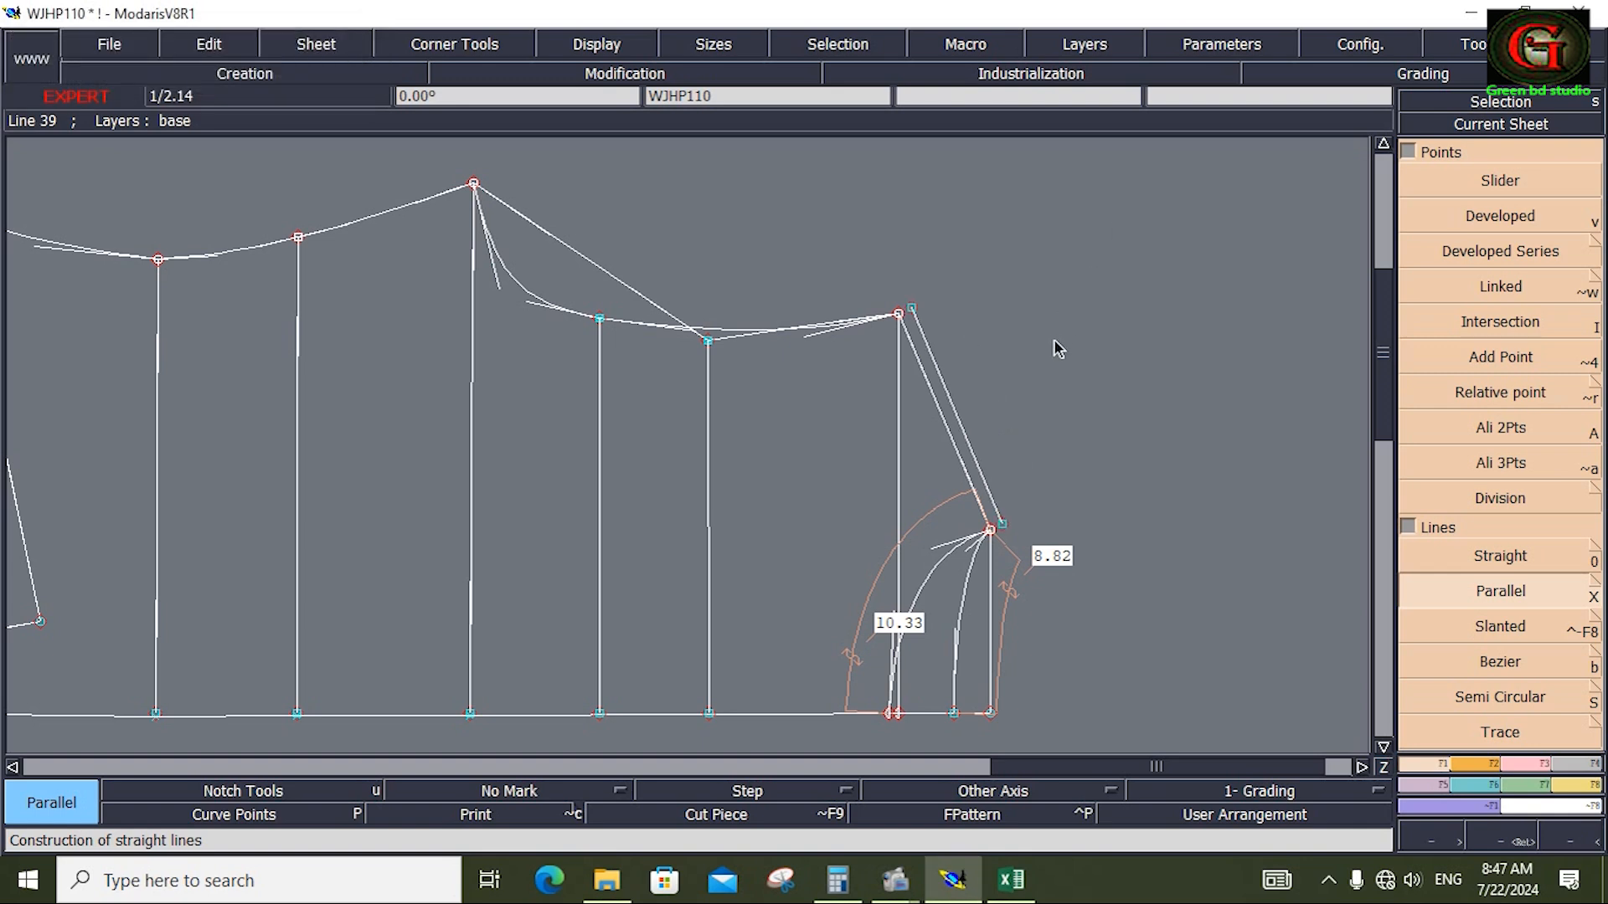
key(ctrl+z)
Draw parallels to the shoulder line, one on its outer side and one on its inner side at -1.5 cm
click(951, 423)
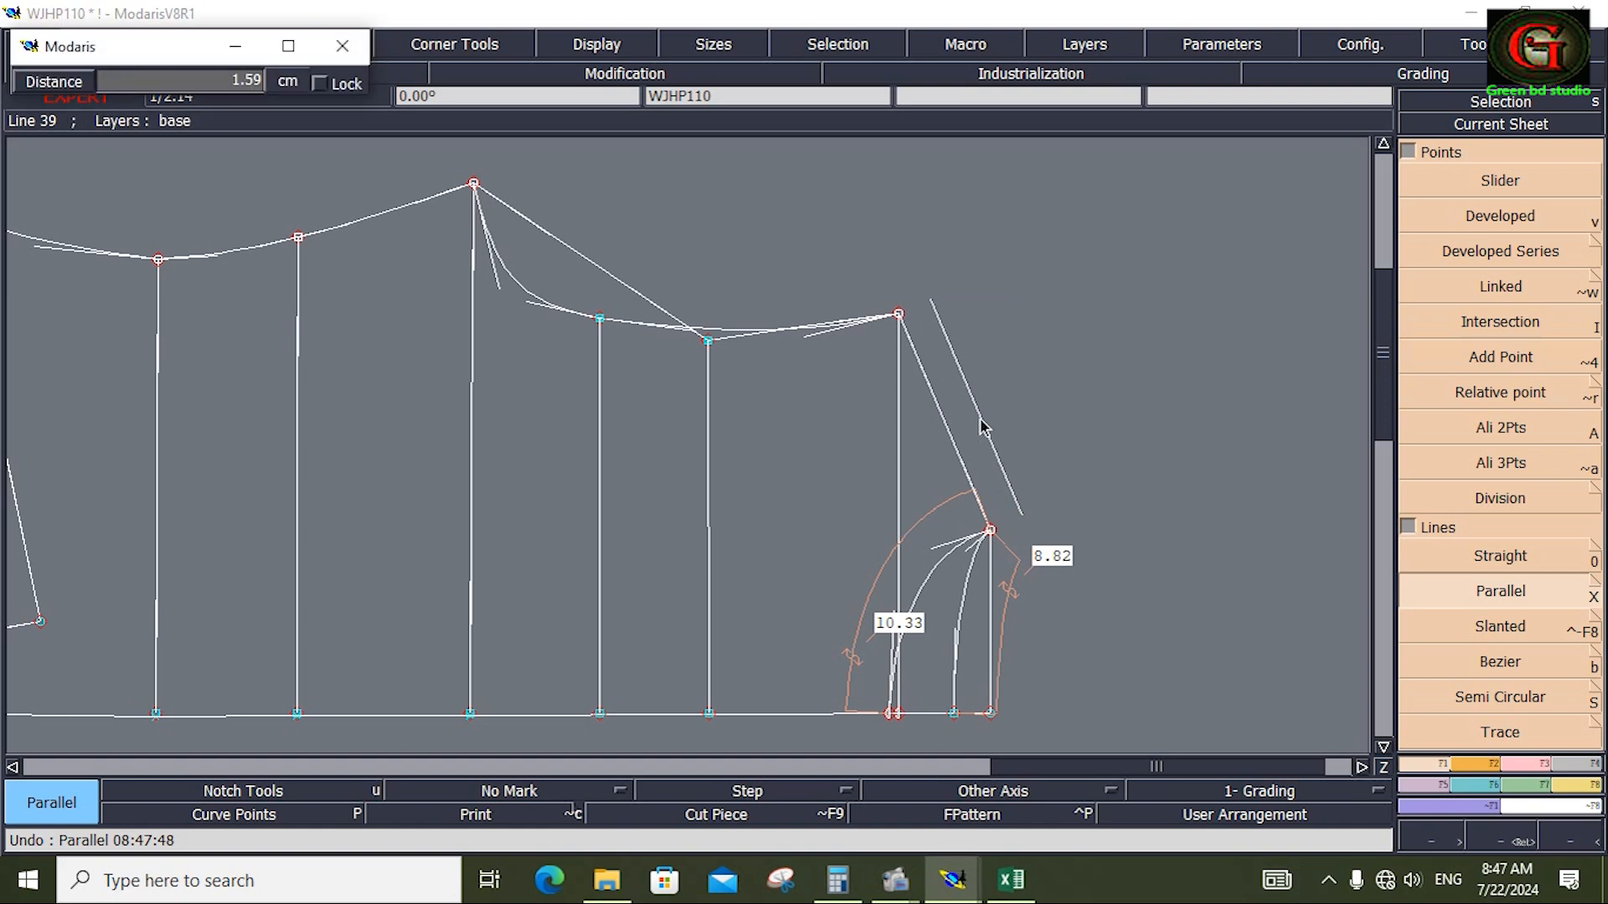
text(0.63)
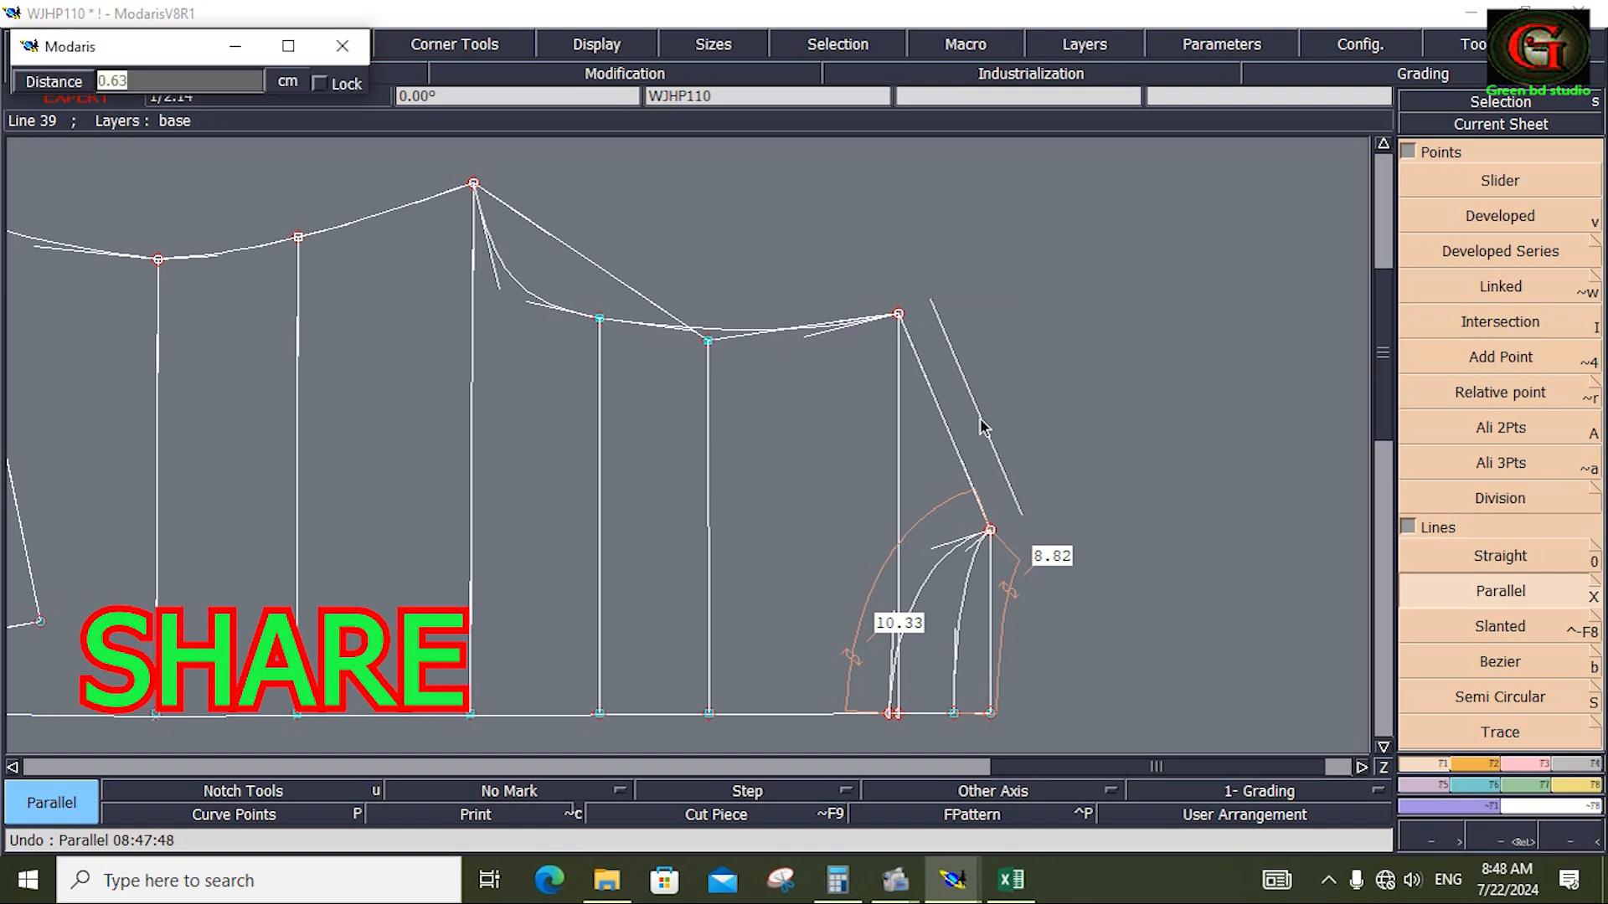
key(Return)
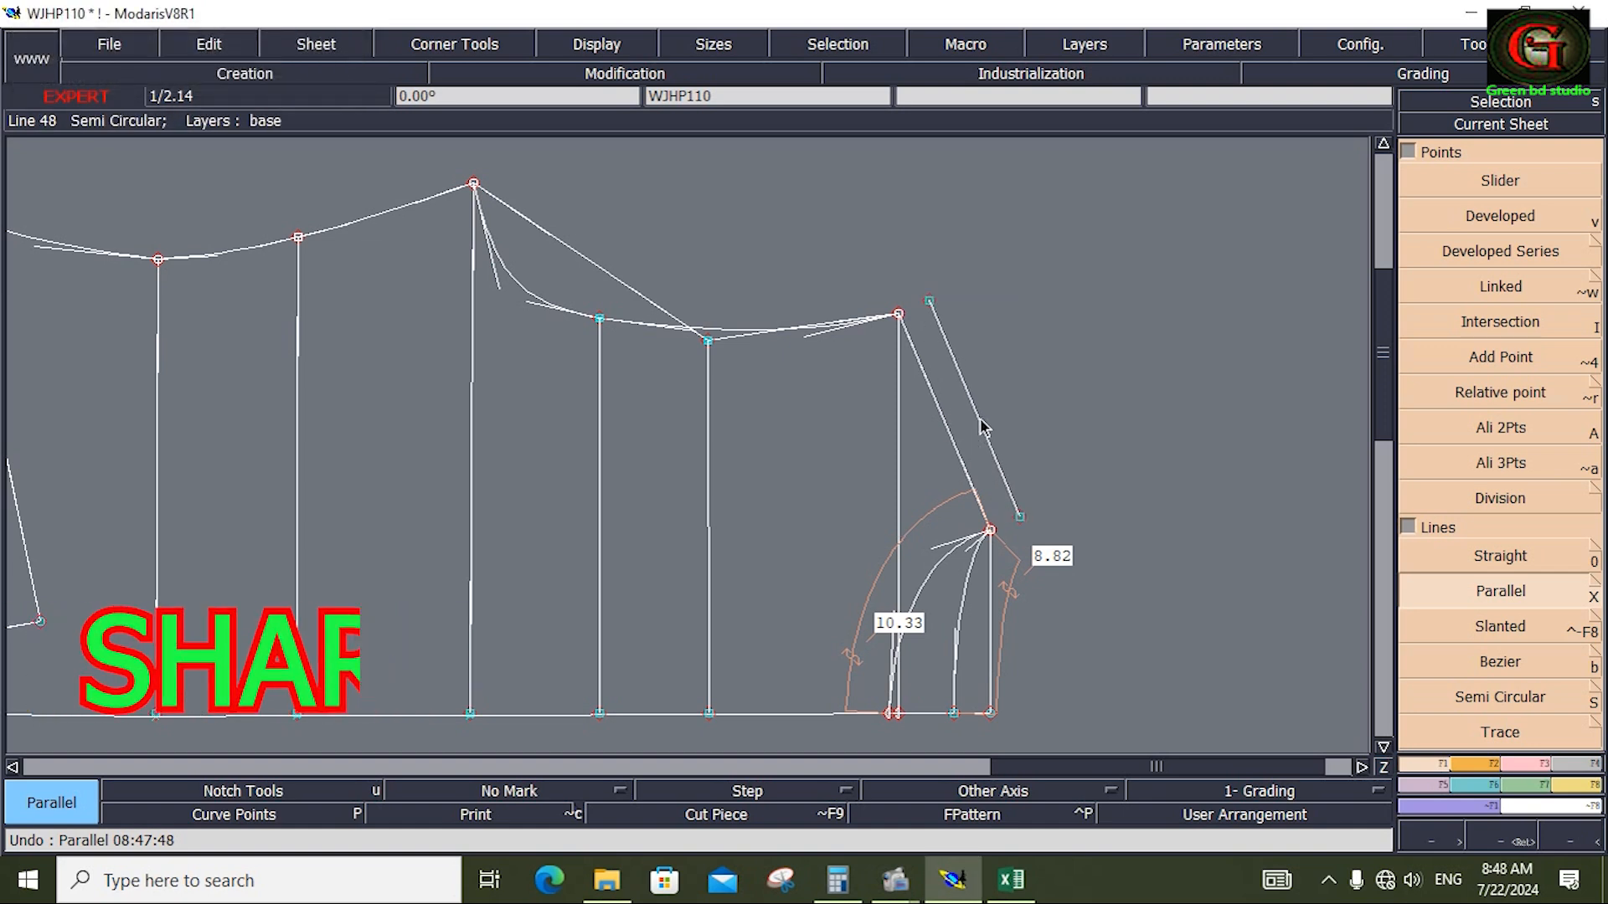
click(982, 428)
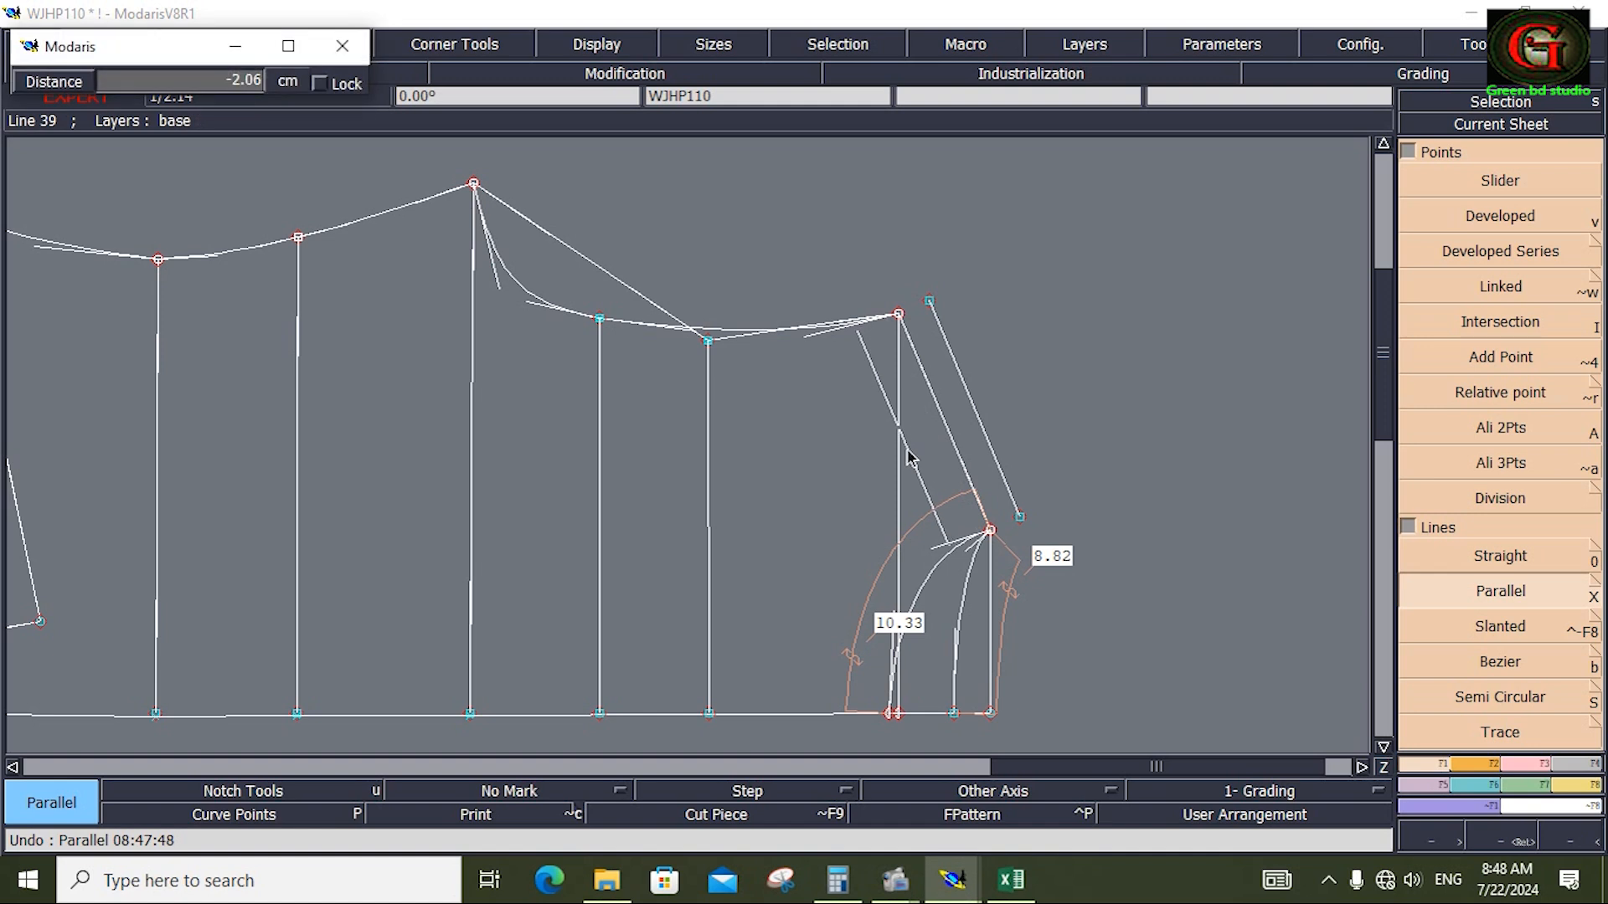
text(-1.5)
key(Return)
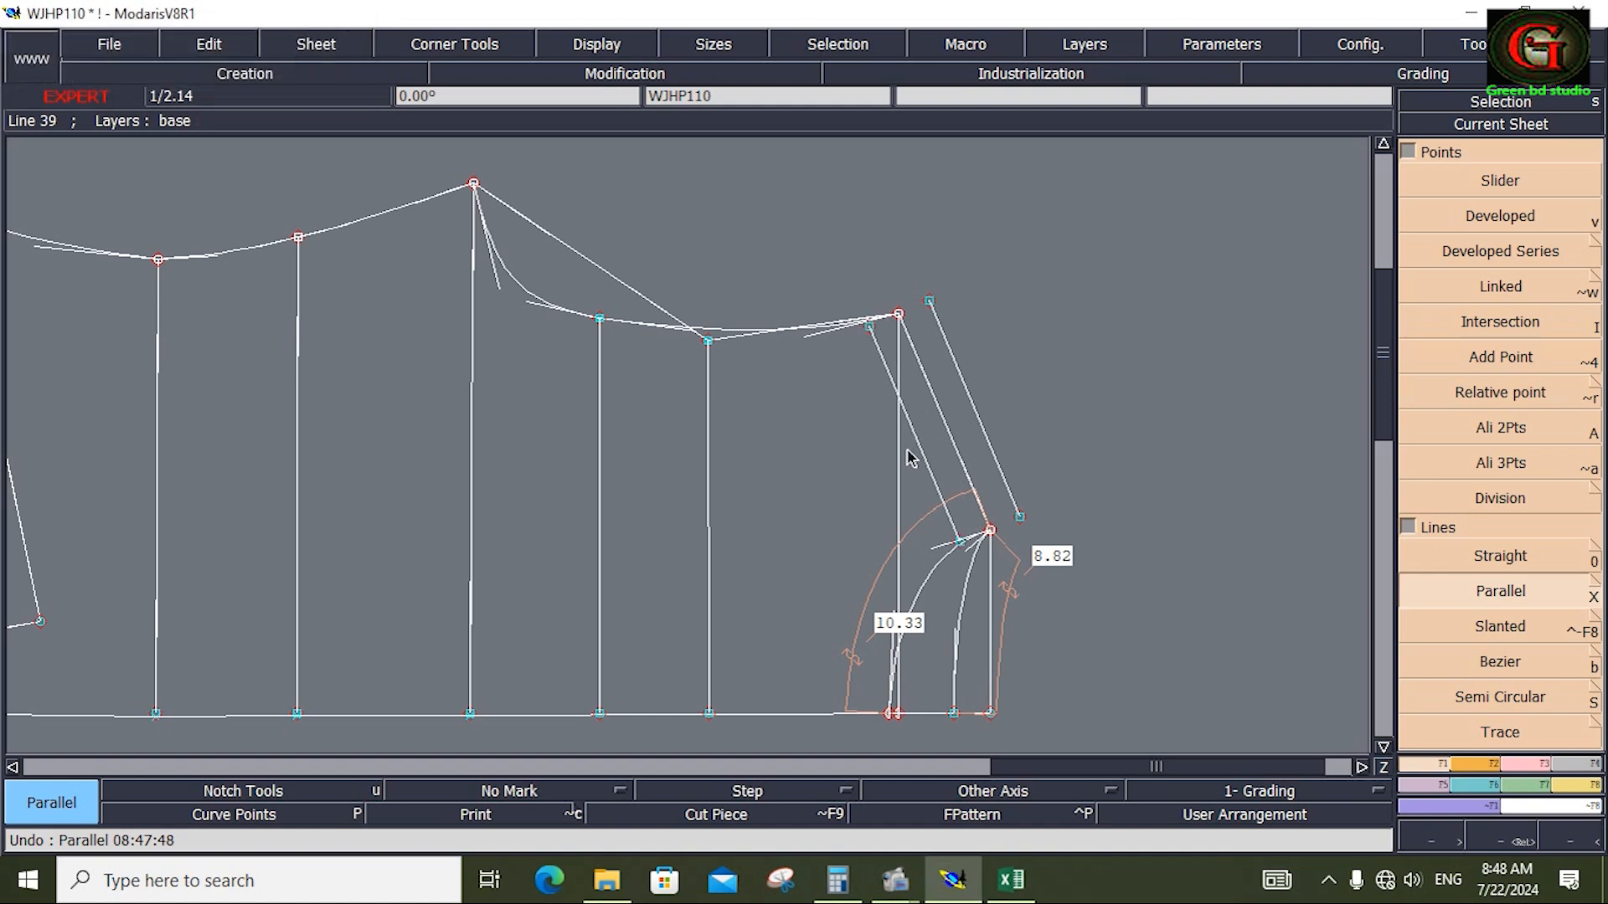
Delete the existing front and back armhole lines between the underarm and the original shoulder point
key(Delete)
click(721, 332)
click(634, 289)
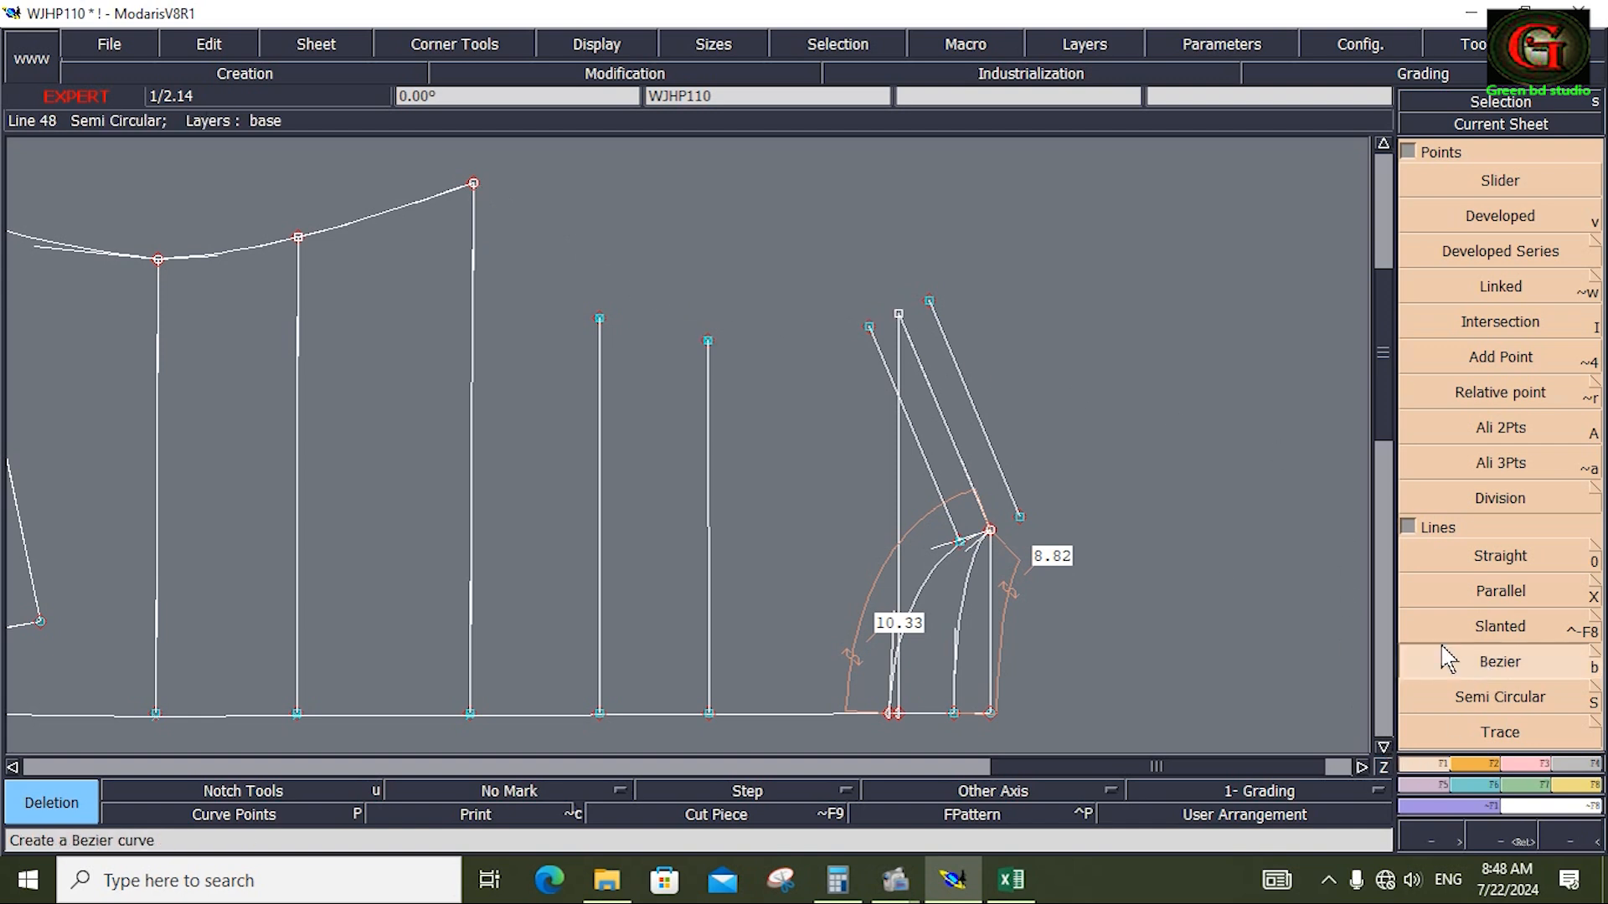
Draw Bezier front and back armholes from the underarm through their across points to the inner and outer shoulder parallels respectively
click(1474, 660)
click(869, 326)
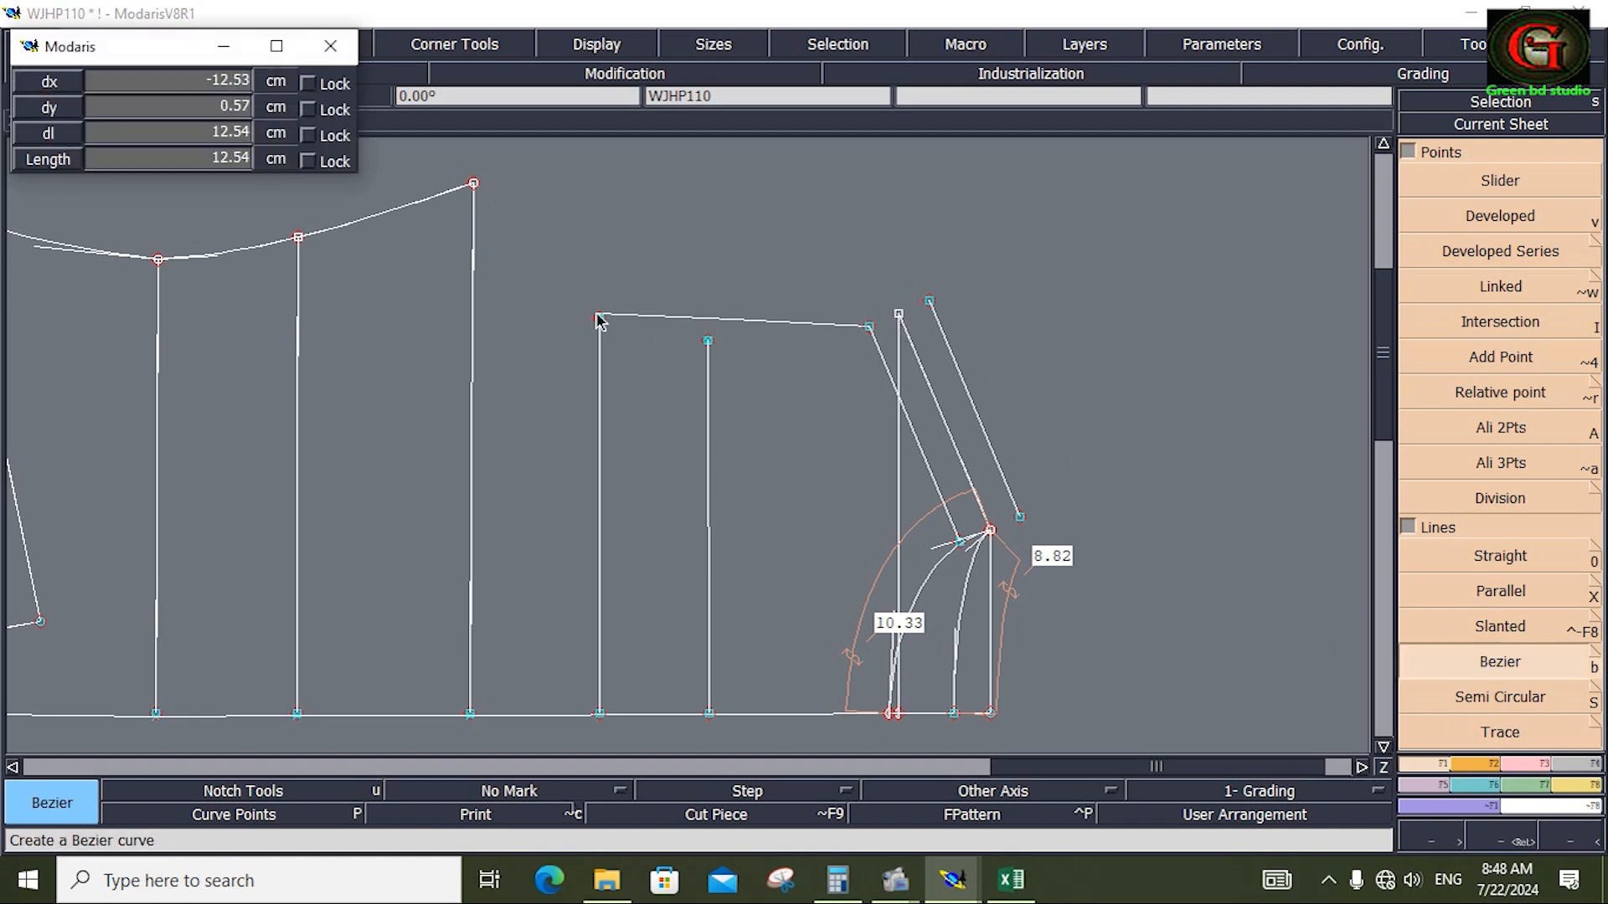
click(599, 319)
click(473, 182)
click(708, 341)
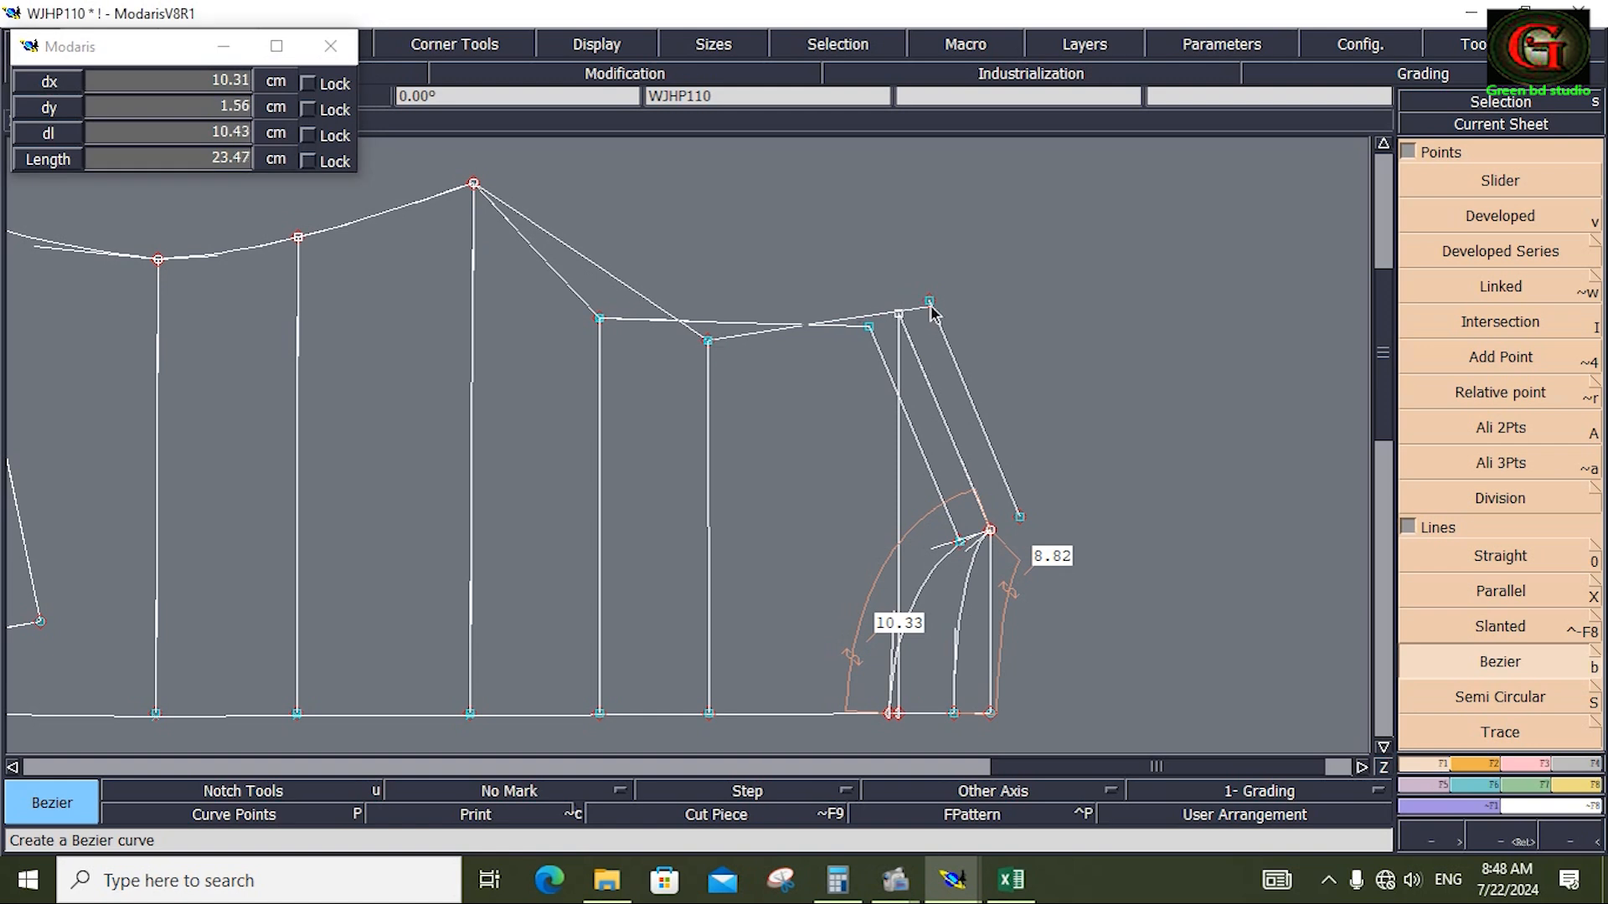
click(899, 314)
Reshape the front armhole into a curve by adjusting its tangents at the underarm, across-front point and shoulder end
key(r)
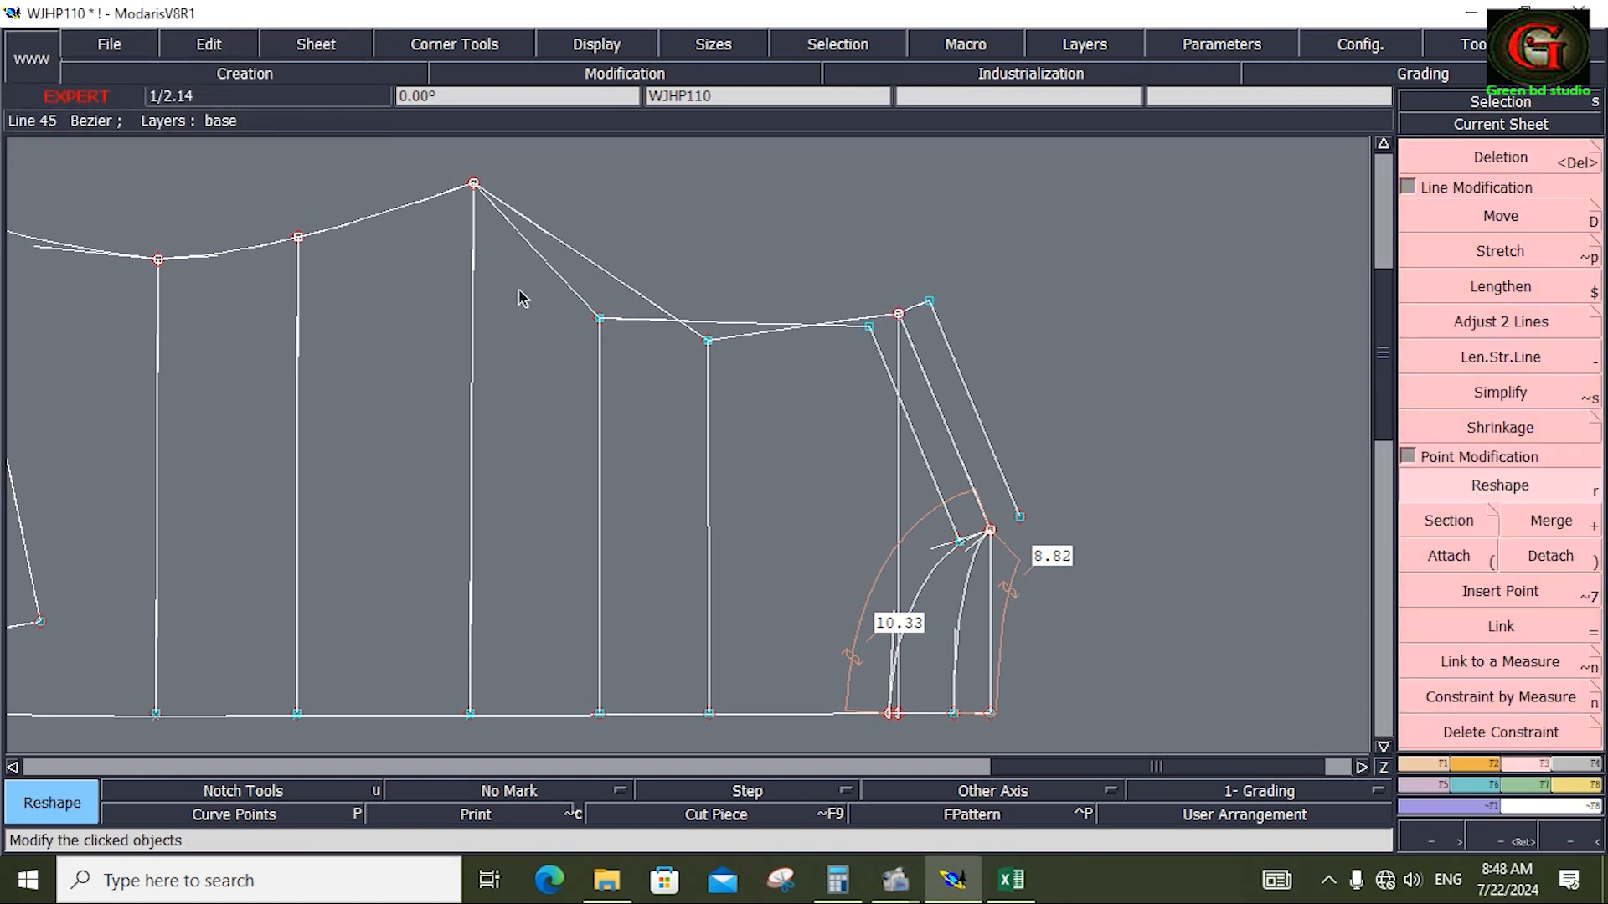
drag(511, 228, 531, 305)
drag(710, 323, 694, 340)
drag(793, 326, 675, 336)
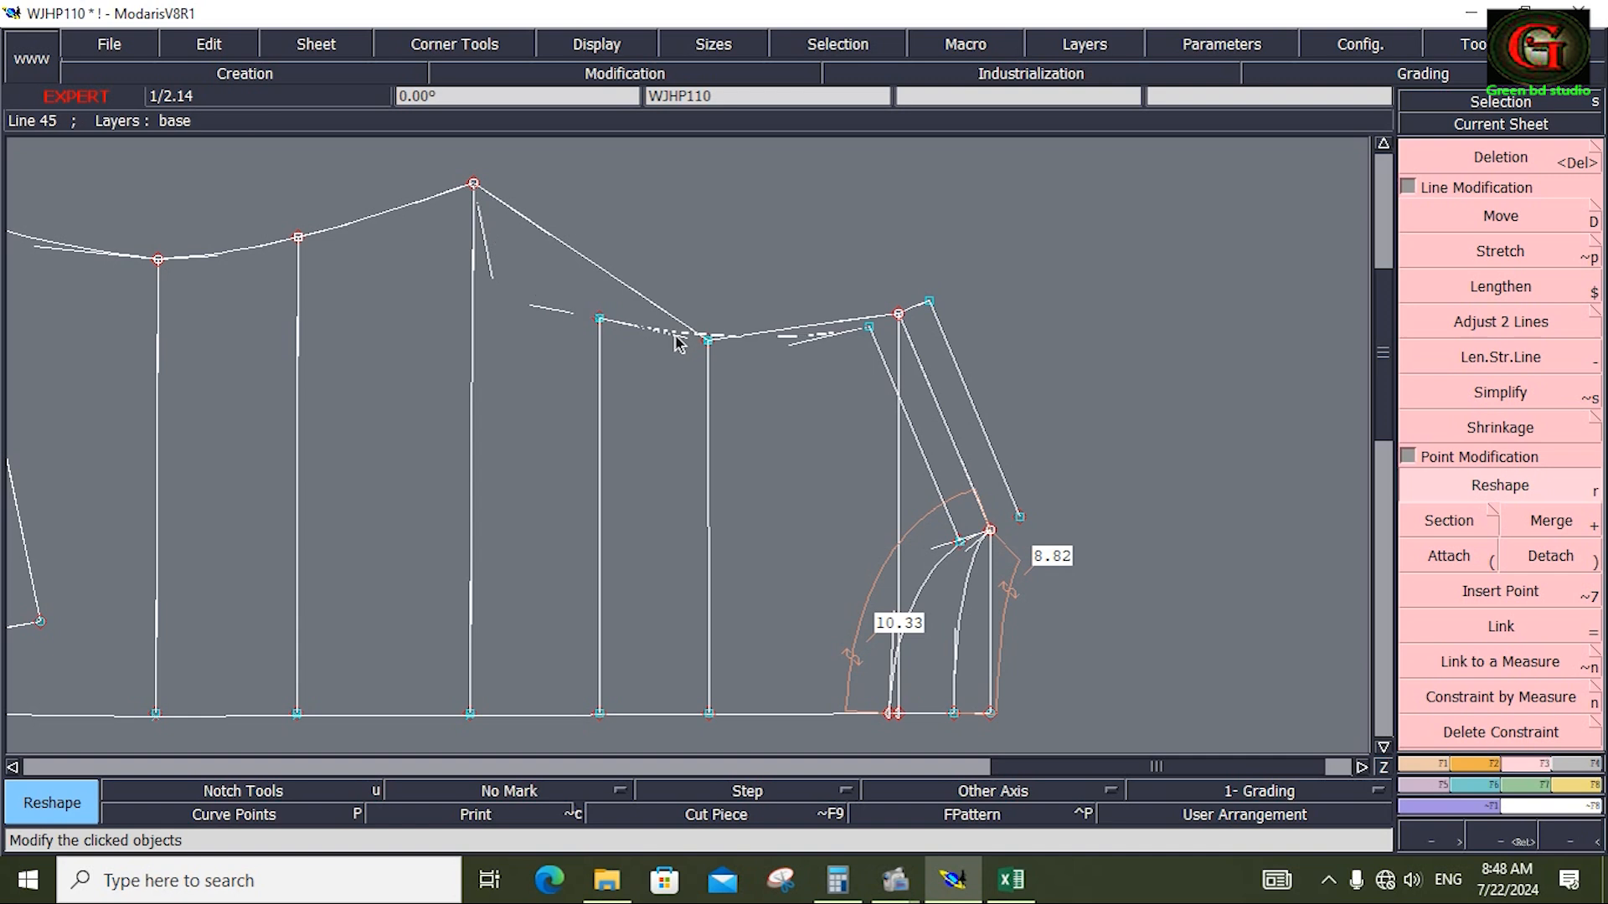
drag(531, 304, 555, 303)
drag(675, 335, 646, 329)
drag(789, 344, 634, 329)
drag(492, 277, 548, 302)
Reshape the back armhole into a smooth curve with its underarm and across-back tangents, refining the front curve's across-point tangent alongside
drag(634, 329, 719, 284)
drag(720, 346, 714, 359)
drag(629, 328, 643, 341)
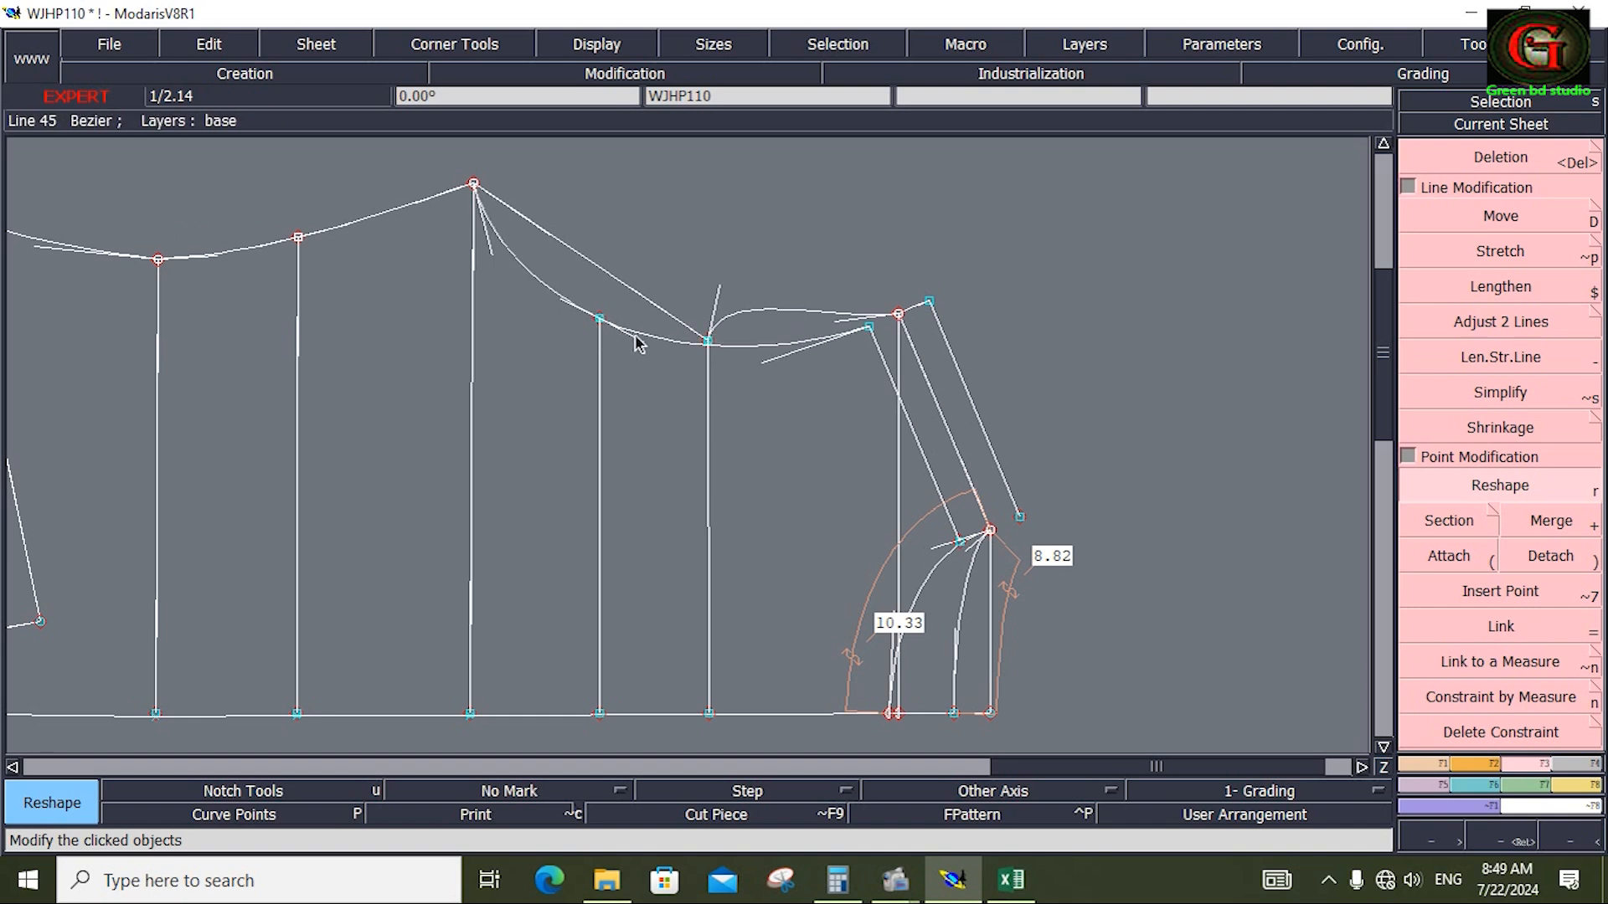
drag(553, 239, 524, 279)
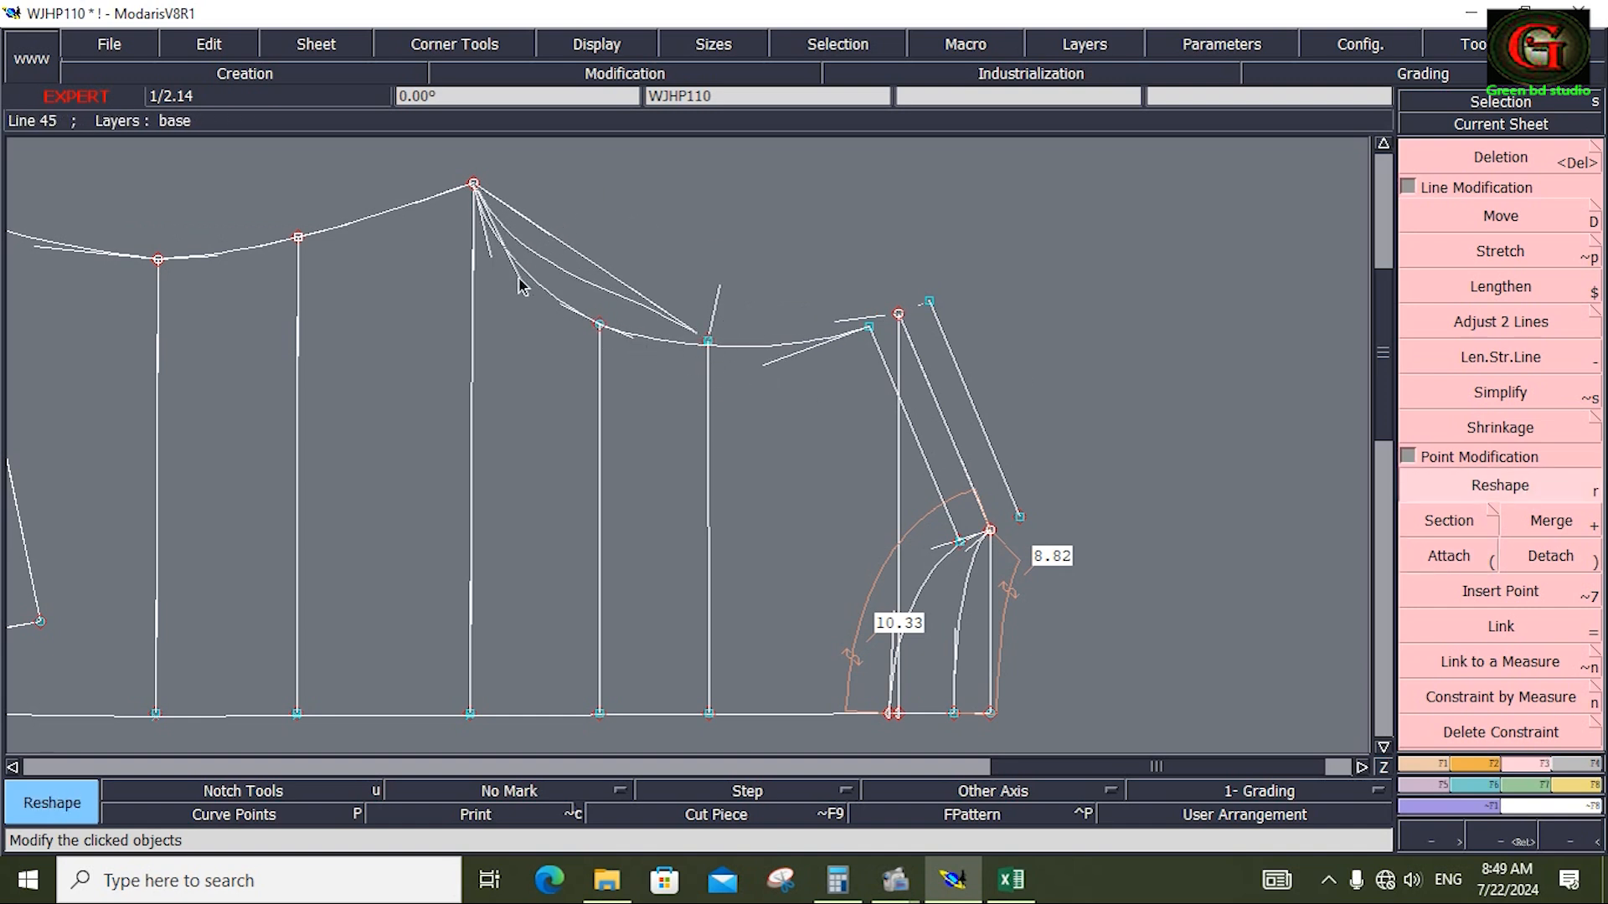
drag(662, 302, 596, 314)
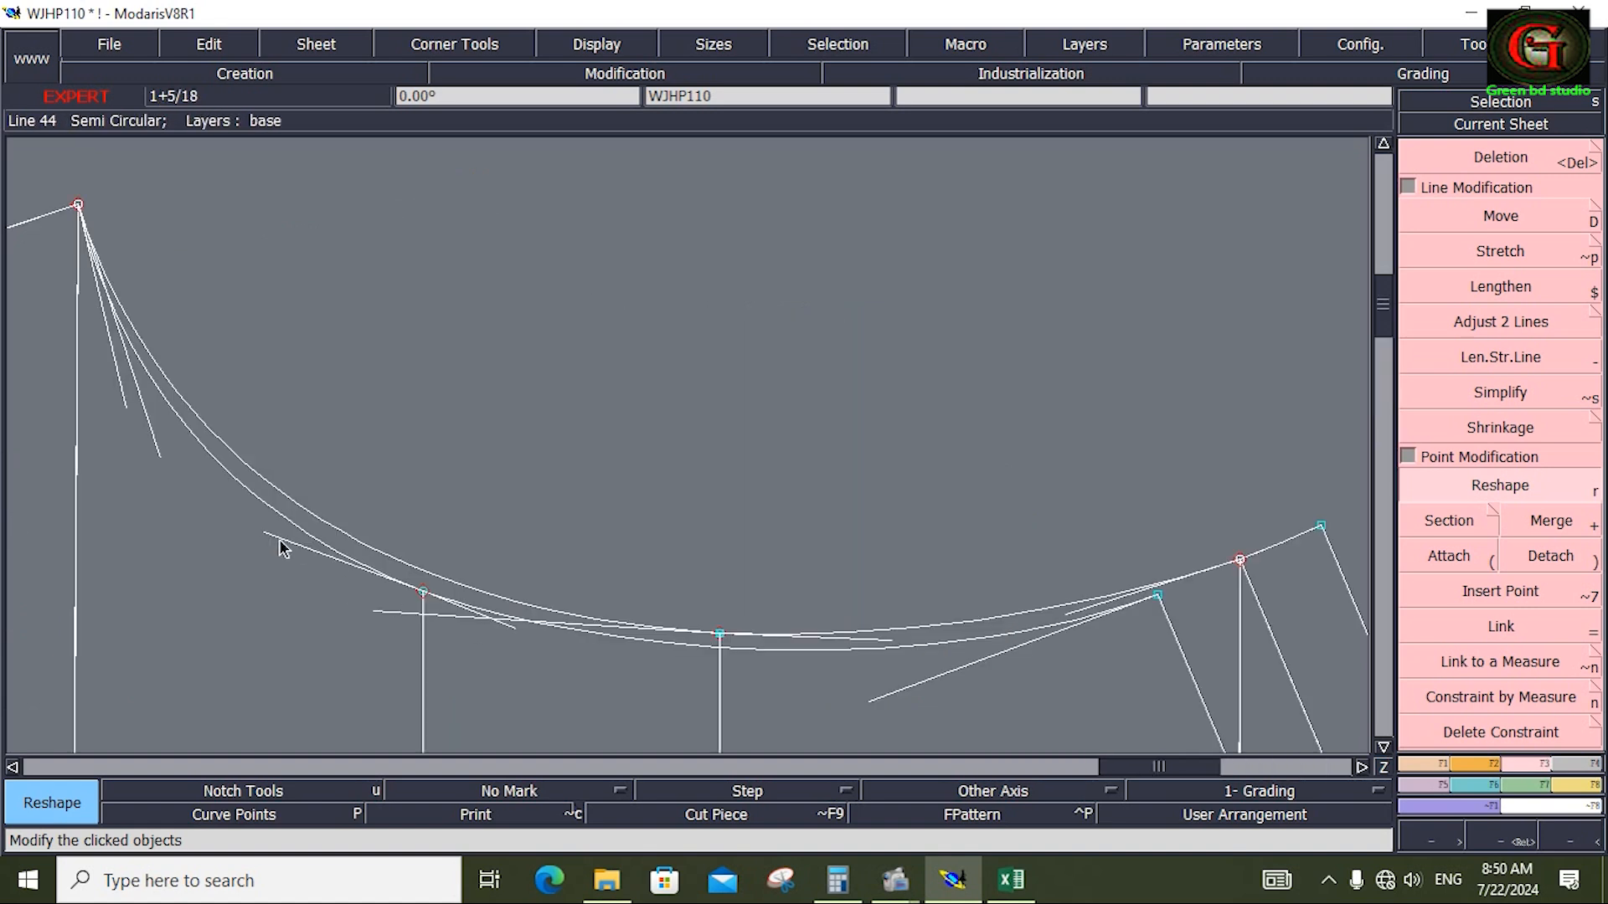
Fine-tune the front armhole tangents around the across-front point and at the shoulder end
drag(279, 538, 267, 529)
drag(511, 629, 487, 617)
drag(870, 702, 876, 690)
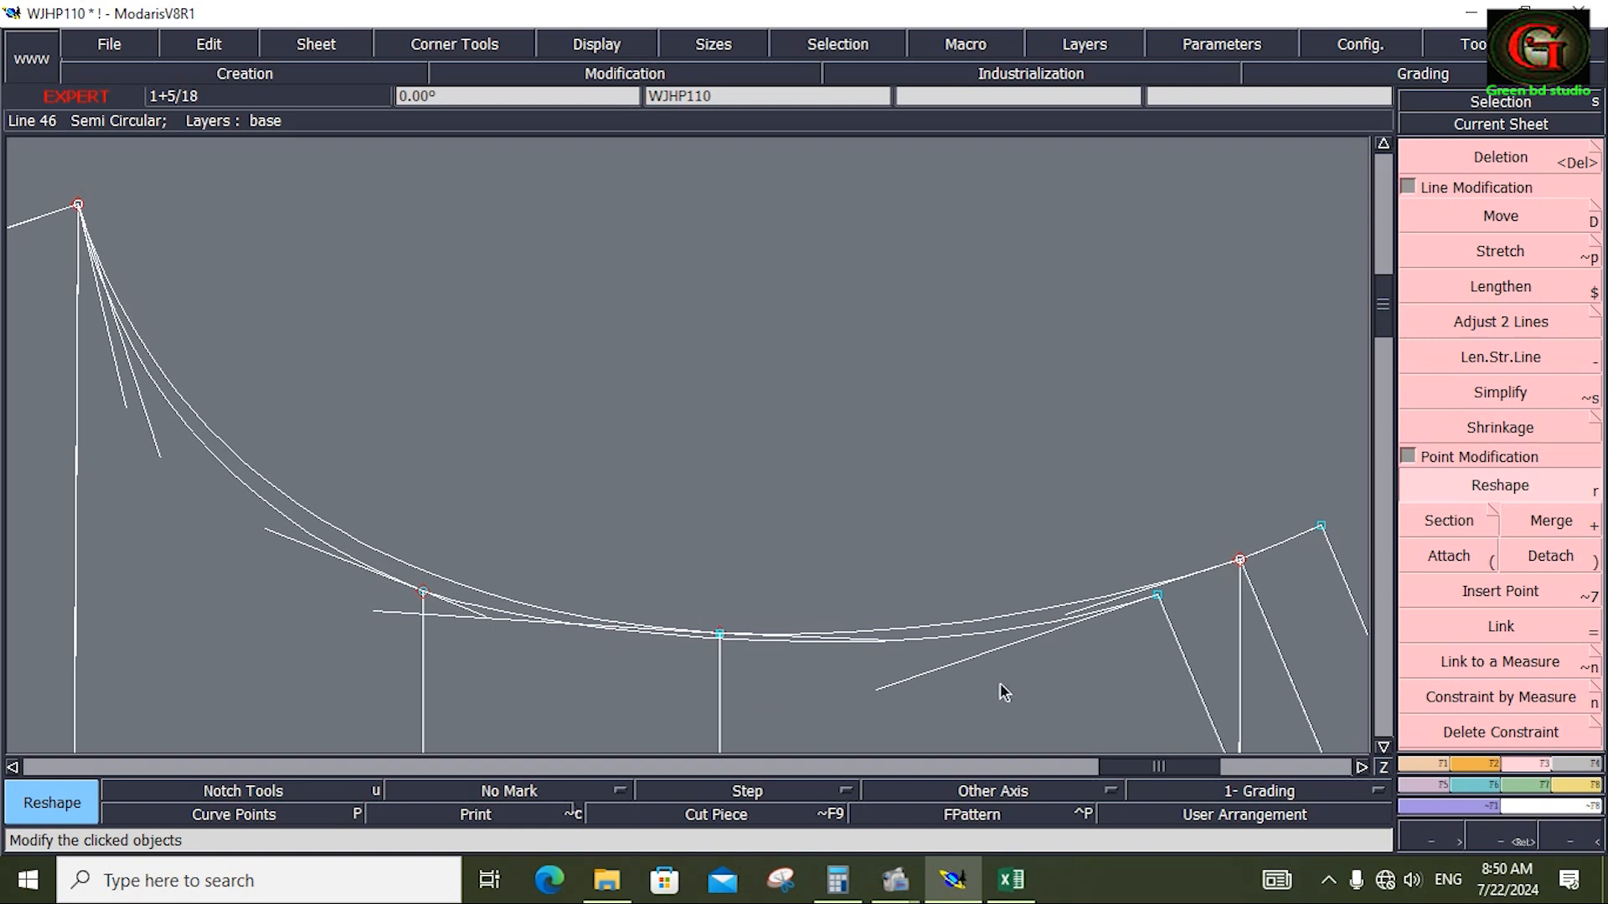
Use Adjust 2 Lines to extend the back neckline to the outer shoulder parallel and trim the front neckline to the inner one
key(Home)
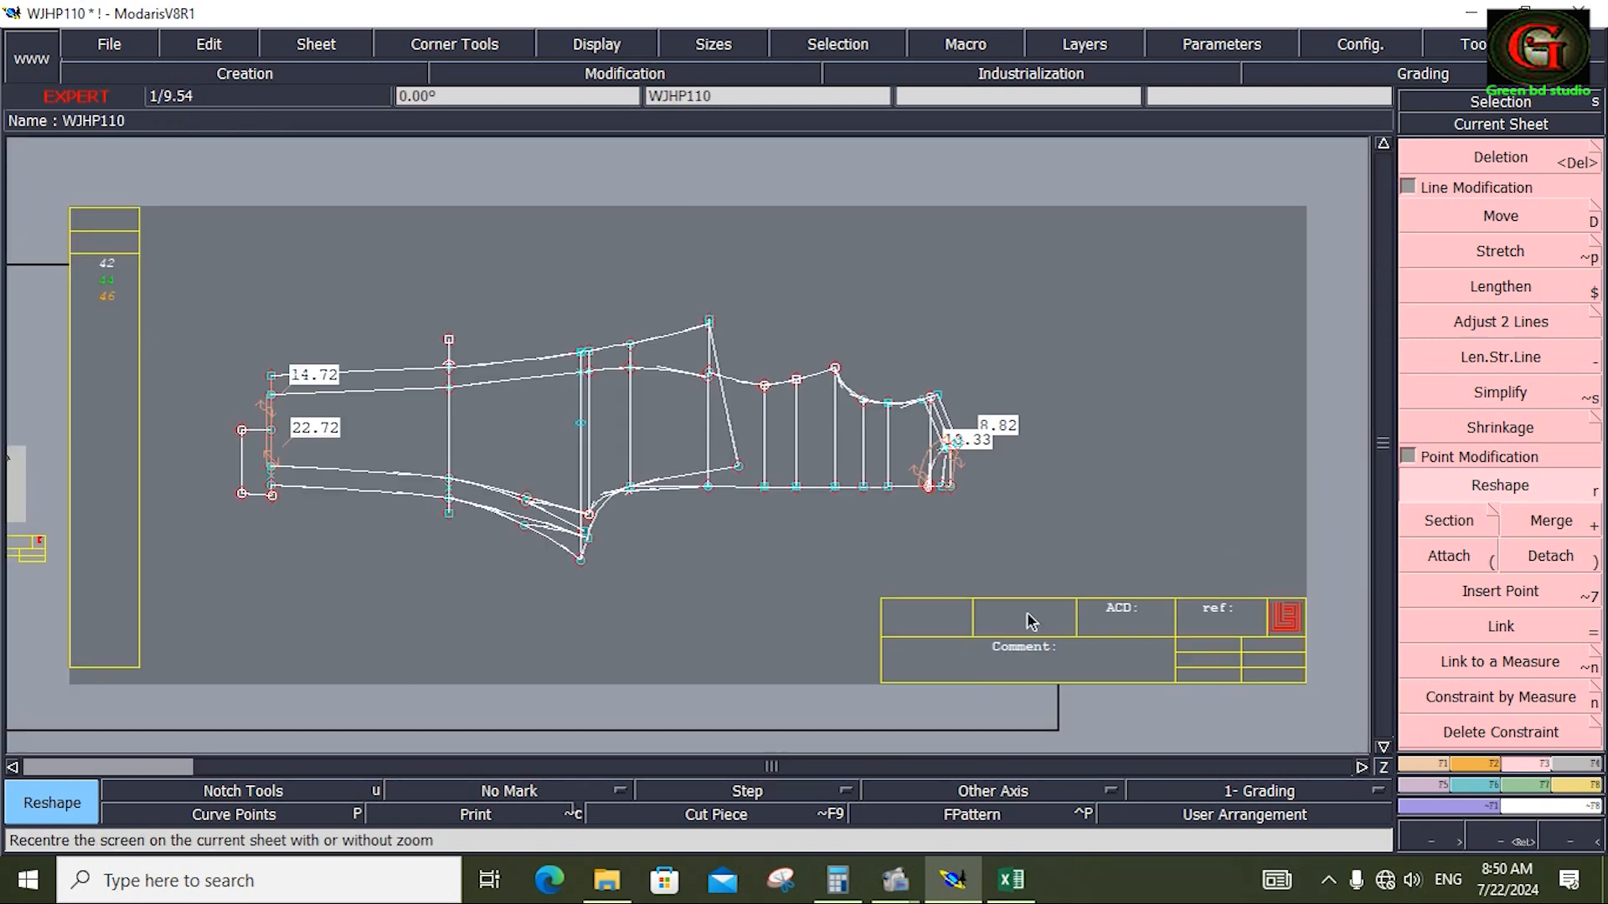
key(Return)
drag(663, 300, 971, 515)
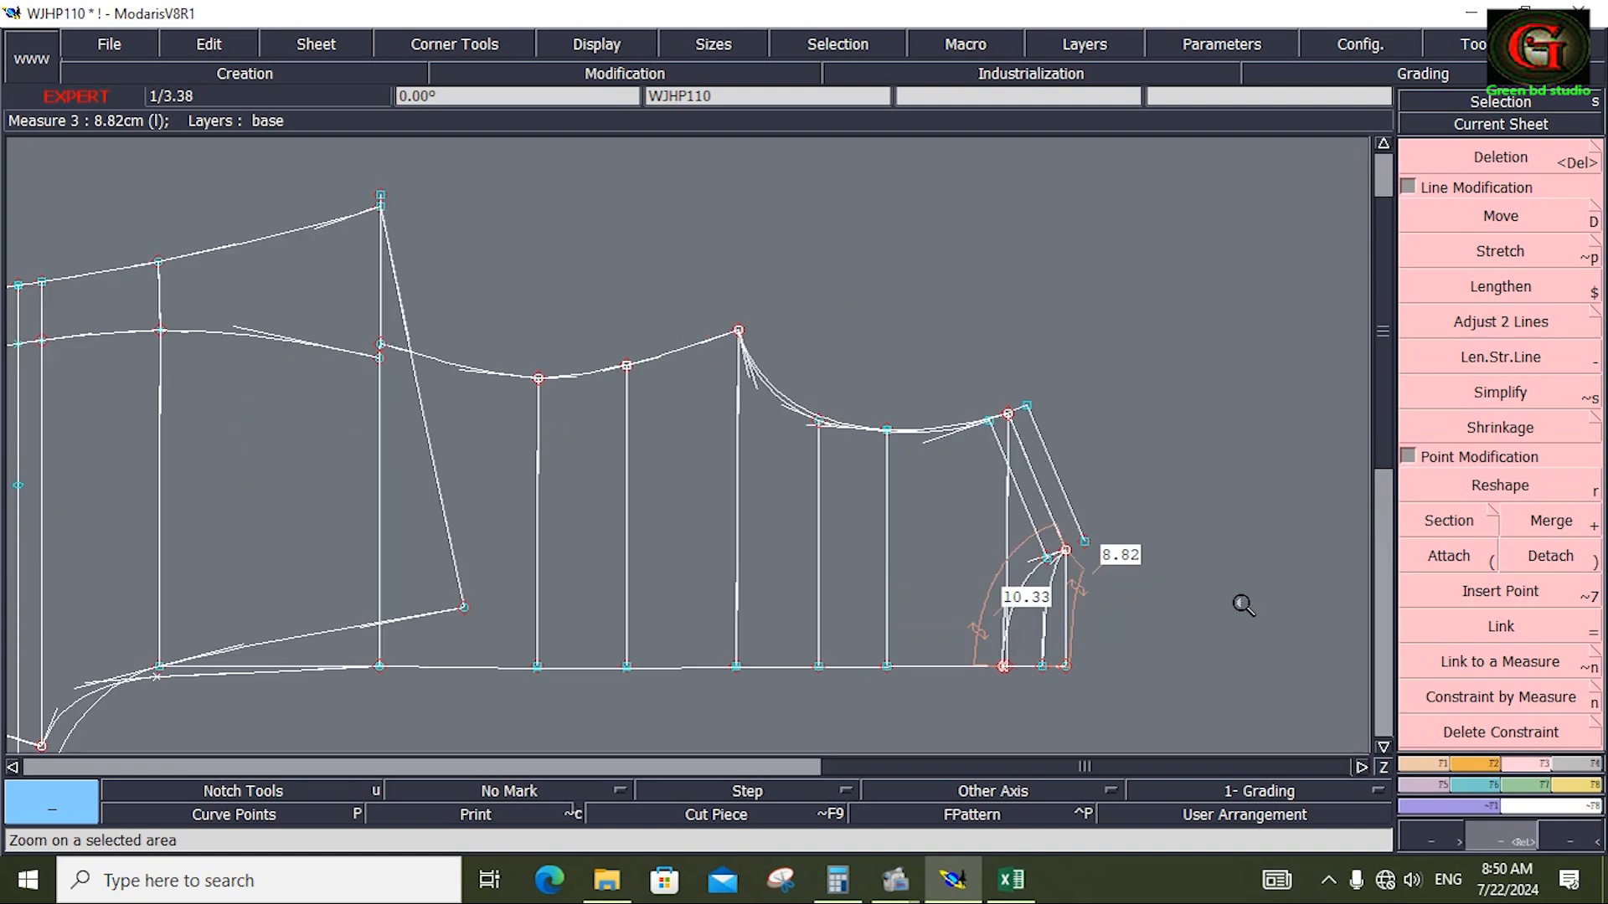
drag(919, 450, 1117, 733)
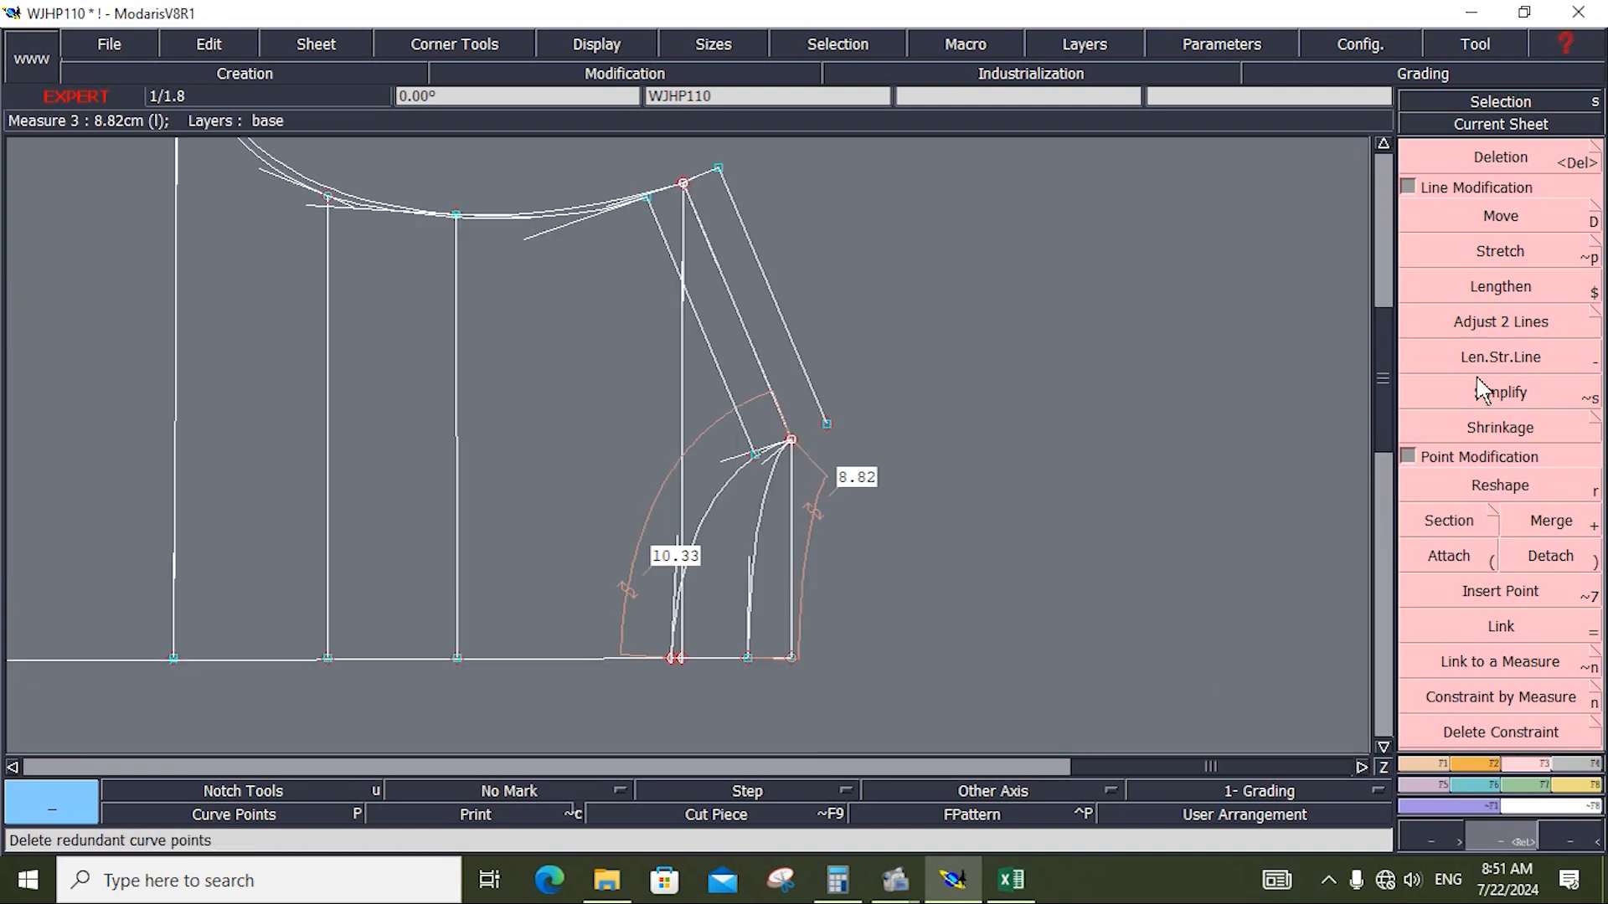
click(1499, 325)
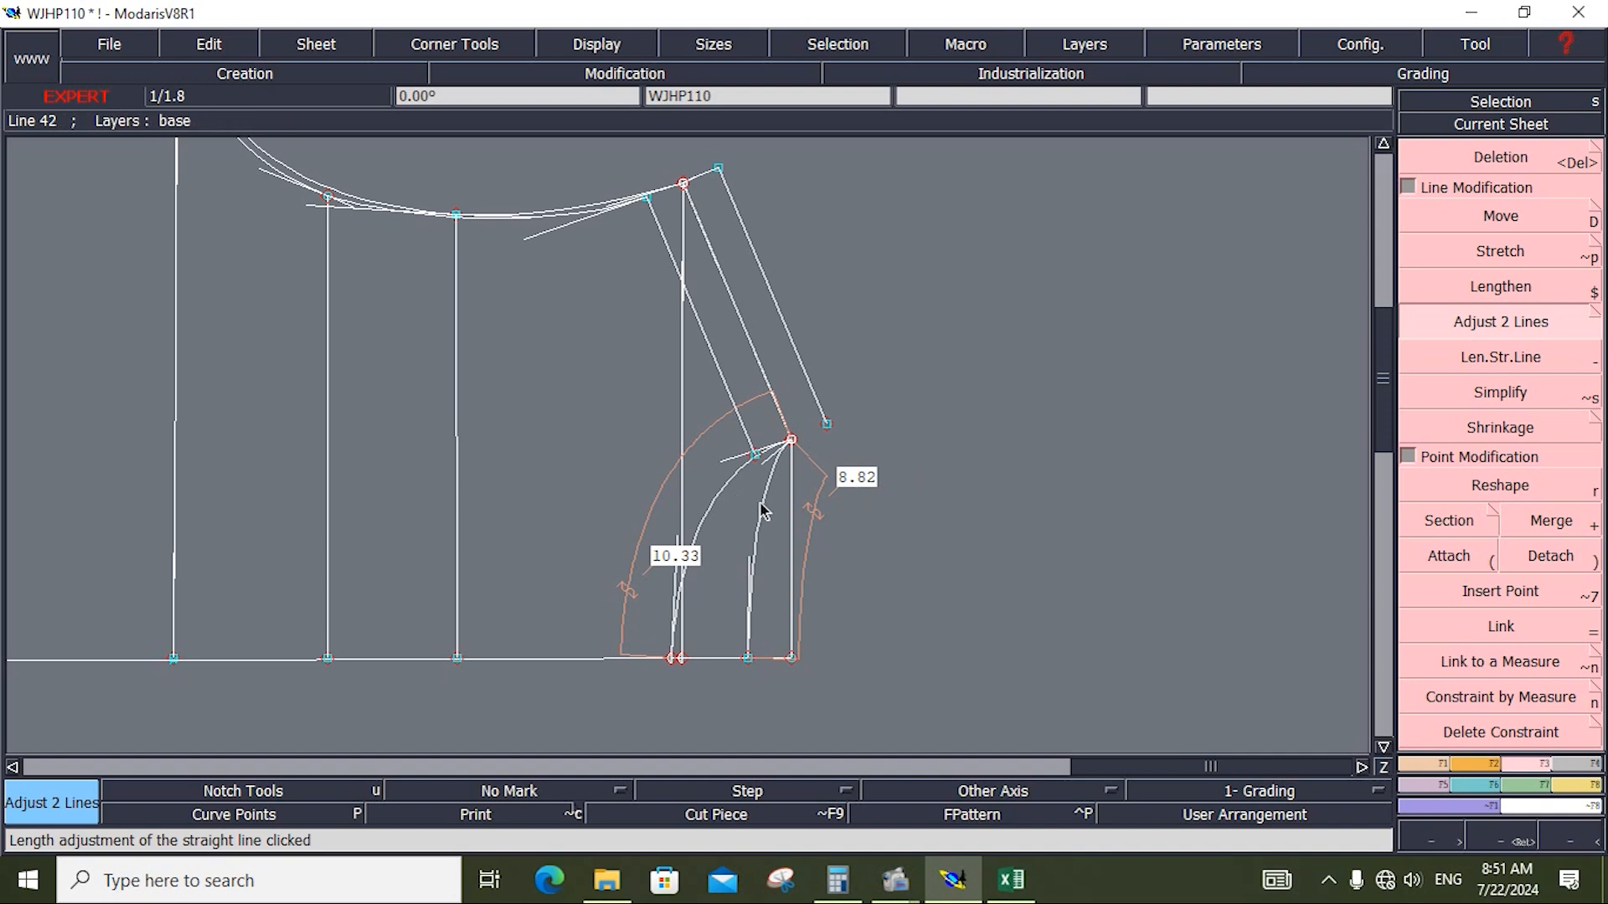
click(820, 408)
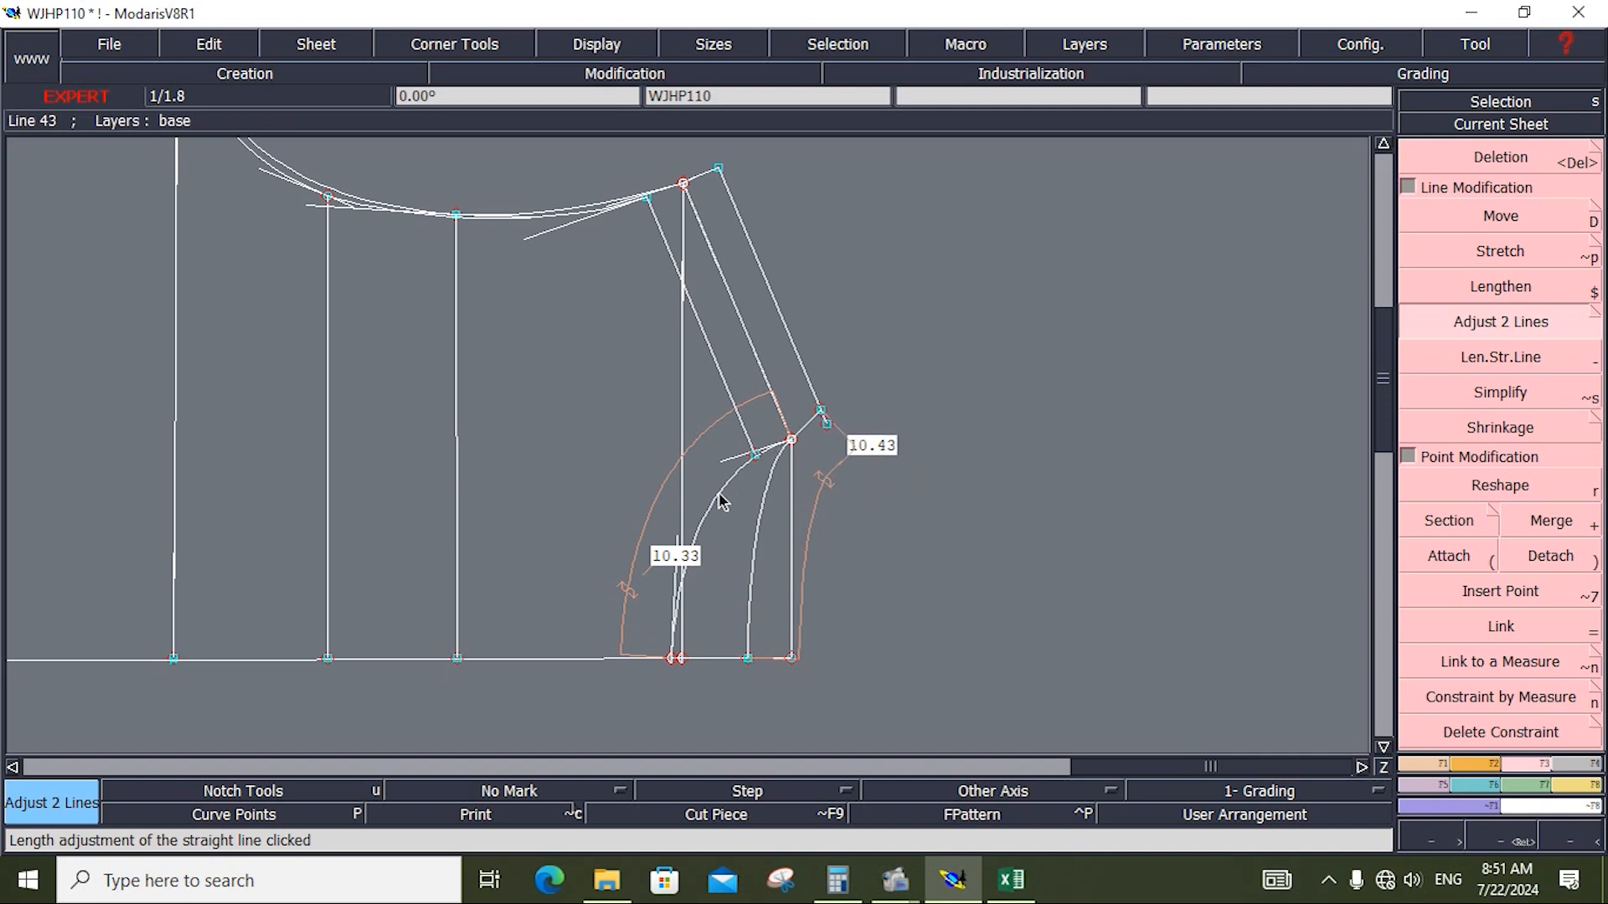
click(740, 432)
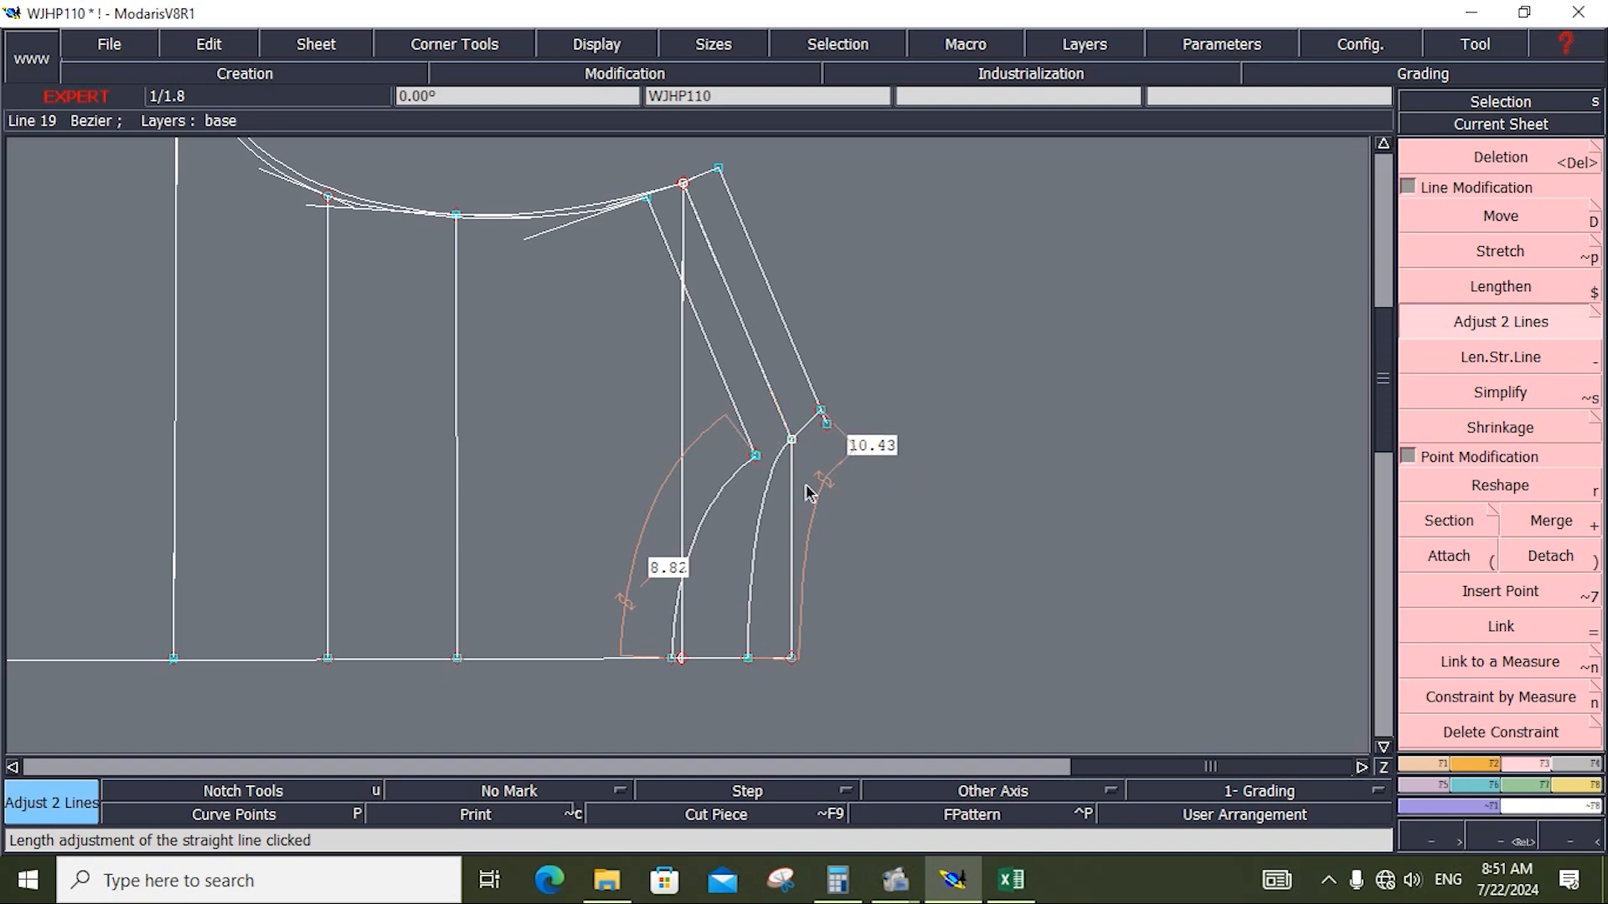
Attach the front neckline's end to the inner shoulder line's end, and join the outer shoulder line to the extended back neckline's end
click(1449, 555)
click(752, 459)
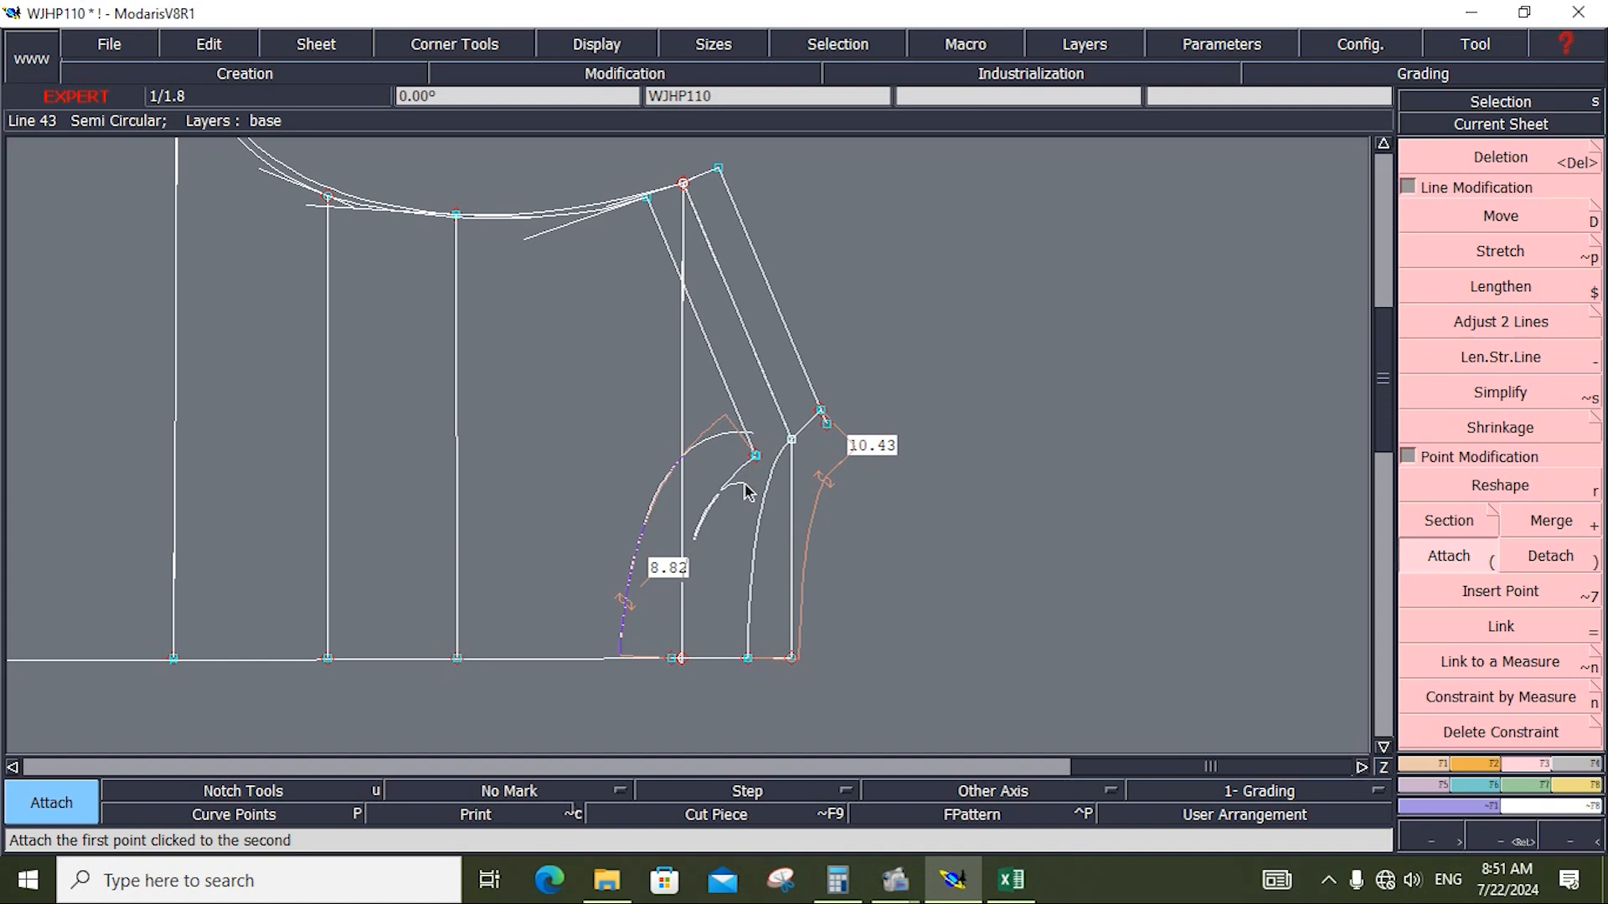
click(744, 471)
click(745, 469)
click(754, 454)
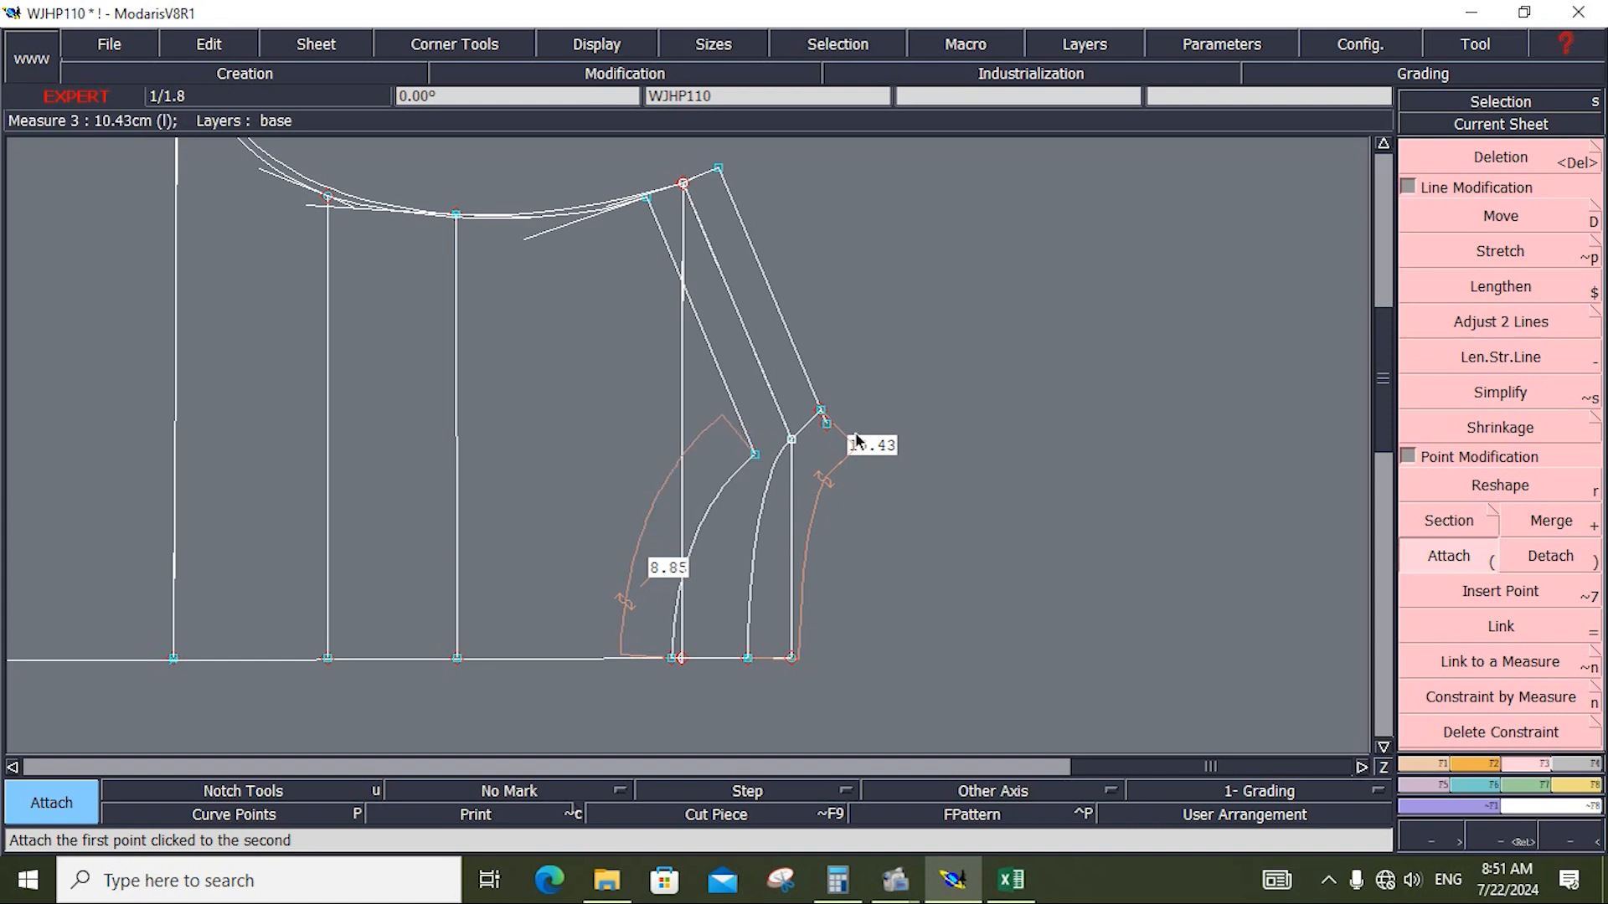
click(826, 423)
click(828, 424)
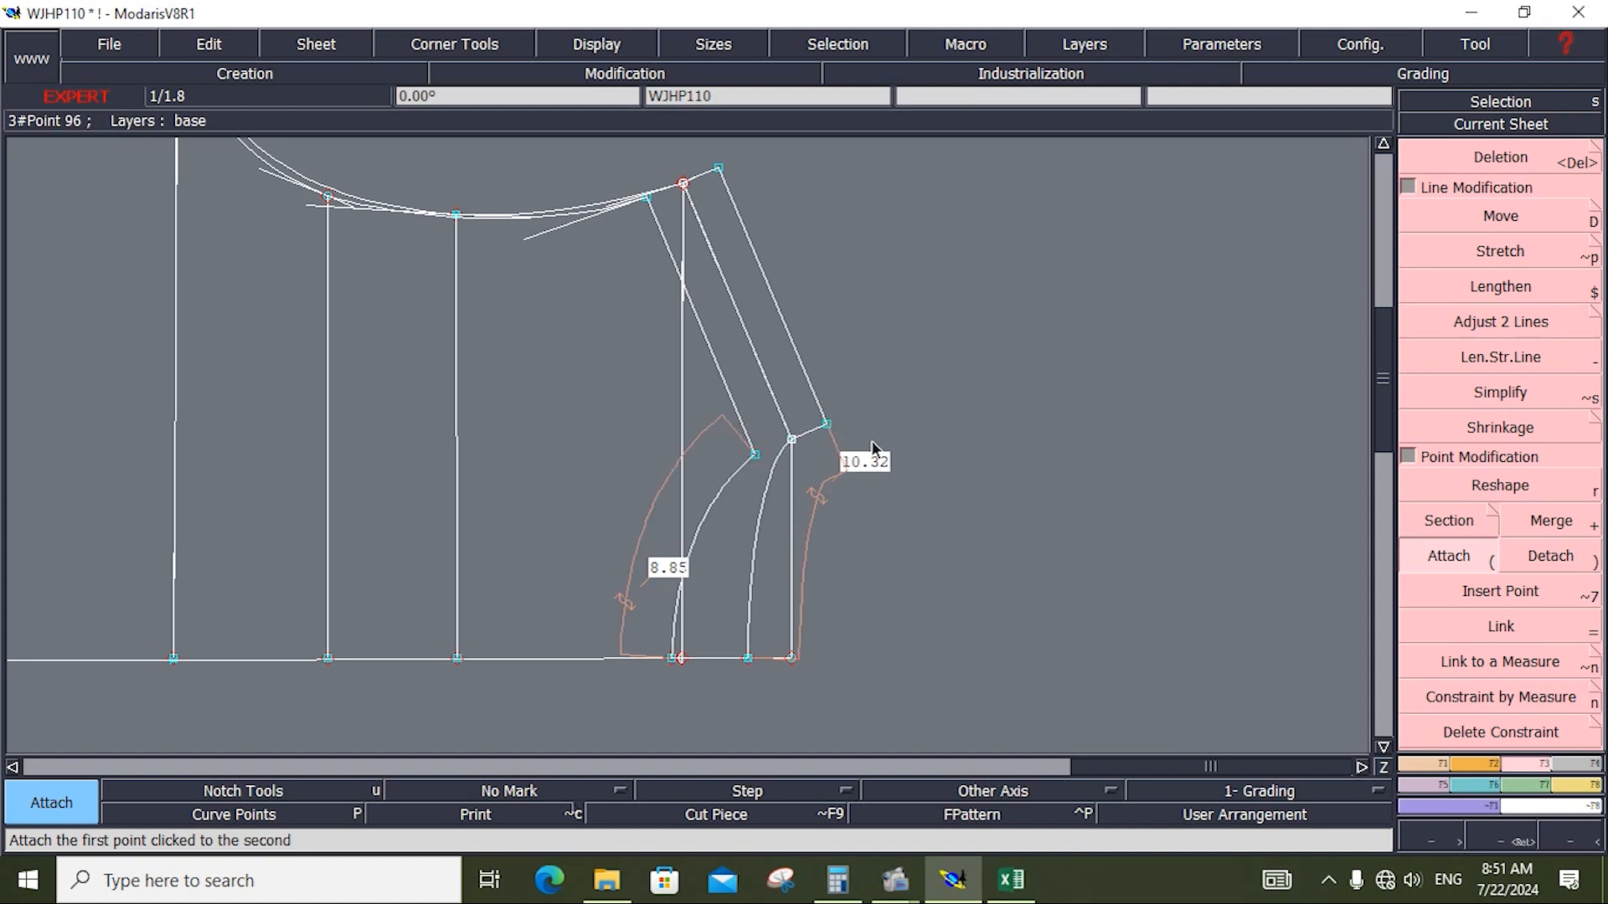
Show the curve points and reshape the upper part of the back neckline into a smoother, slightly deeper curve
key(Return)
drag(636, 385, 861, 720)
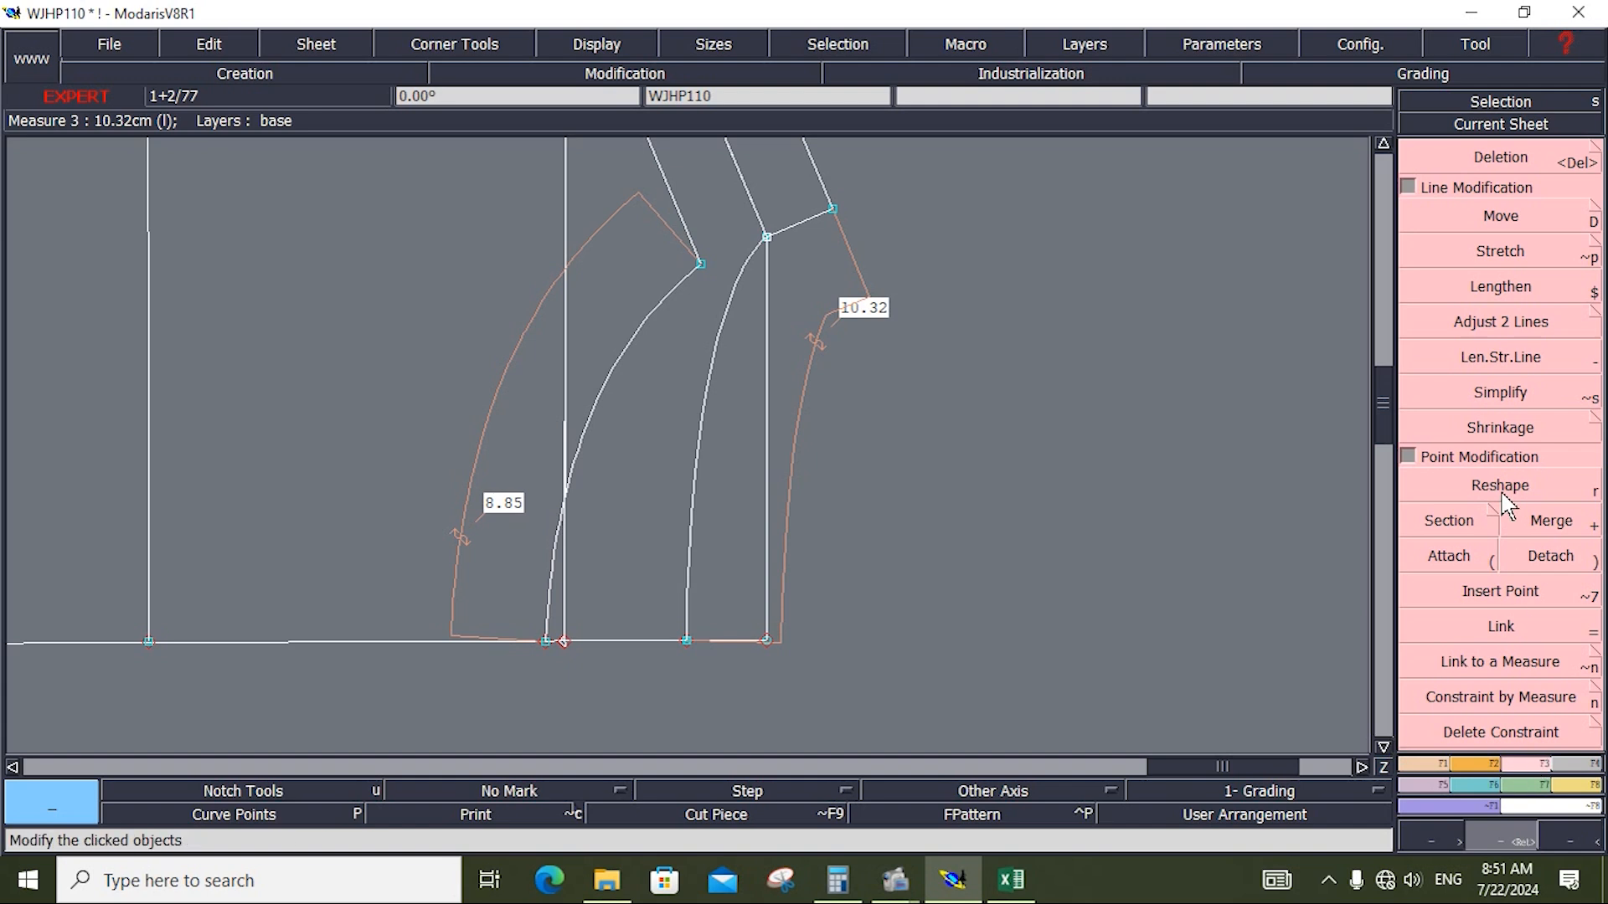
click(1500, 494)
click(234, 814)
click(738, 278)
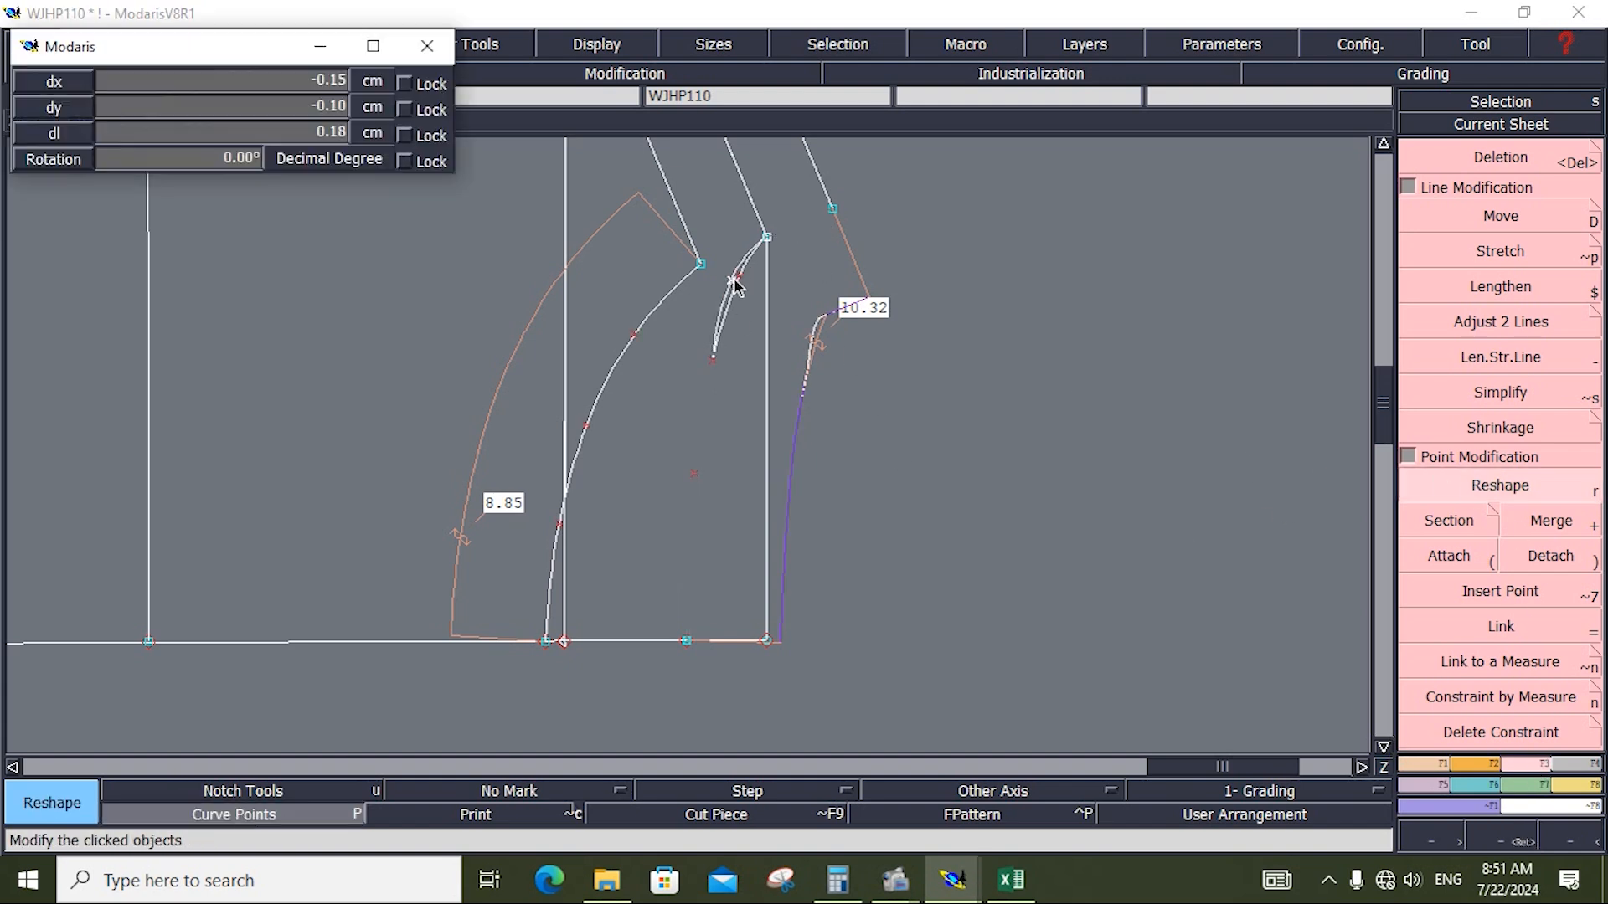
click(704, 377)
Reshape the front neckline by shifting its three curve points slightly outward for a rounder, smooth curve
click(634, 335)
click(629, 333)
click(586, 425)
click(578, 425)
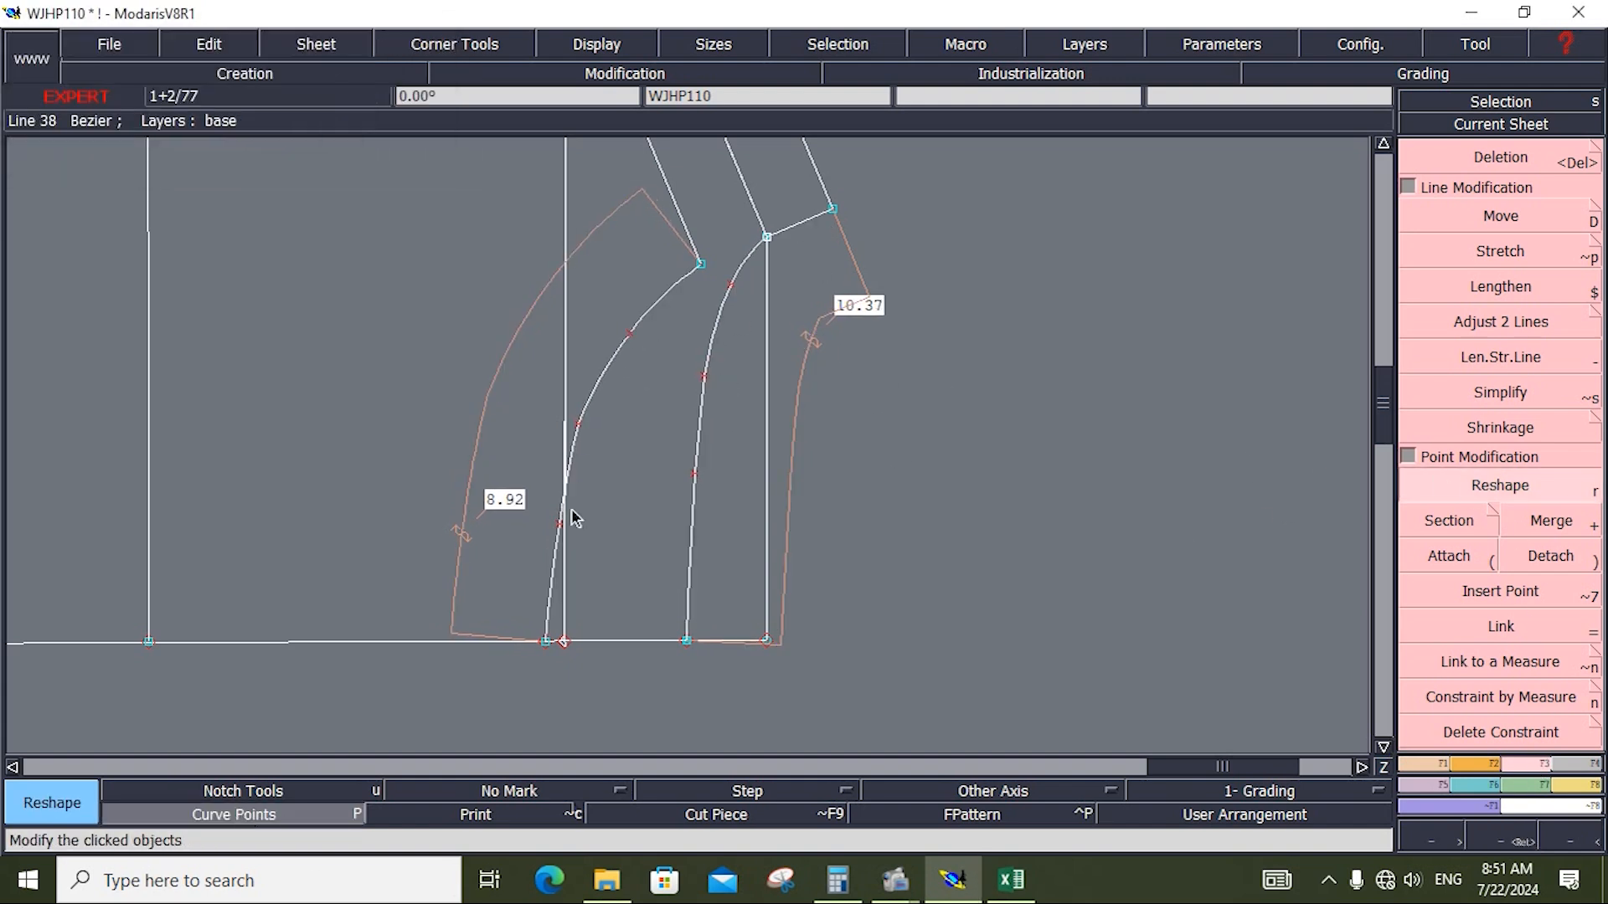
click(560, 524)
click(557, 526)
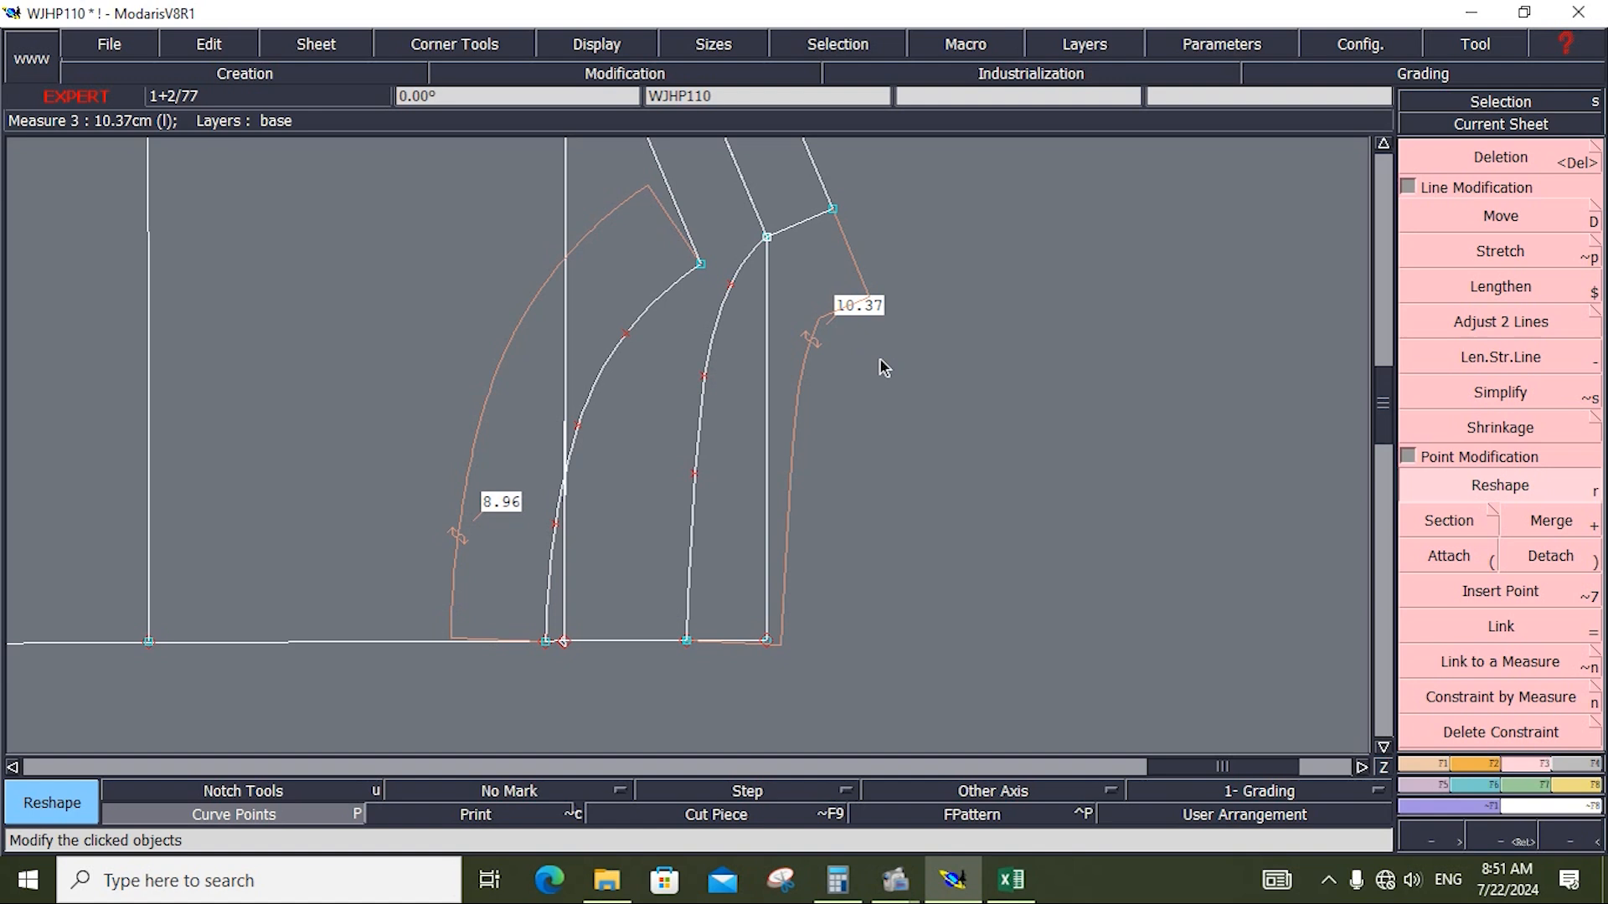
click(697, 469)
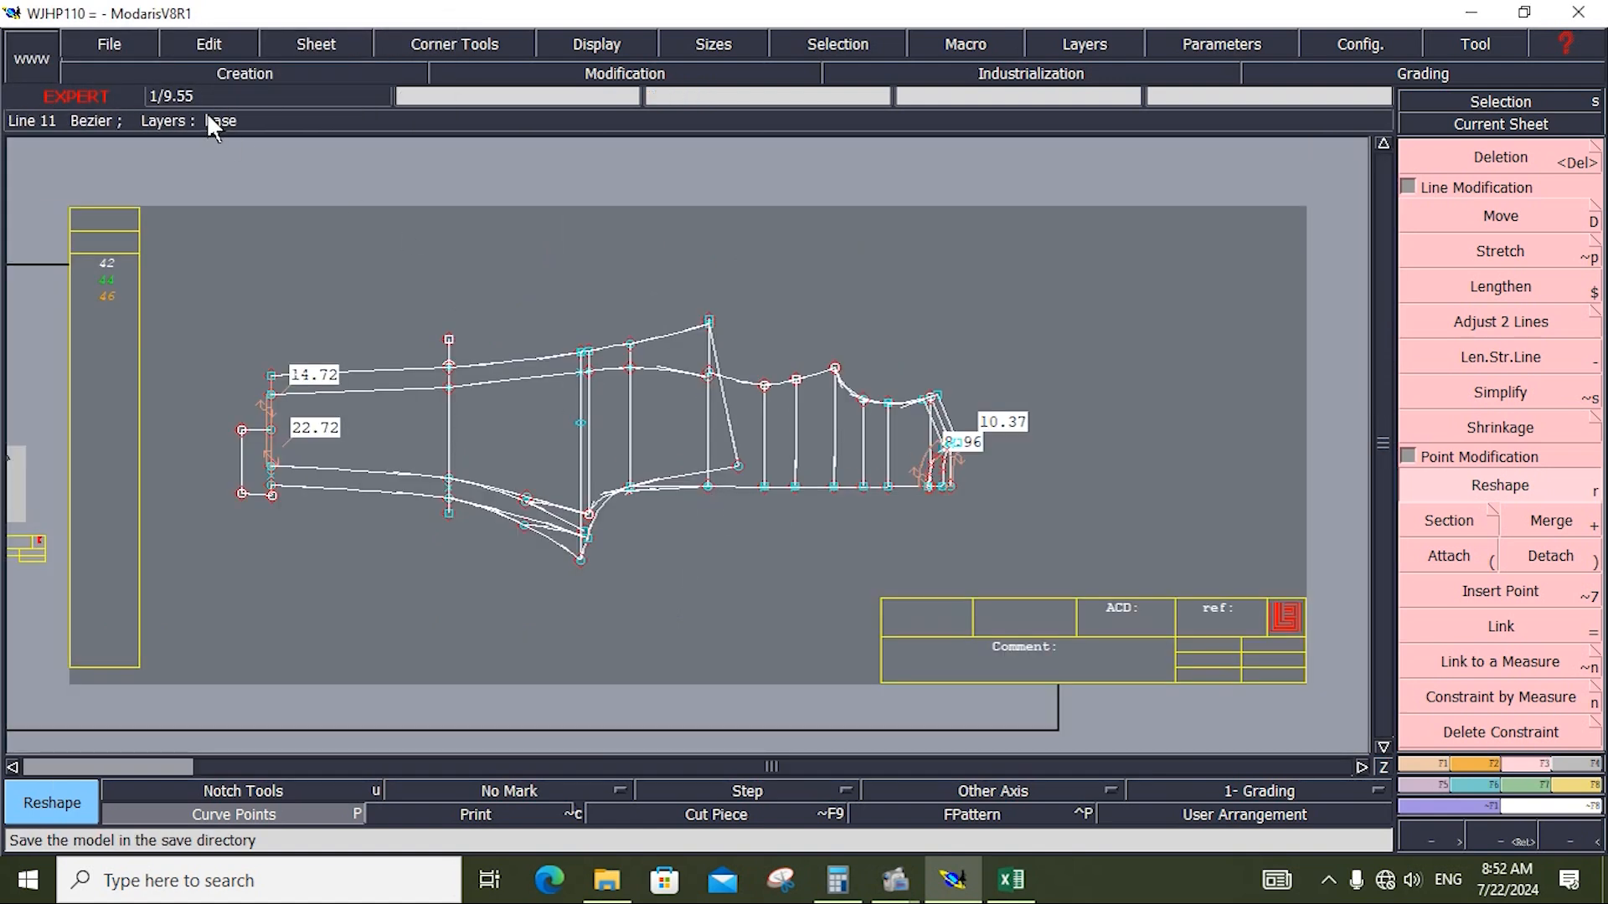
Save the WJHP110 model, continuing over the existing WJHP110.mdl file
click(109, 43)
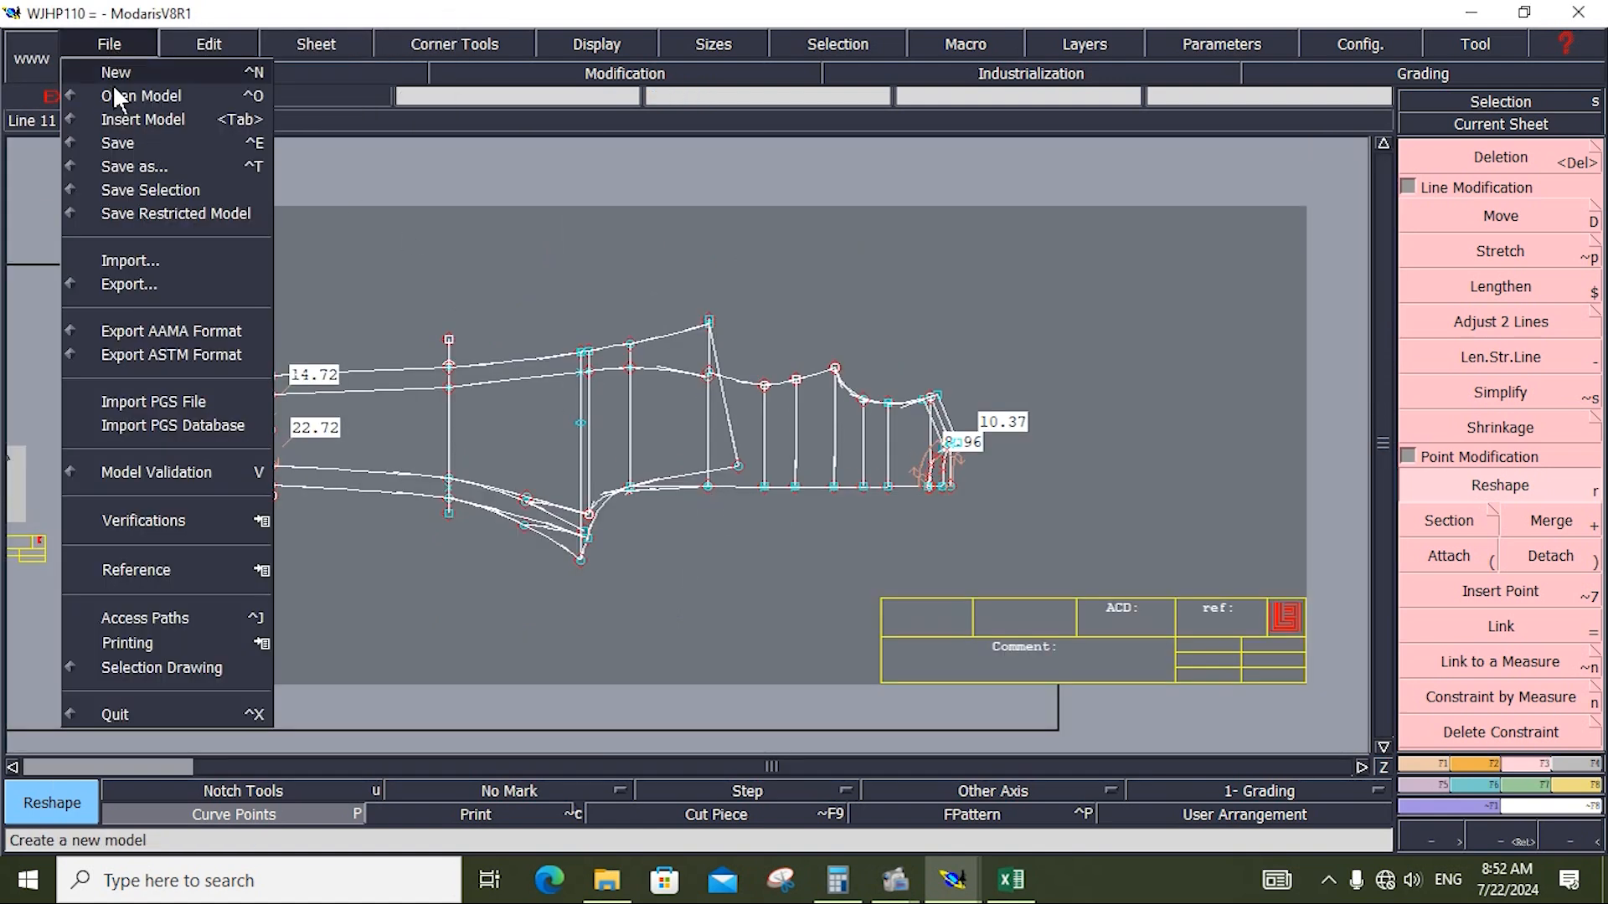
click(132, 142)
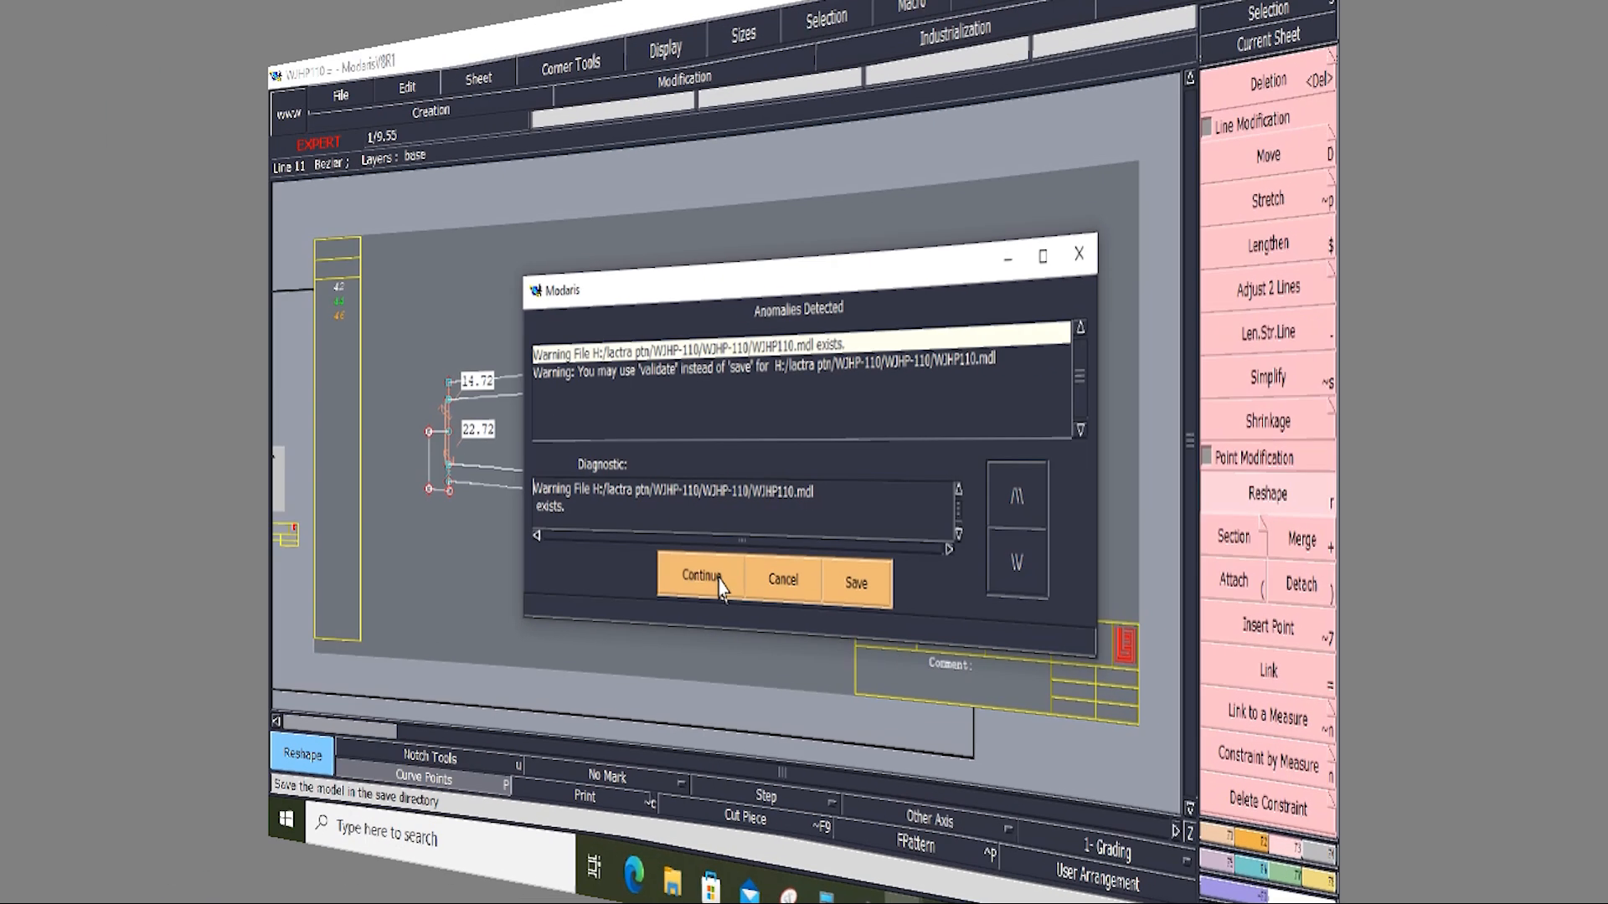
click(680, 584)
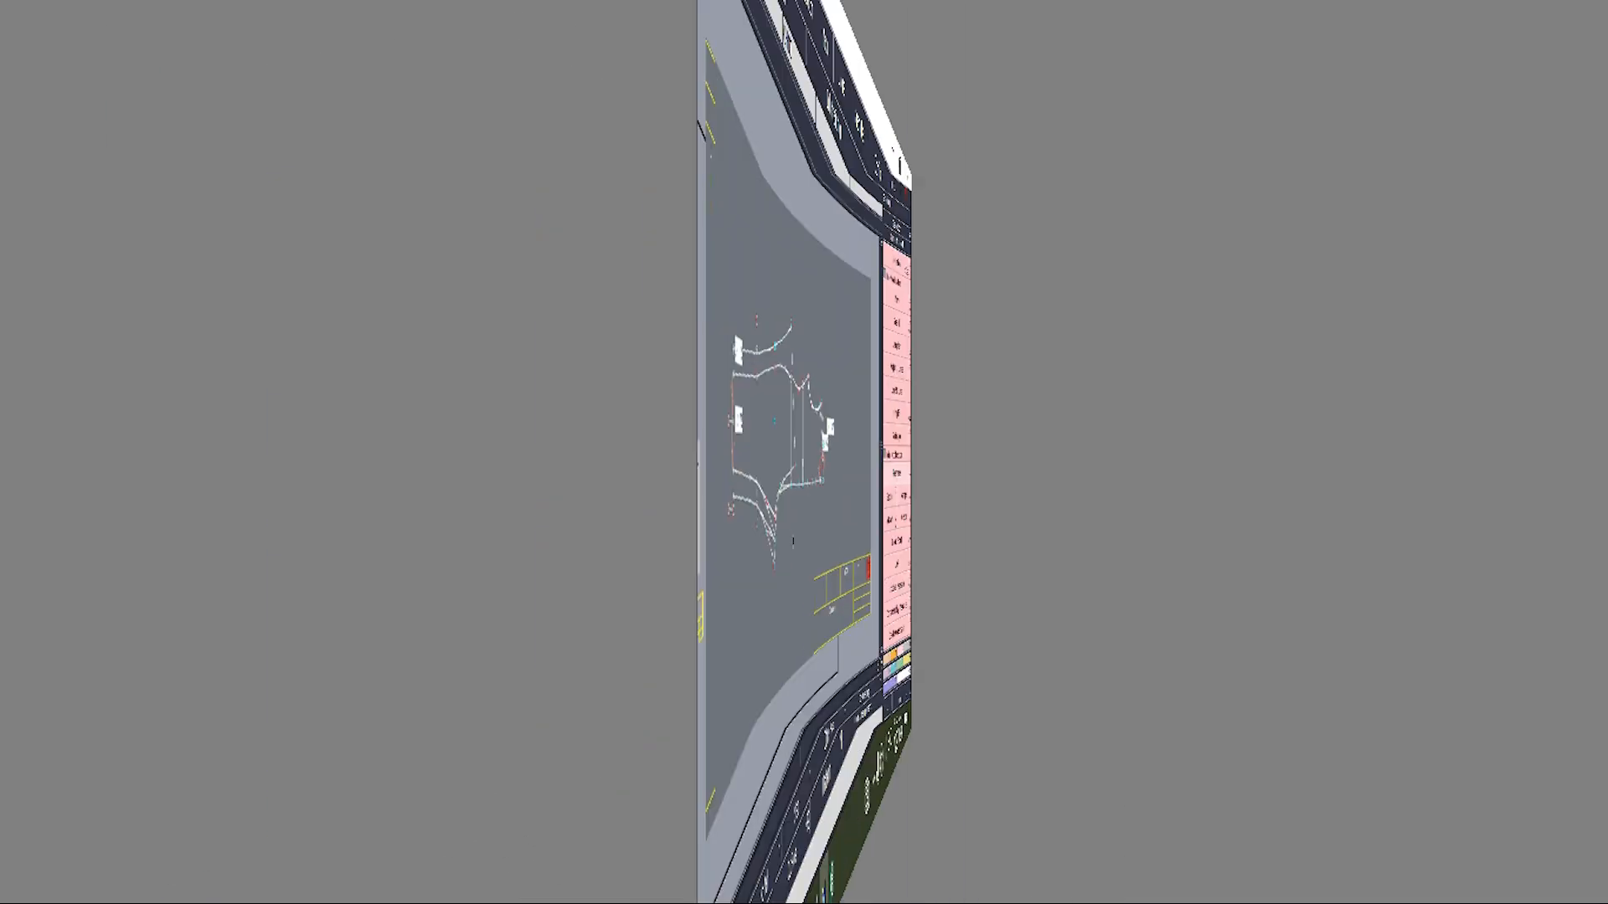